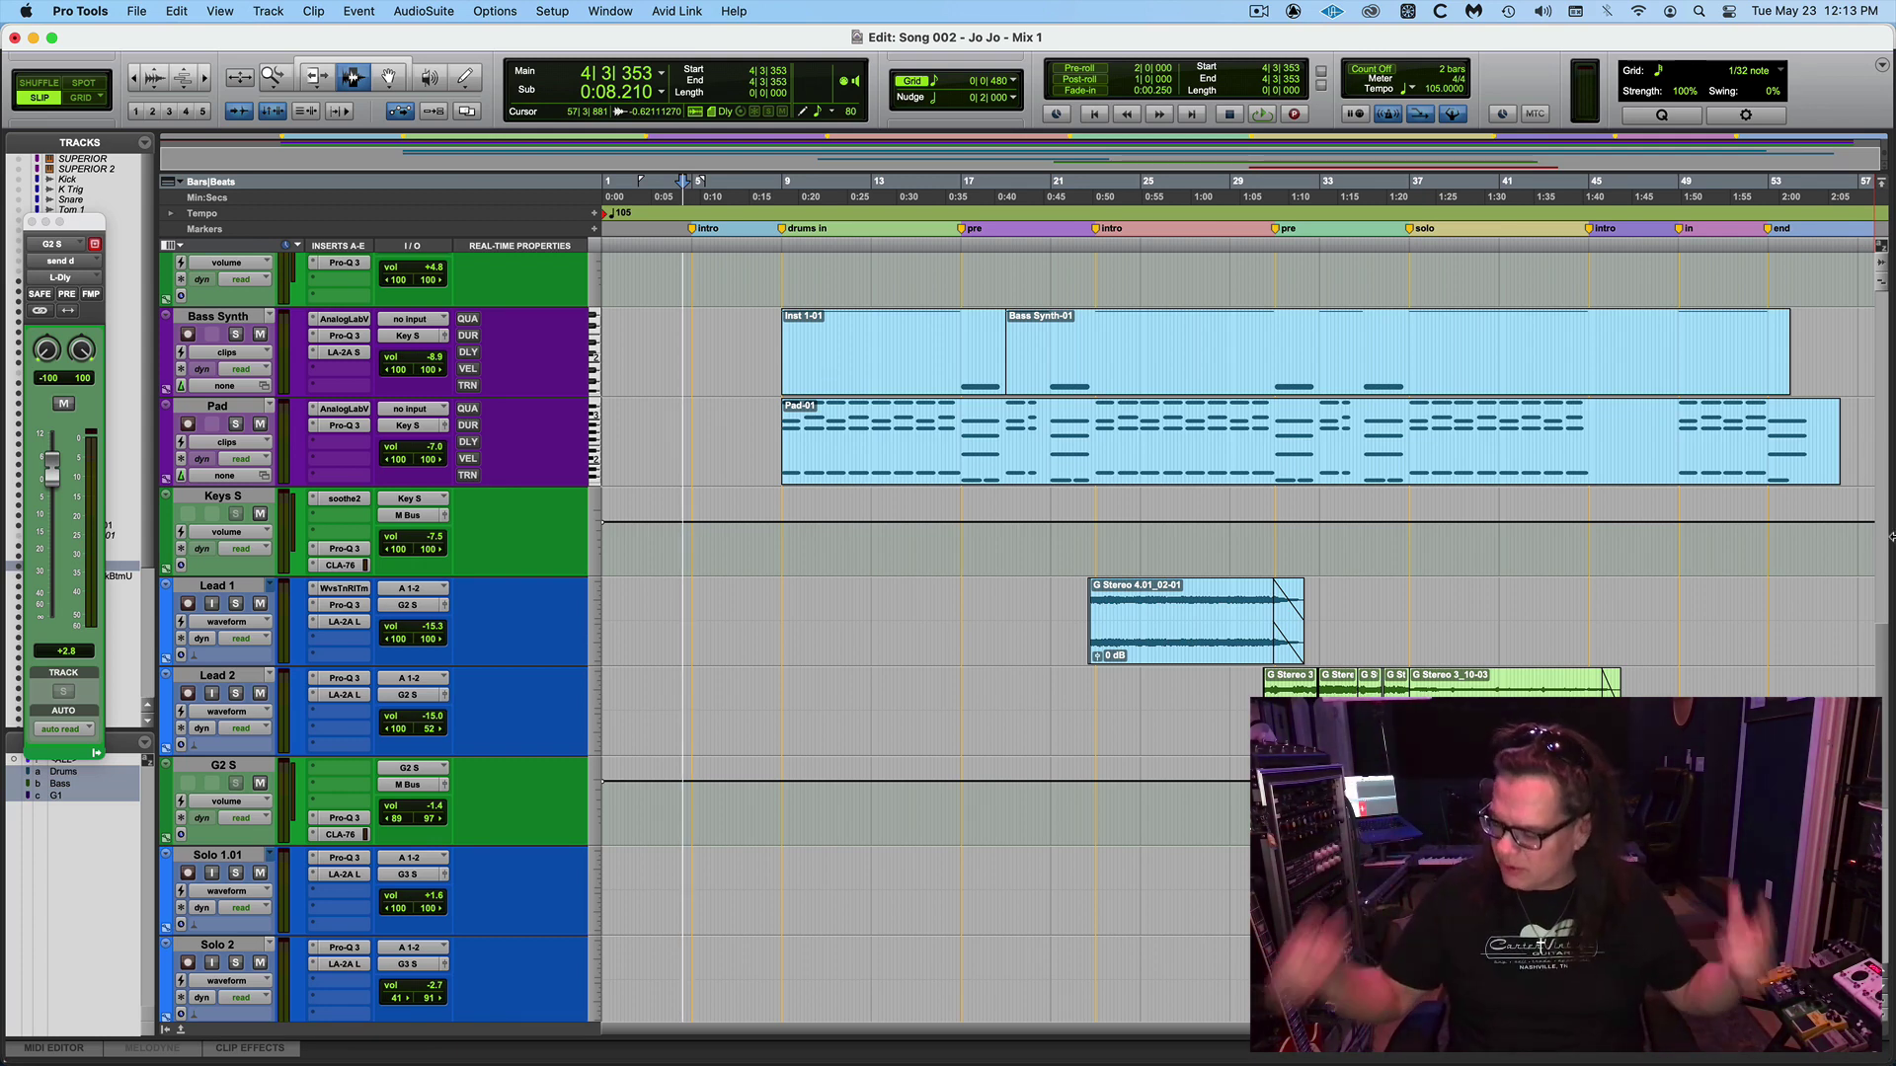
Start playback of the Jo Jo mix from around bar 4.
key(space)
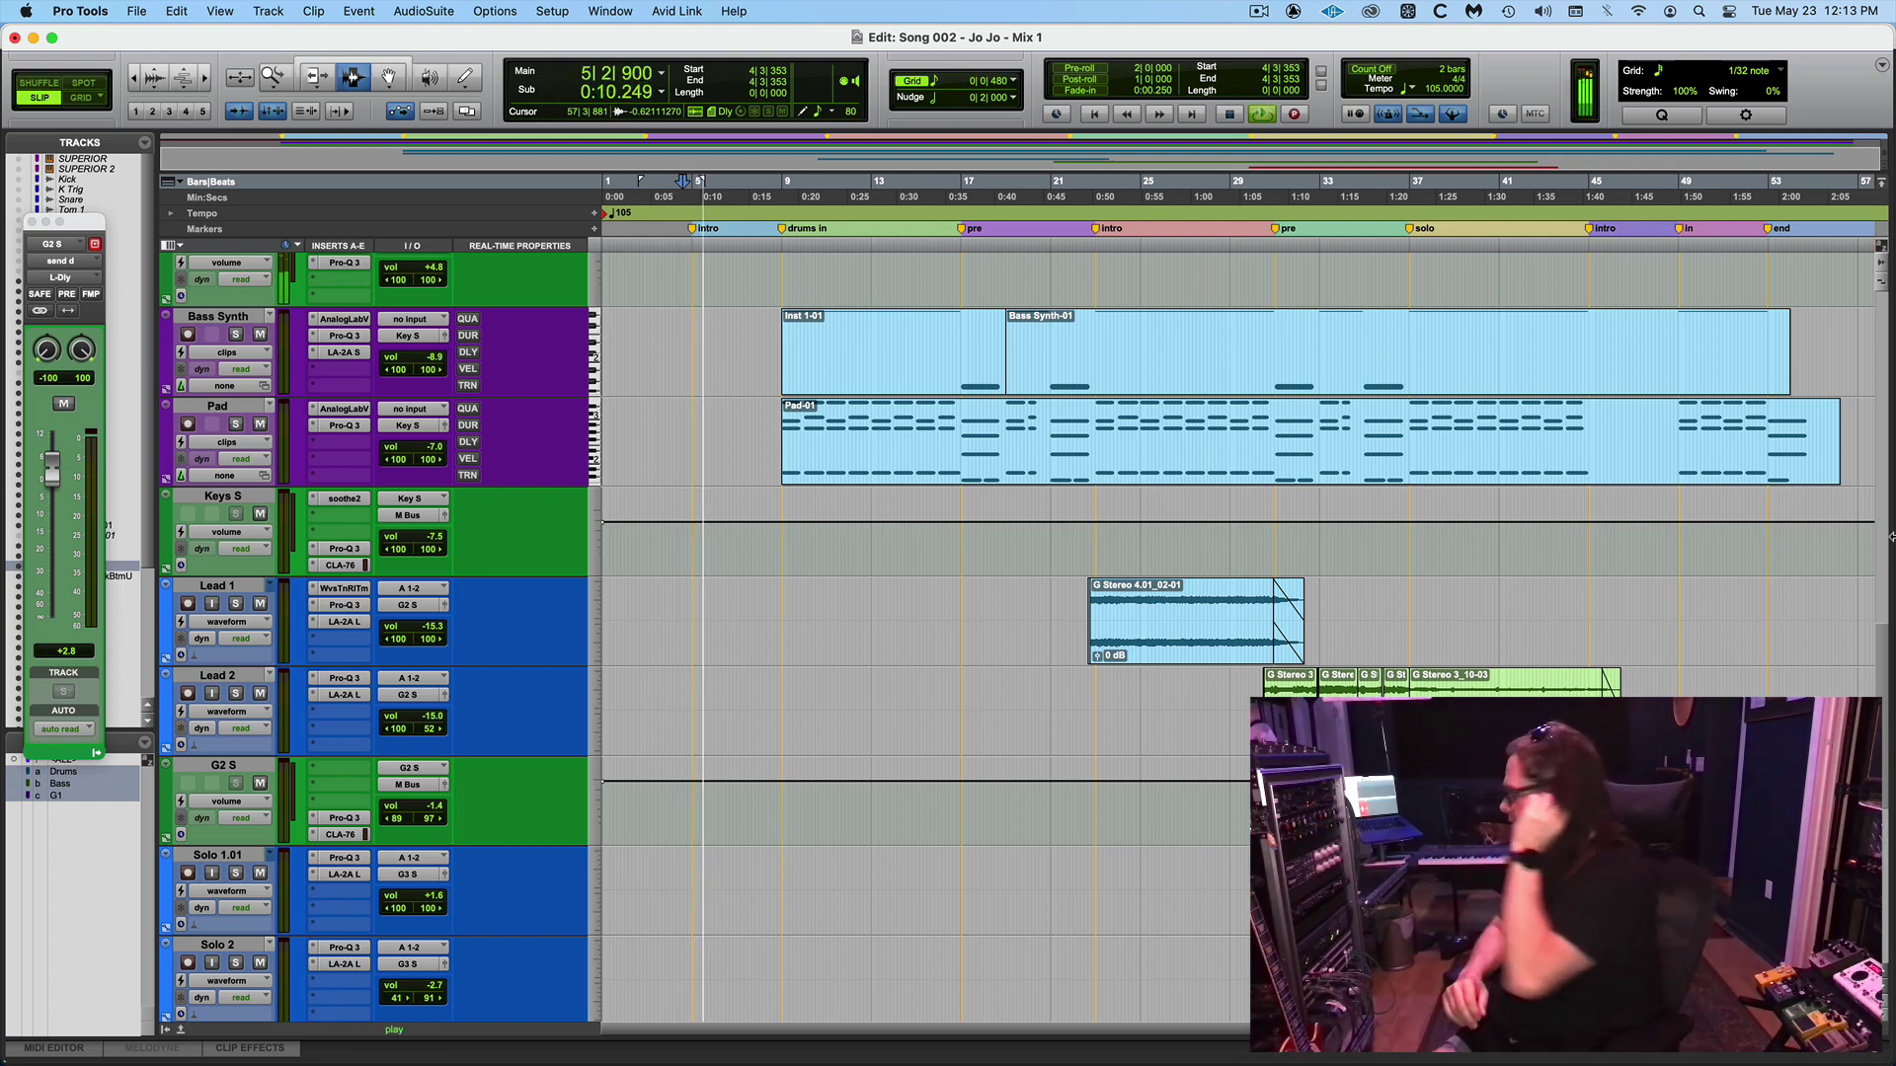
Switch to the Mix window and scroll the strips, leaving the Bass Synth name unchanged.
key(super+equal)
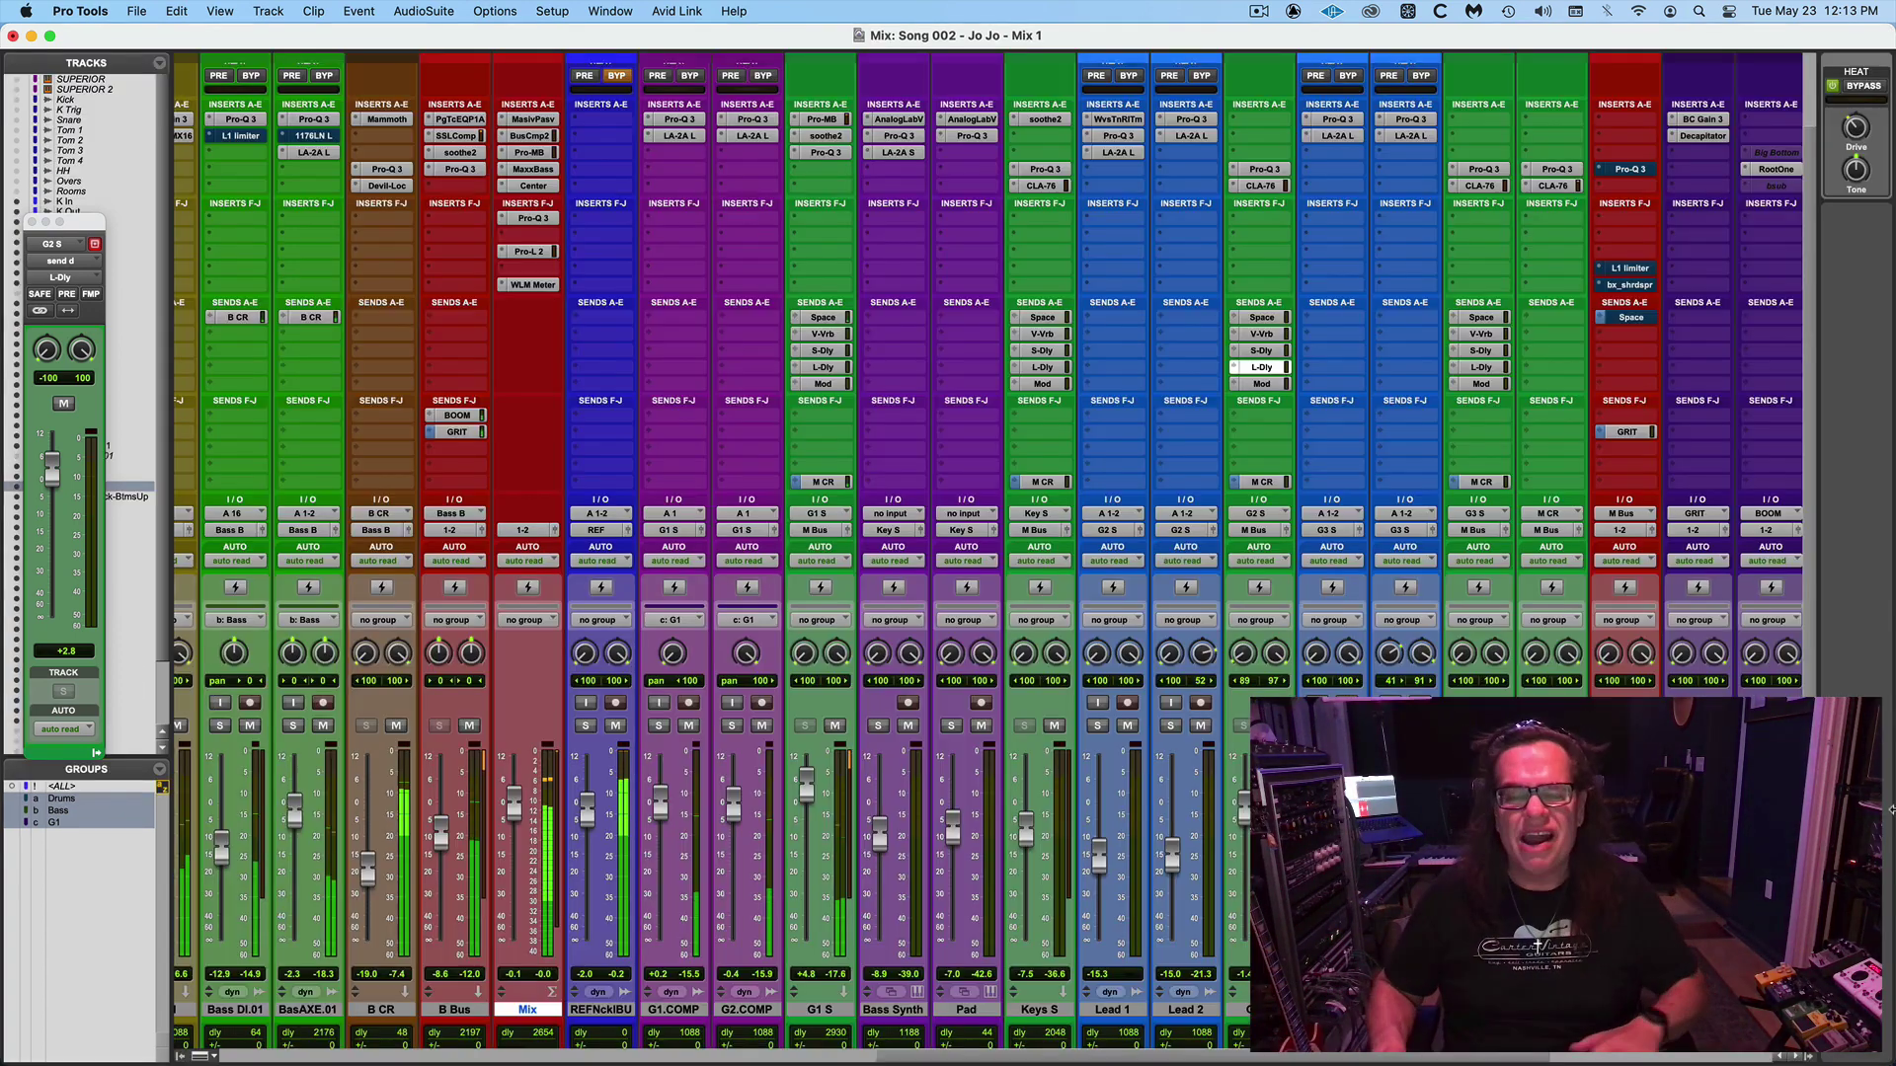
scroll(899, 1060, left, 15)
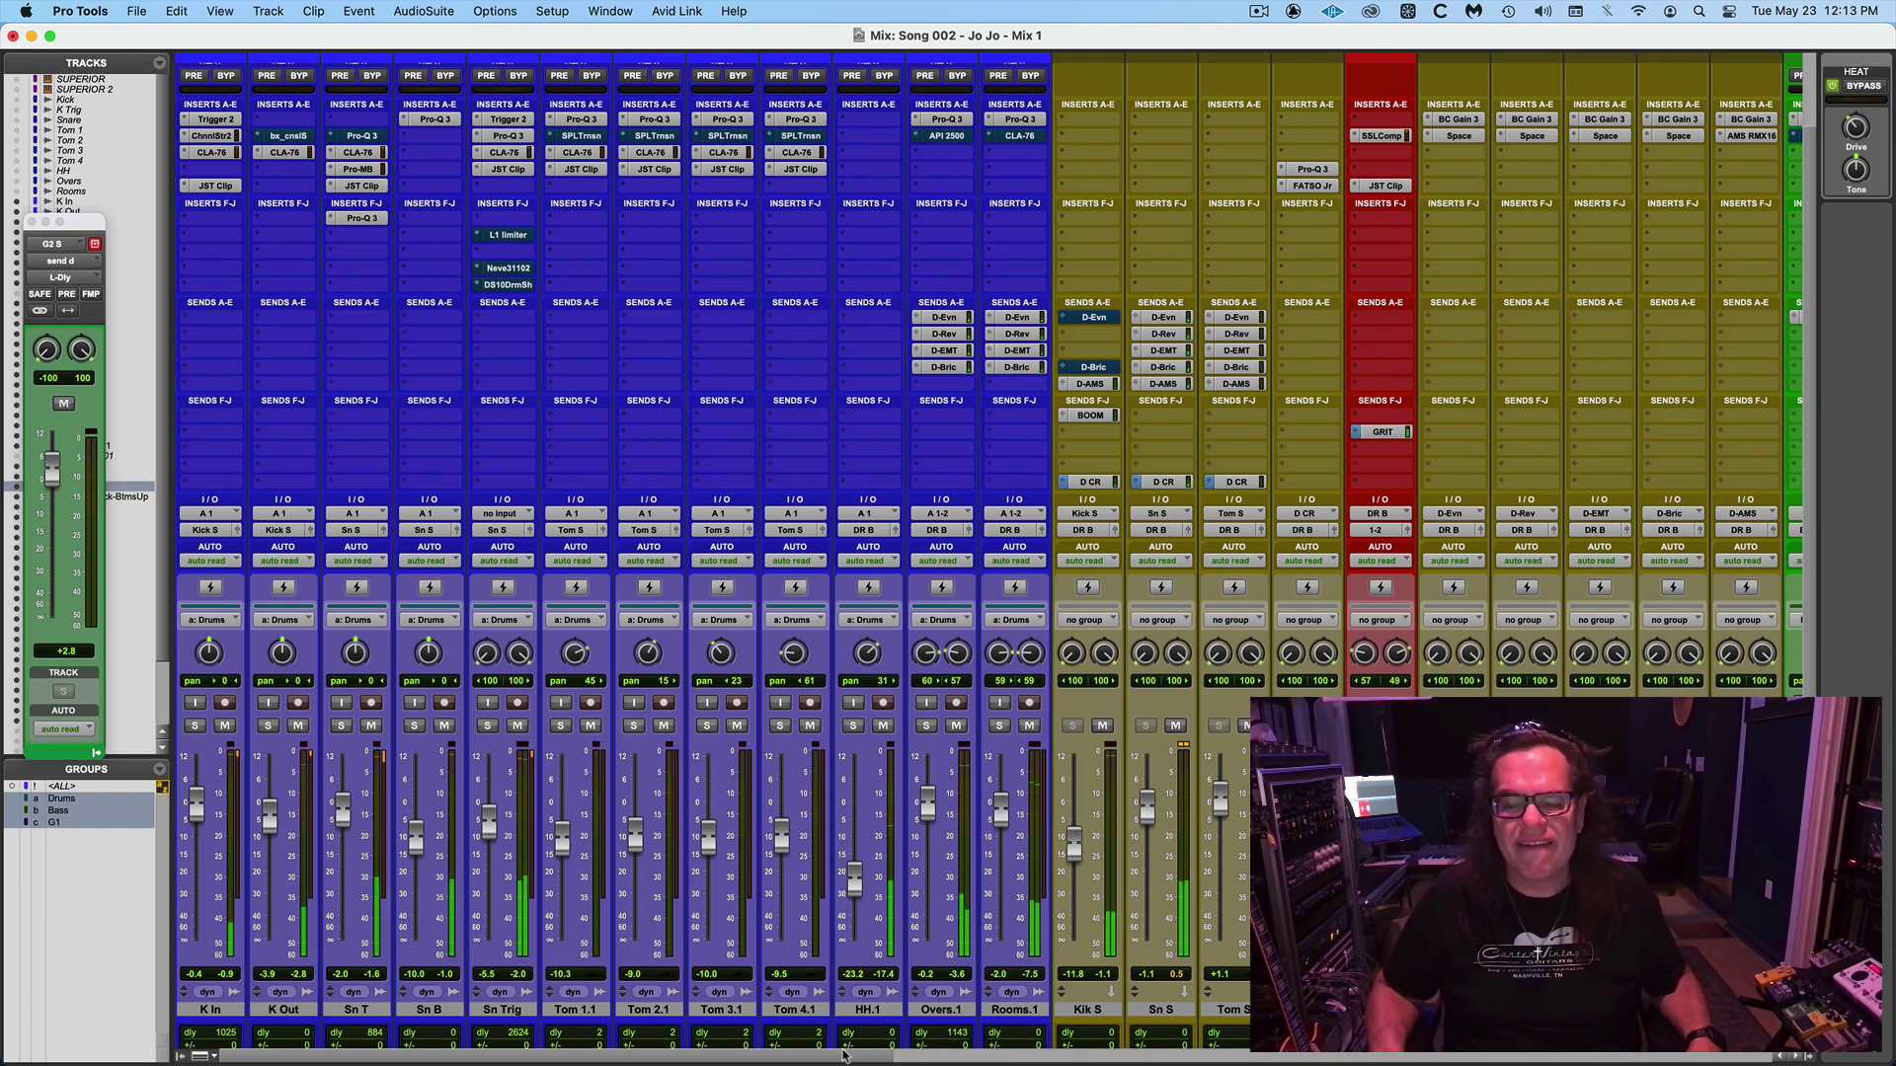
drag(839, 1060, 1451, 1059)
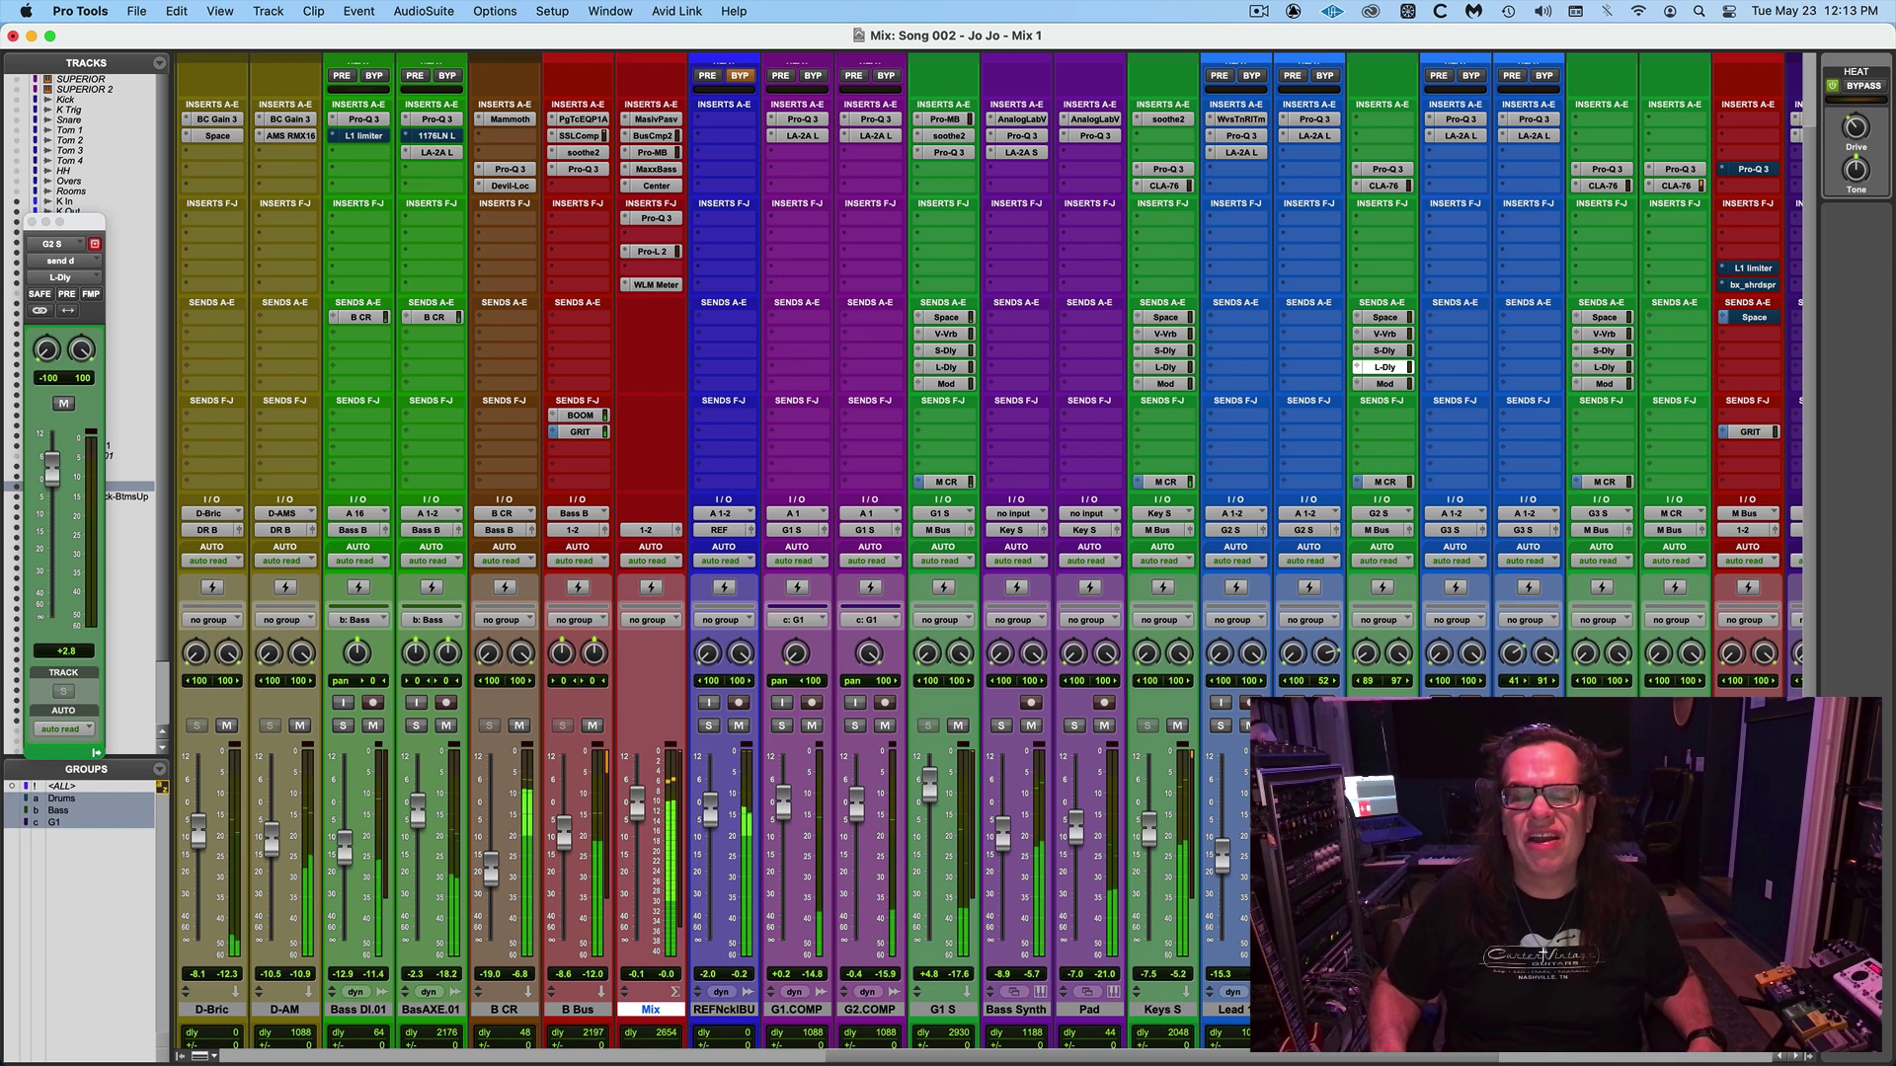
double_click(1015, 1009)
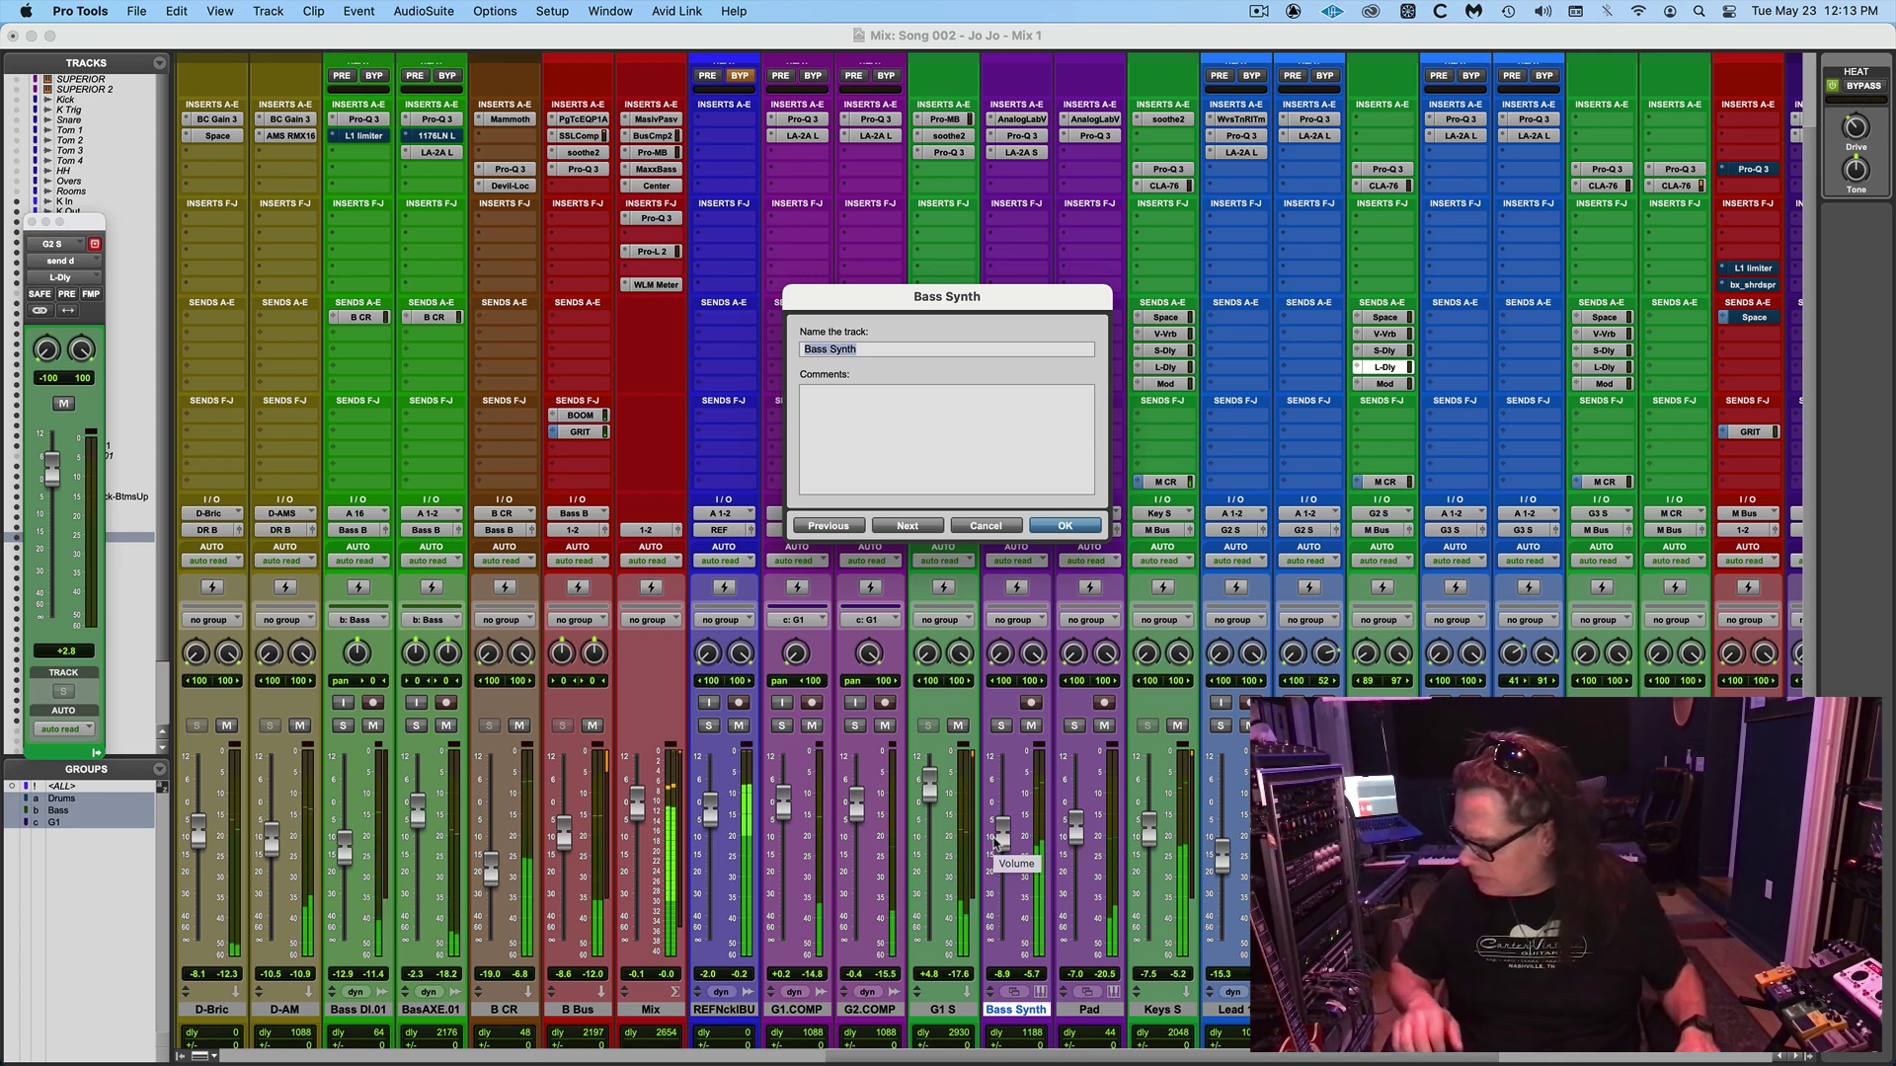
key(Return)
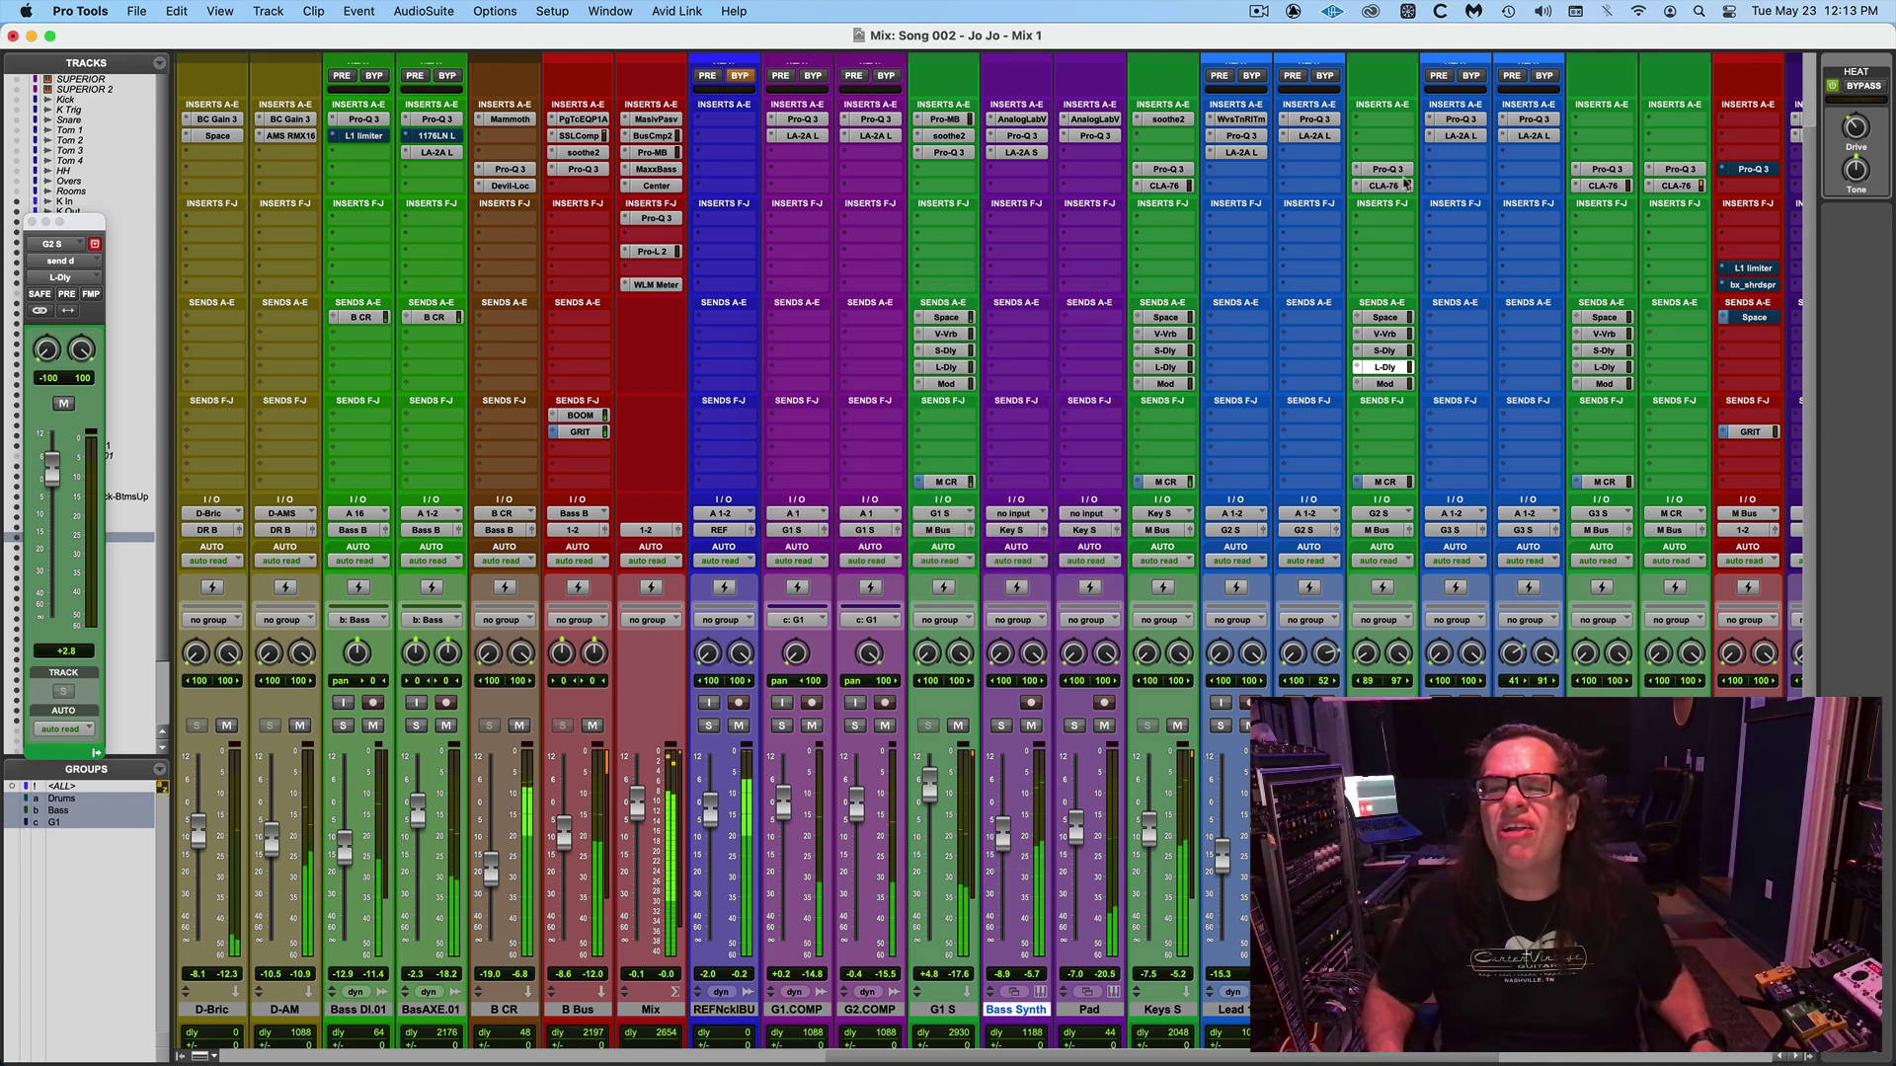
Inspect the G2 S and Keys S inserts (Pro-Q 3, CLA-76, soothe2), then close the plugin window.
click(1387, 169)
click(1387, 185)
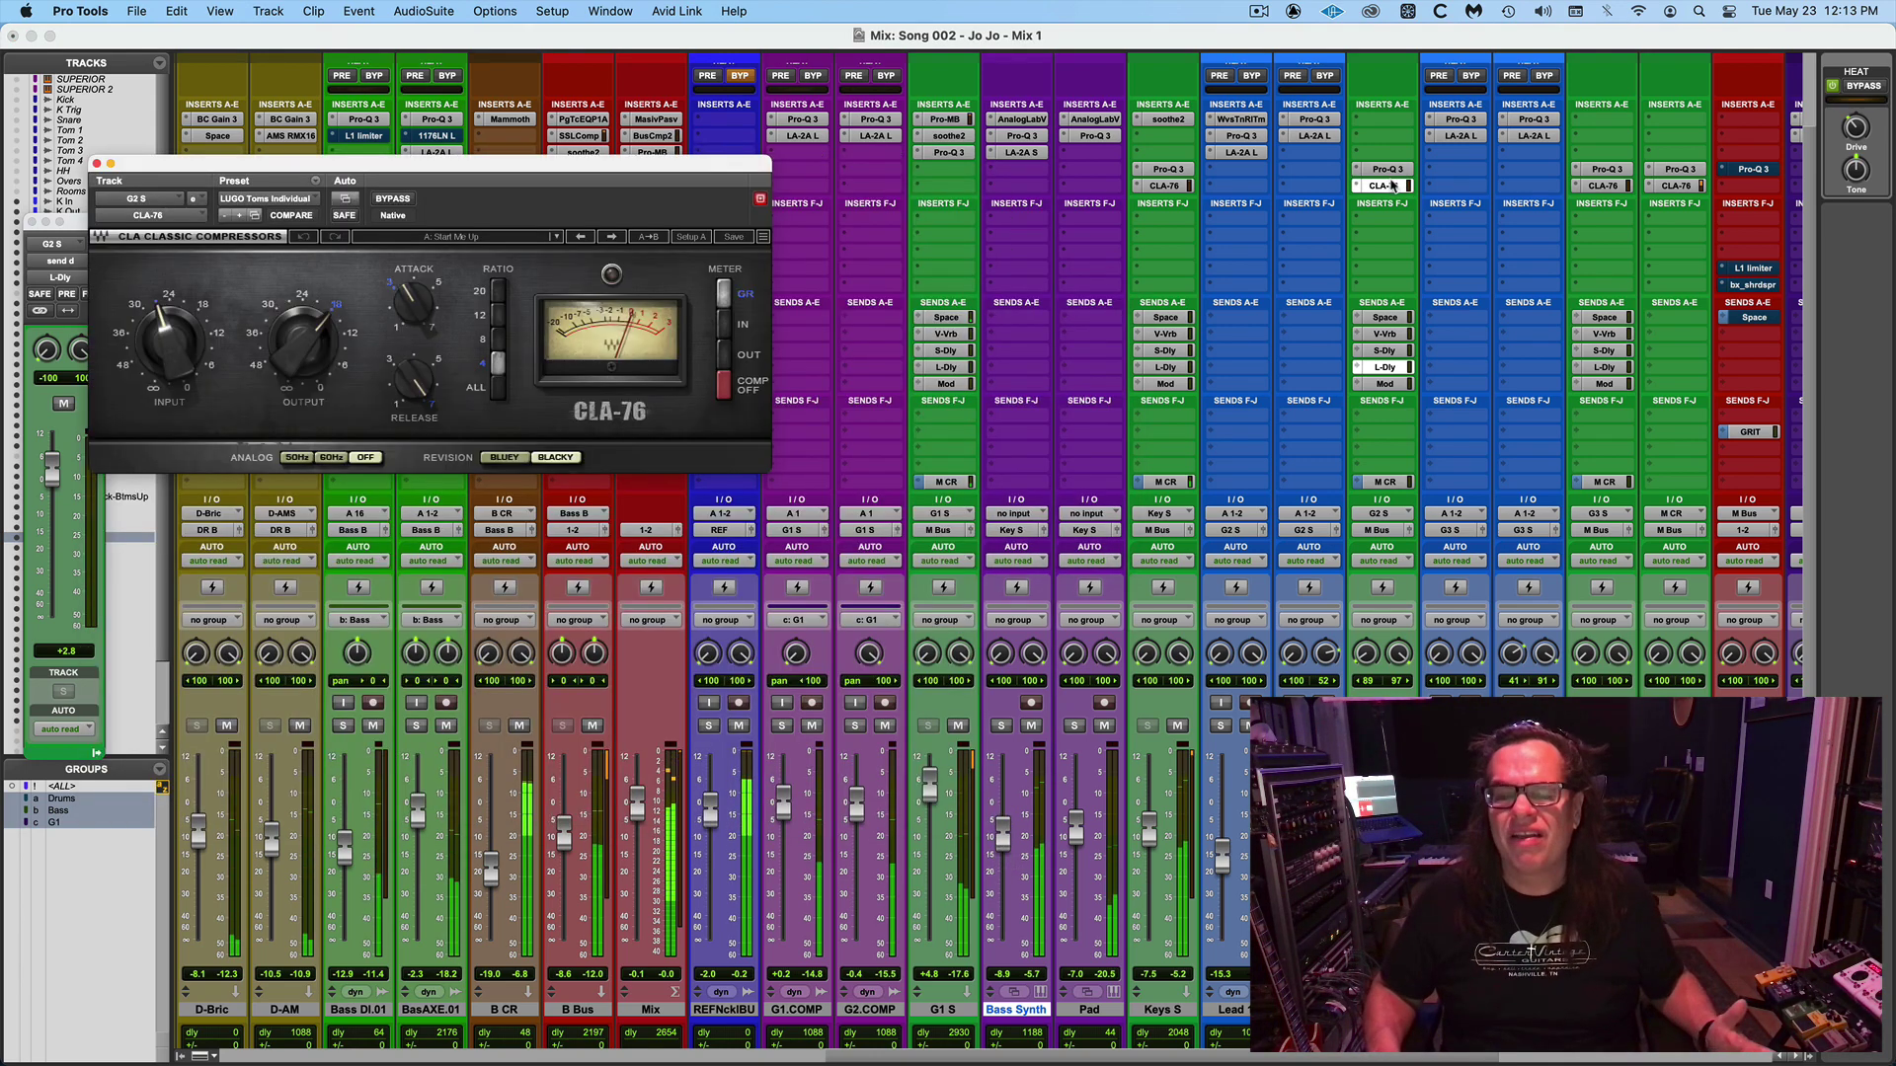
click(1163, 169)
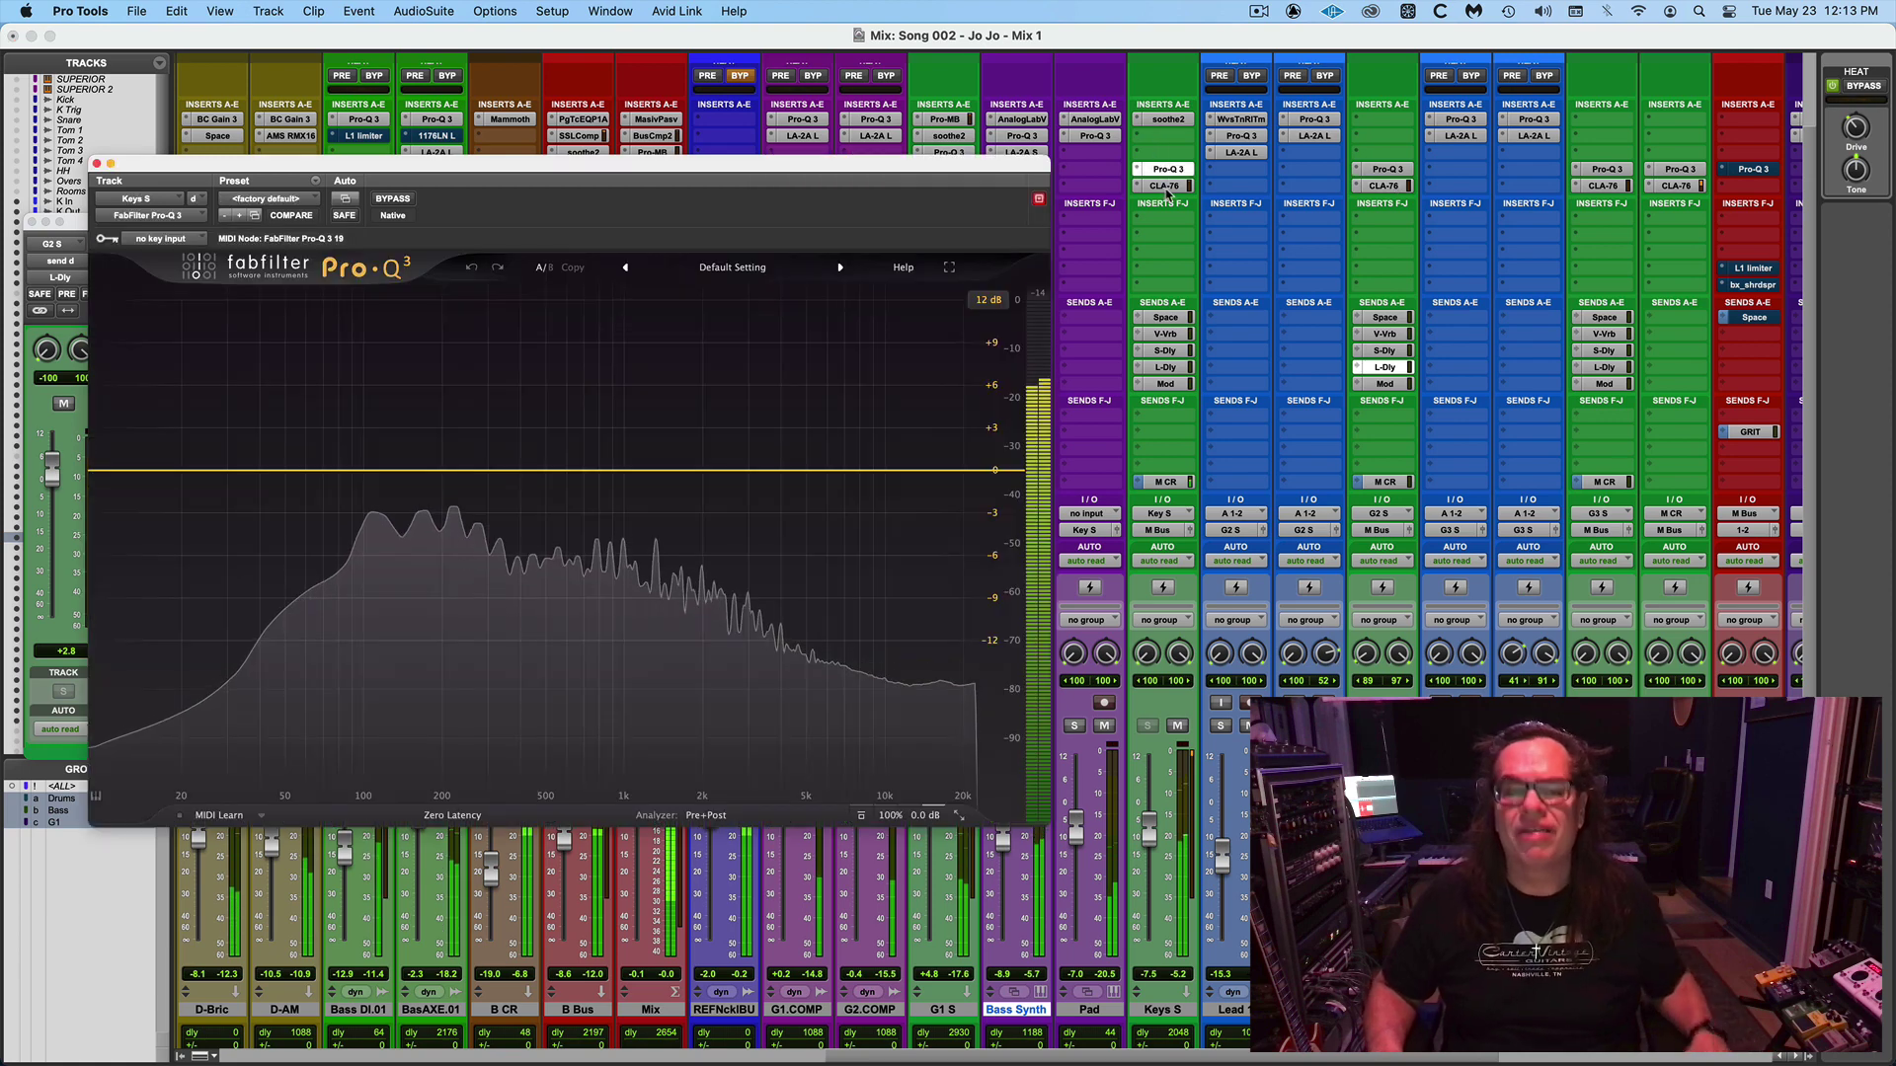
click(1165, 186)
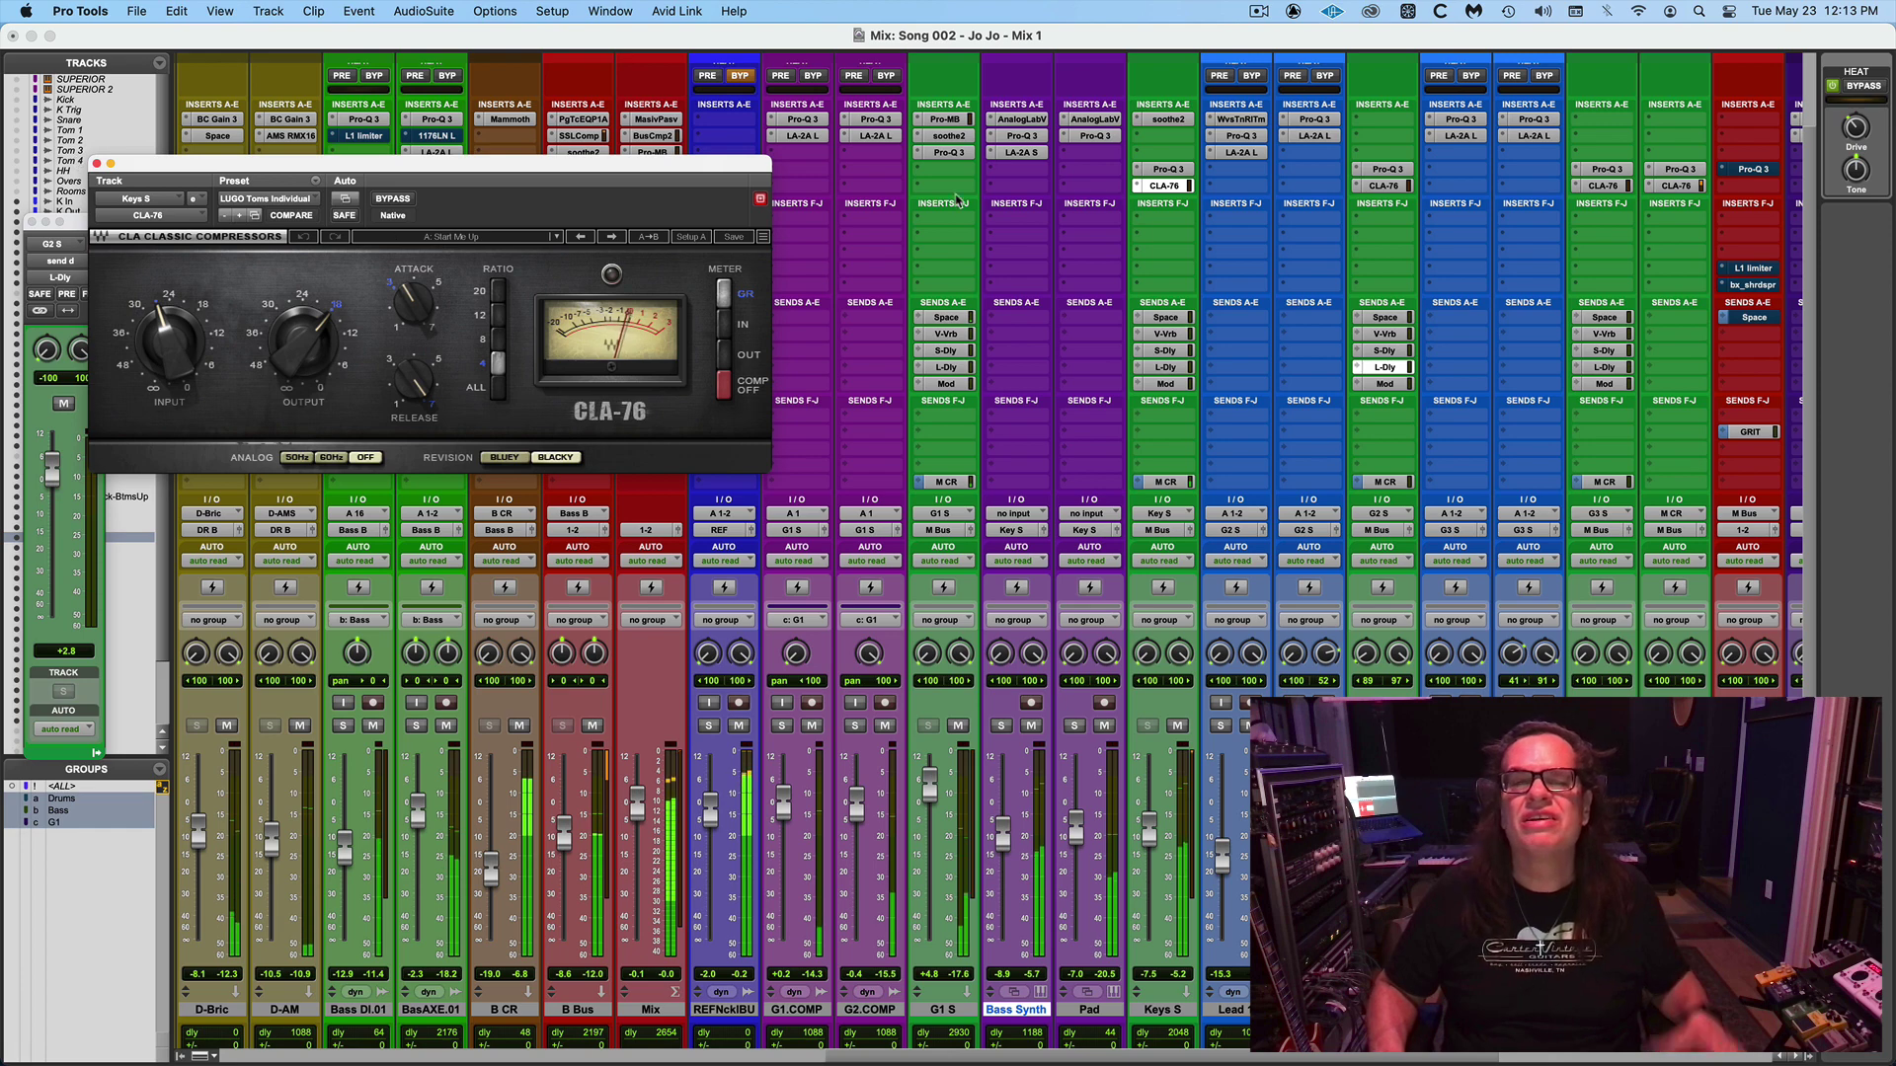
click(1169, 119)
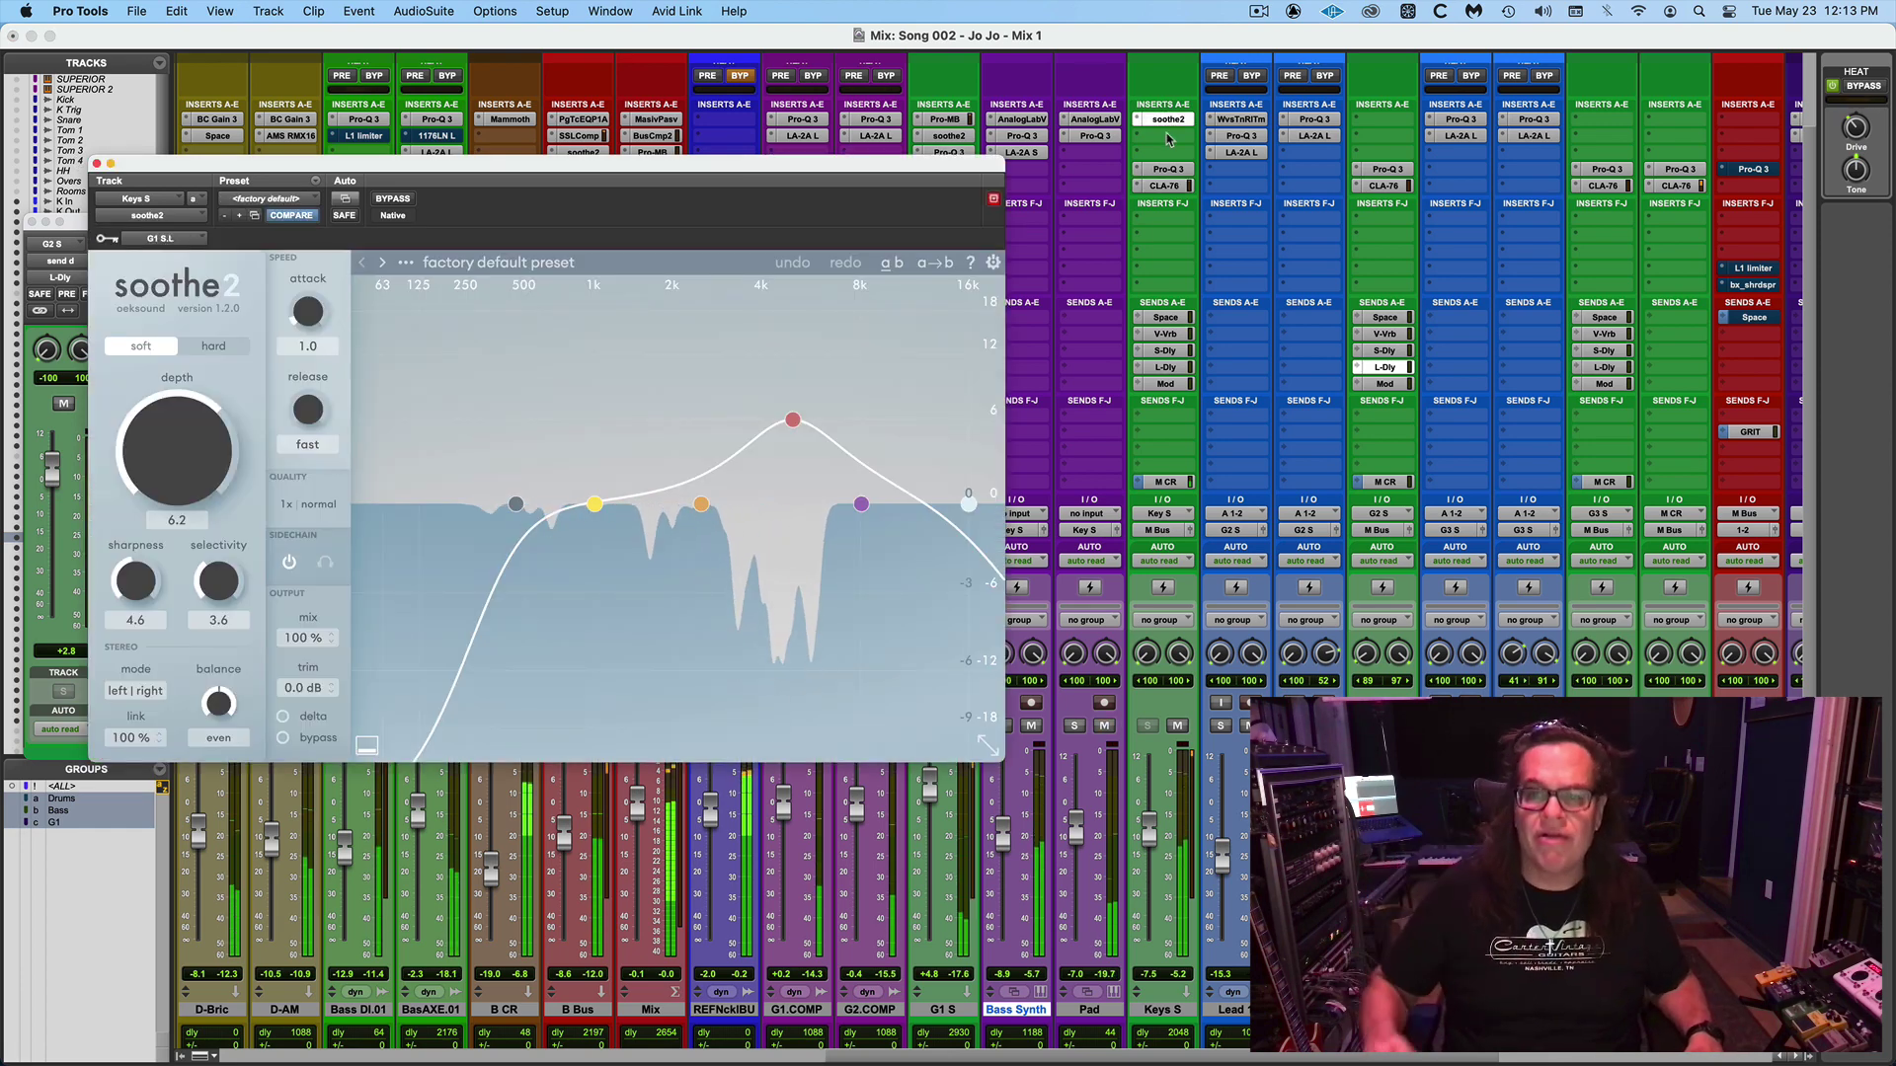
click(1168, 169)
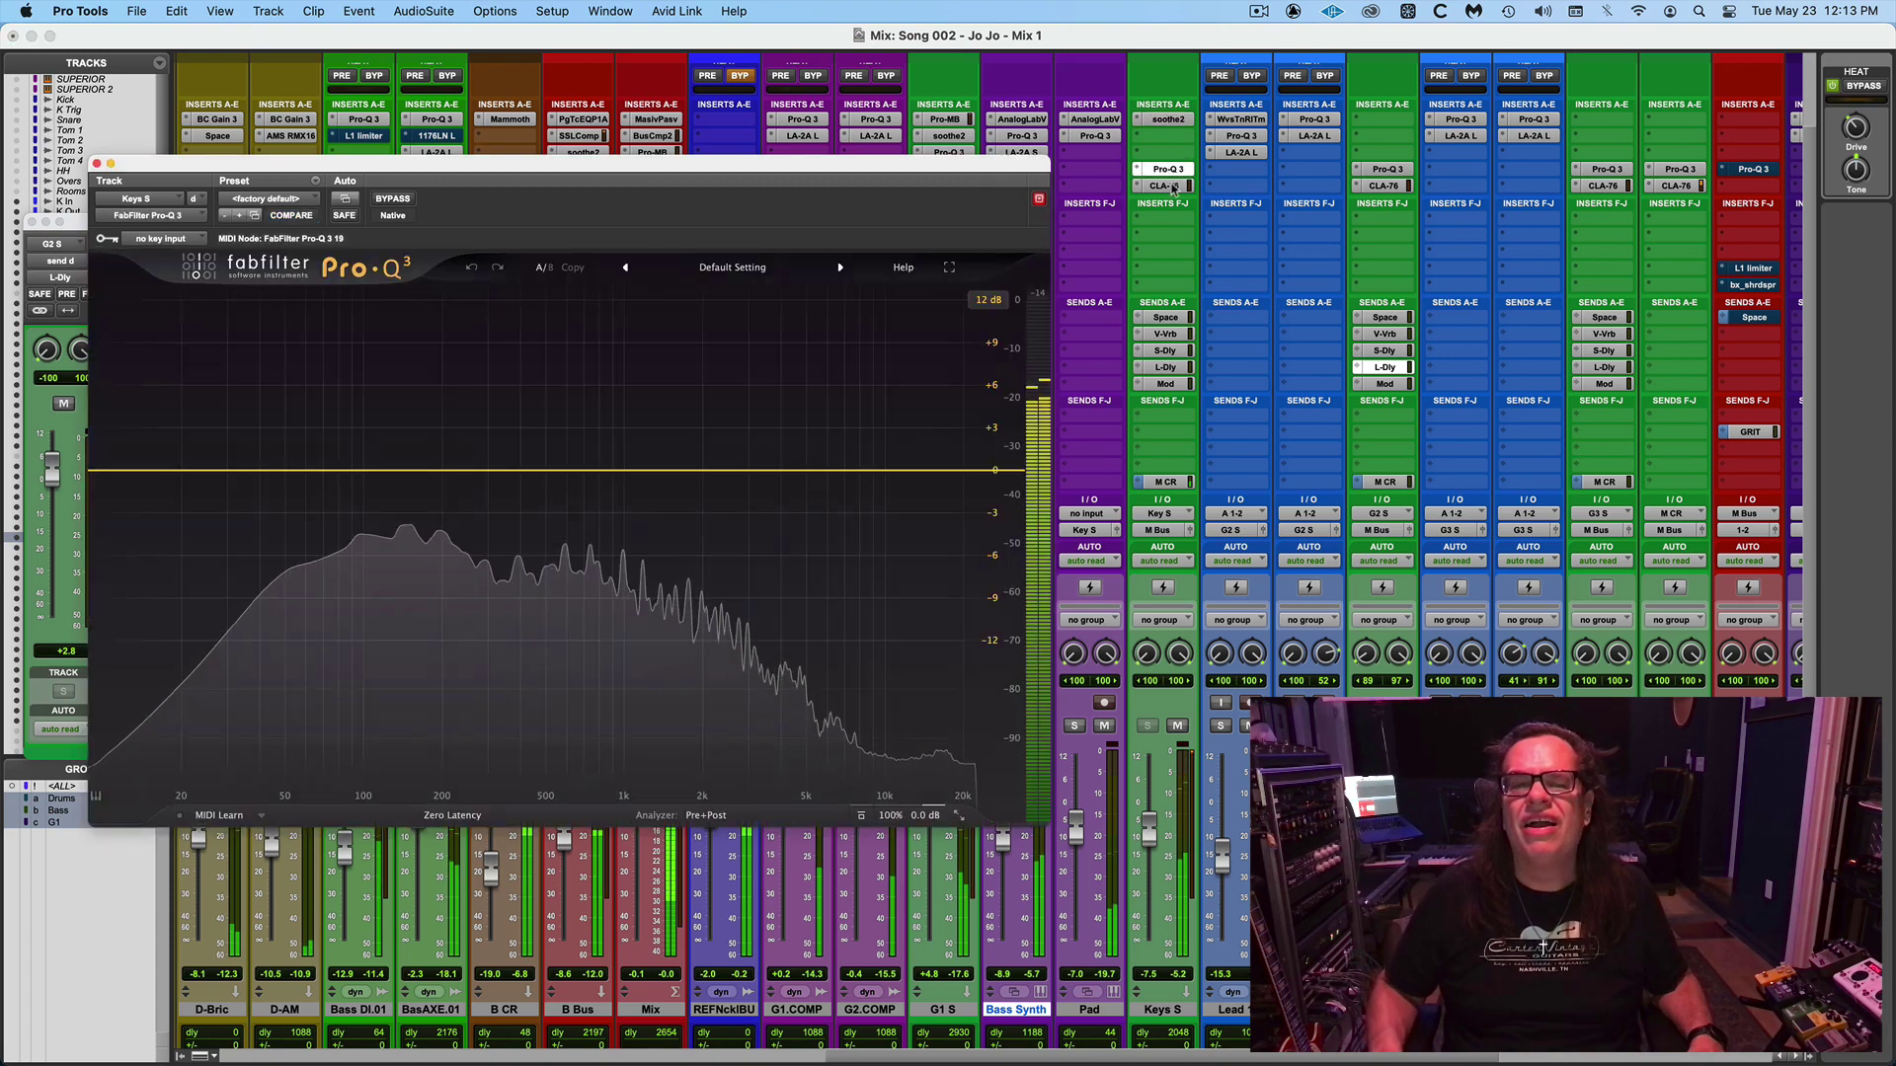
click(1166, 186)
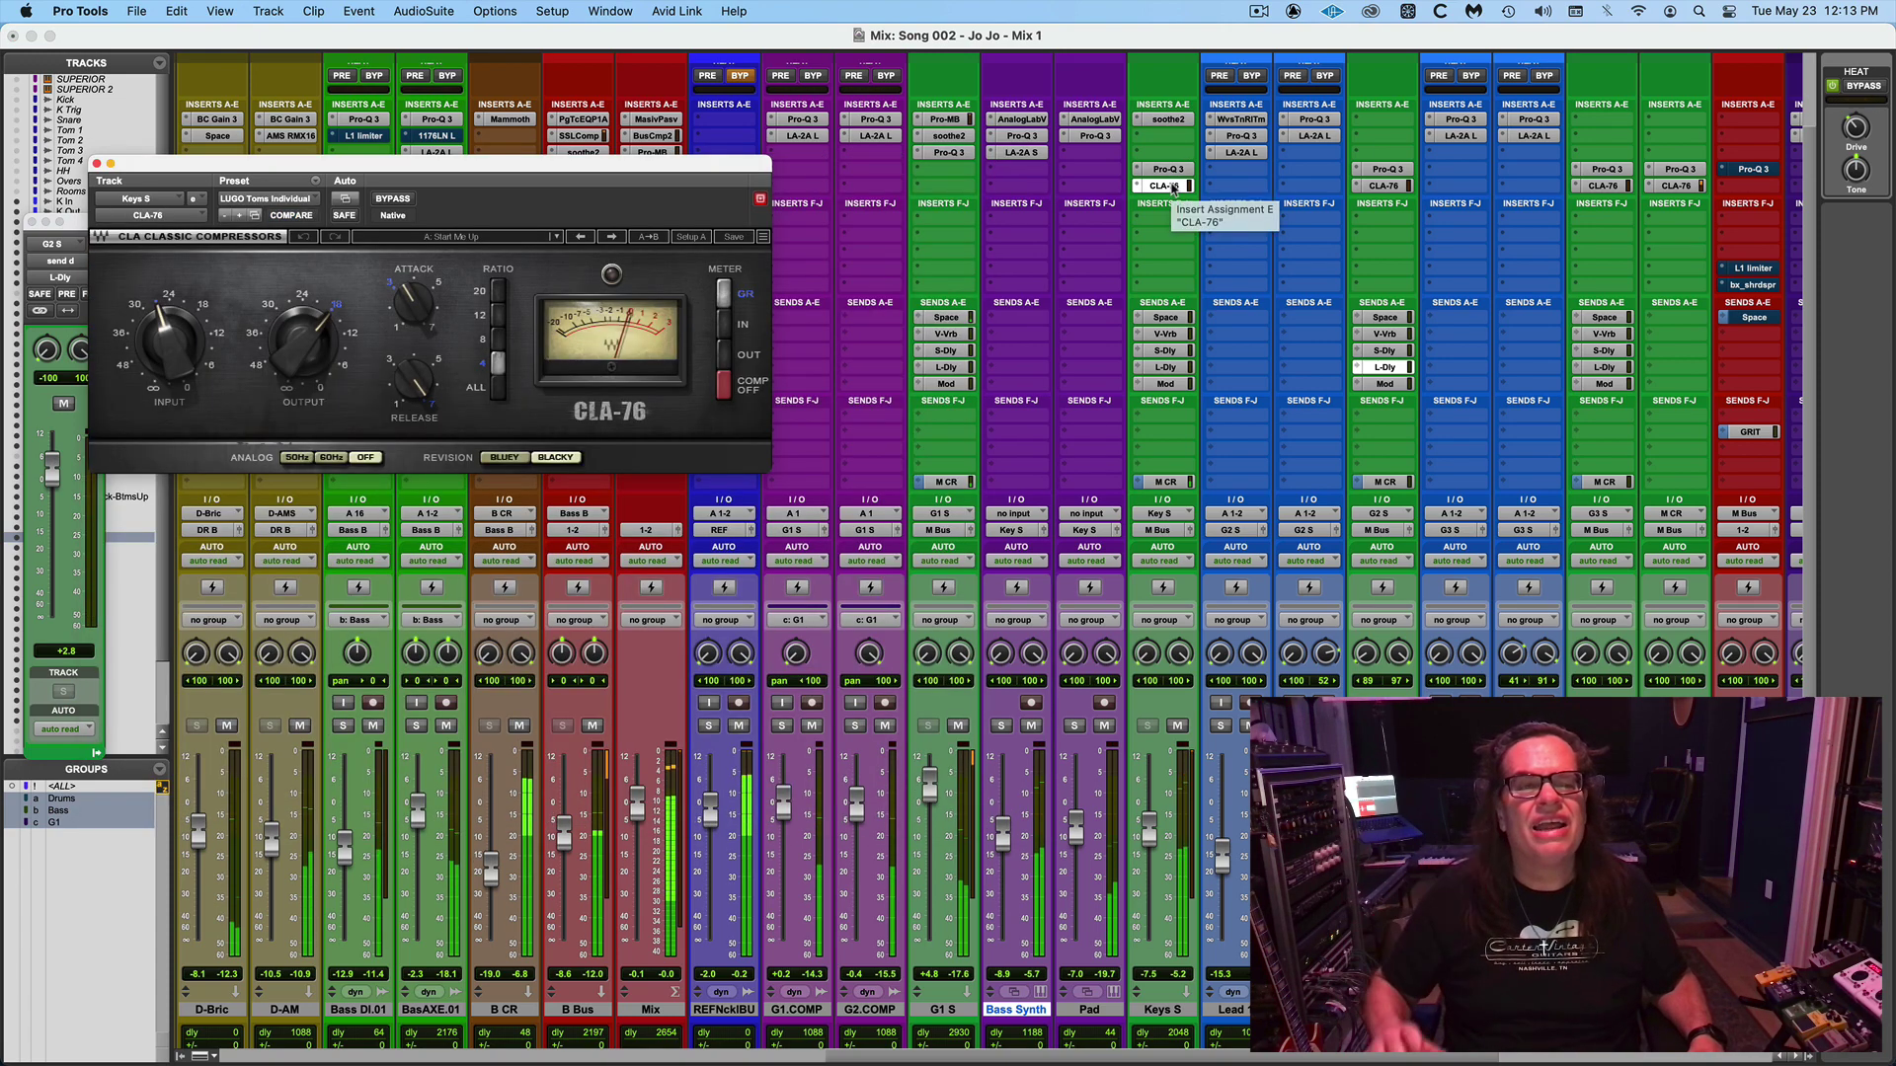
click(98, 164)
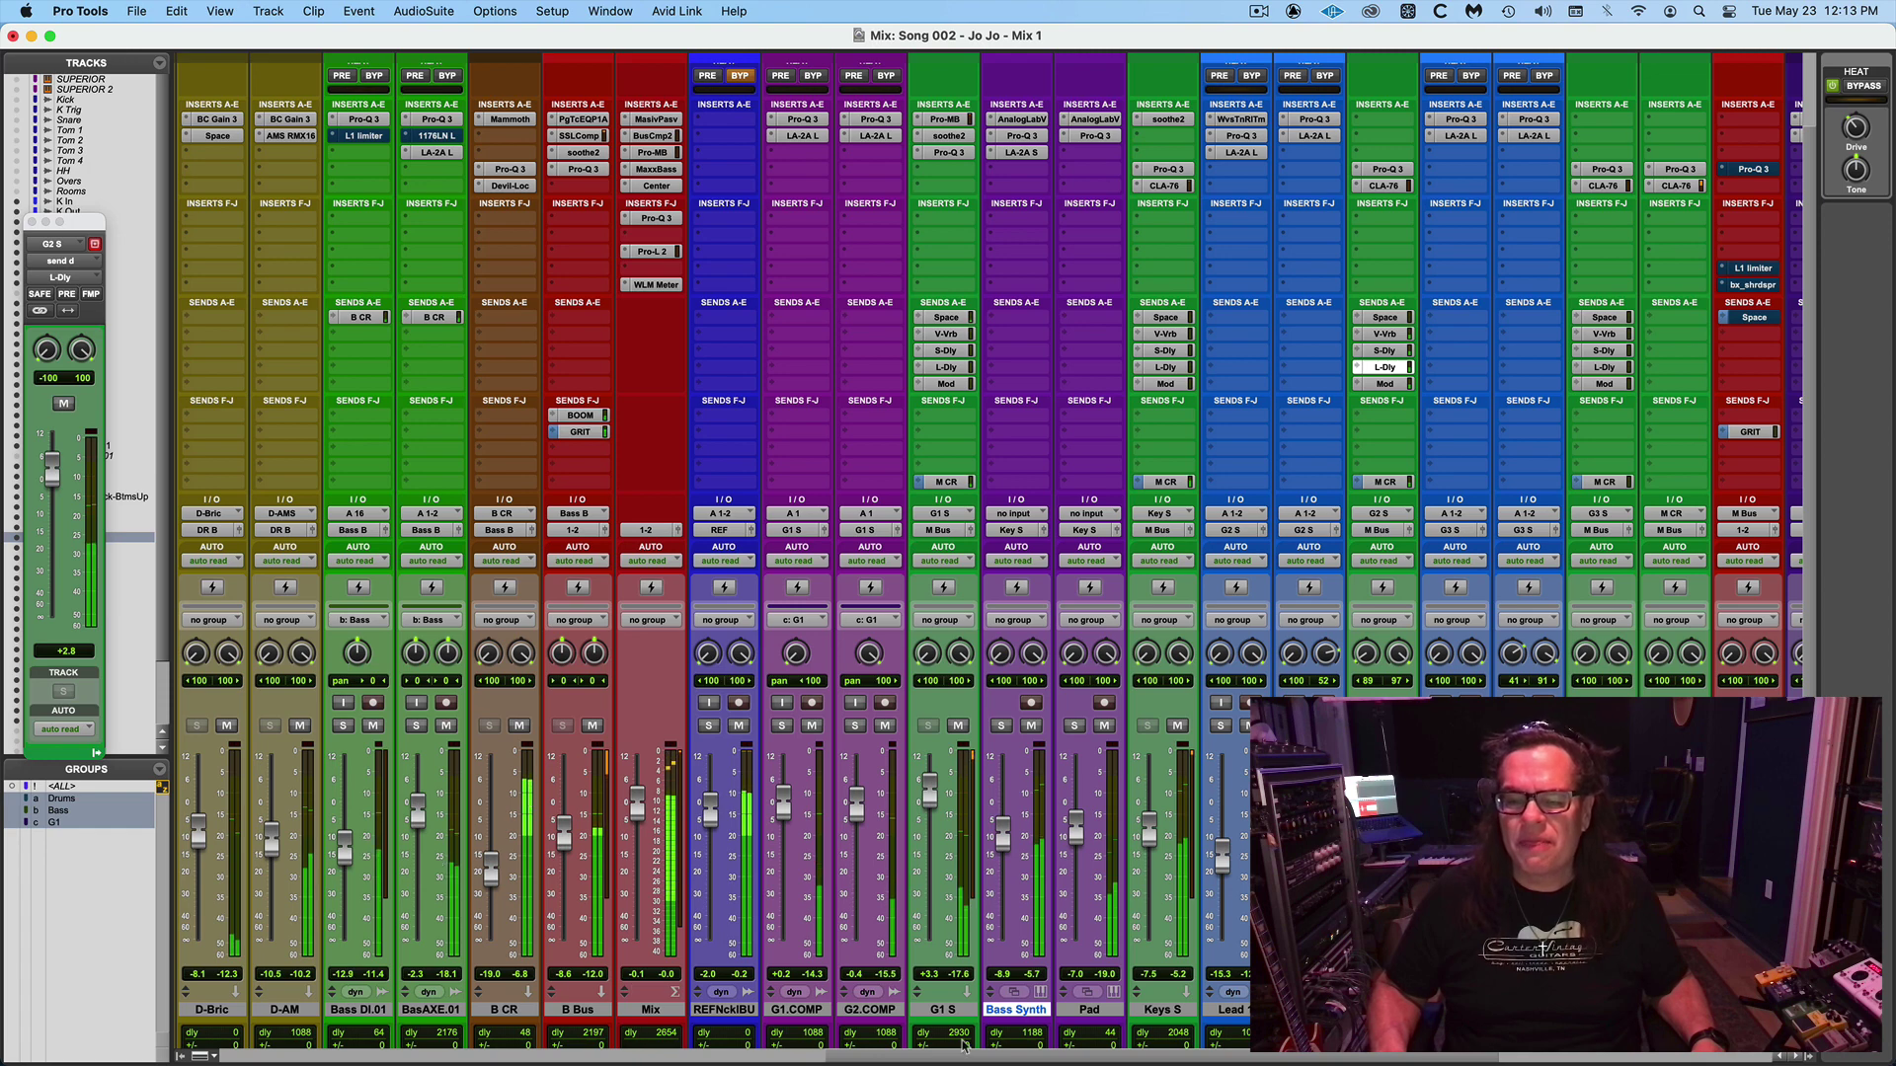
drag(1001, 1056, 872, 996)
Review the Mix bus inserts: Massive Passive, SSL Bus Compressor 2, Pro-MB, MaxxBass, Center, Pro-Q 3.
click(955, 1009)
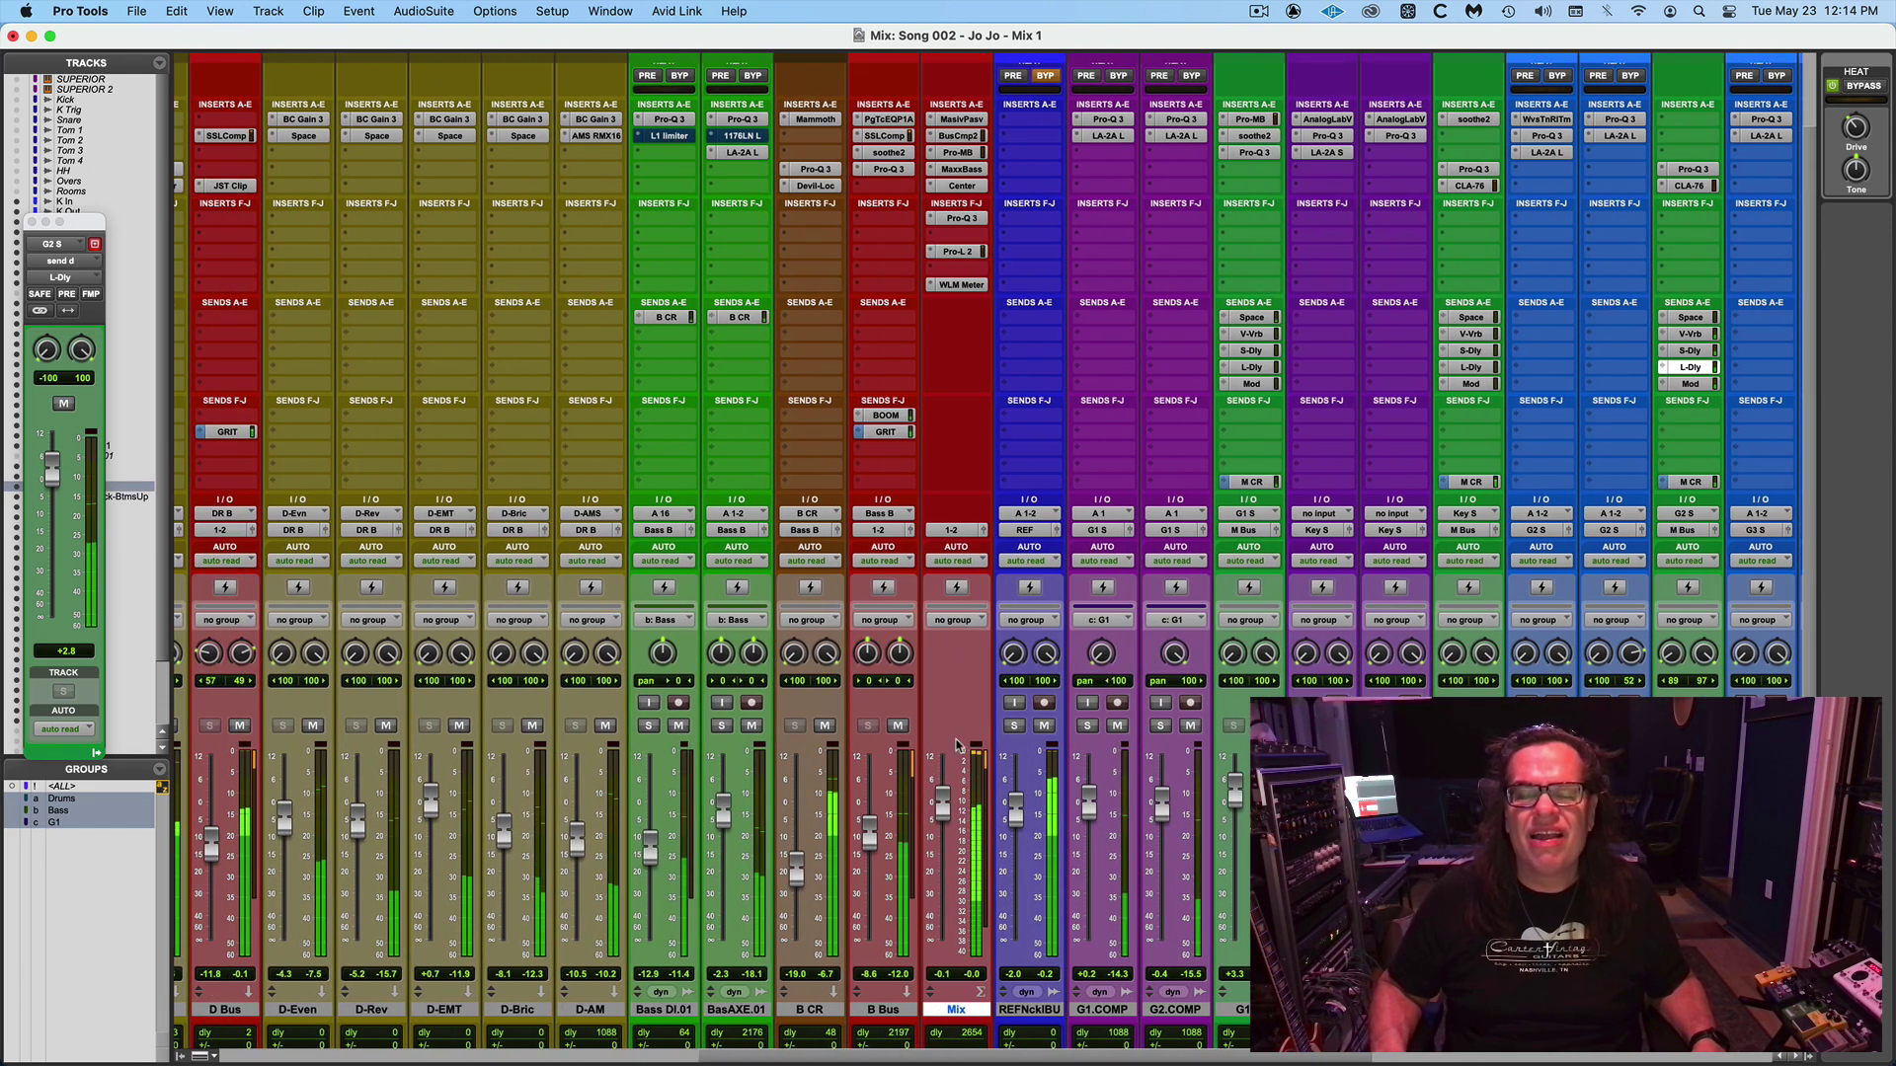
click(953, 120)
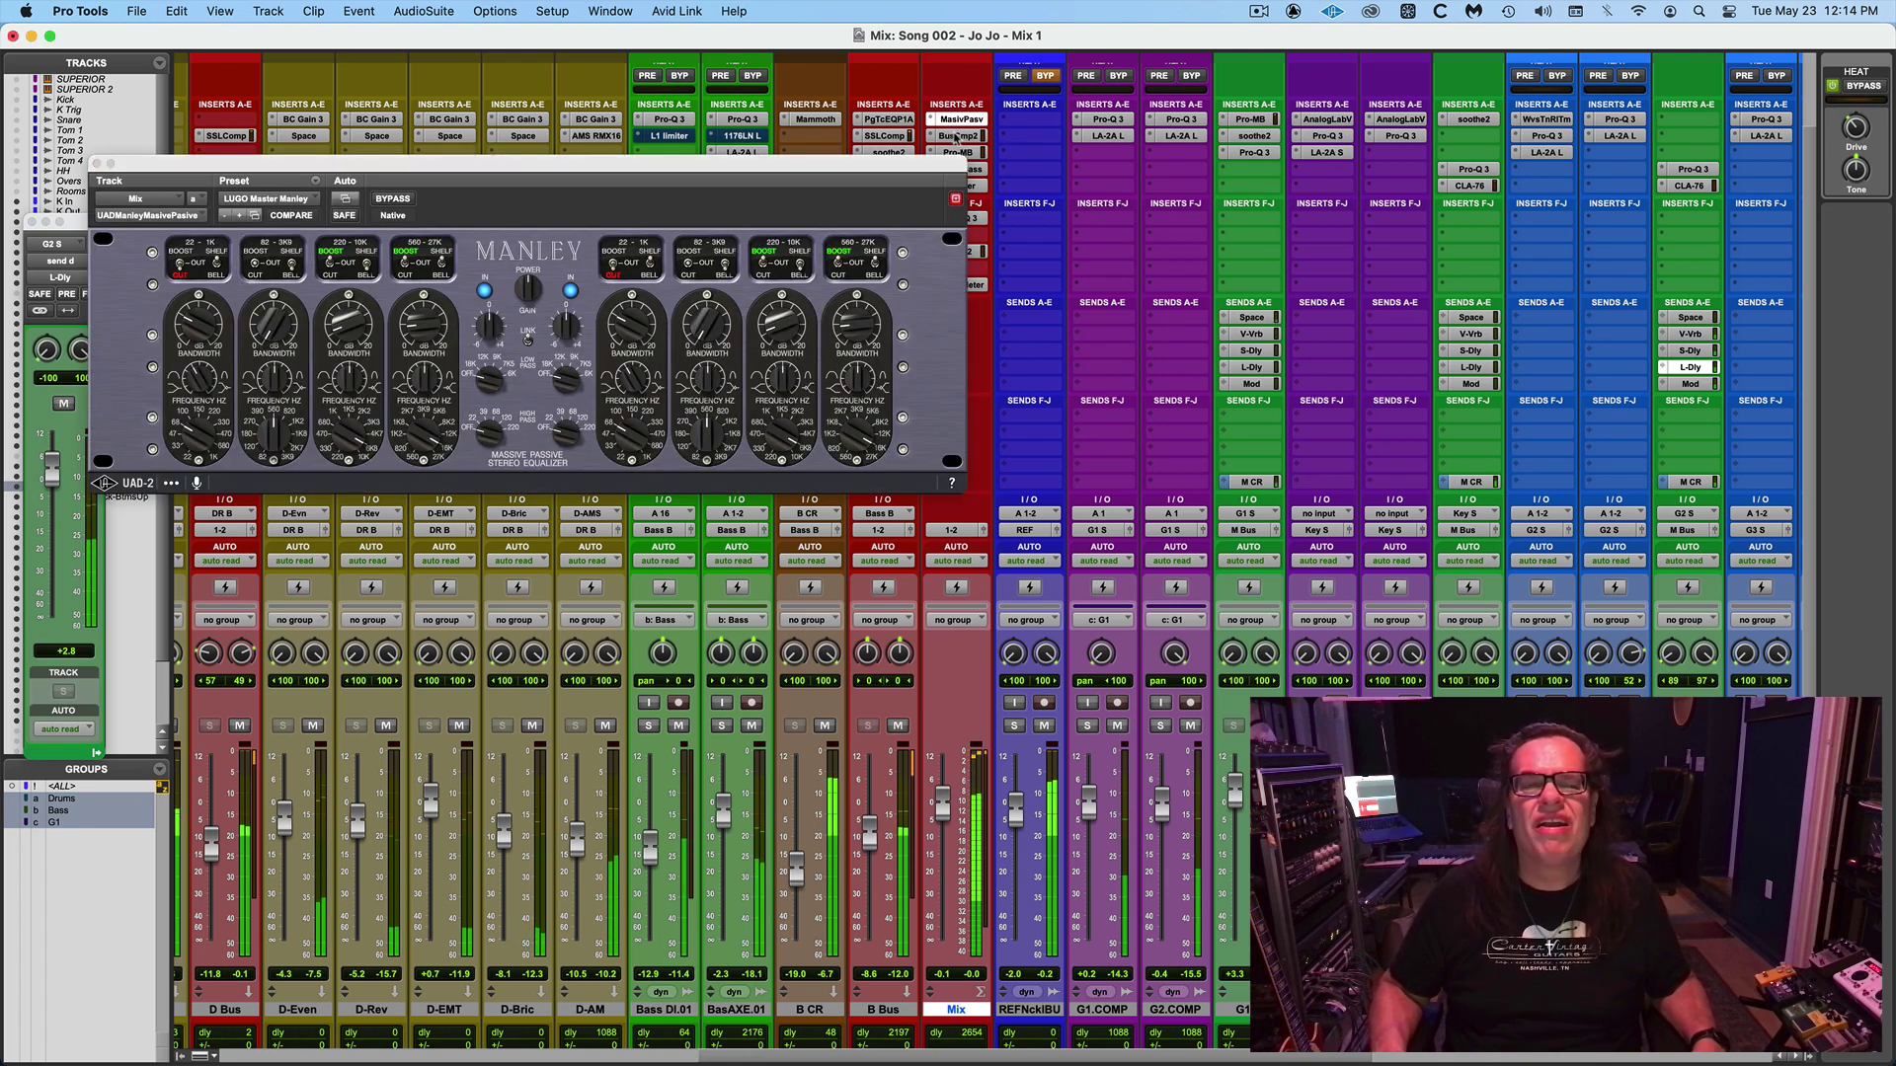
click(953, 136)
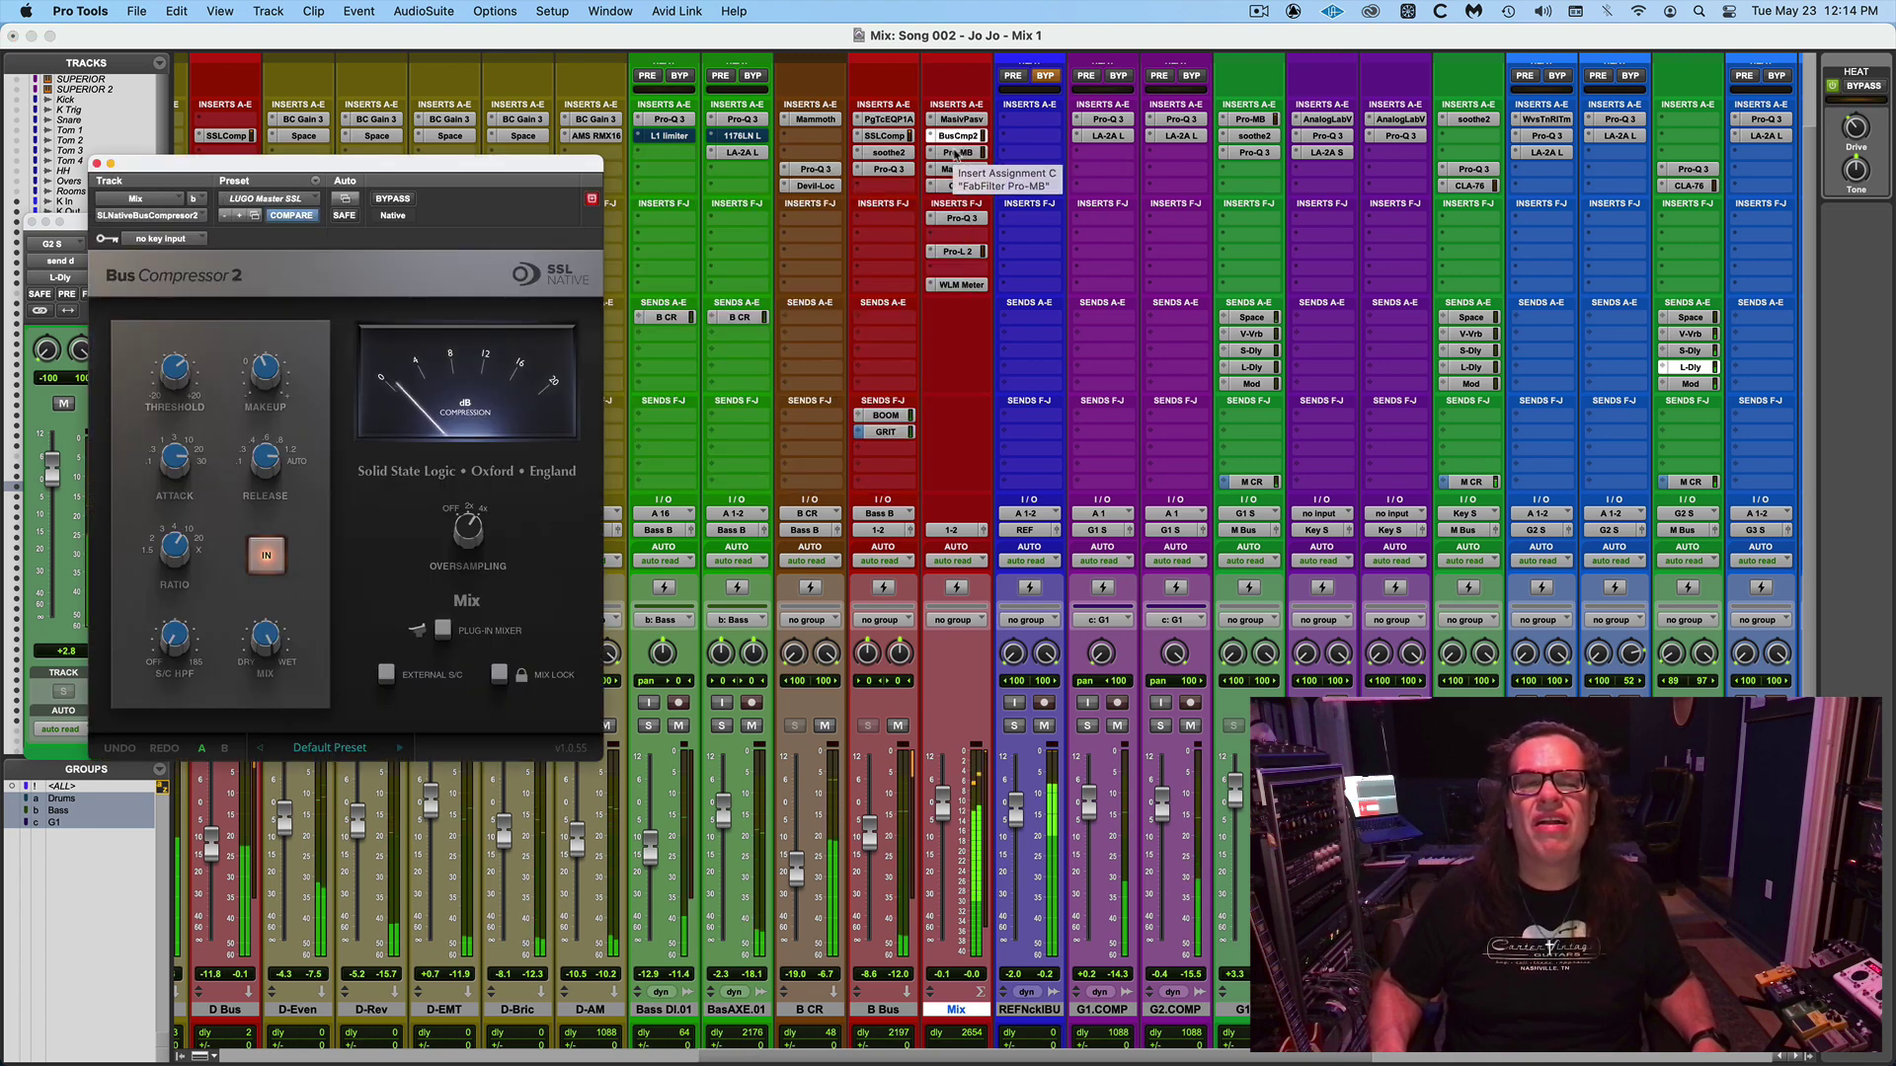
click(956, 153)
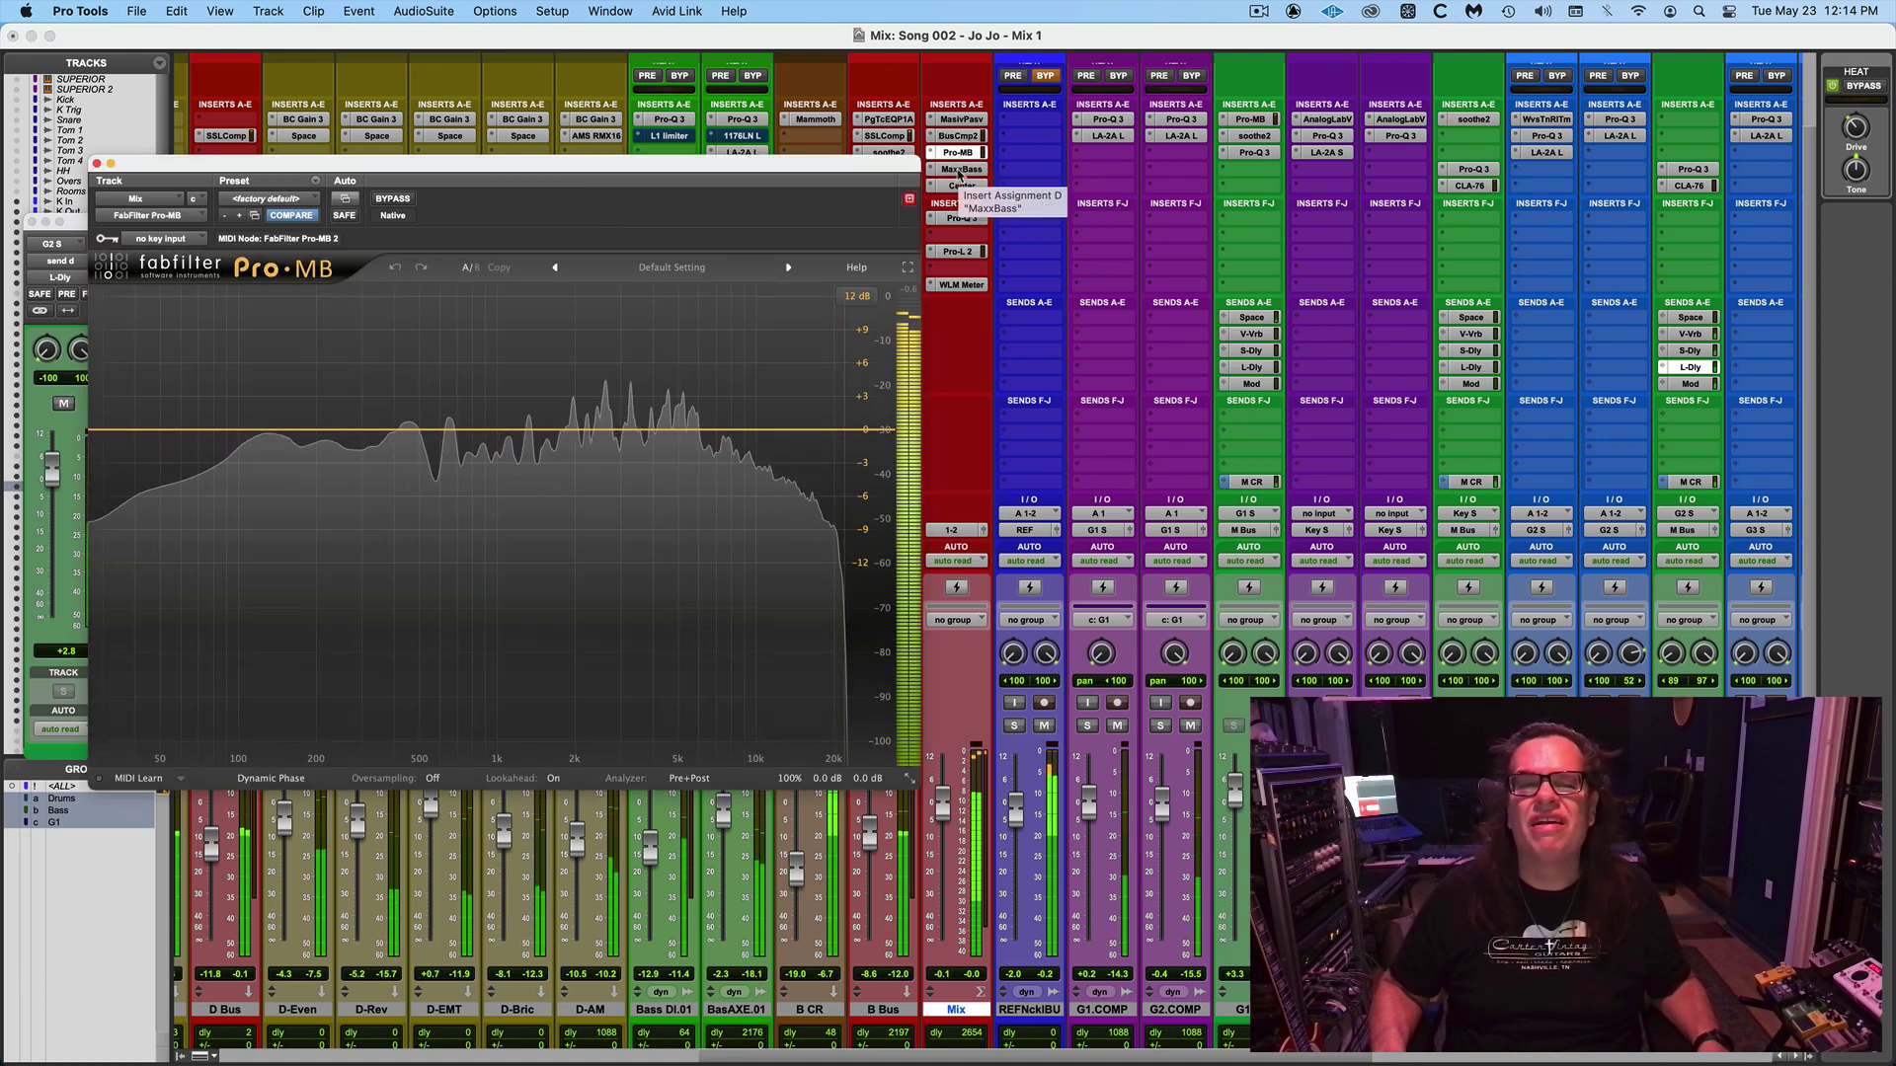
click(958, 169)
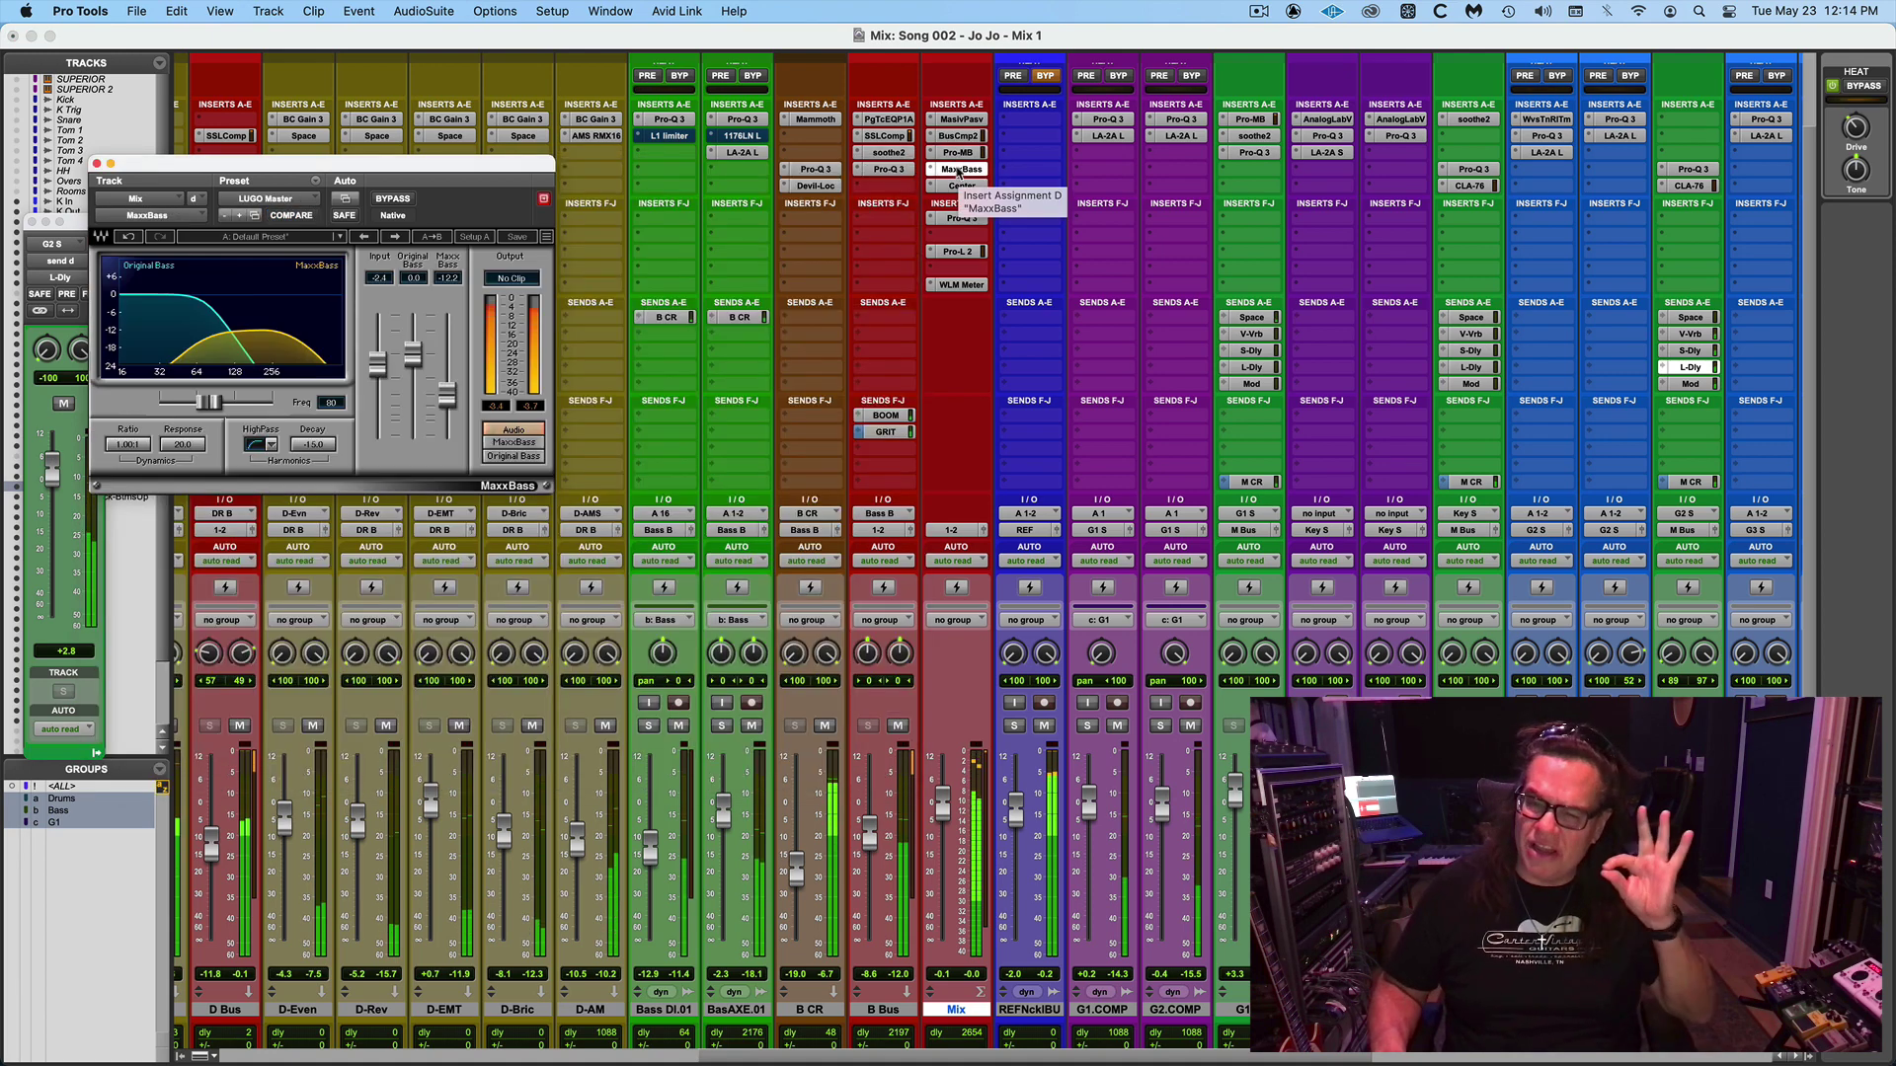
click(960, 186)
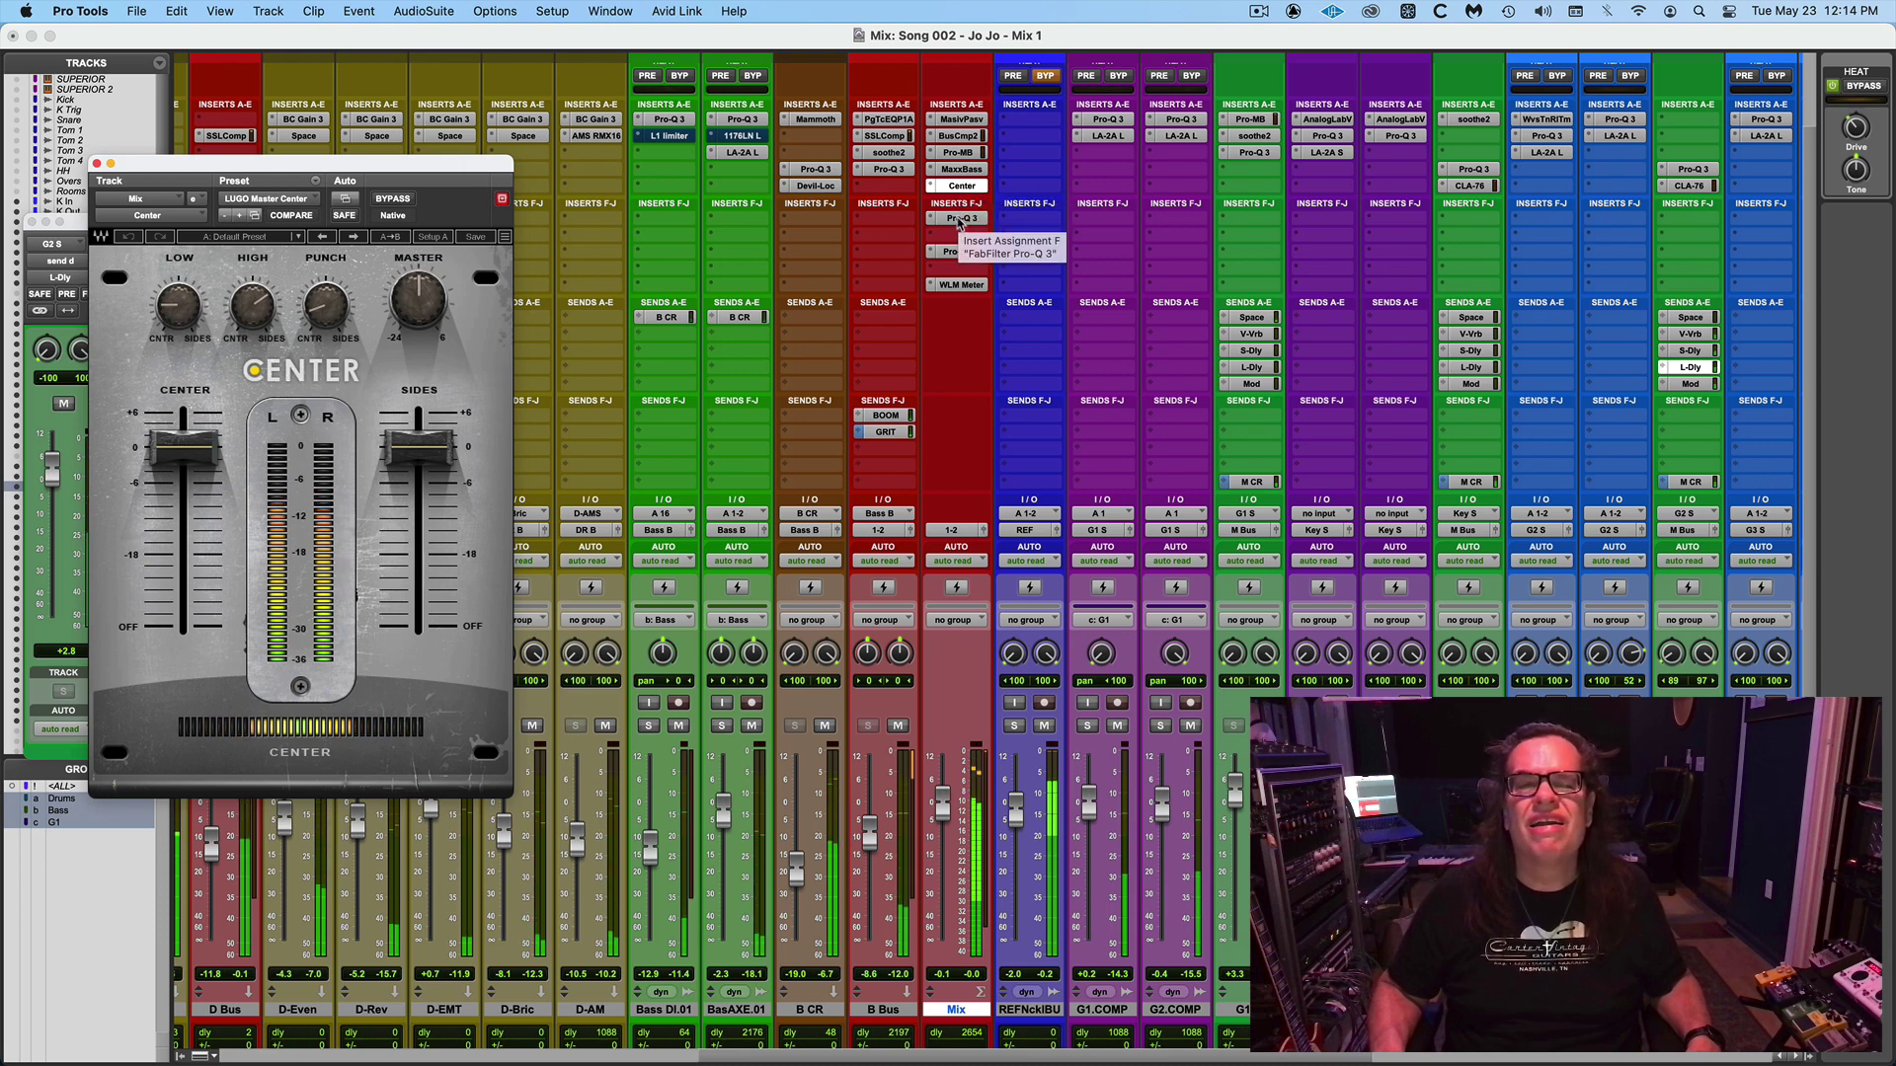
click(959, 218)
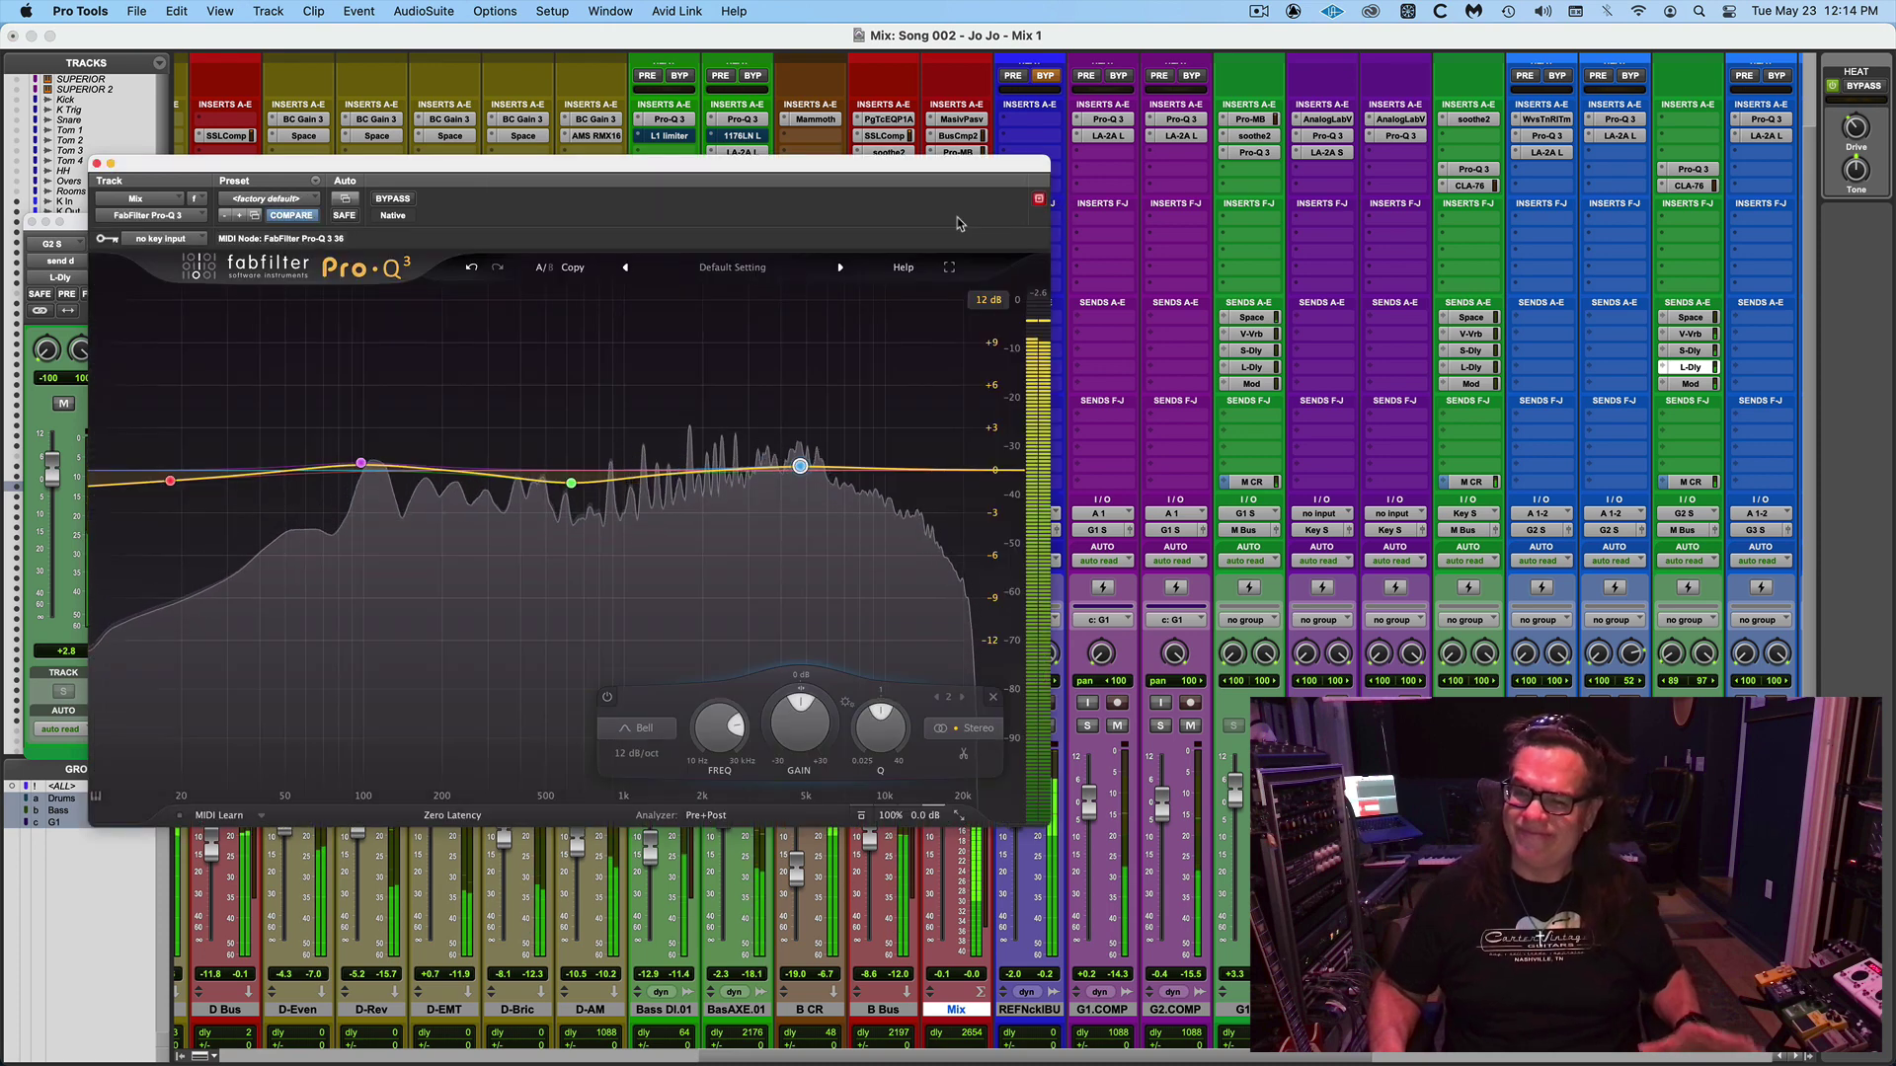
drag(956, 223, 867, 371)
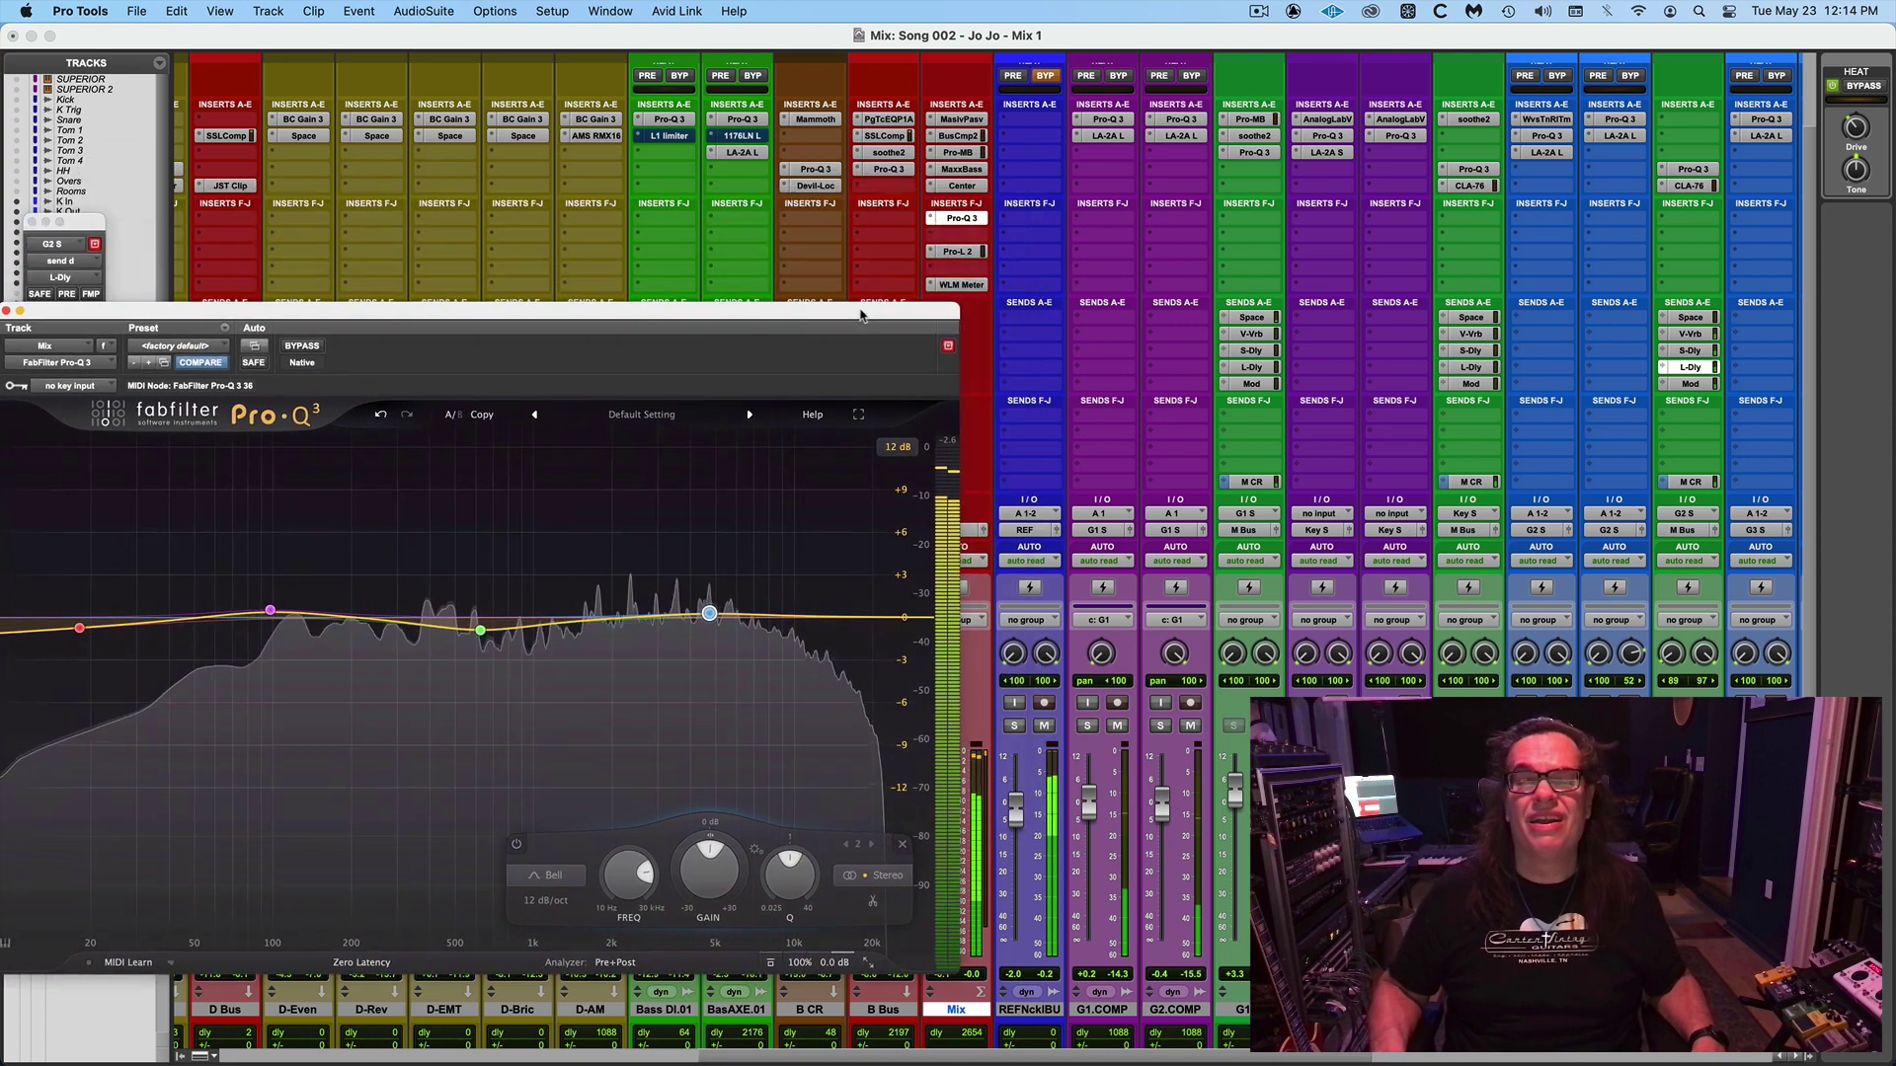
Lower the Mix bus Pro-L 2 limiter gain to +9.0 dB and close its window.
click(959, 252)
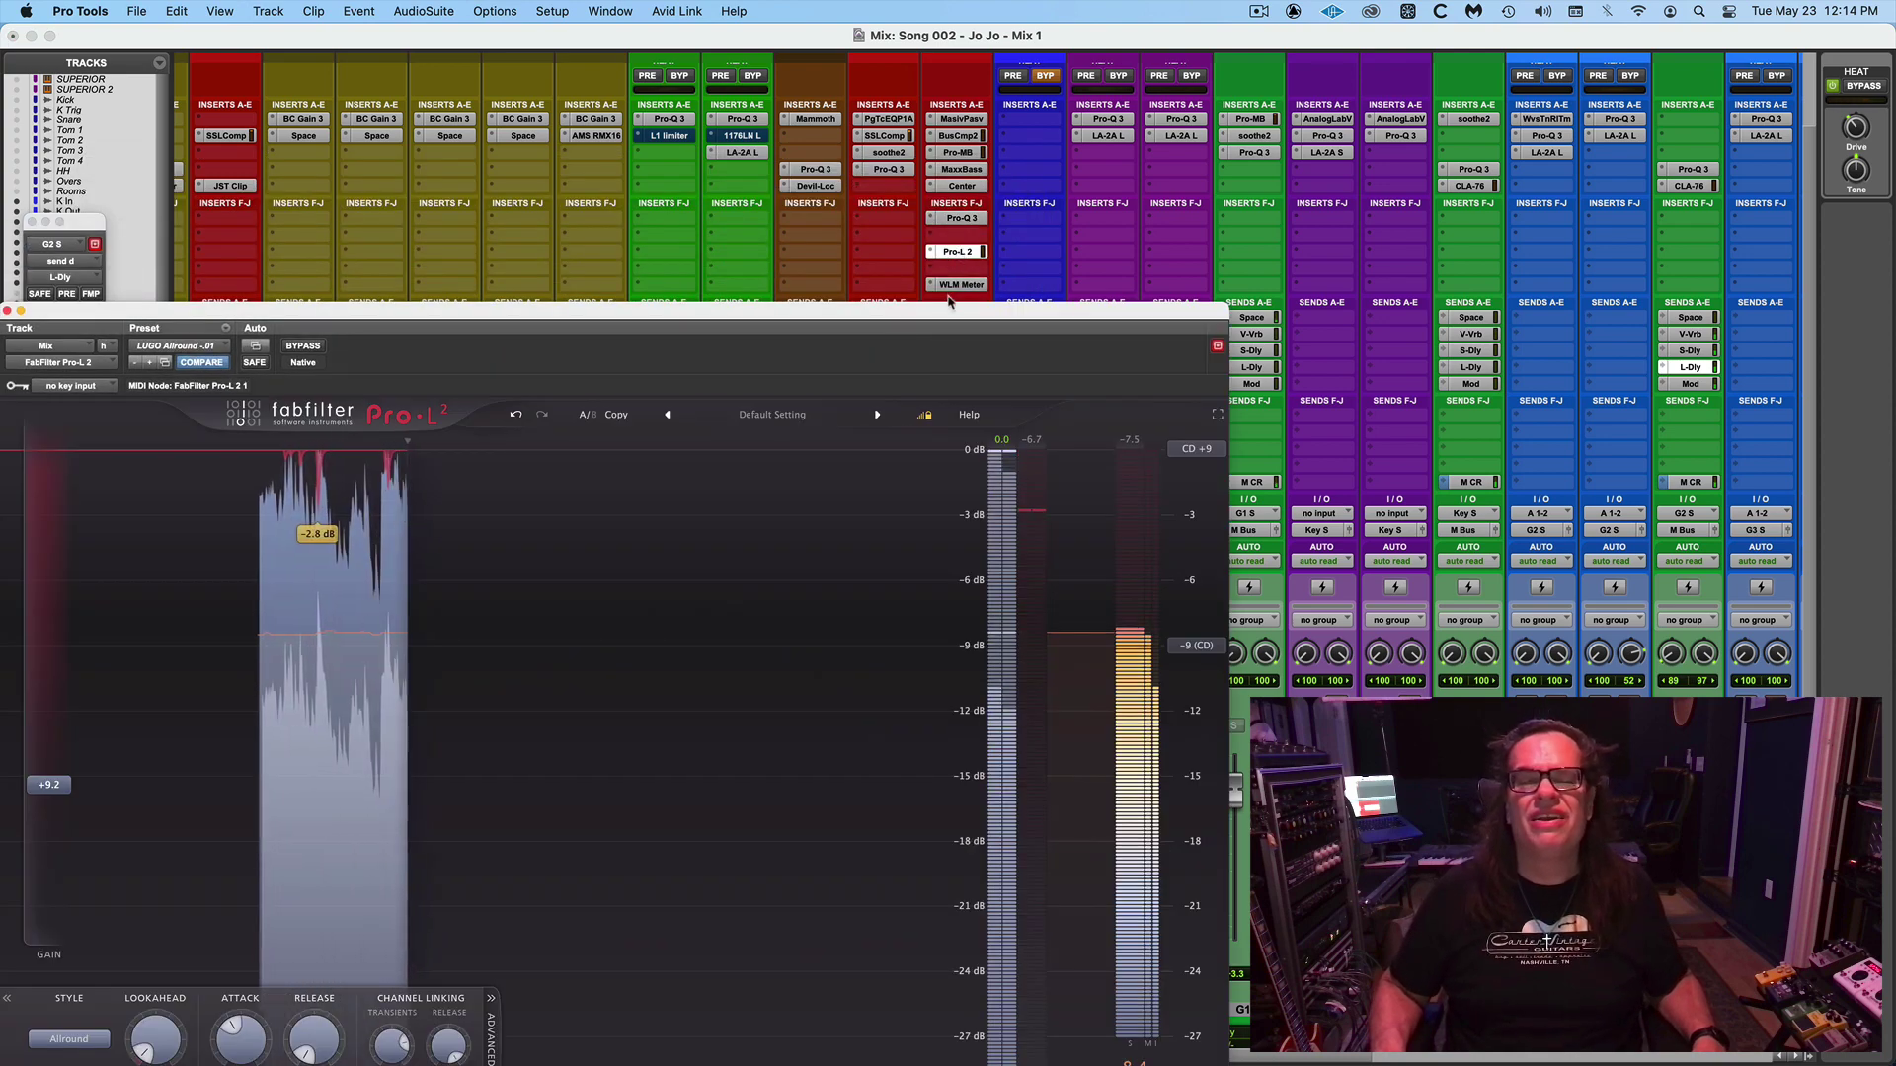
drag(948, 304, 963, 346)
click(963, 285)
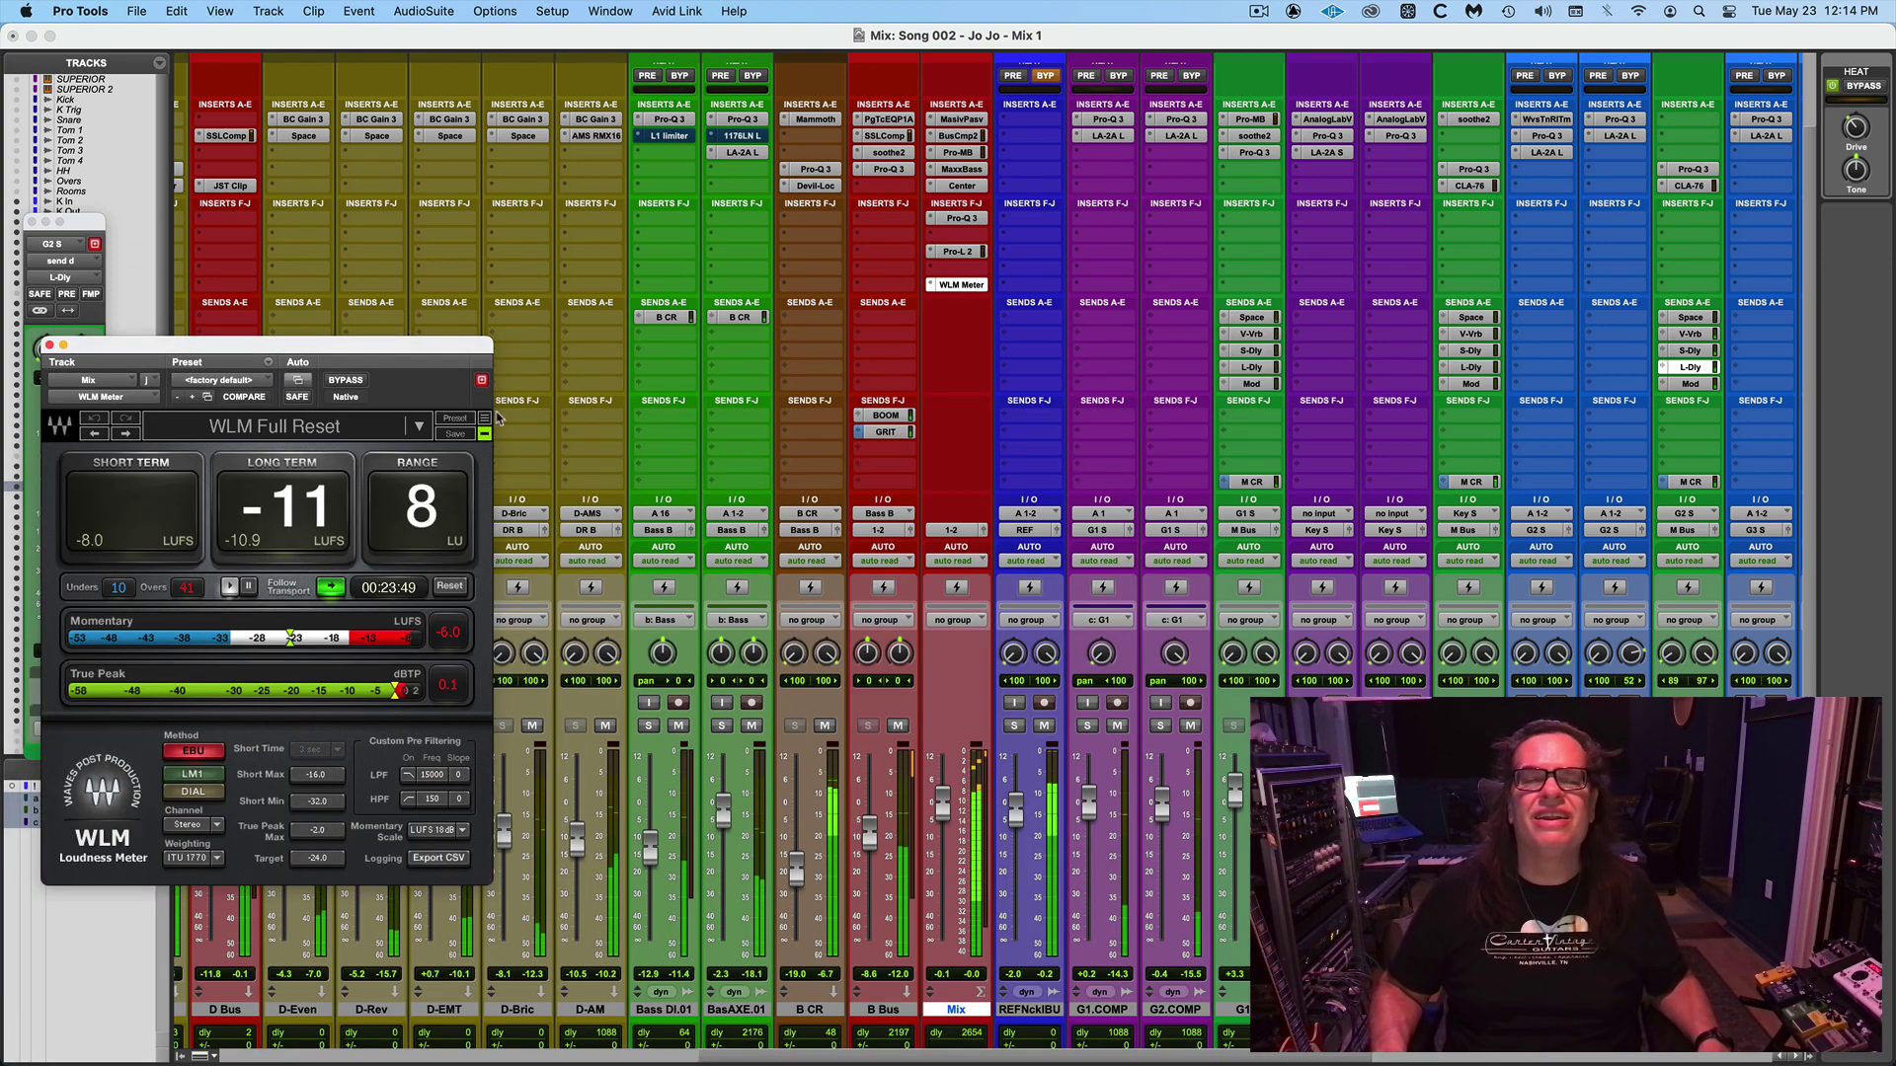
click(965, 253)
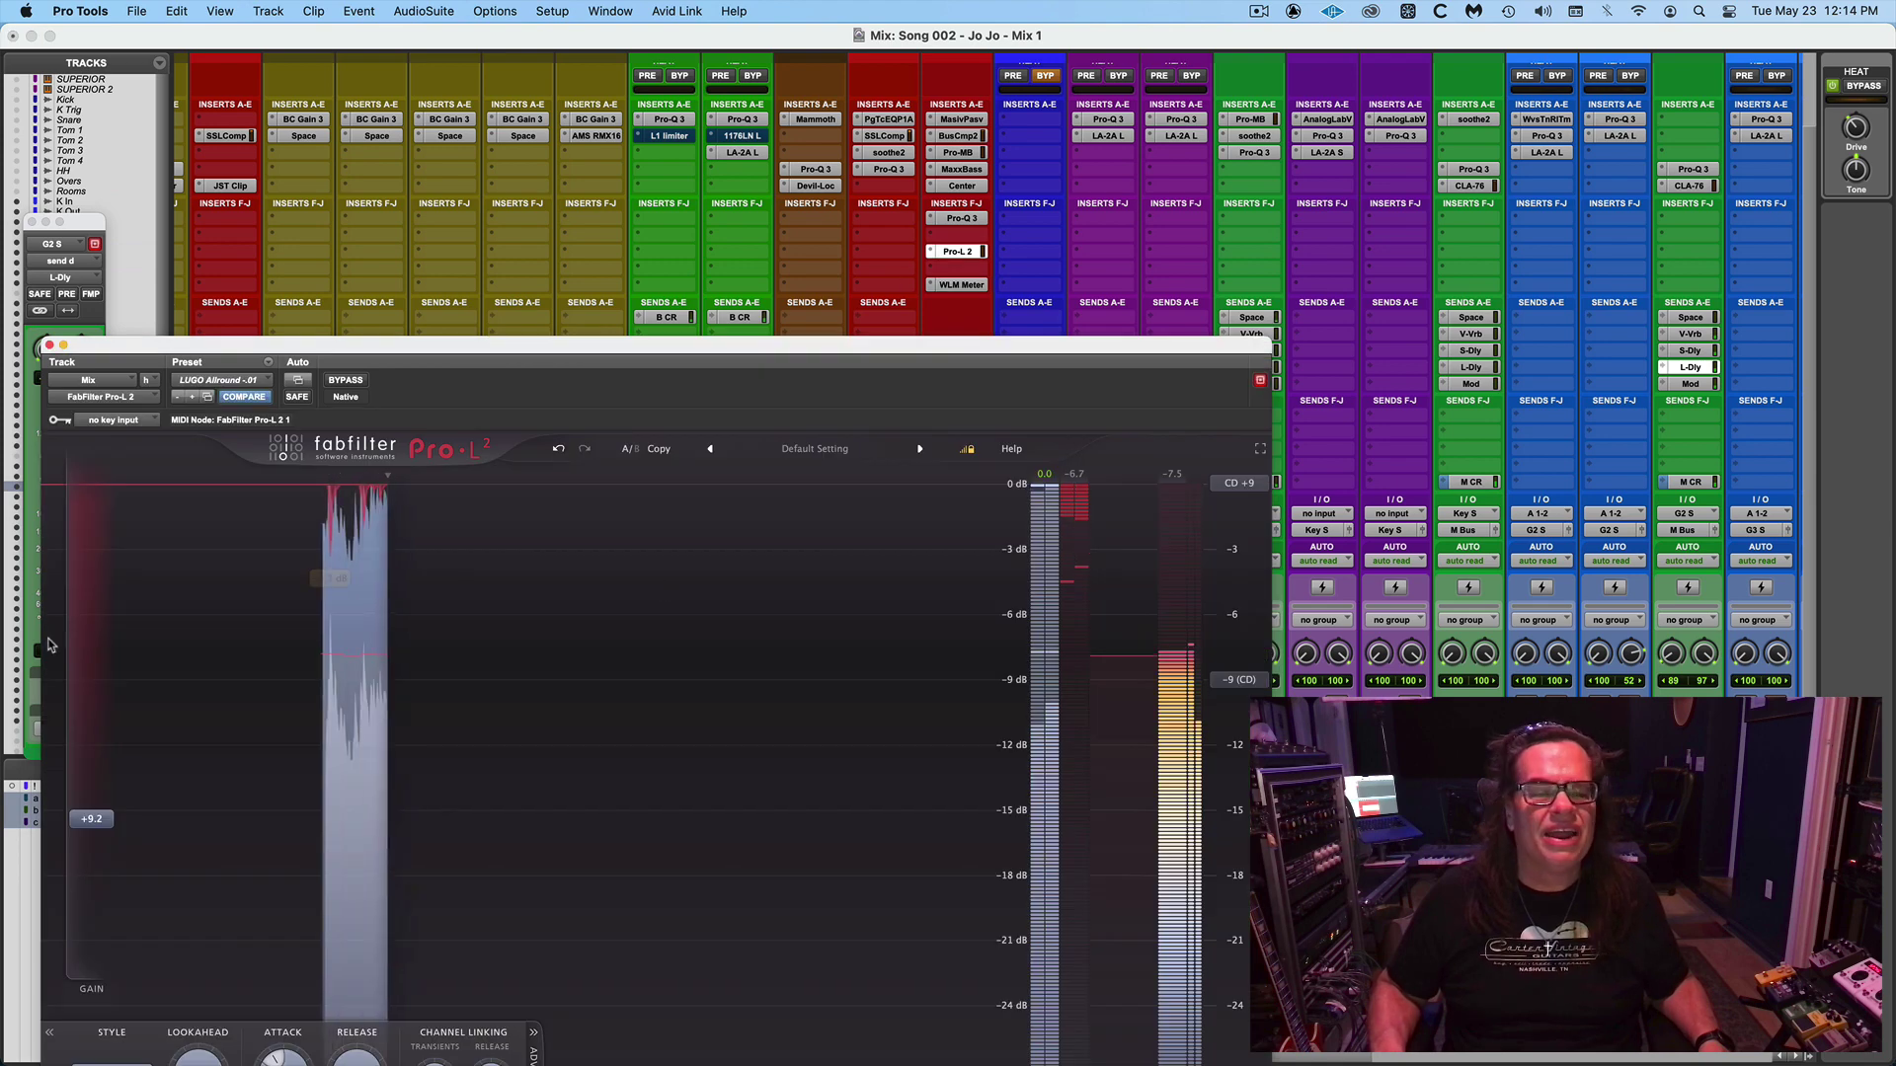
drag(97, 829, 97, 833)
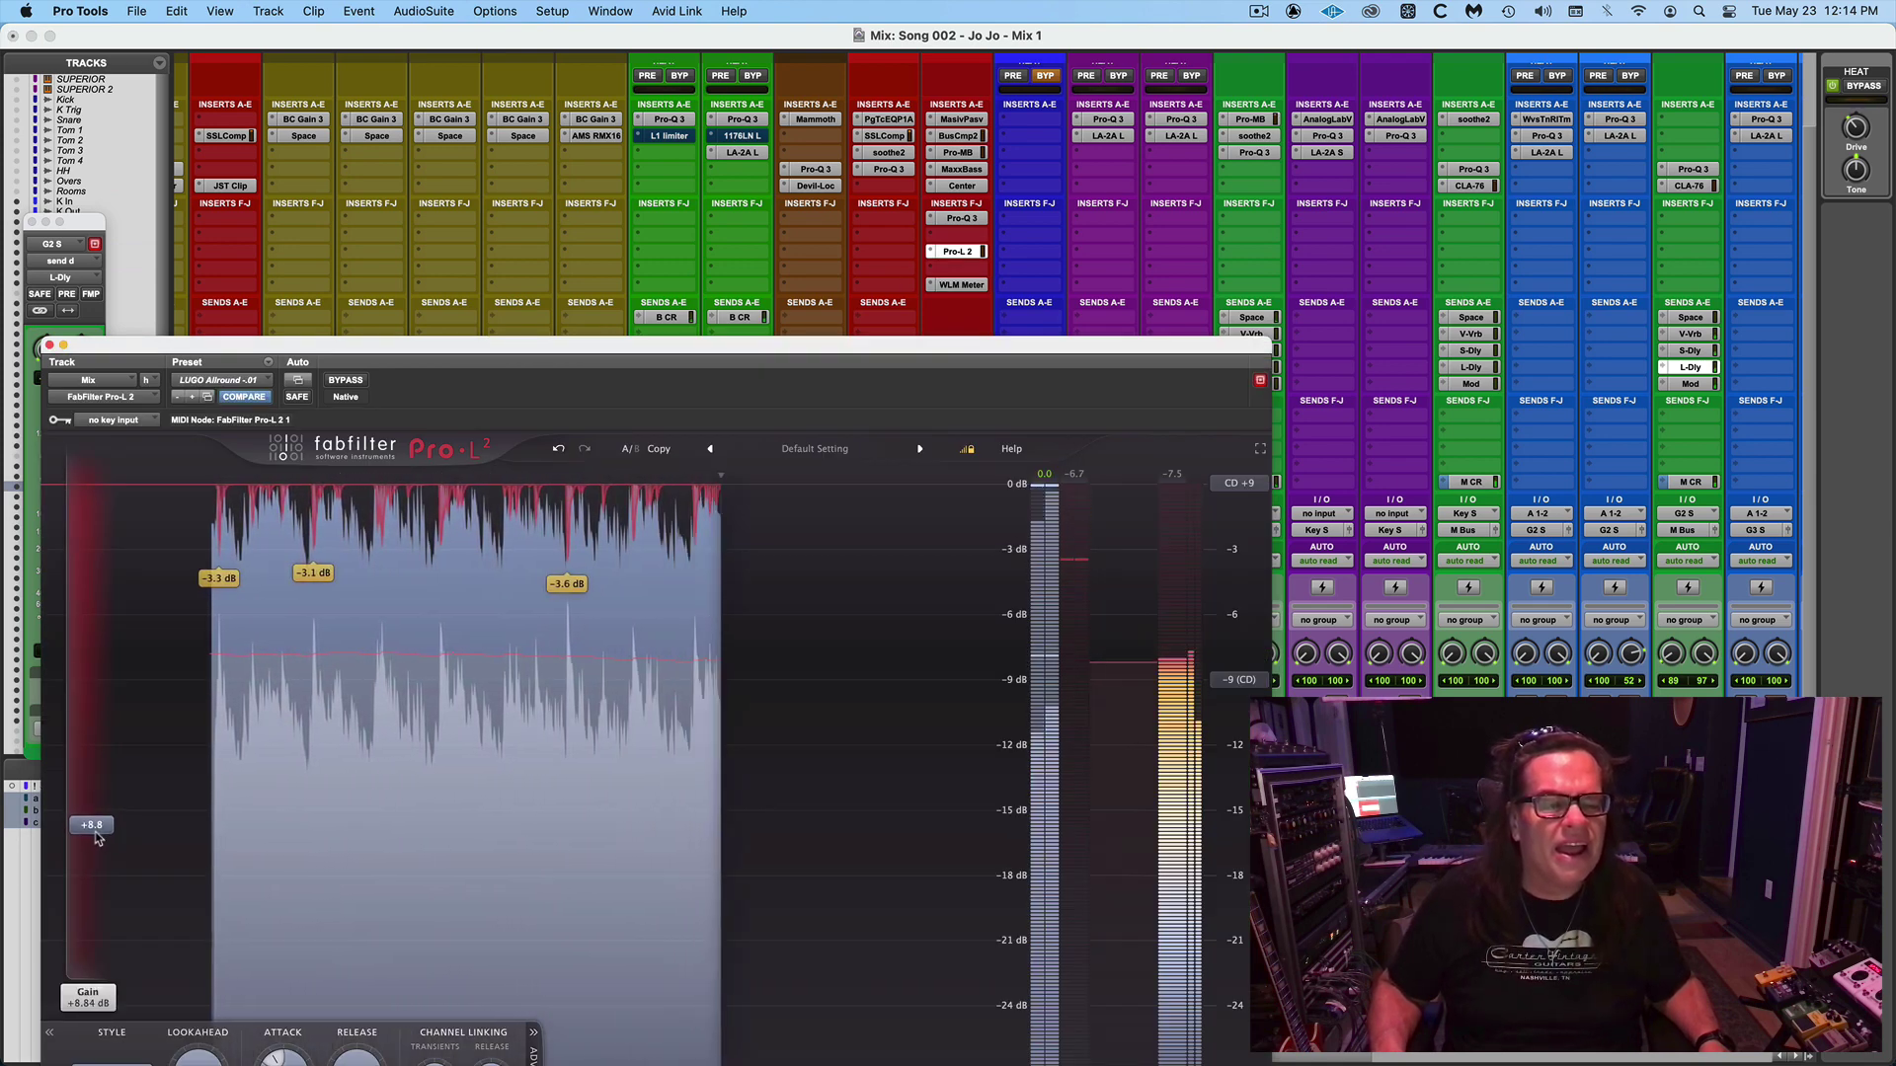
click(49, 344)
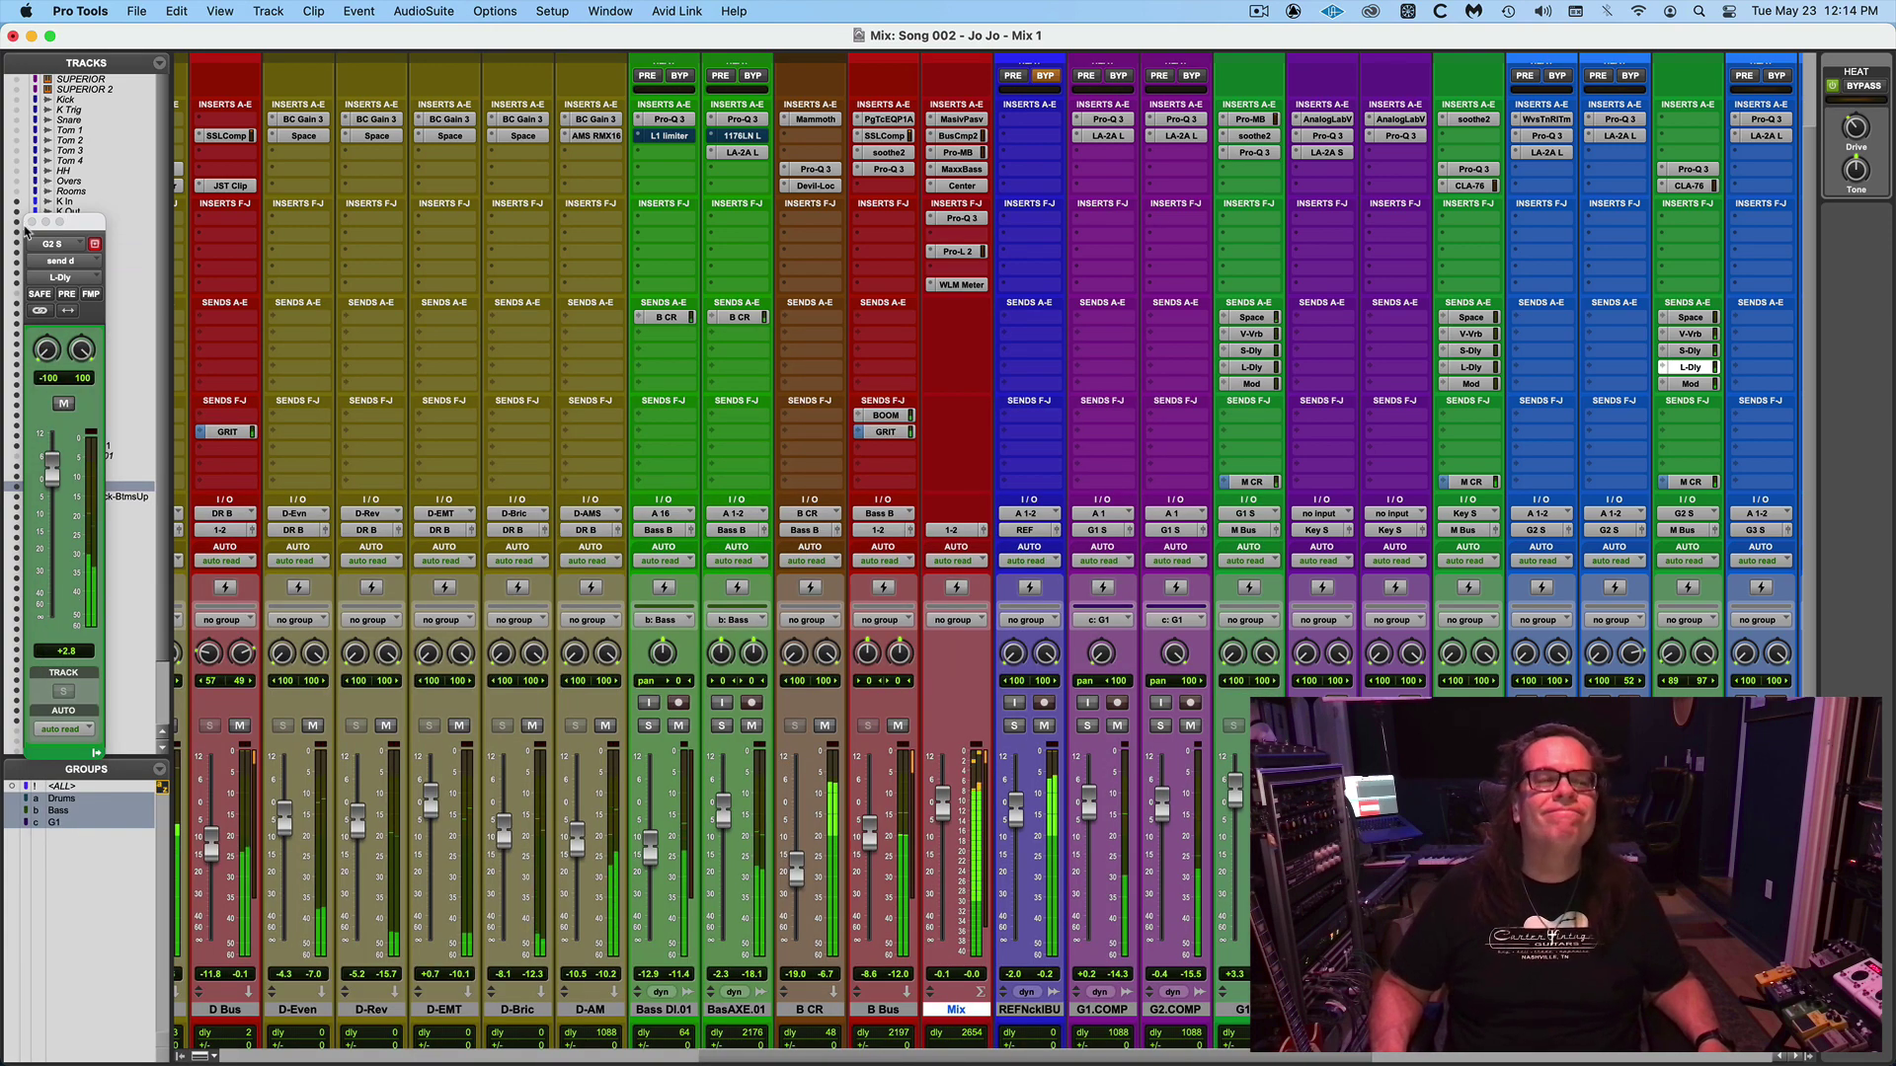
Review G1 S's Pro-MB, soothe2 and Pro-Q 3 plugins, then return to the Edit window.
click(30, 222)
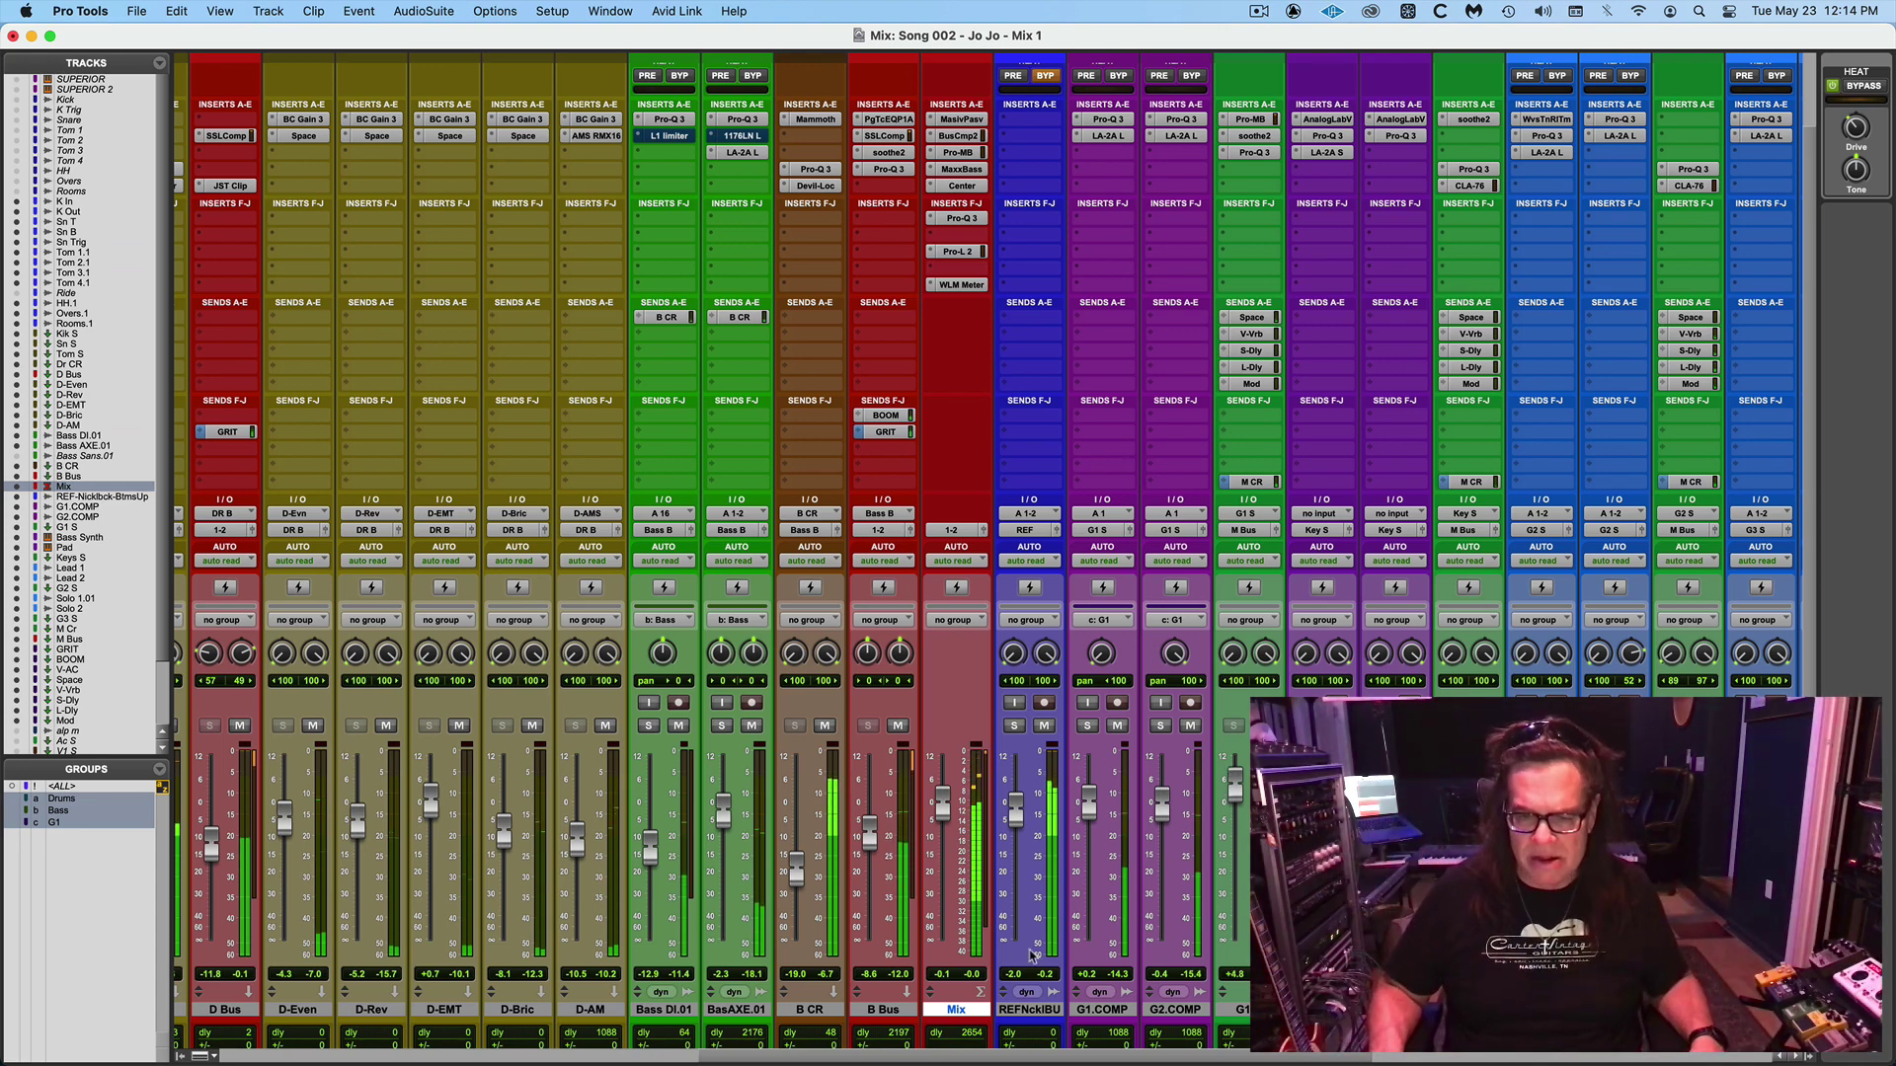
drag(886, 1059, 1529, 1064)
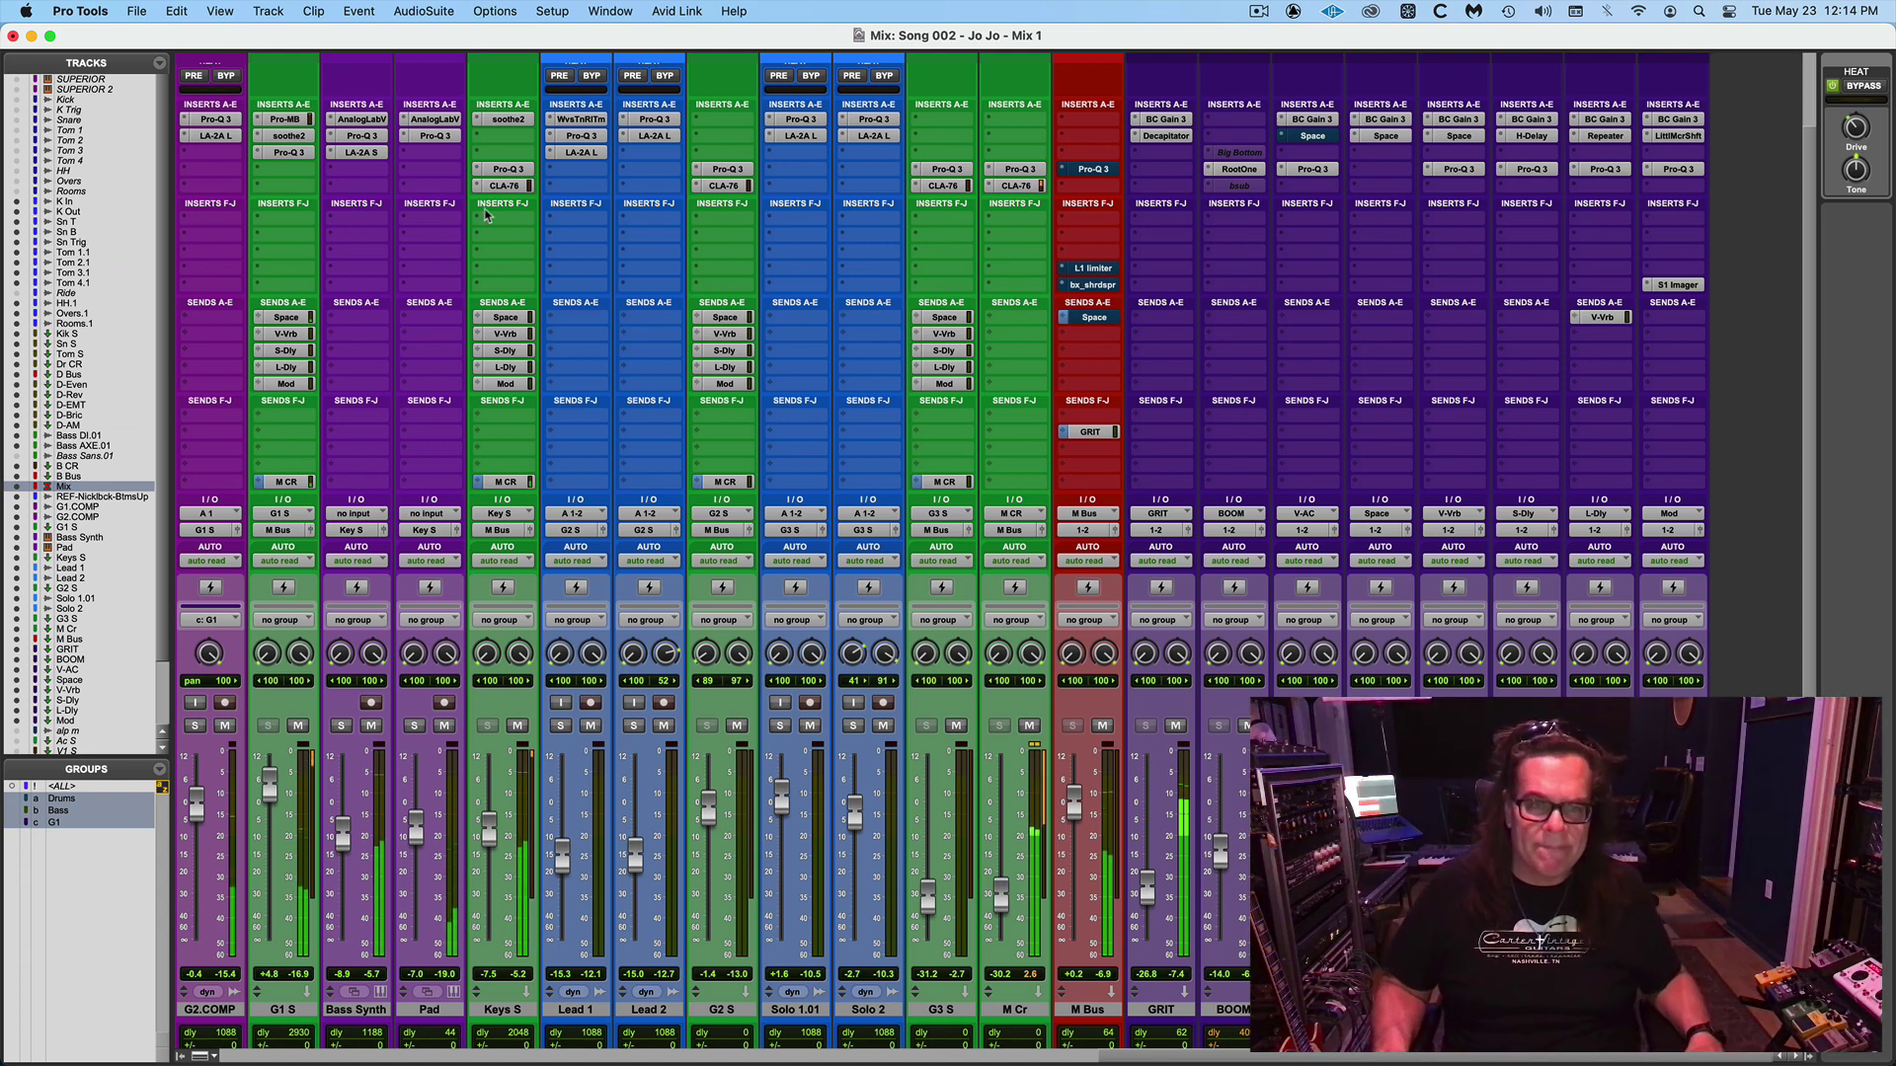
click(285, 119)
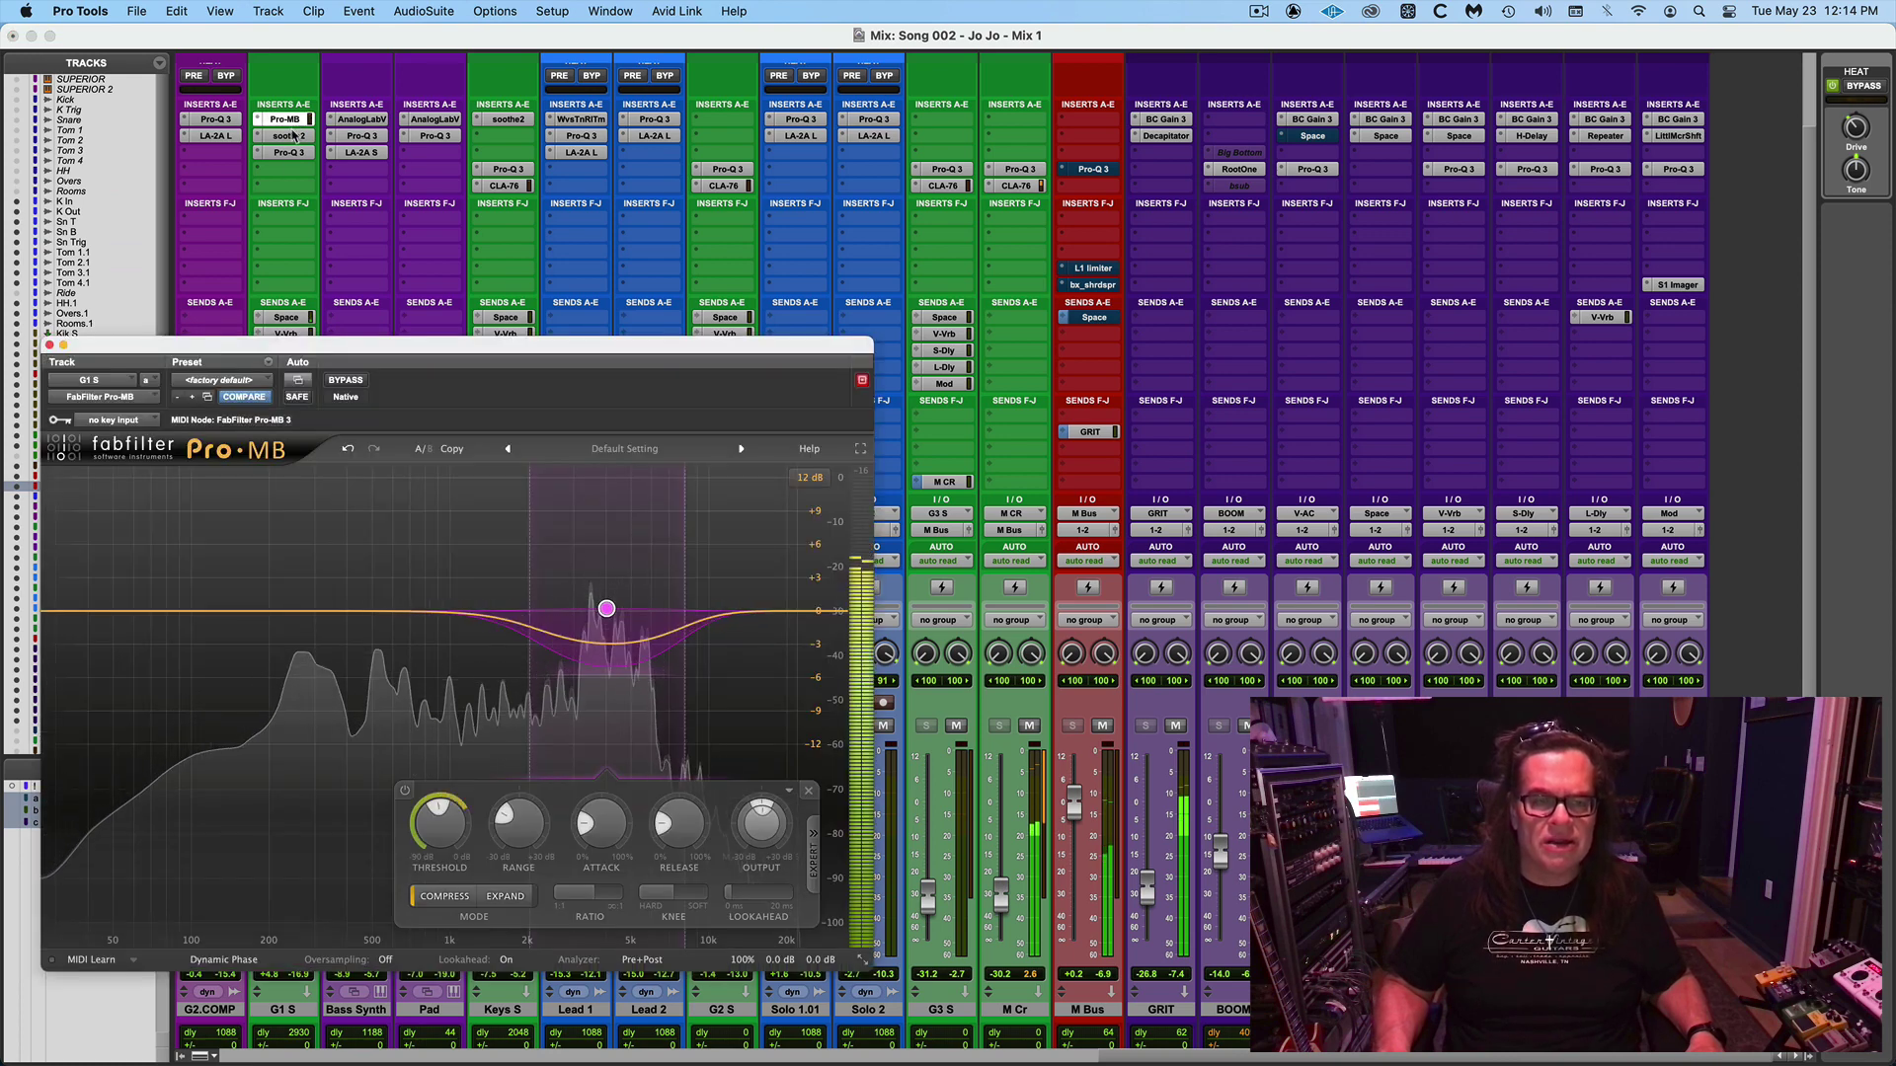
click(290, 136)
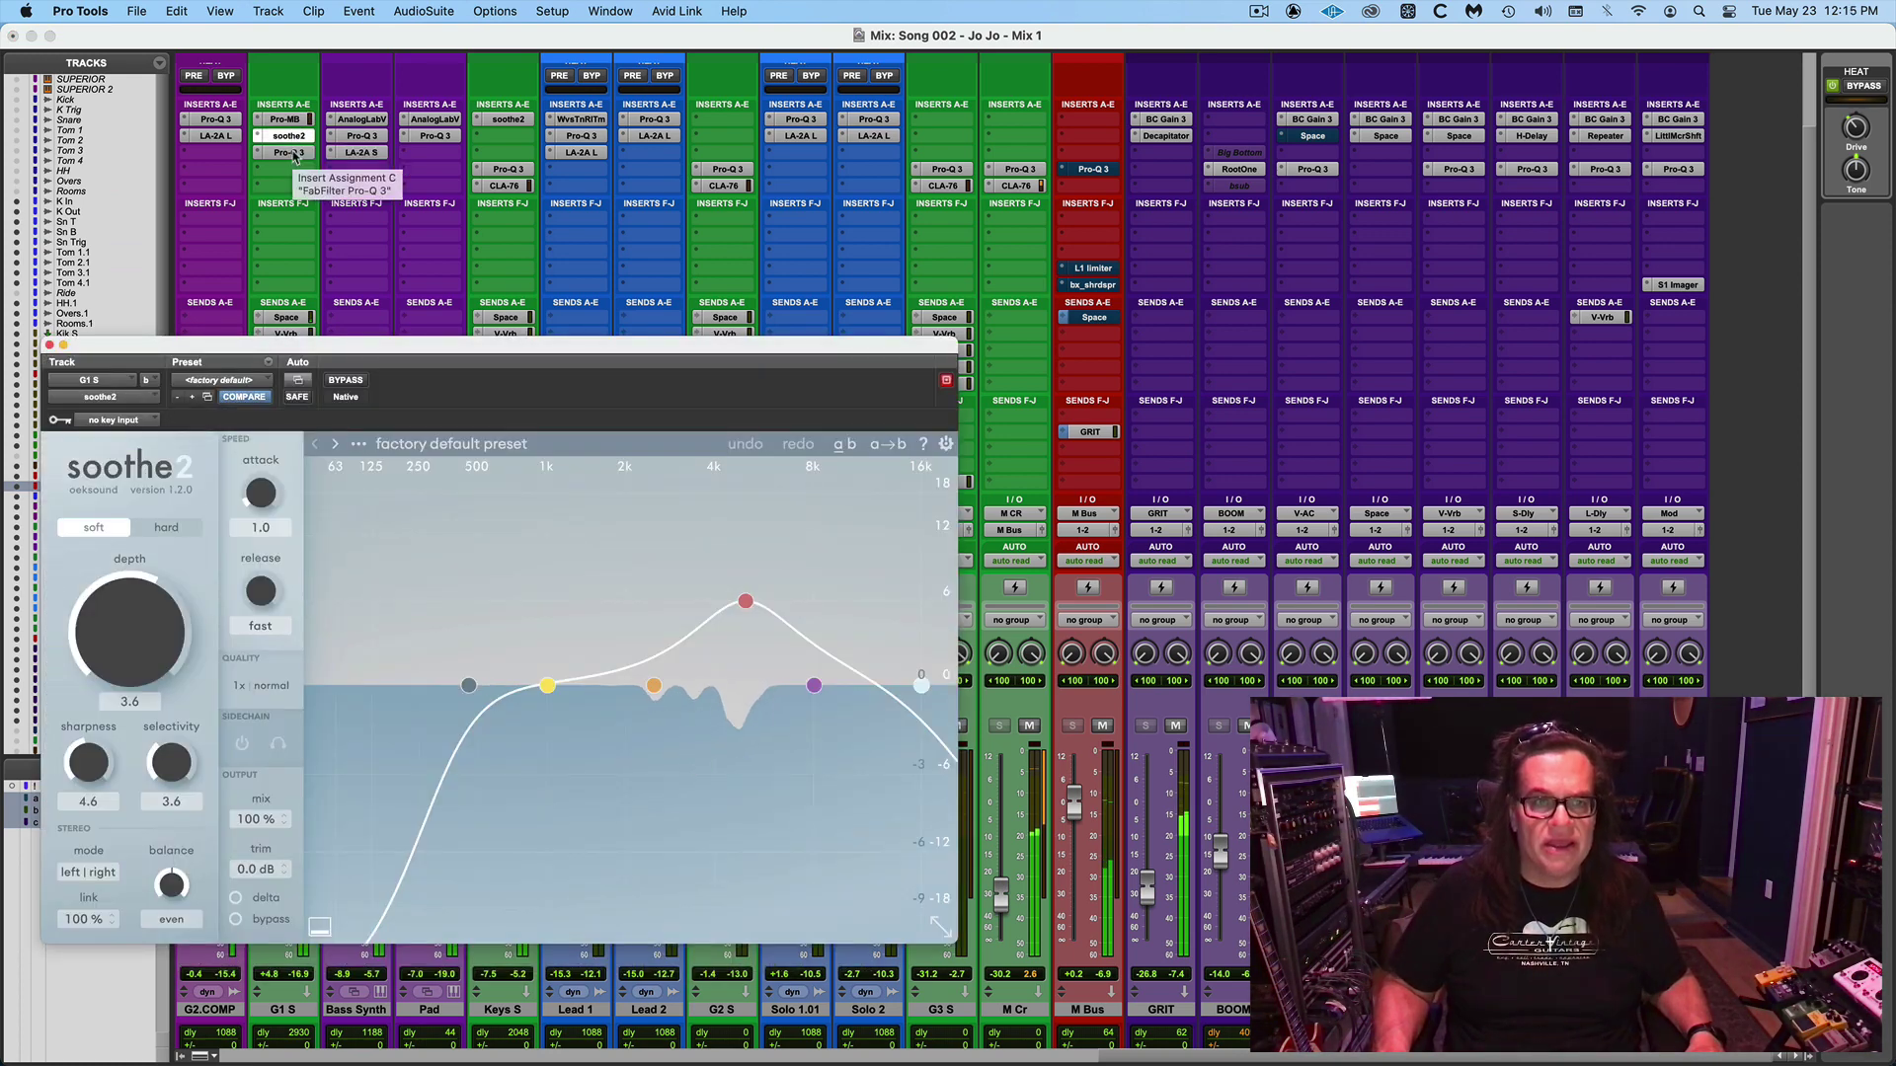
click(289, 153)
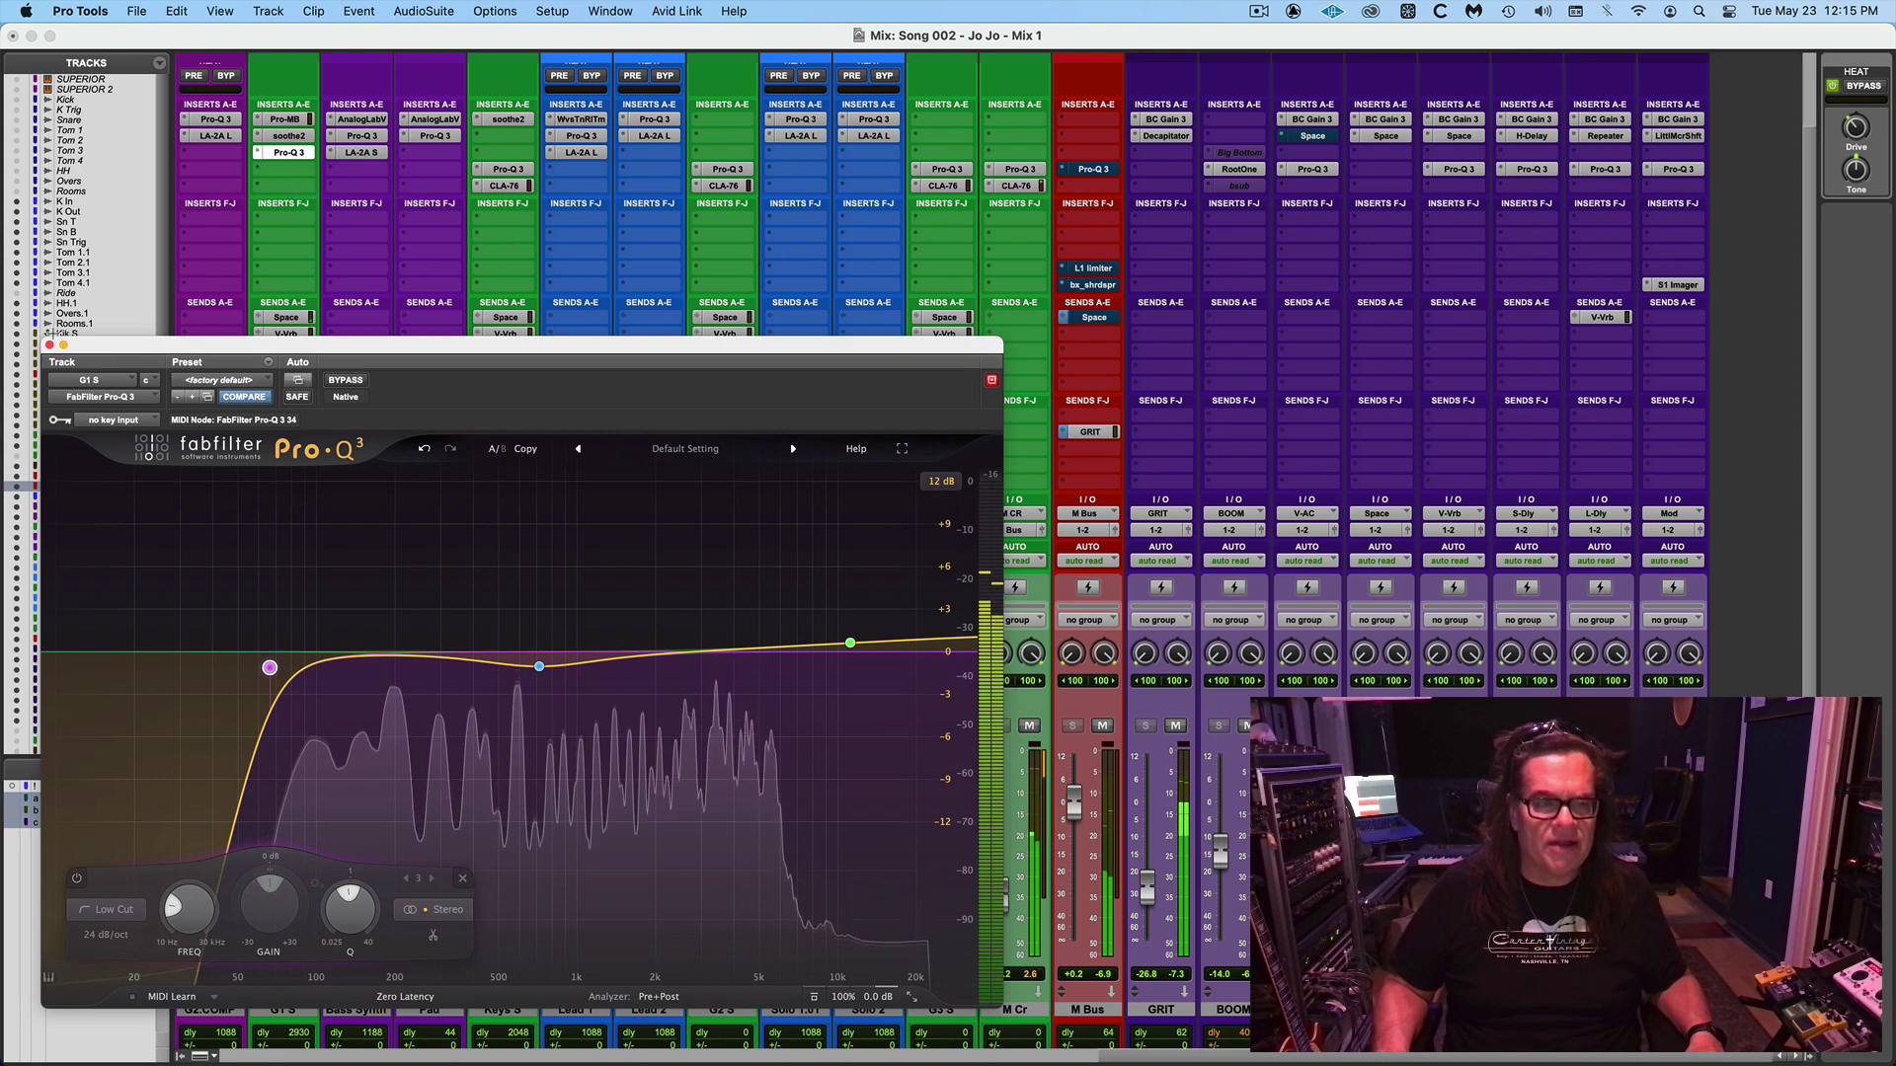
click(50, 345)
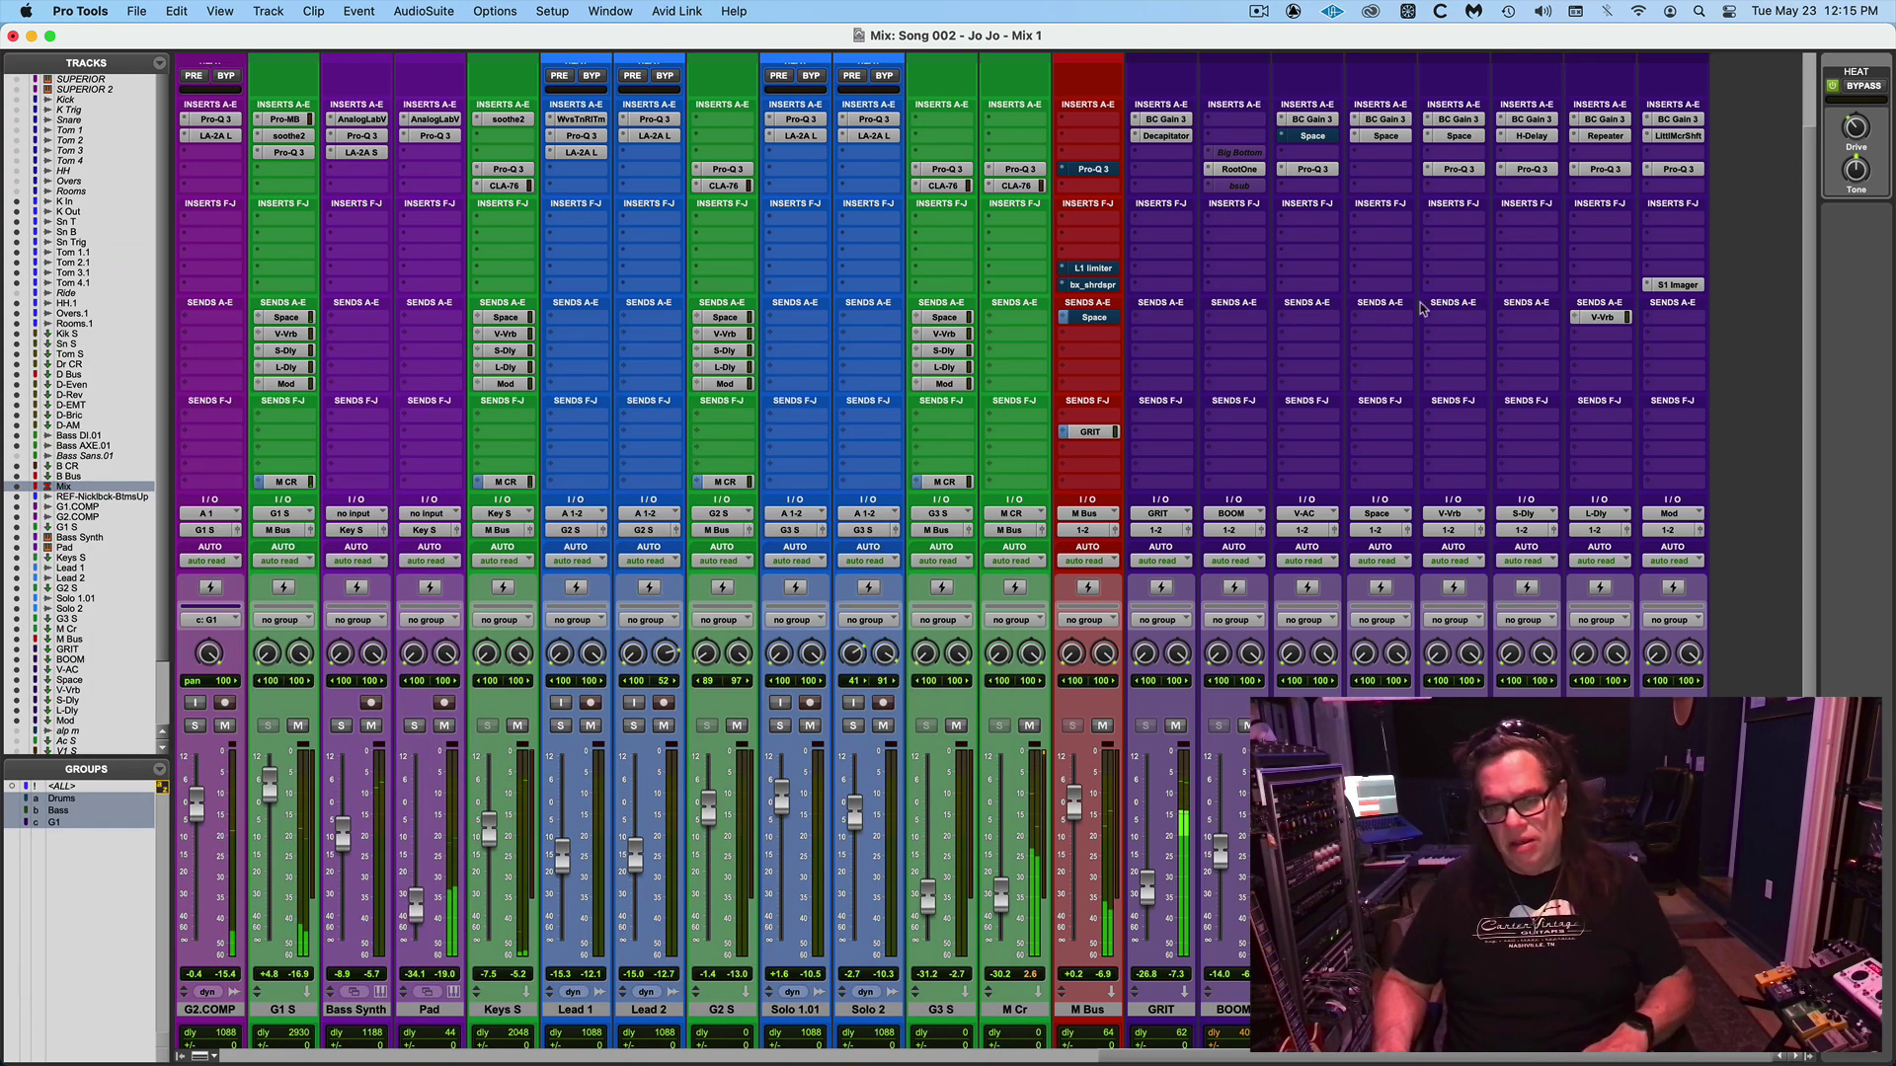
key(super+equal)
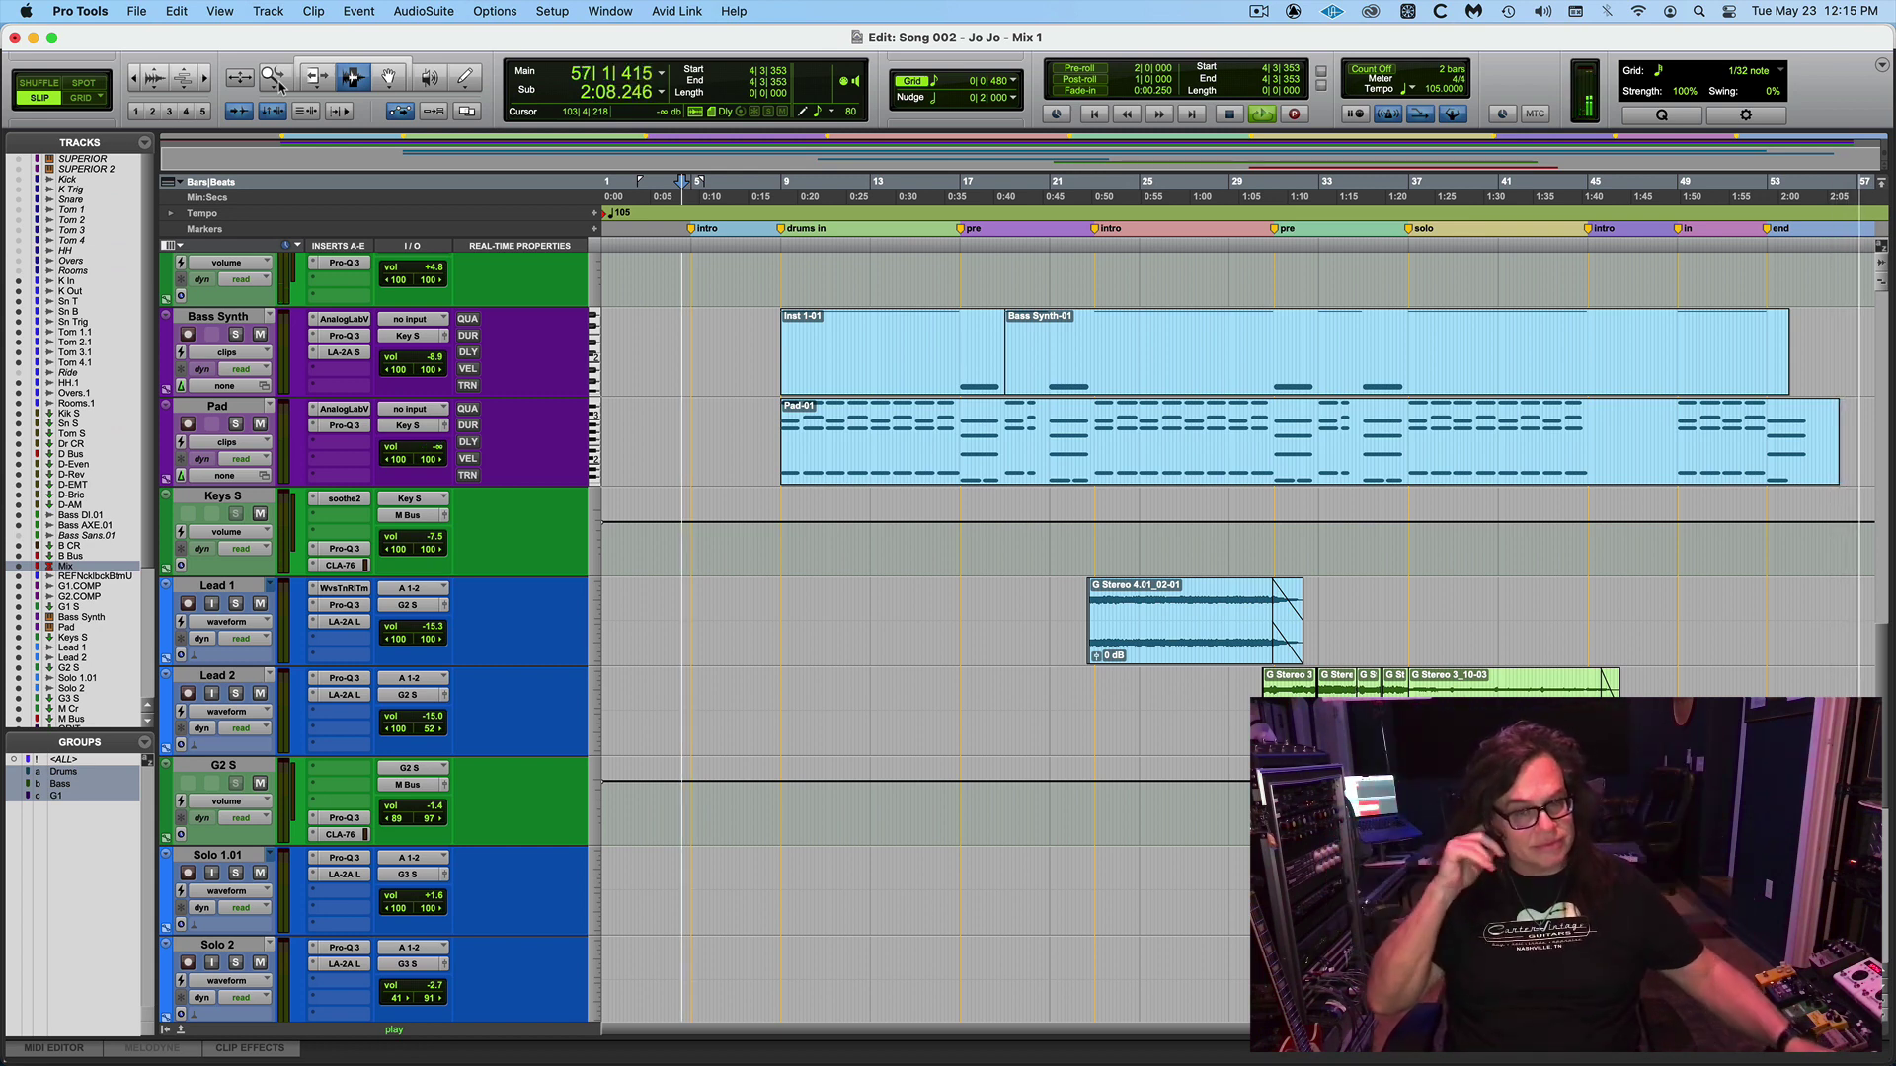
Stop playback, scroll up to the drum tracks and solo the K In drum group.
key(space)
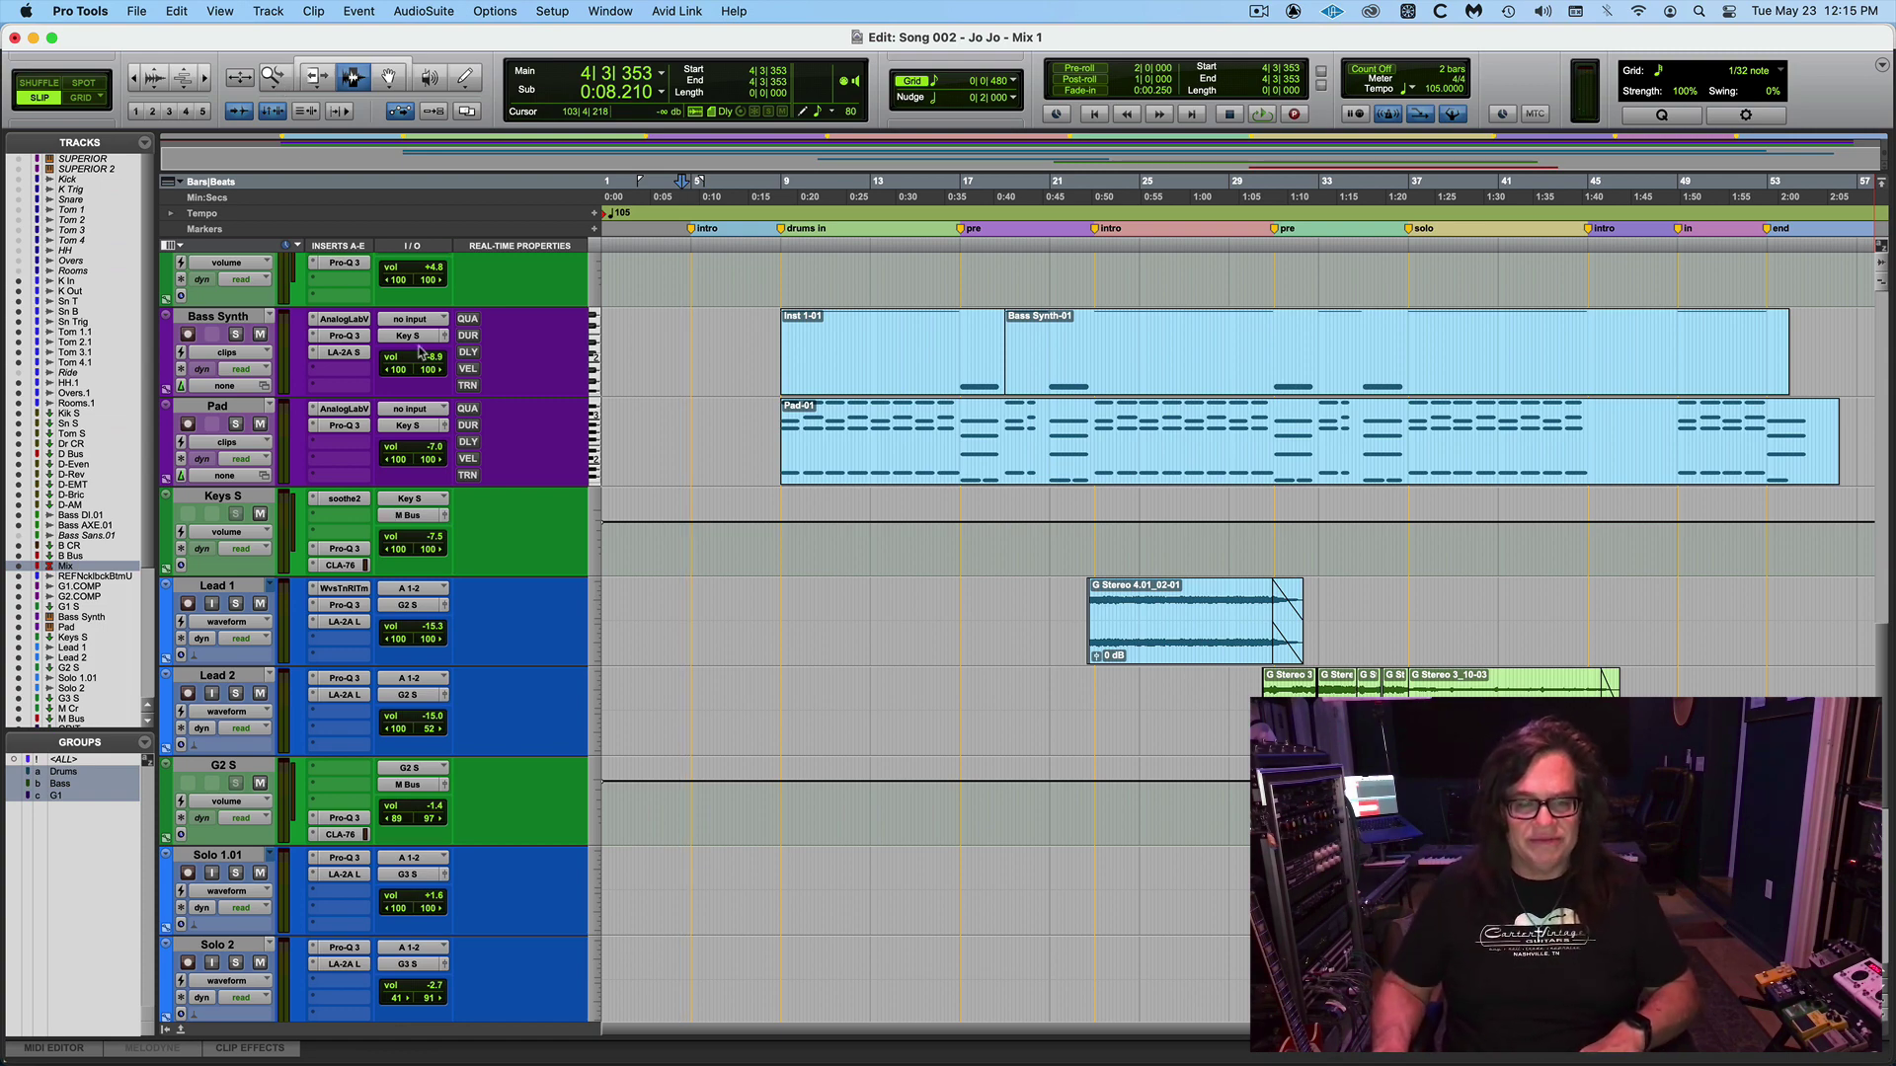
key(super+equal)
key(super+equal)
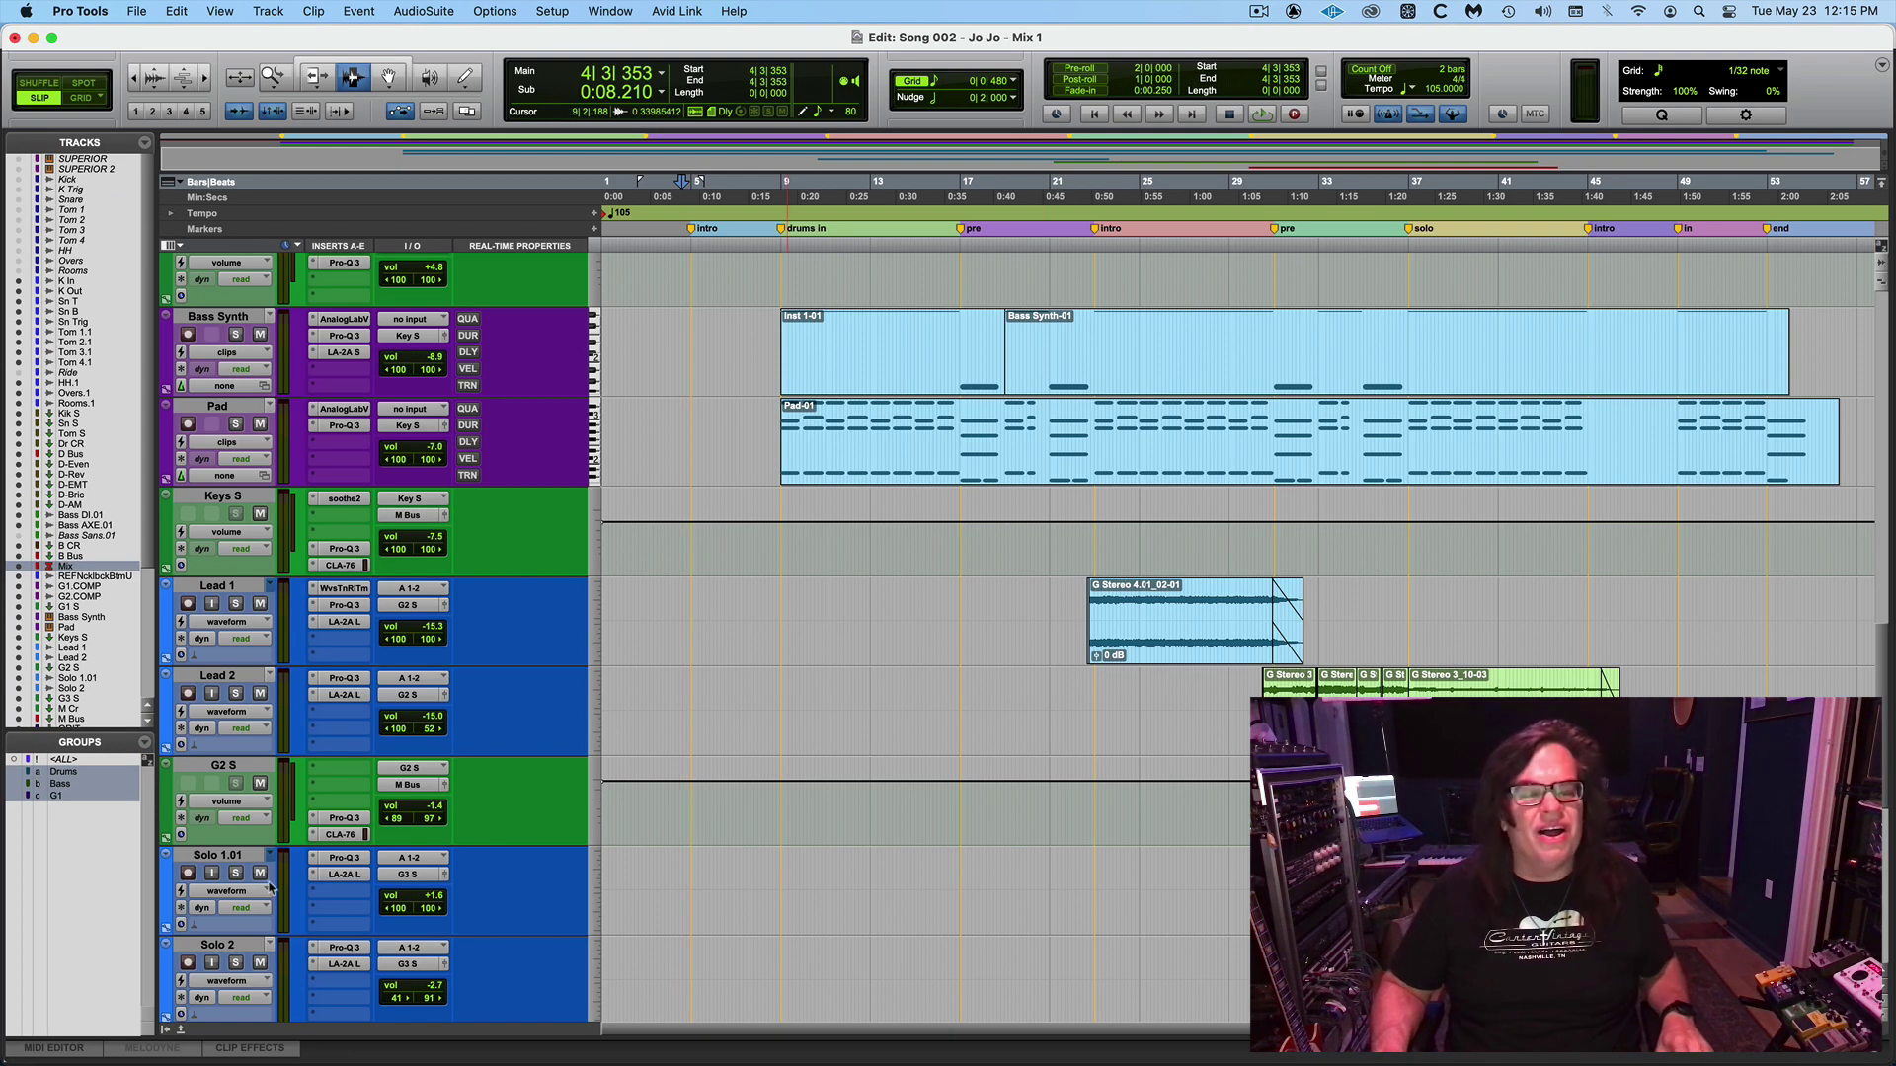
click(166, 589)
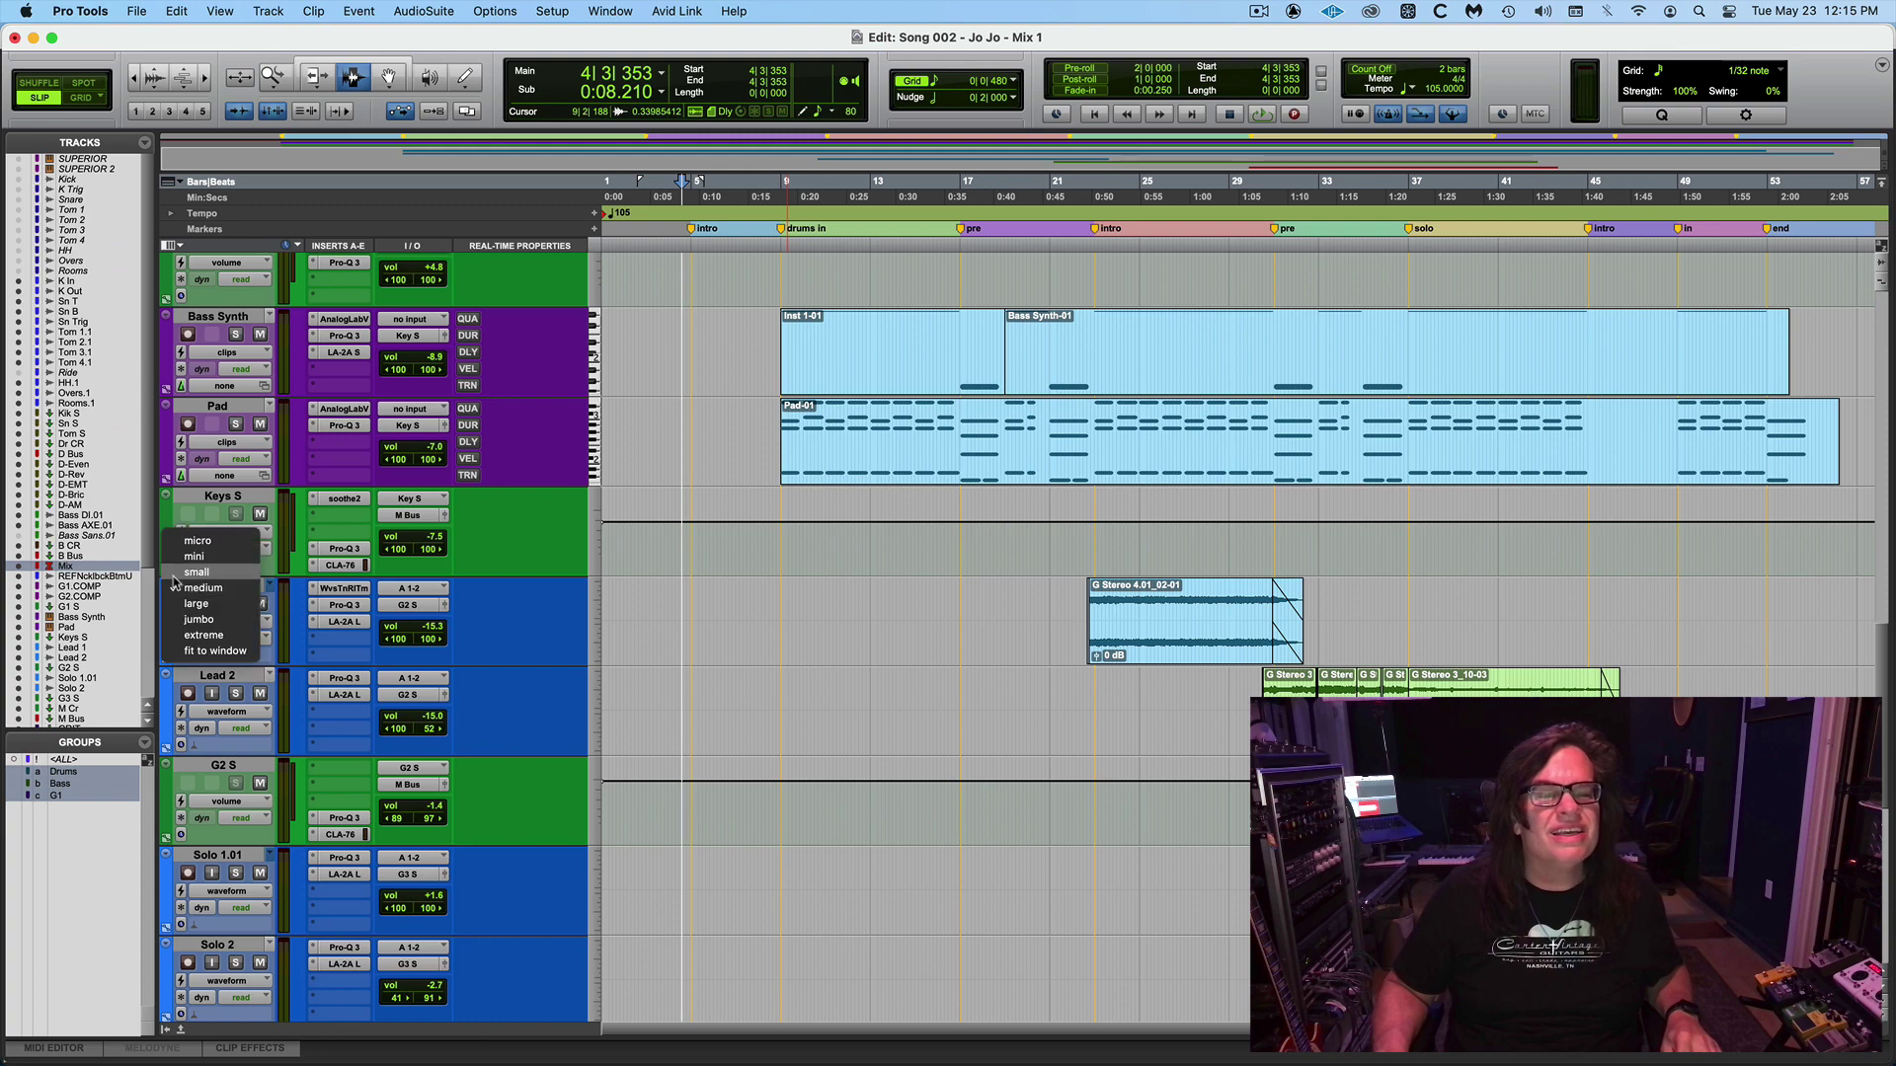
scroll(732, 747, up, 15)
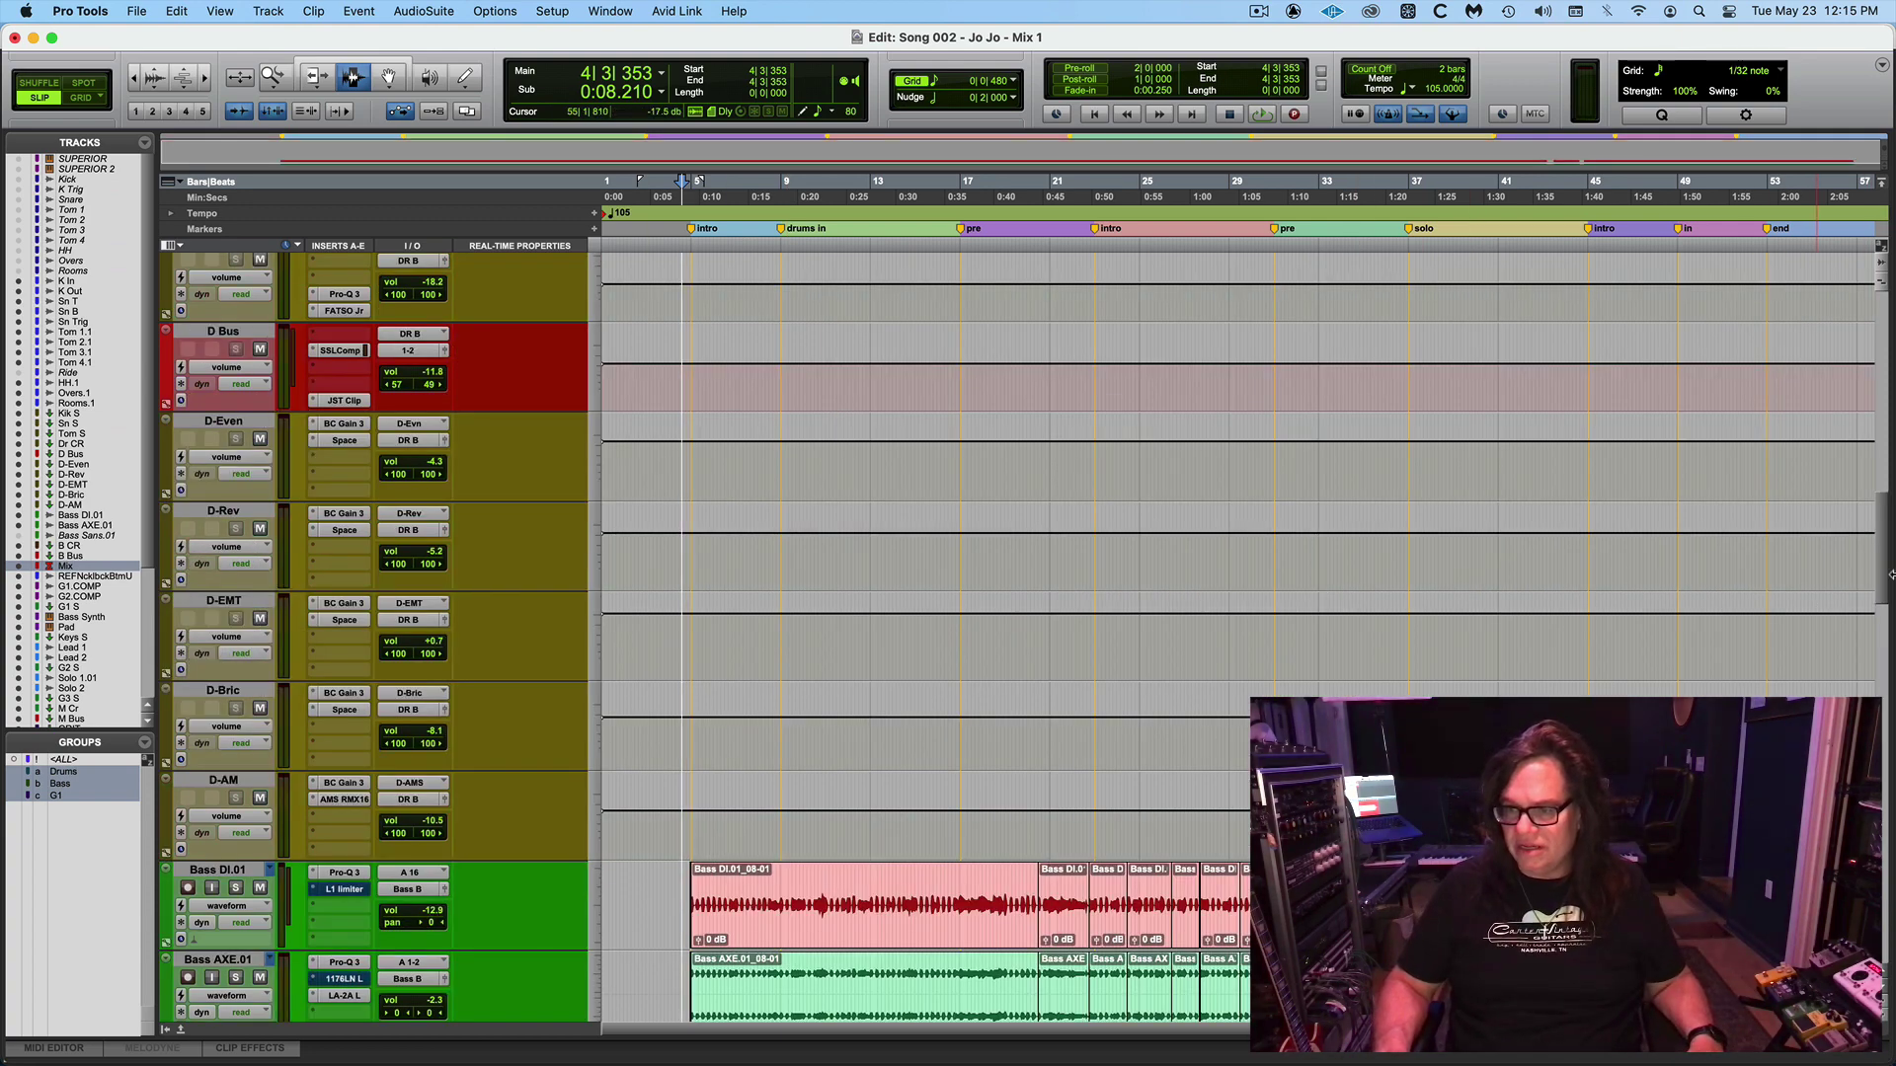
drag(1884, 580, 1889, 159)
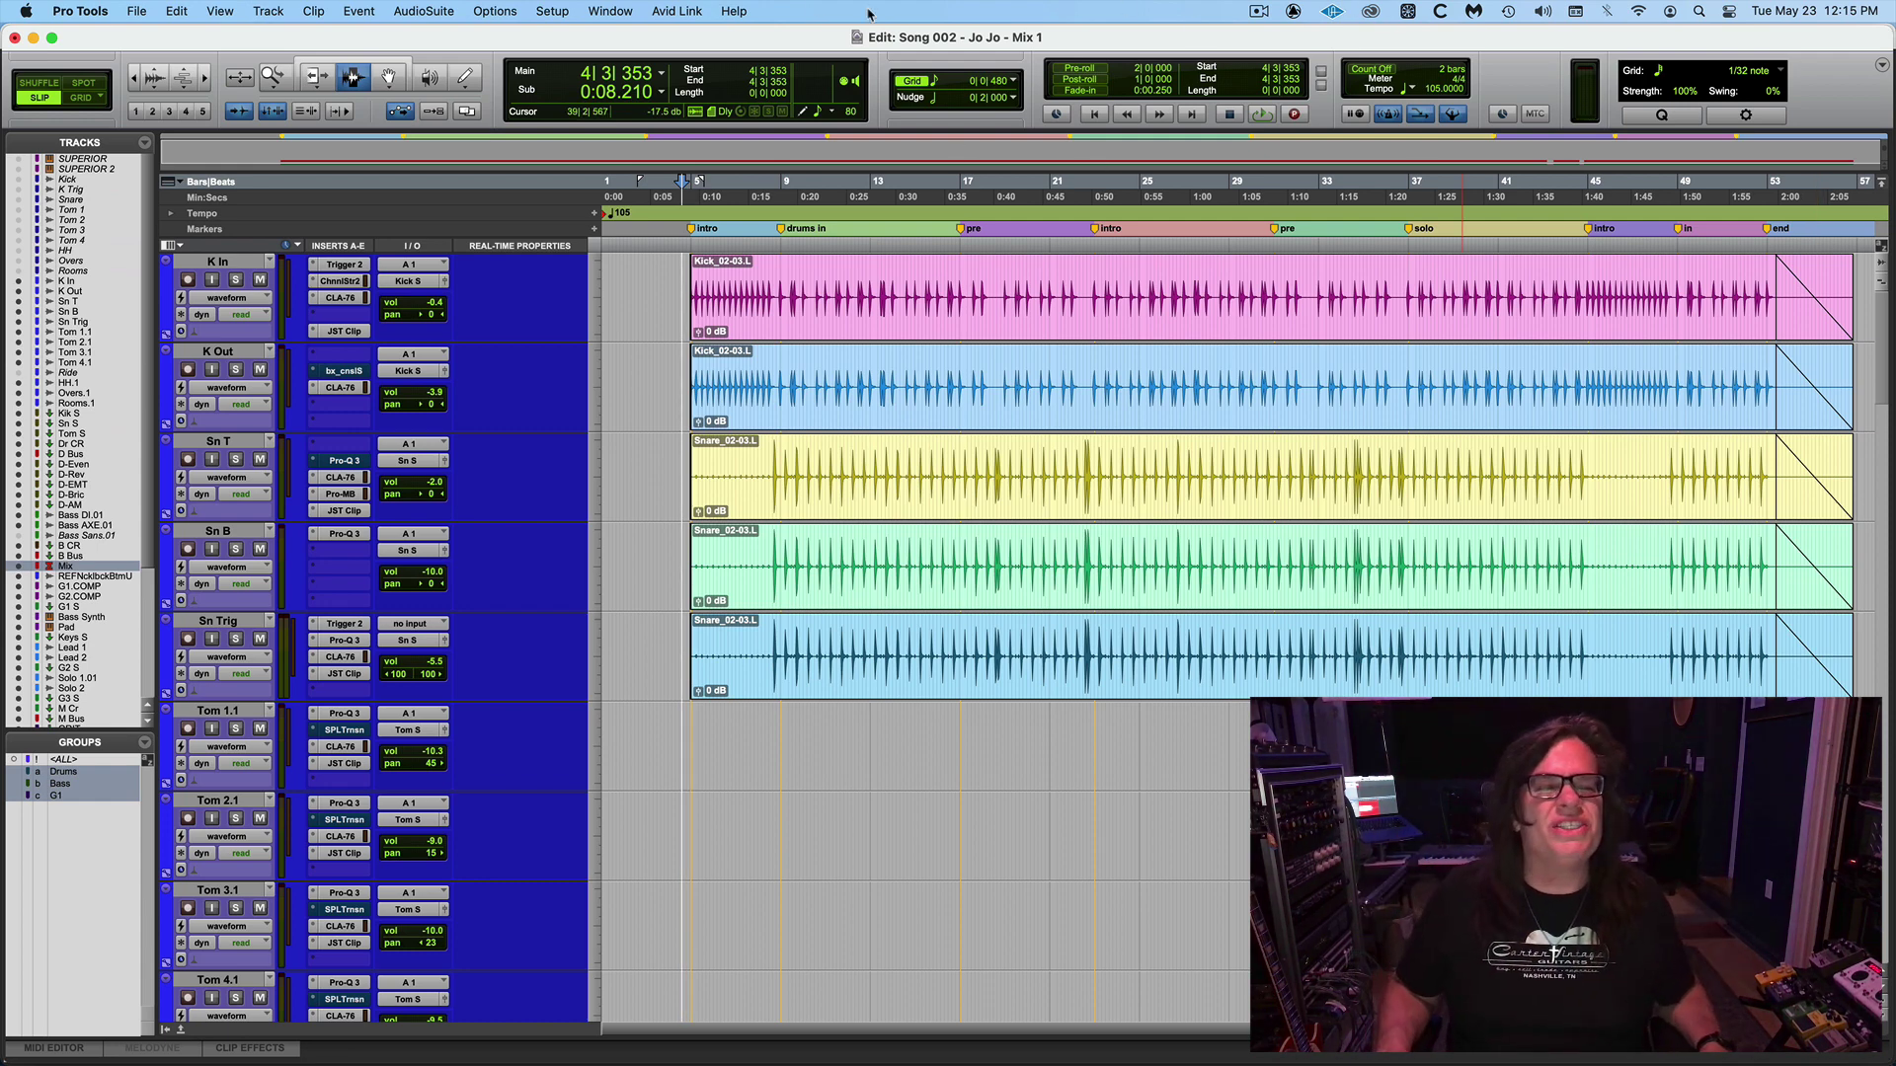
click(236, 281)
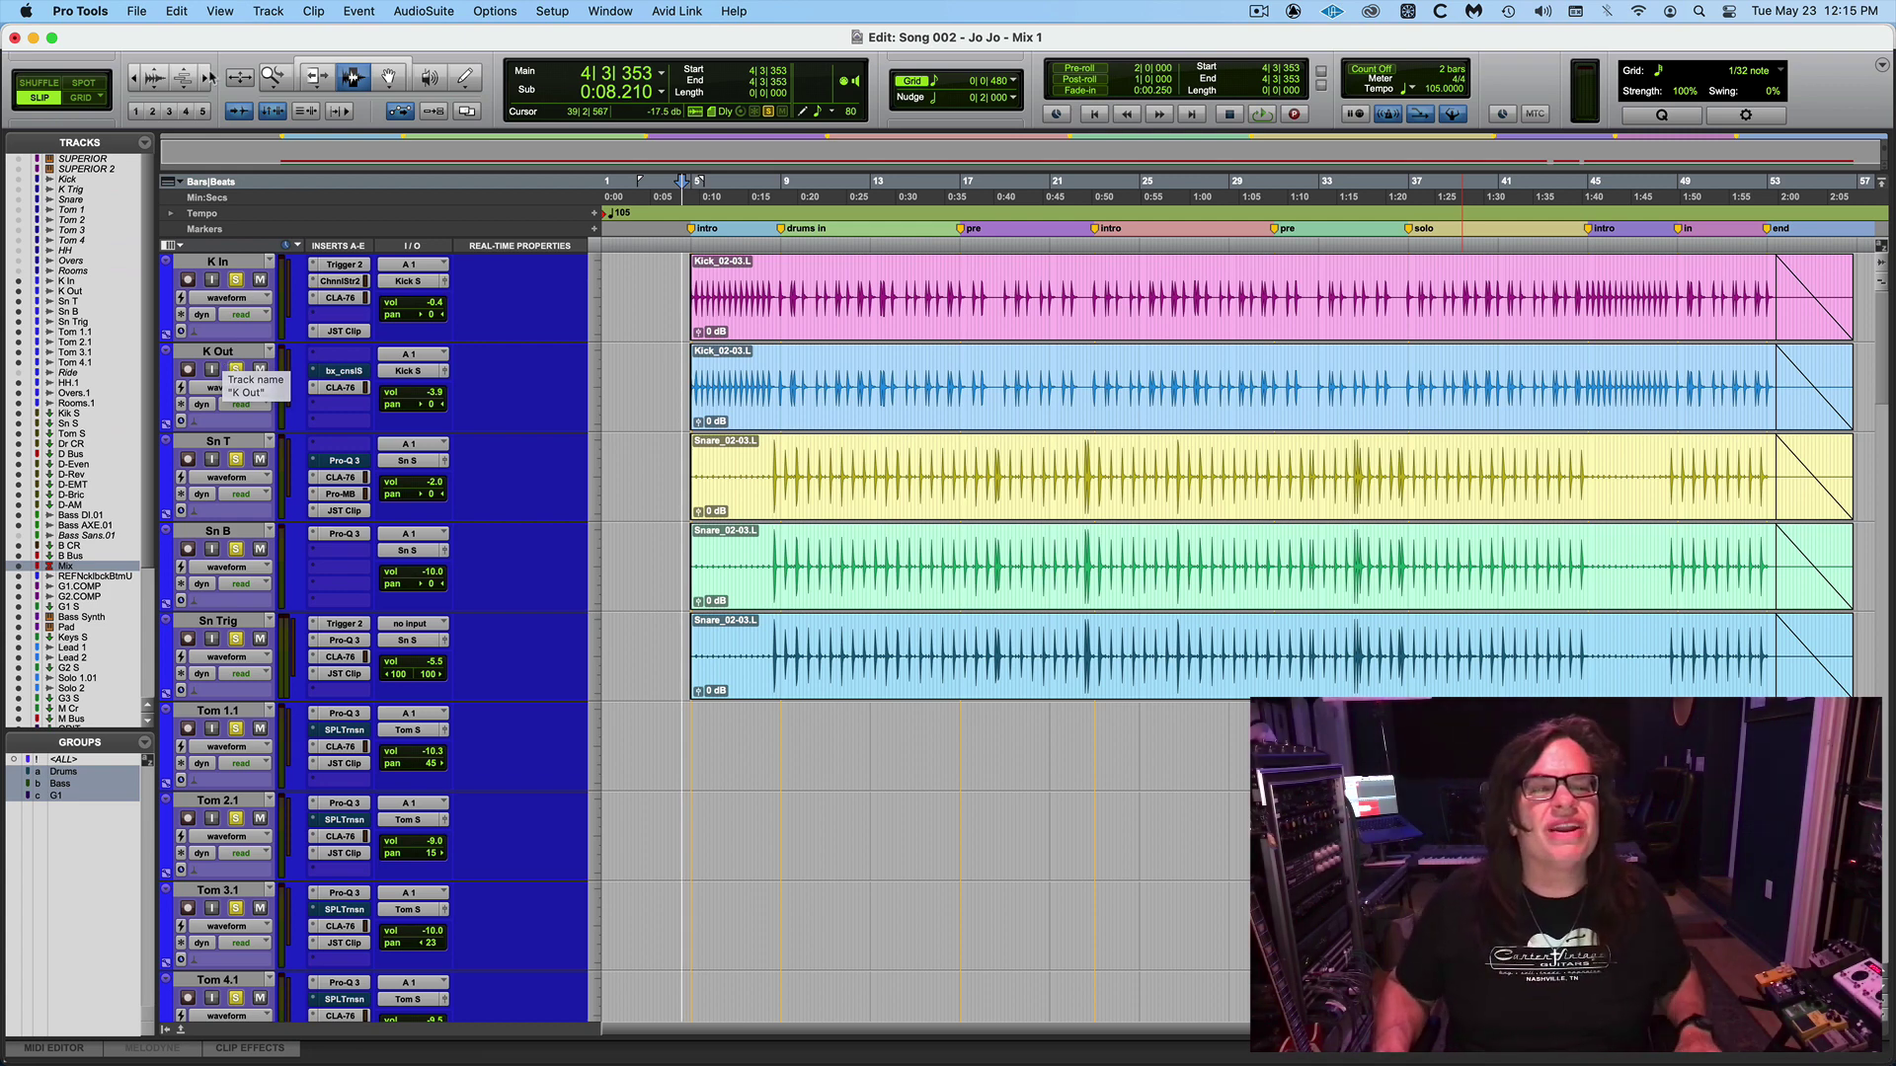
Show the mixer's drum strips from K In and check the Trigger 2 inserts on Sn Trig and K In.
key(super+equal)
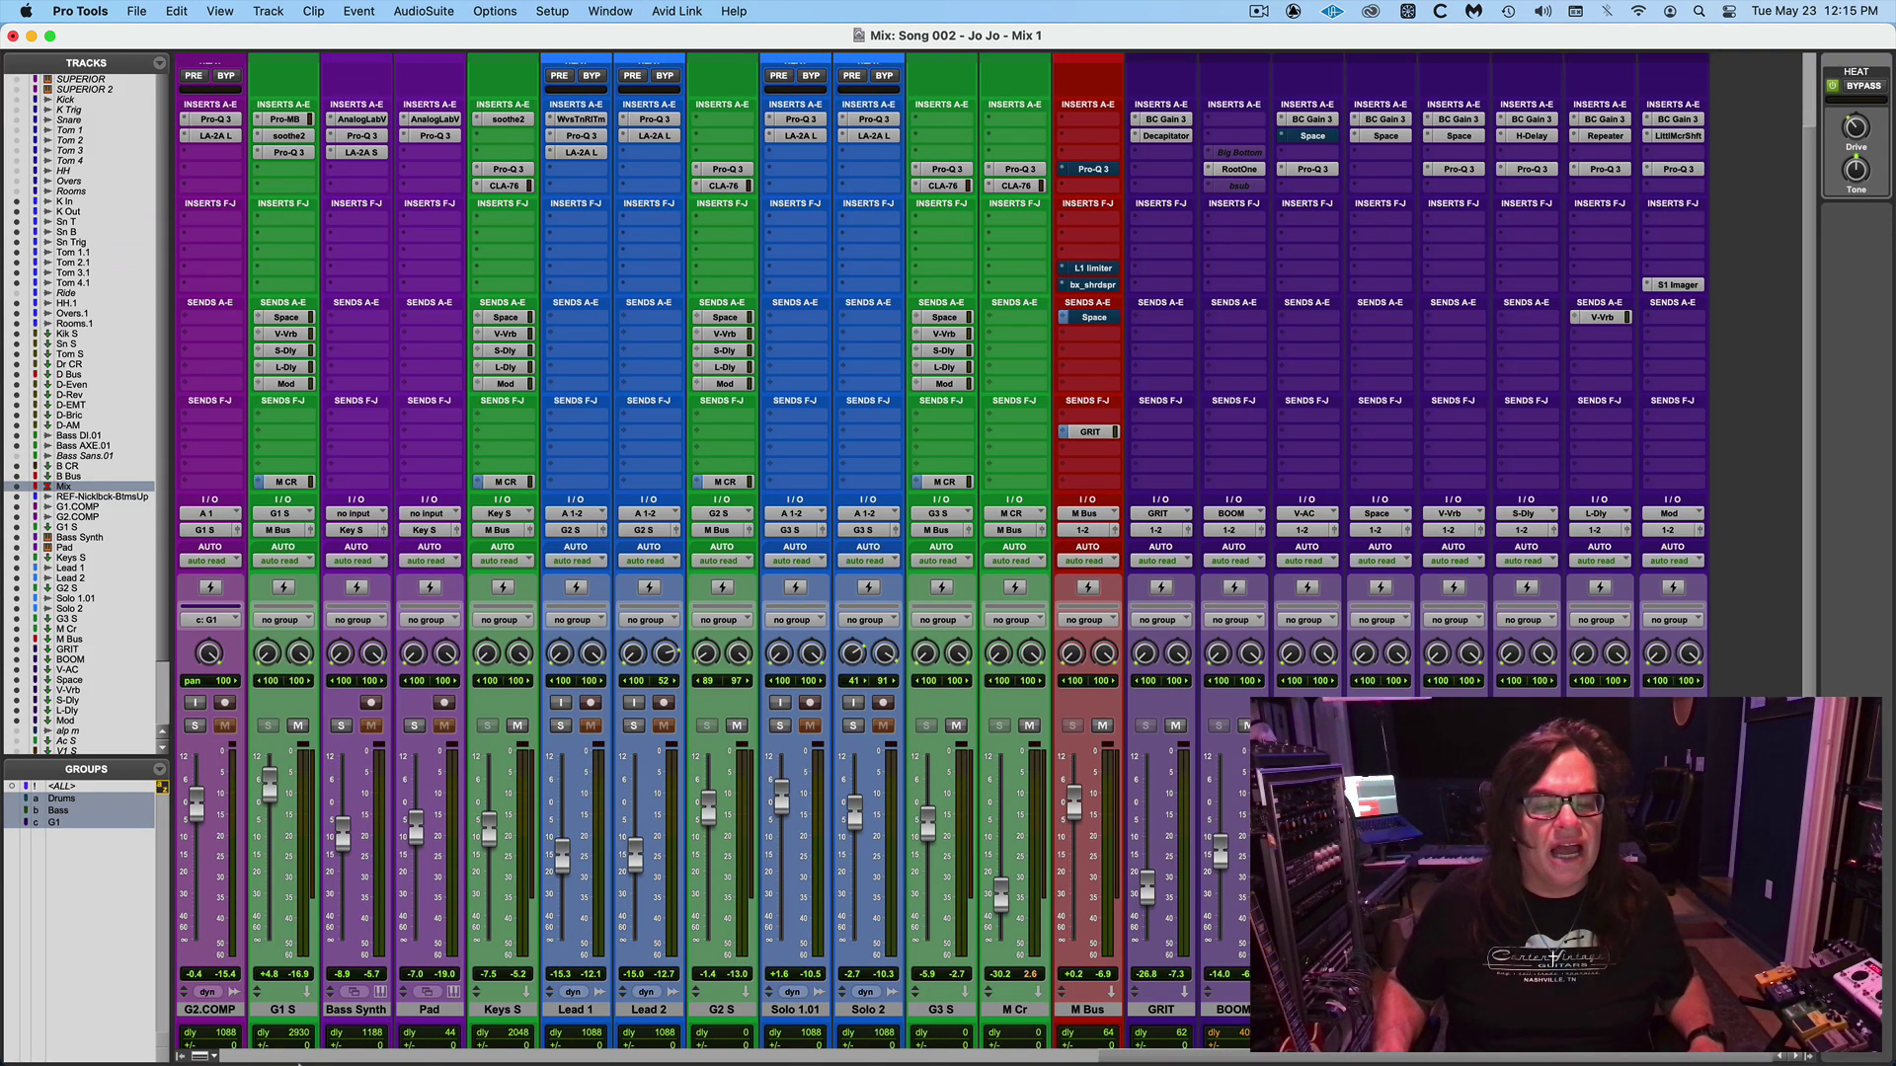
click(281, 1059)
click(223, 1058)
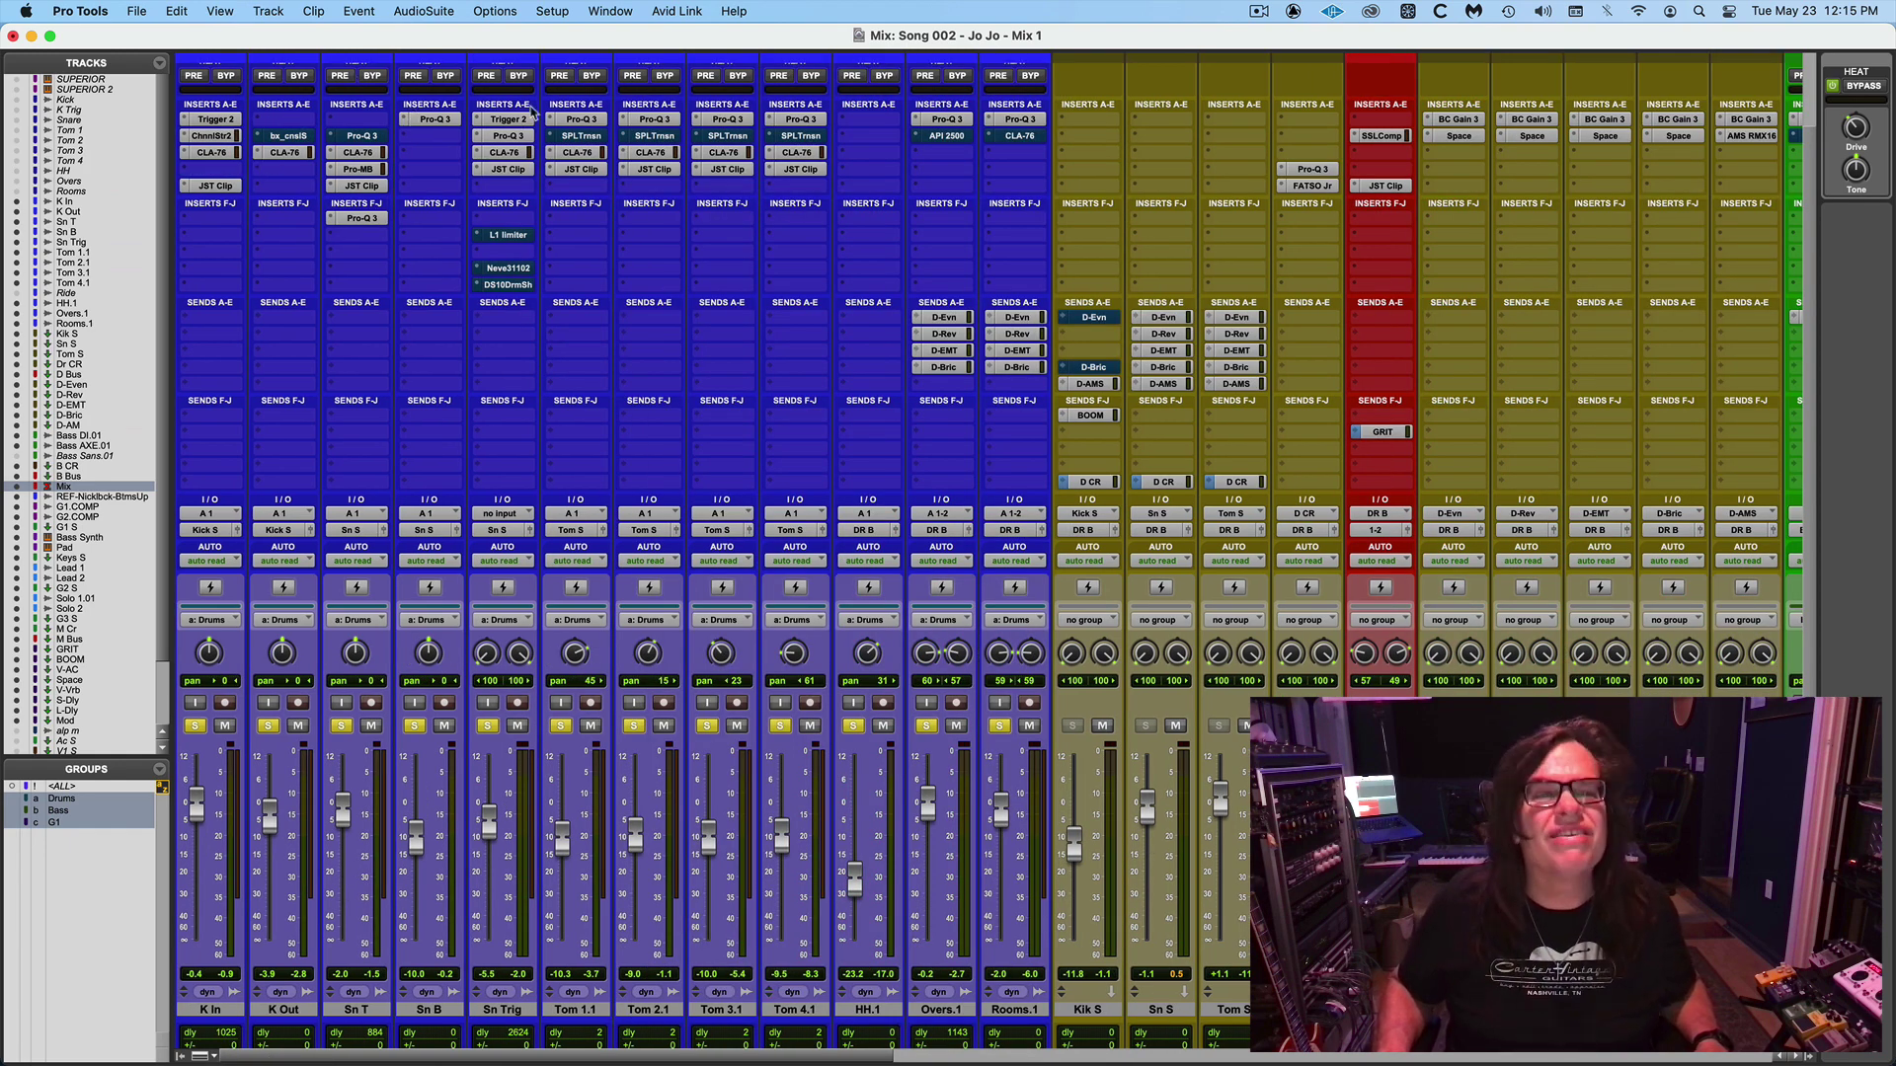
click(507, 118)
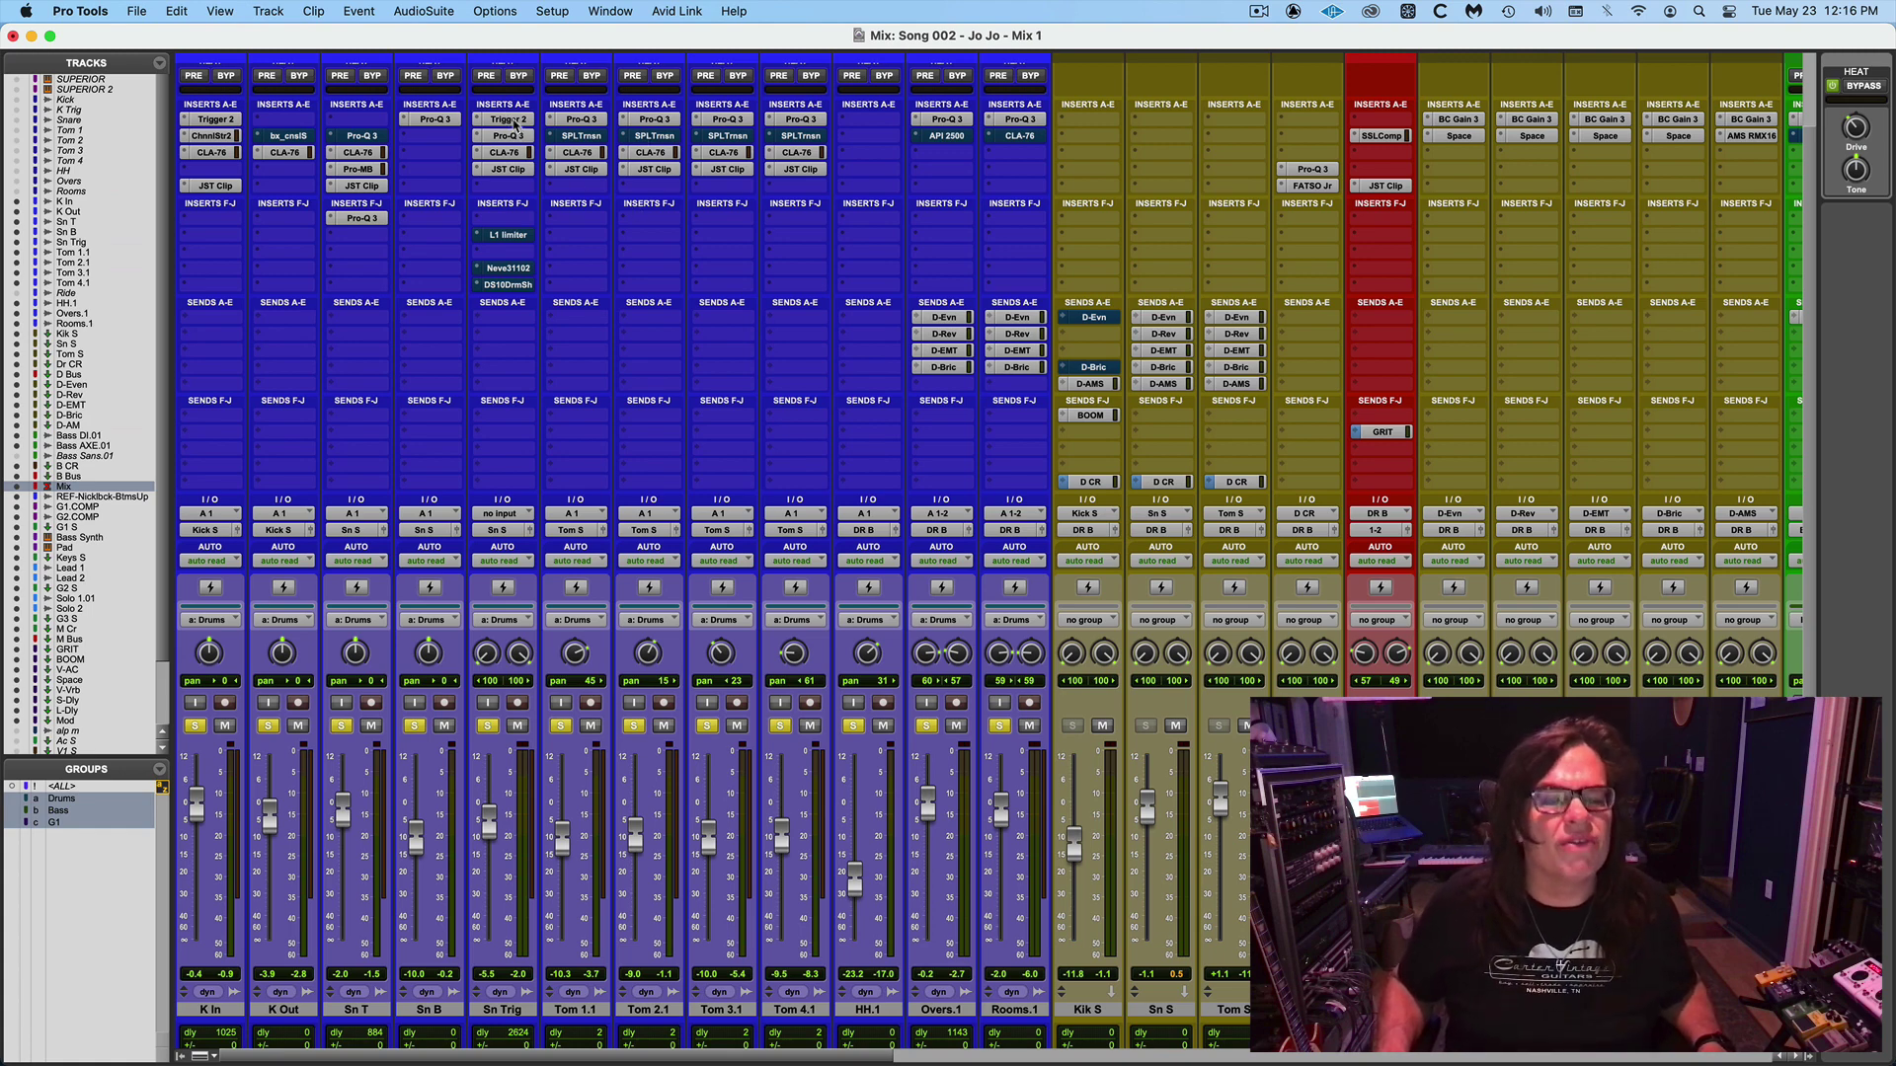
click(216, 119)
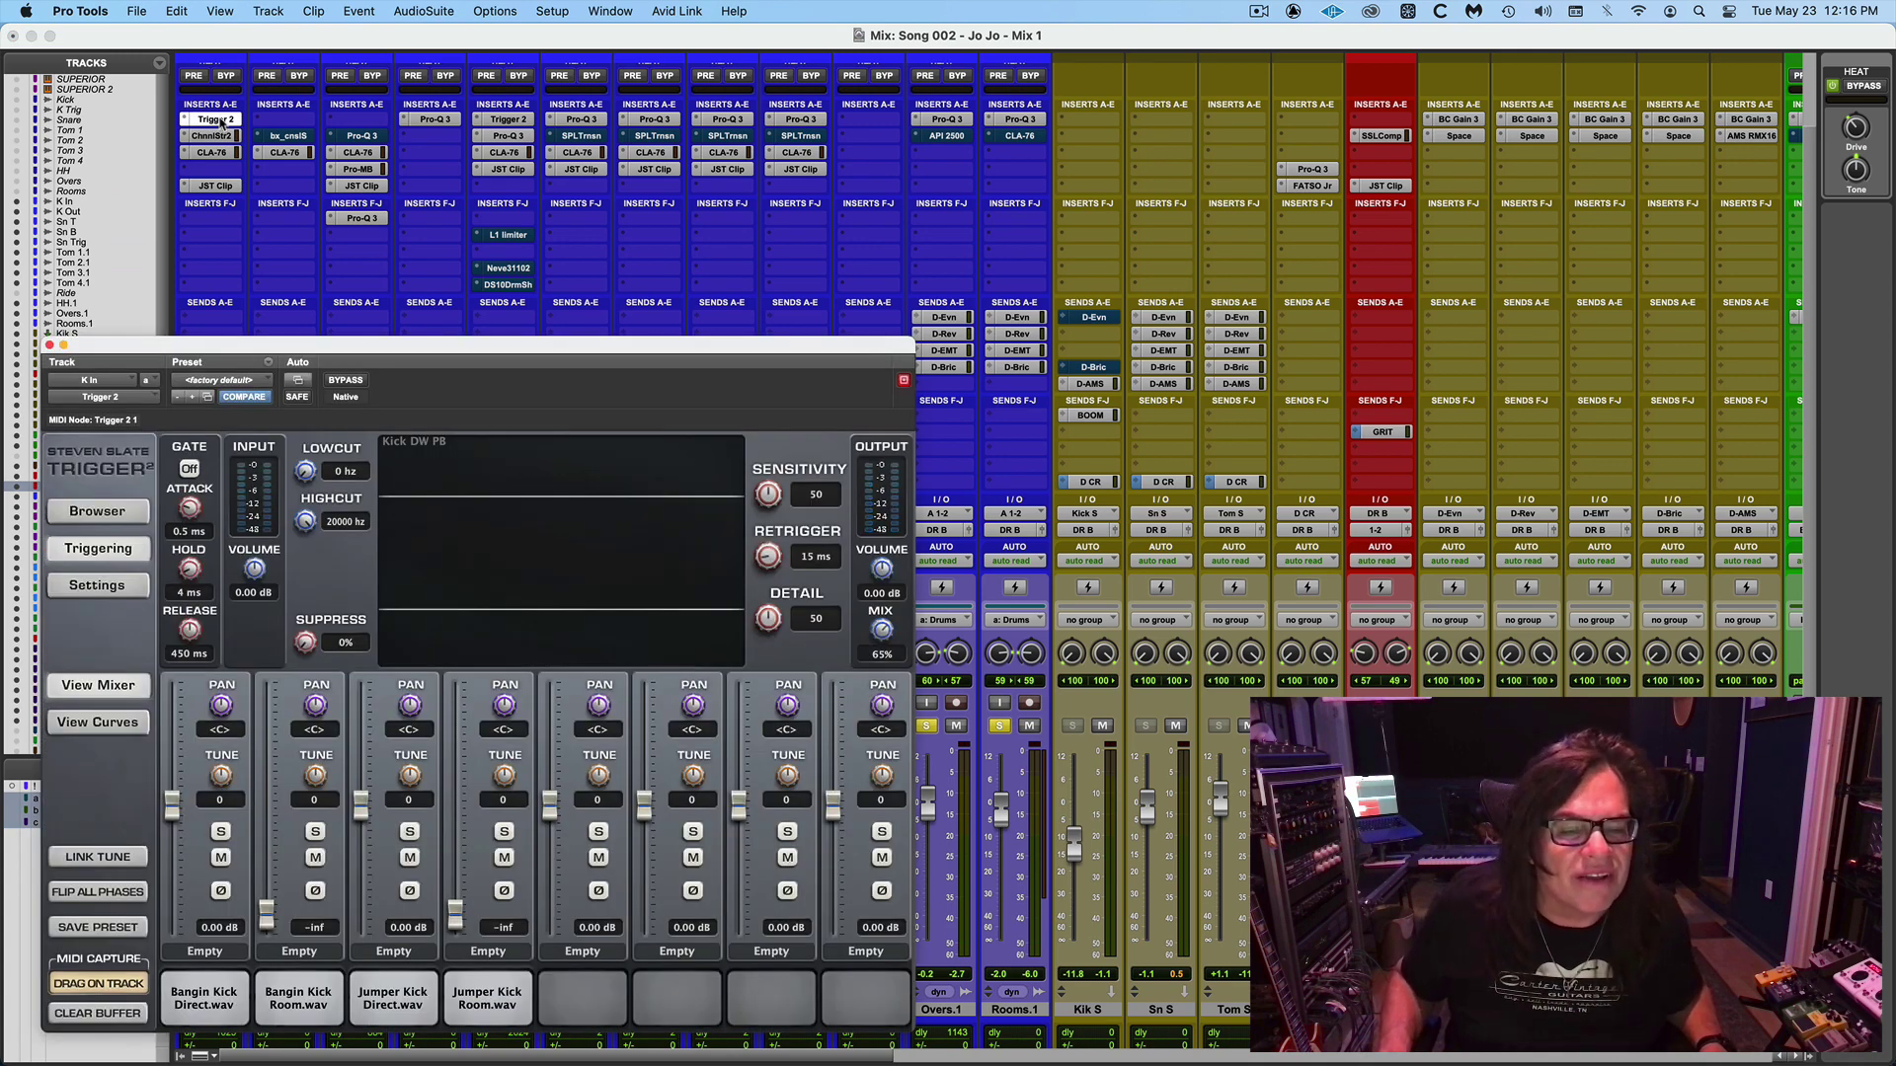
click(216, 120)
click(497, 119)
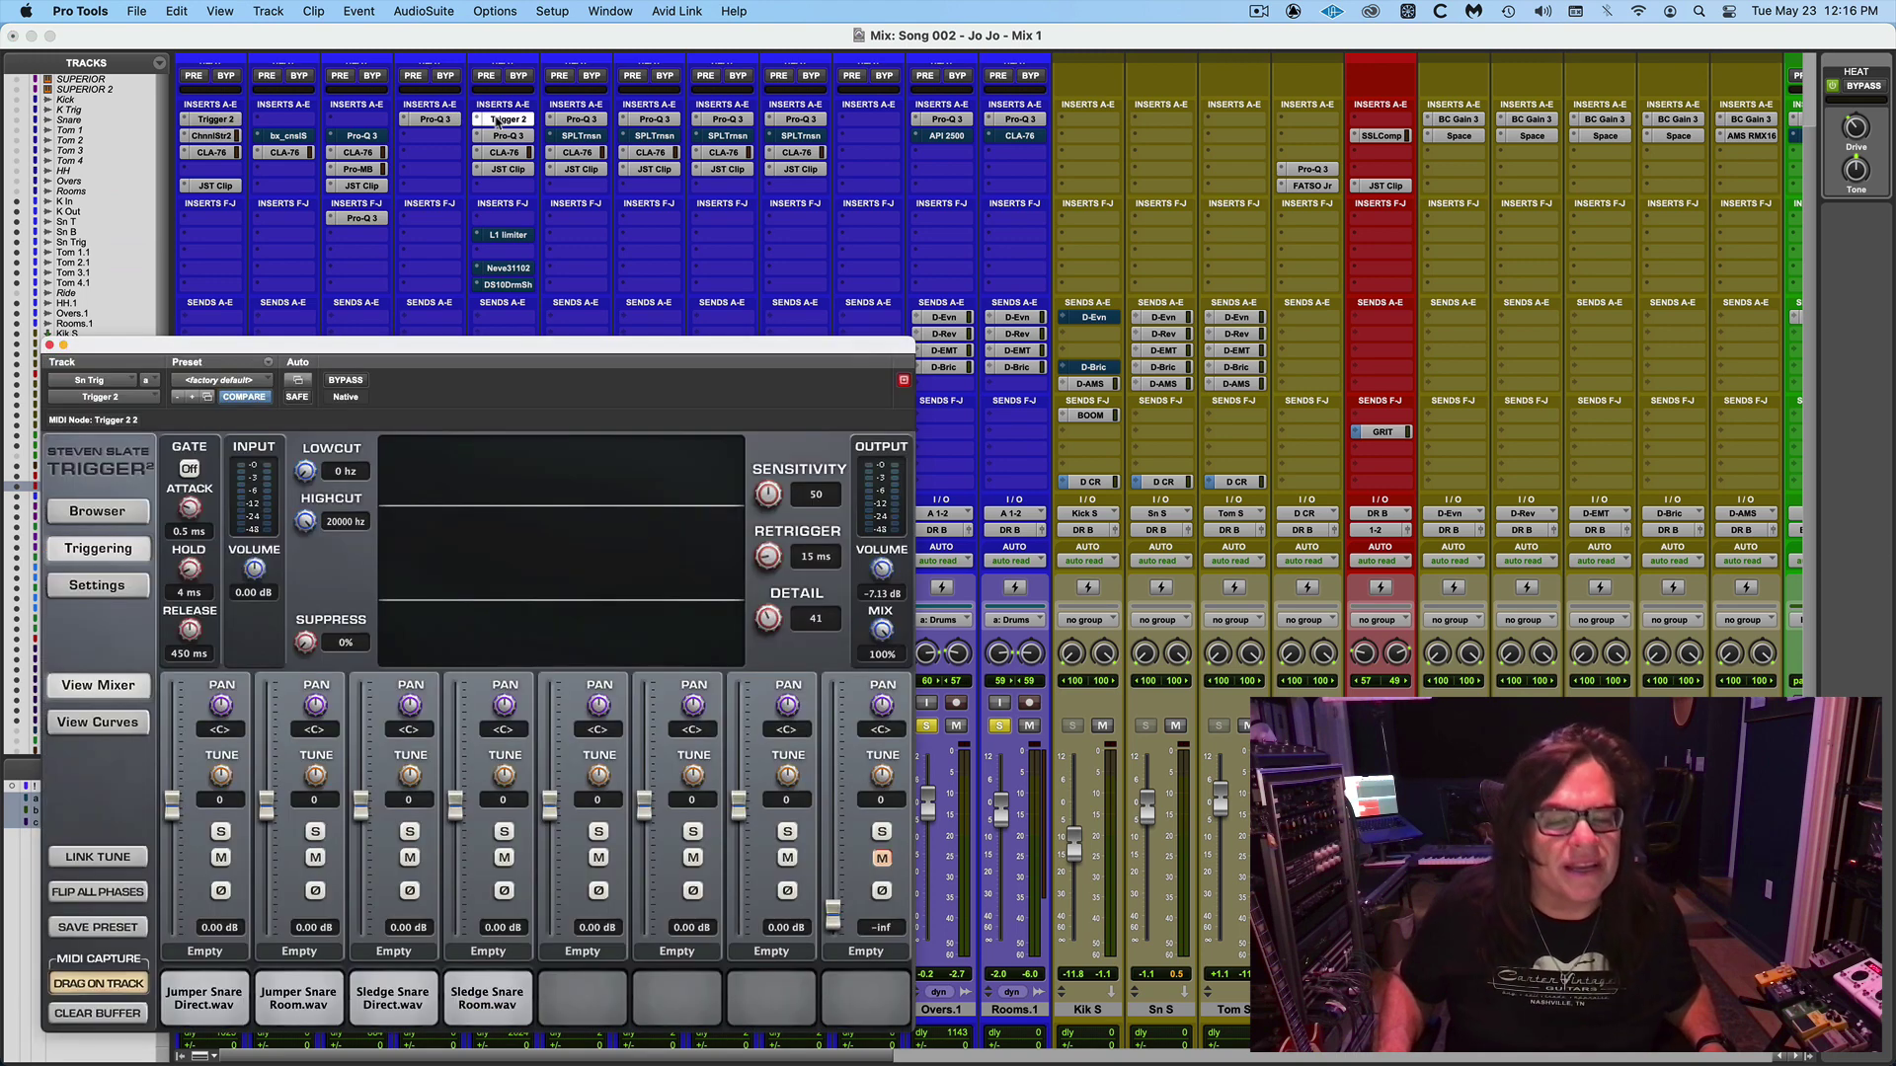
click(498, 120)
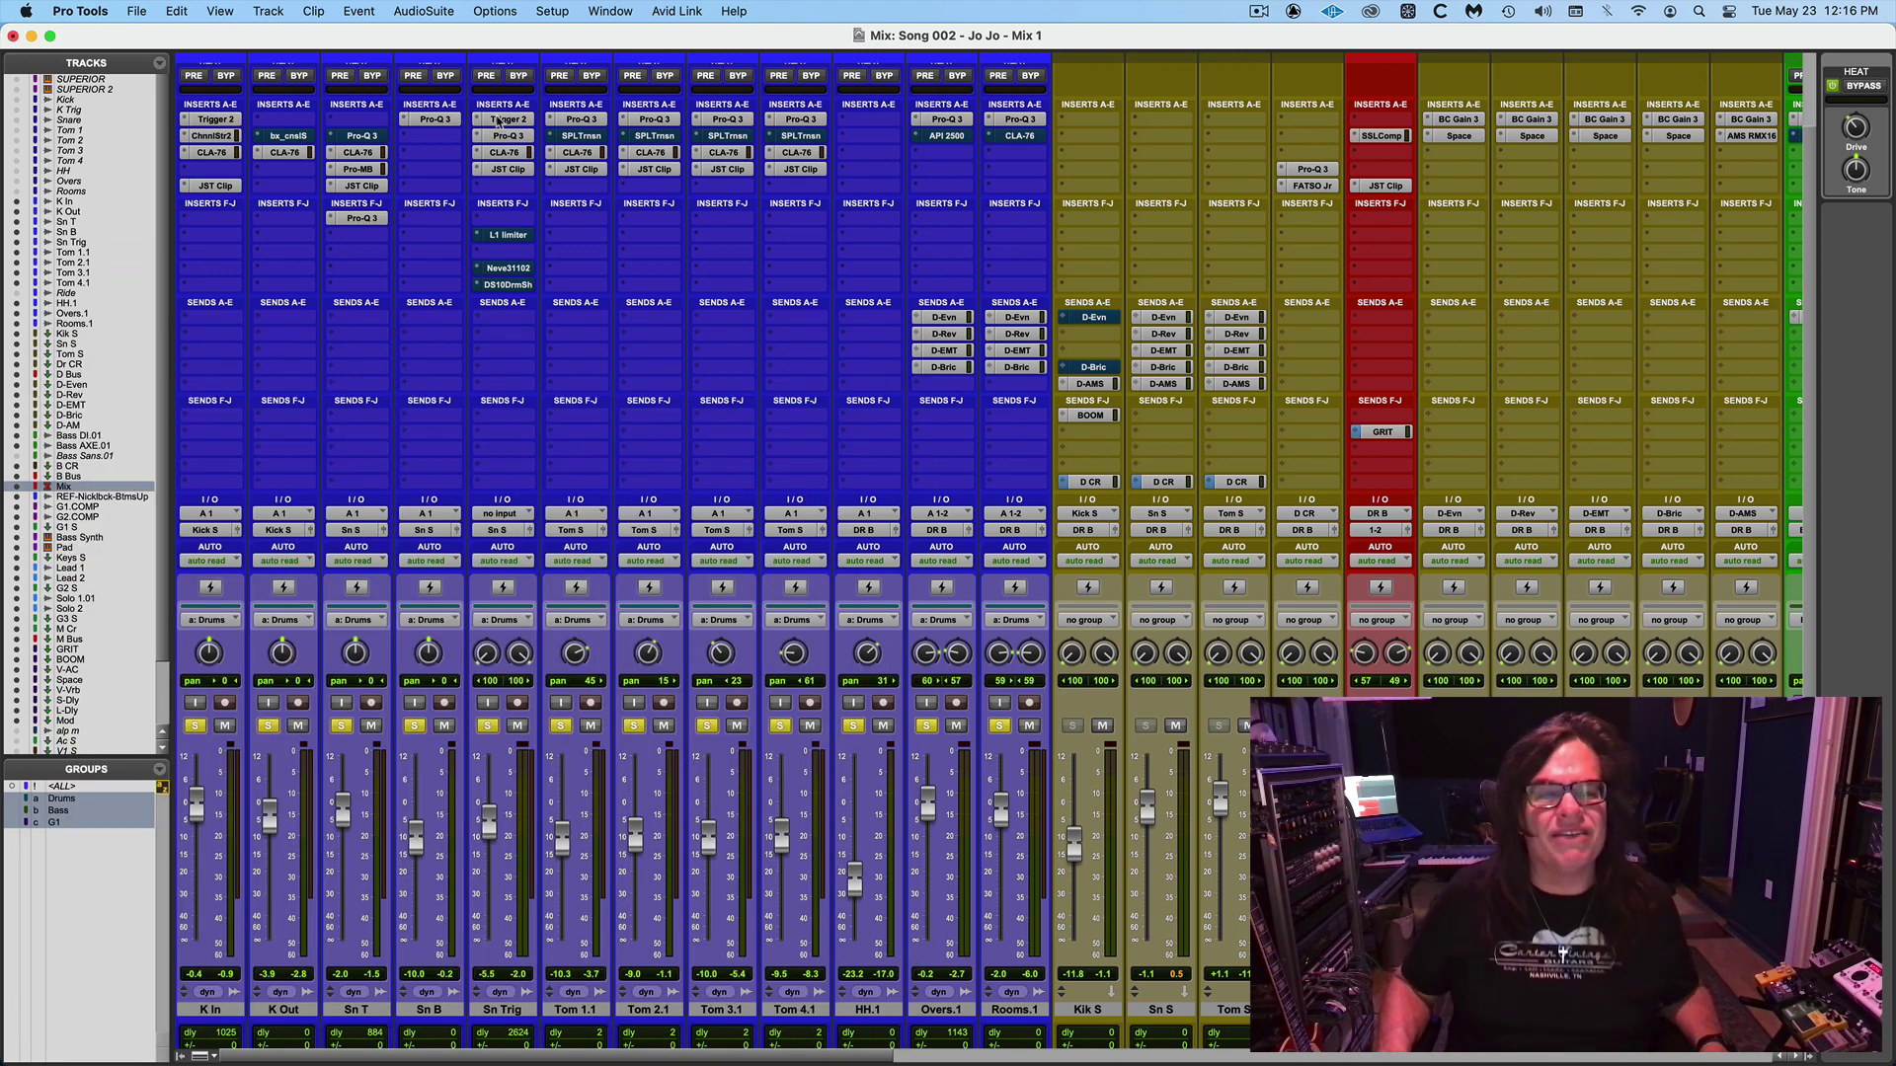
Play the song from bar 8|4|681 while watching the mixer, then return to the Edit window.
key(super+equal)
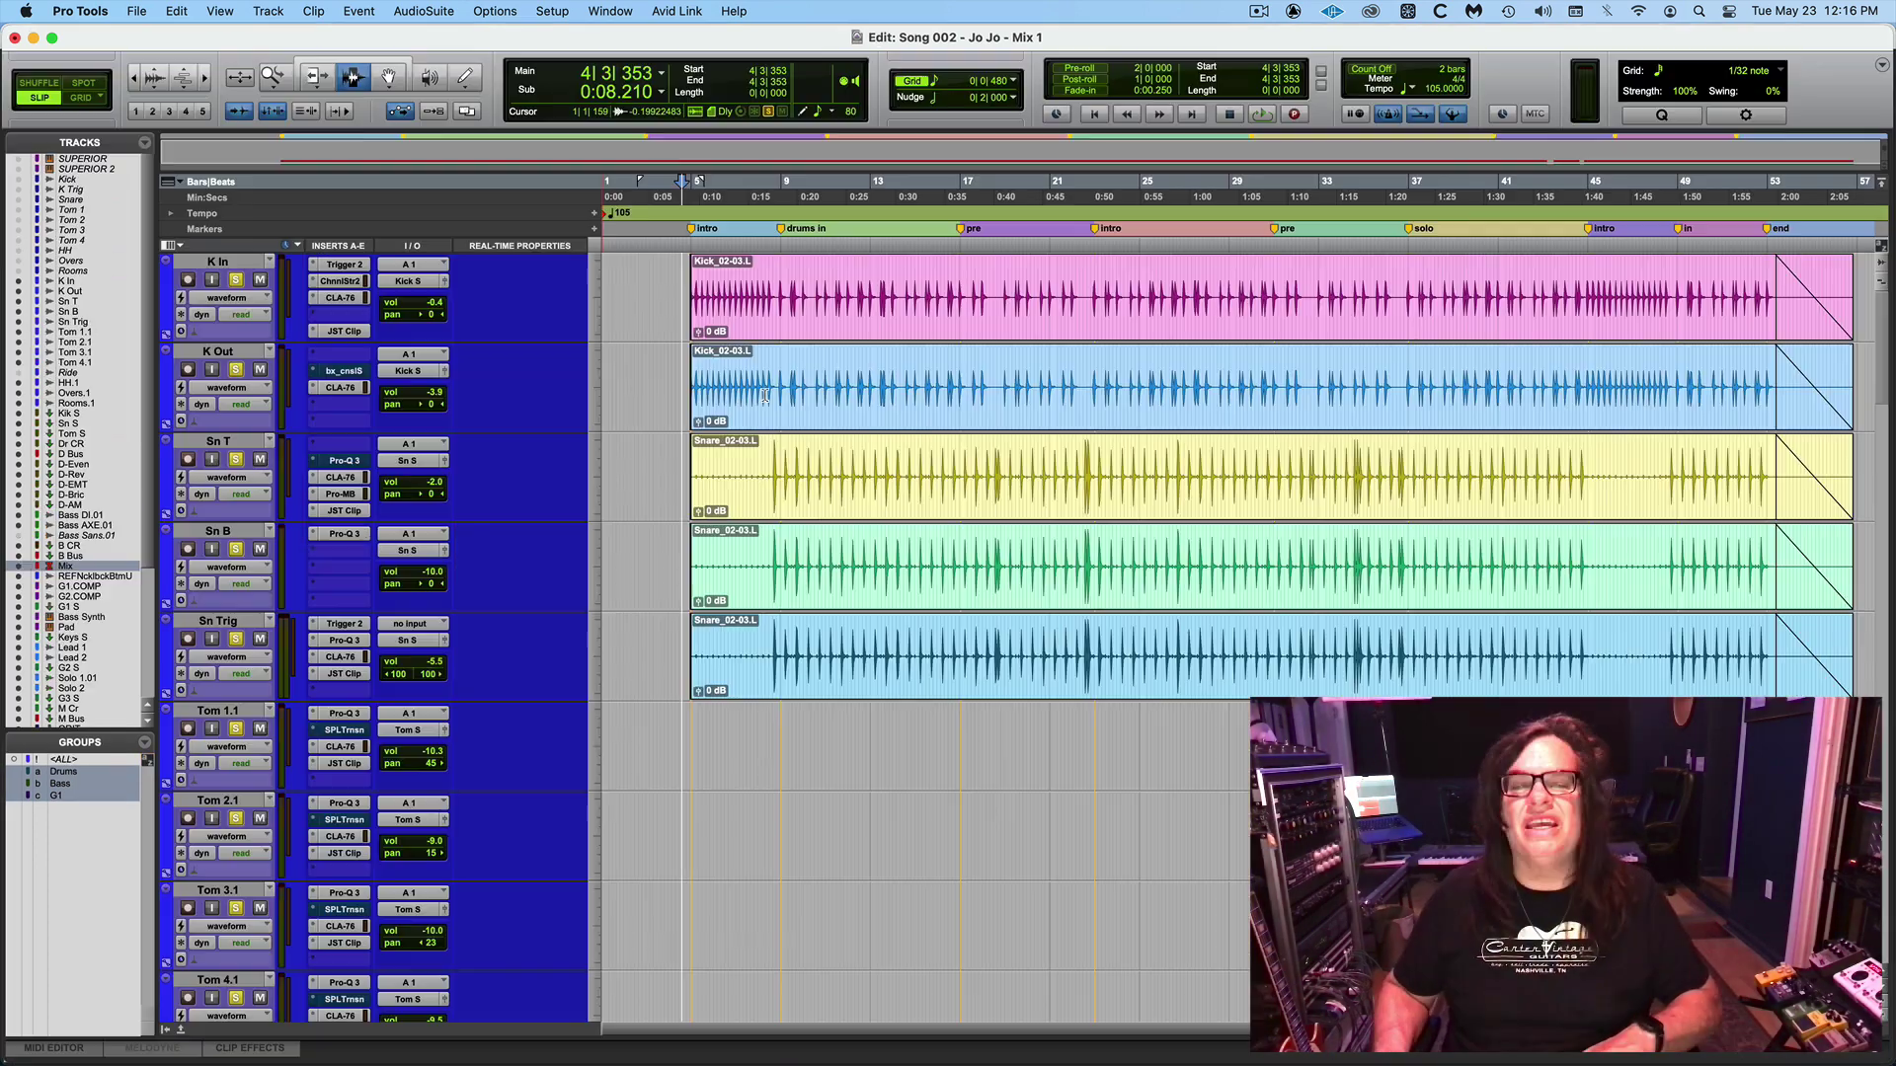
click(777, 253)
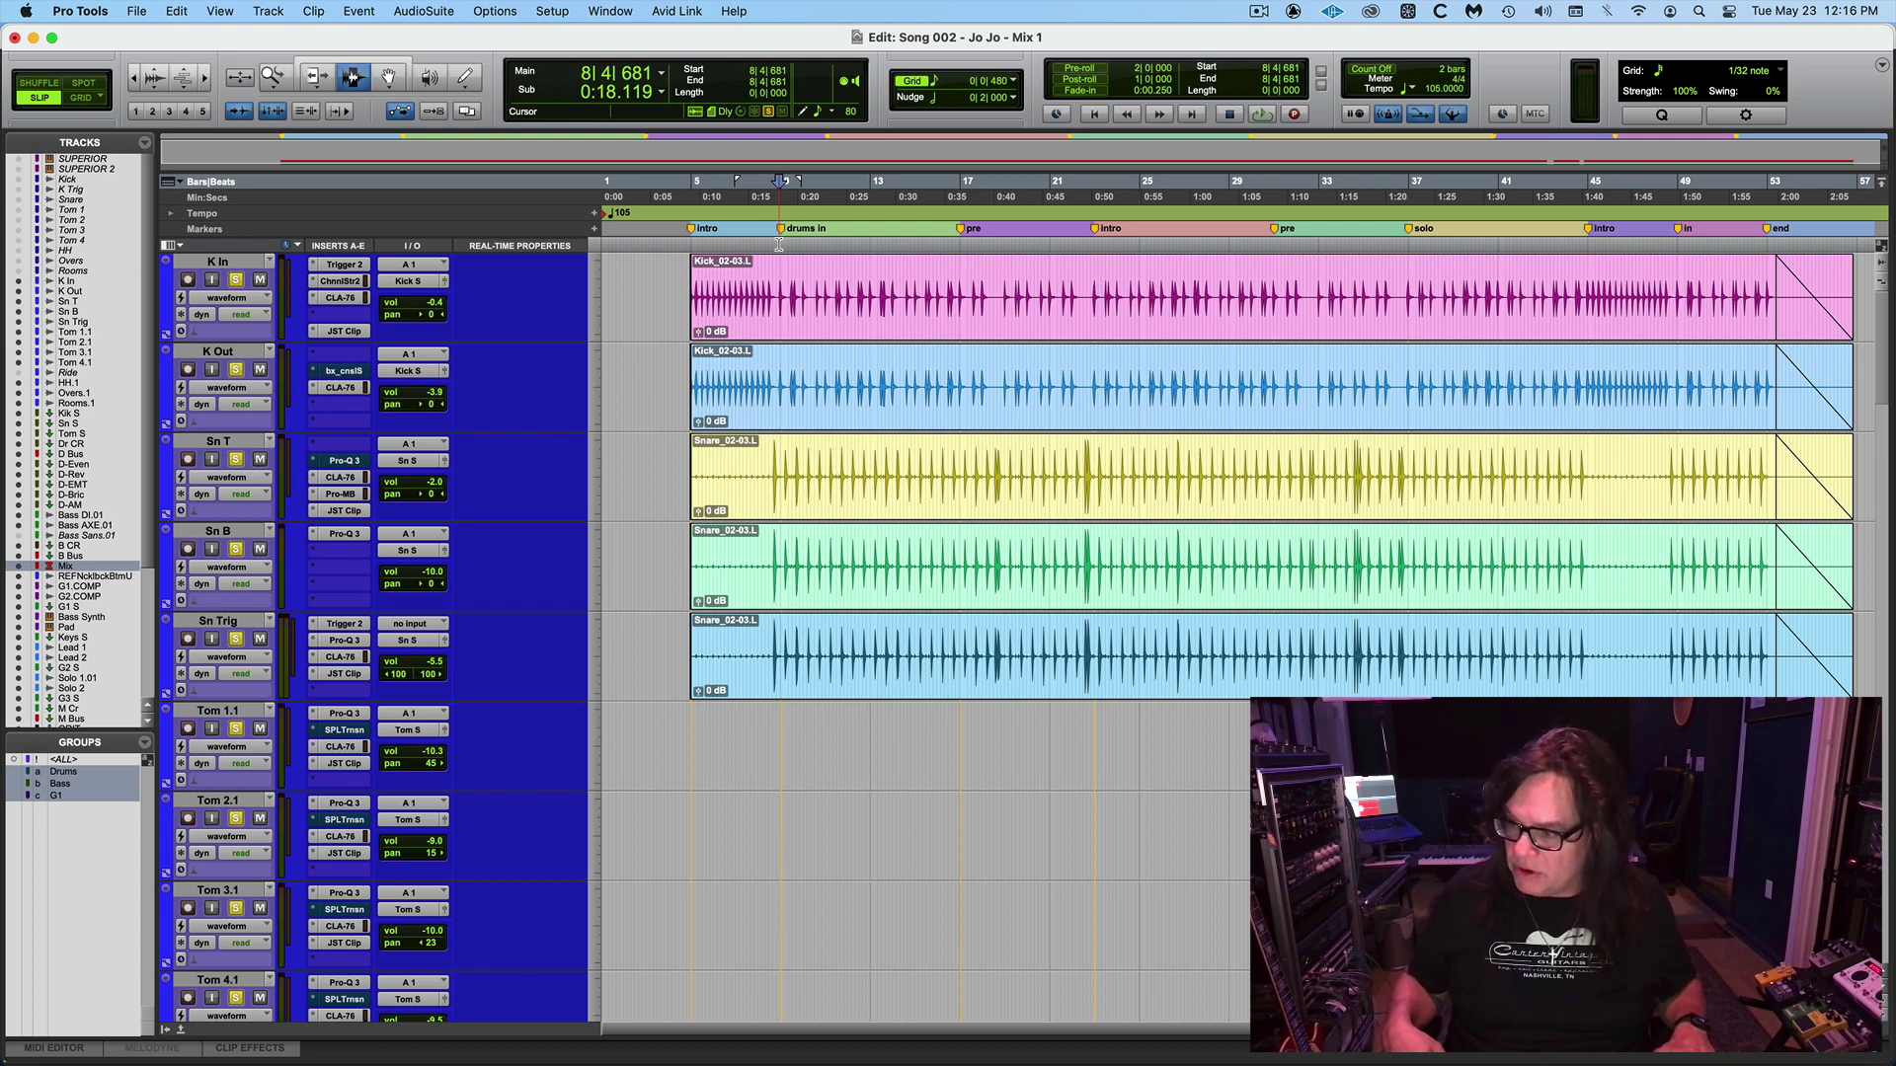
key(space)
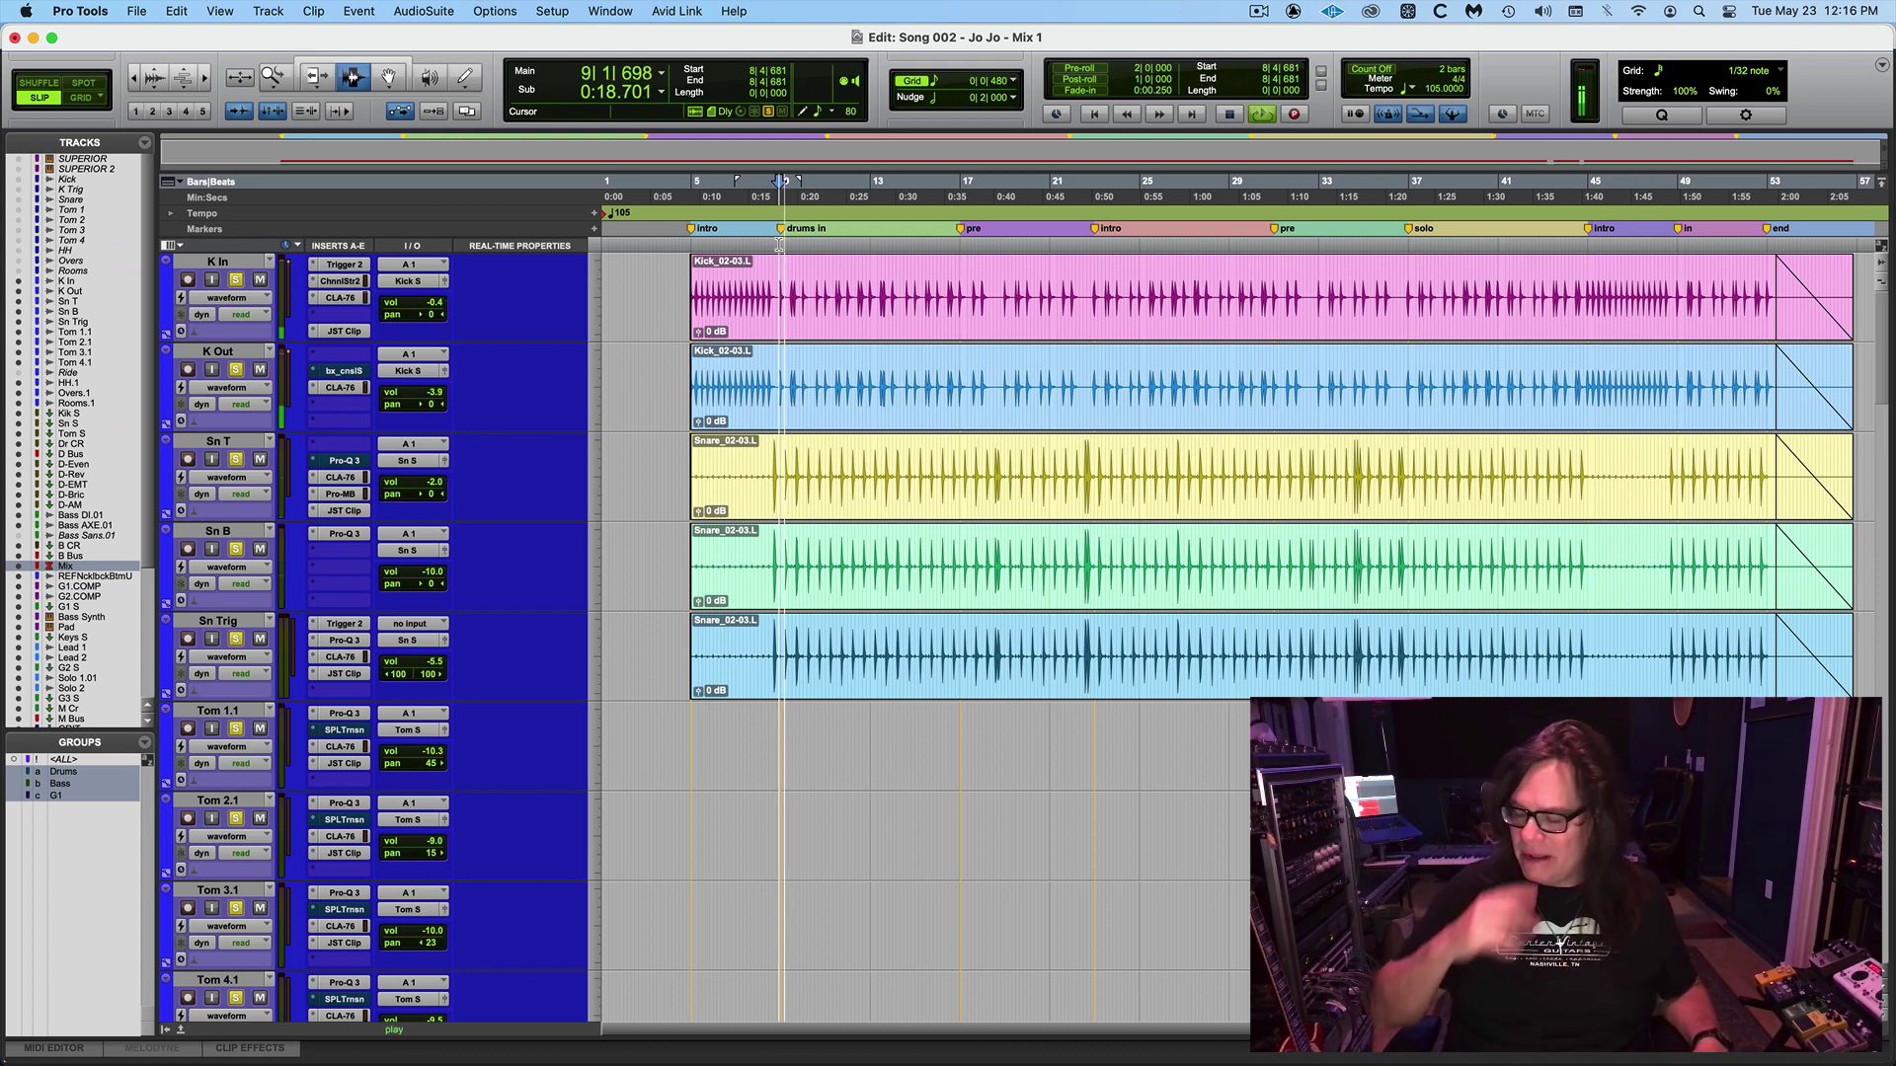
key(super+equal)
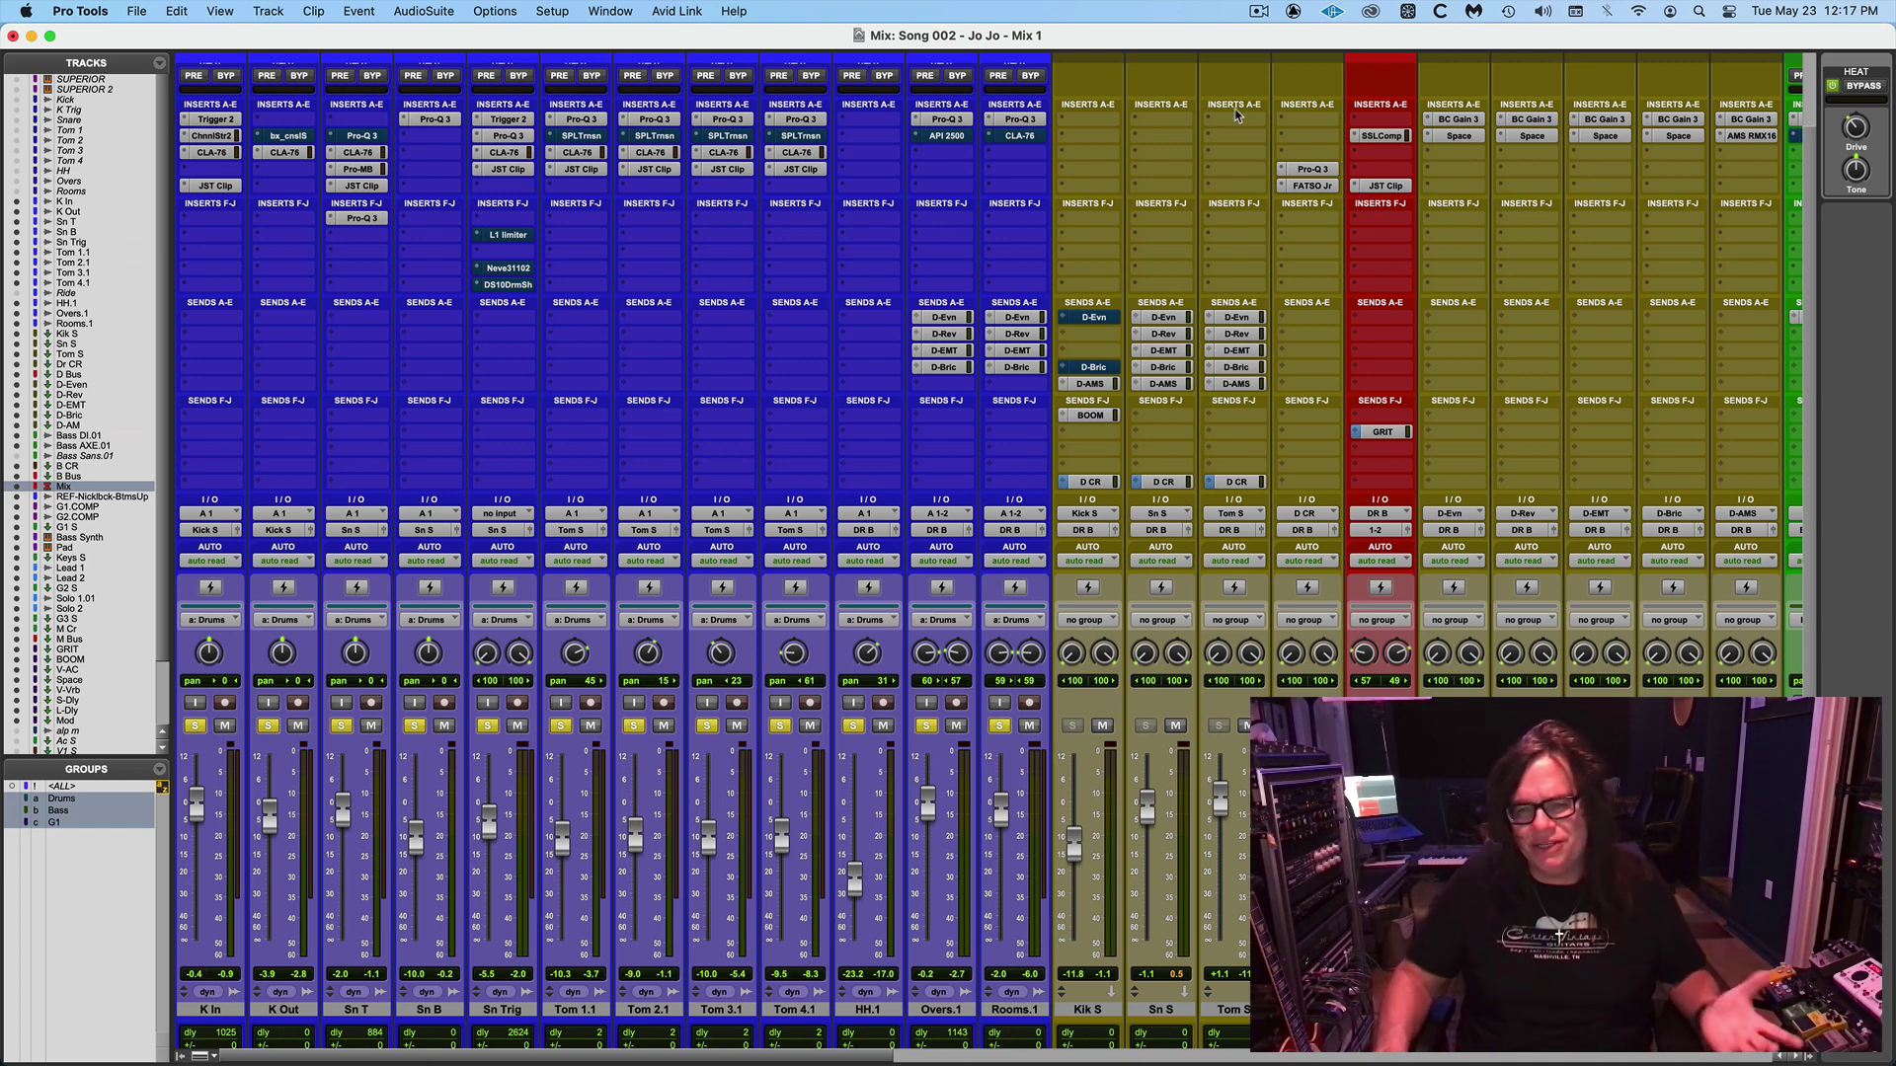
key(super+equal)
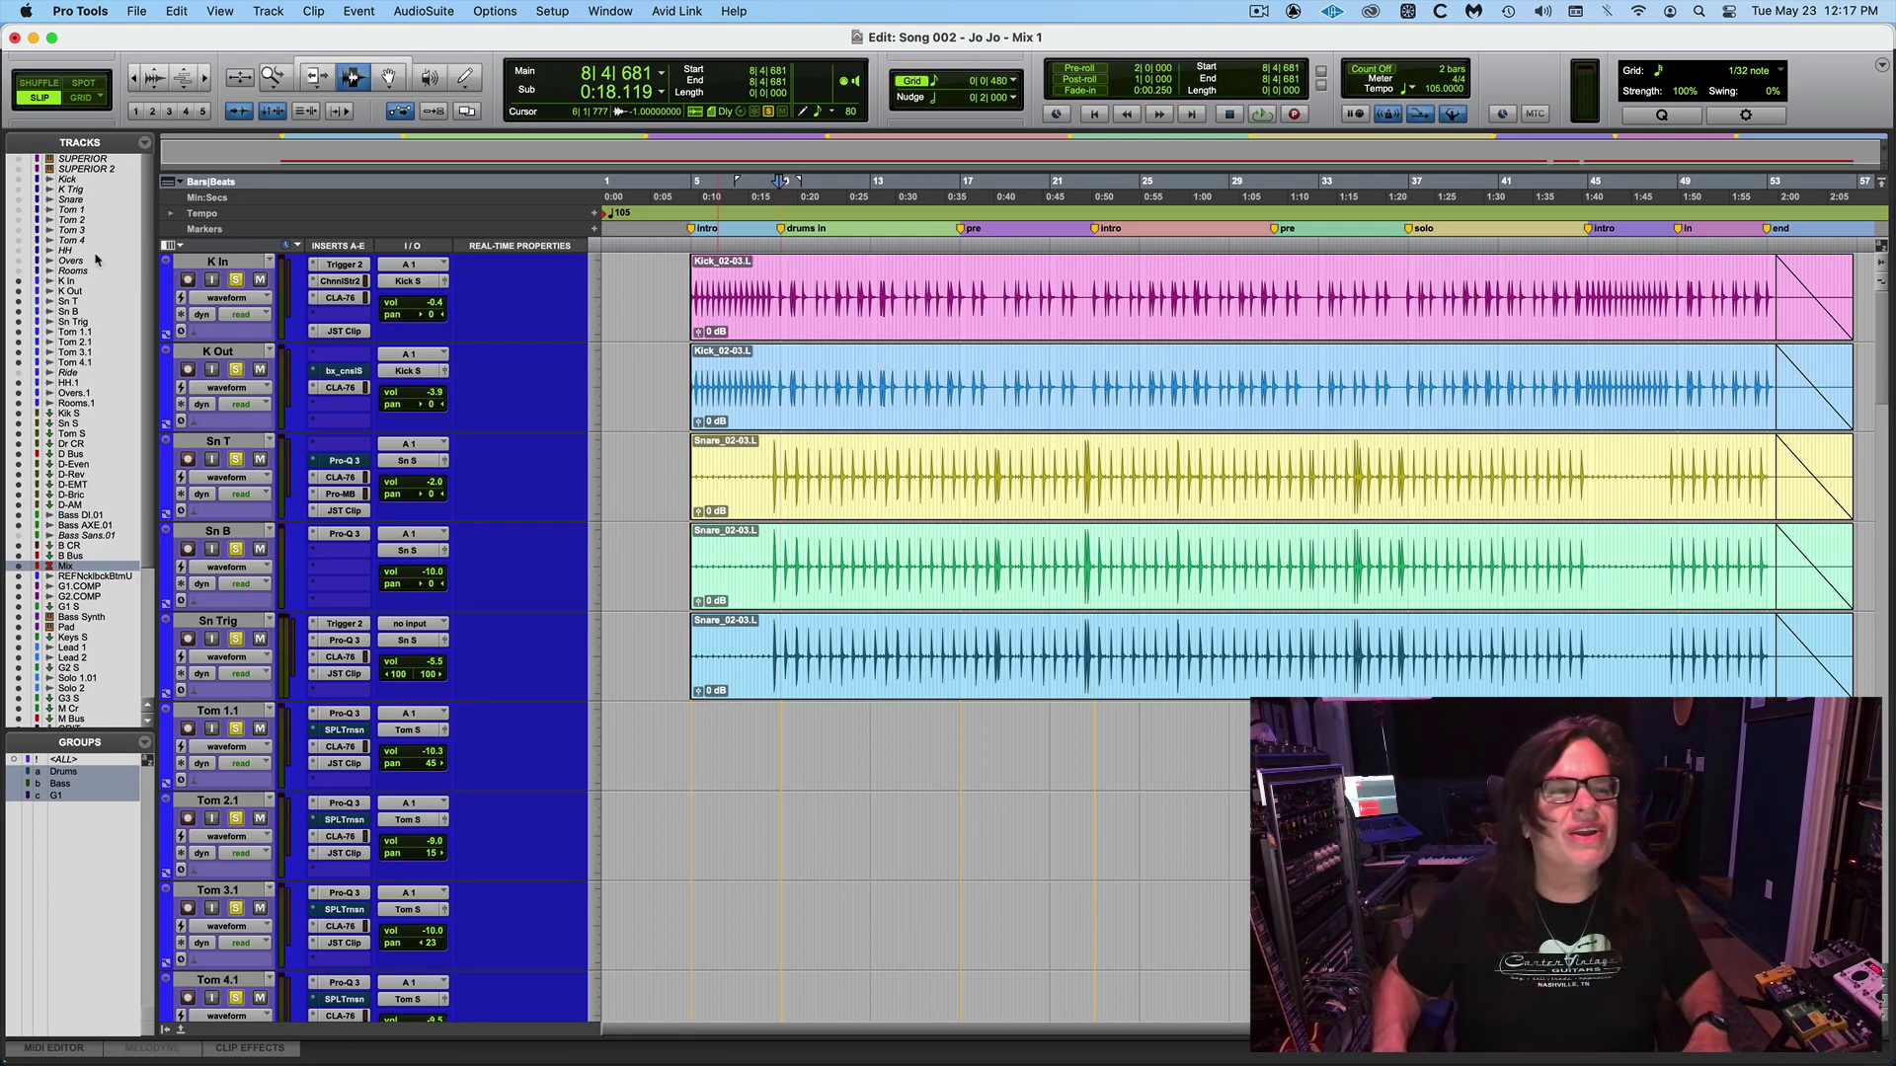
Show the hidden SUPERIOR track in the timeline at jumbo height.
click(98, 160)
right_click(98, 160)
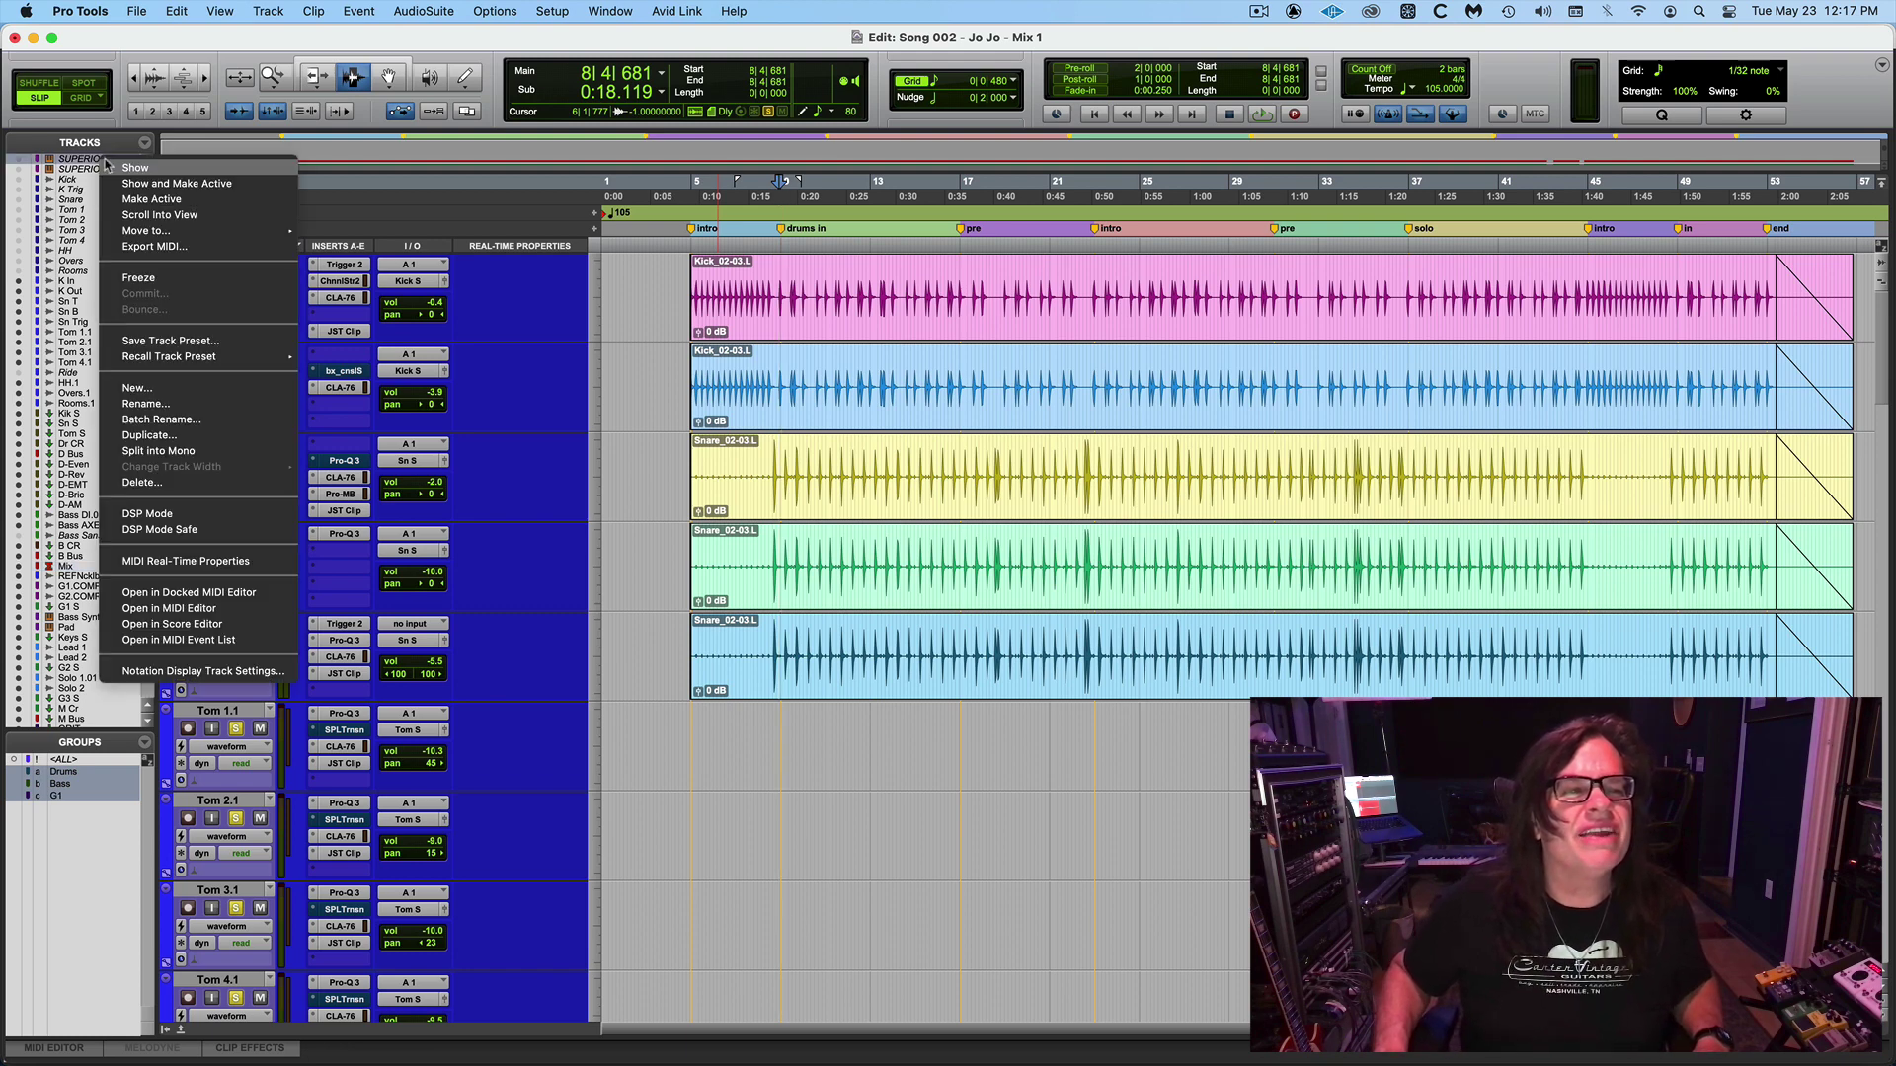
click(155, 184)
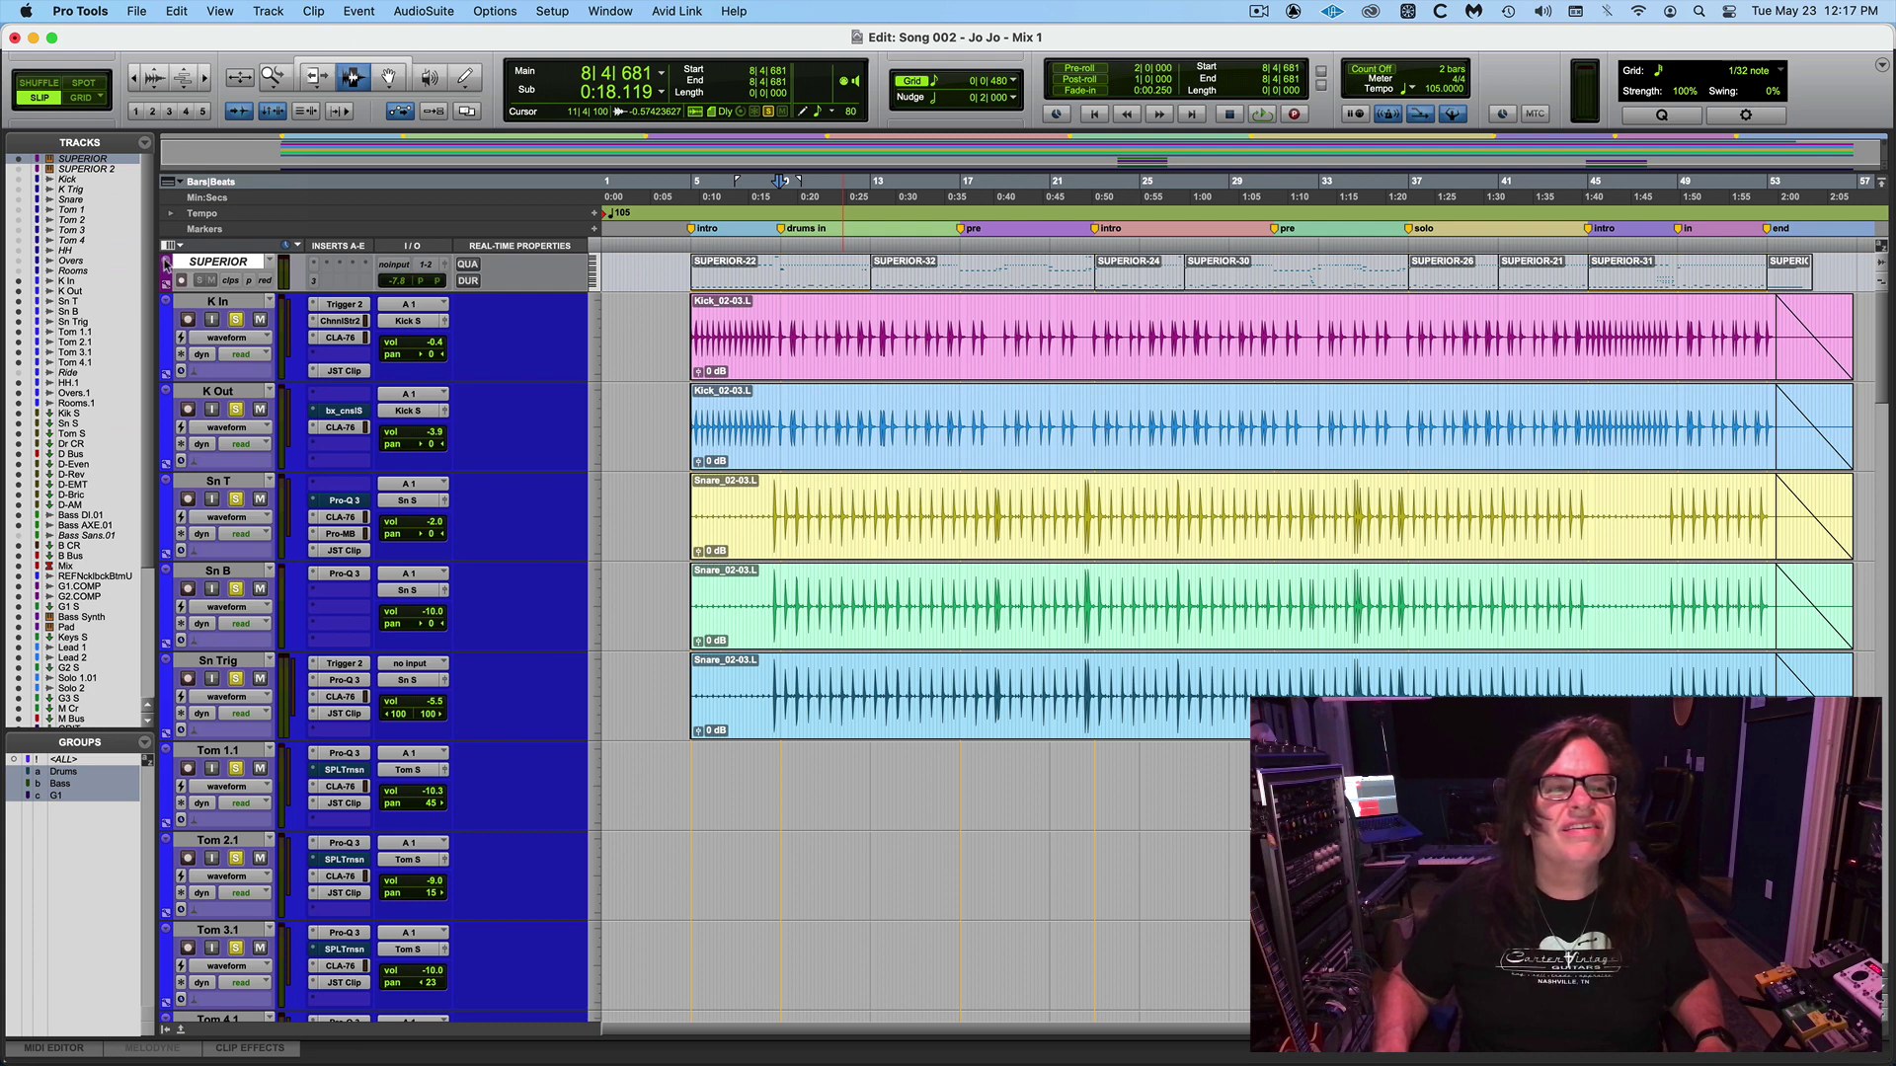
click(166, 262)
click(166, 261)
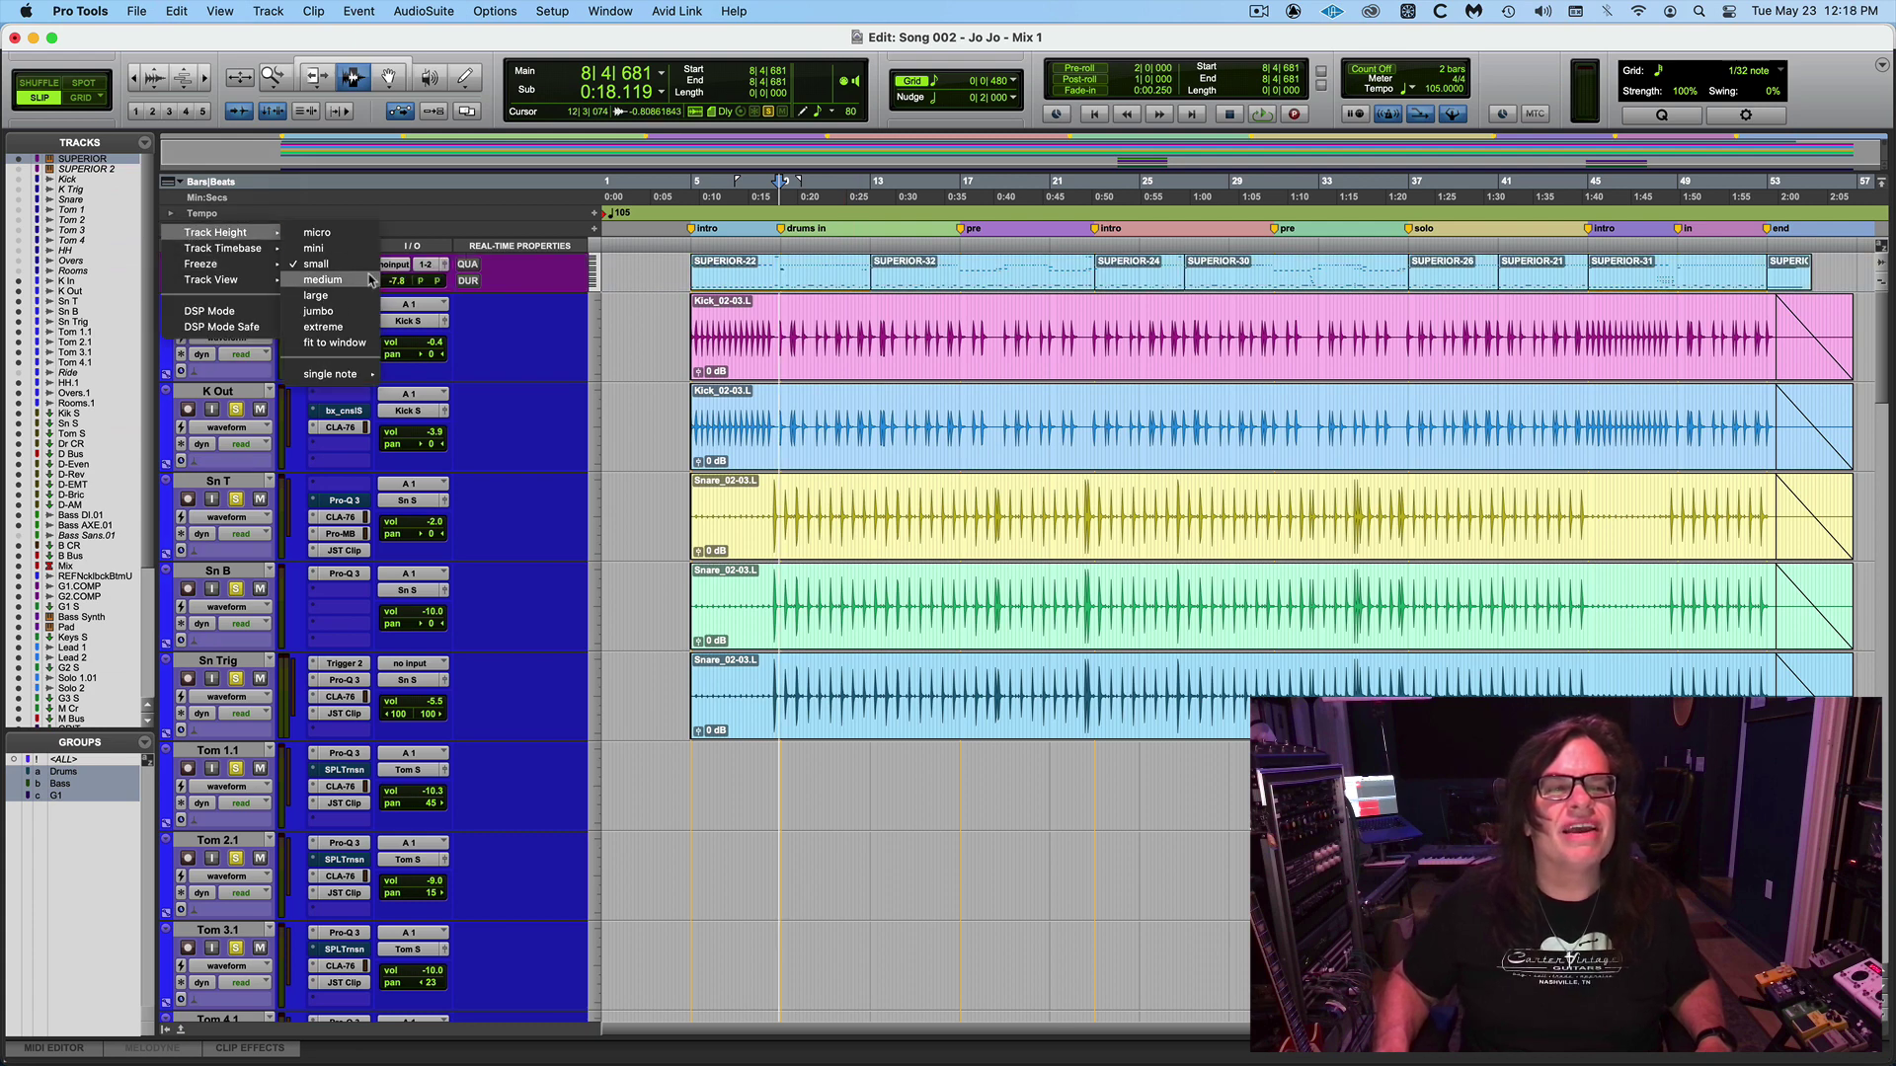
click(355, 311)
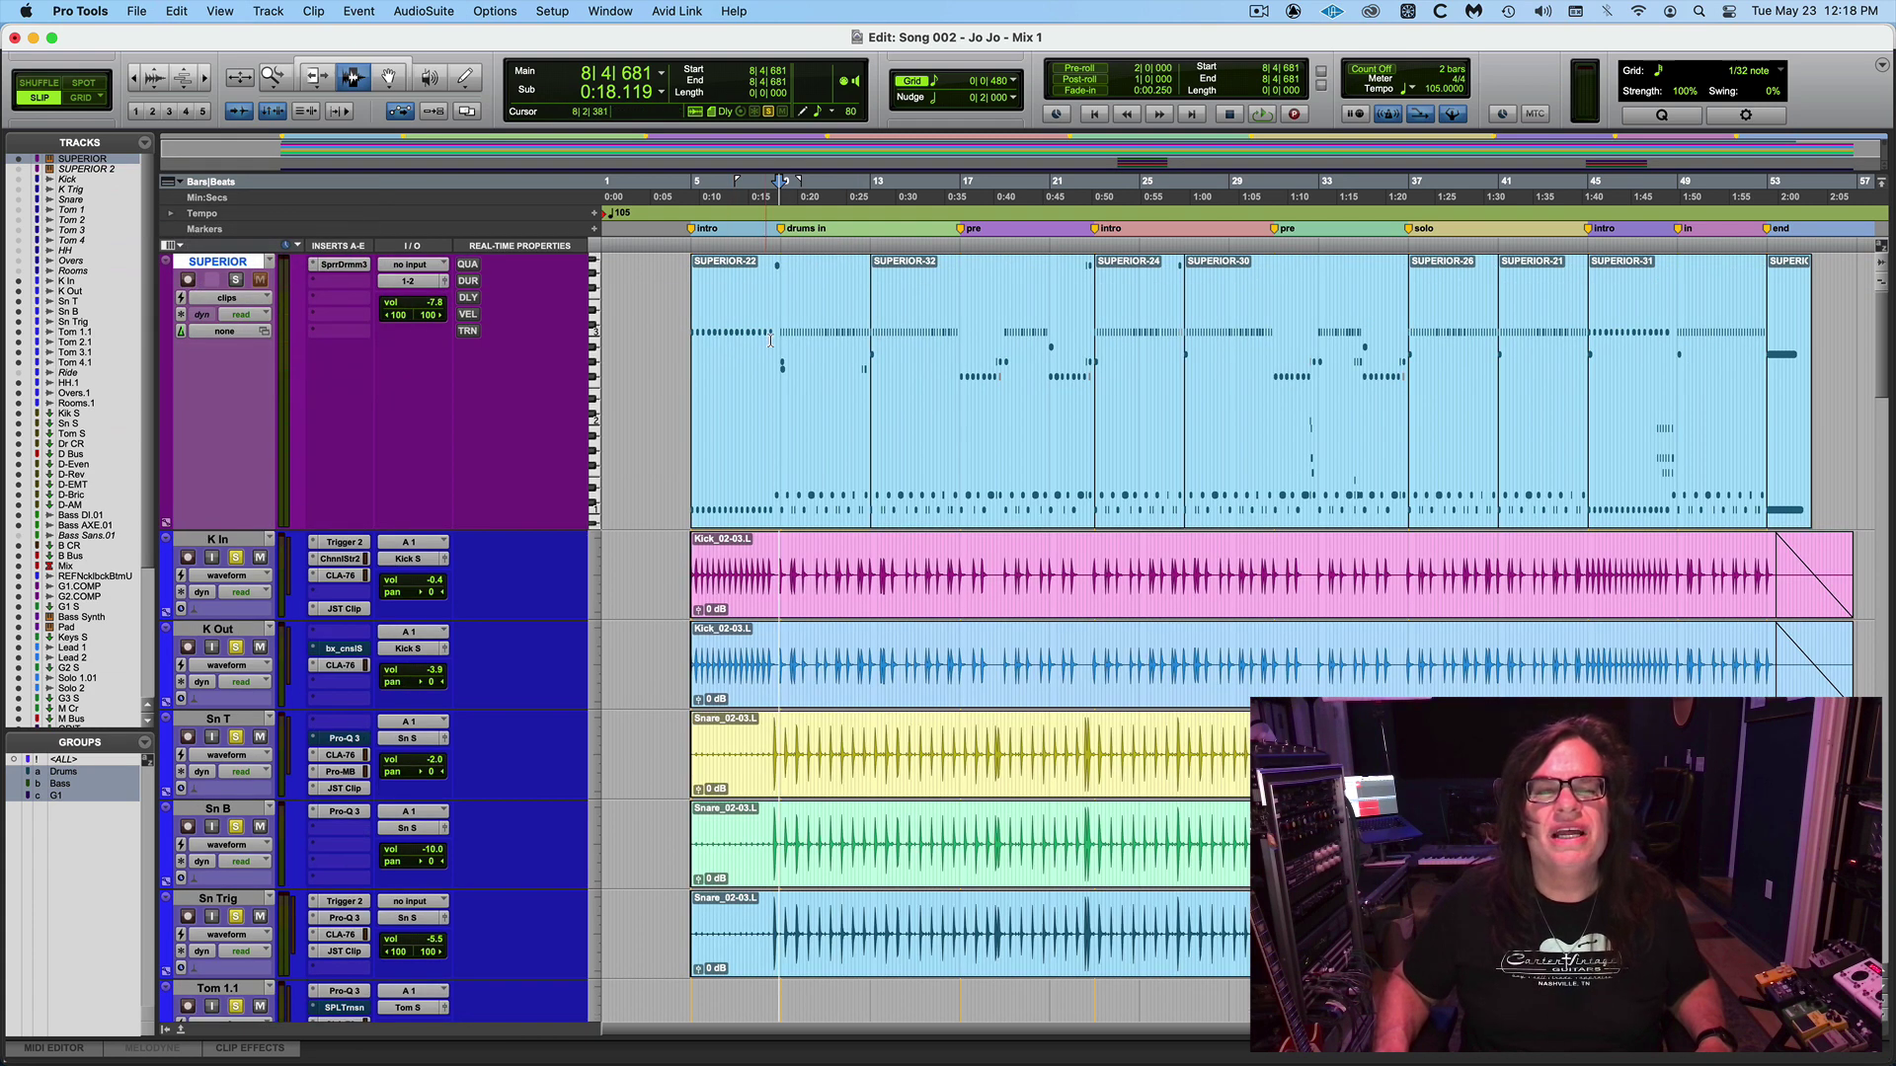
Open the SUPERIOR-22 drum clip in the MIDI Editor, zoomed out to the whole song.
click(851, 349)
key(super+bracketright)
key(super+bracketright)
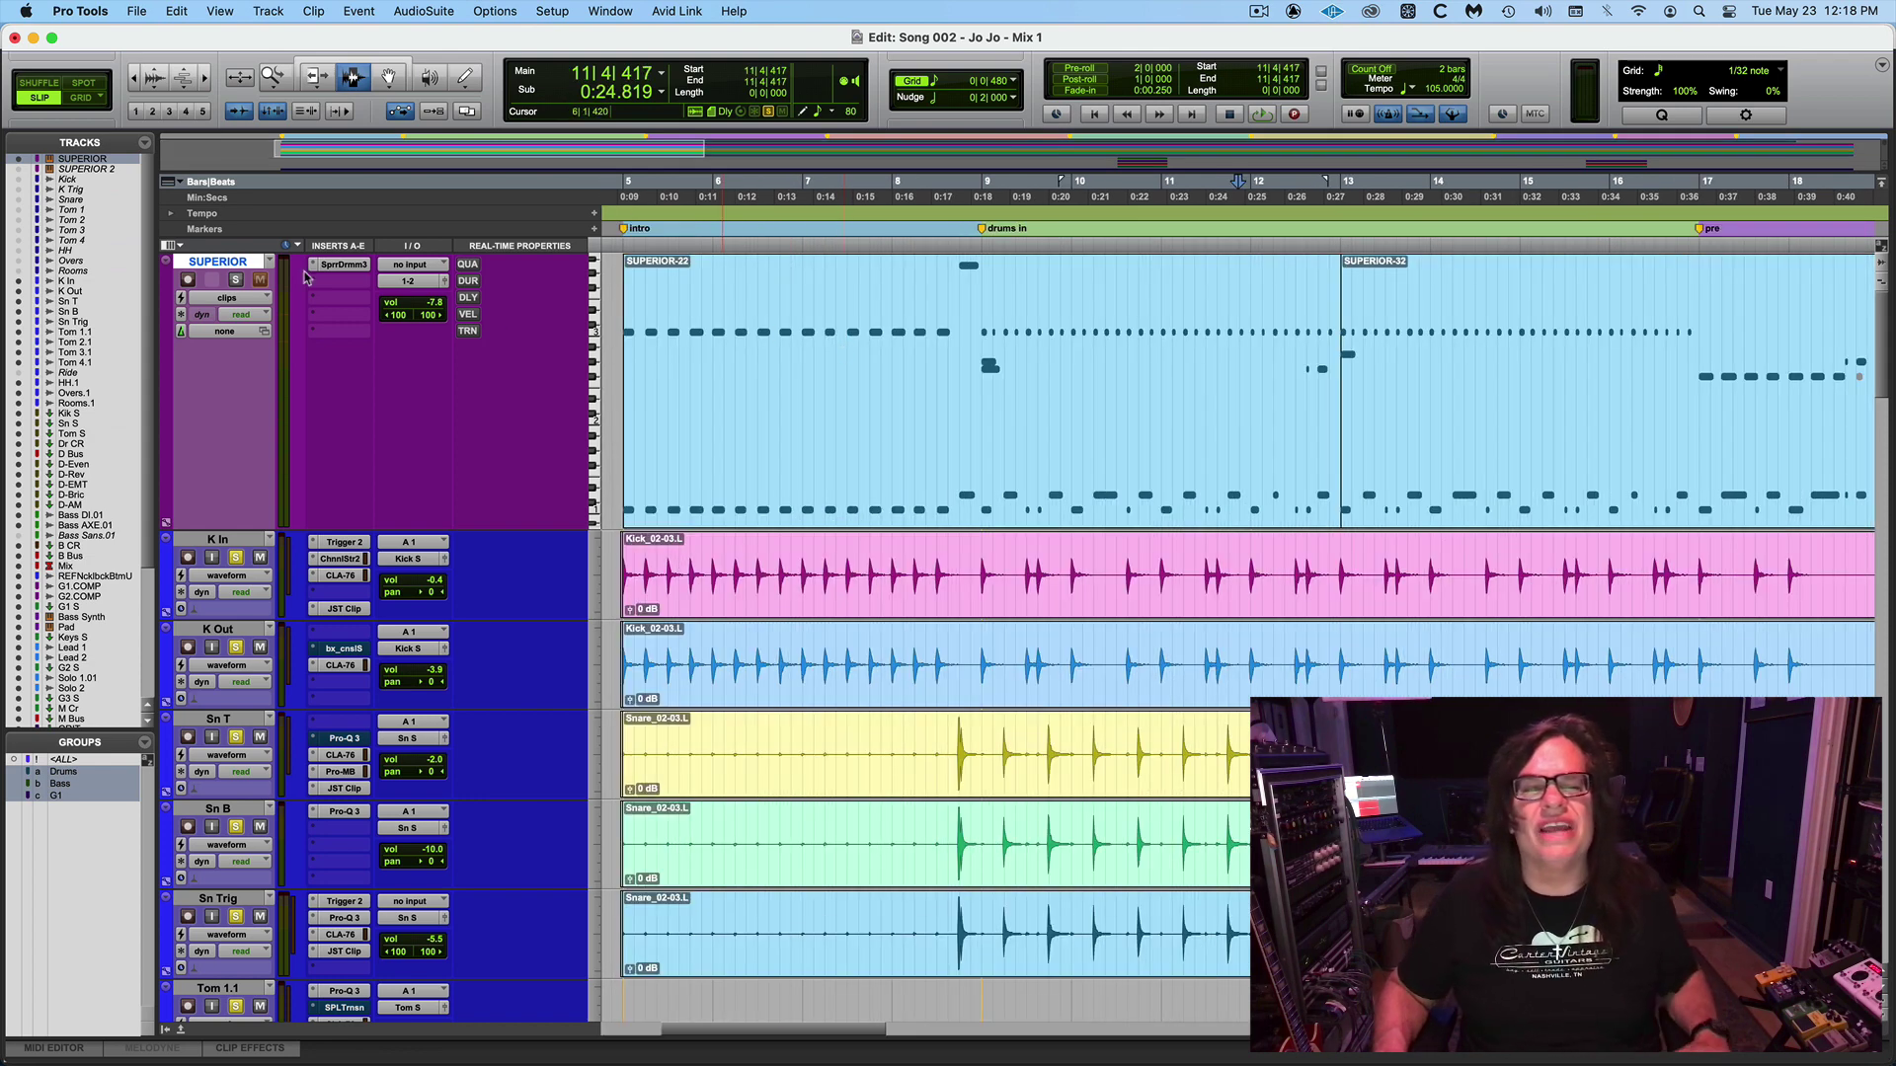
click(388, 76)
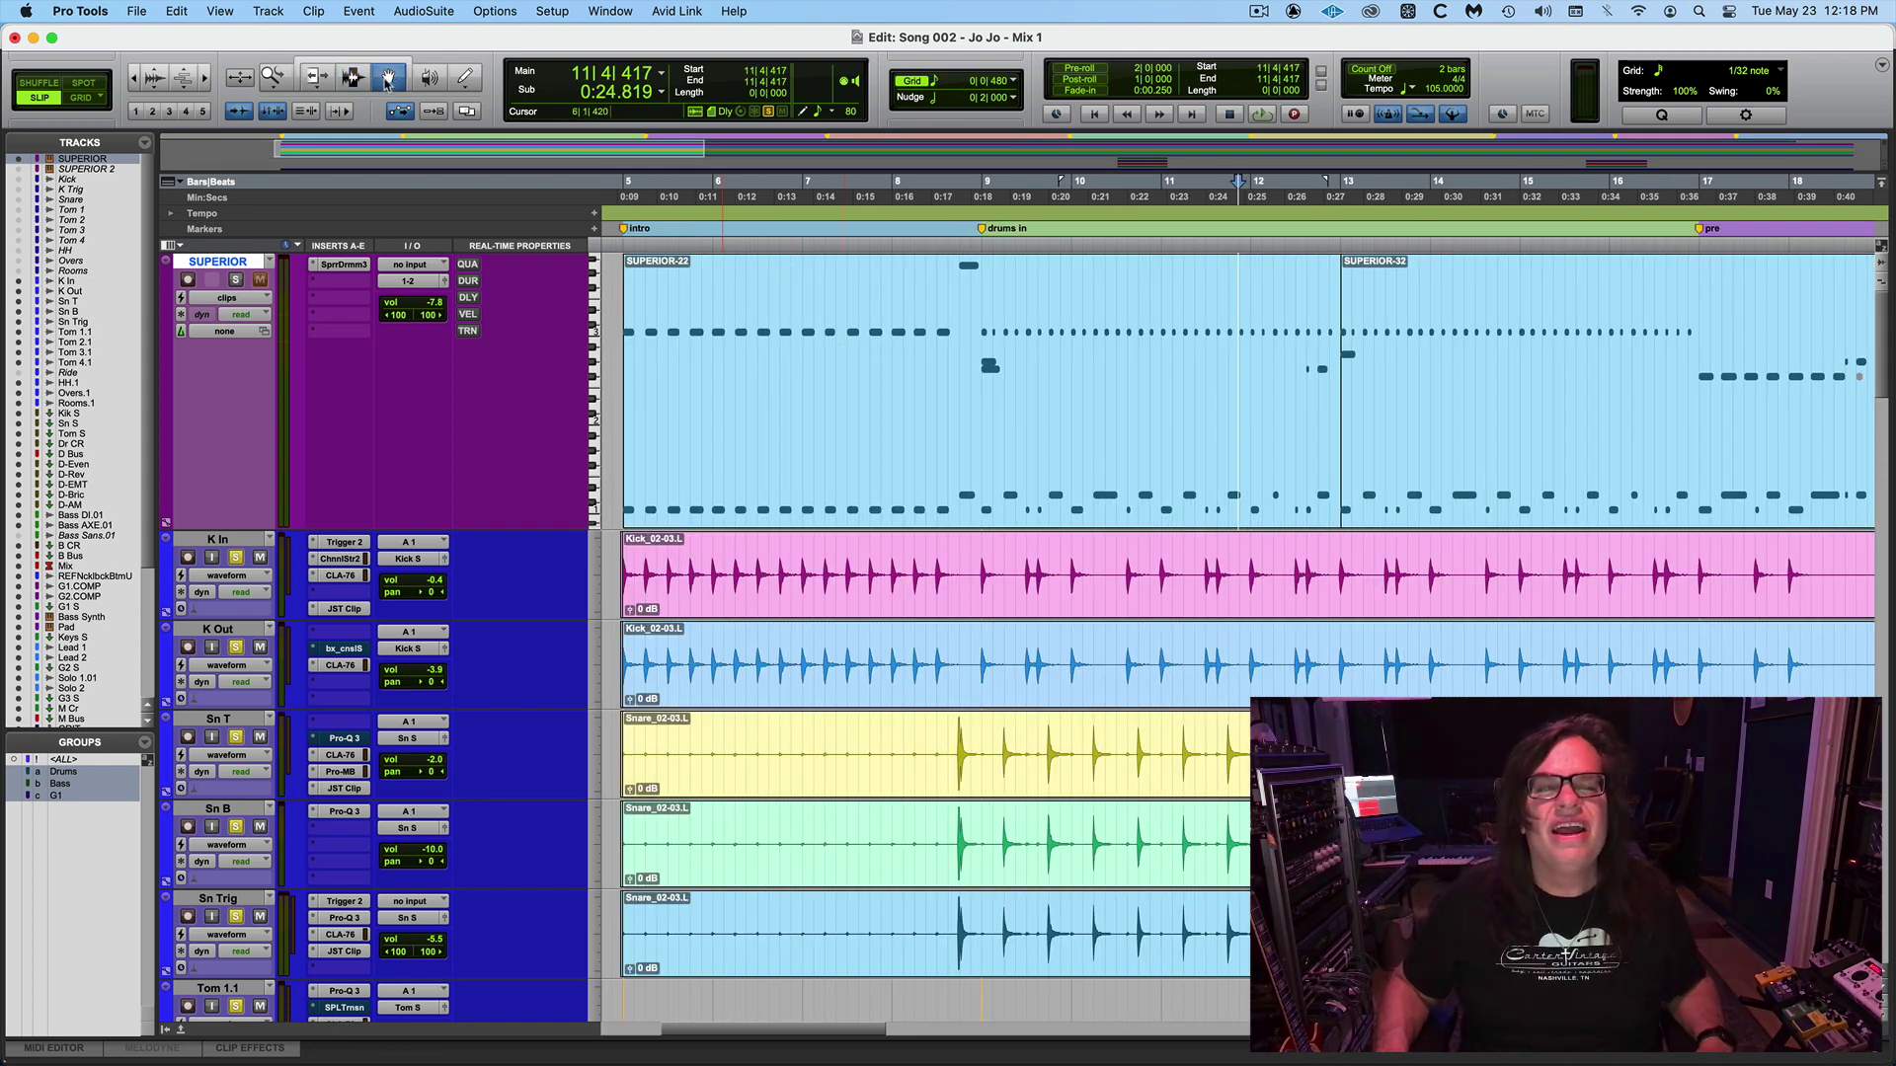
click(864, 407)
double_click(864, 407)
key(super+bracketleft)
key(super+bracketleft)
key(super+bracketleft)
key(super+bracketleft)
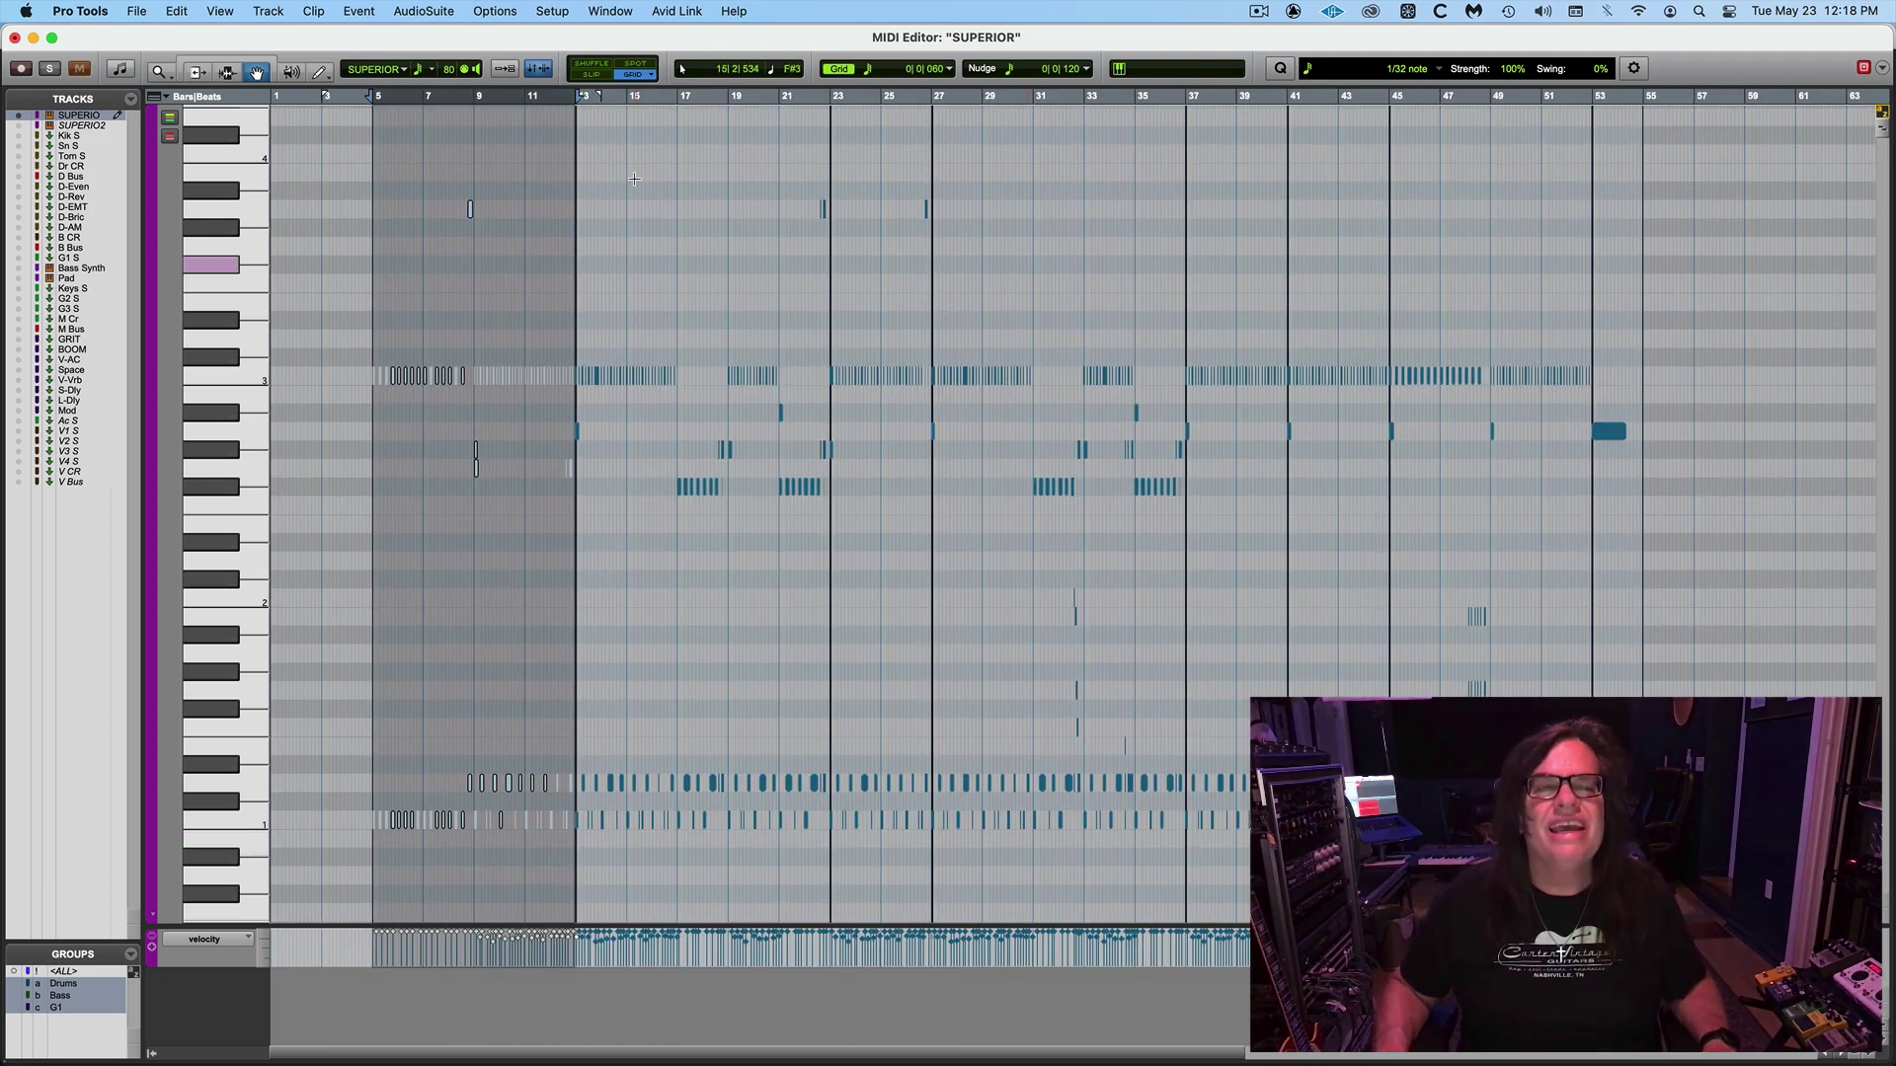
Zoom to bars 11–18 and audition the drum notes from just before bar 13 twice.
click(617, 105)
key(super+bracketright)
key(super+bracketright)
key(super+bracketright)
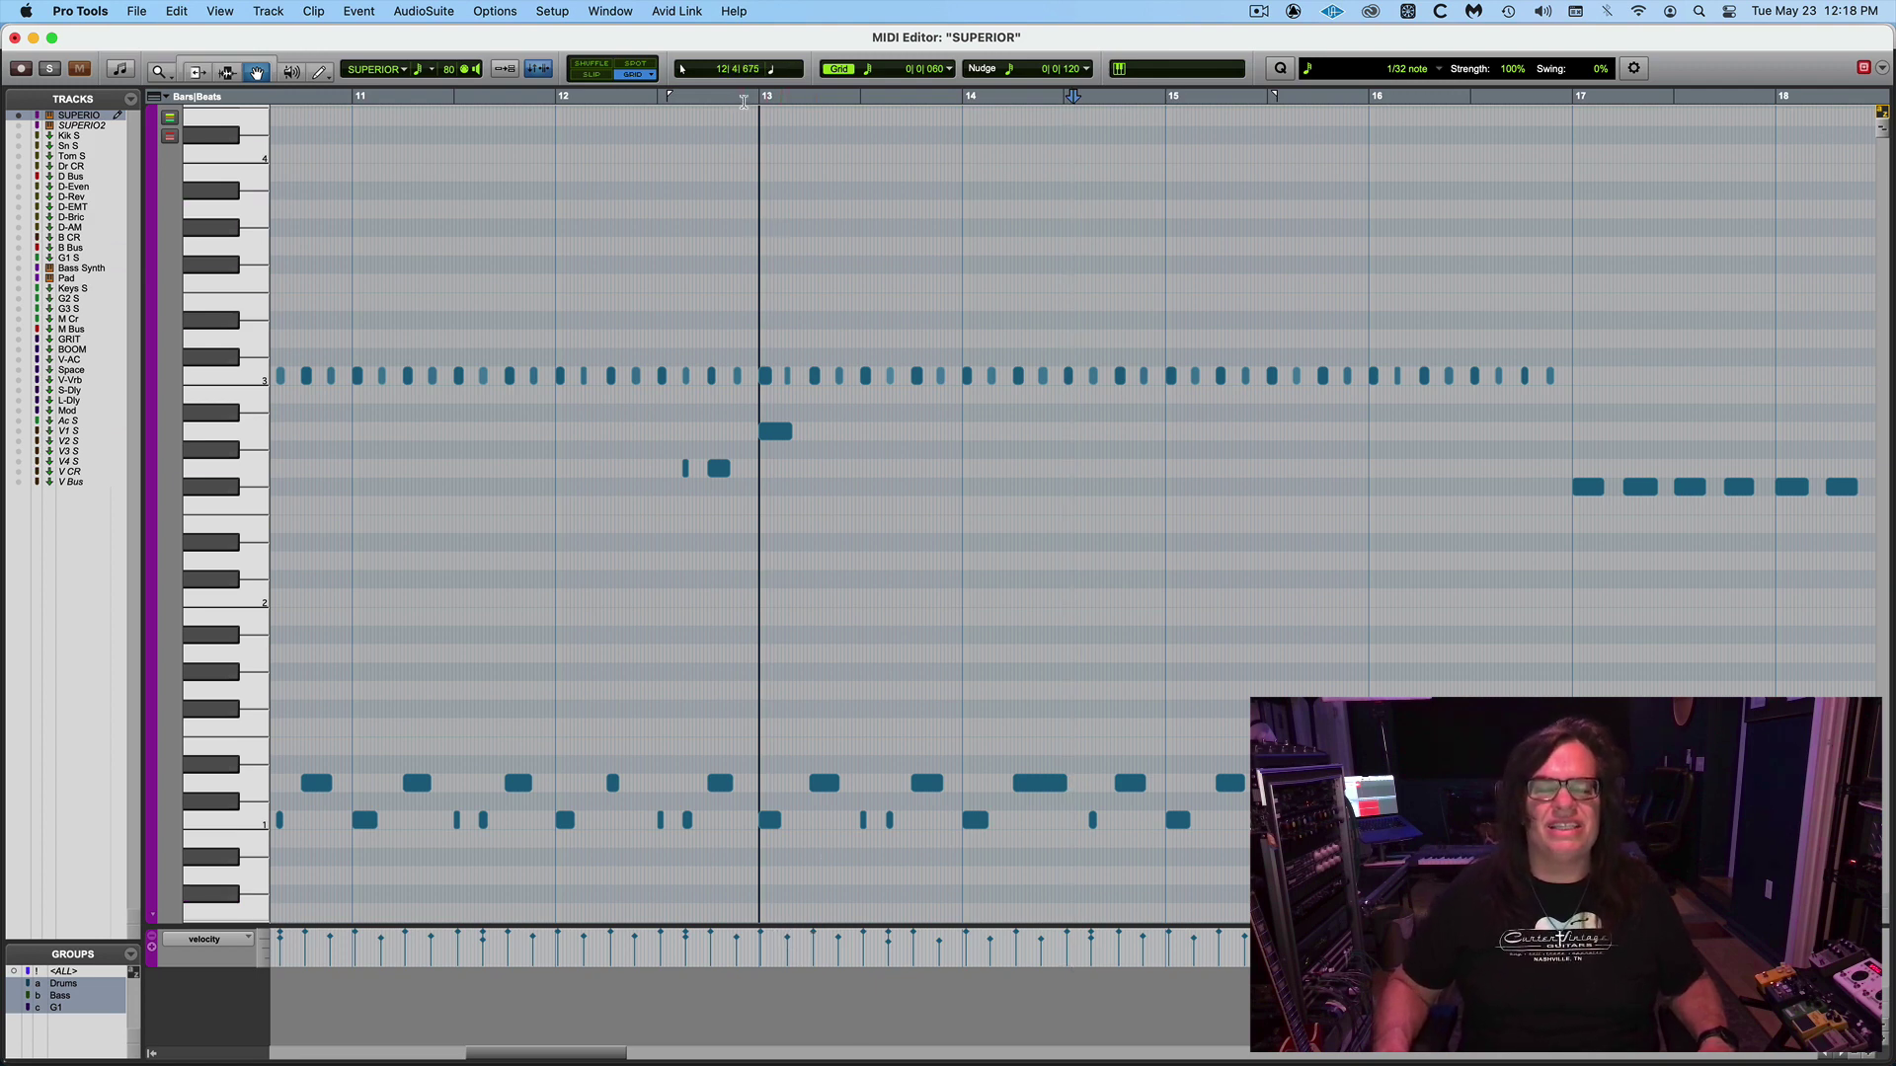
click(748, 98)
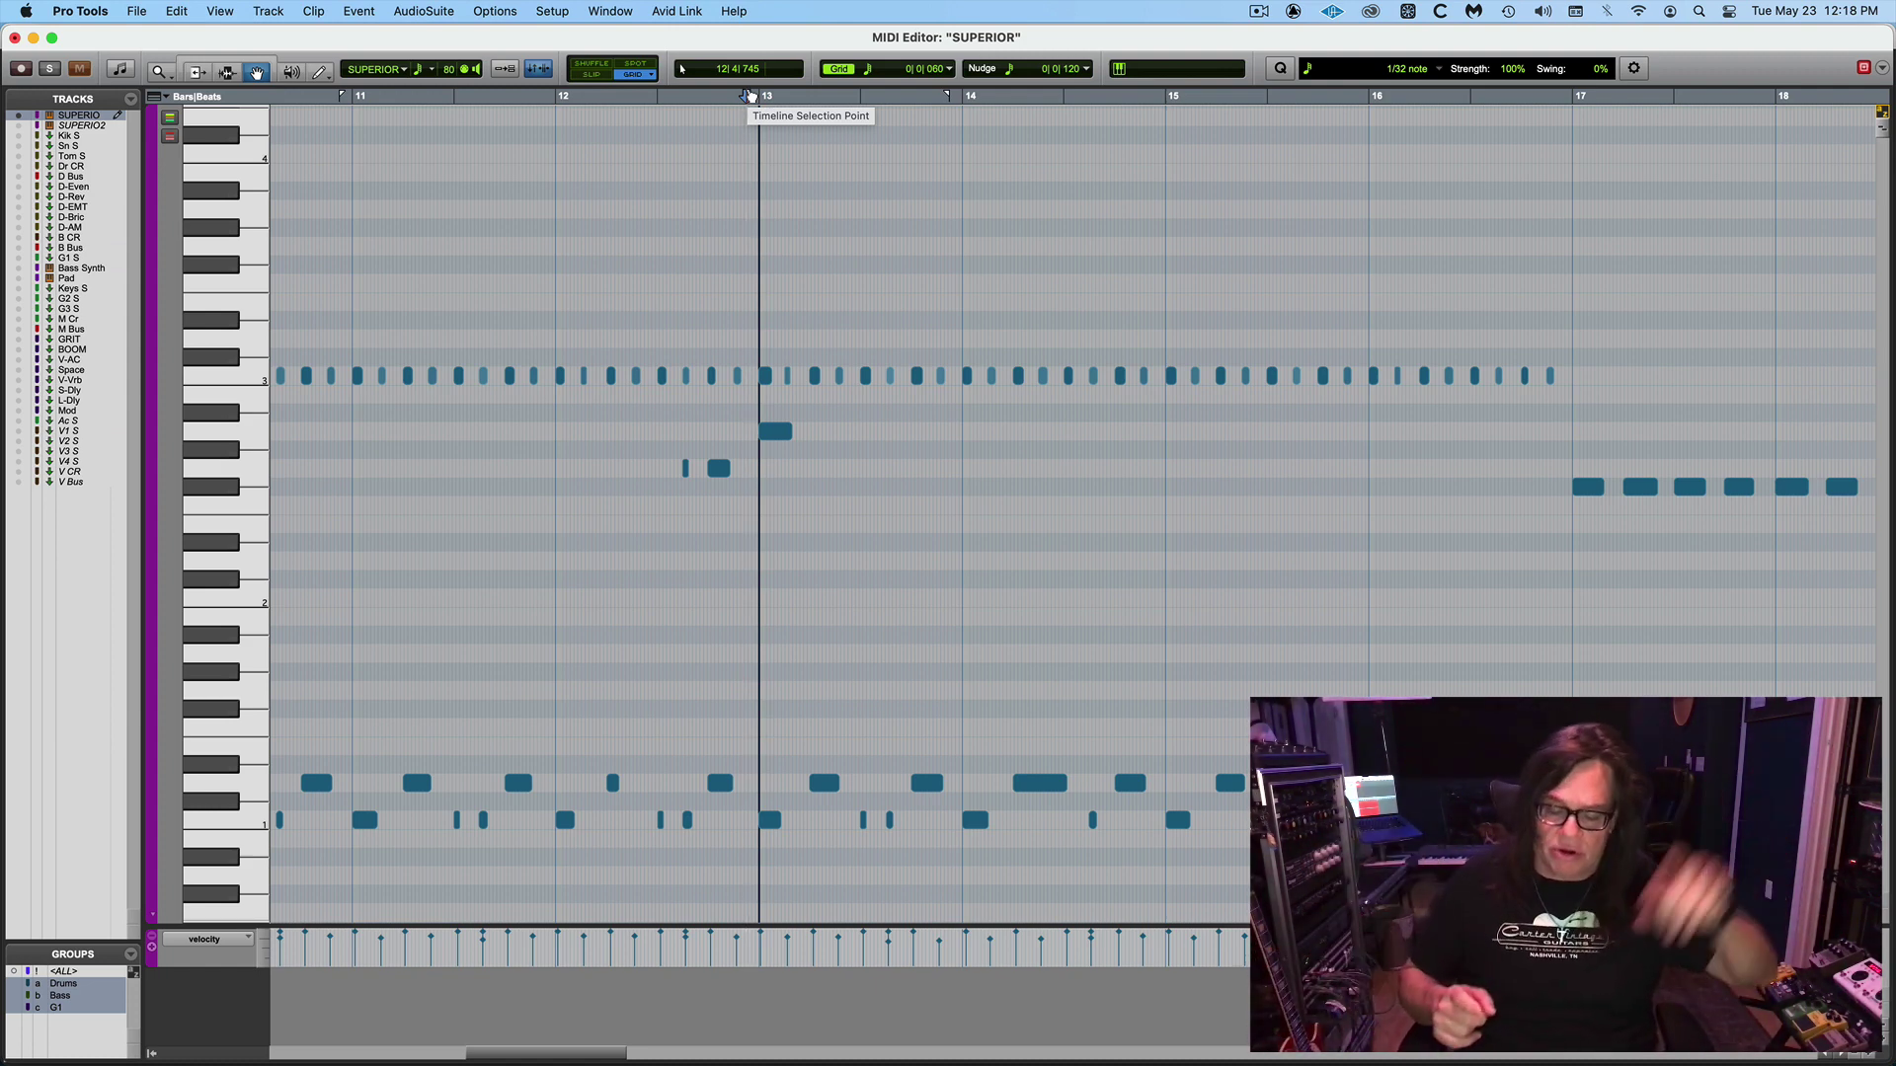
key(space)
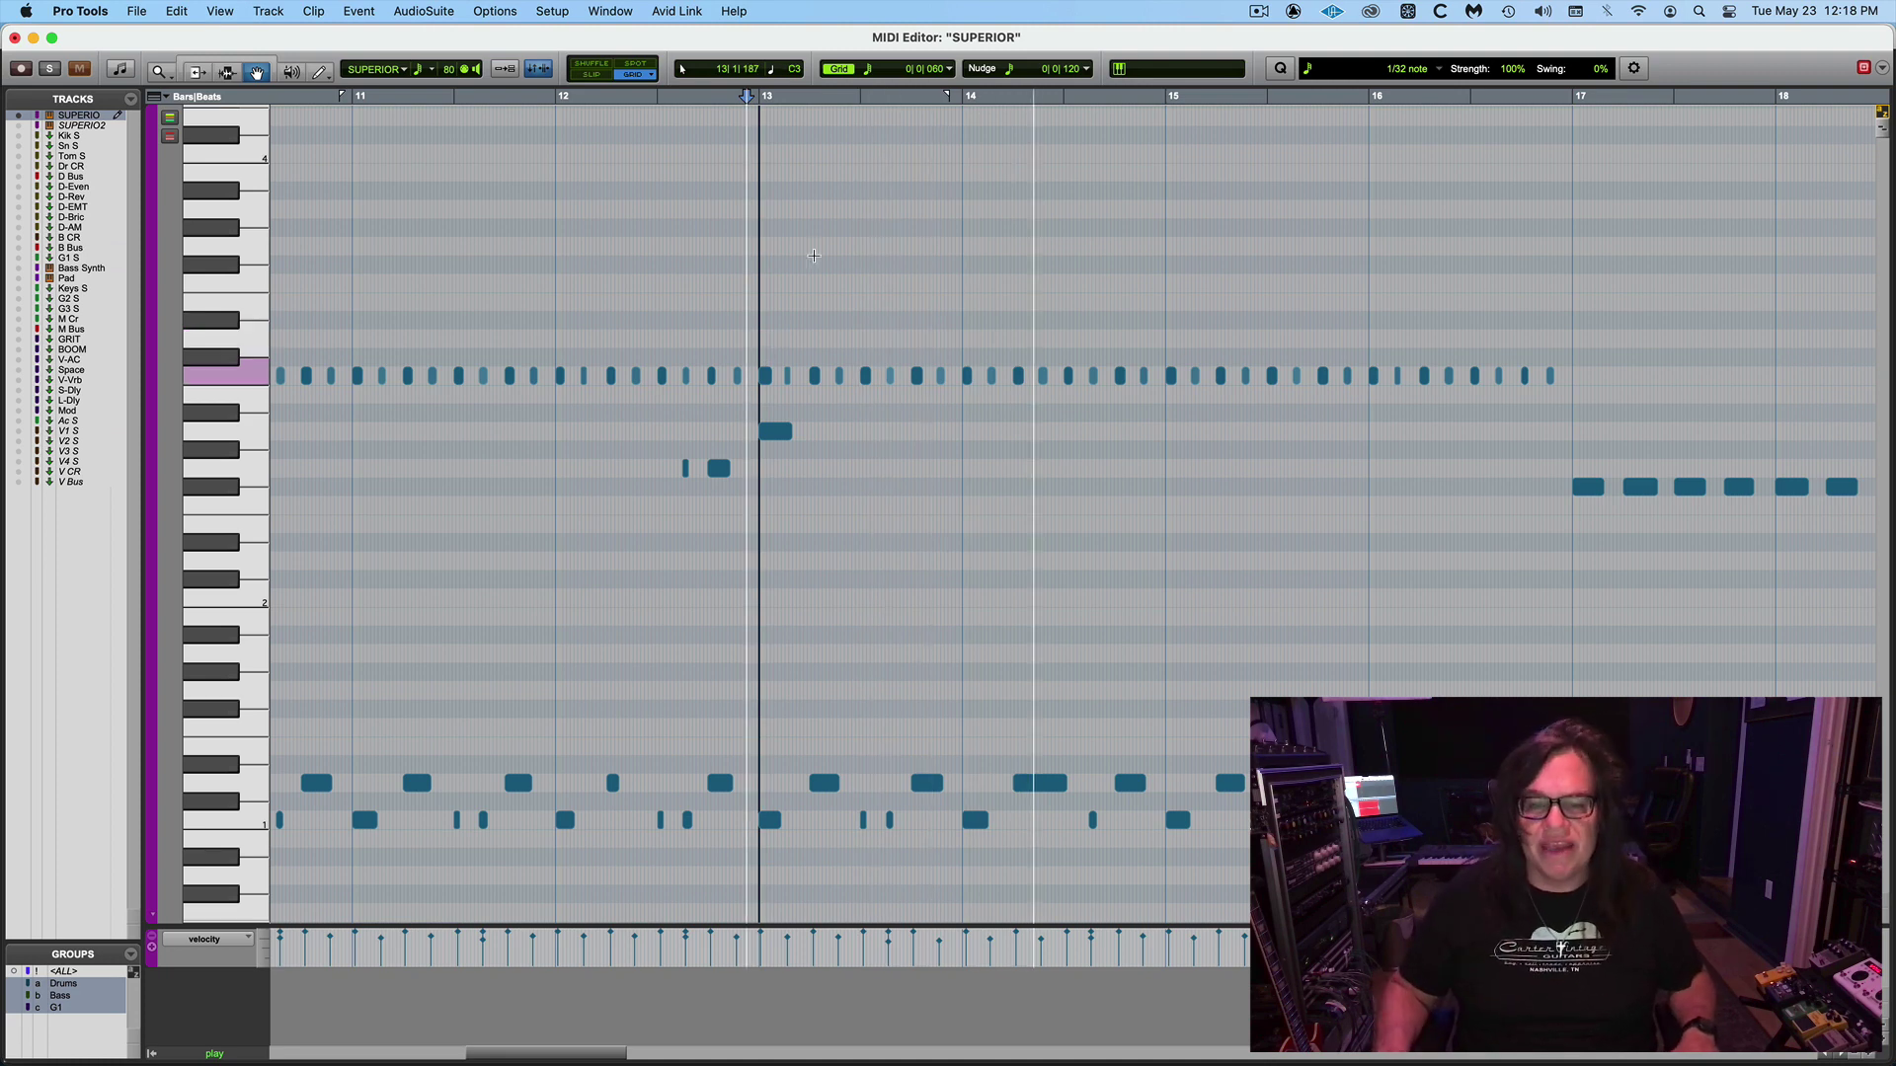
key(space)
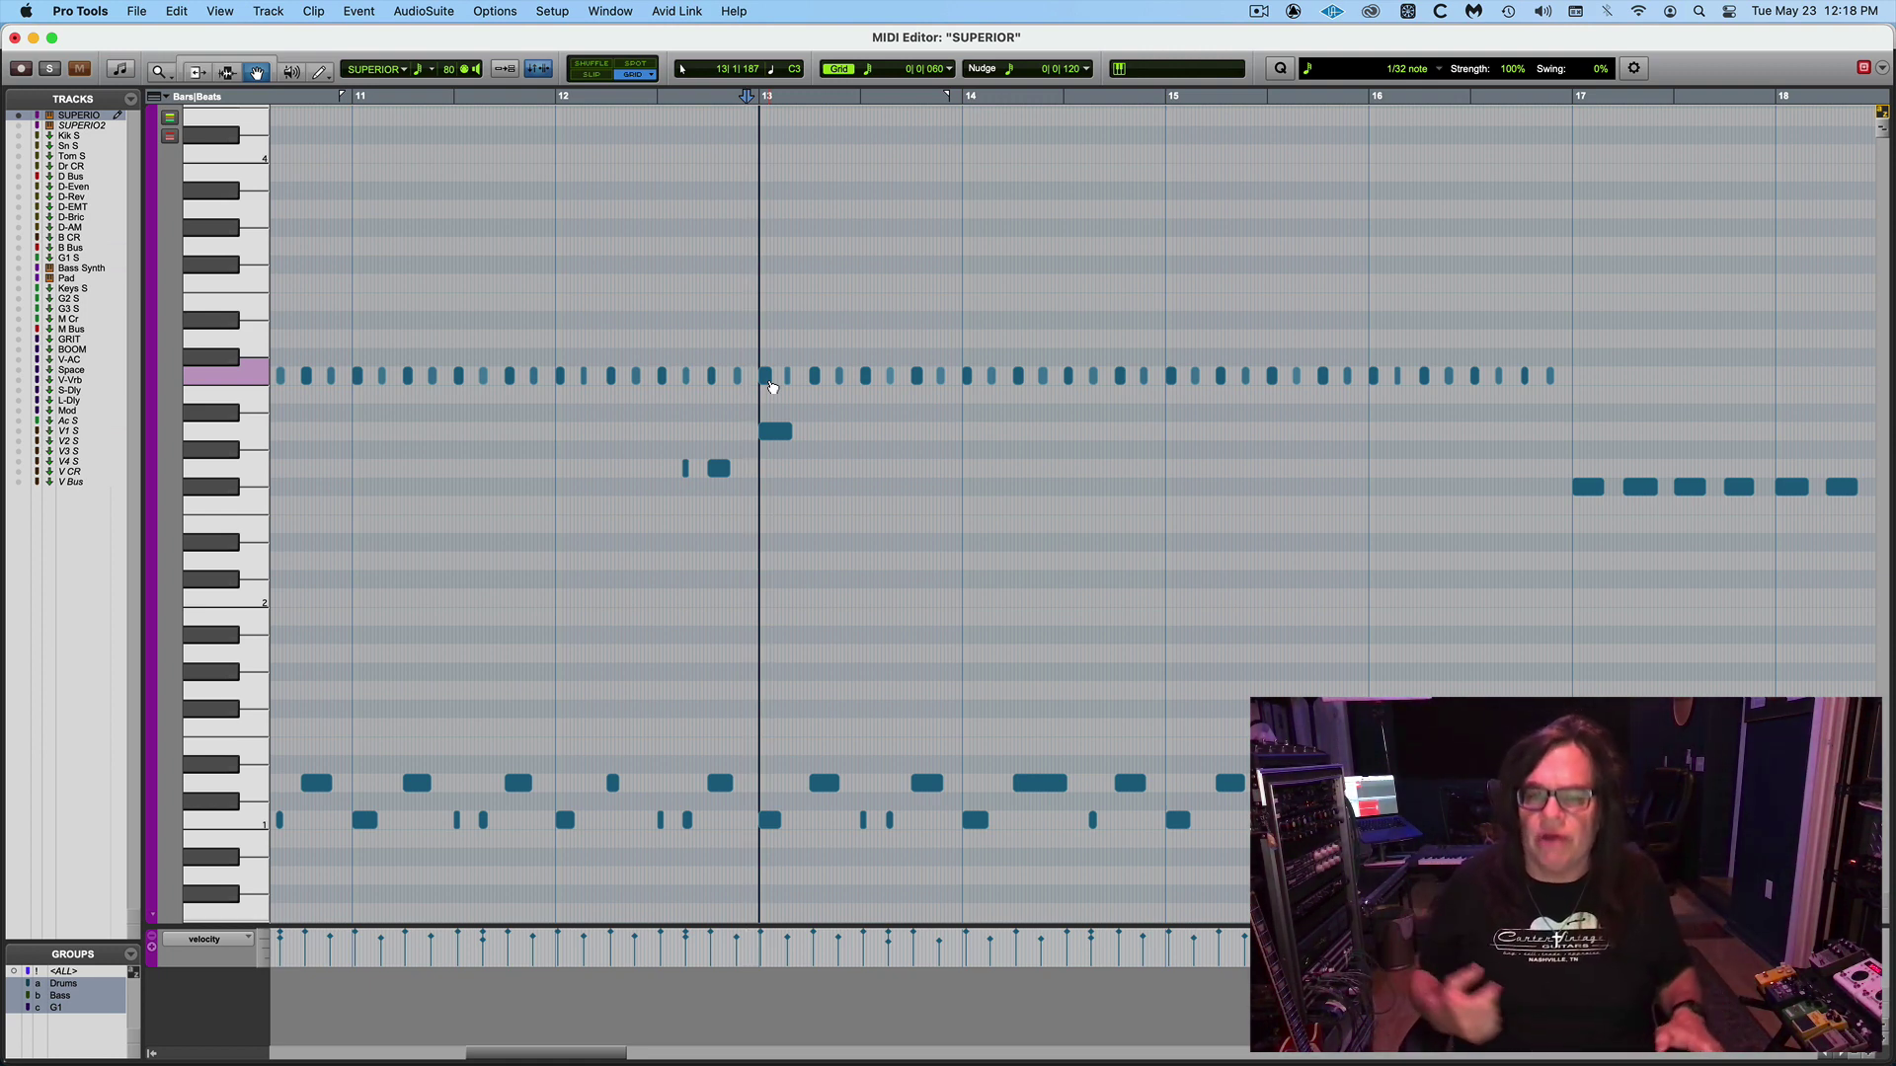
key(space)
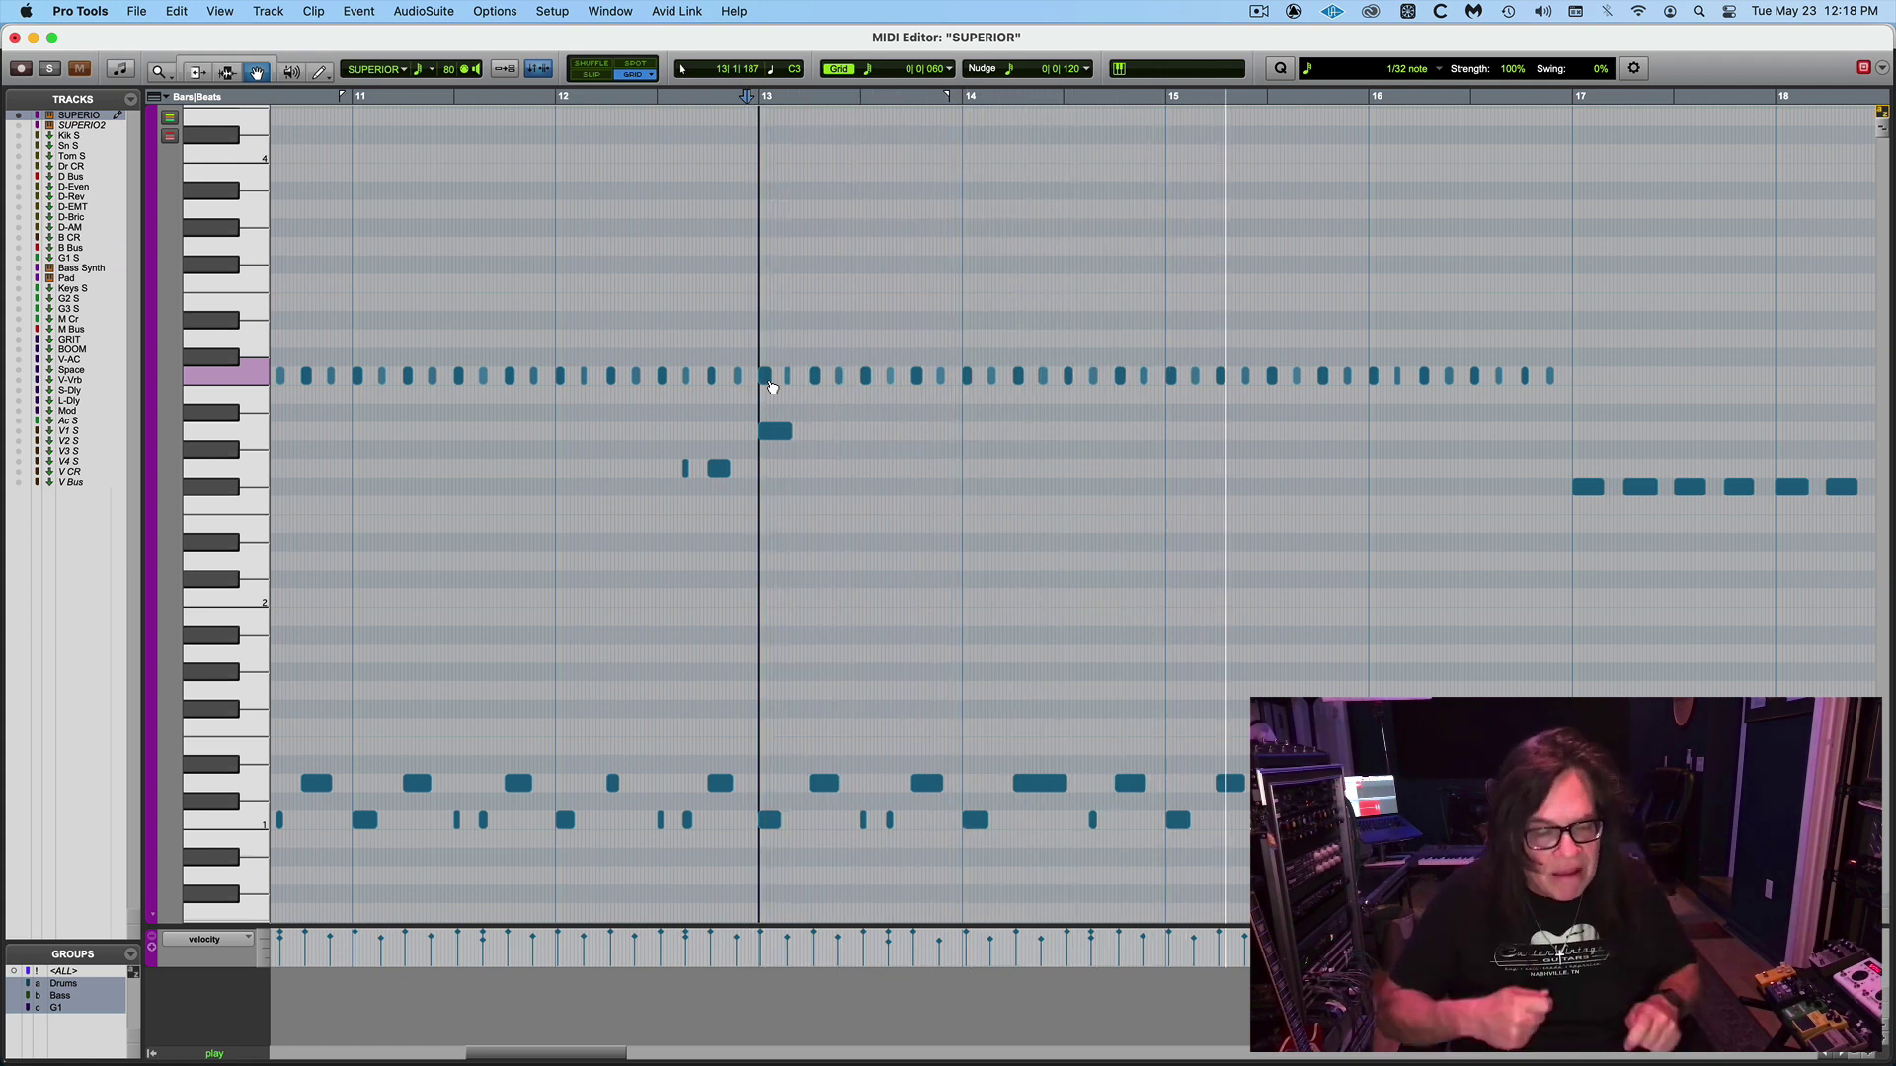
key(space)
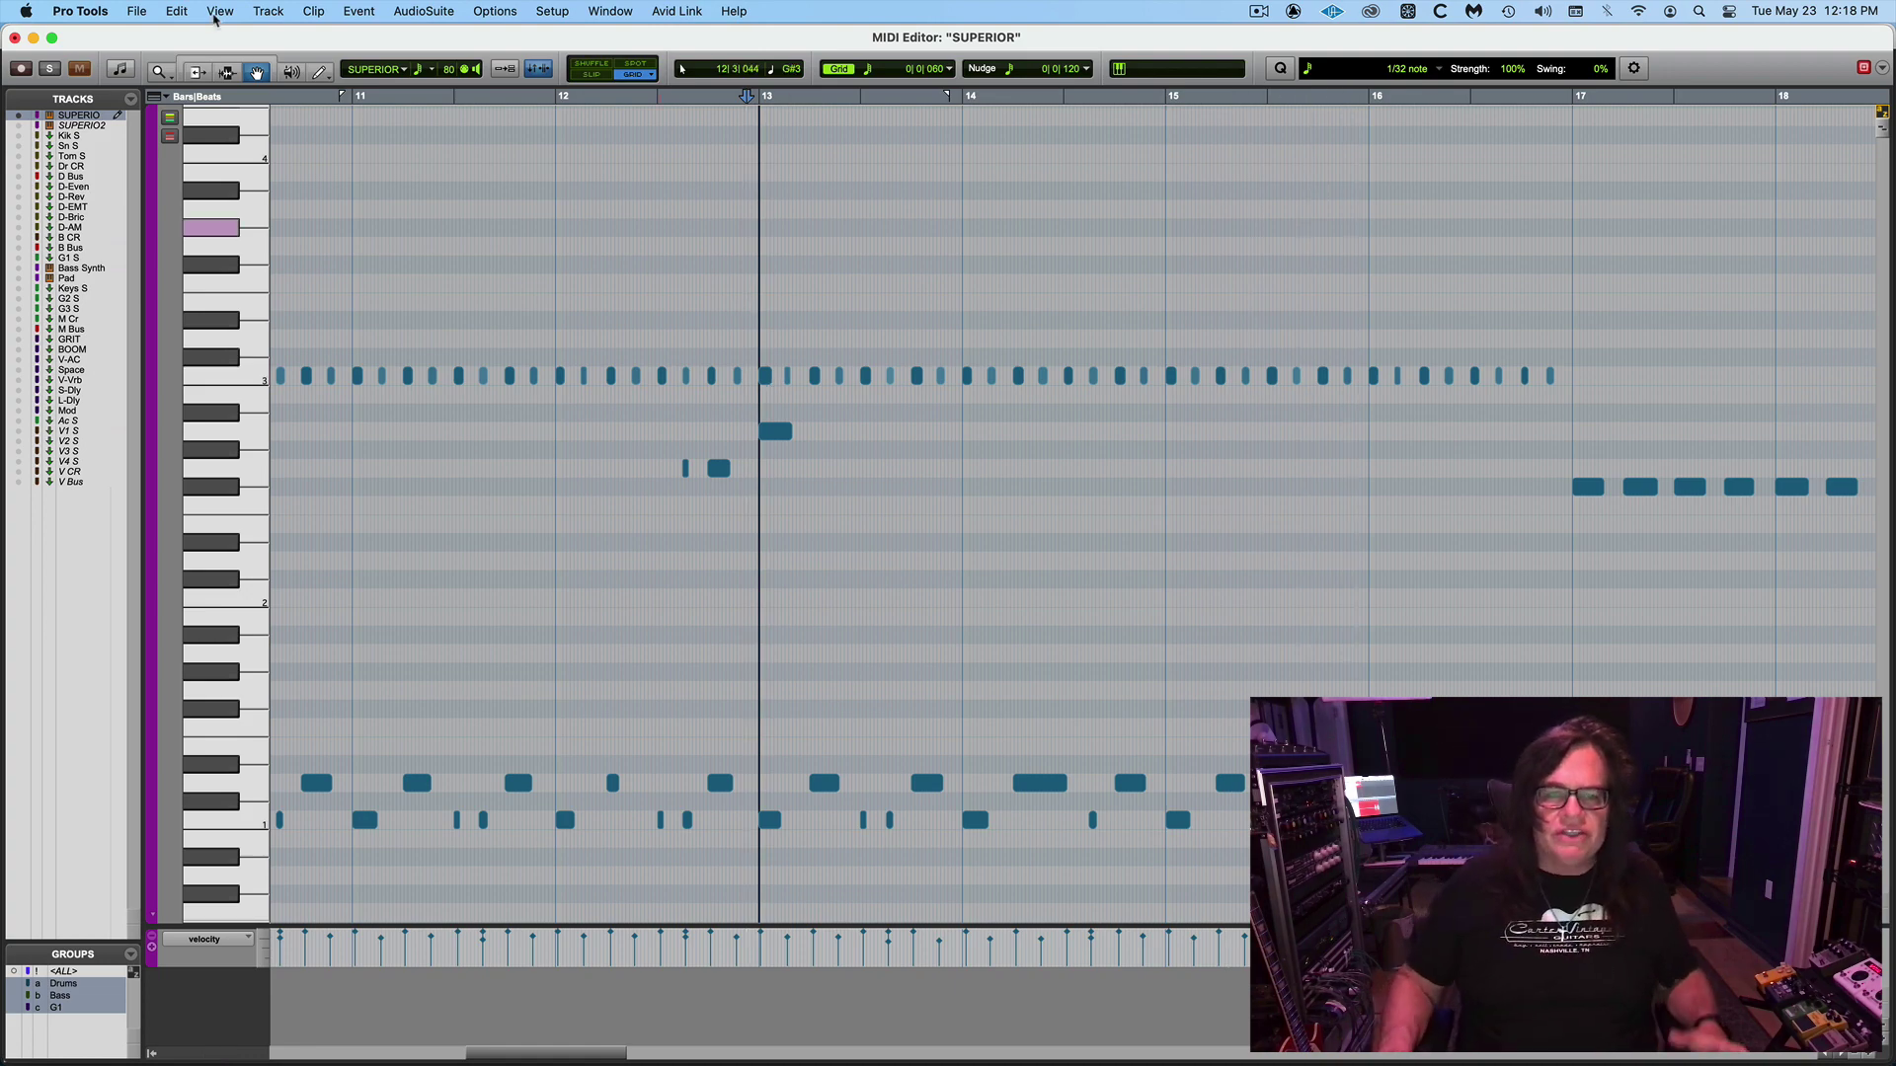
Close the MIDI editor, make the SUPERIOR track inactive, and fit the whole session in view.
click(15, 37)
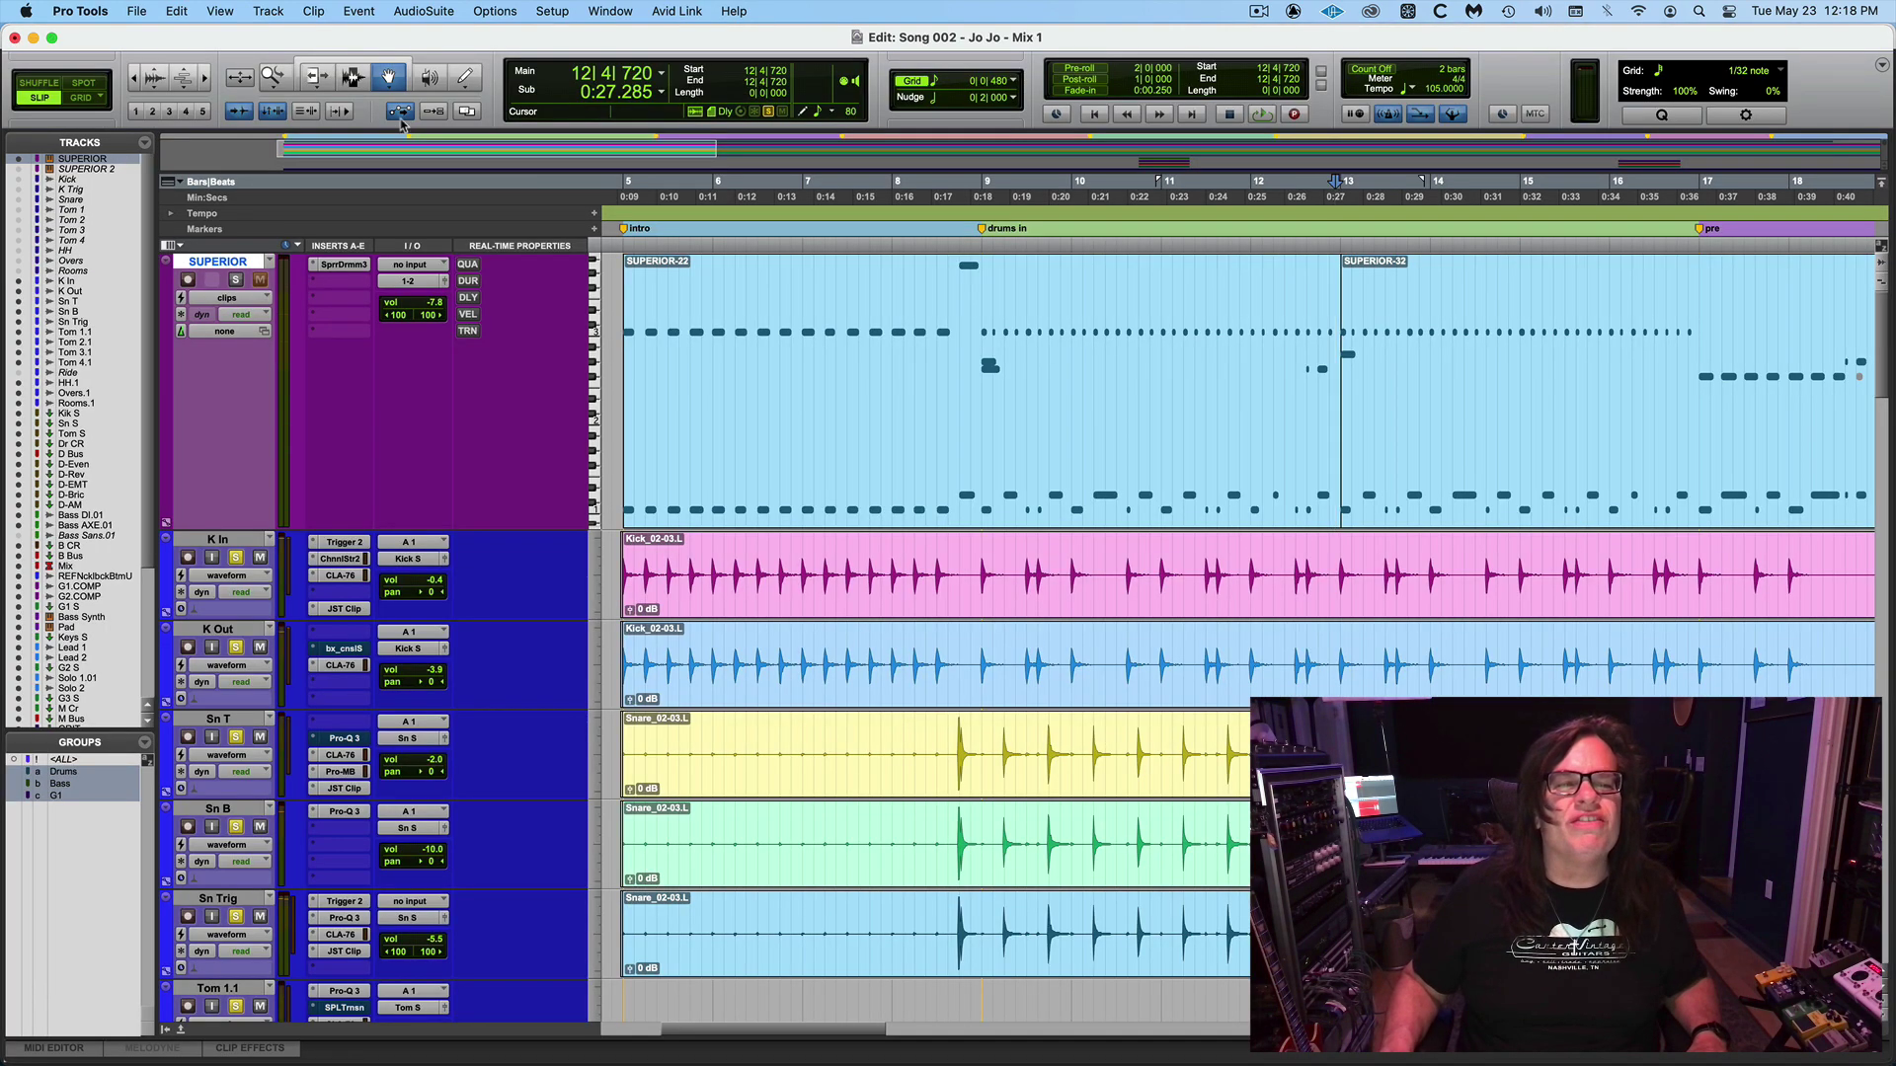
right_click(219, 261)
click(267, 300)
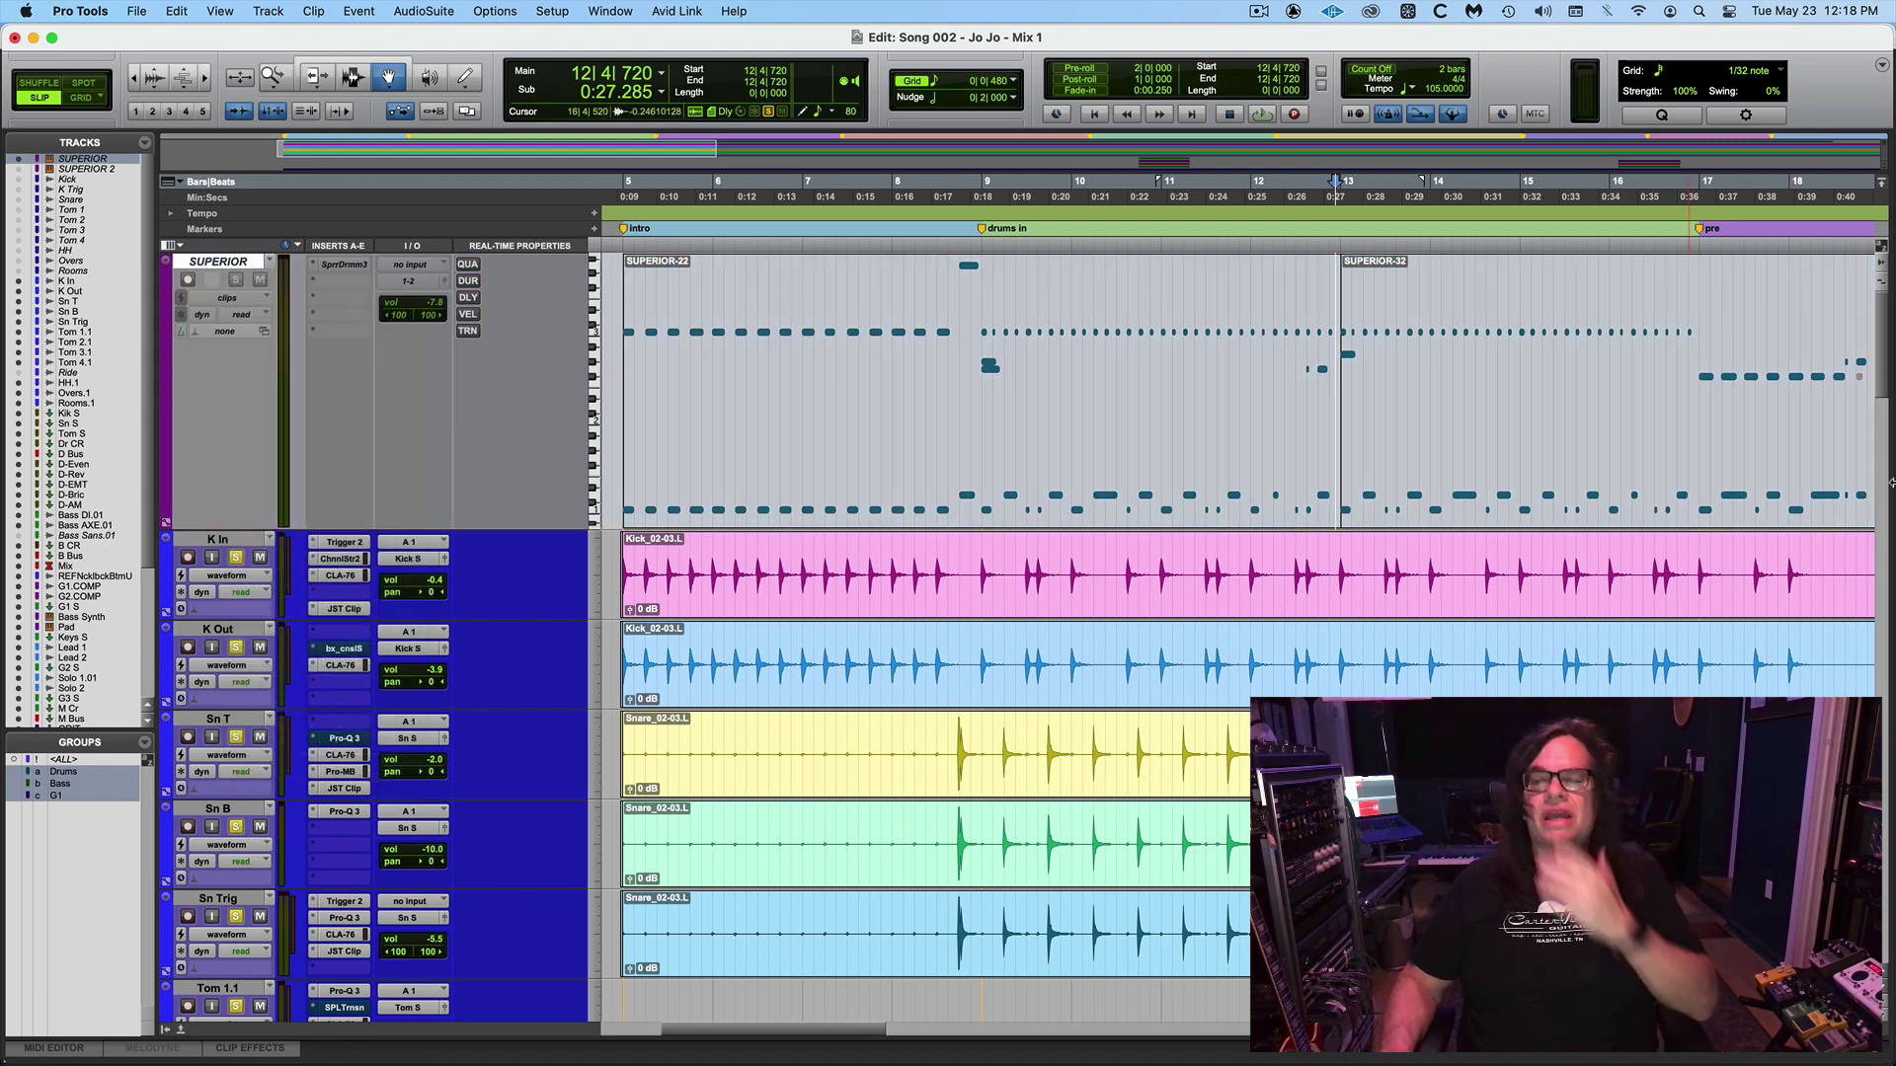
drag(1879, 392, 1879, 495)
key(alt+a)
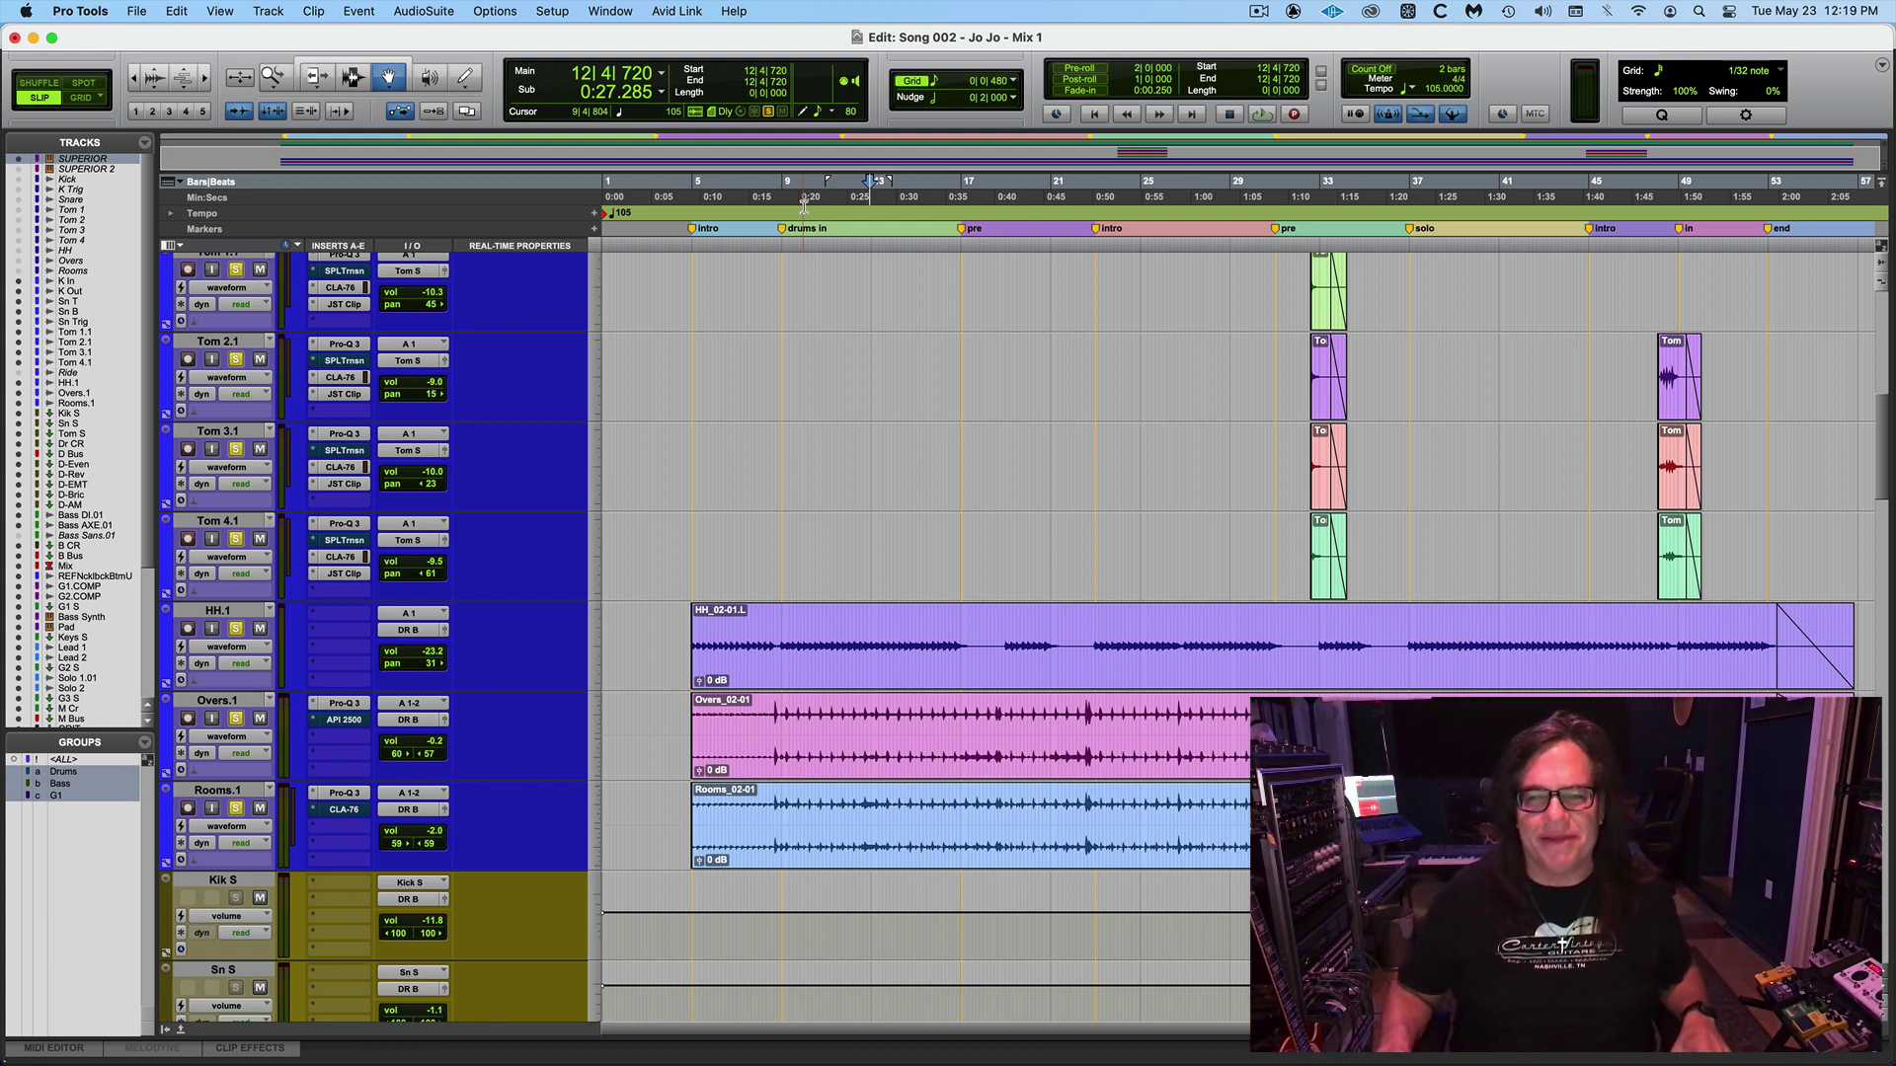
Play briefly from the pre marker, then stop.
click(962, 229)
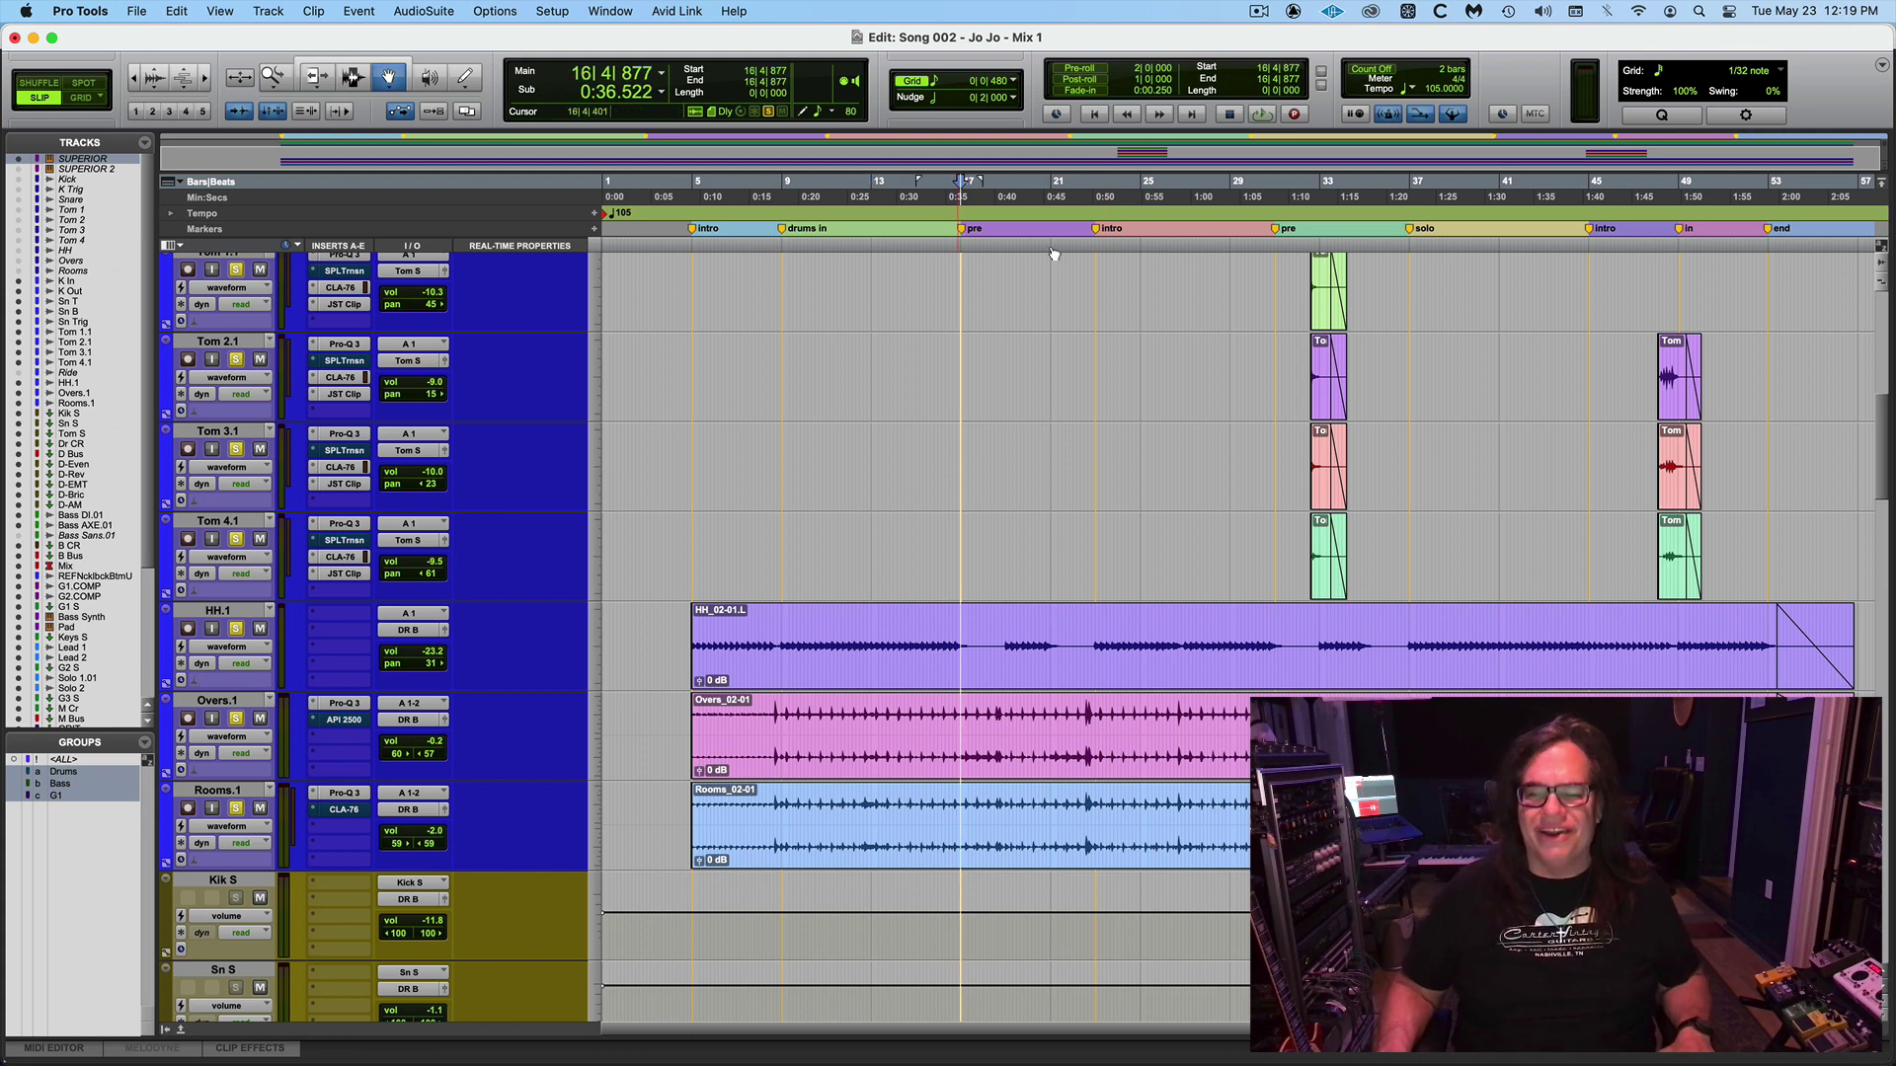
key(space)
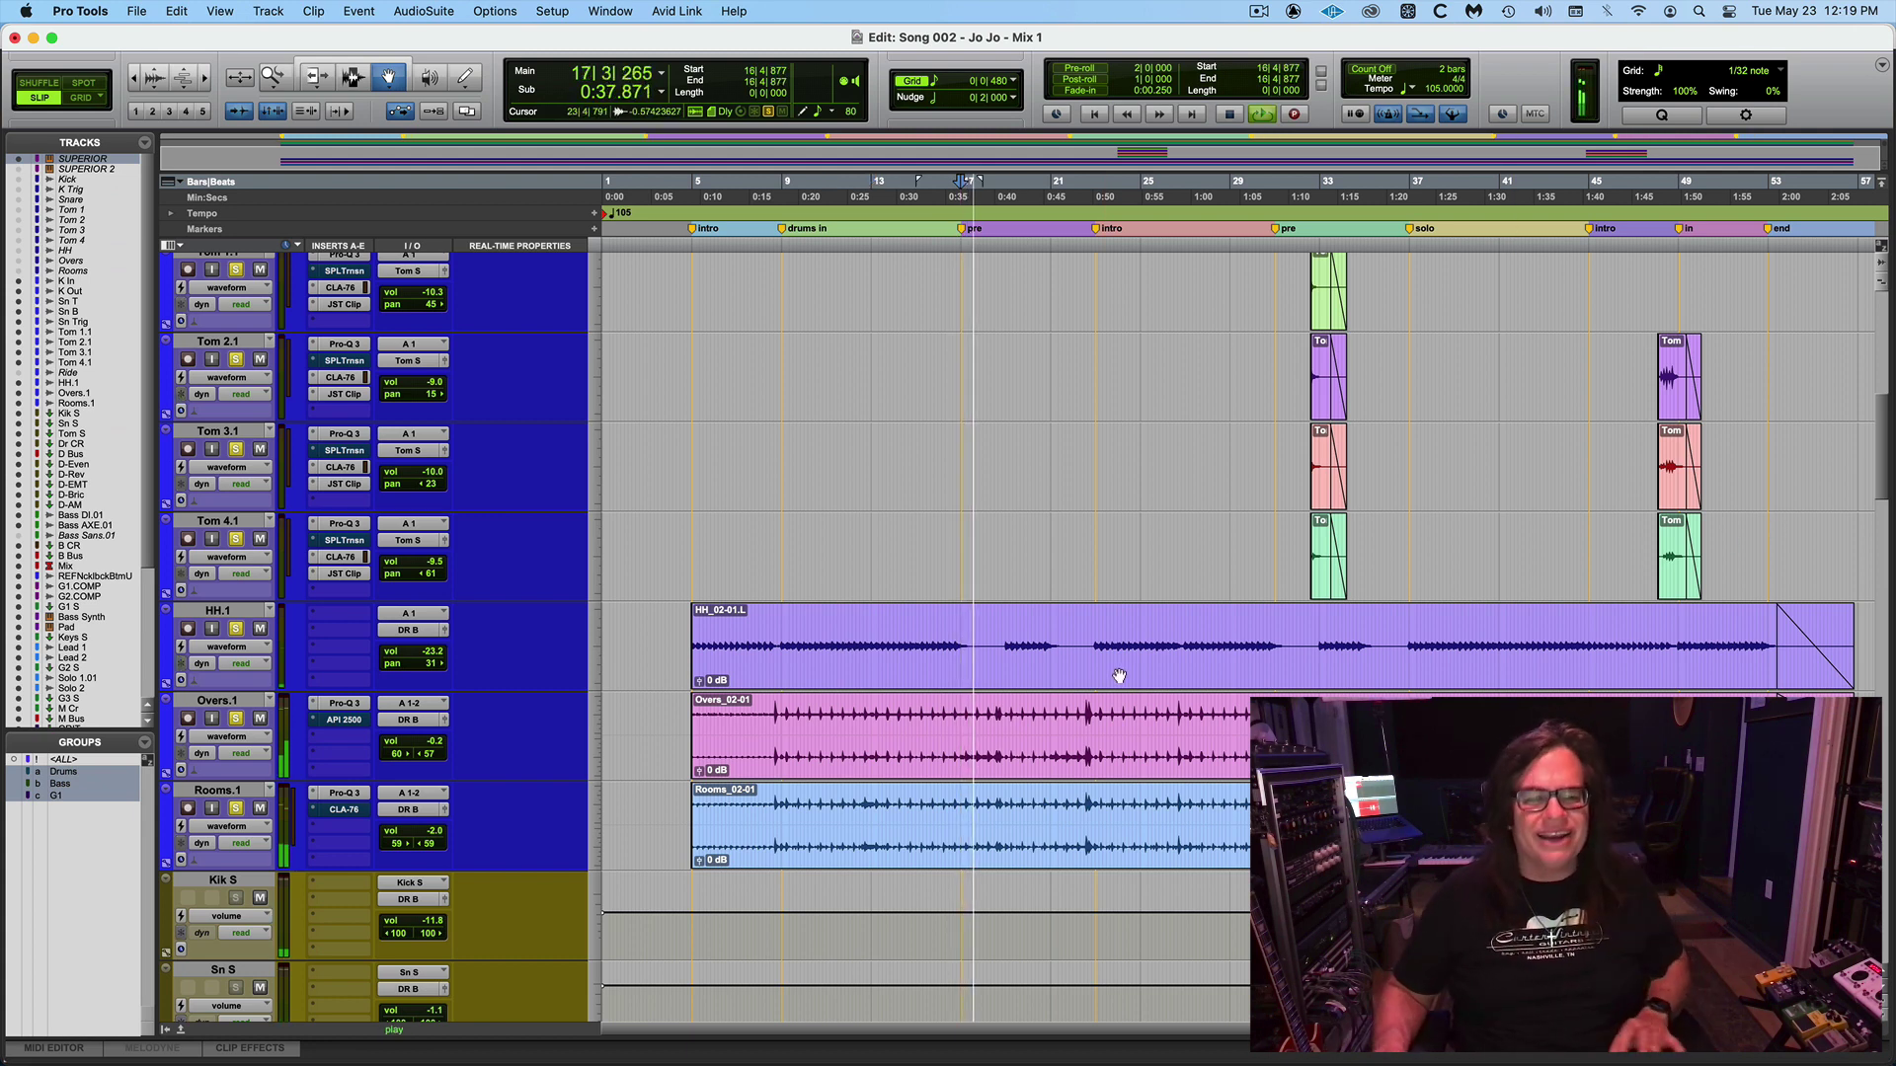
key(space)
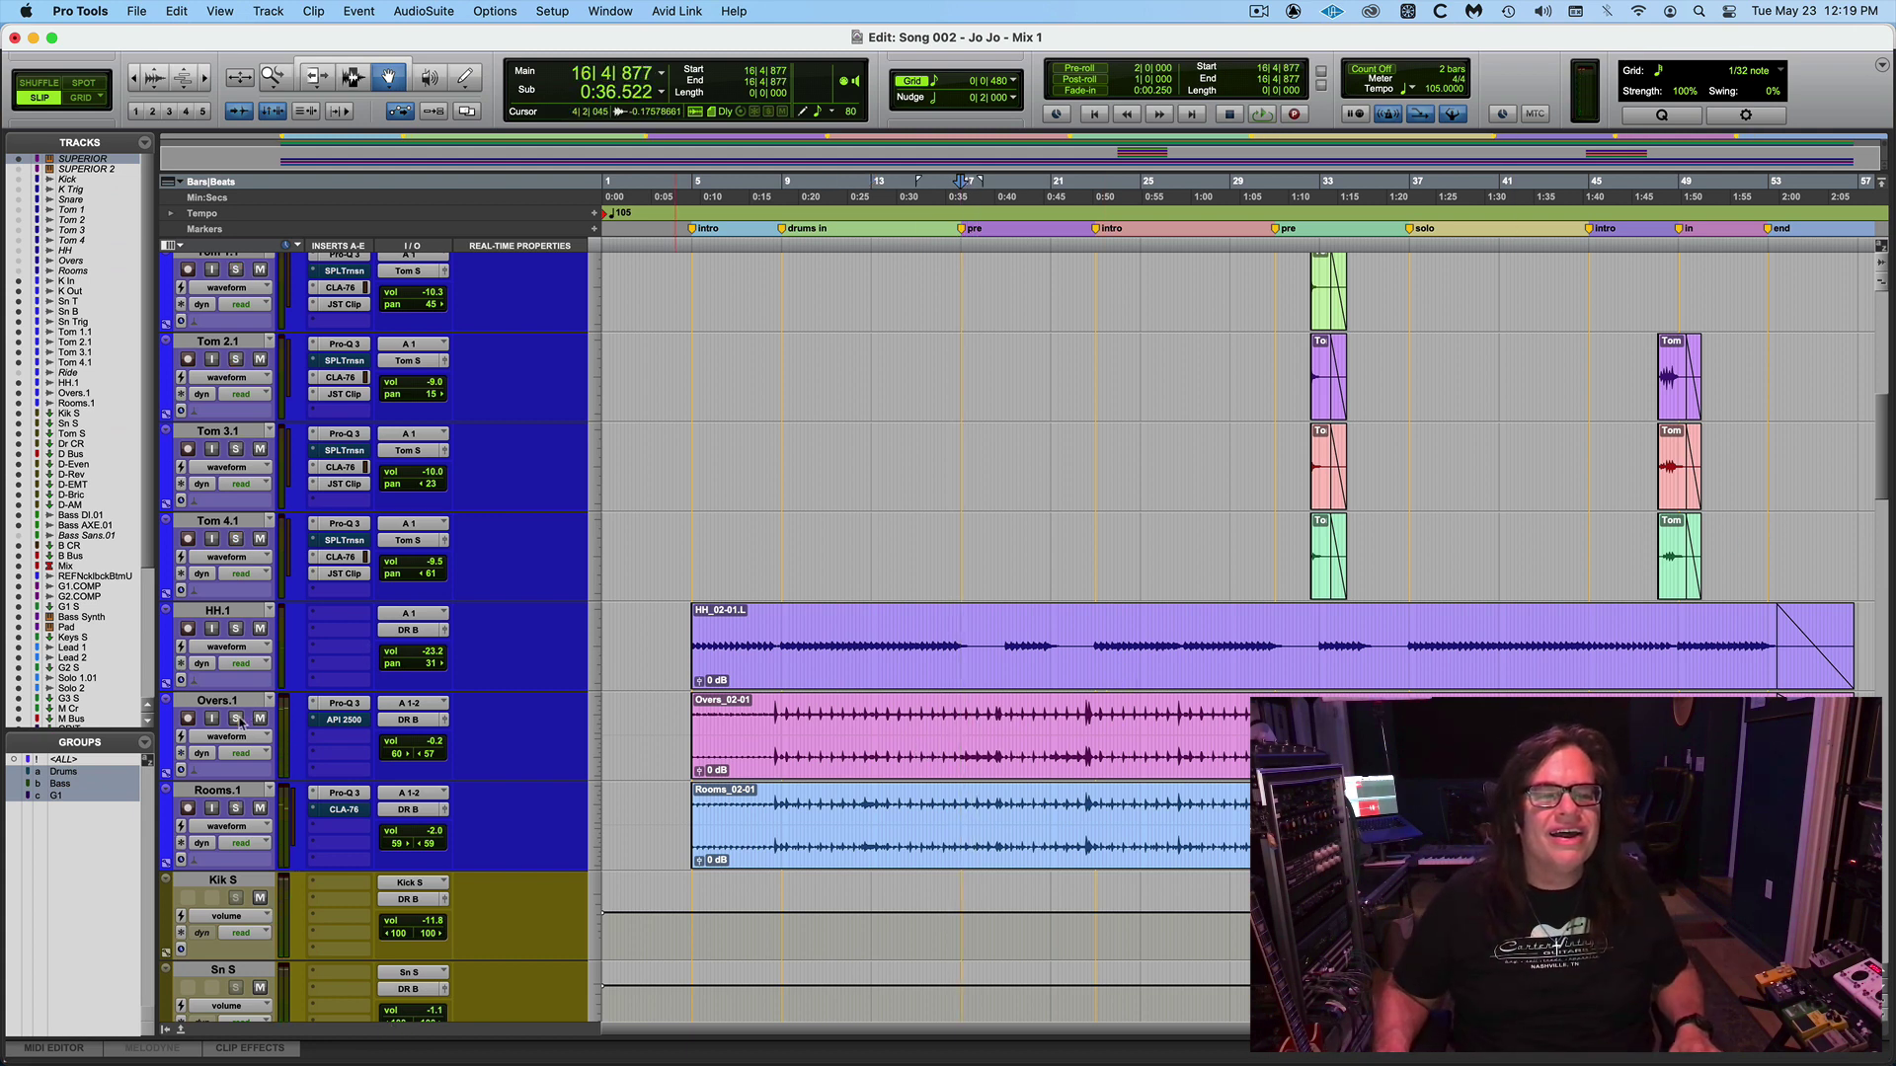
Turn on loop playback, play from the drums in marker, and show the Mix window.
key(super+shift+l)
click(775, 240)
key(space)
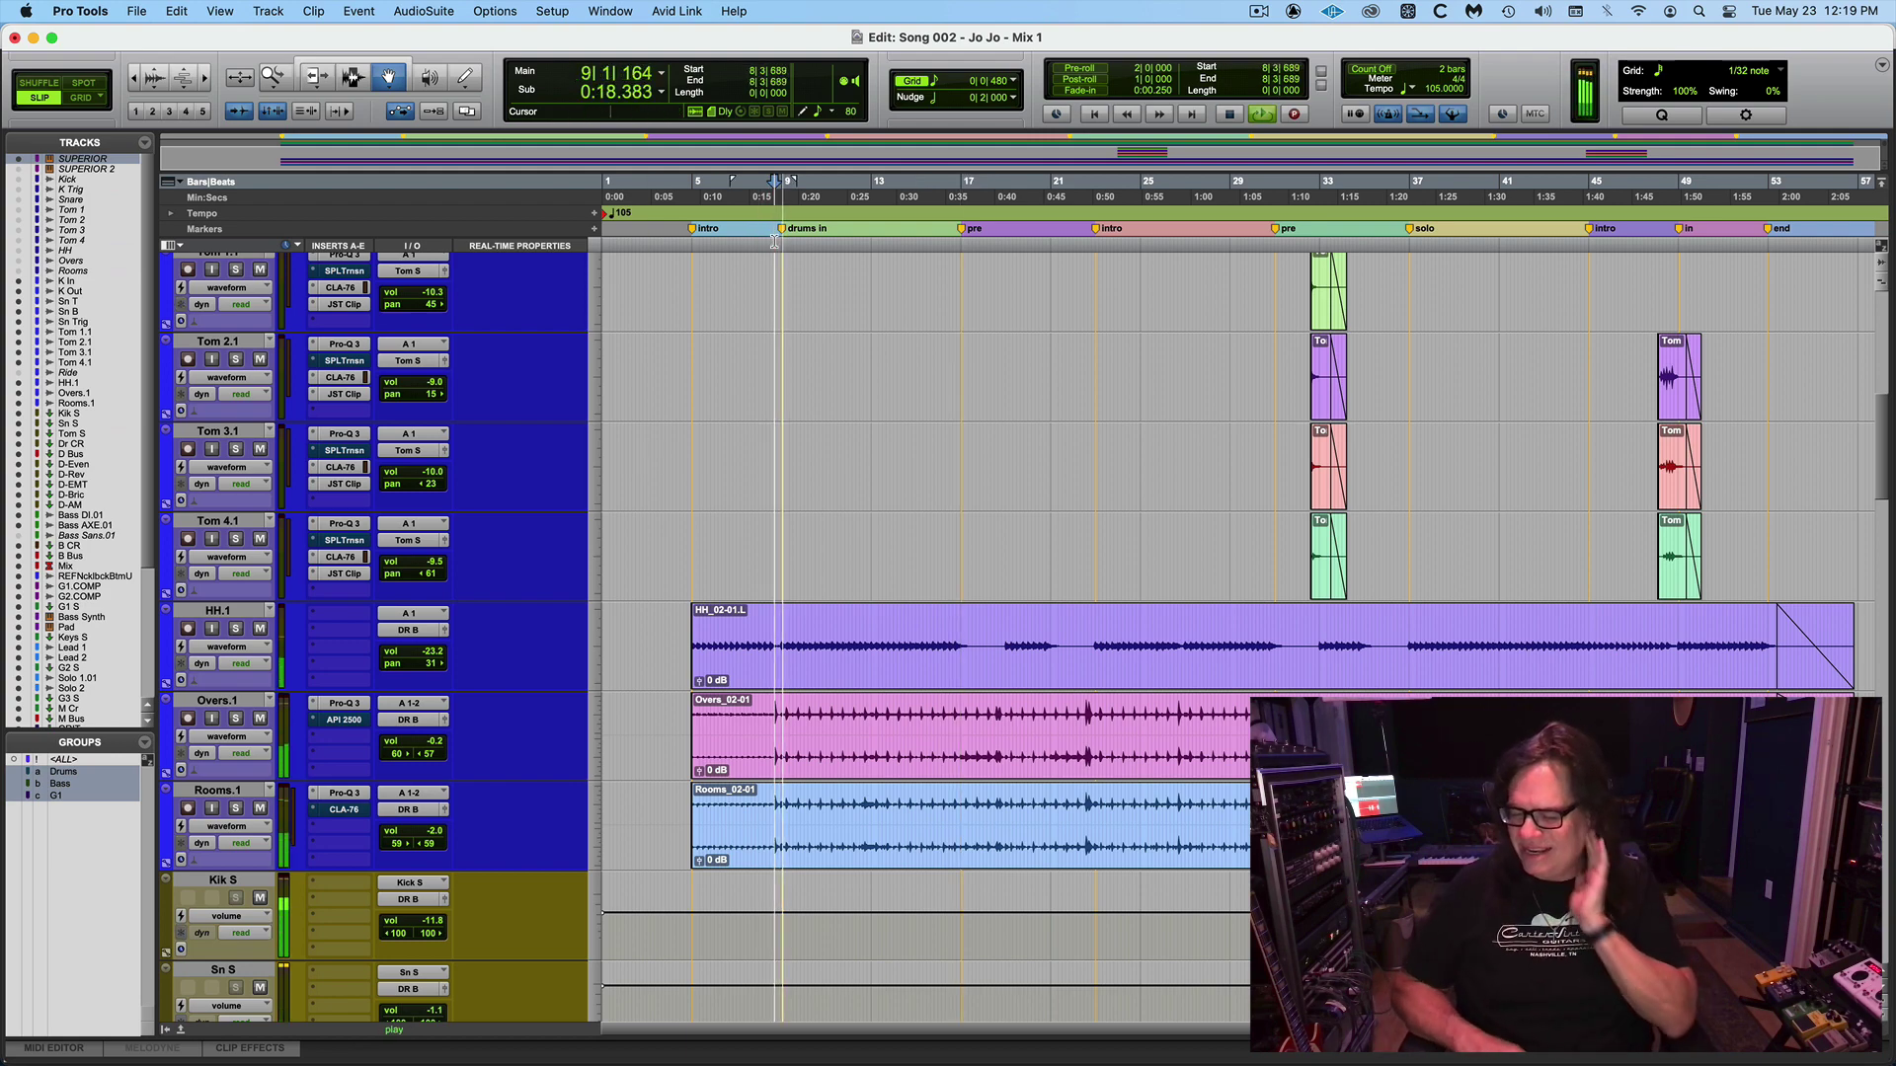
key(super+equal)
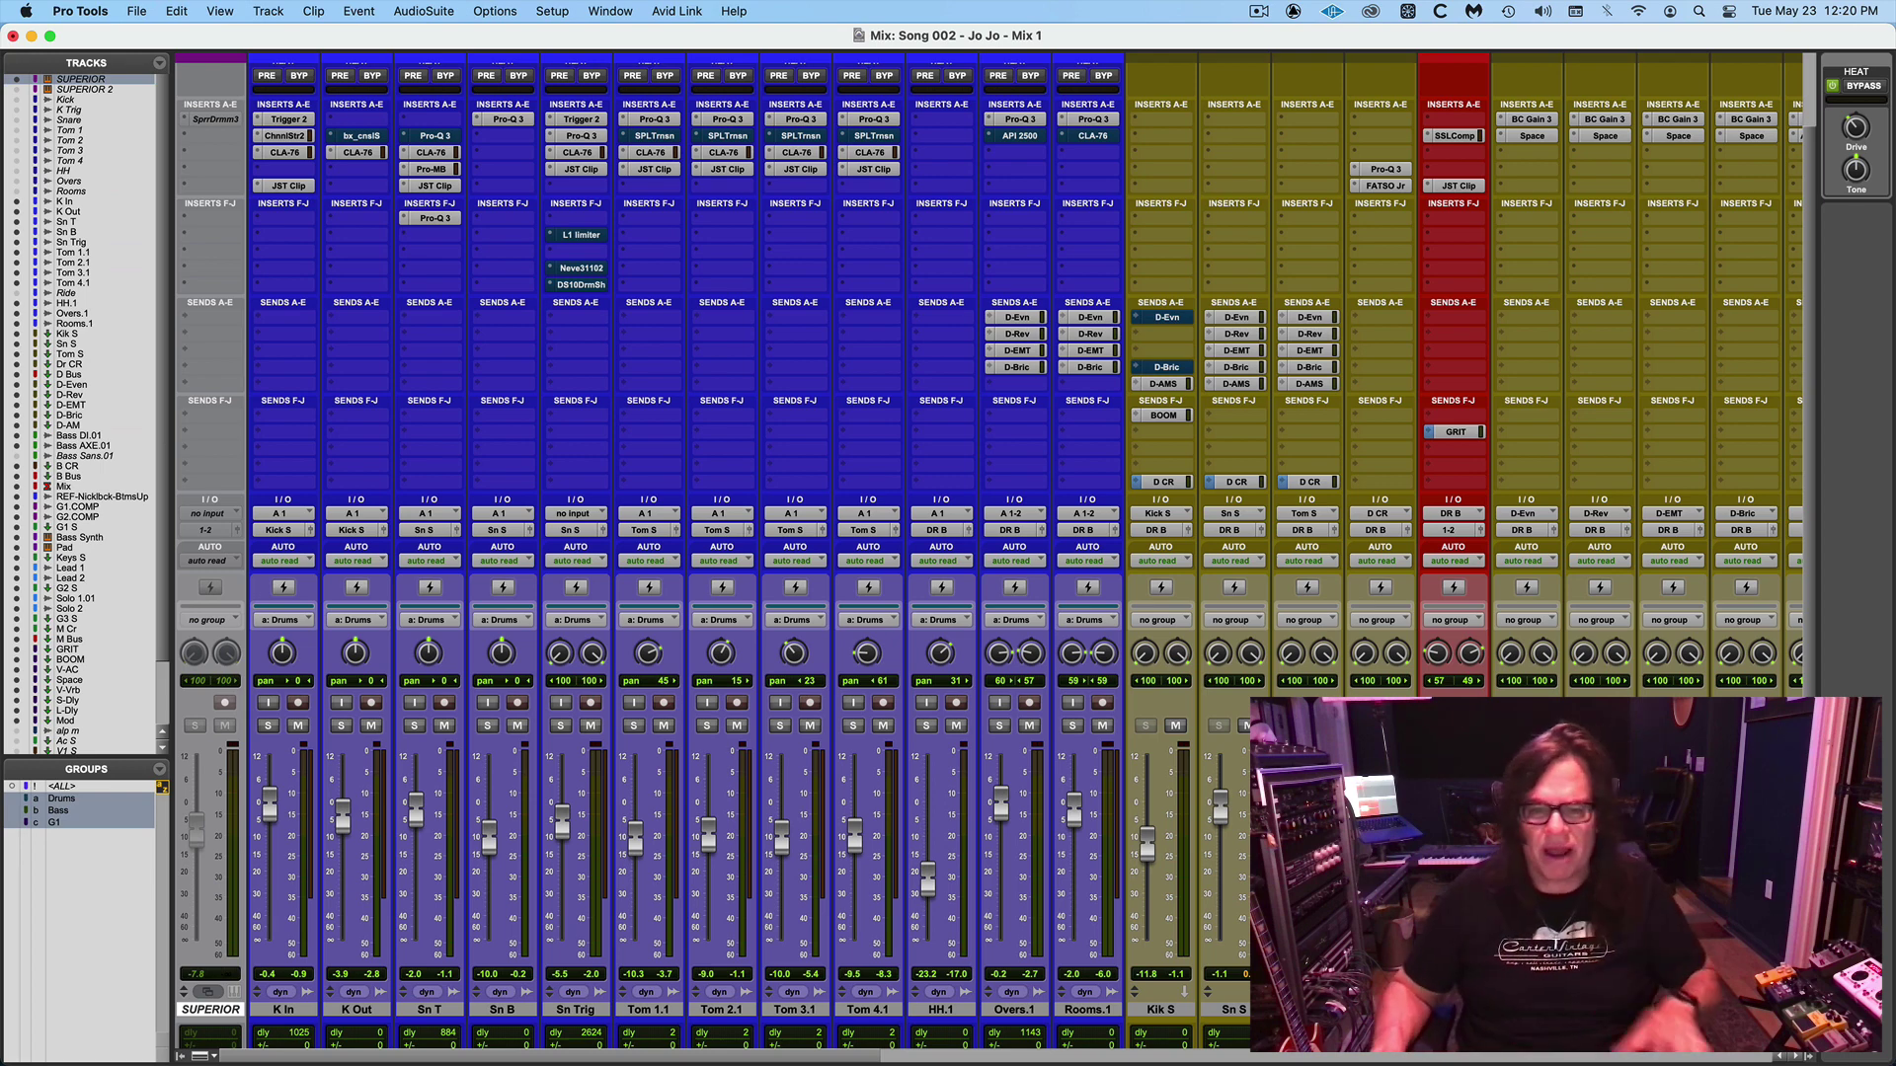
click(927, 725)
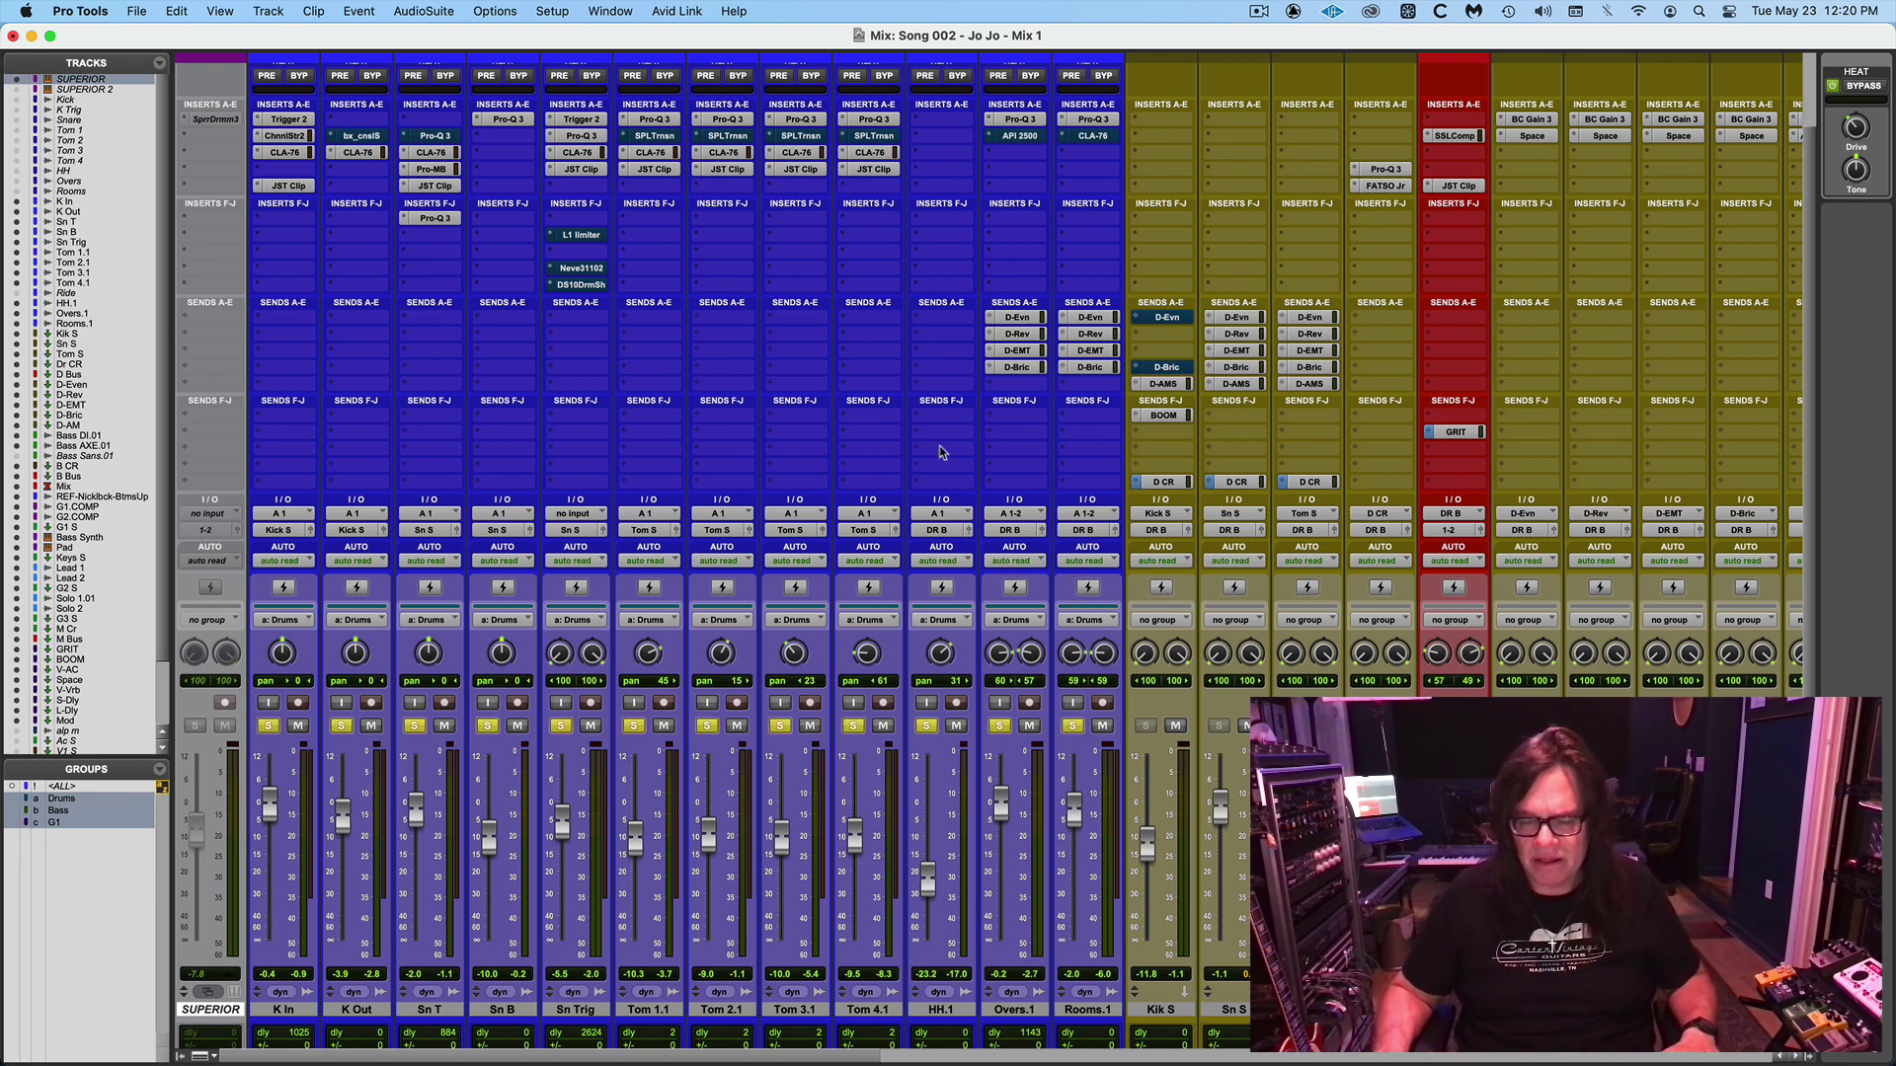
key(space)
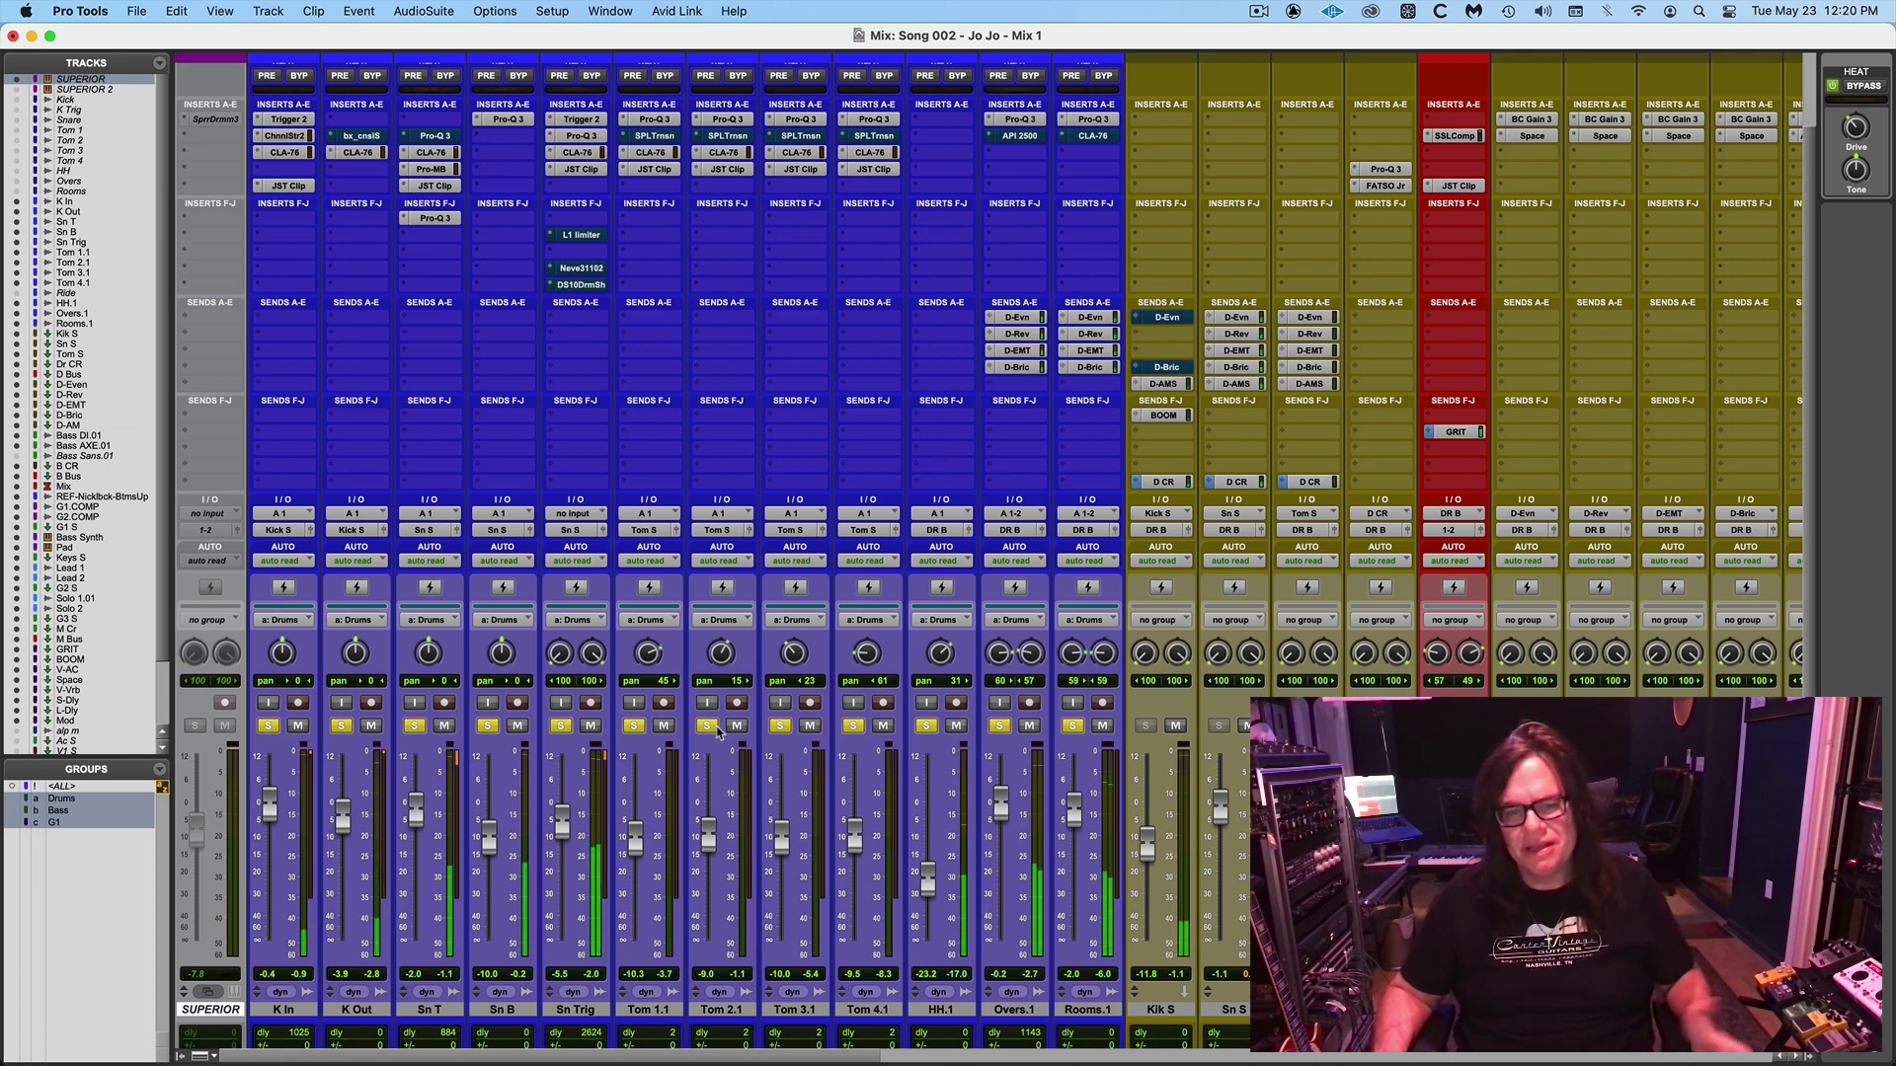
click(711, 727)
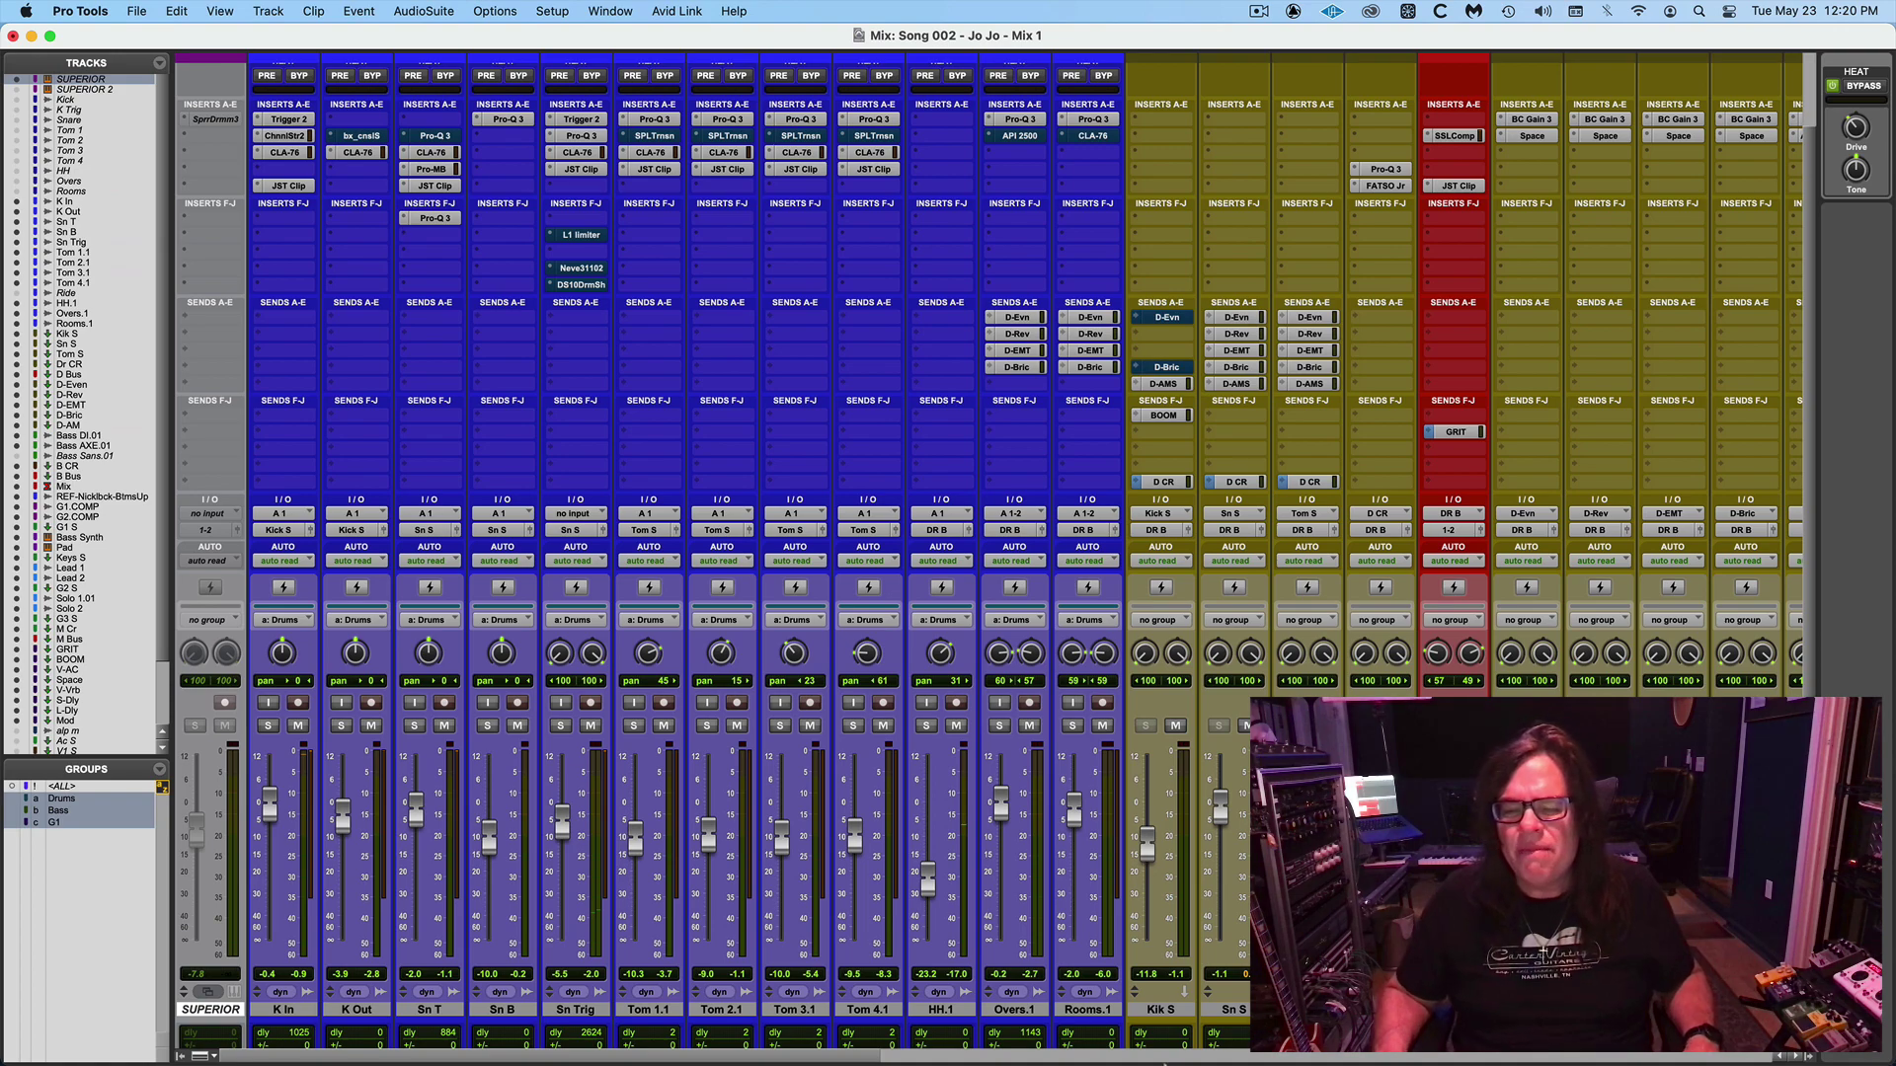
drag(867, 1062, 1037, 1063)
Scroll to the bass channels, solo Bass DI.01 and start playback.
scroll(1037, 1063, right, 2)
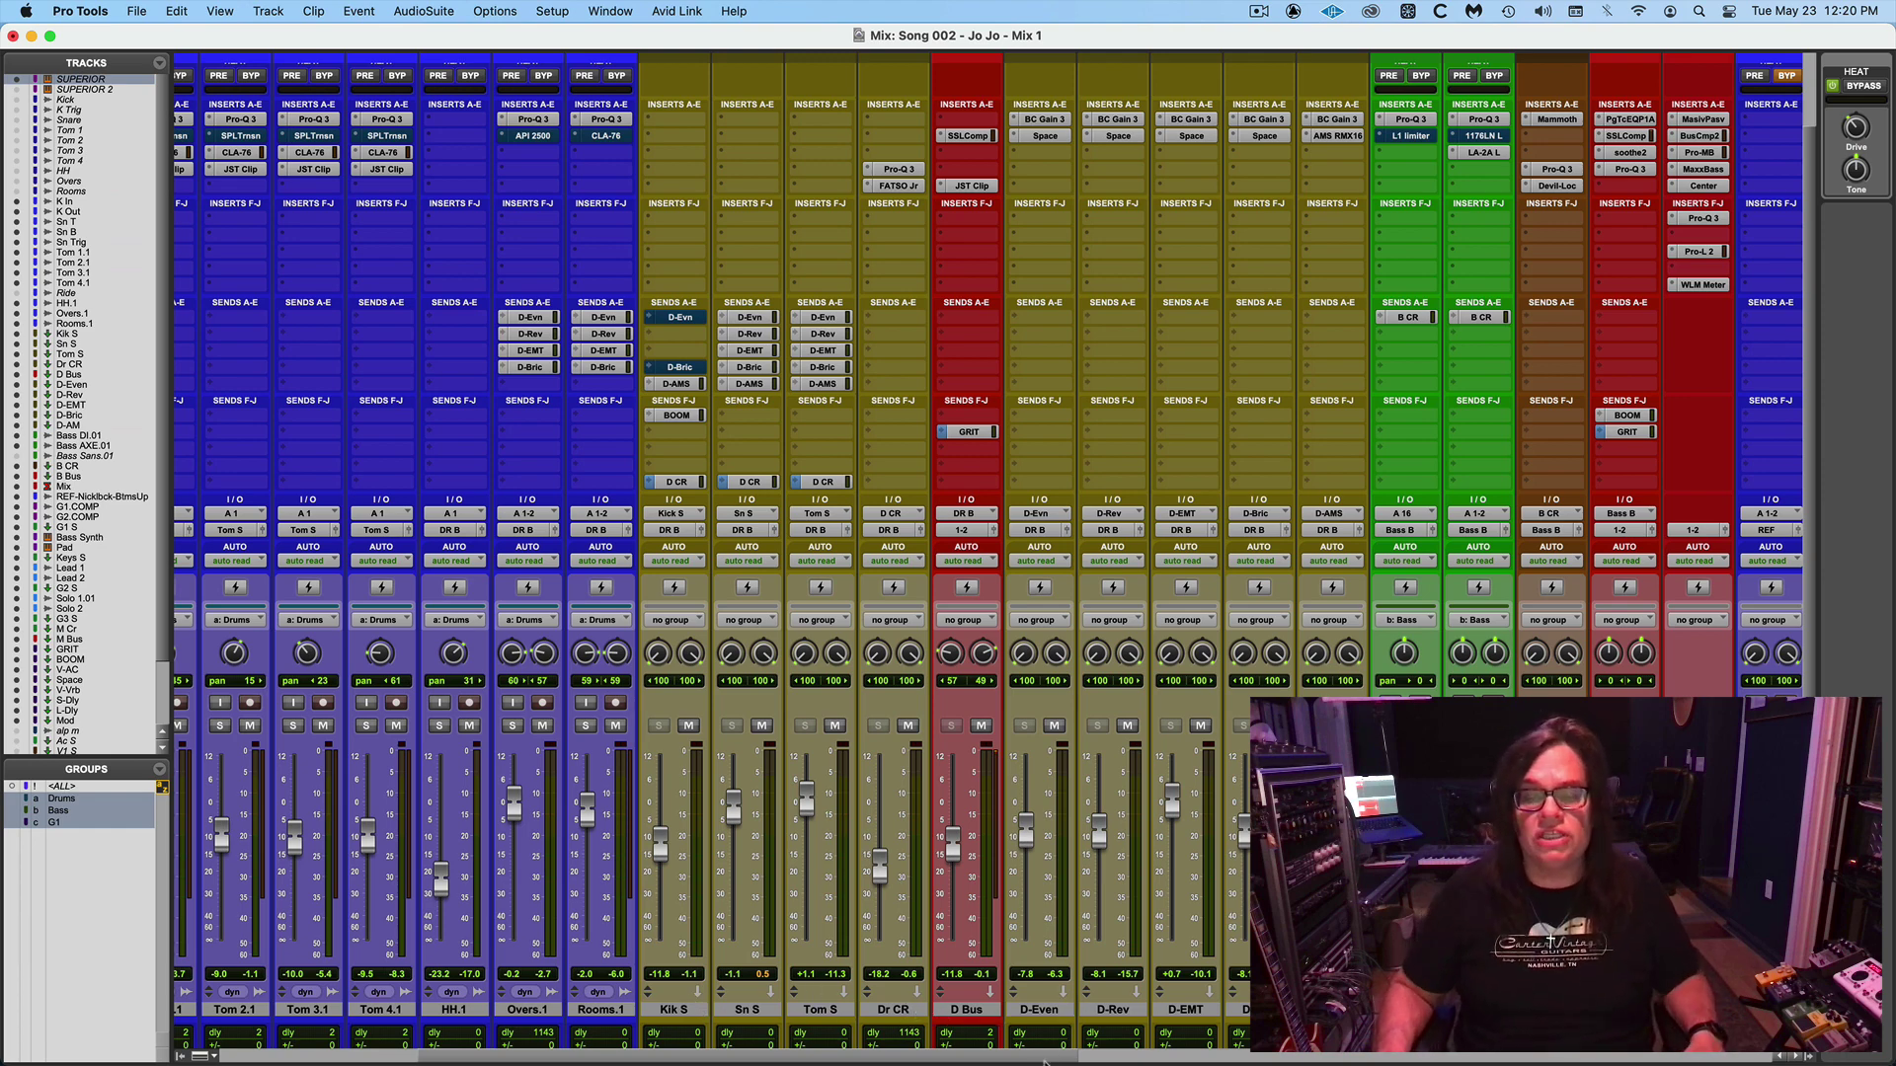
scroll(1048, 1061, right, 10)
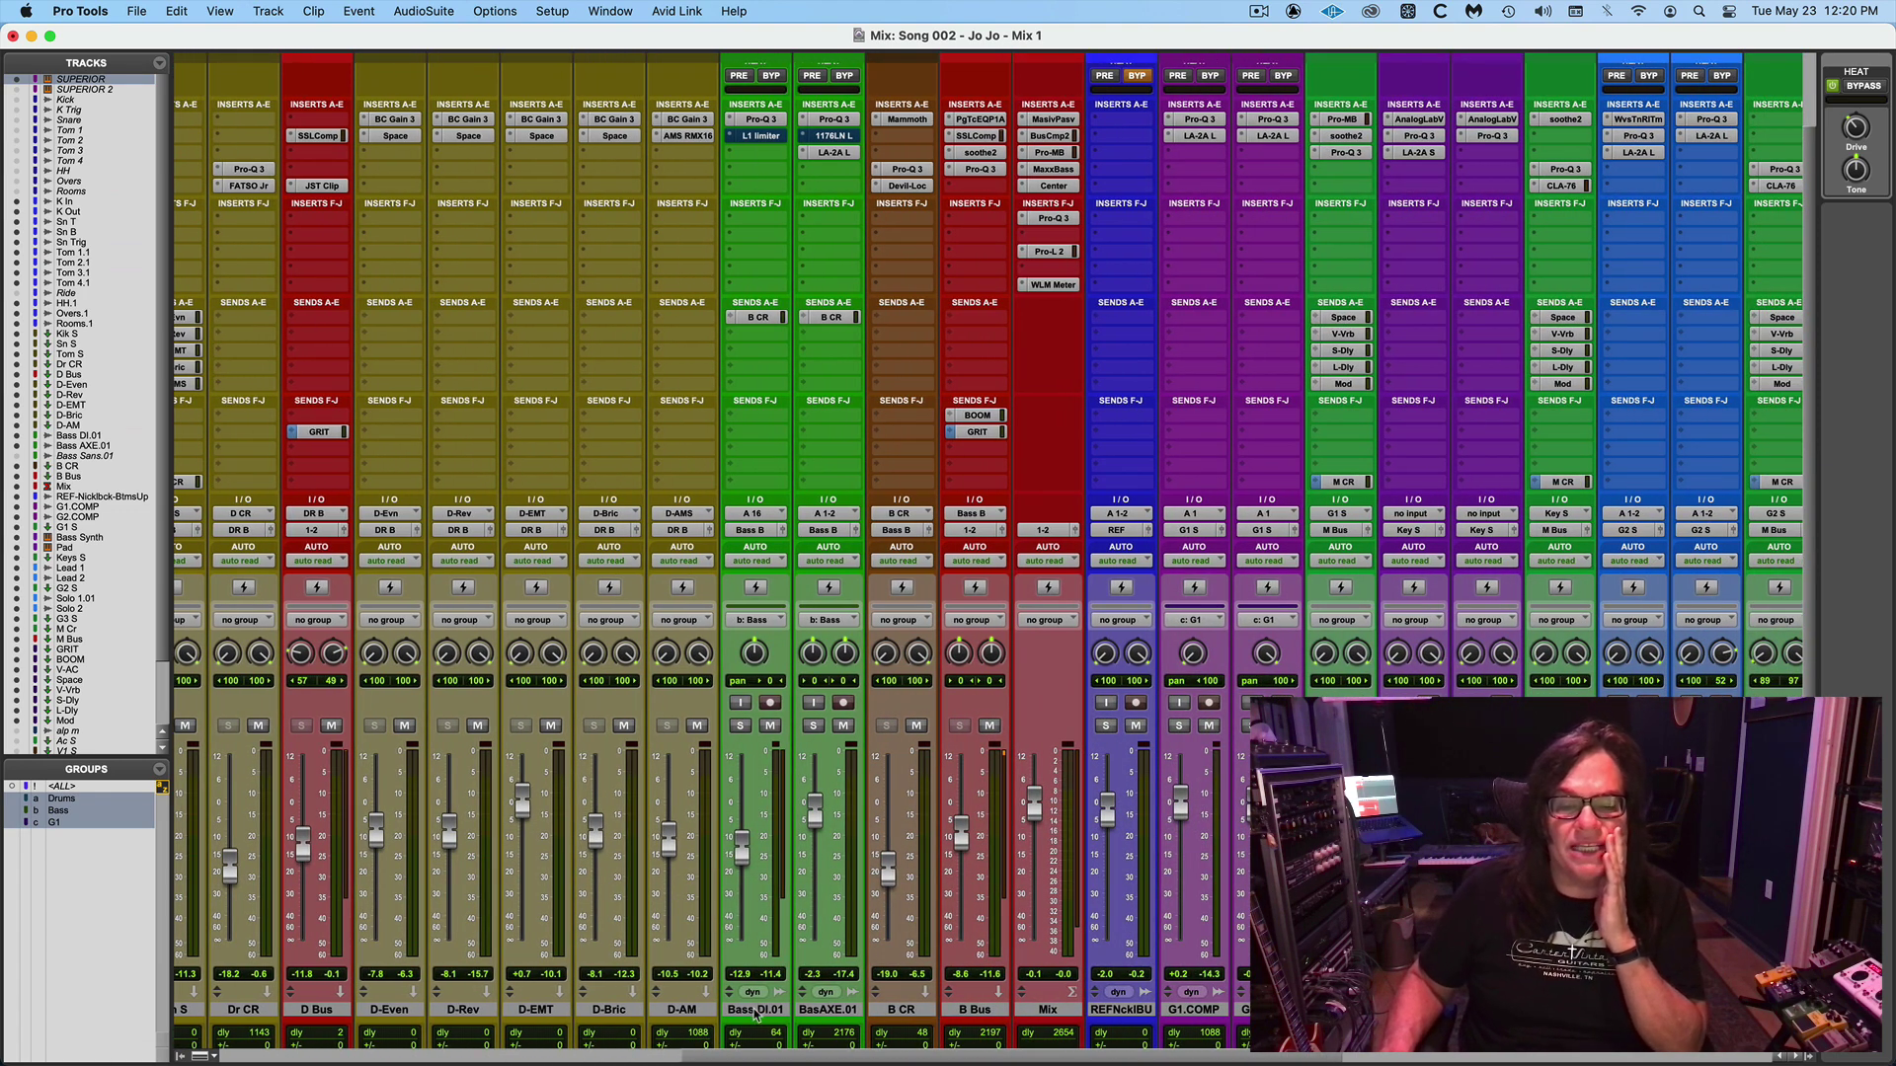
click(756, 1013)
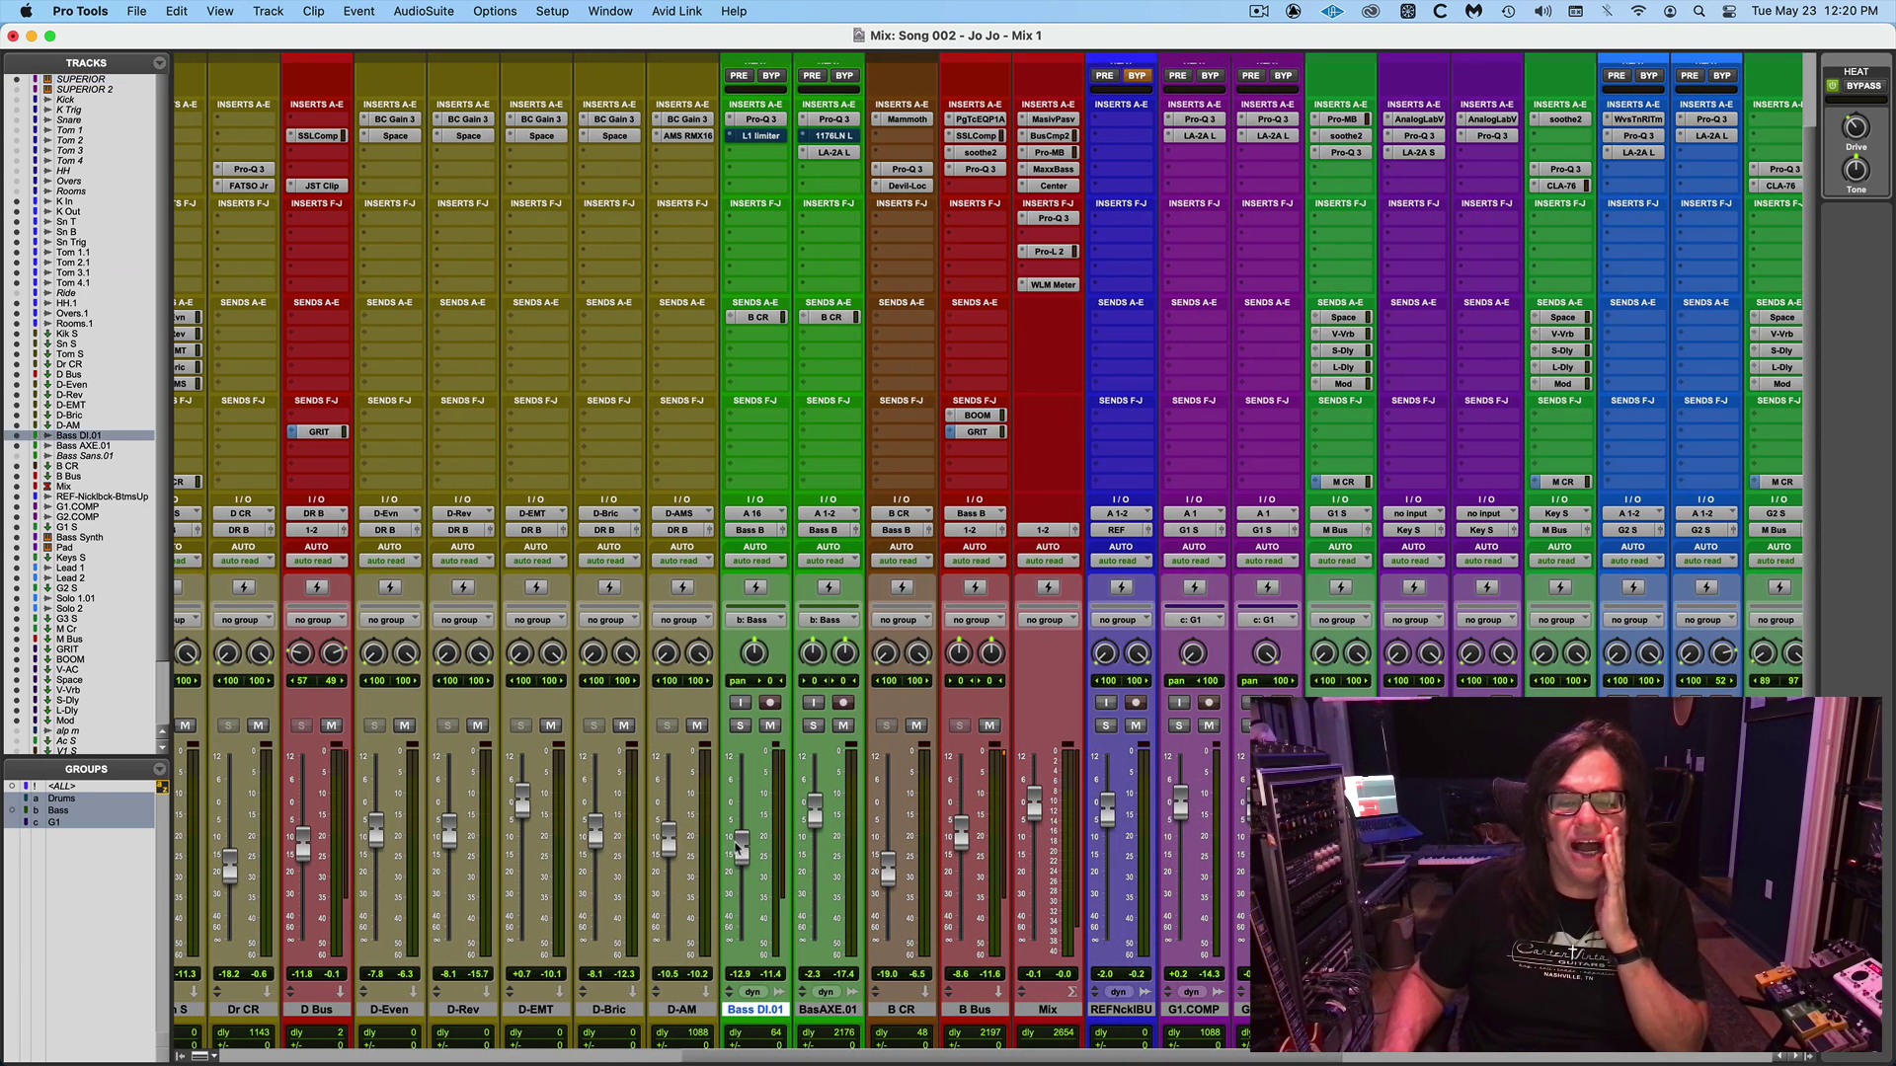
click(740, 726)
key(space)
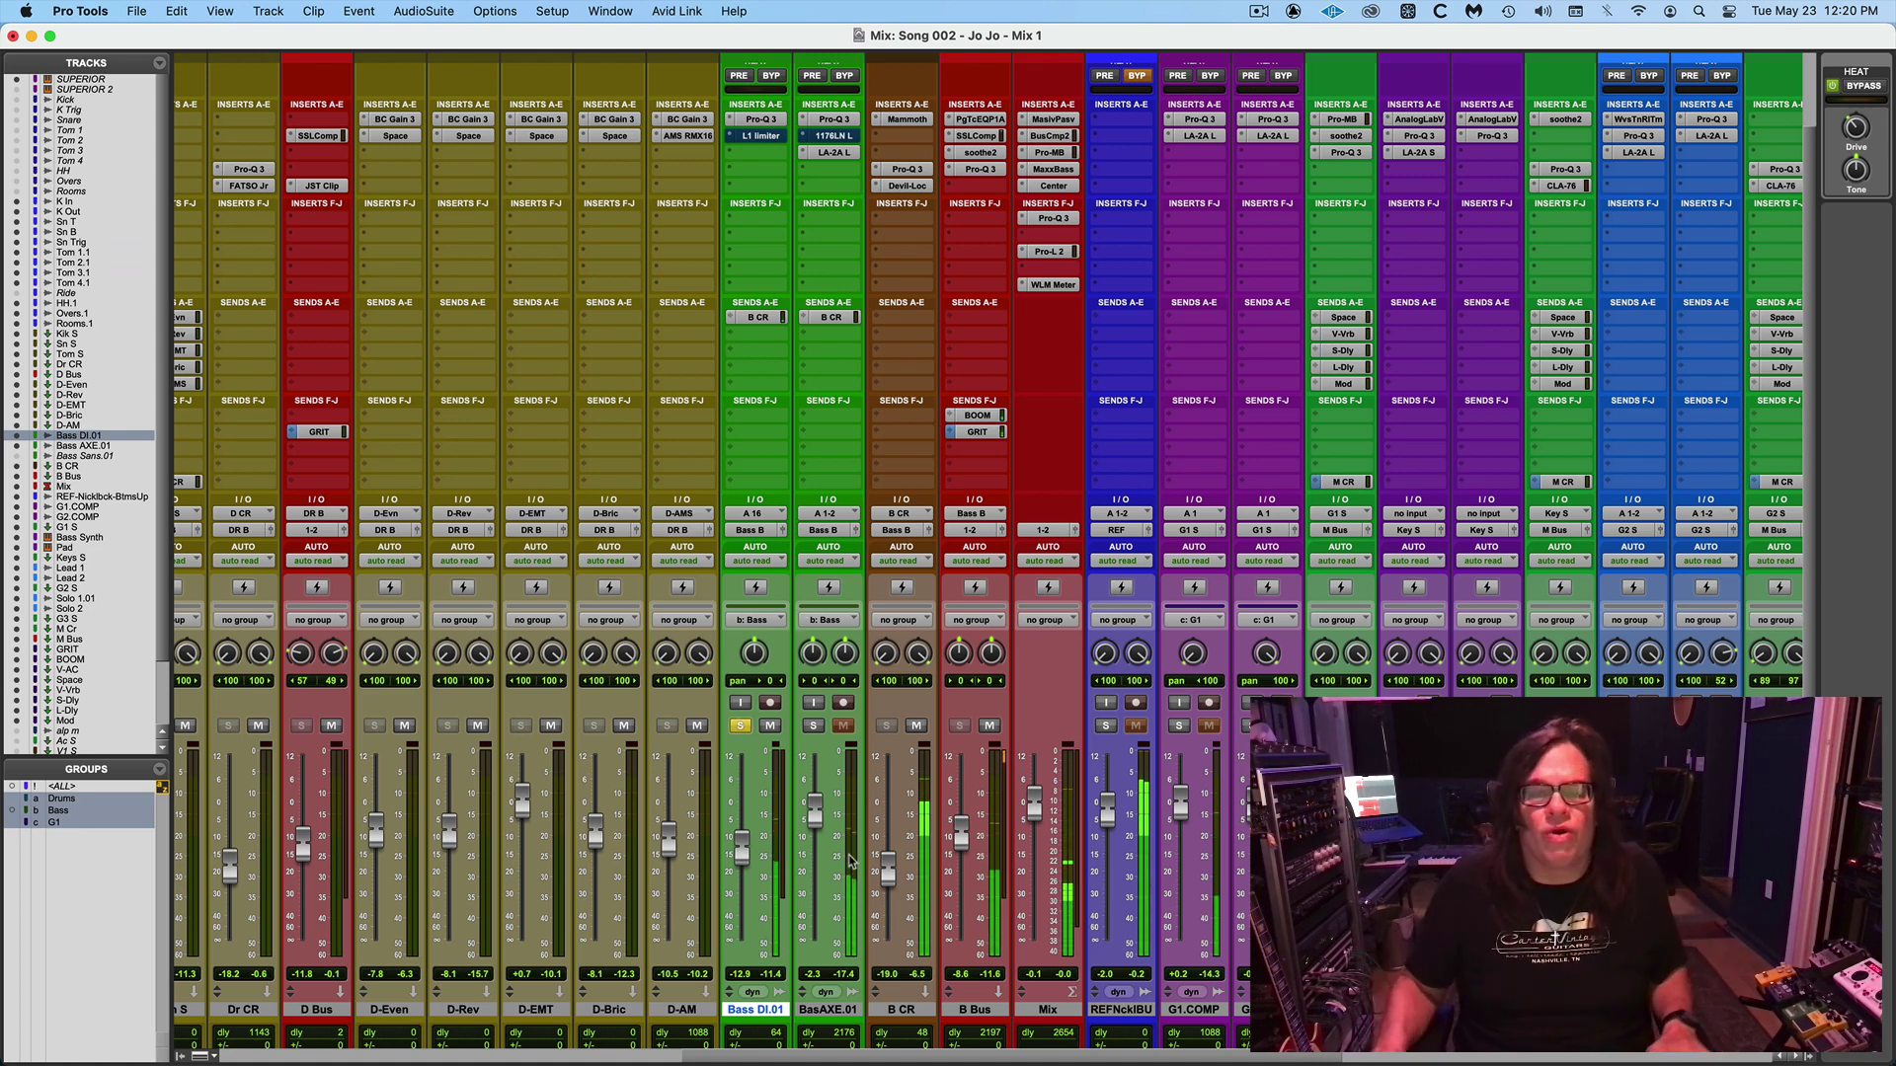
Solo BasAXE.01 together with Bass DI.01 and play only the bass tracks.
click(742, 727)
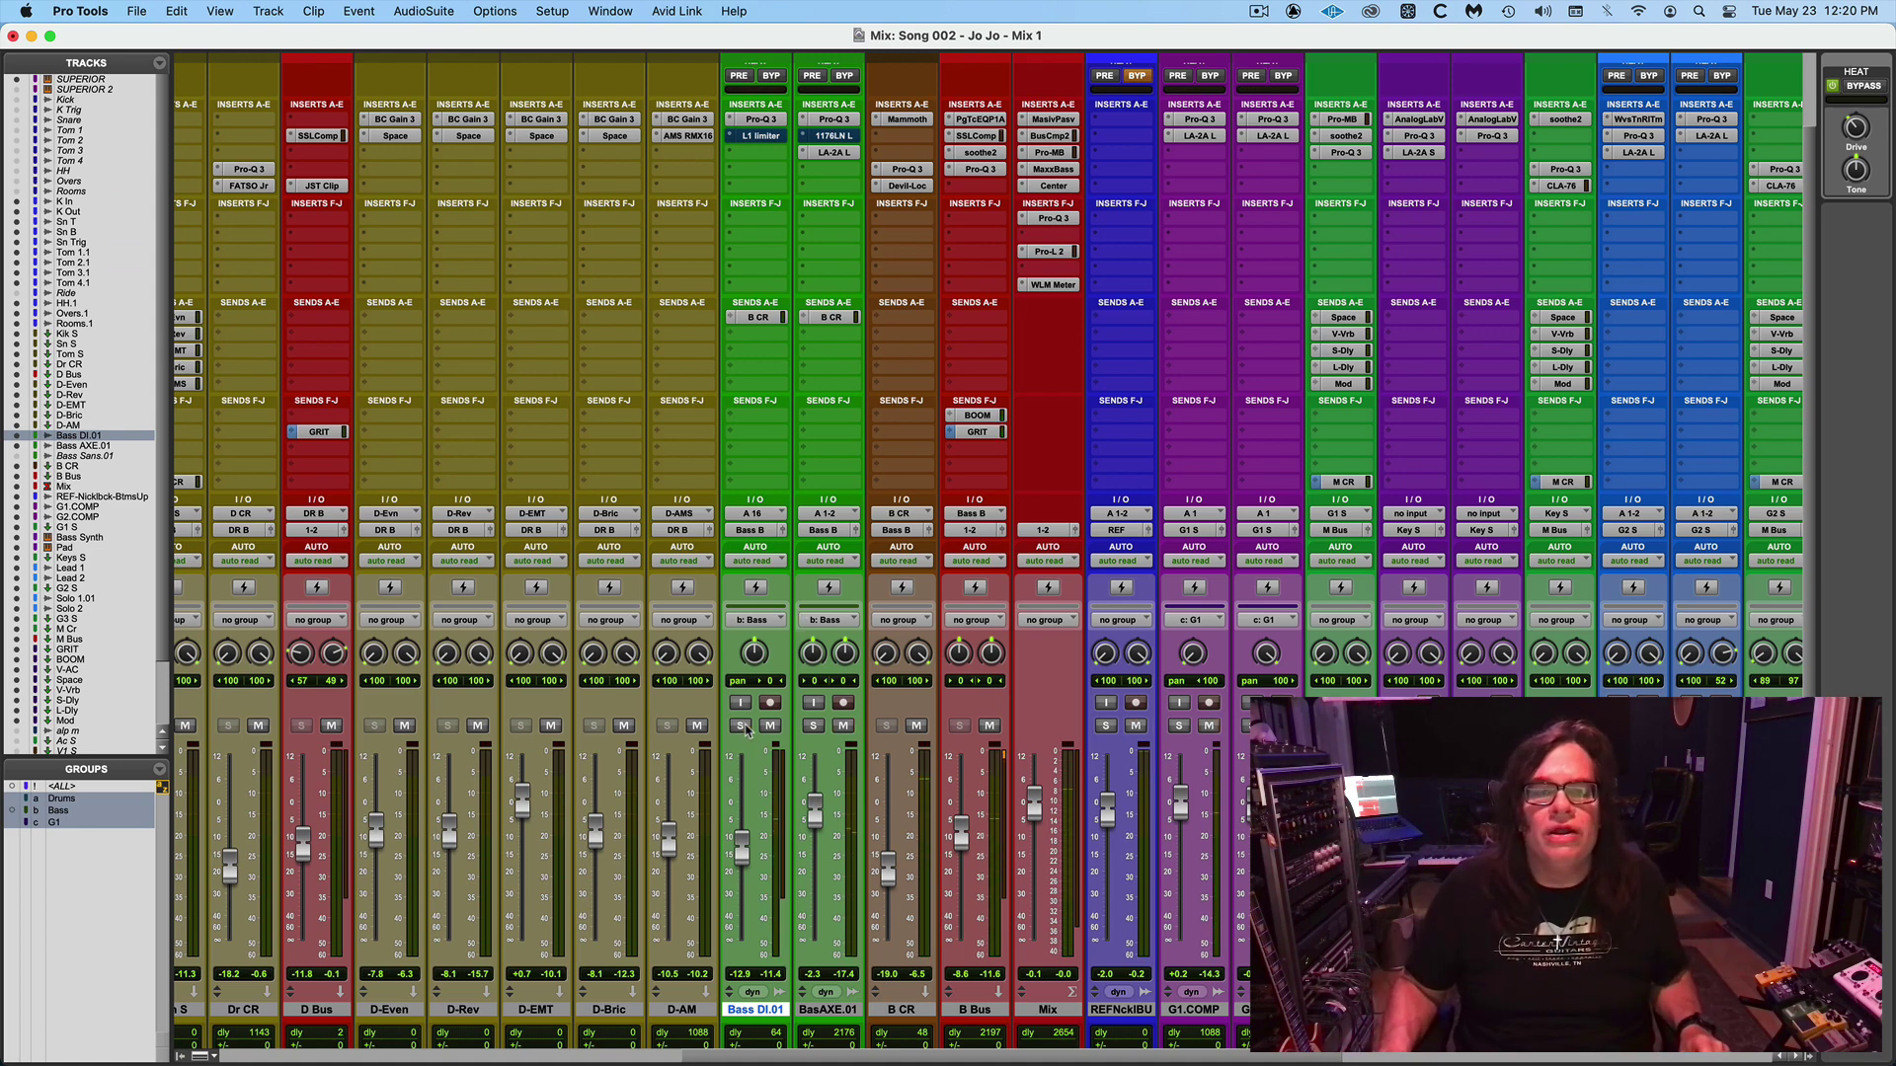
click(813, 726)
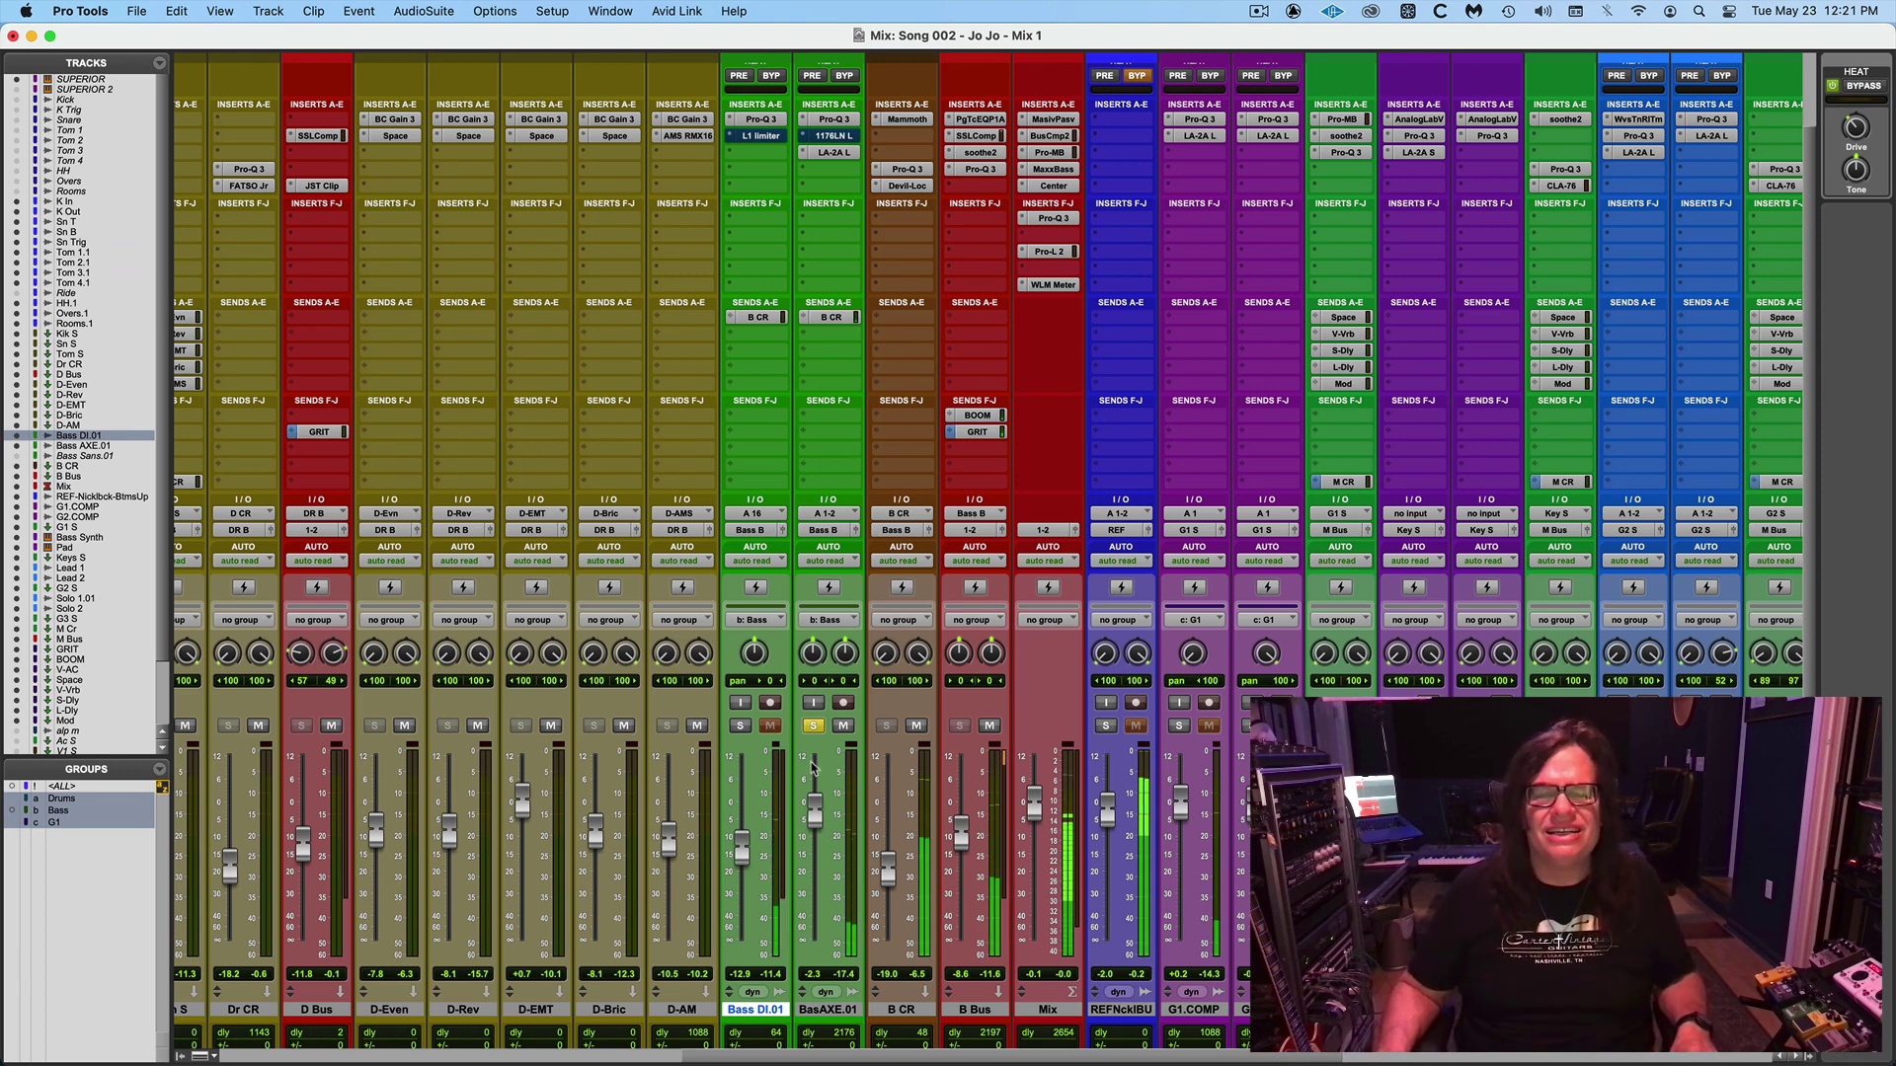
click(740, 727)
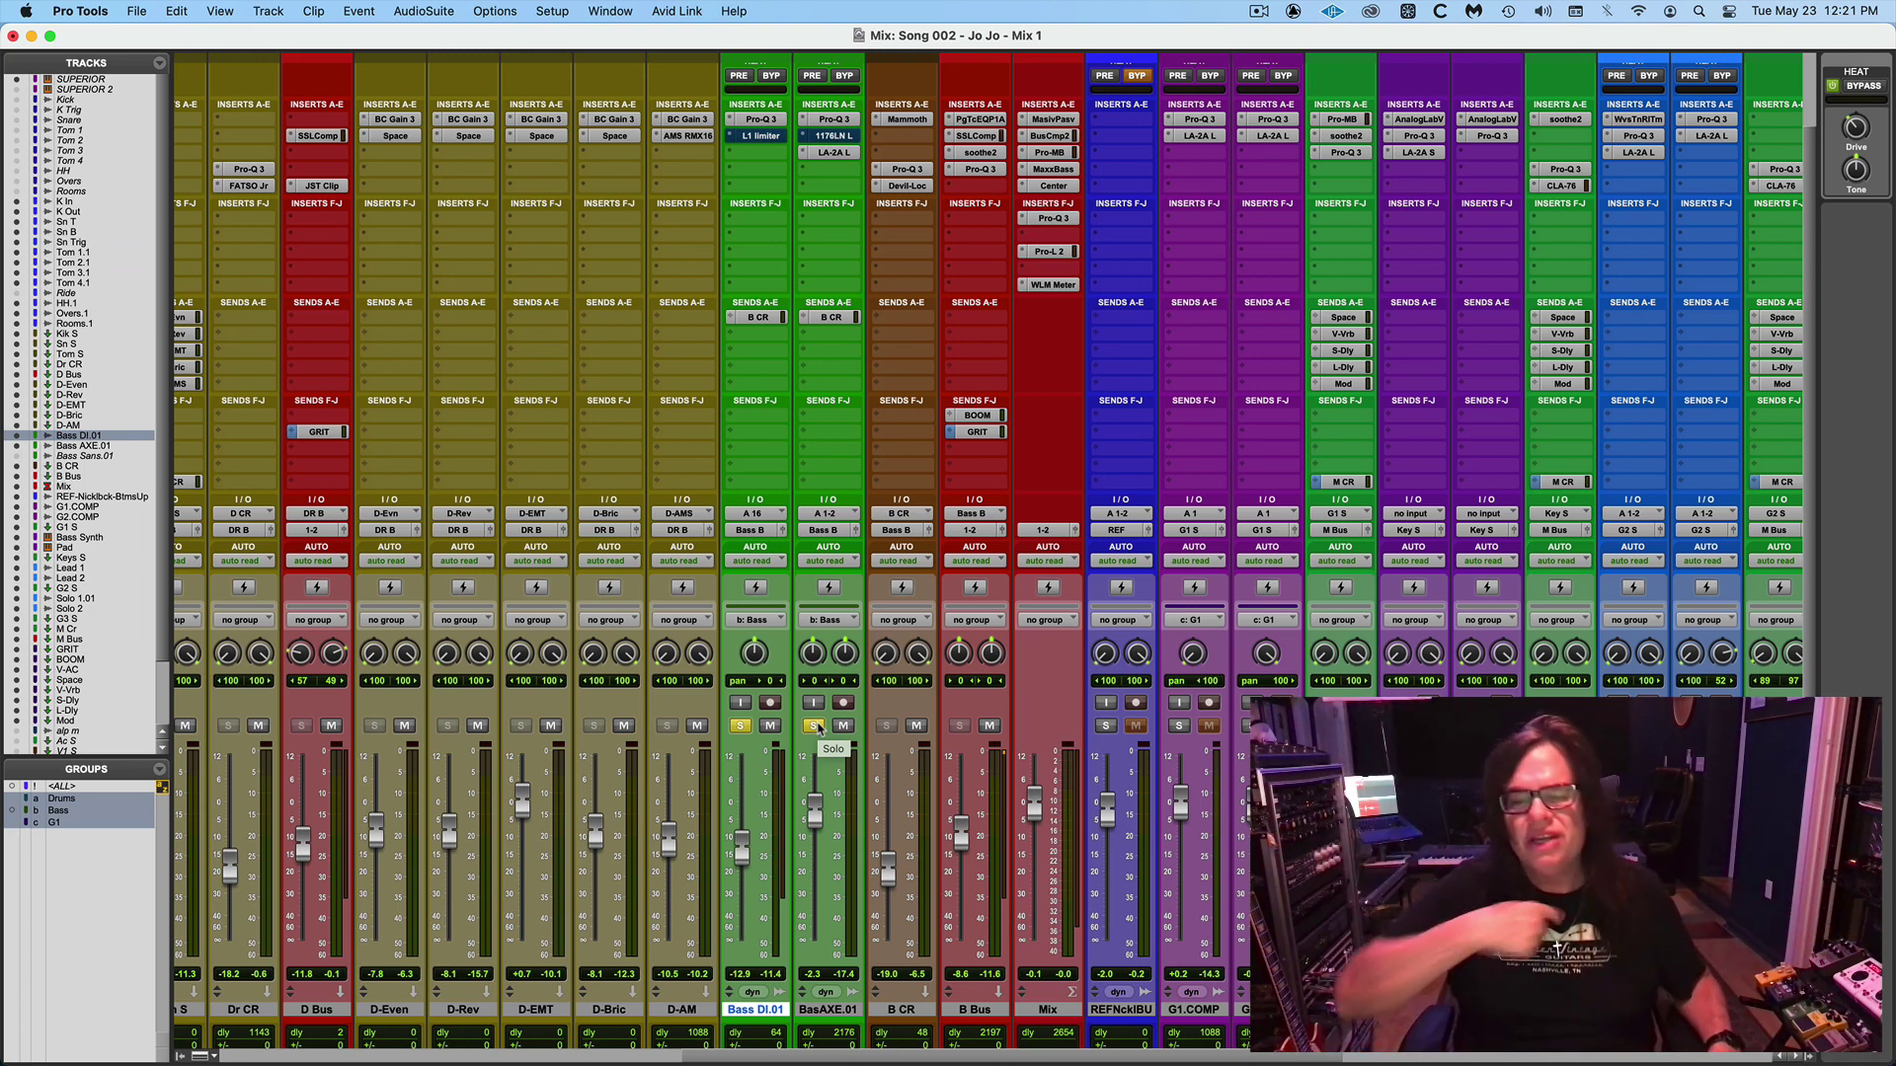
key(space)
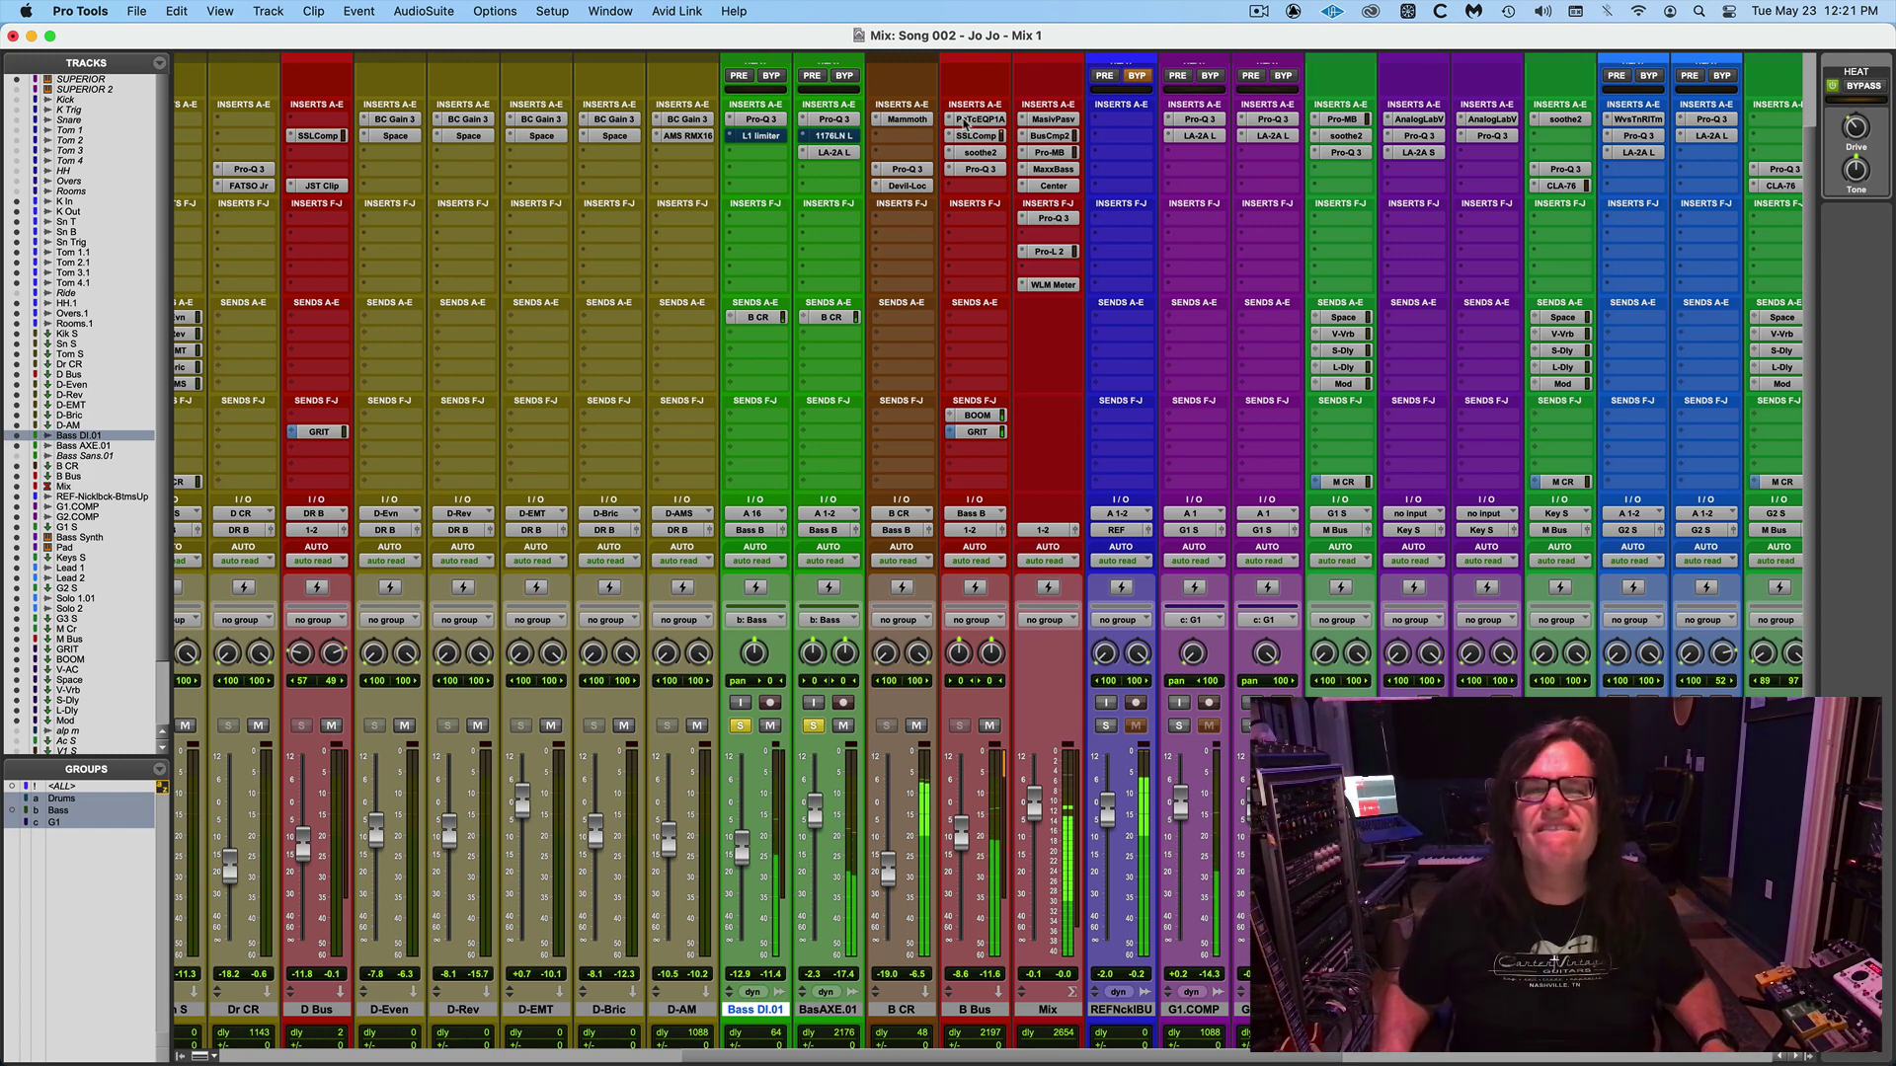
Review the B Bus EQ, SSLComp, soothe2 and Pro-Q 3 inserts, then un-solo the bass tracks.
click(958, 121)
click(965, 136)
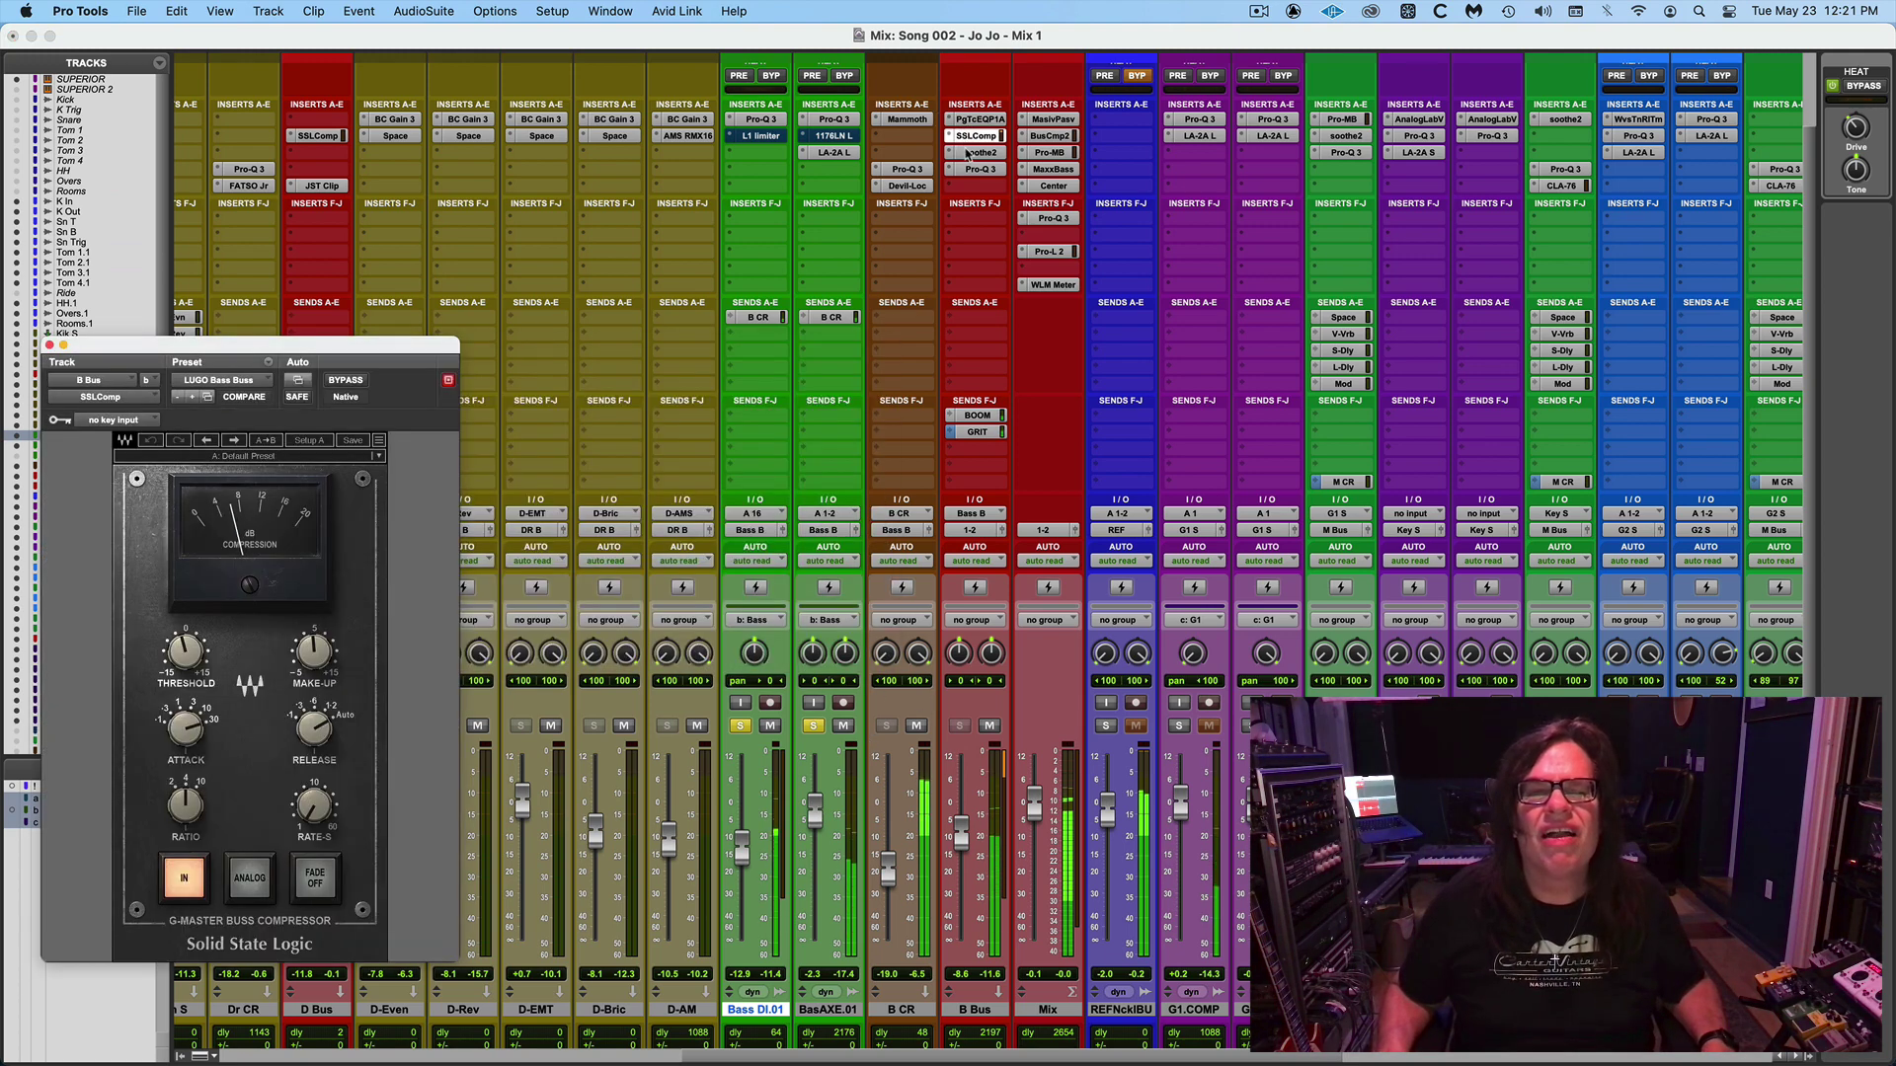
click(973, 153)
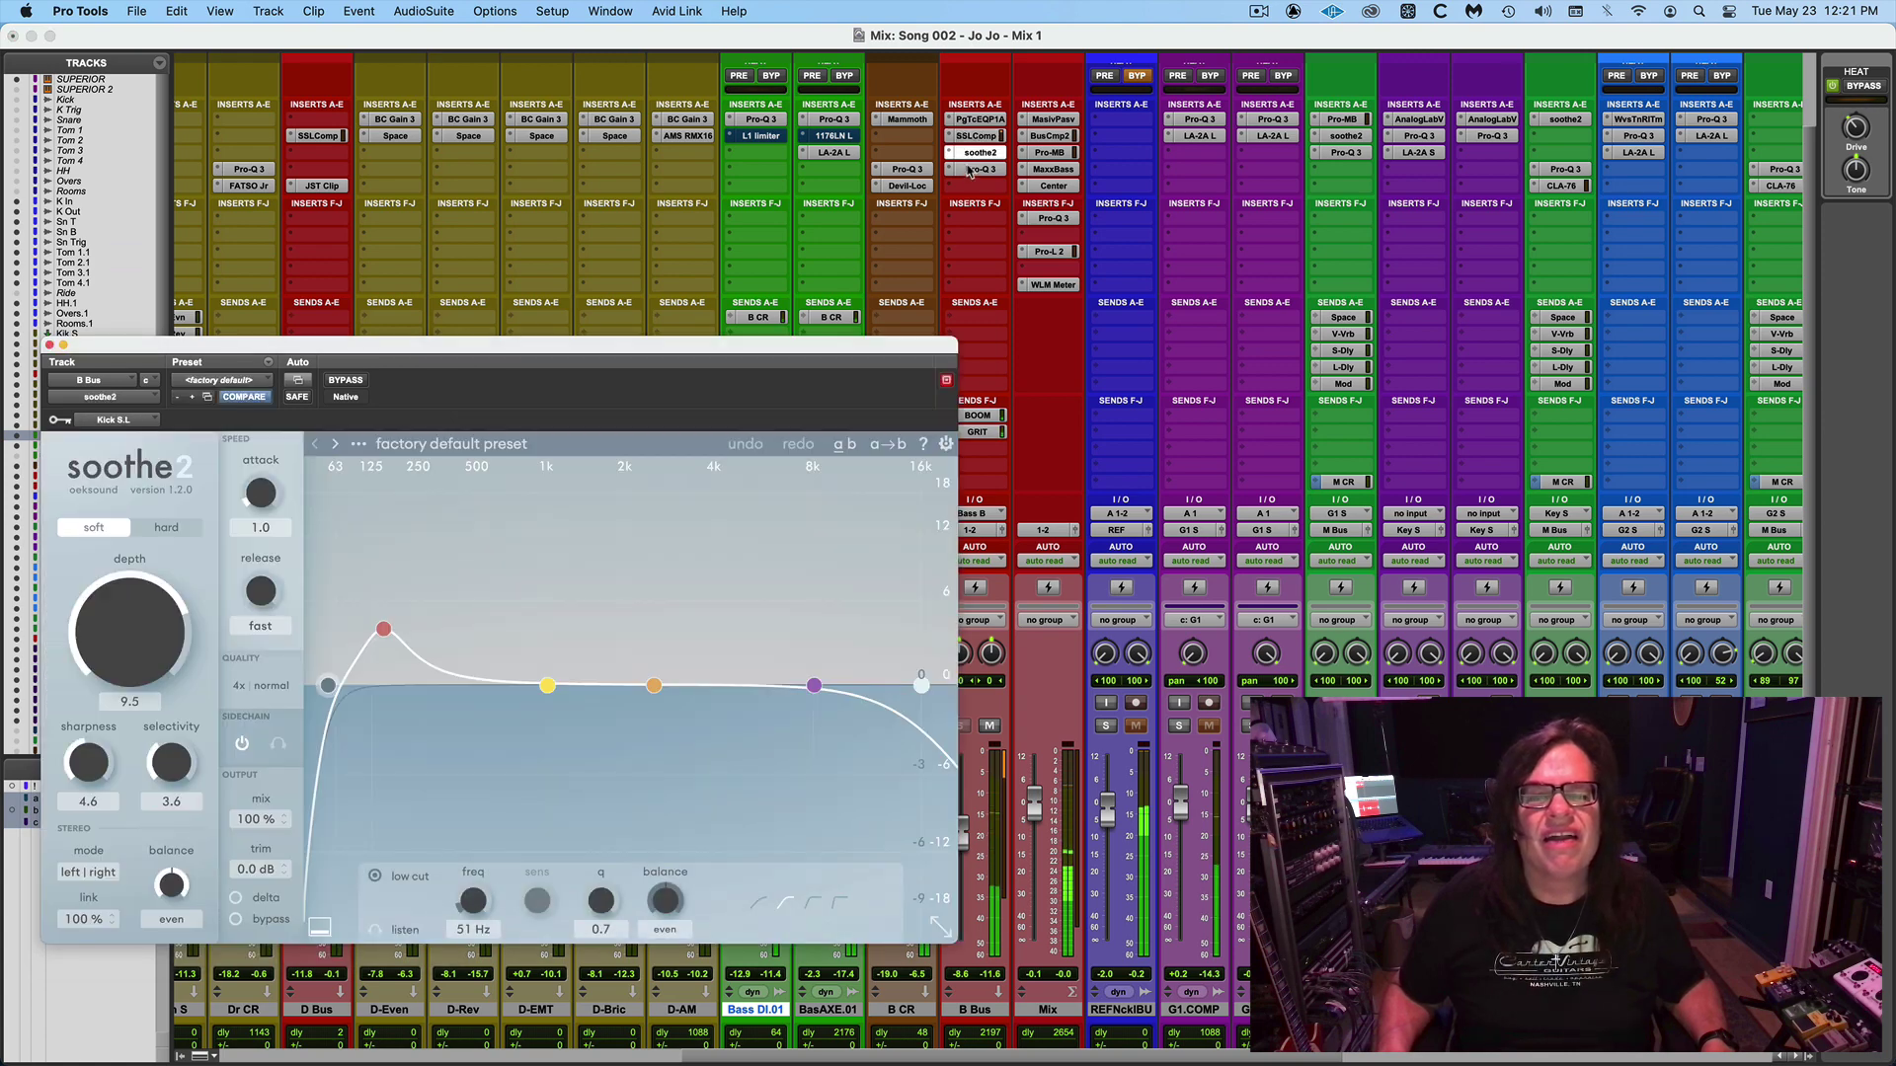
click(972, 171)
click(972, 170)
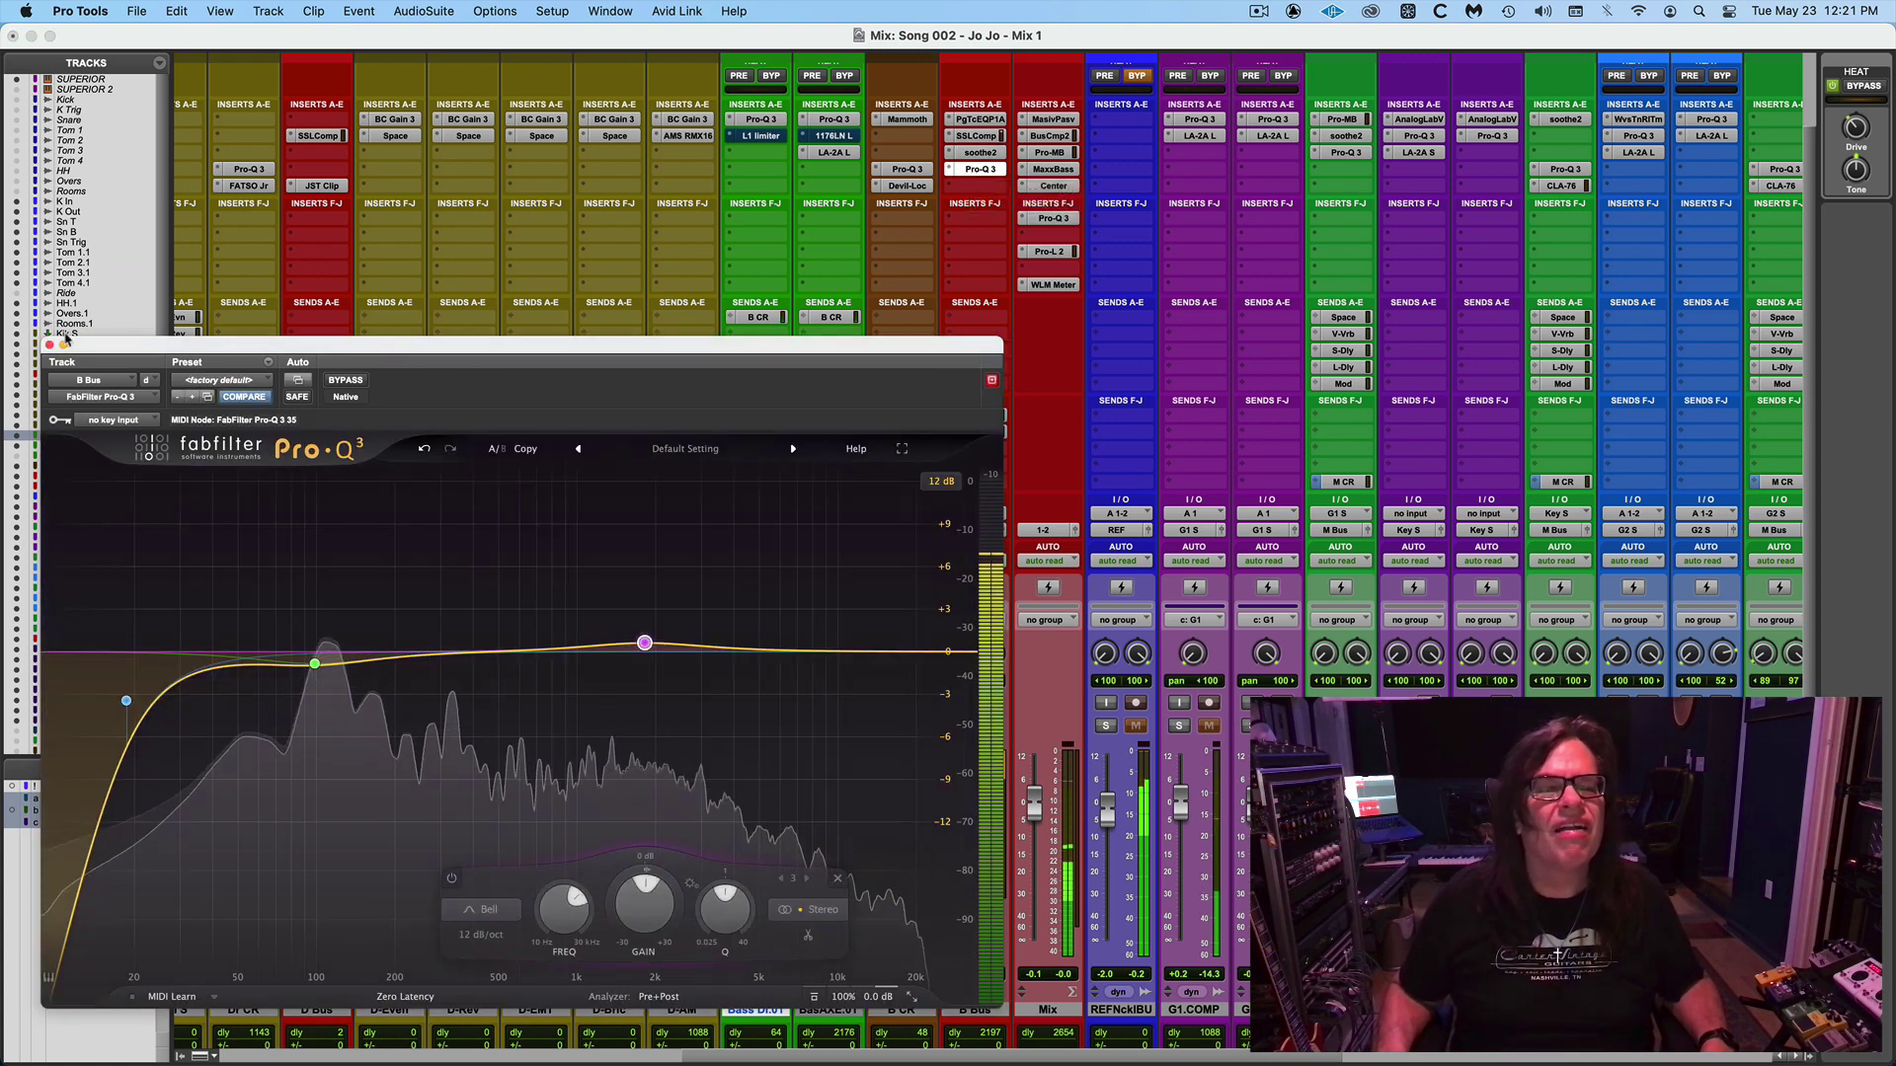
click(972, 171)
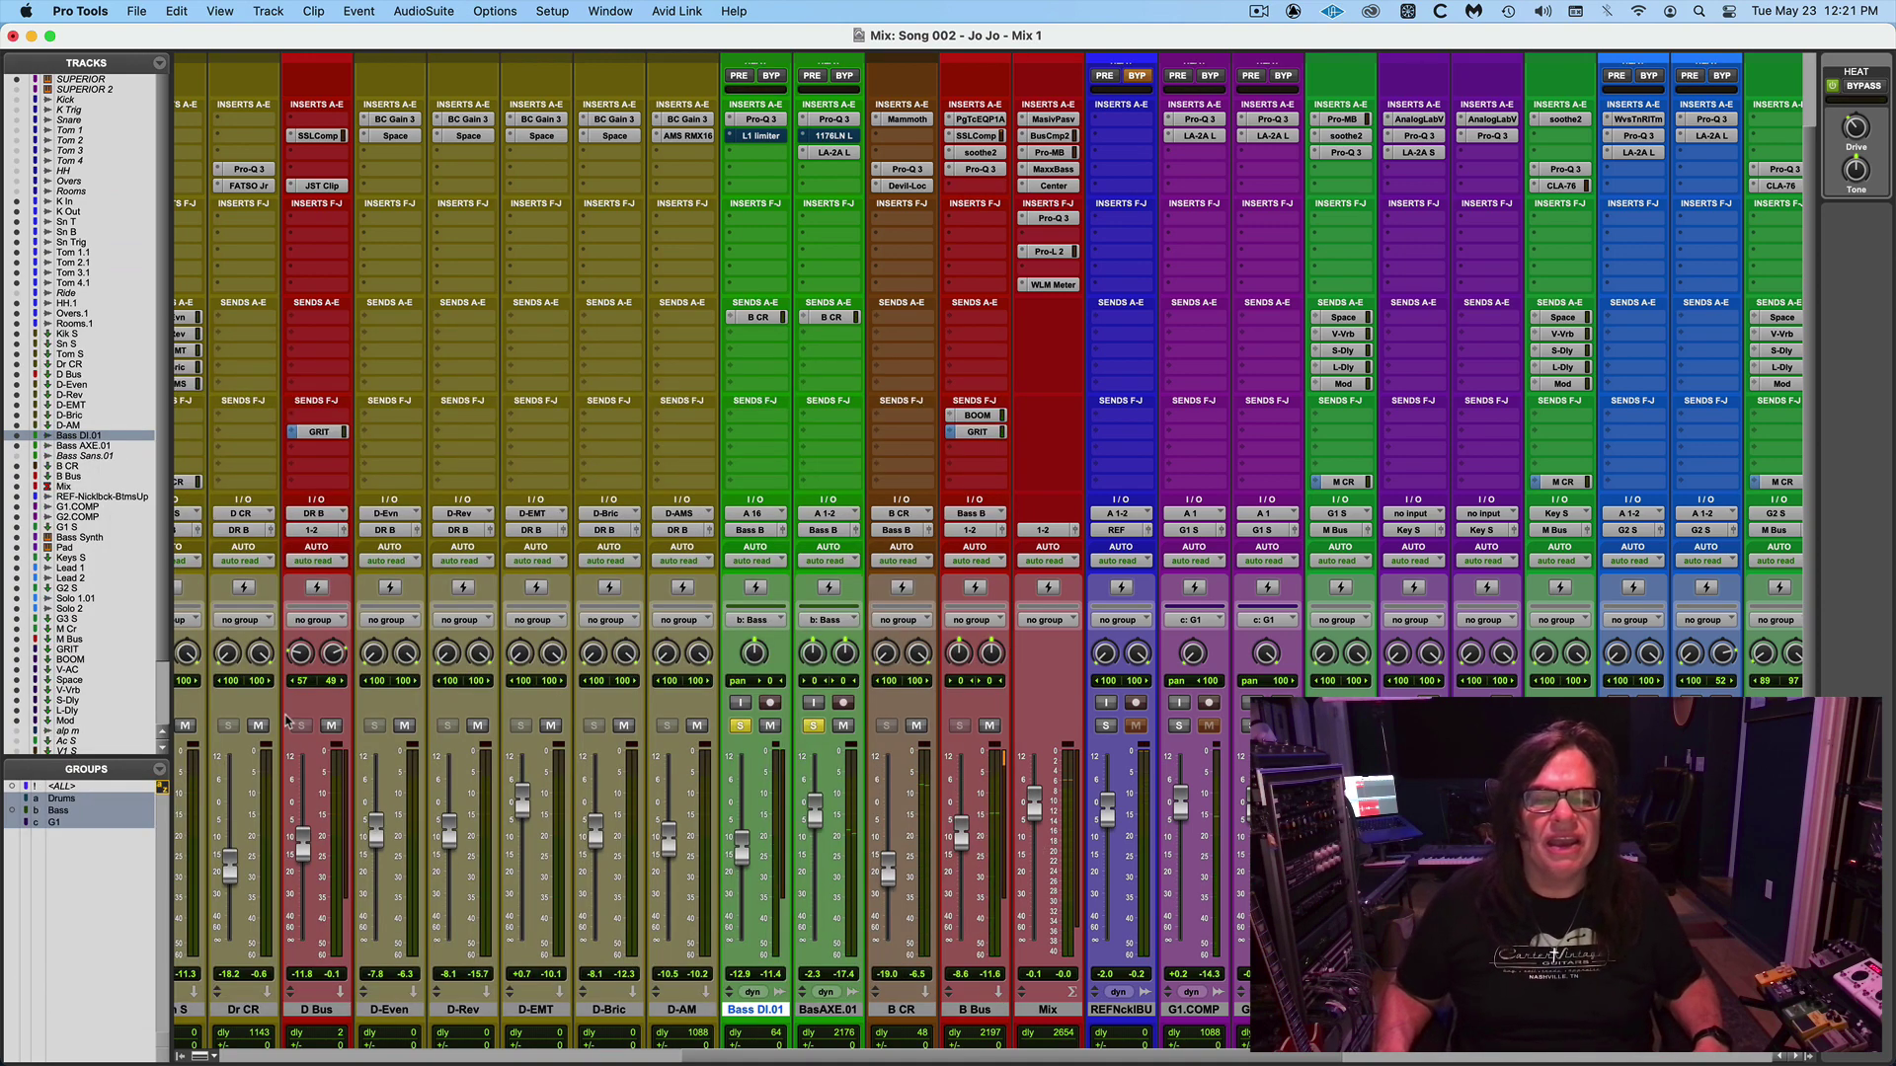
click(814, 726)
Solo the G1.COMP guitar track and bring the channel comments row into view.
click(1179, 726)
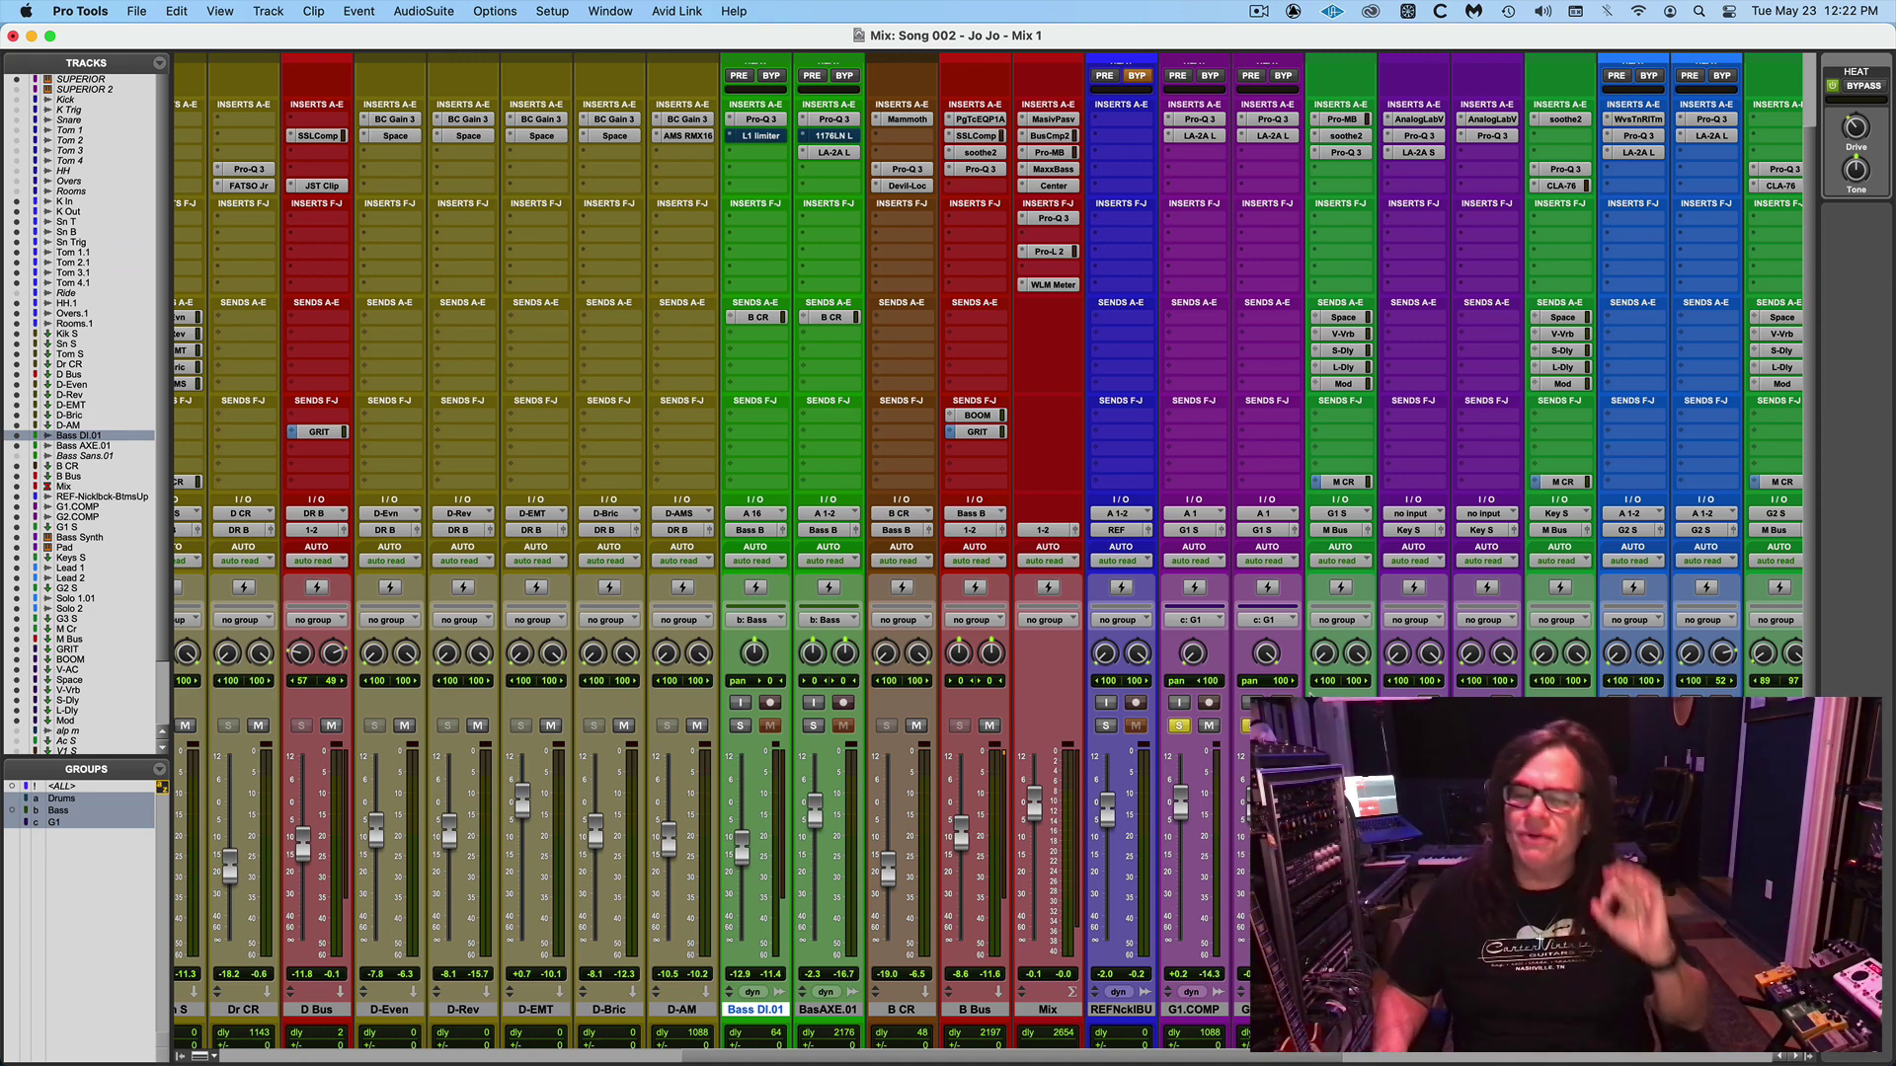
scroll(993, 557, down, 3)
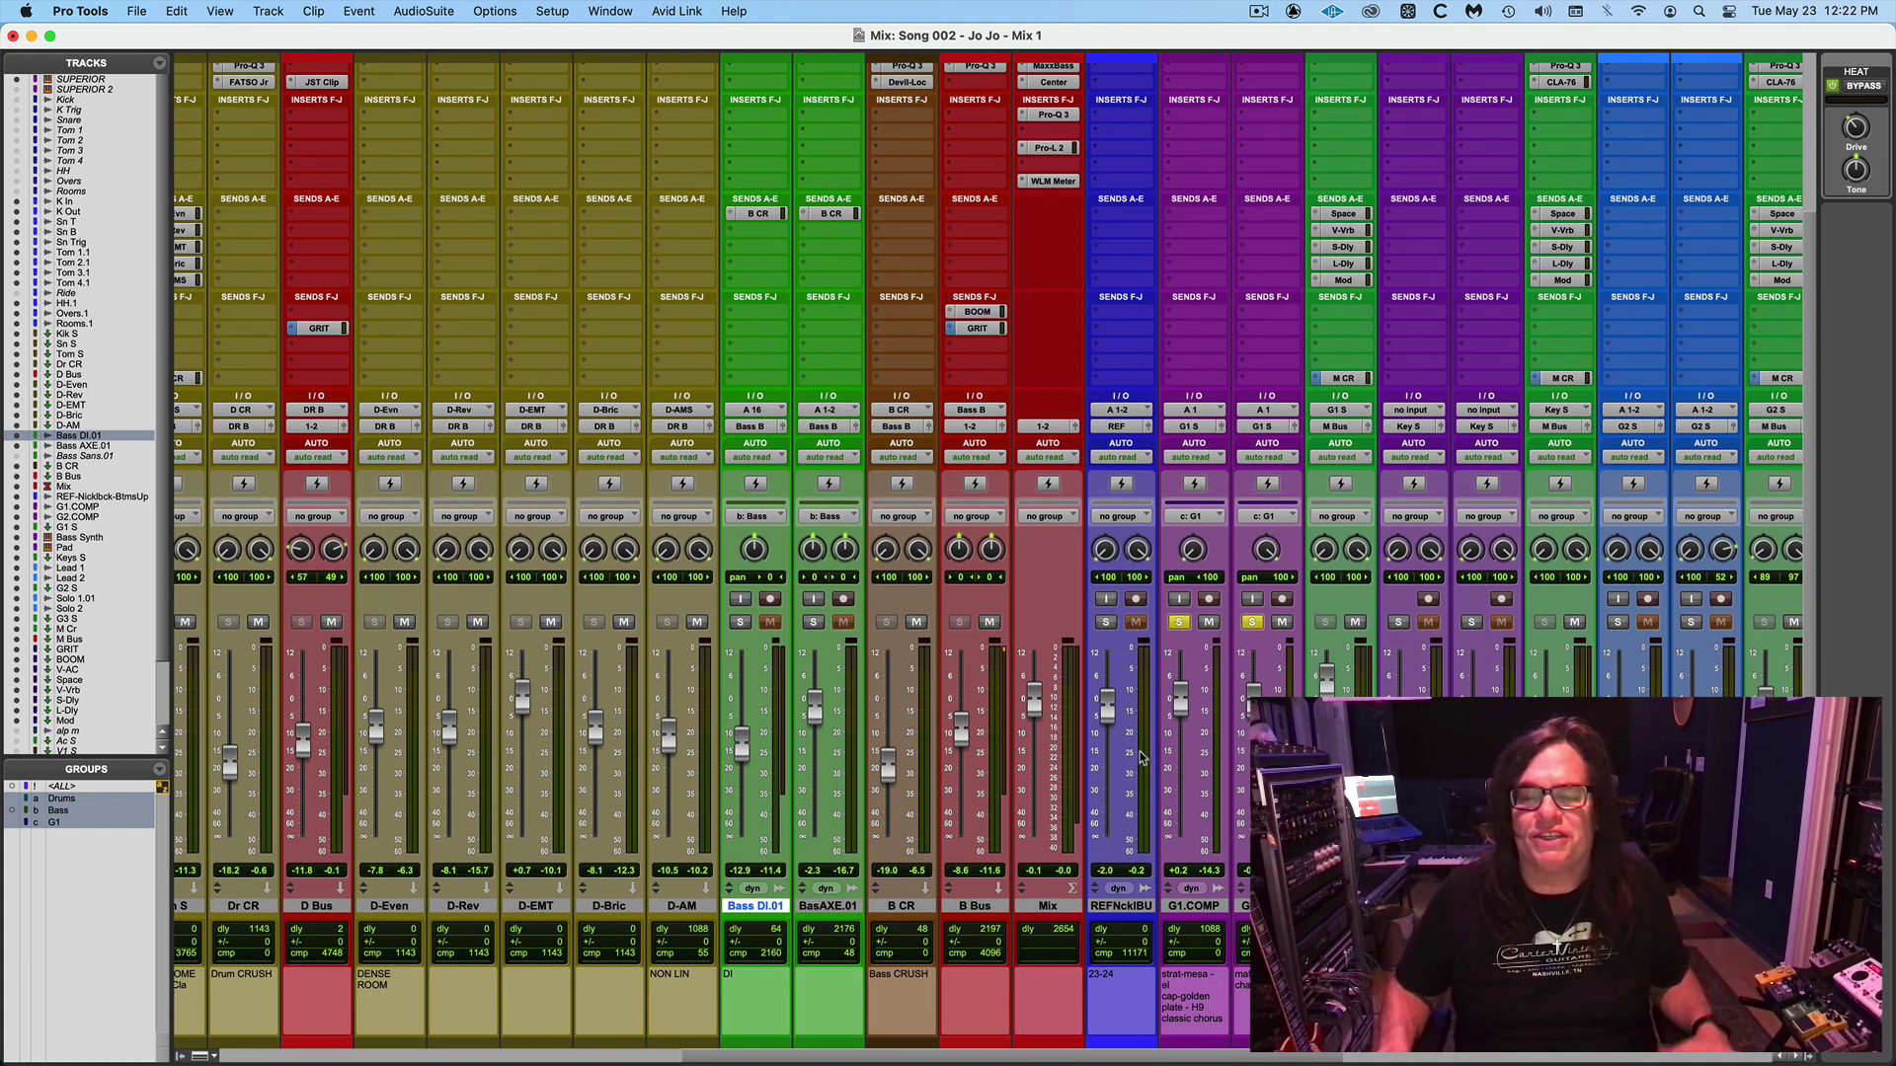
Read the track comments for G1.COMP and G2.COMP, then close the comments dialog.
click(1196, 907)
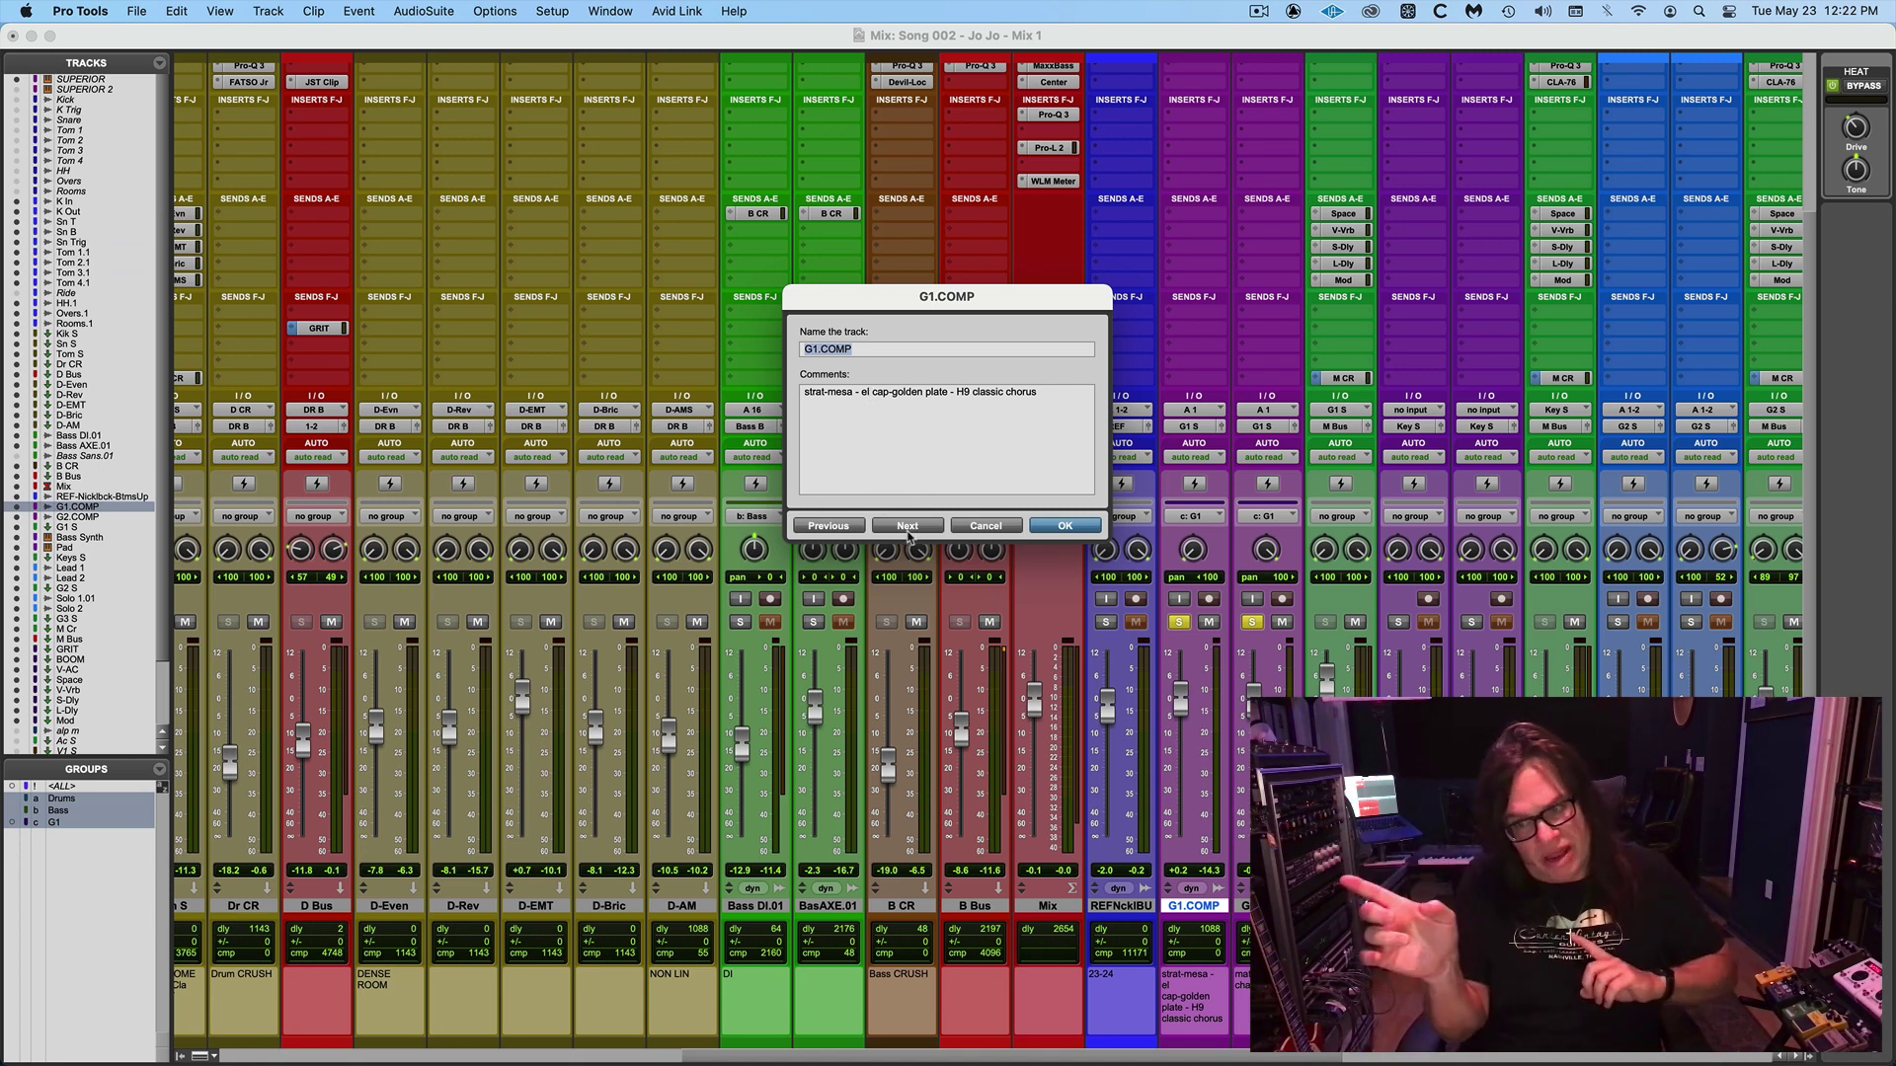
click(906, 526)
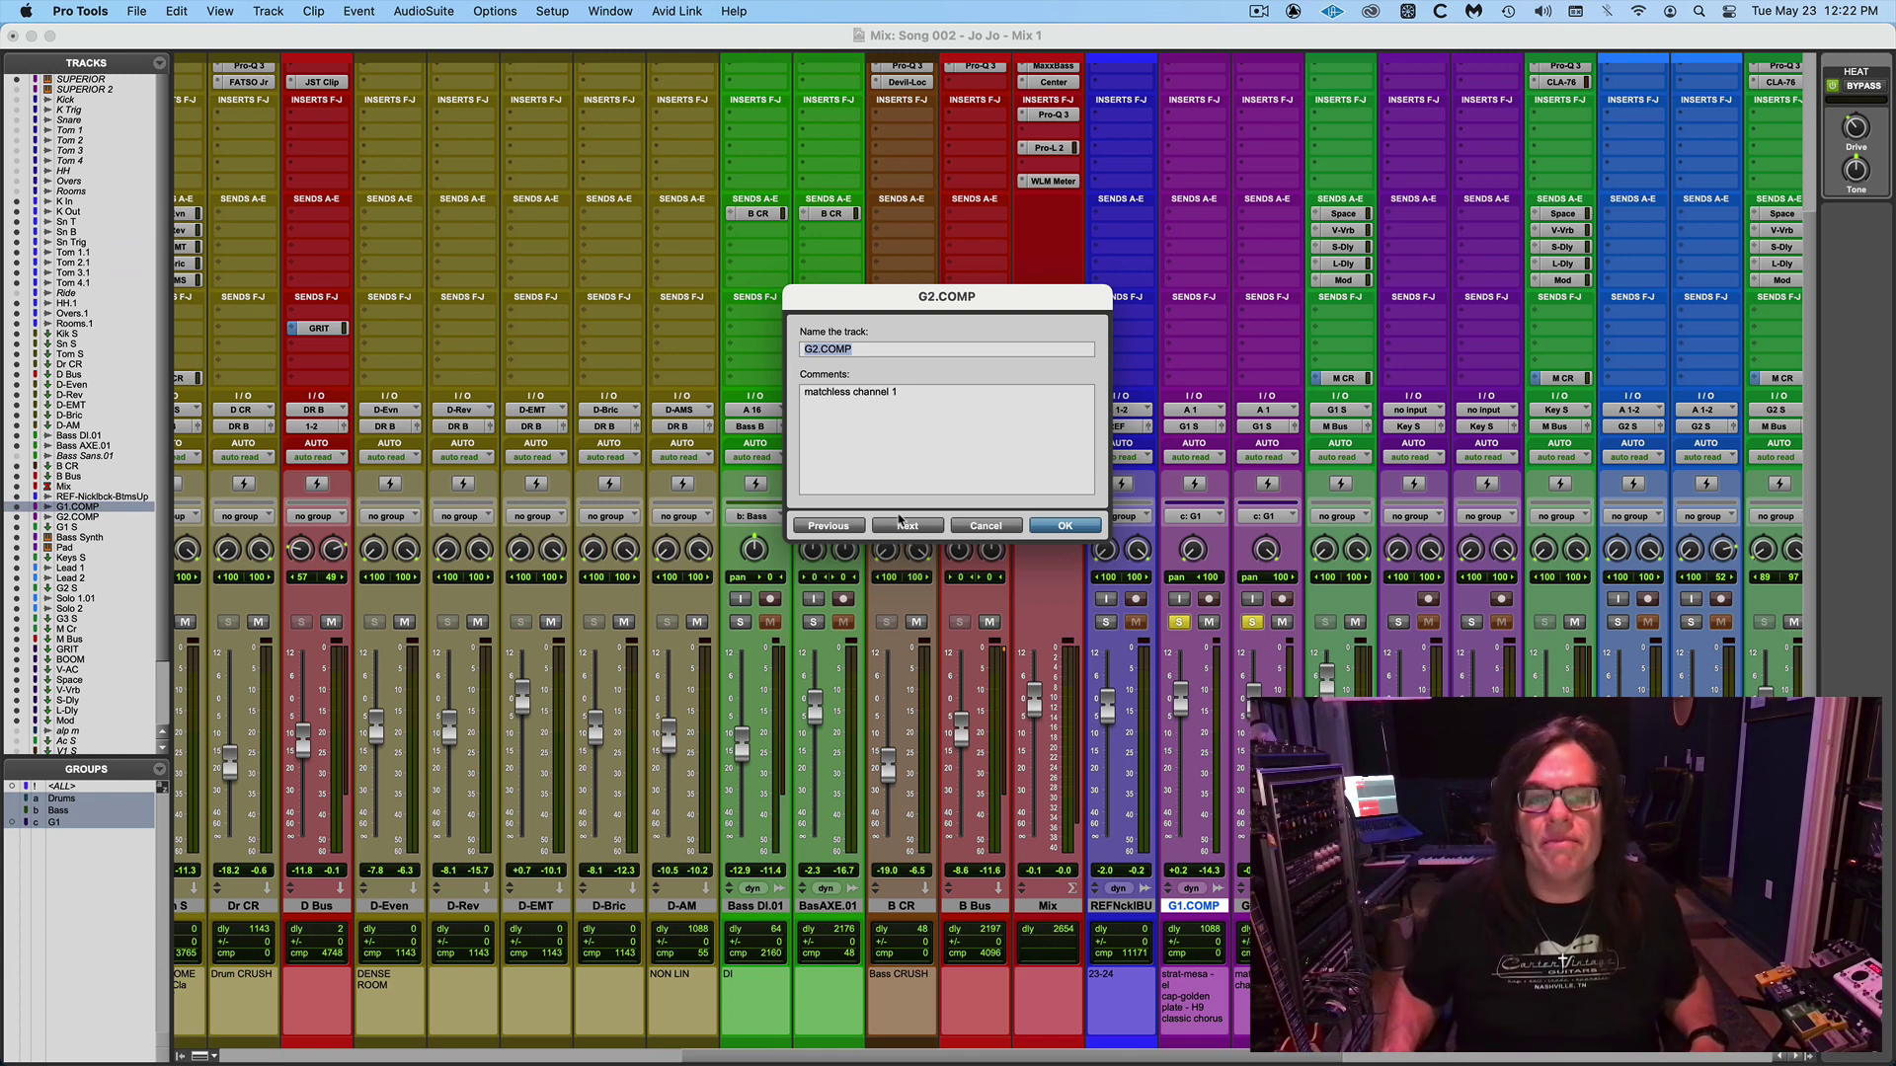
click(1044, 526)
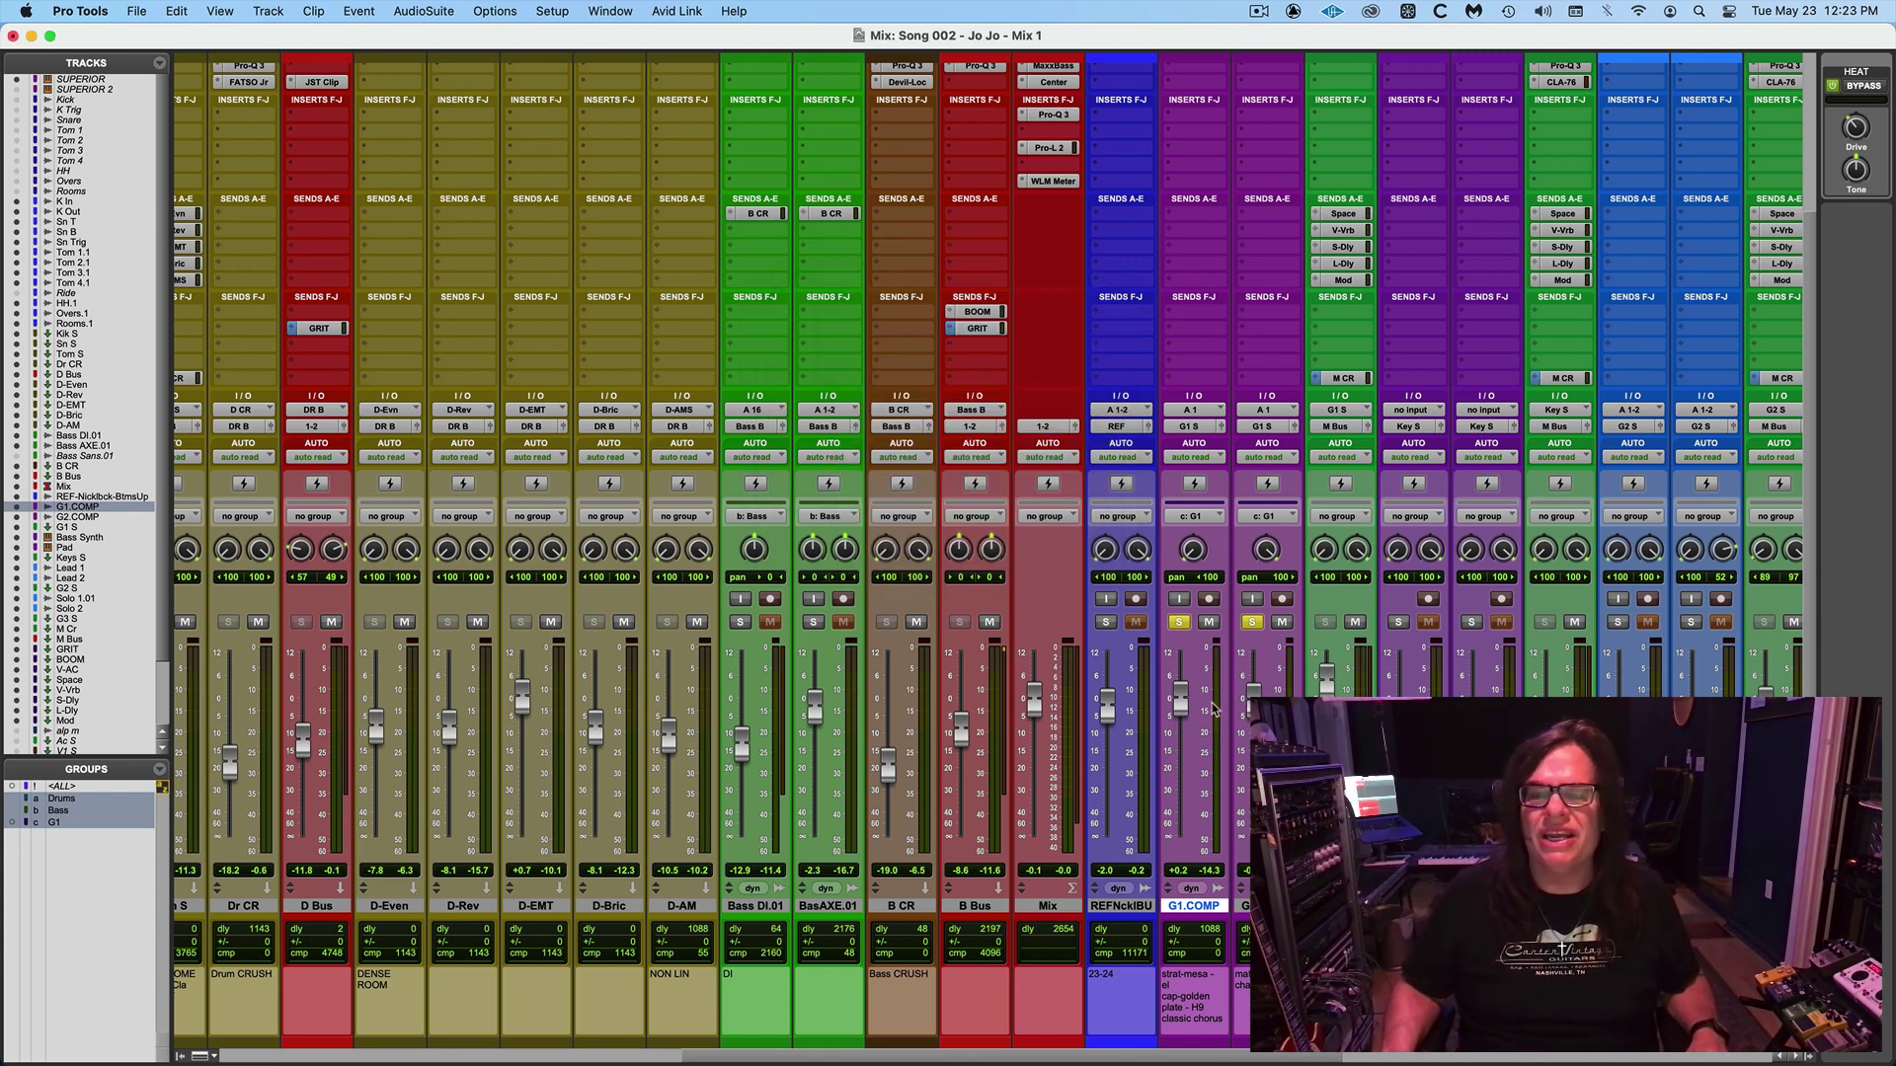
Toggle the G1 and G2 guitar solos back on and add both bass tracks to the solo.
click(1251, 622)
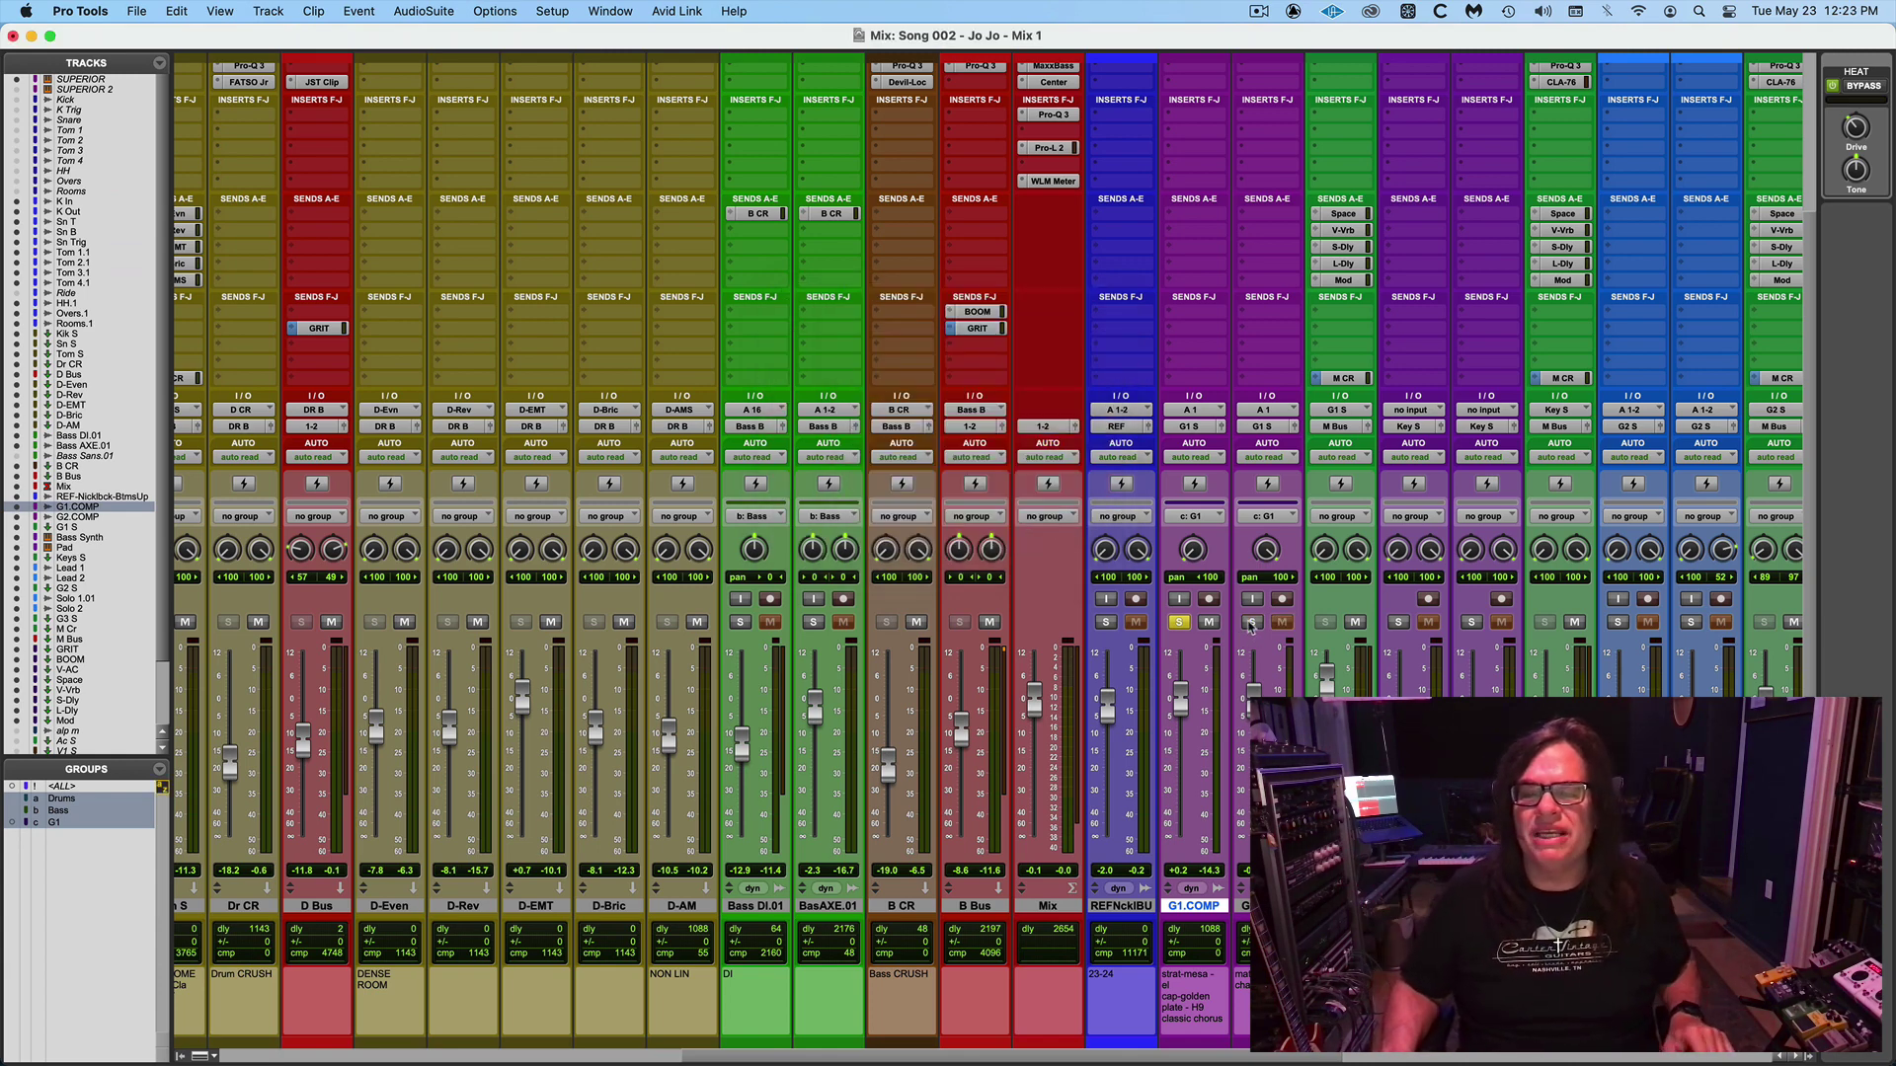
click(1179, 624)
click(1254, 621)
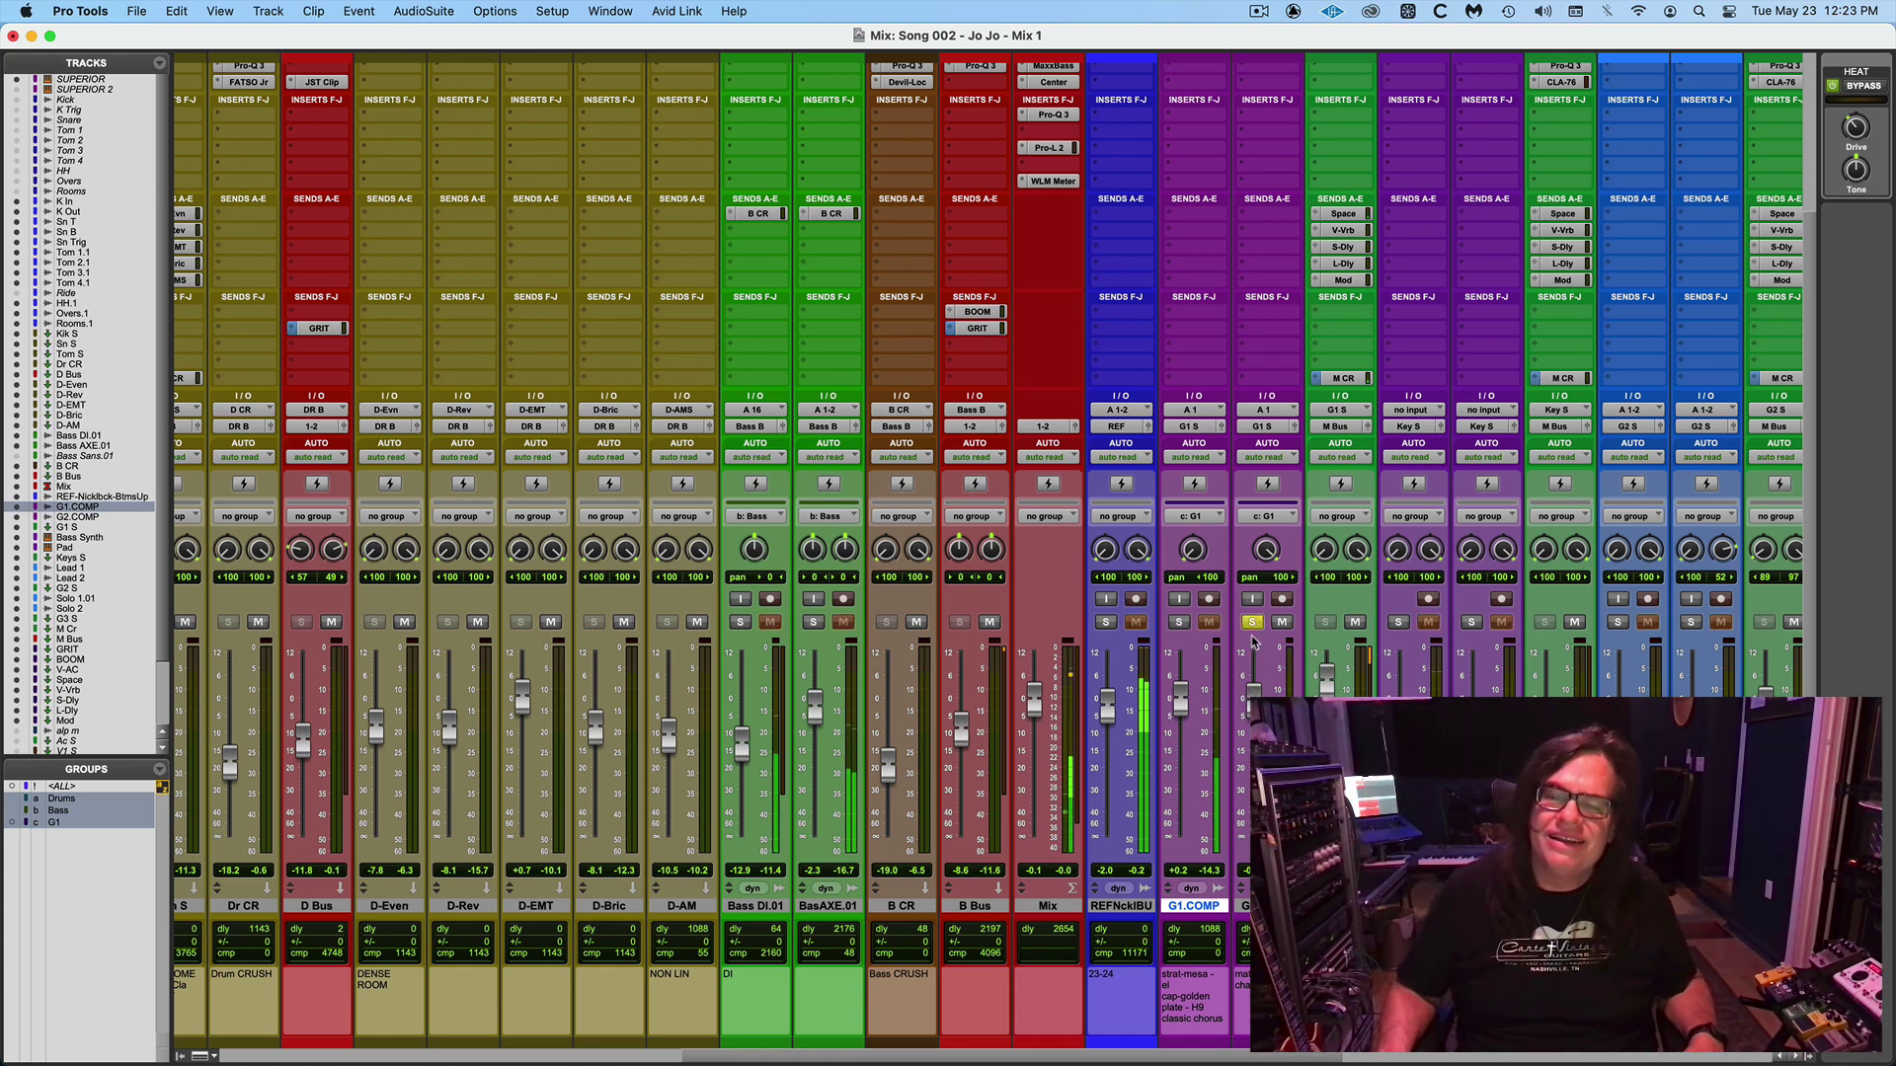
click(1179, 622)
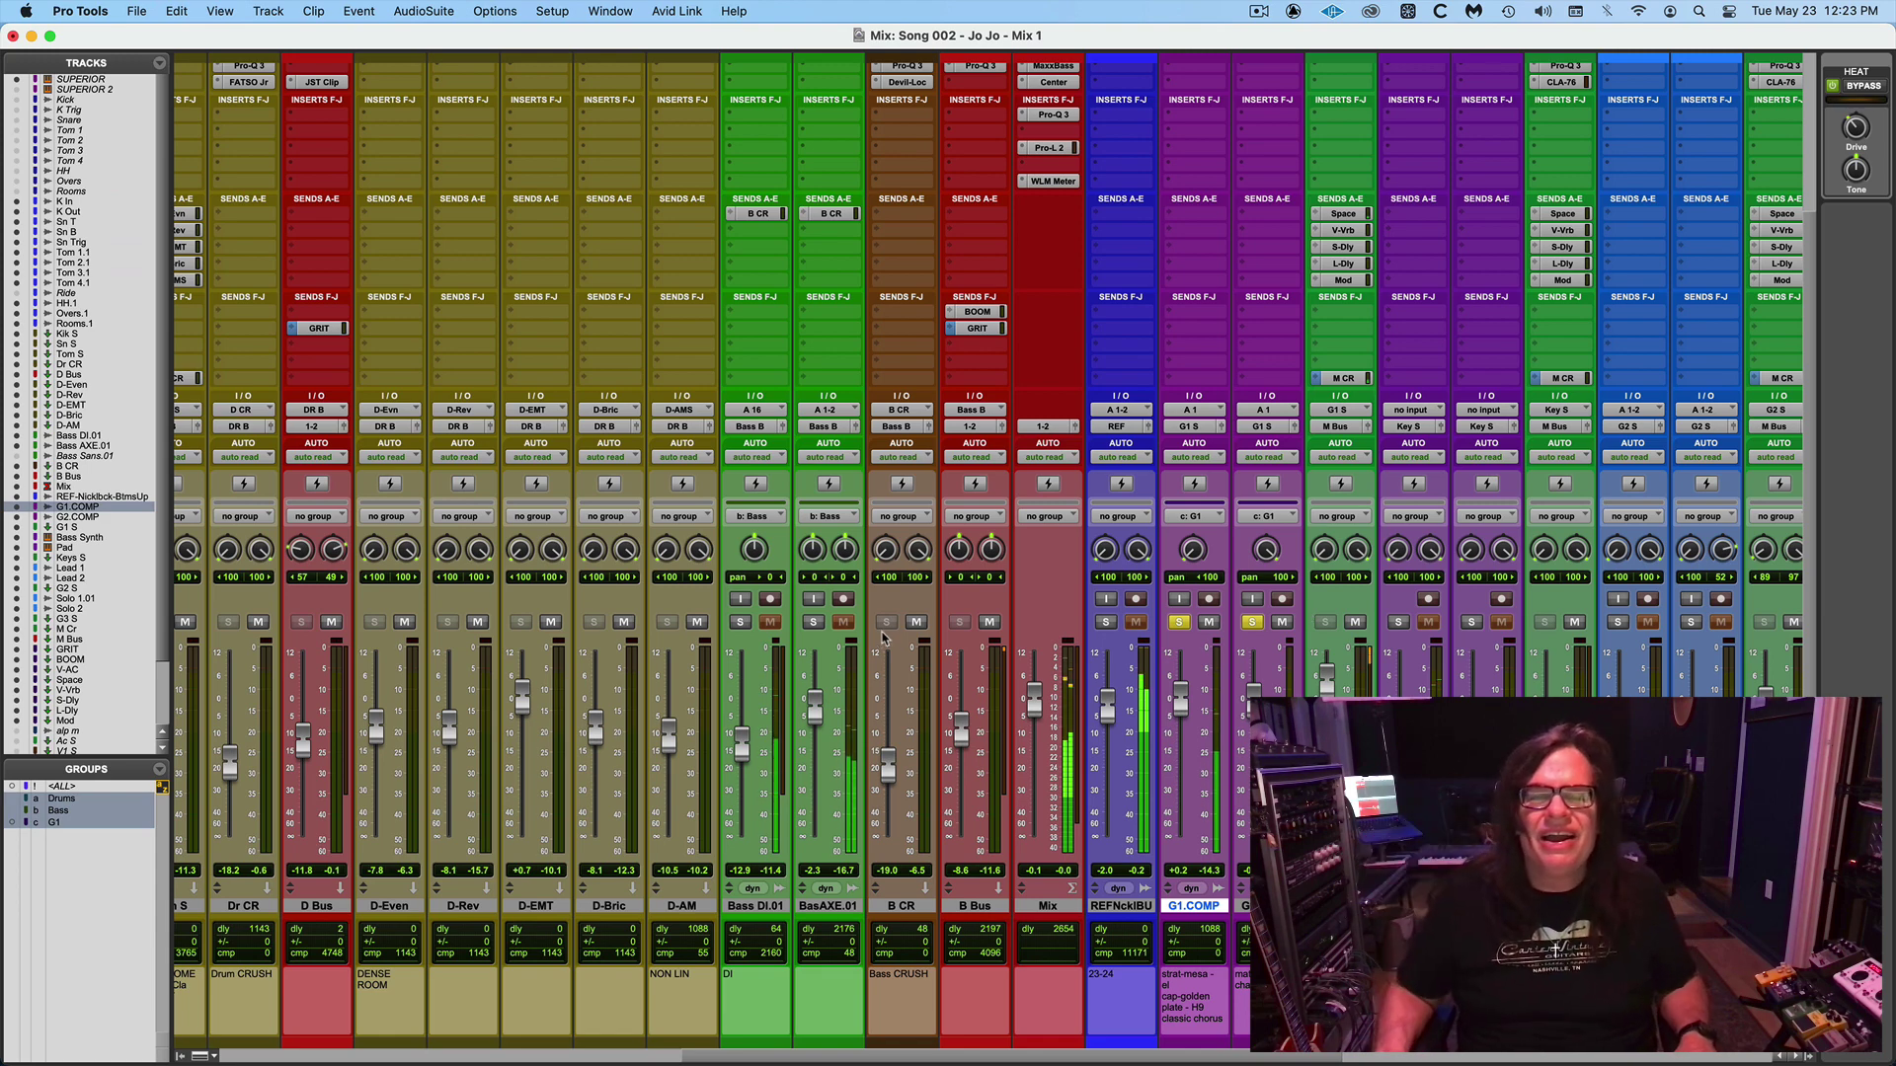
click(812, 622)
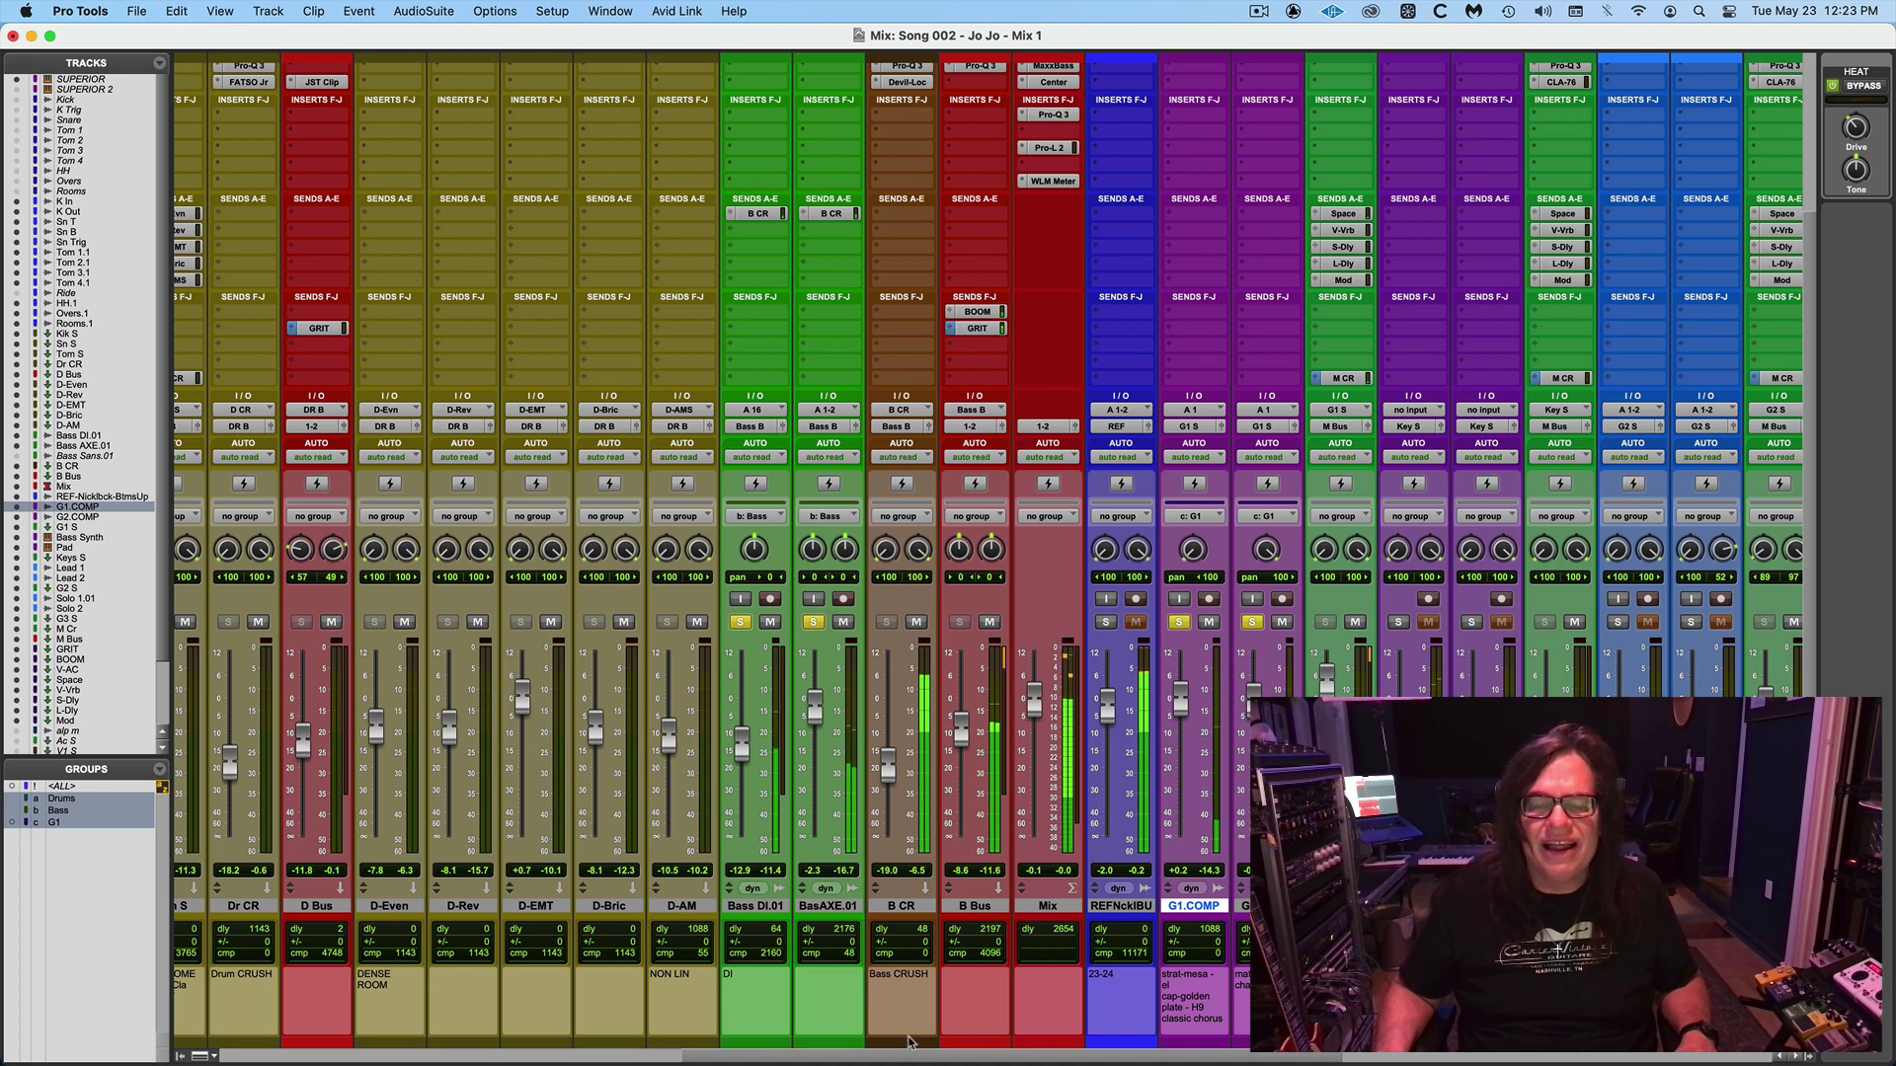
Solo the drum group and un-solo the bass and guitar tracks.
scroll(469, 563, left, 15)
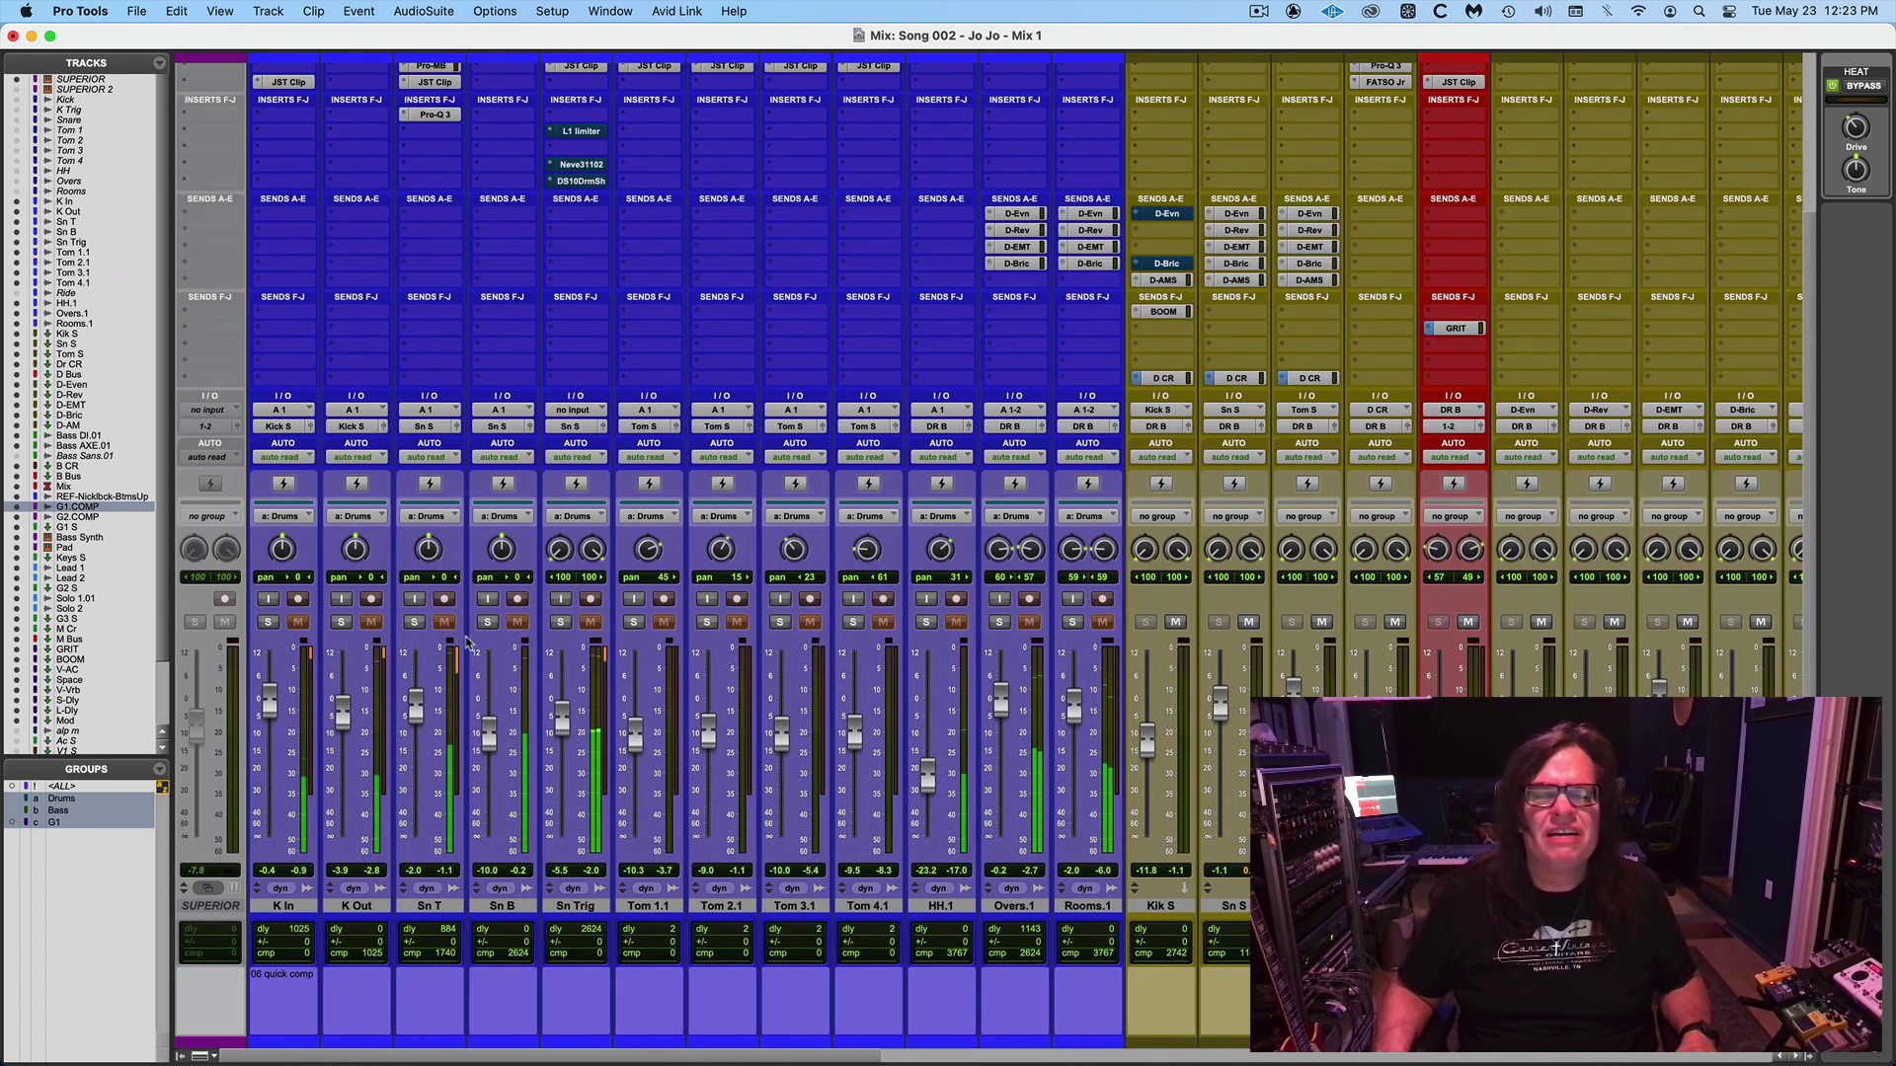
click(487, 622)
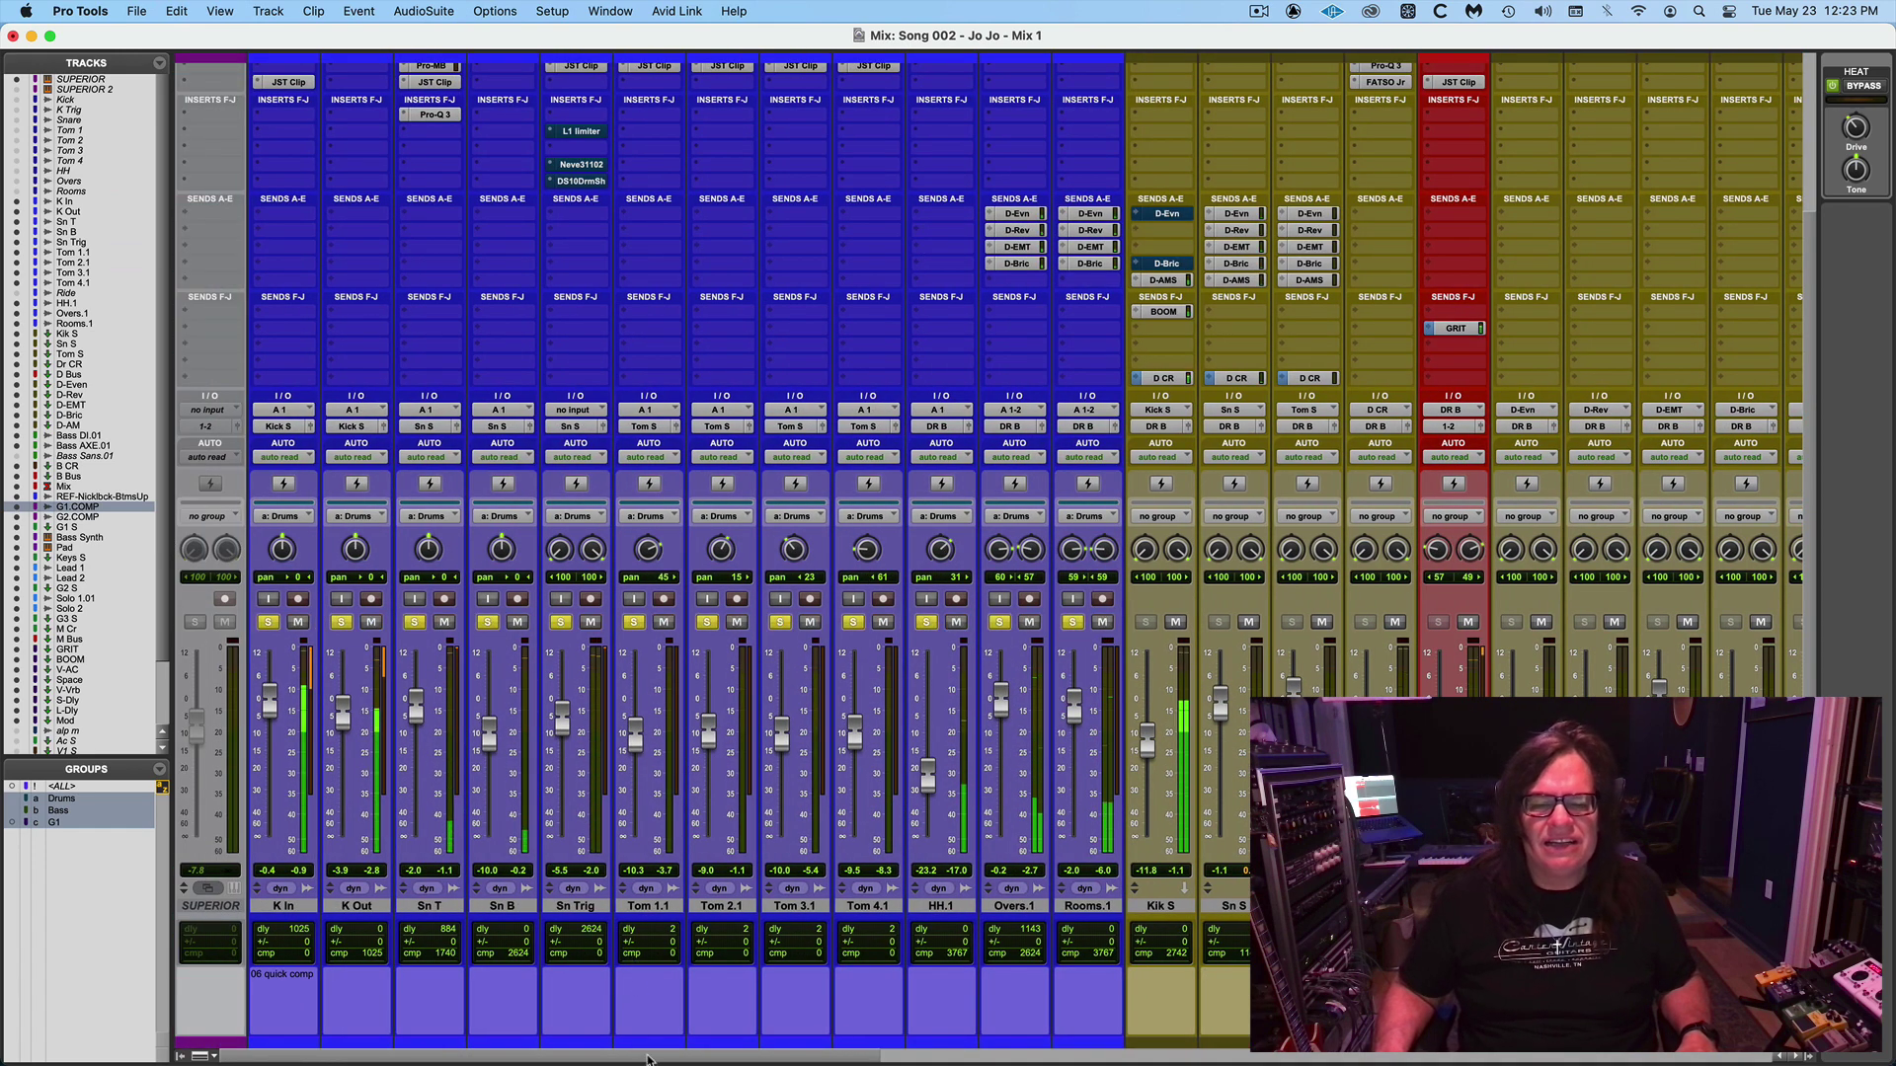
scroll(649, 1059, right, 15)
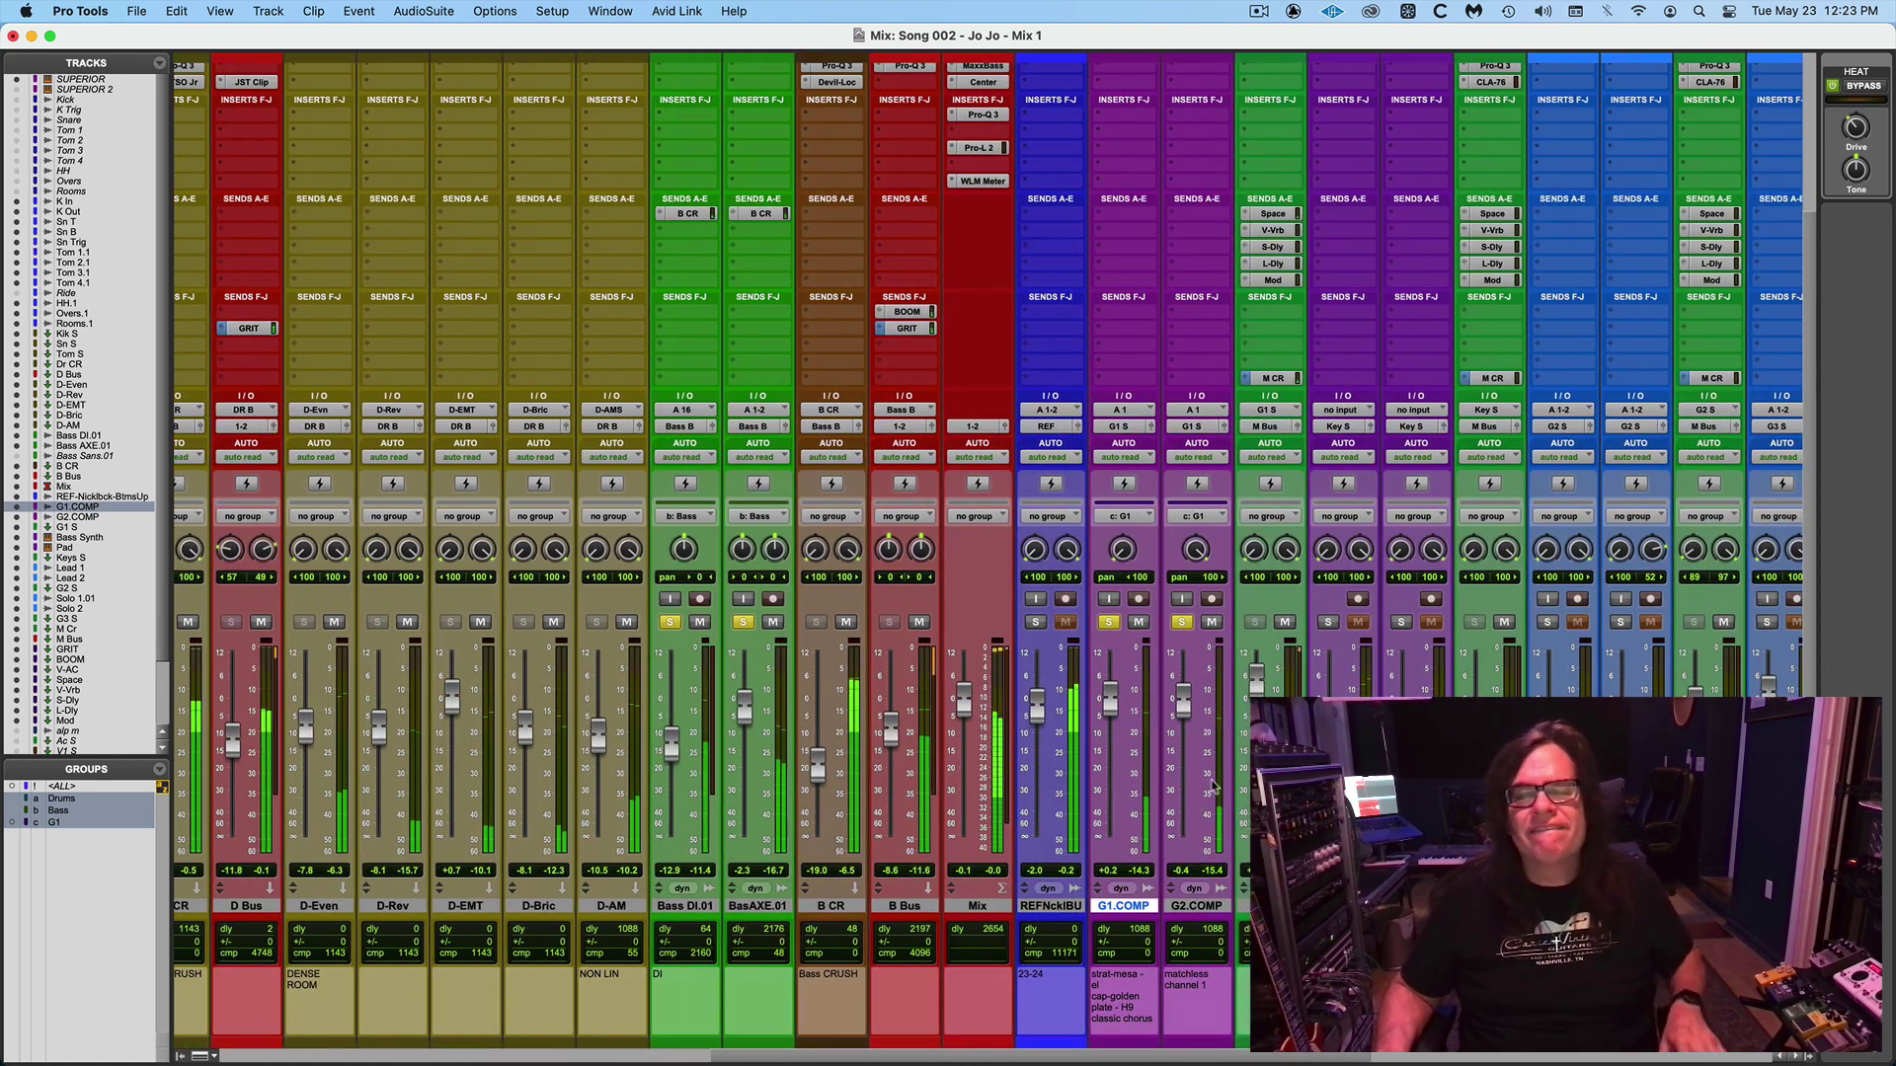
alt+click(1109, 622)
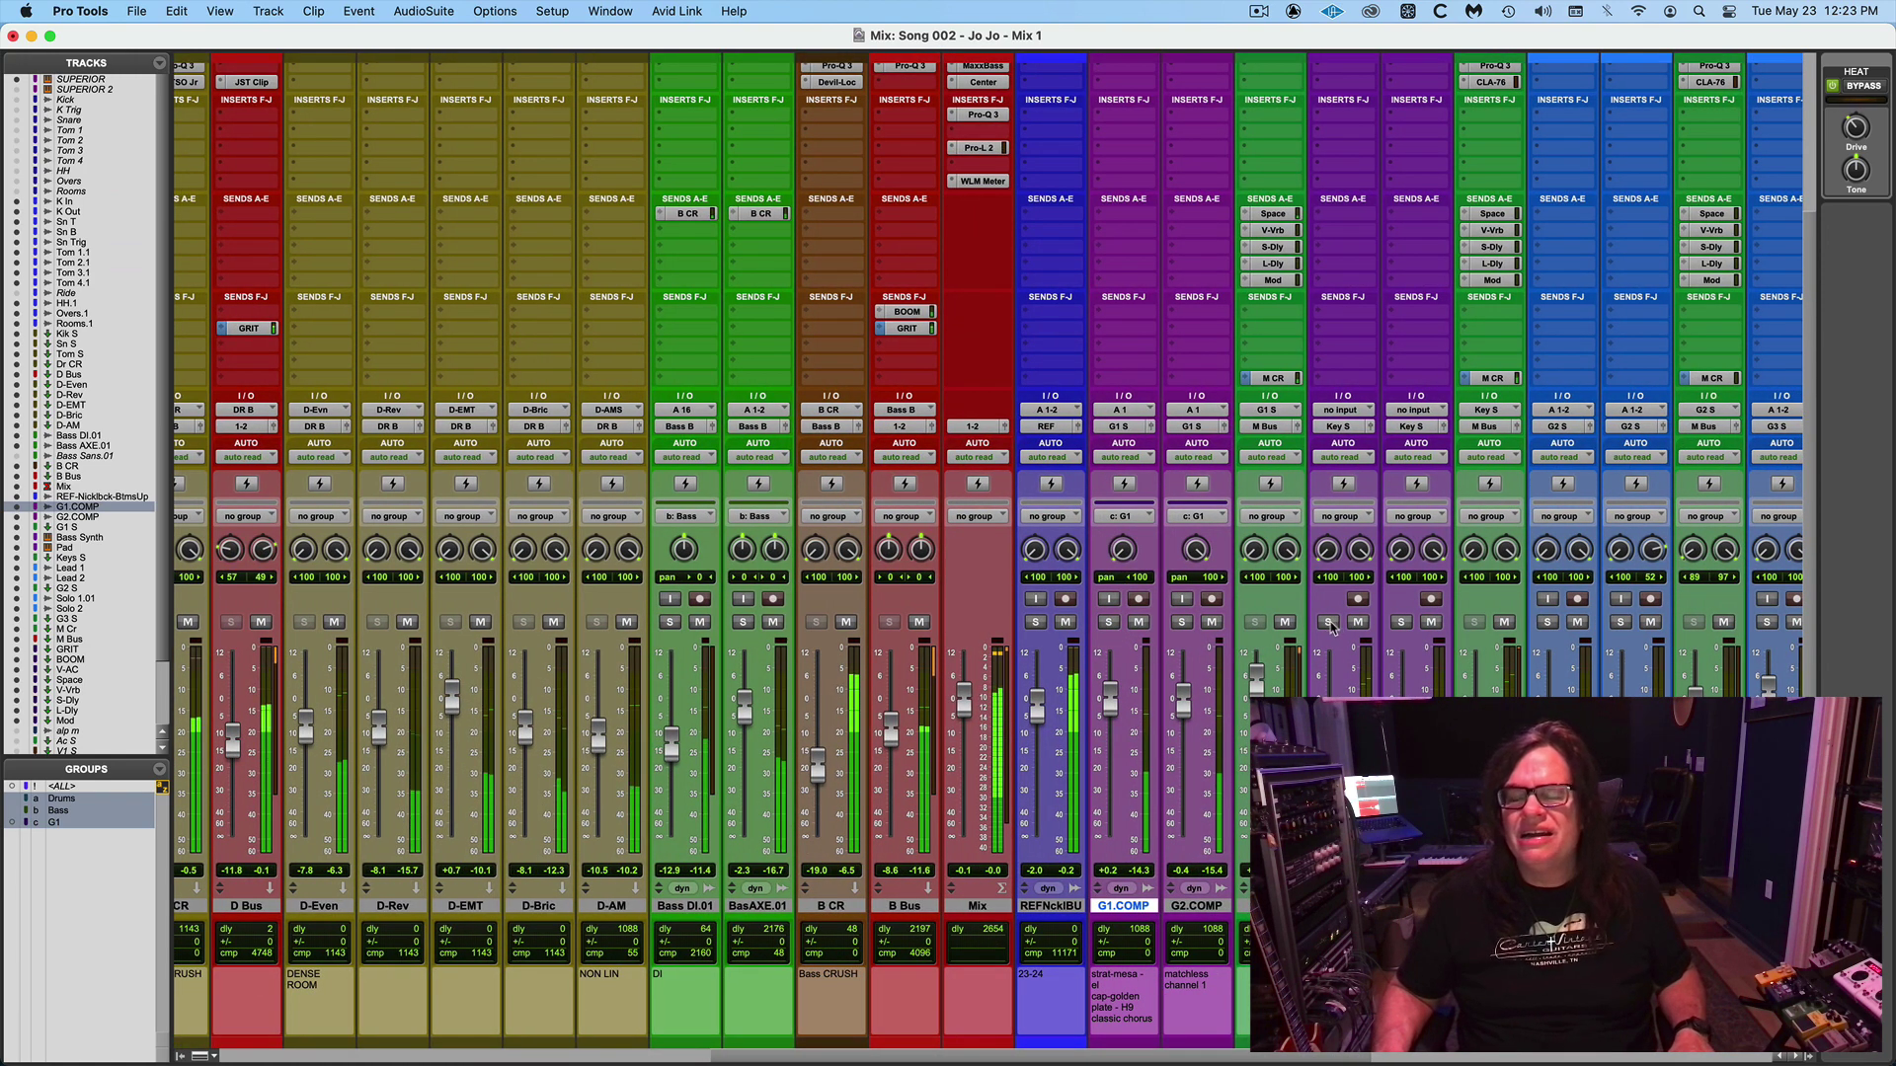
Toggle between the Edit and Mix windows and reveal the first insert row in the mixer.
key(super+equal)
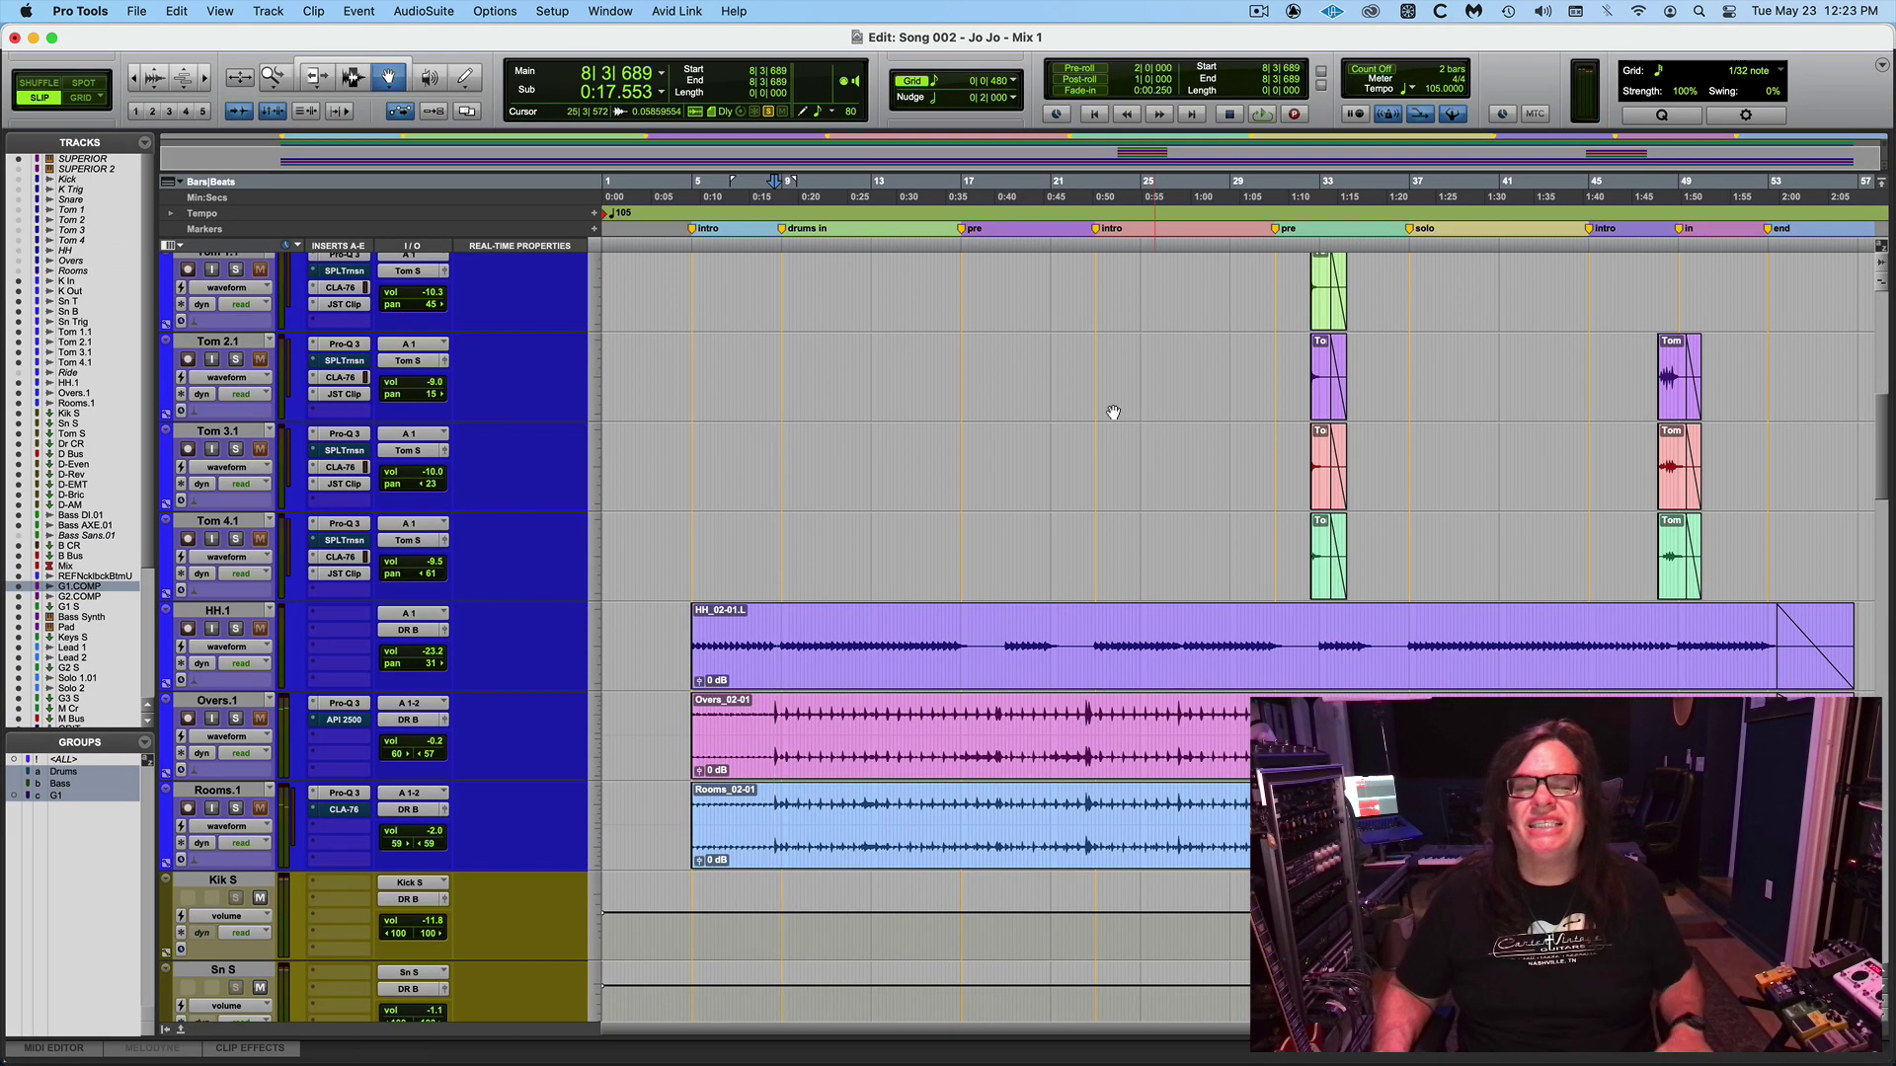
key(super+equal)
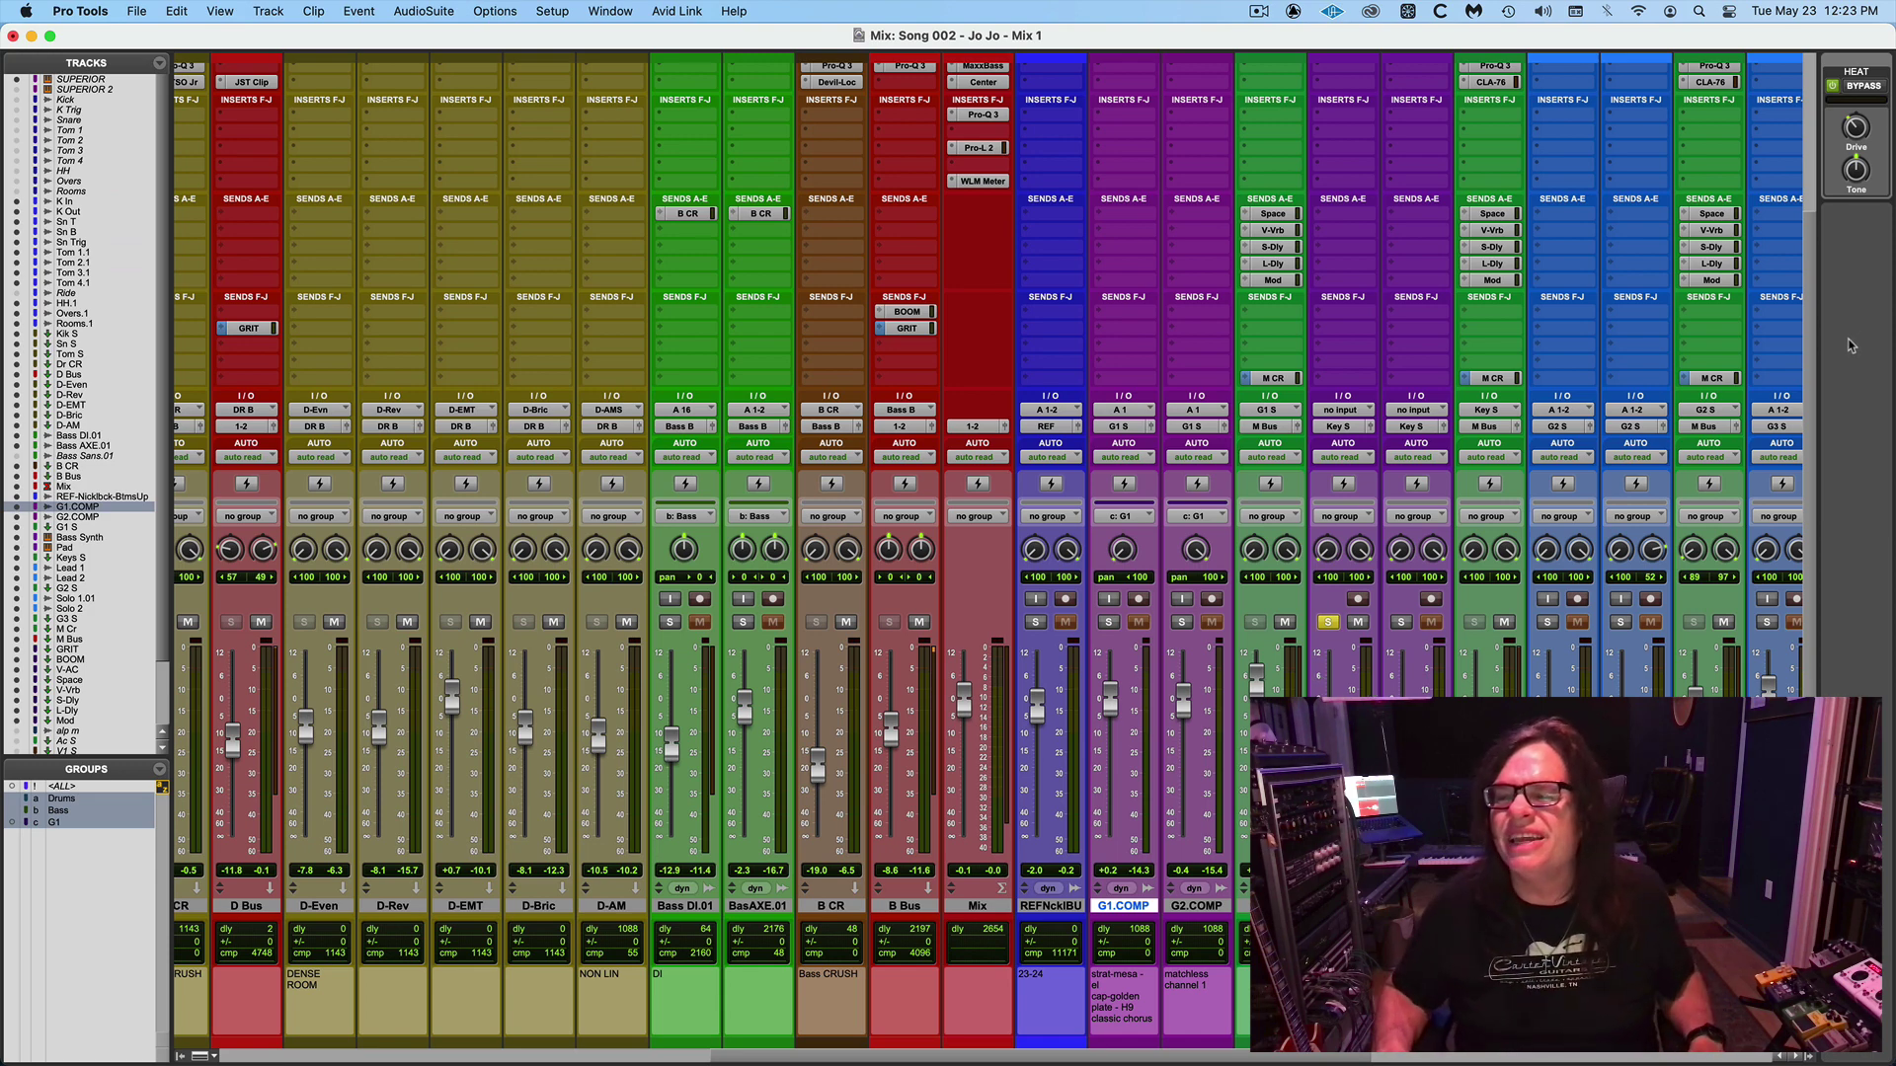
drag(1815, 374, 1817, 276)
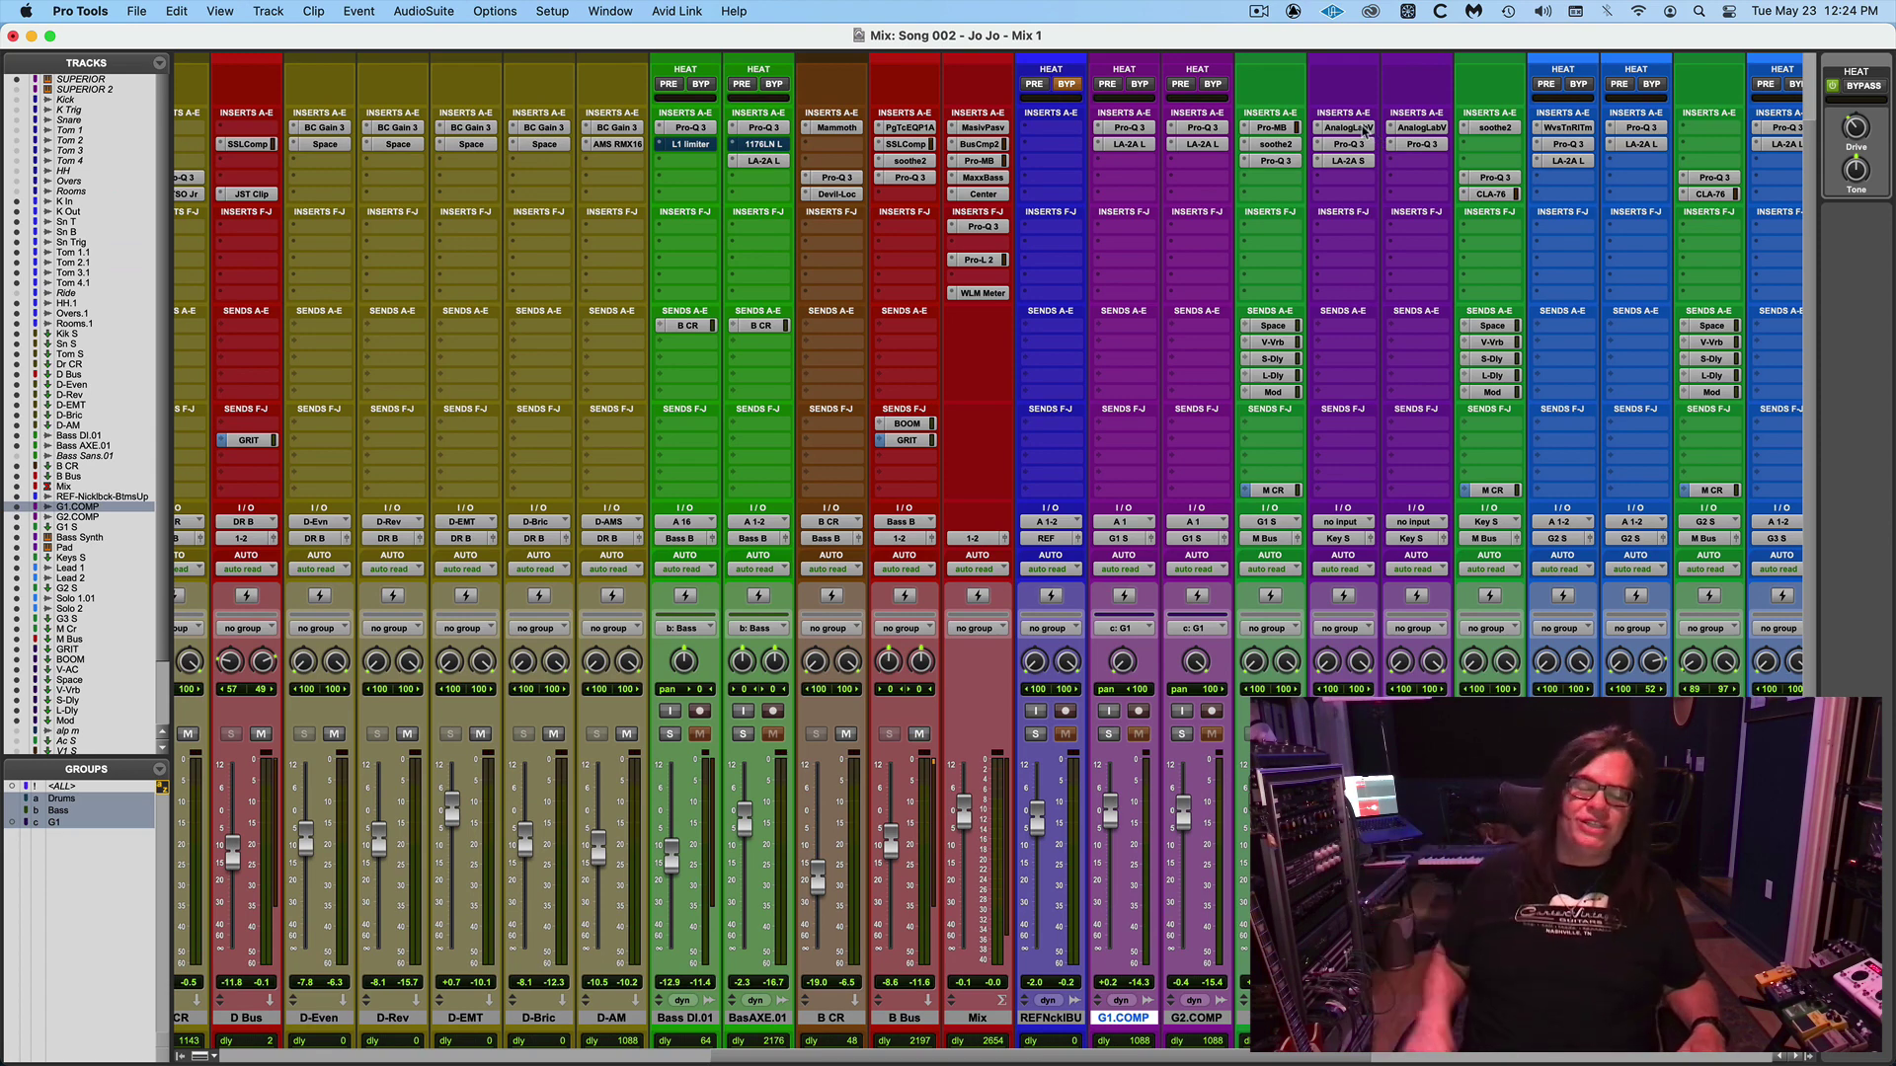
Open Analog Lab V on Bass Synth, reposition its window, and show all instruments on the home page.
click(1364, 129)
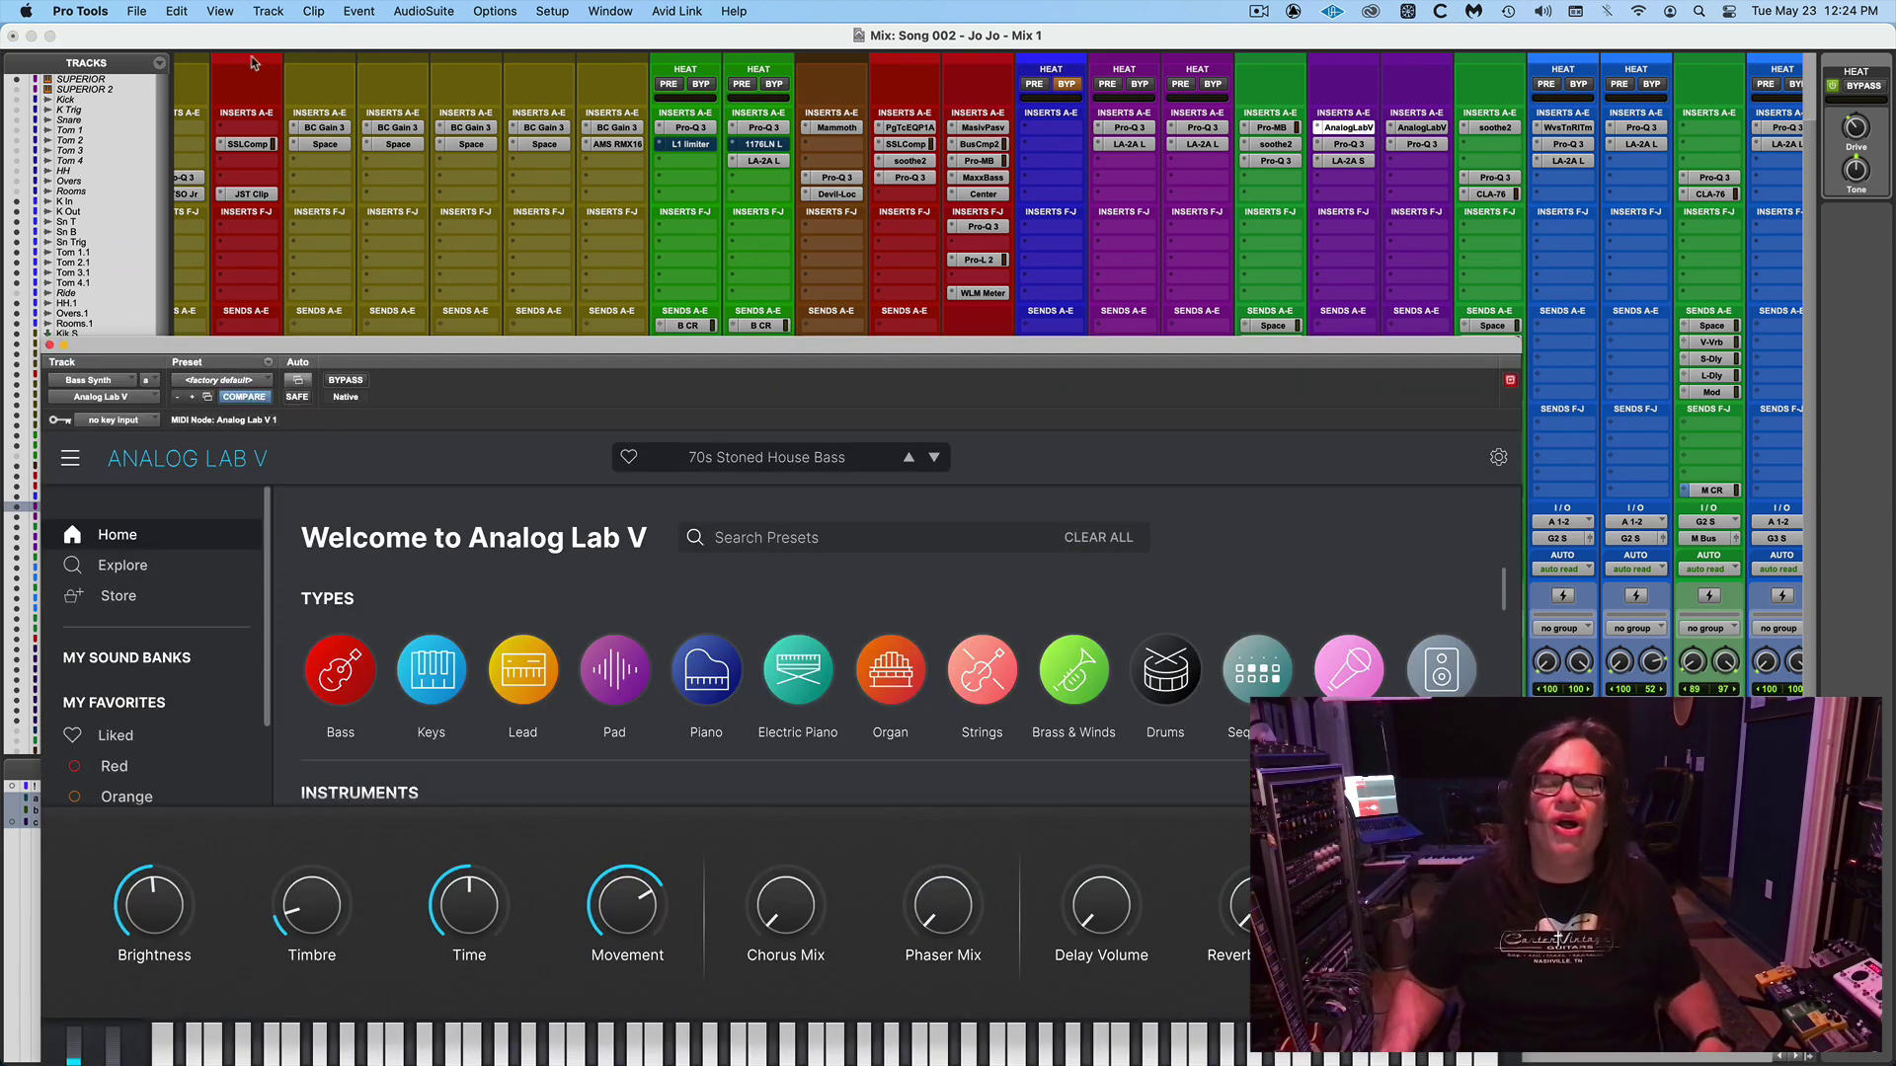
drag(440, 352, 590, 164)
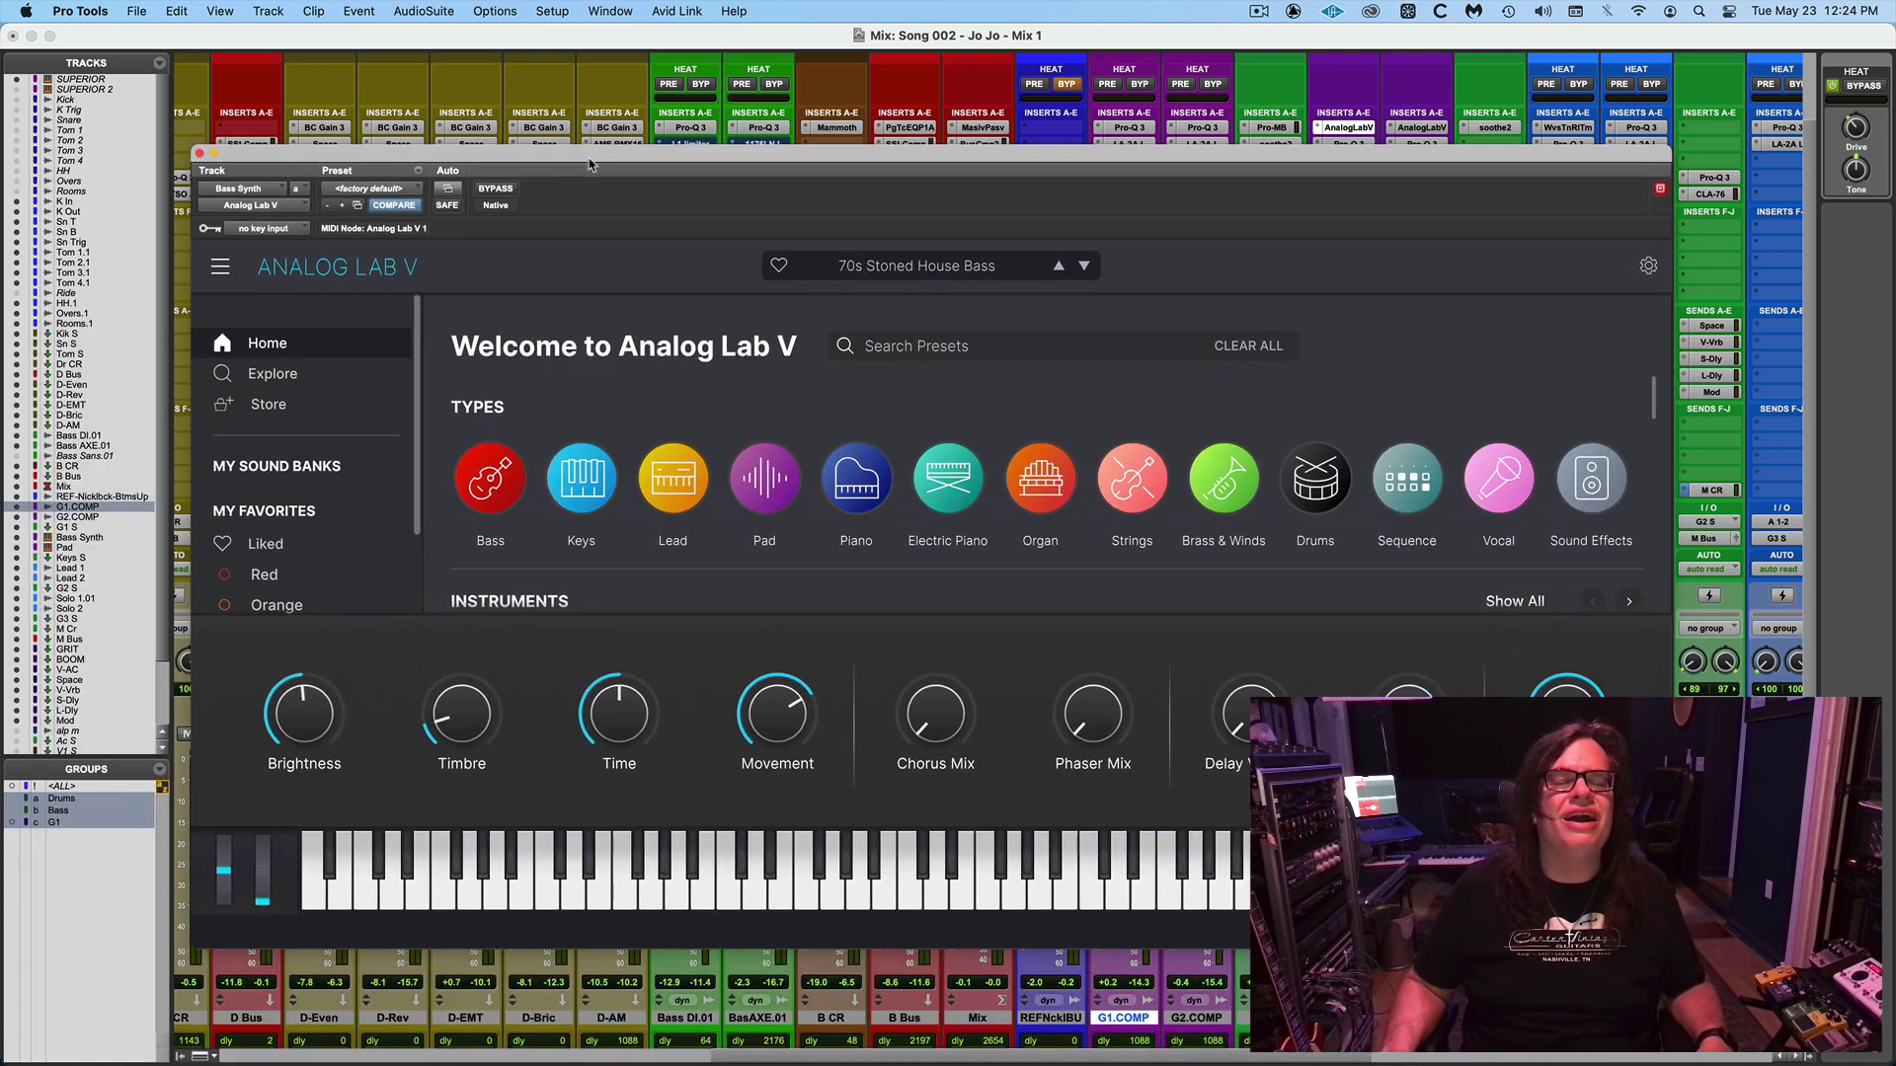
click(199, 155)
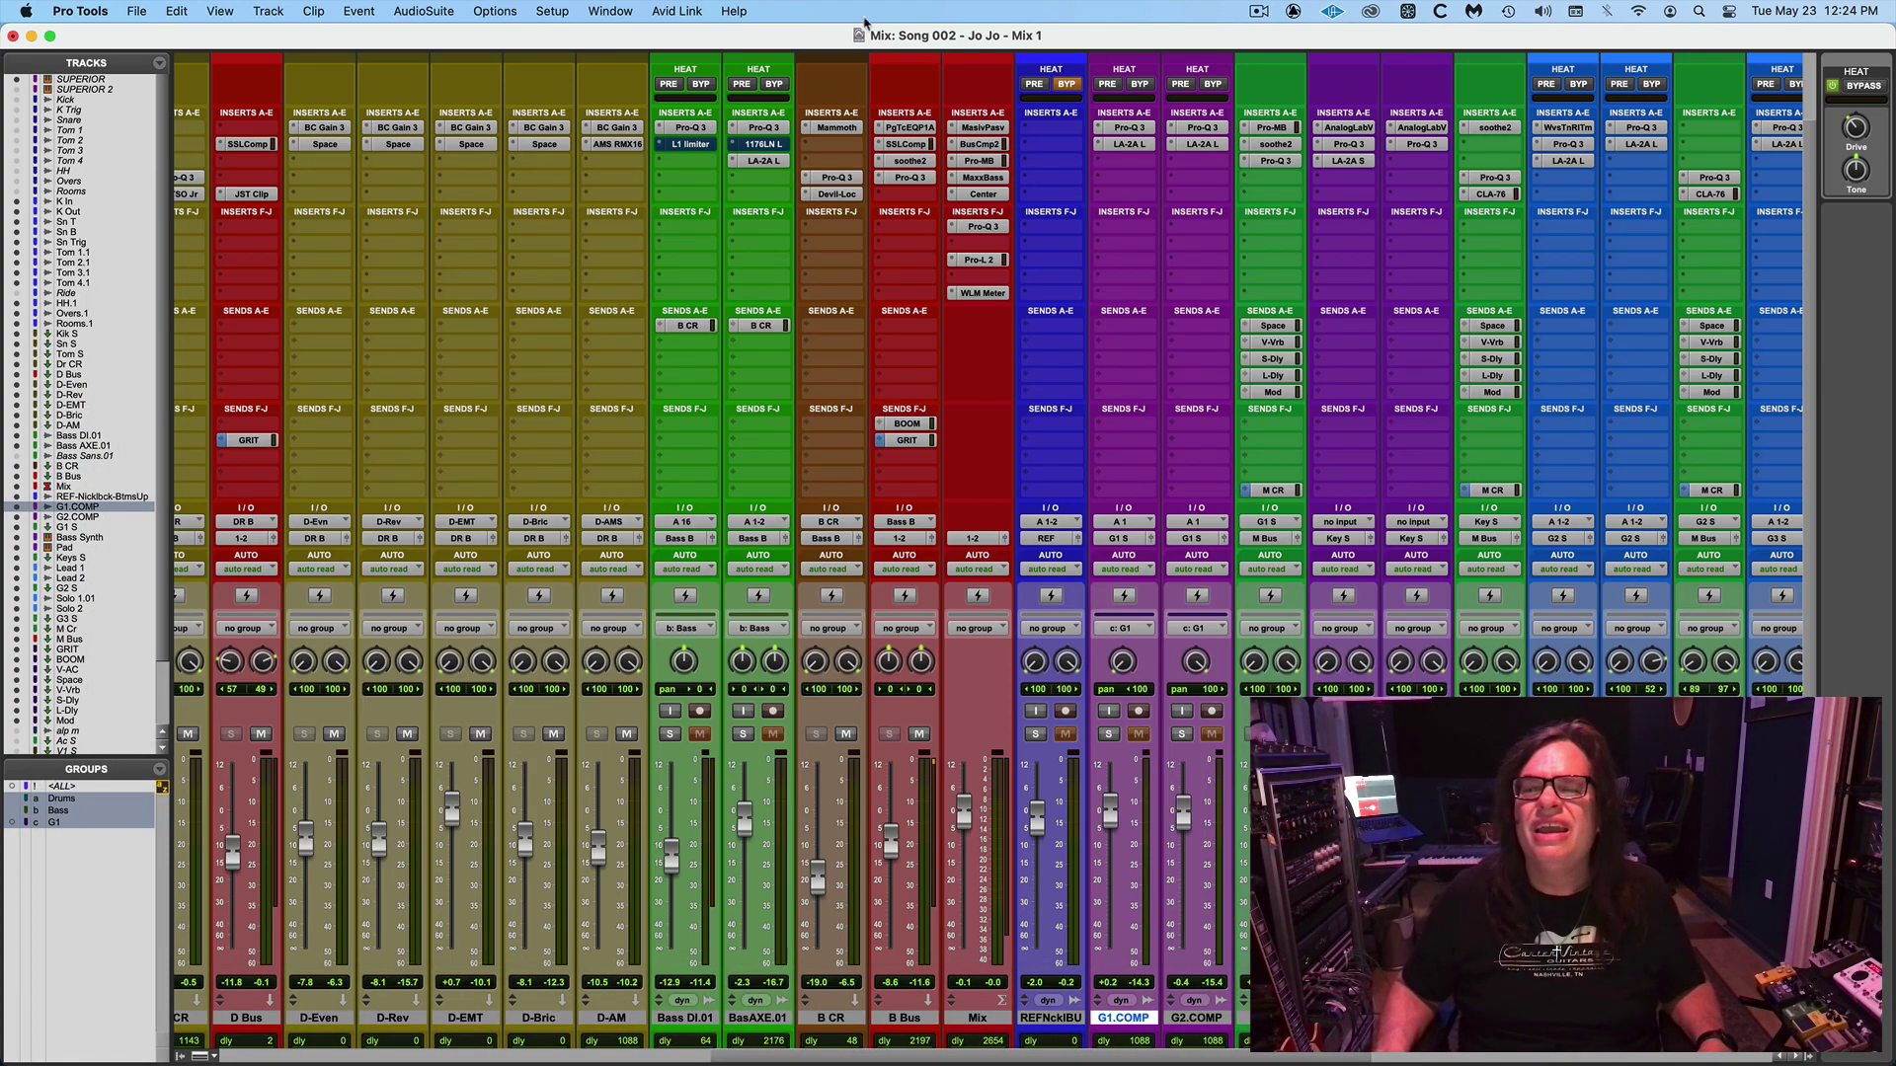
click(1349, 128)
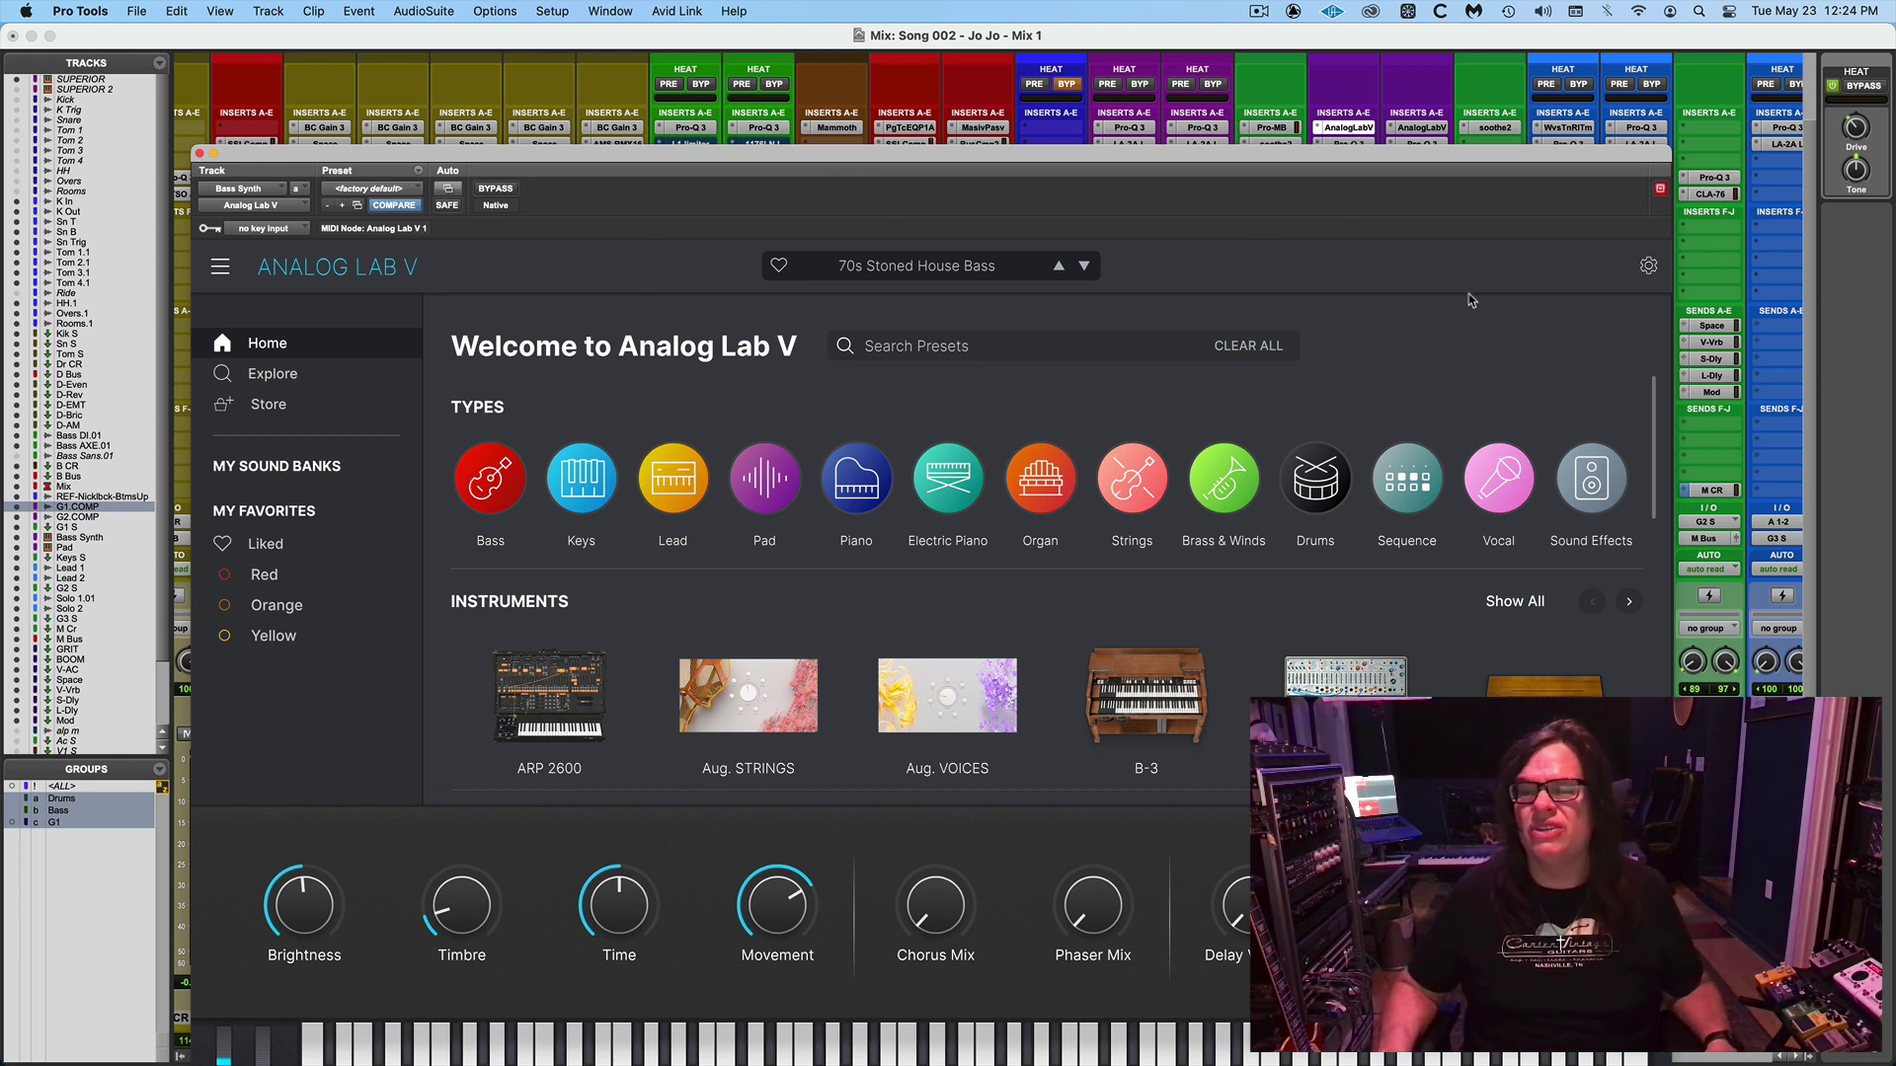
drag(1319, 163, 1228, 86)
click(1427, 526)
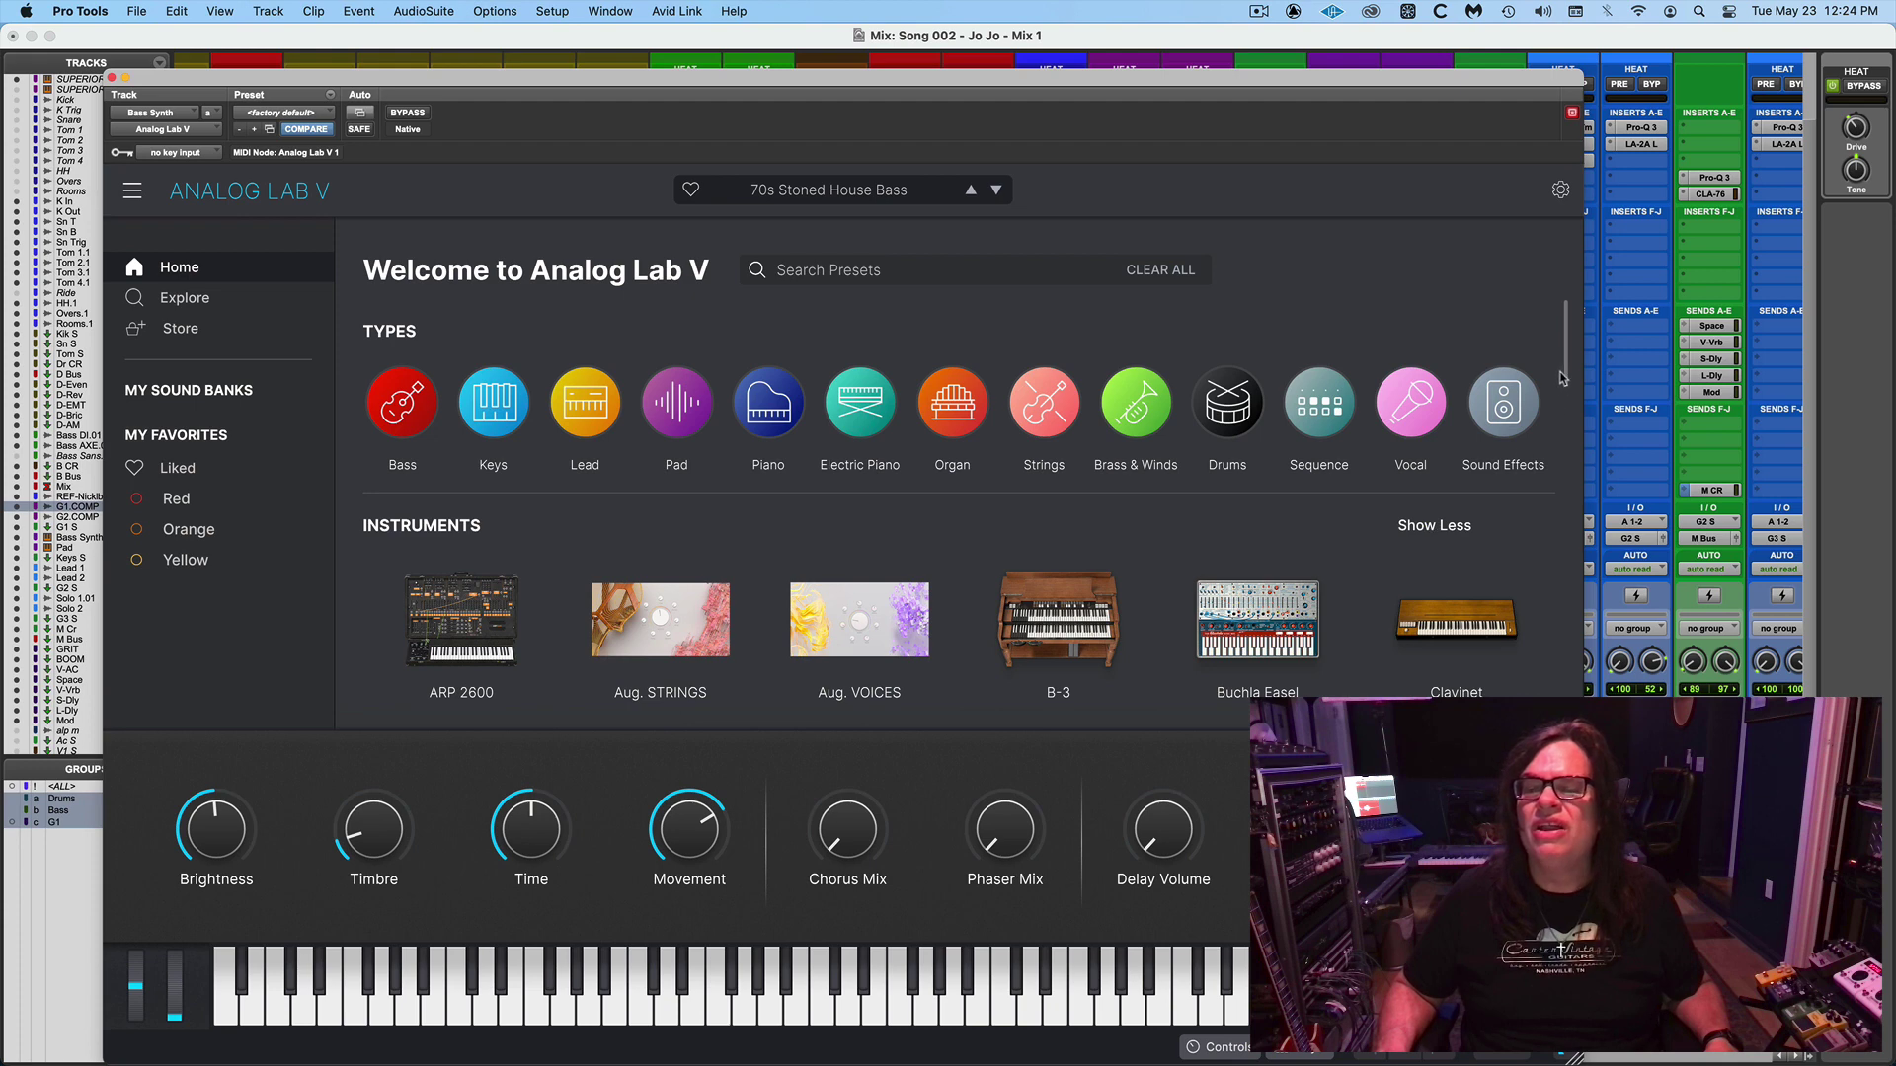
drag(1566, 376, 1608, 302)
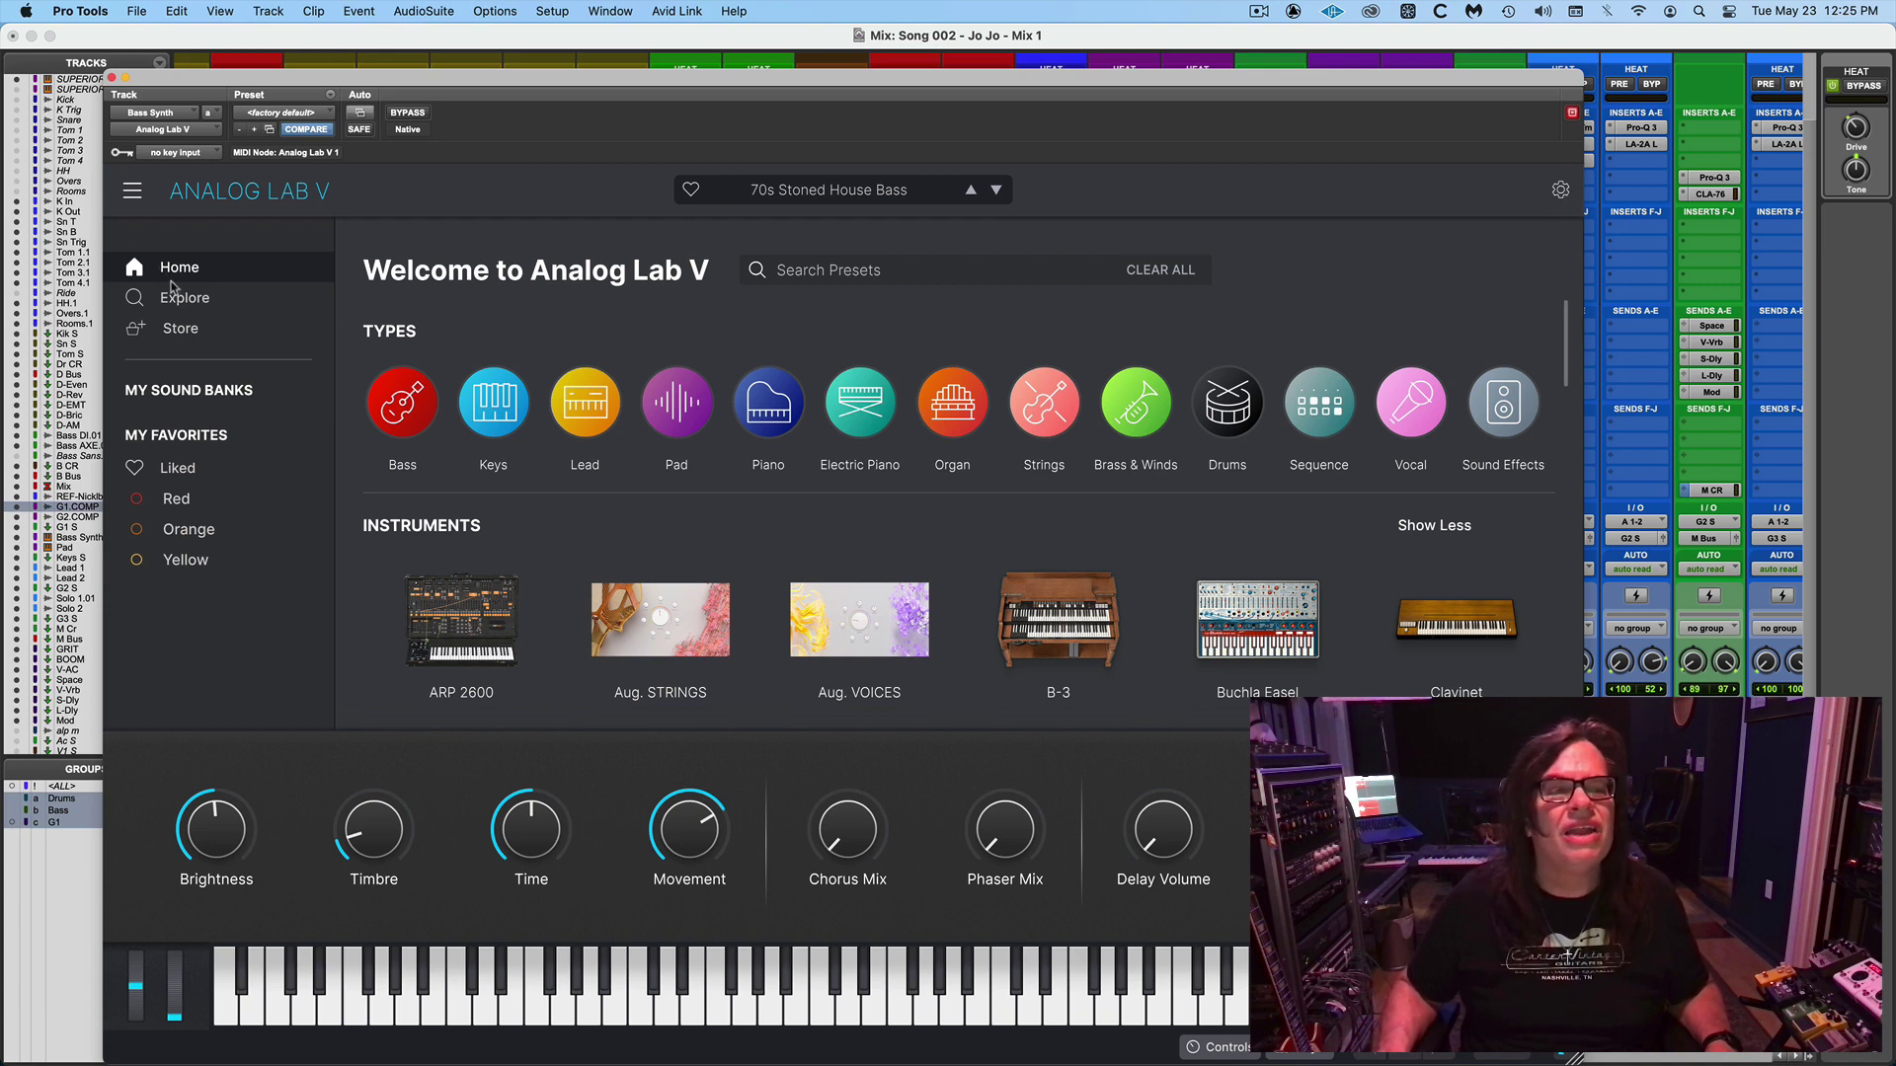
Browse the preset categories and load the Dirt In My Pad preset.
click(857, 195)
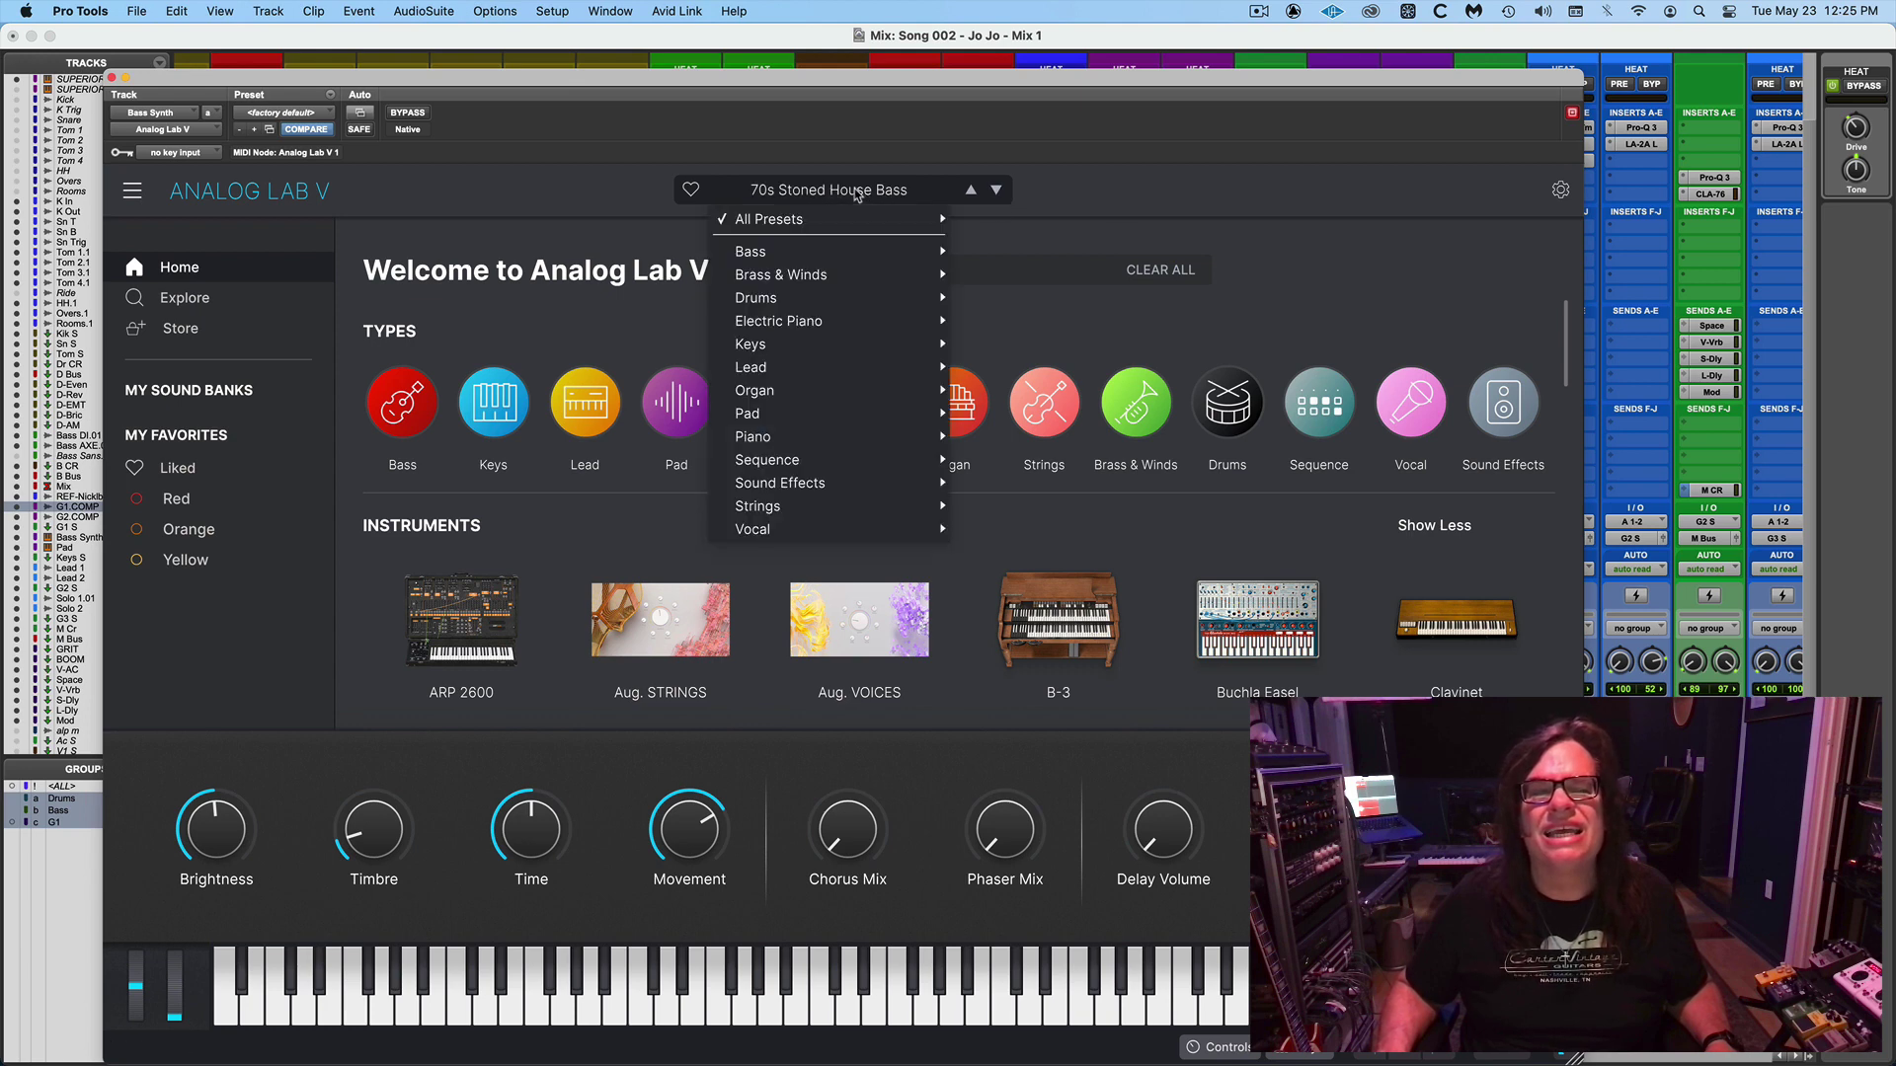
mouse_move(939, 220)
click(1169, 140)
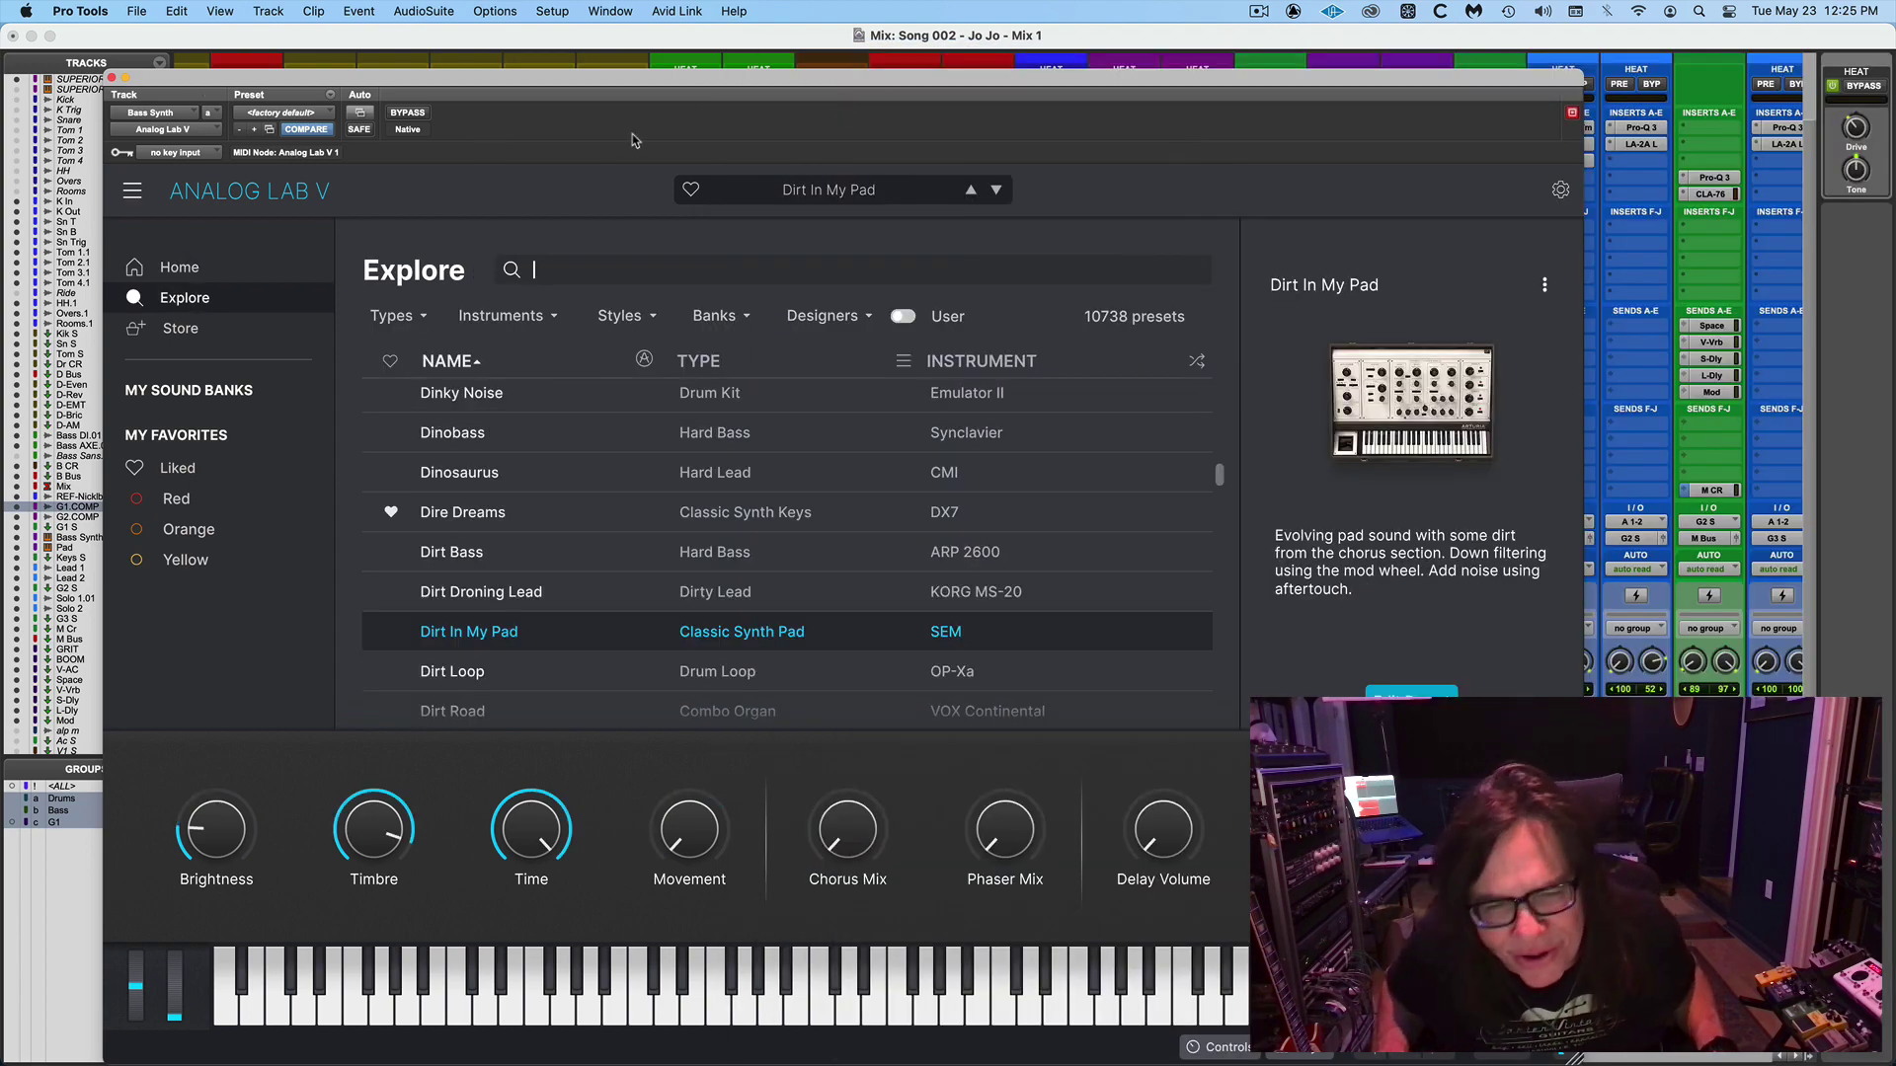
click(832, 191)
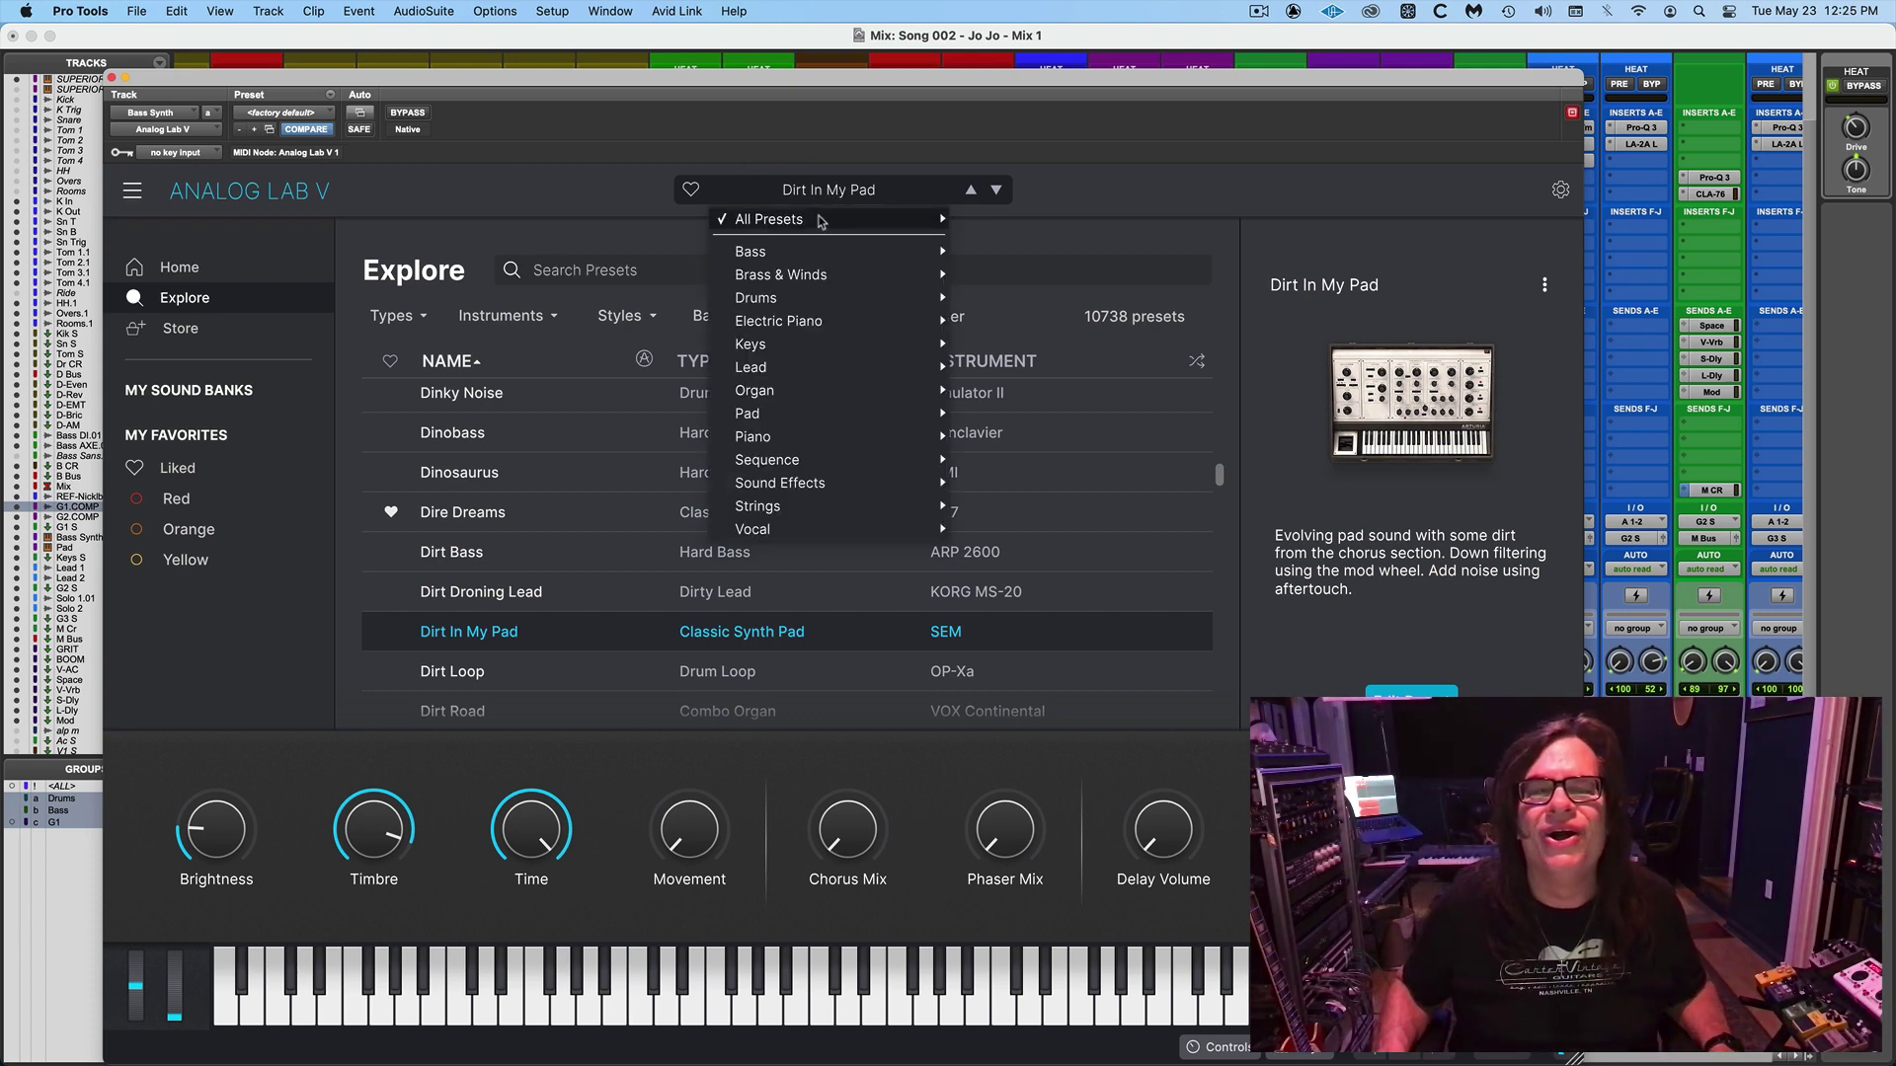
mouse_move(819, 224)
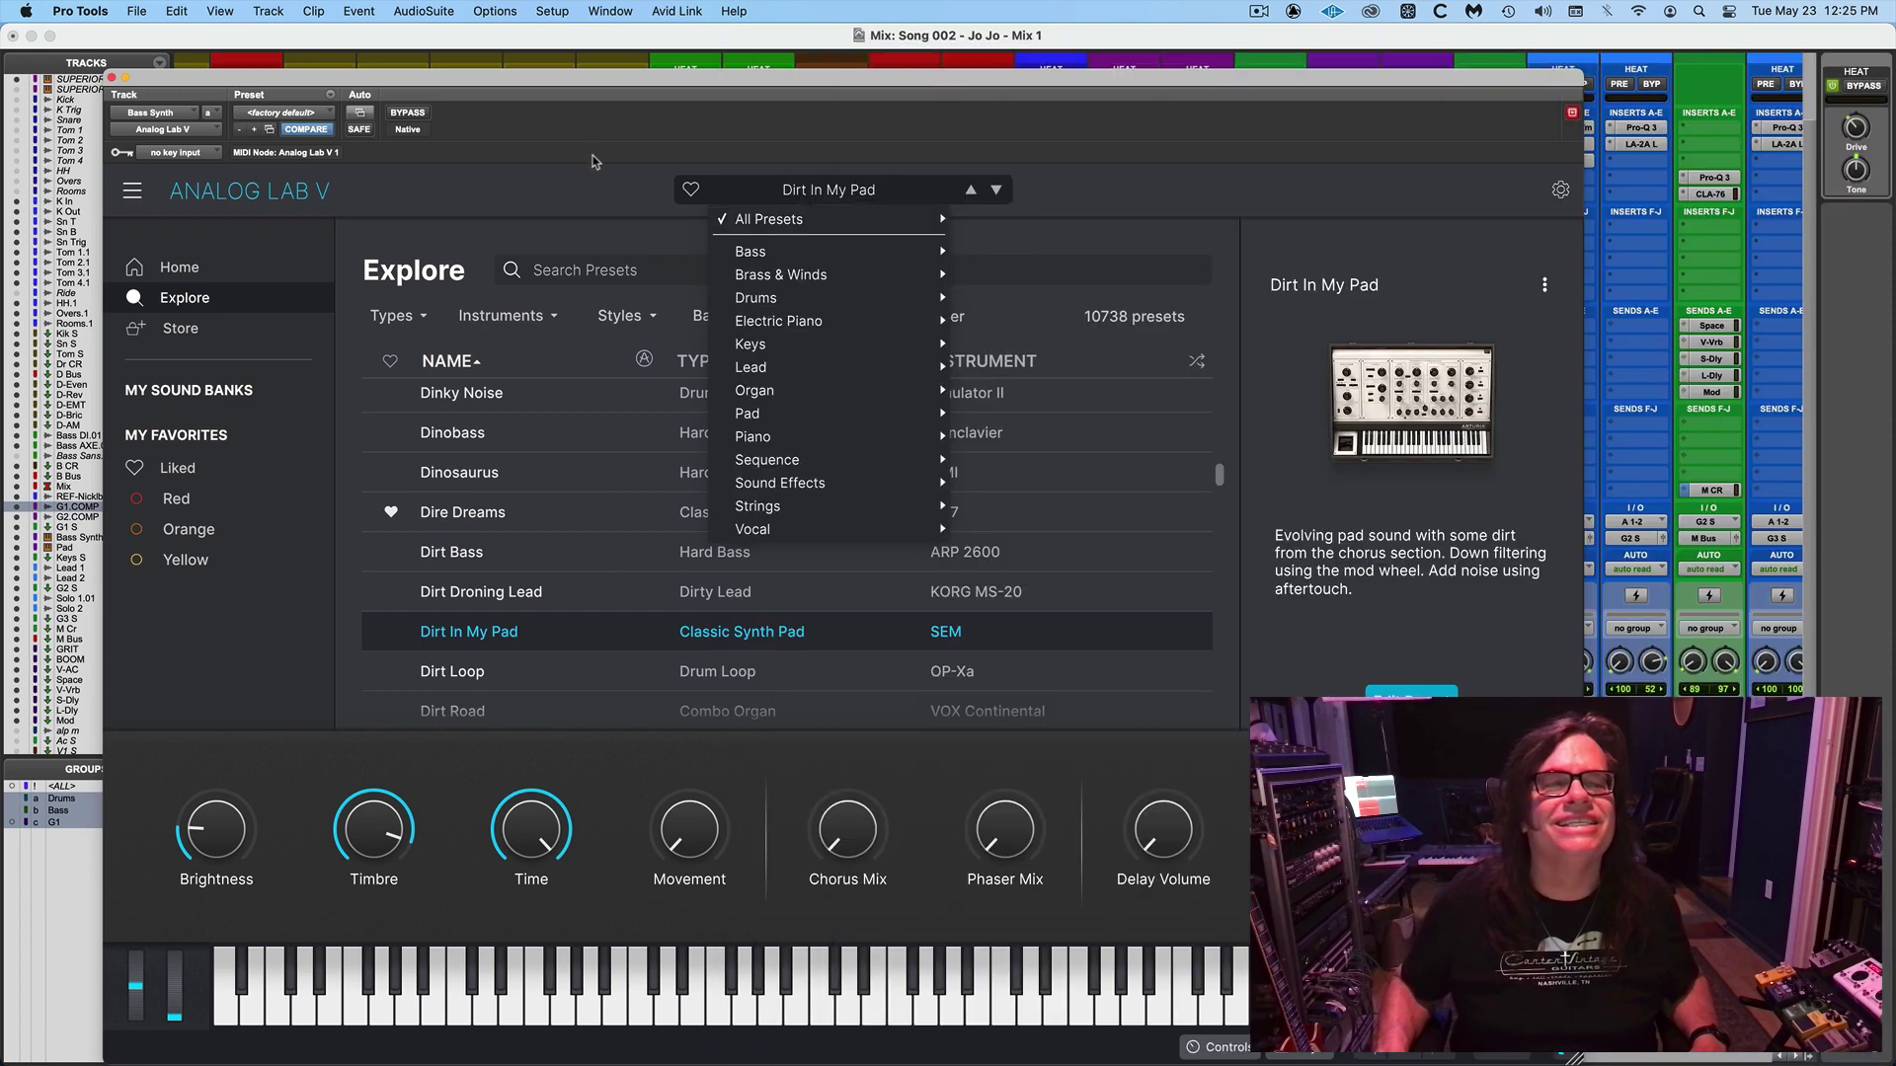
click(593, 161)
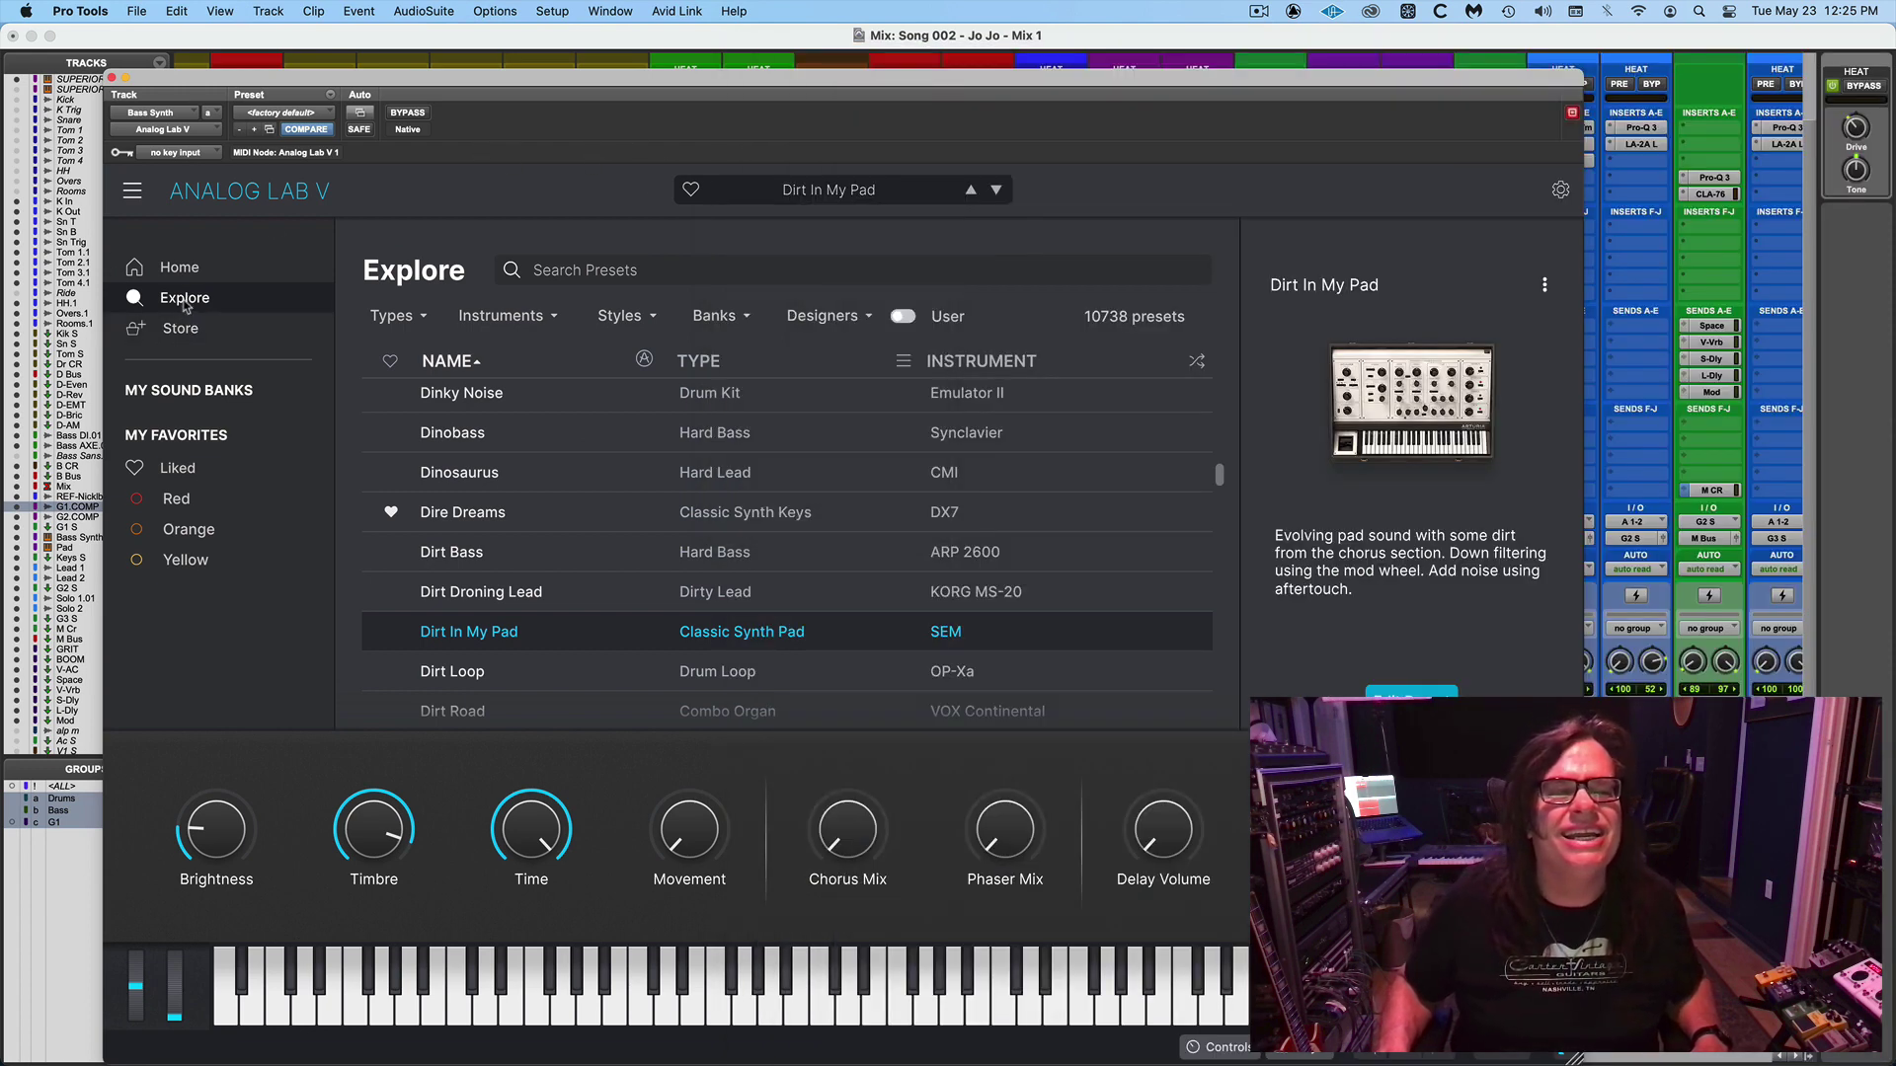
Search presets for 'stone' and load 70s Stoned House Bass.
click(536, 273)
text(stone)
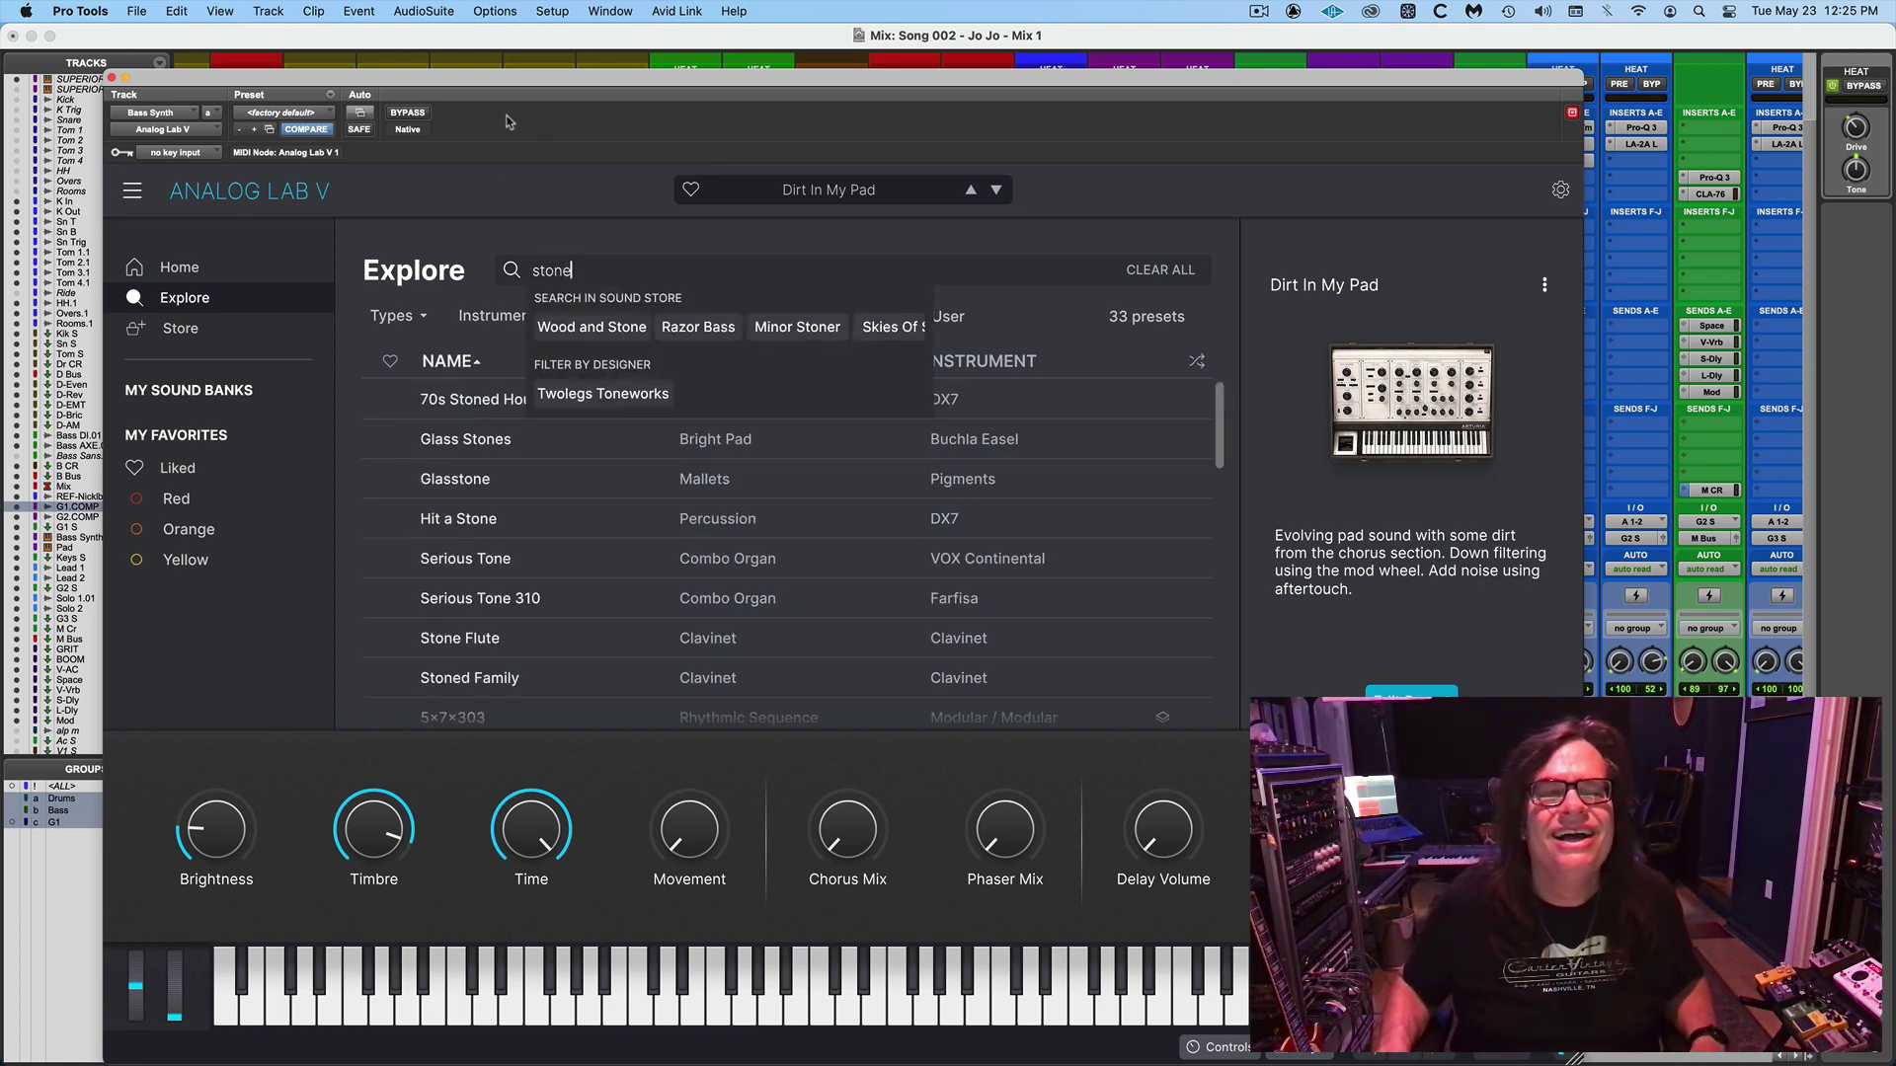
click(460, 399)
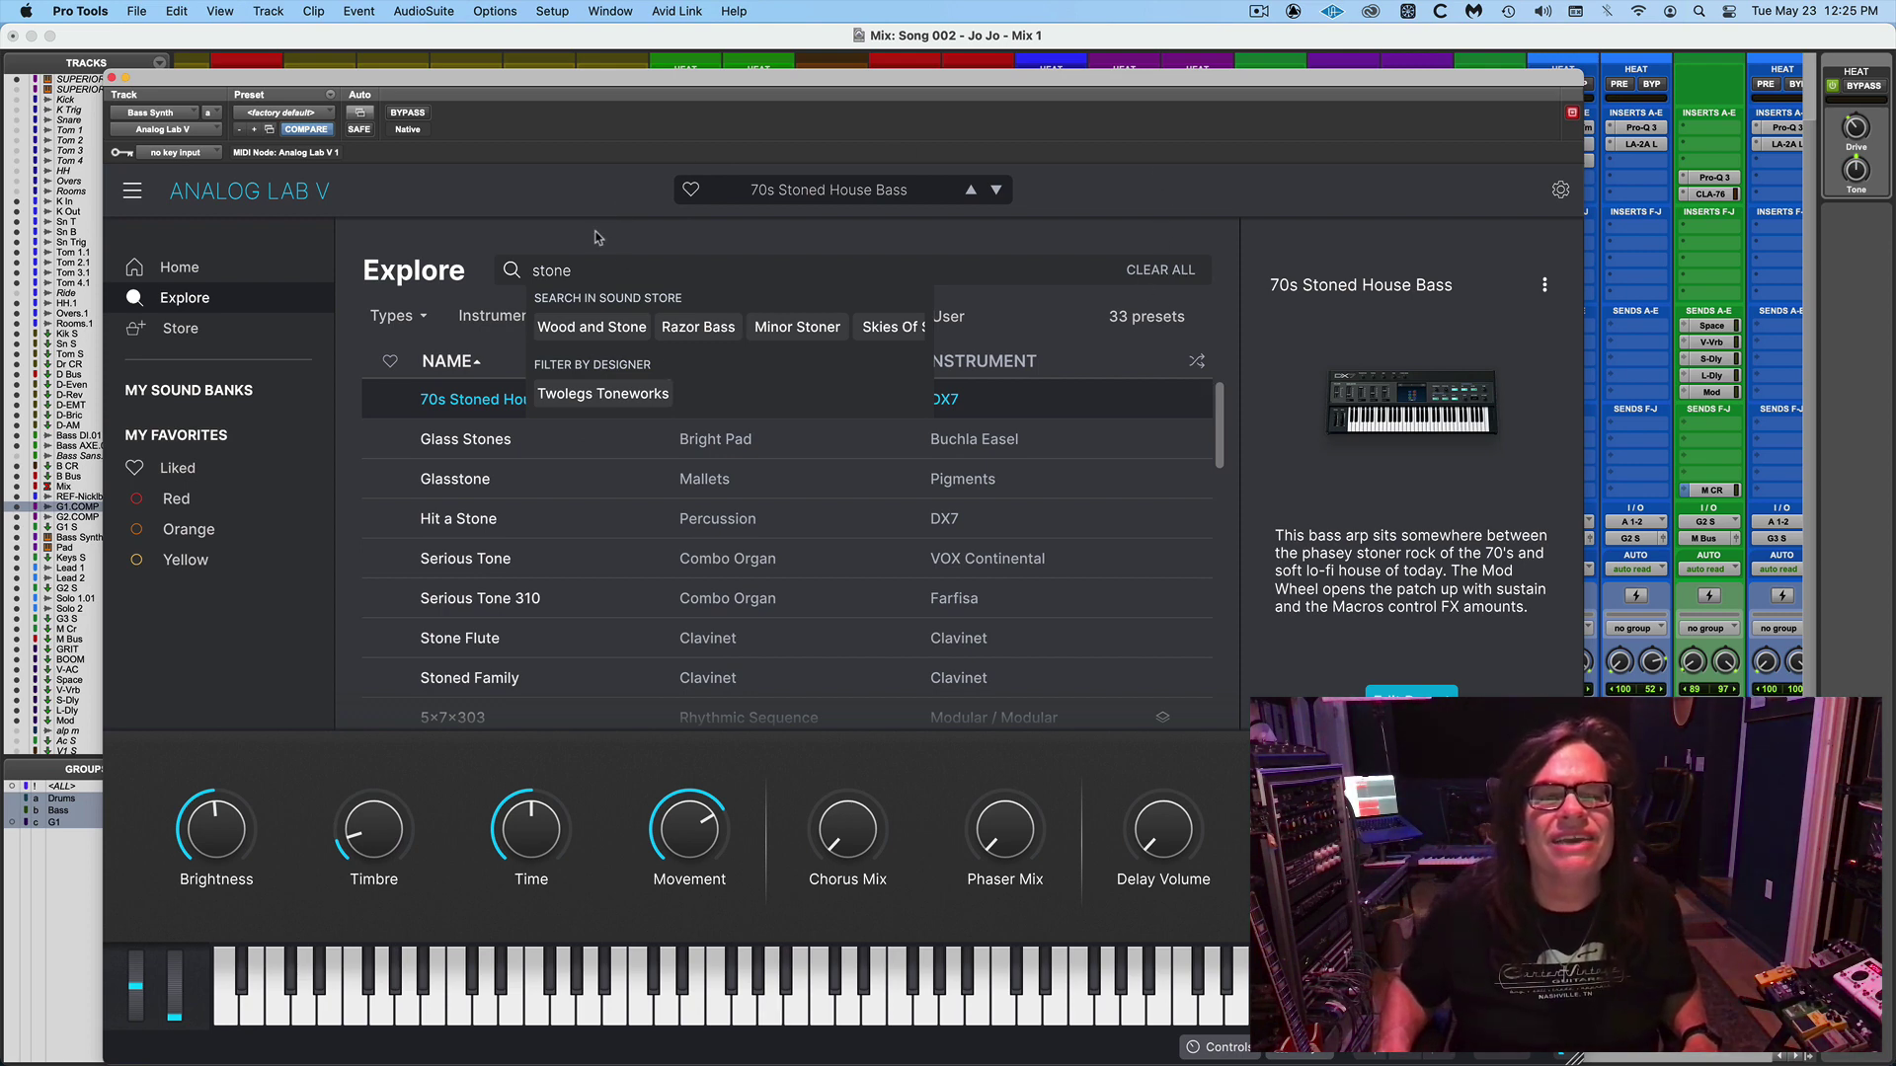
Clear the 'stone' search and show the Pad track's full 10738-preset Explore list.
key(BackSpace)
key(BackSpace)
key(BackSpace)
key(BackSpace)
key(BackSpace)
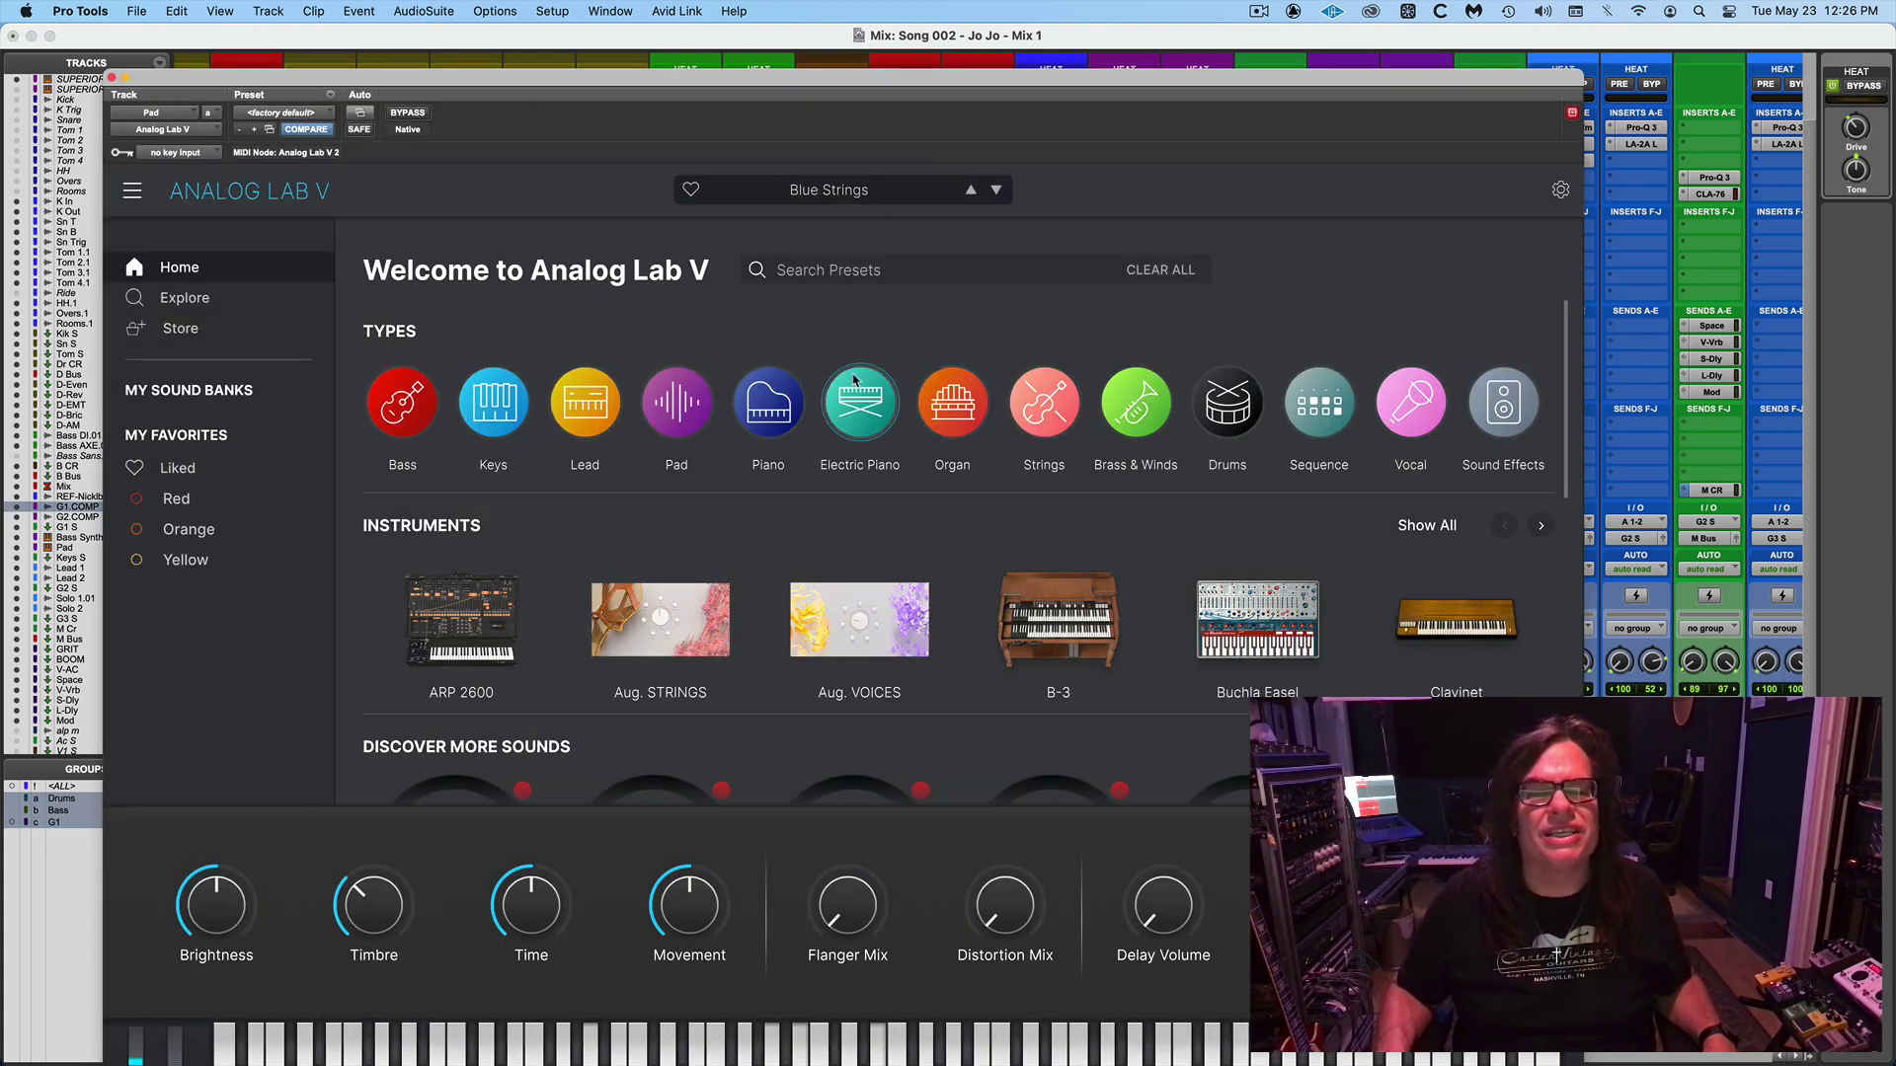
click(211, 300)
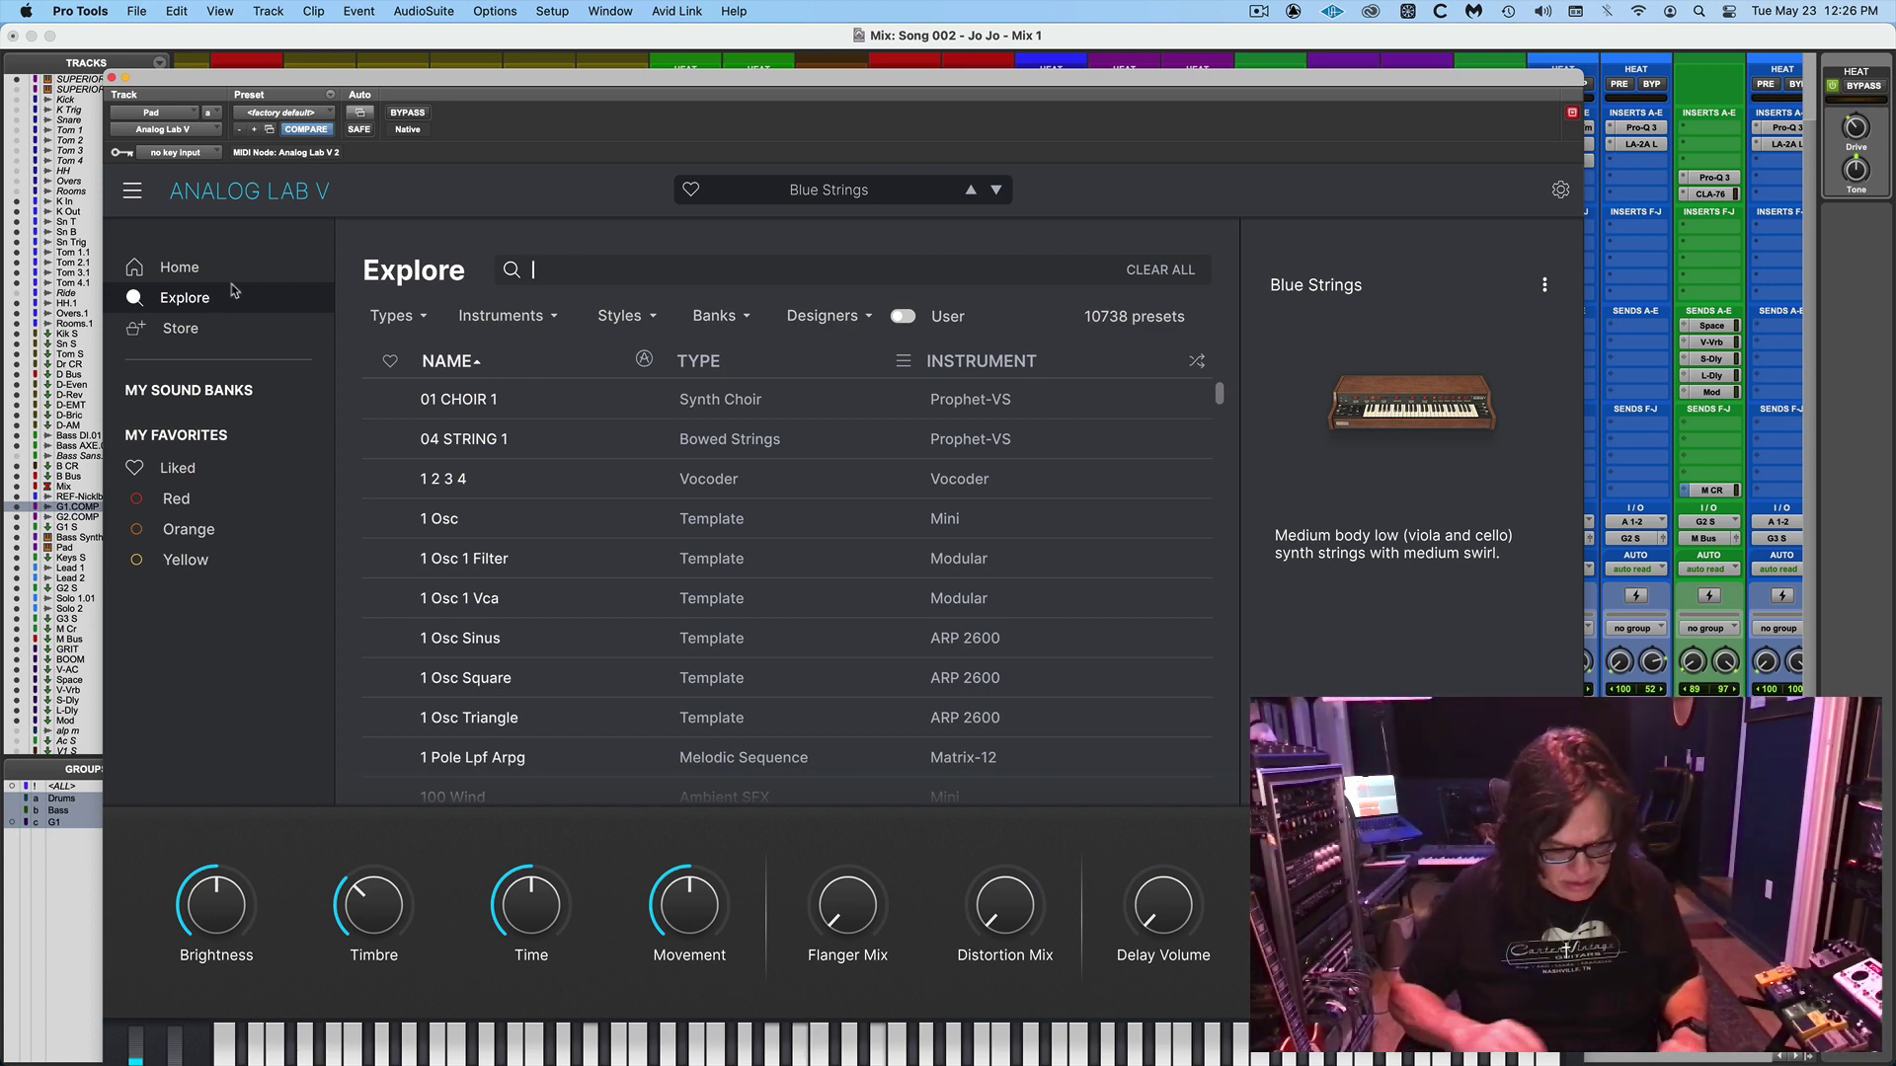
Search presets for 'blue srrings', then return to the Analog Lab V Home page.
text(bl)
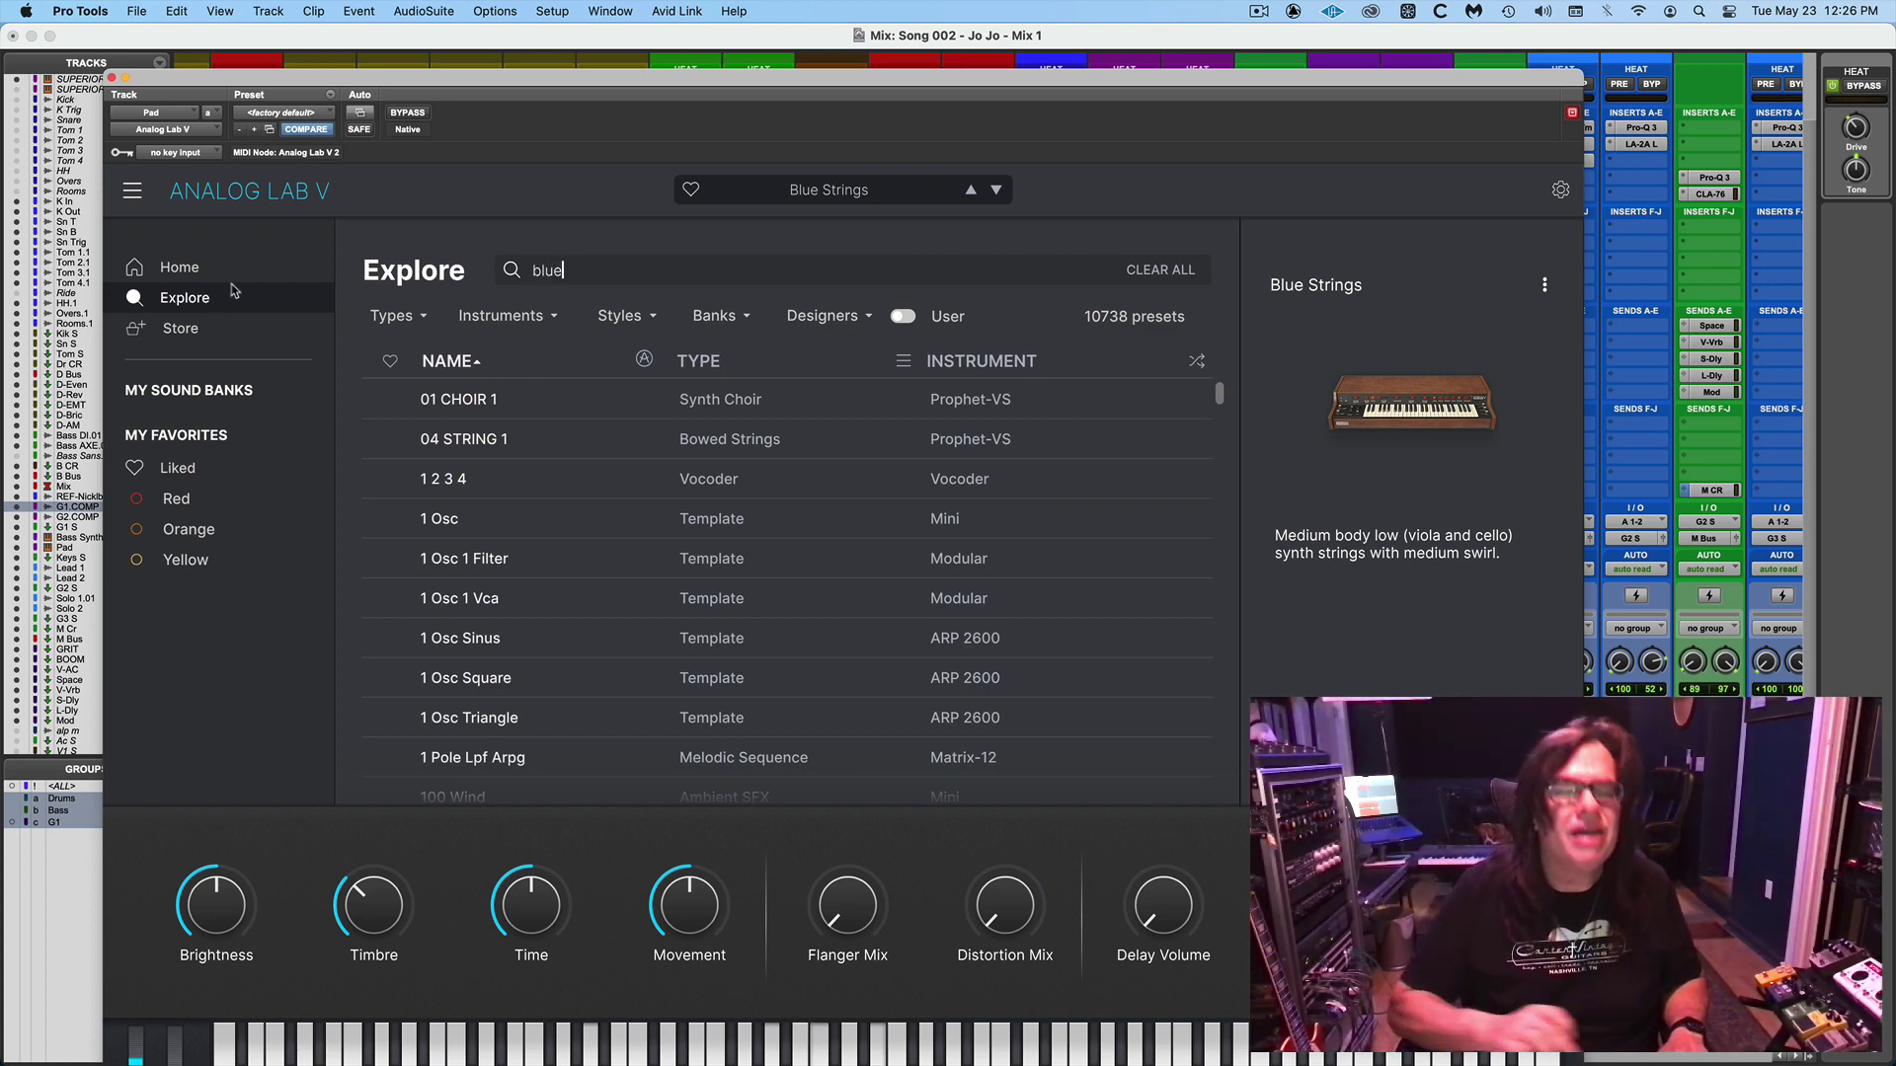
text(ue)
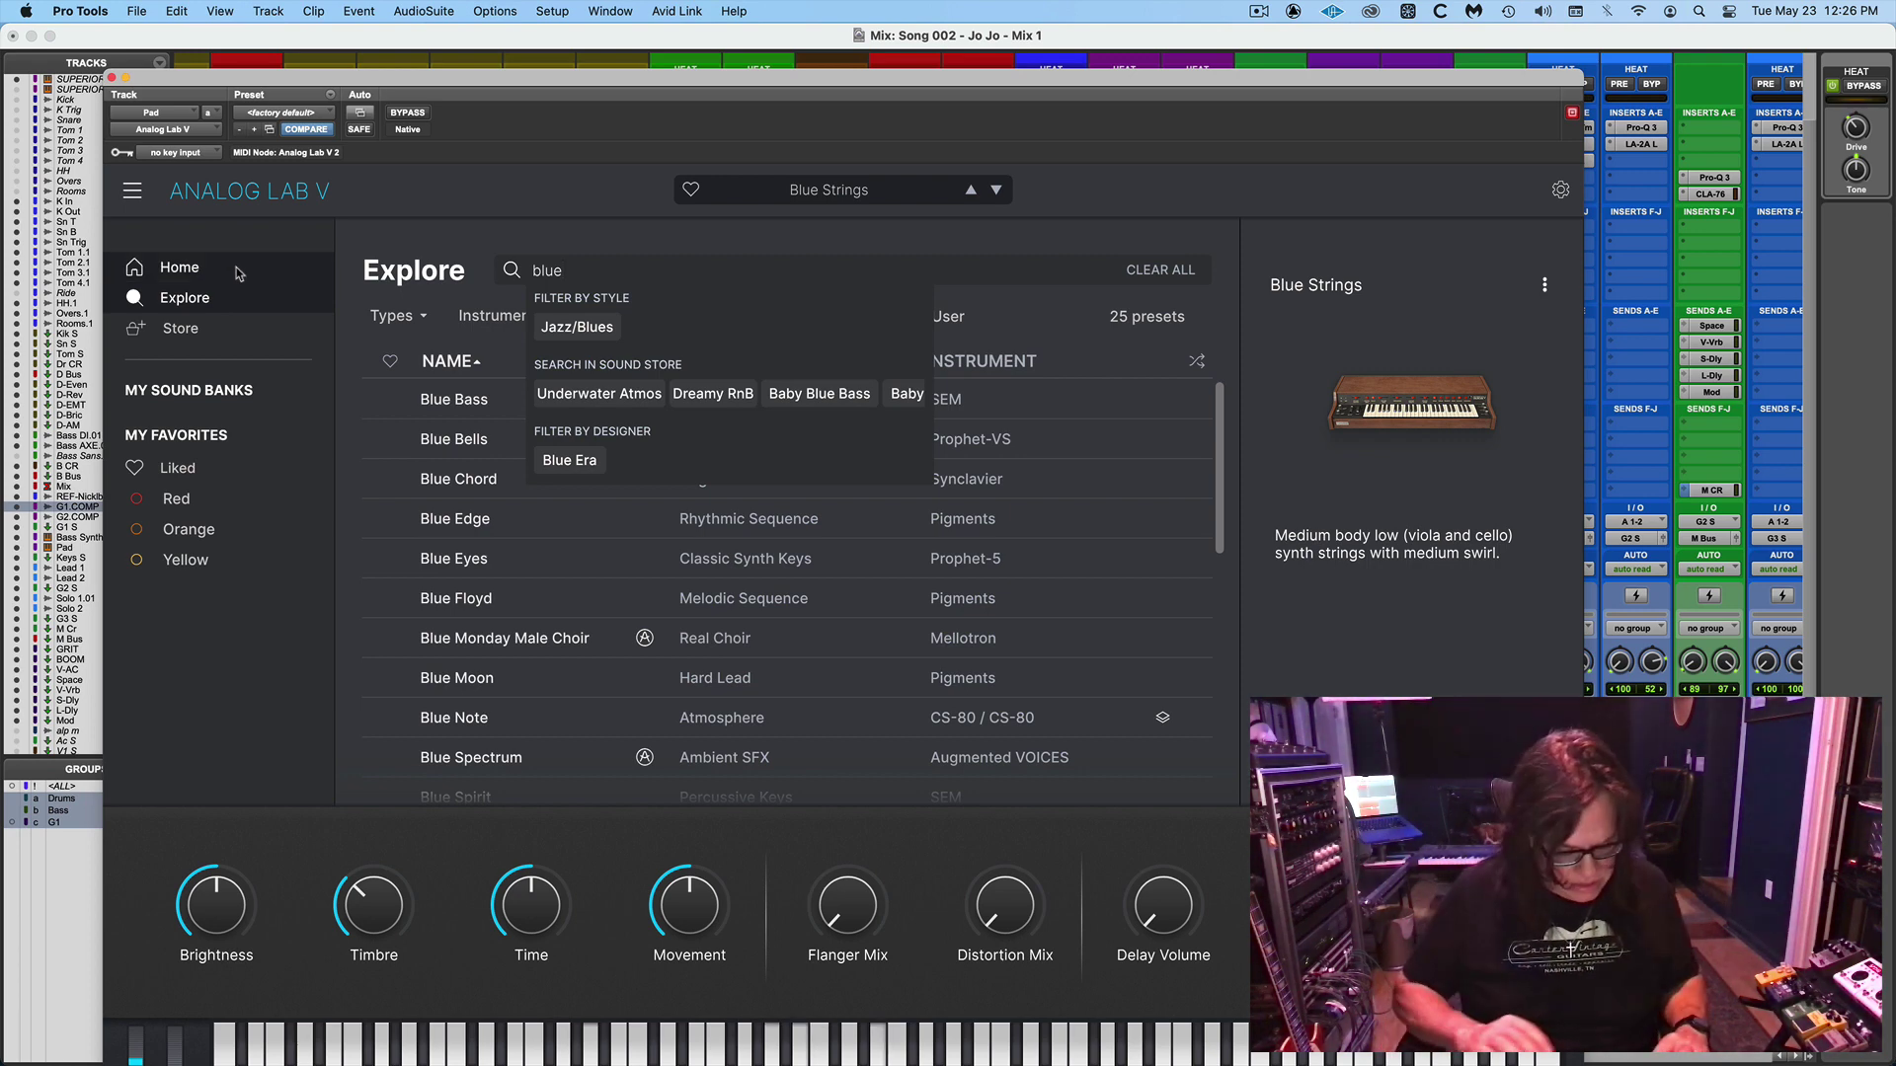
text( sr)
text(r)
text(ings)
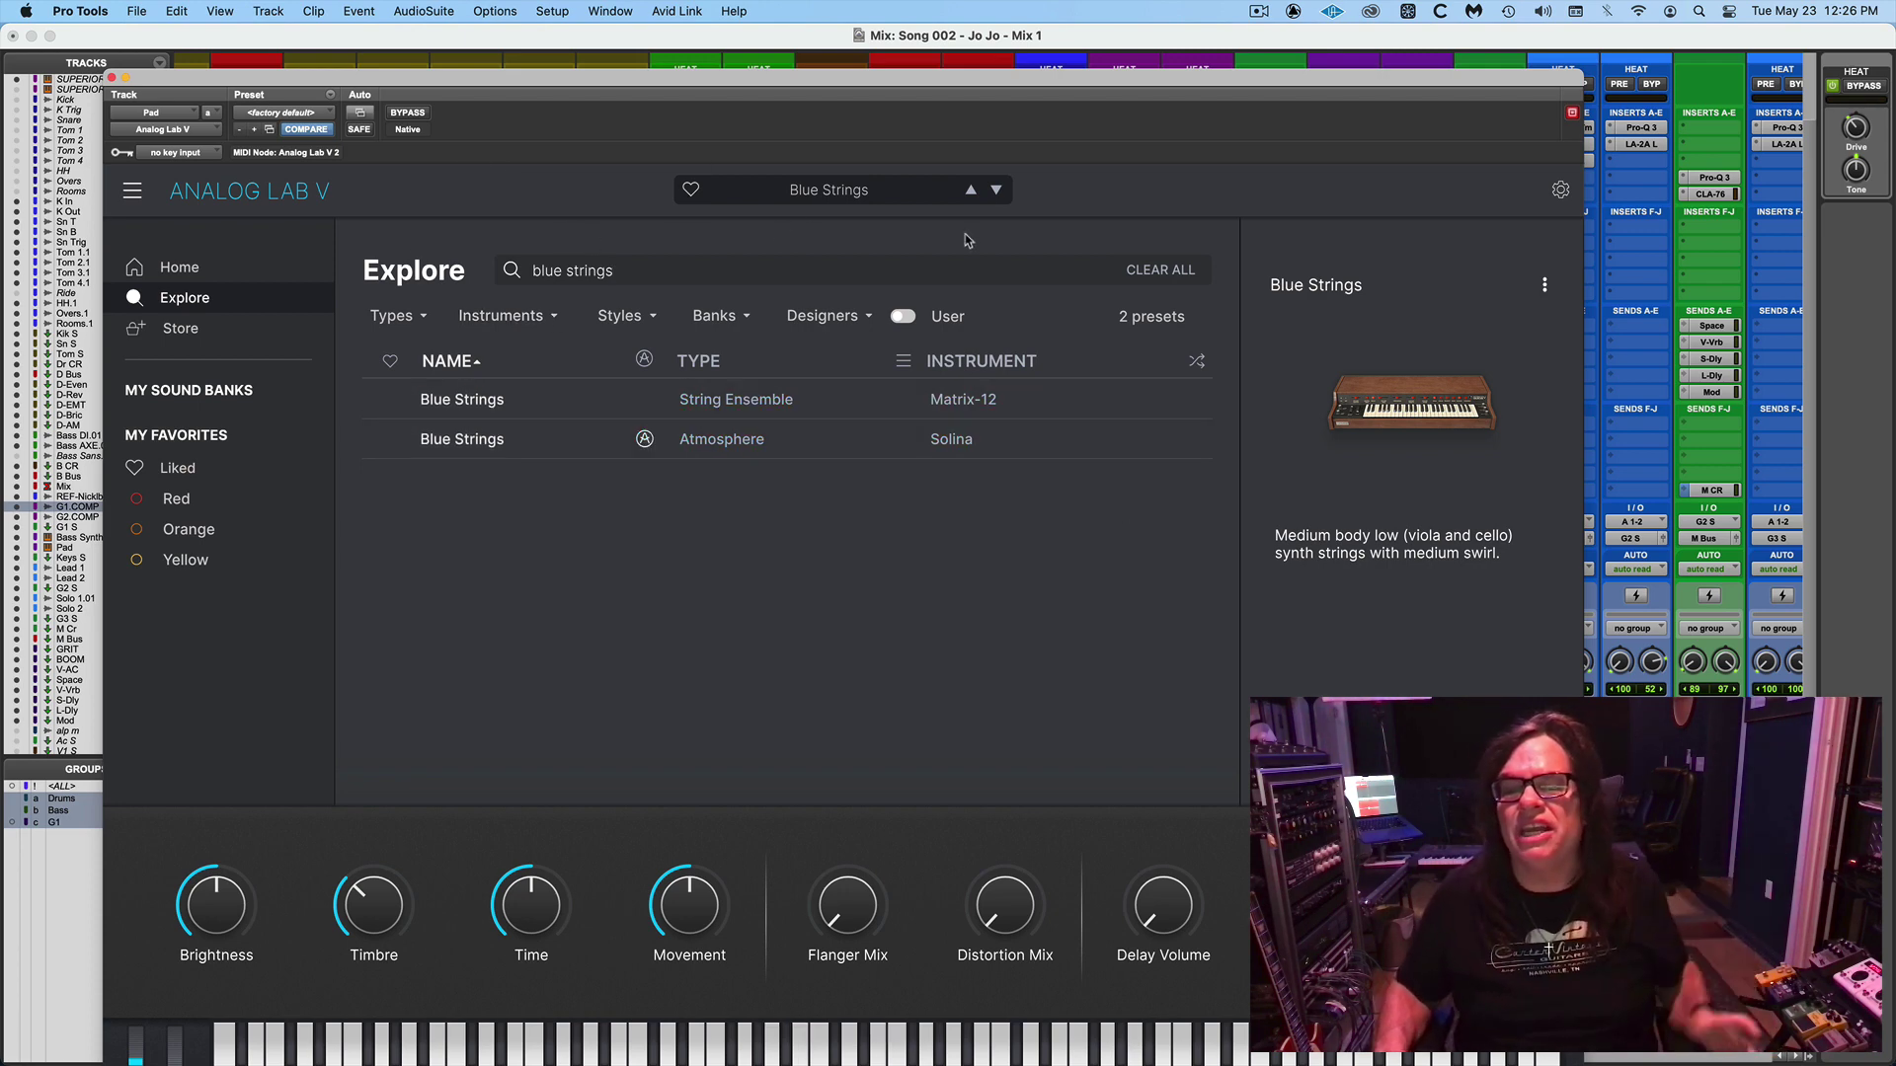
click(170, 279)
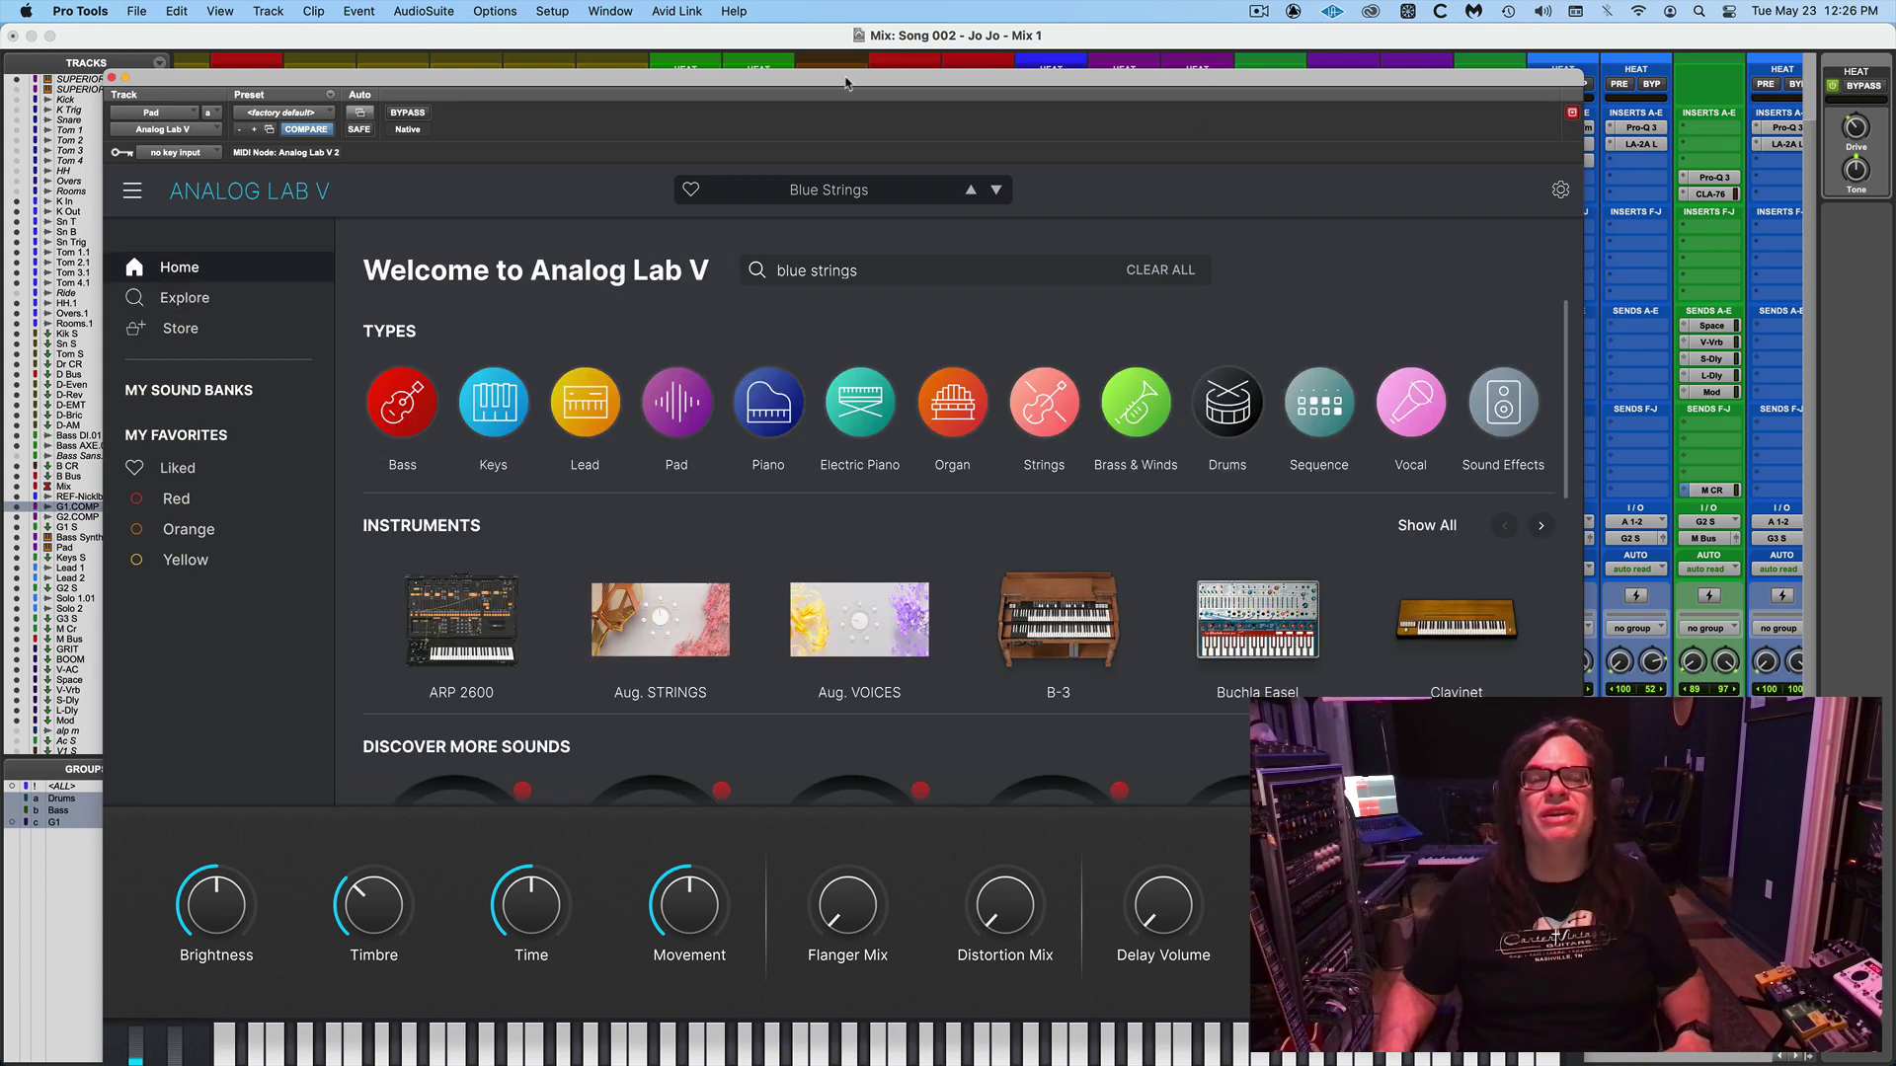
Close the Analog Lab V instrument window to return to the Pro Tools mixer.
drag(846, 83, 1111, 1002)
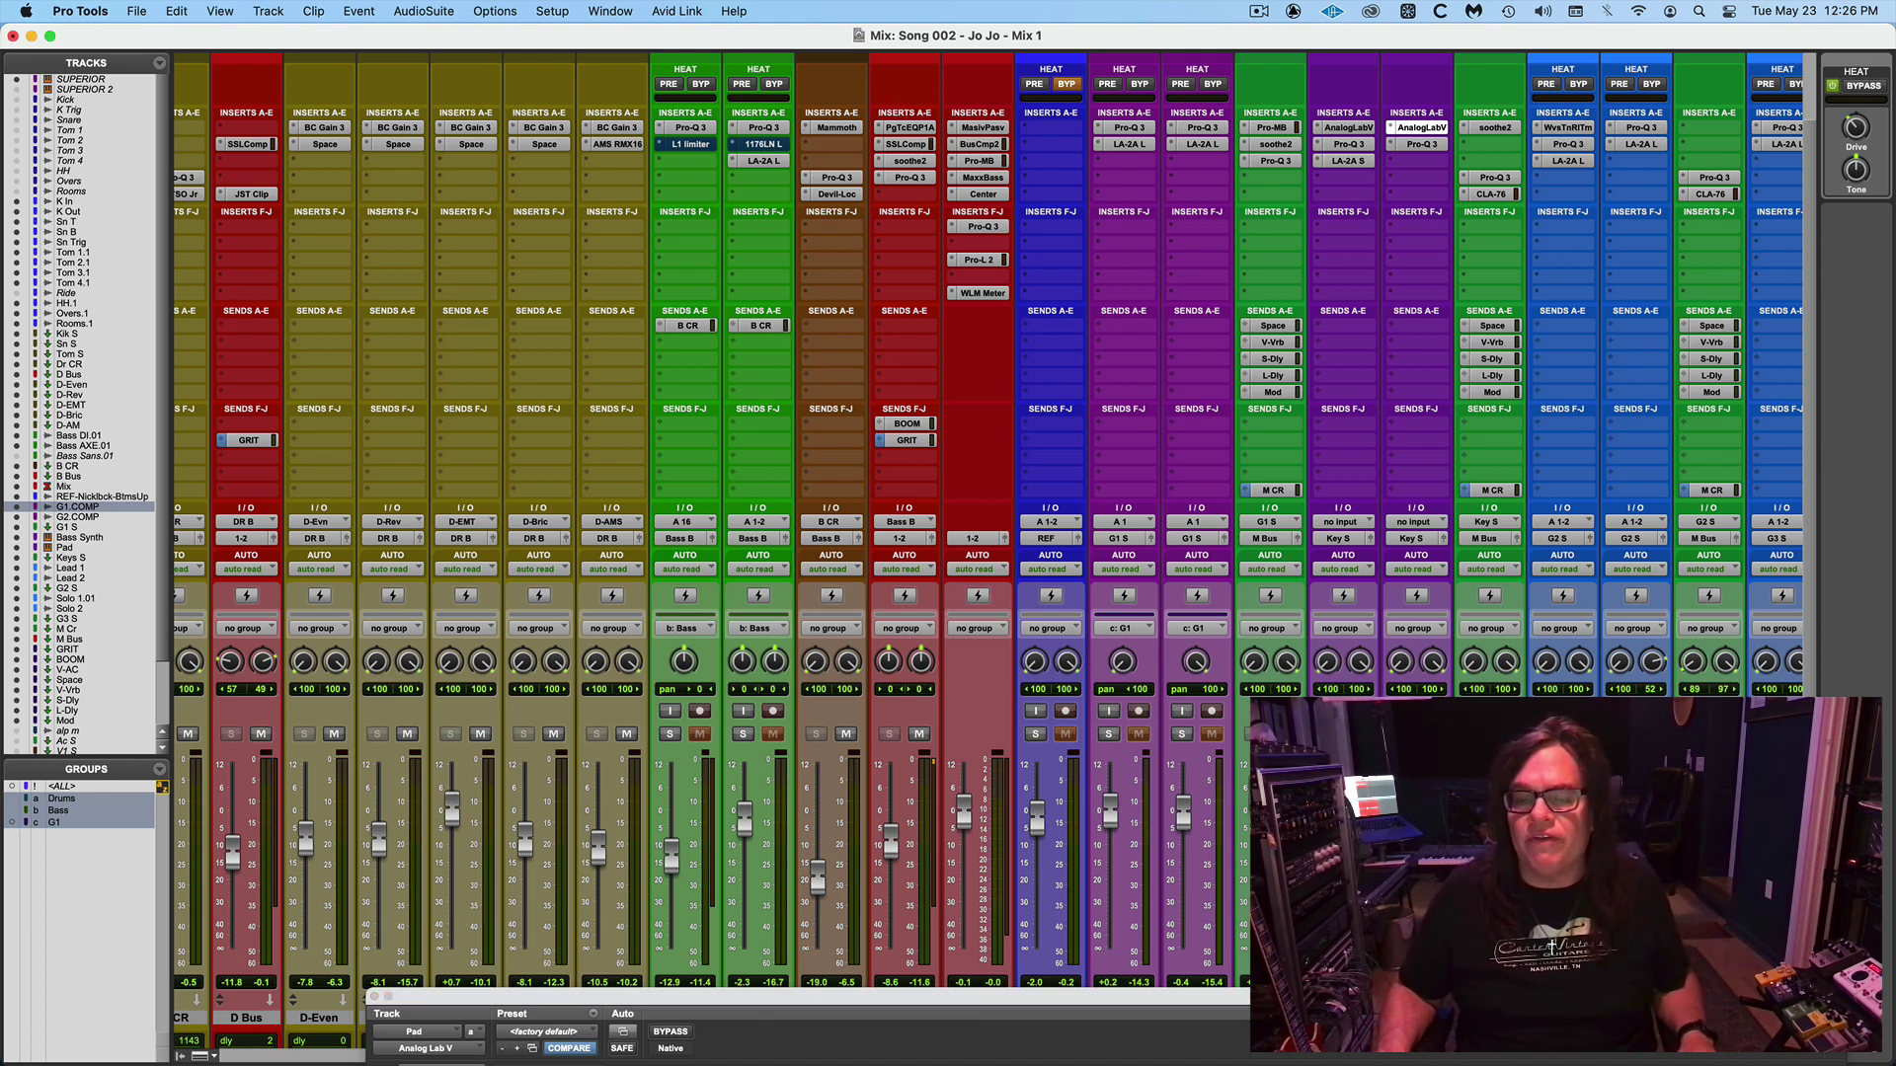
drag(731, 1027, 456, 74)
click(99, 45)
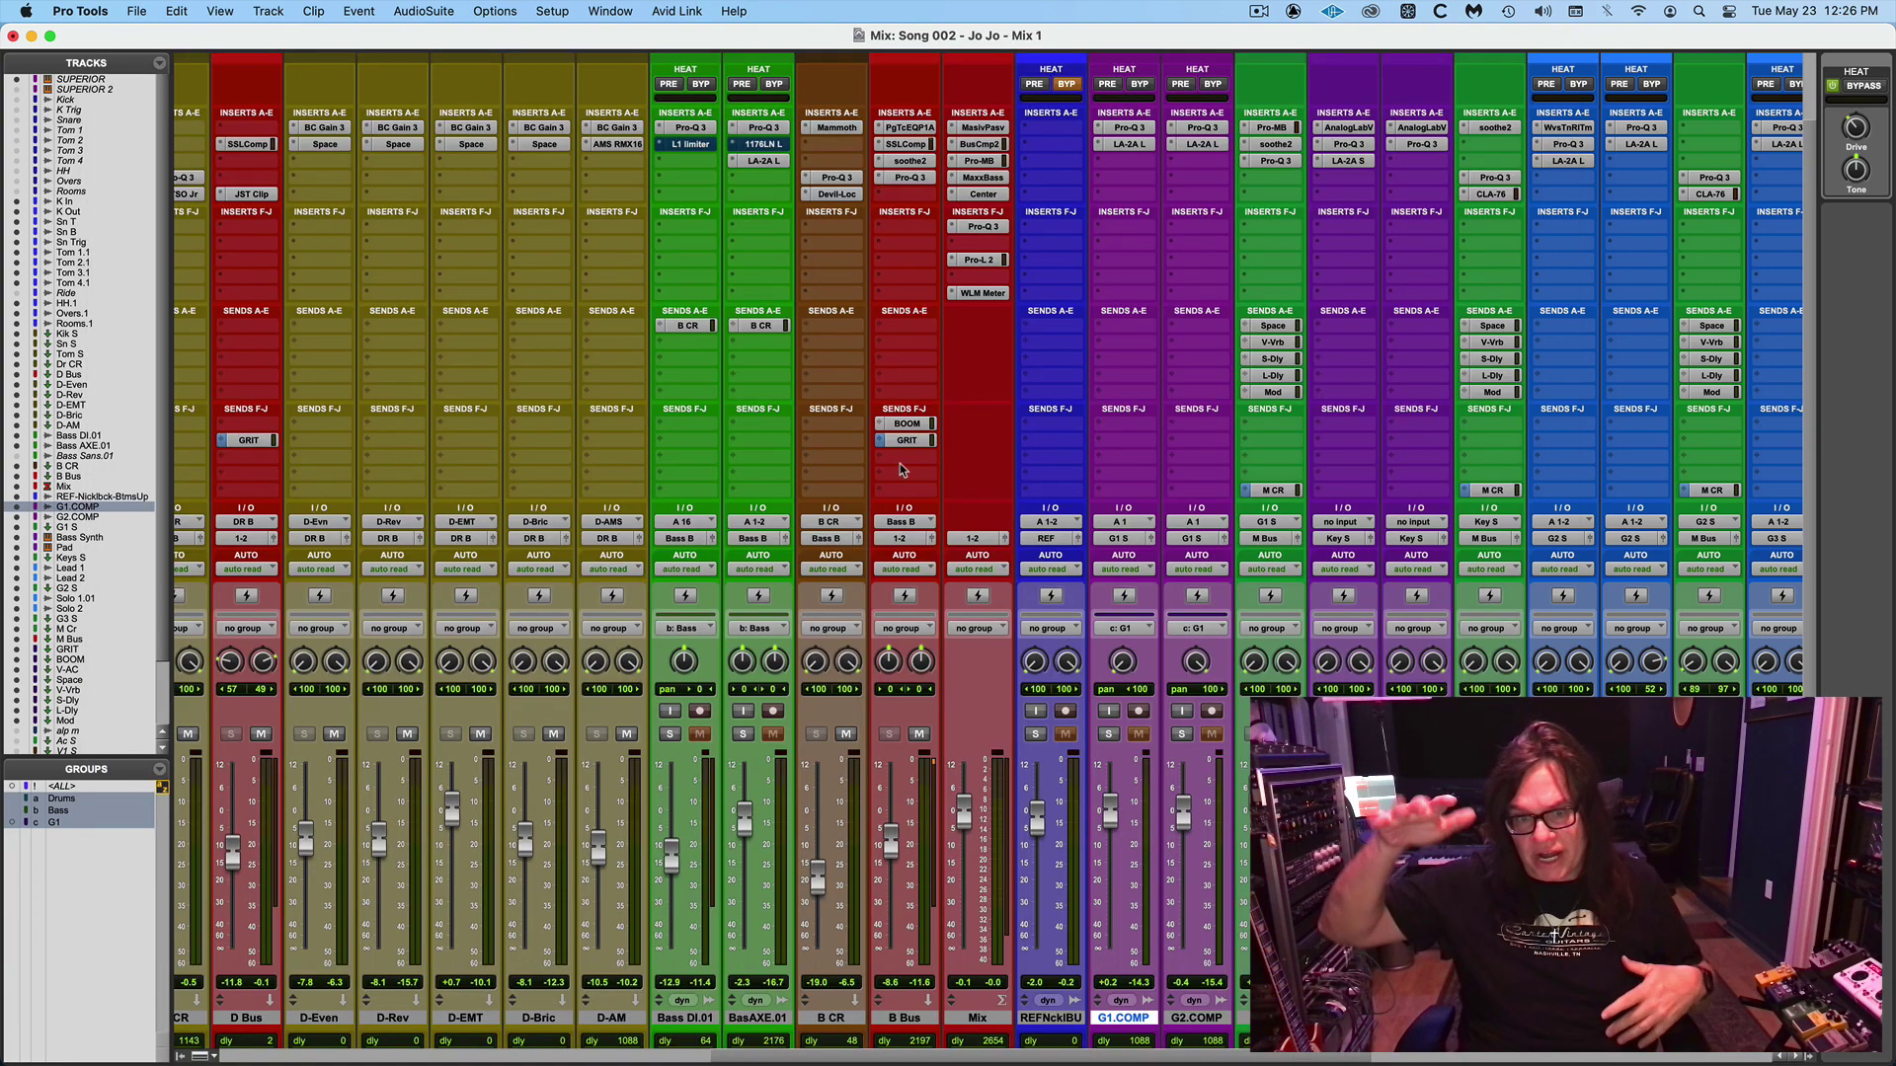
Play the mix, lower the B CR fader to -19.5, and open an empty Pad insert.
key(space)
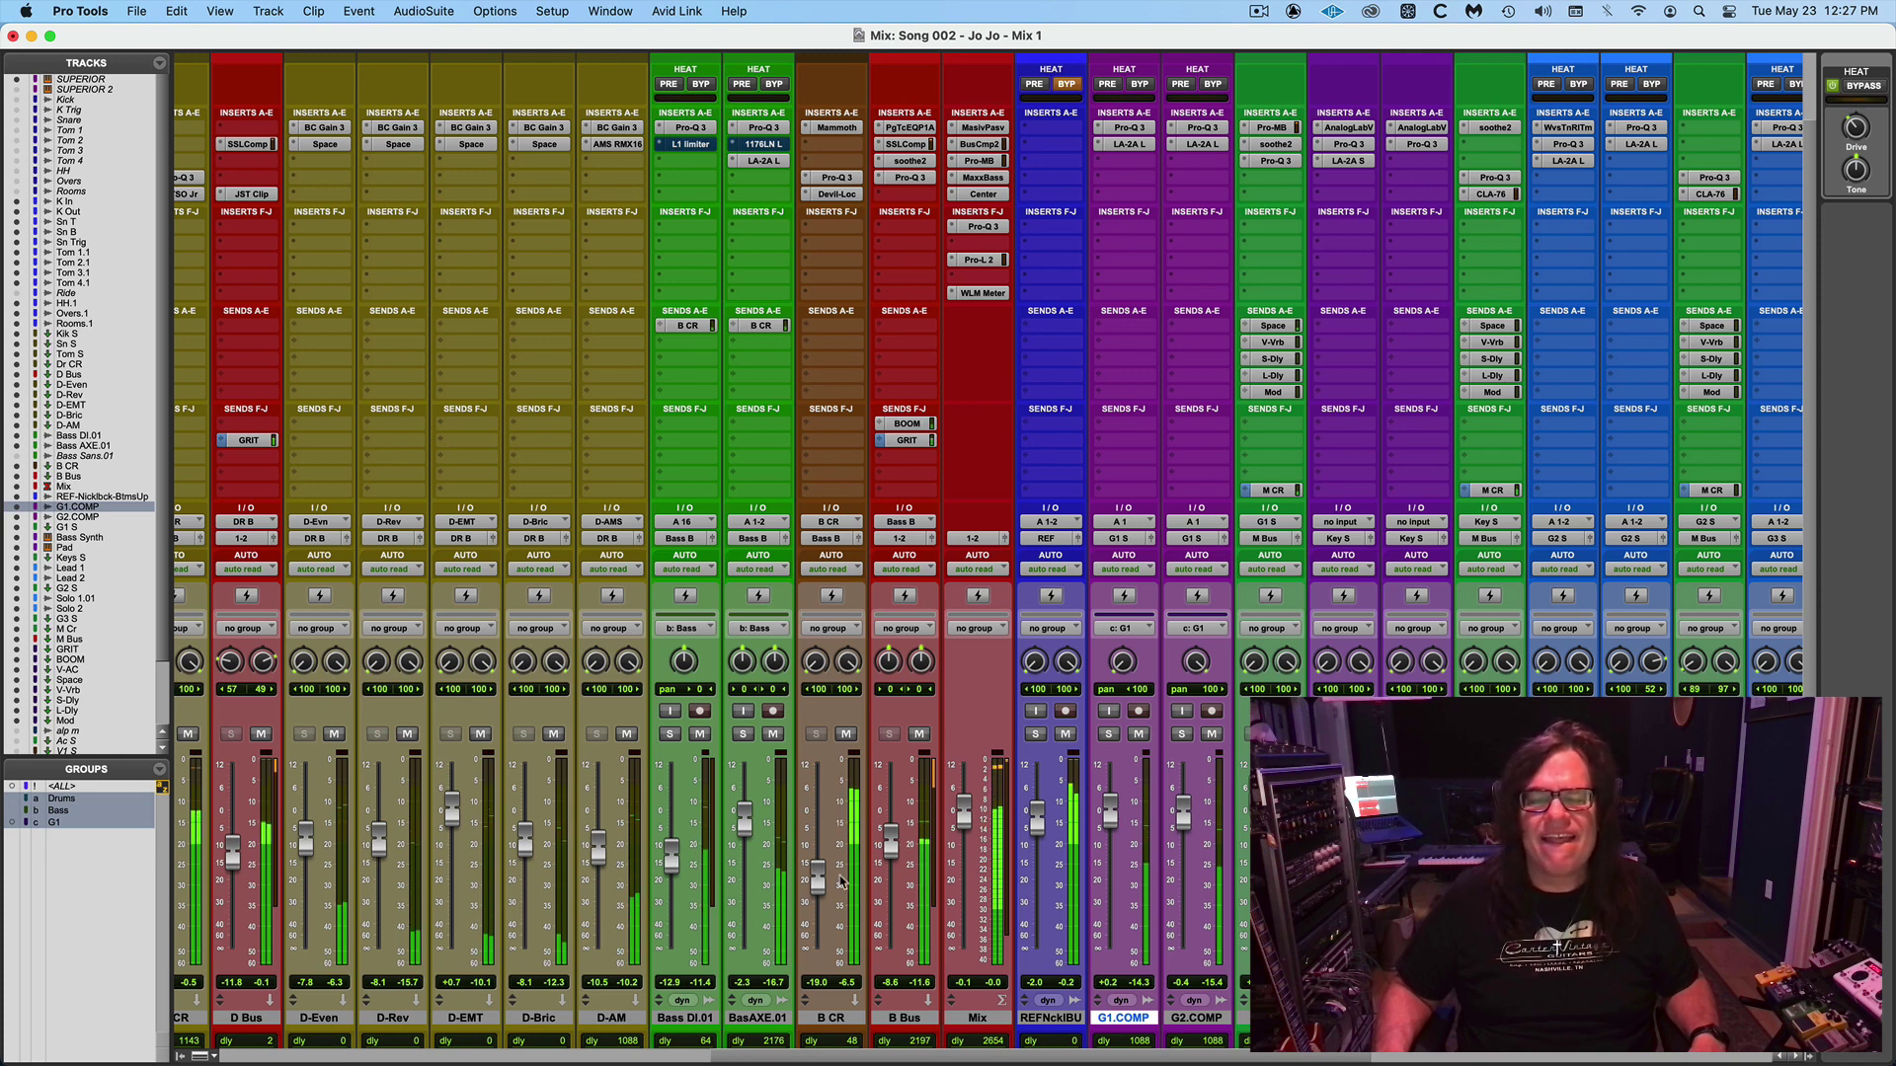
drag(826, 884, 828, 892)
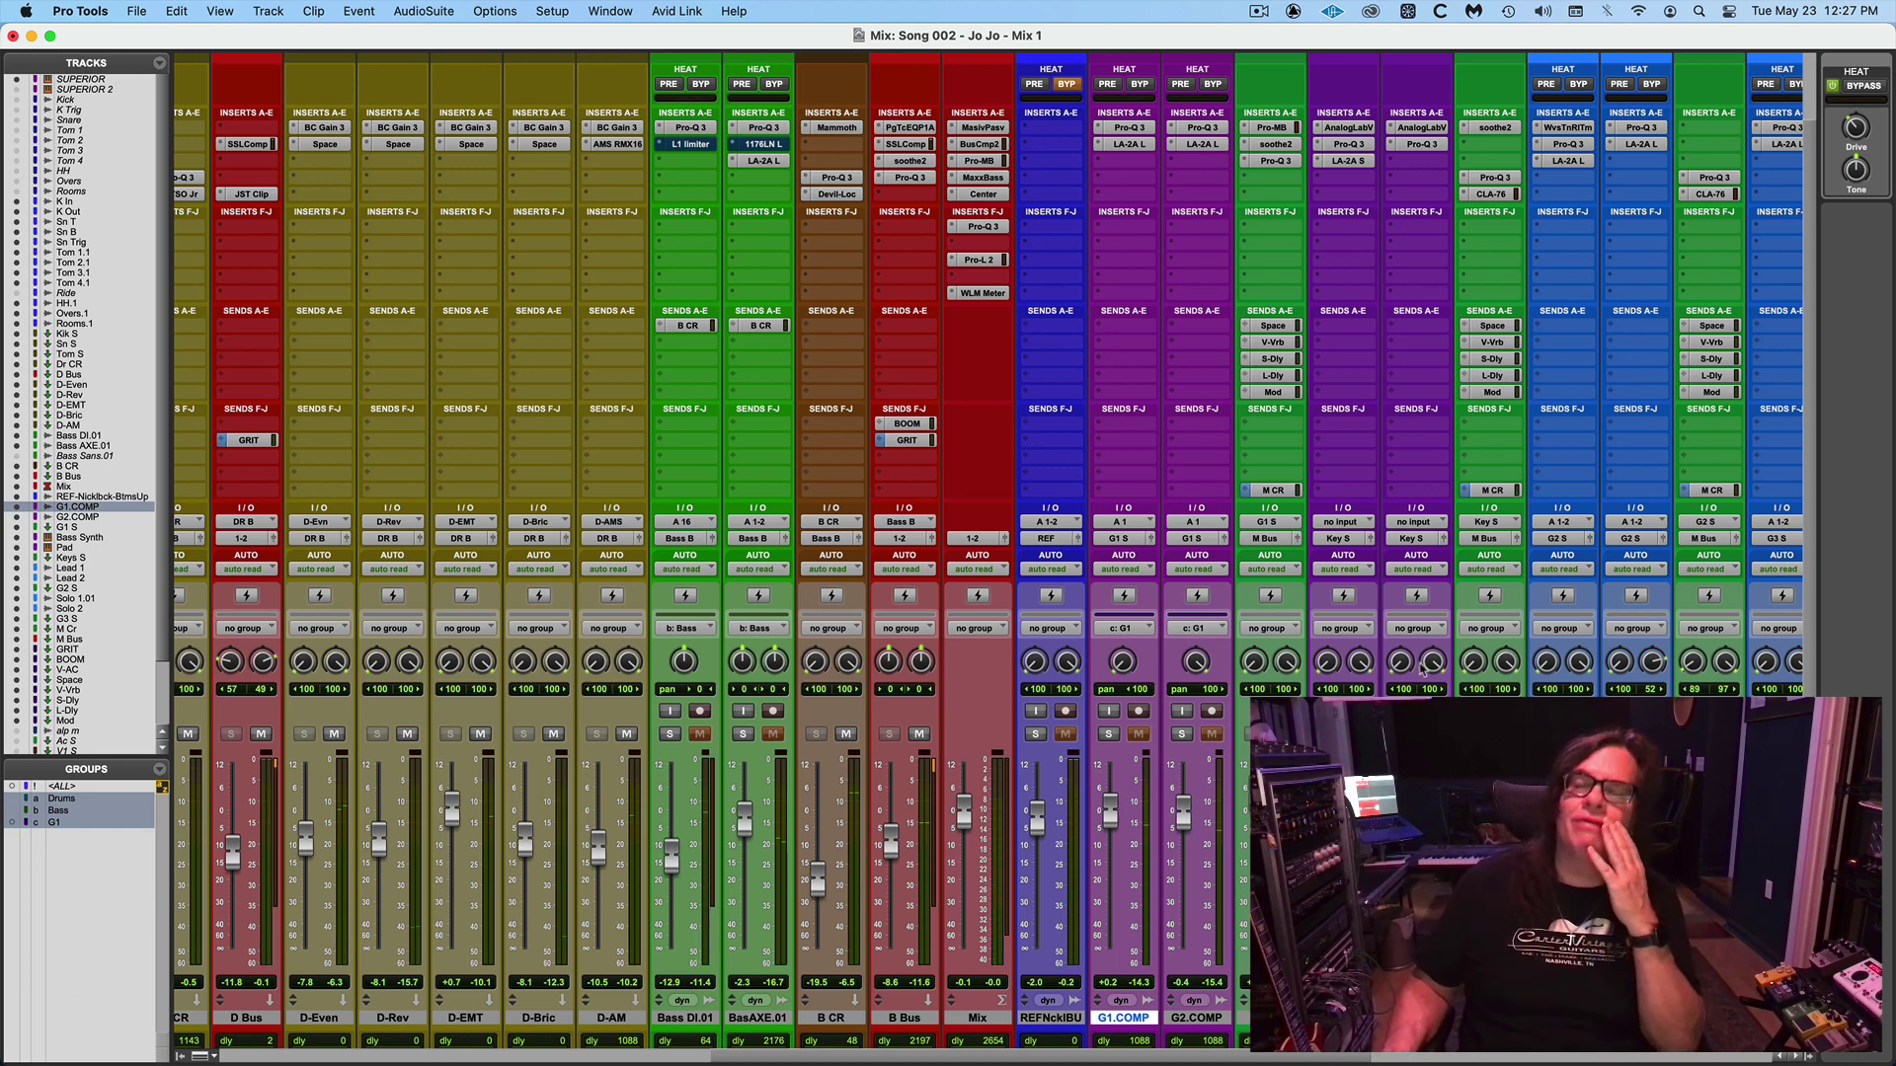
click(1415, 196)
mouse_move(1410, 196)
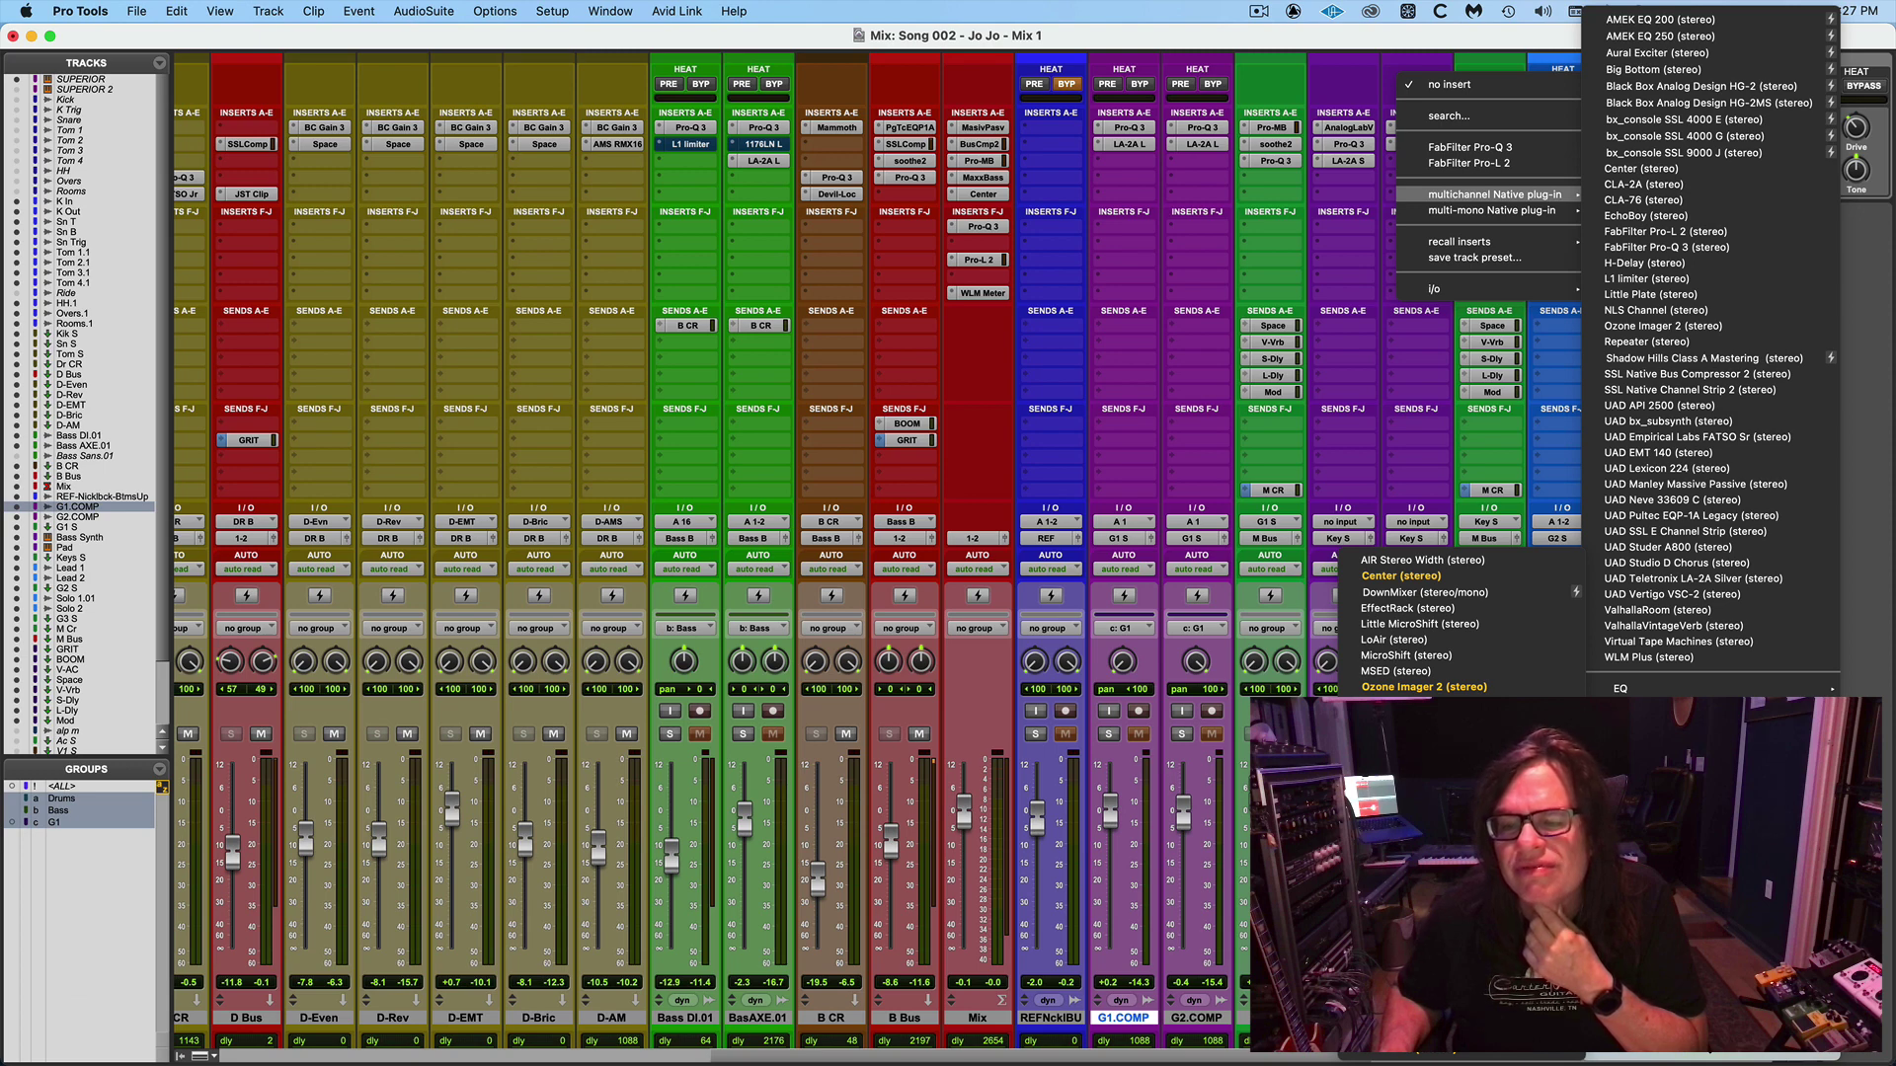
Insert PS22 Spread on the Pad track, then replace it with S1 Imager.
click(1422, 703)
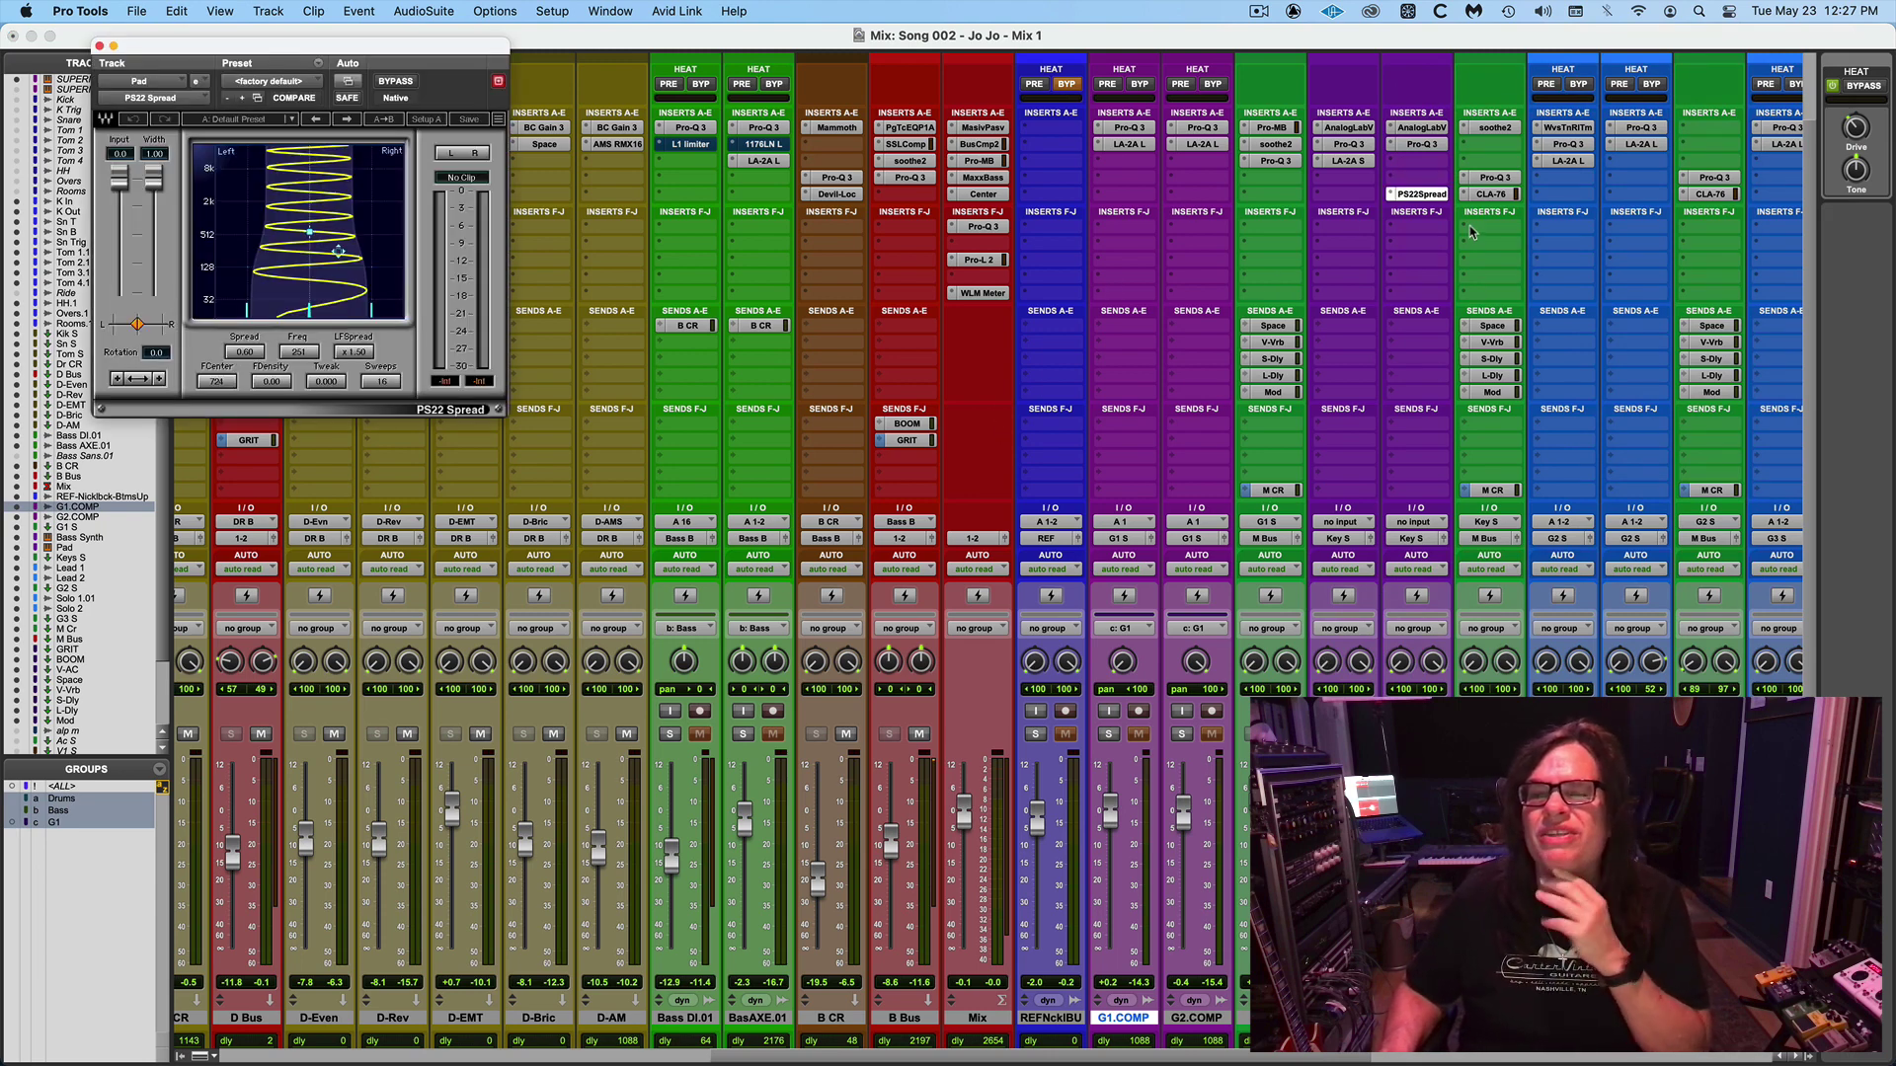
click(1391, 194)
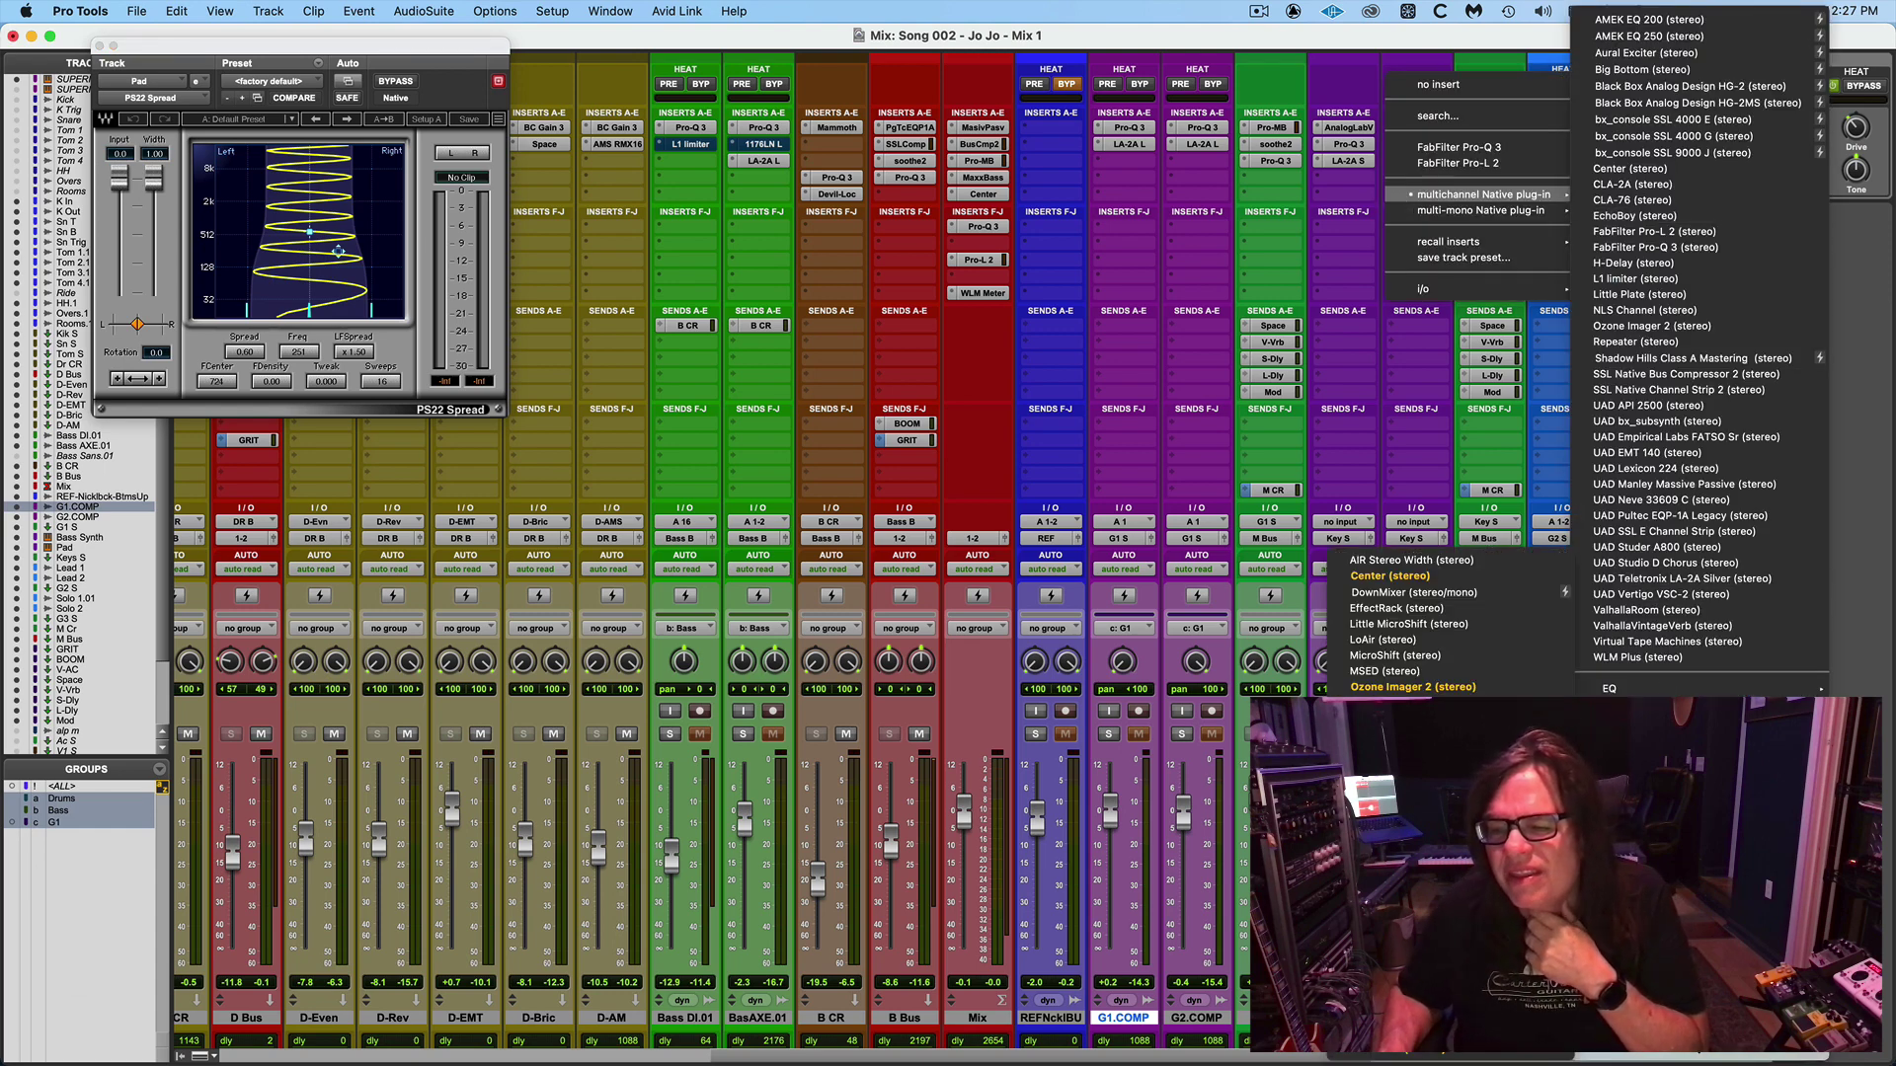
click(1402, 703)
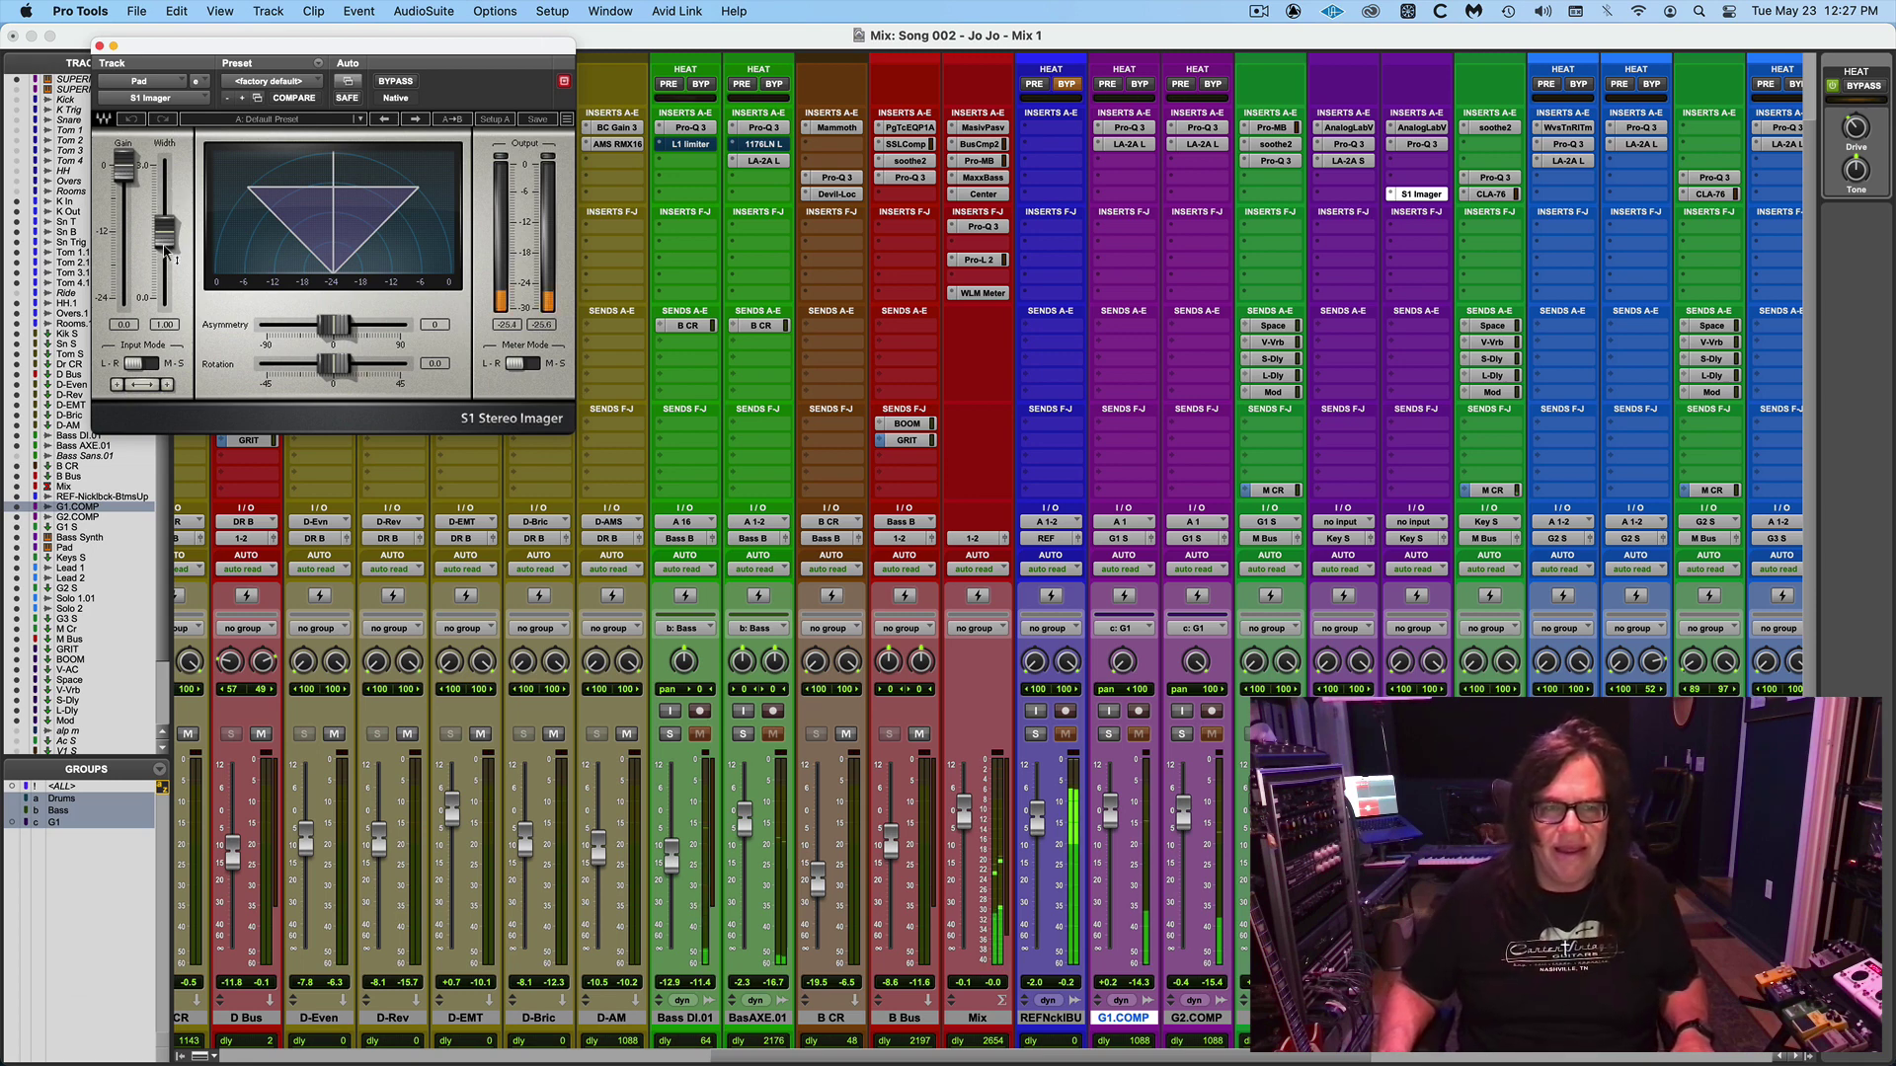
Widen the Pad's S1 Imager to 1.47 and add a 3.2 kHz bell band in its Pro-Q 3.
drag(166, 250, 165, 200)
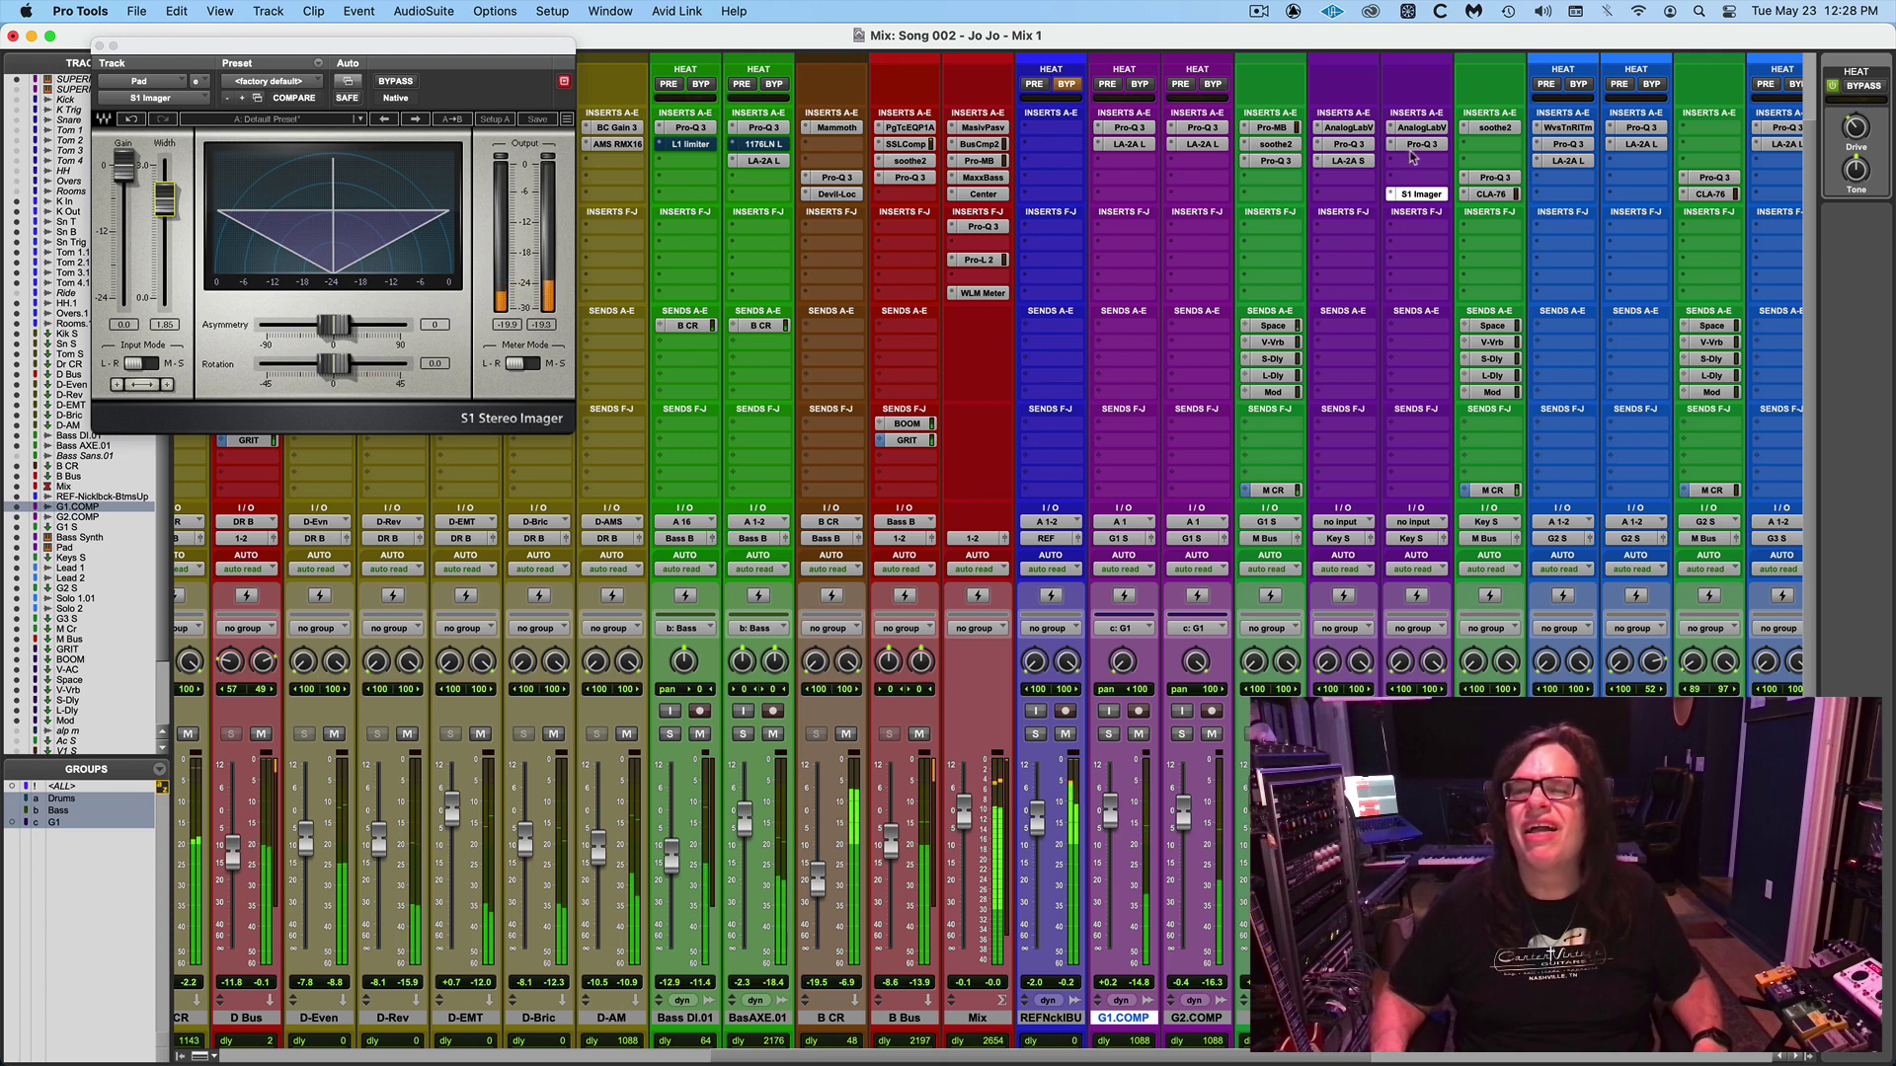
click(1415, 148)
click(391, 374)
click(759, 347)
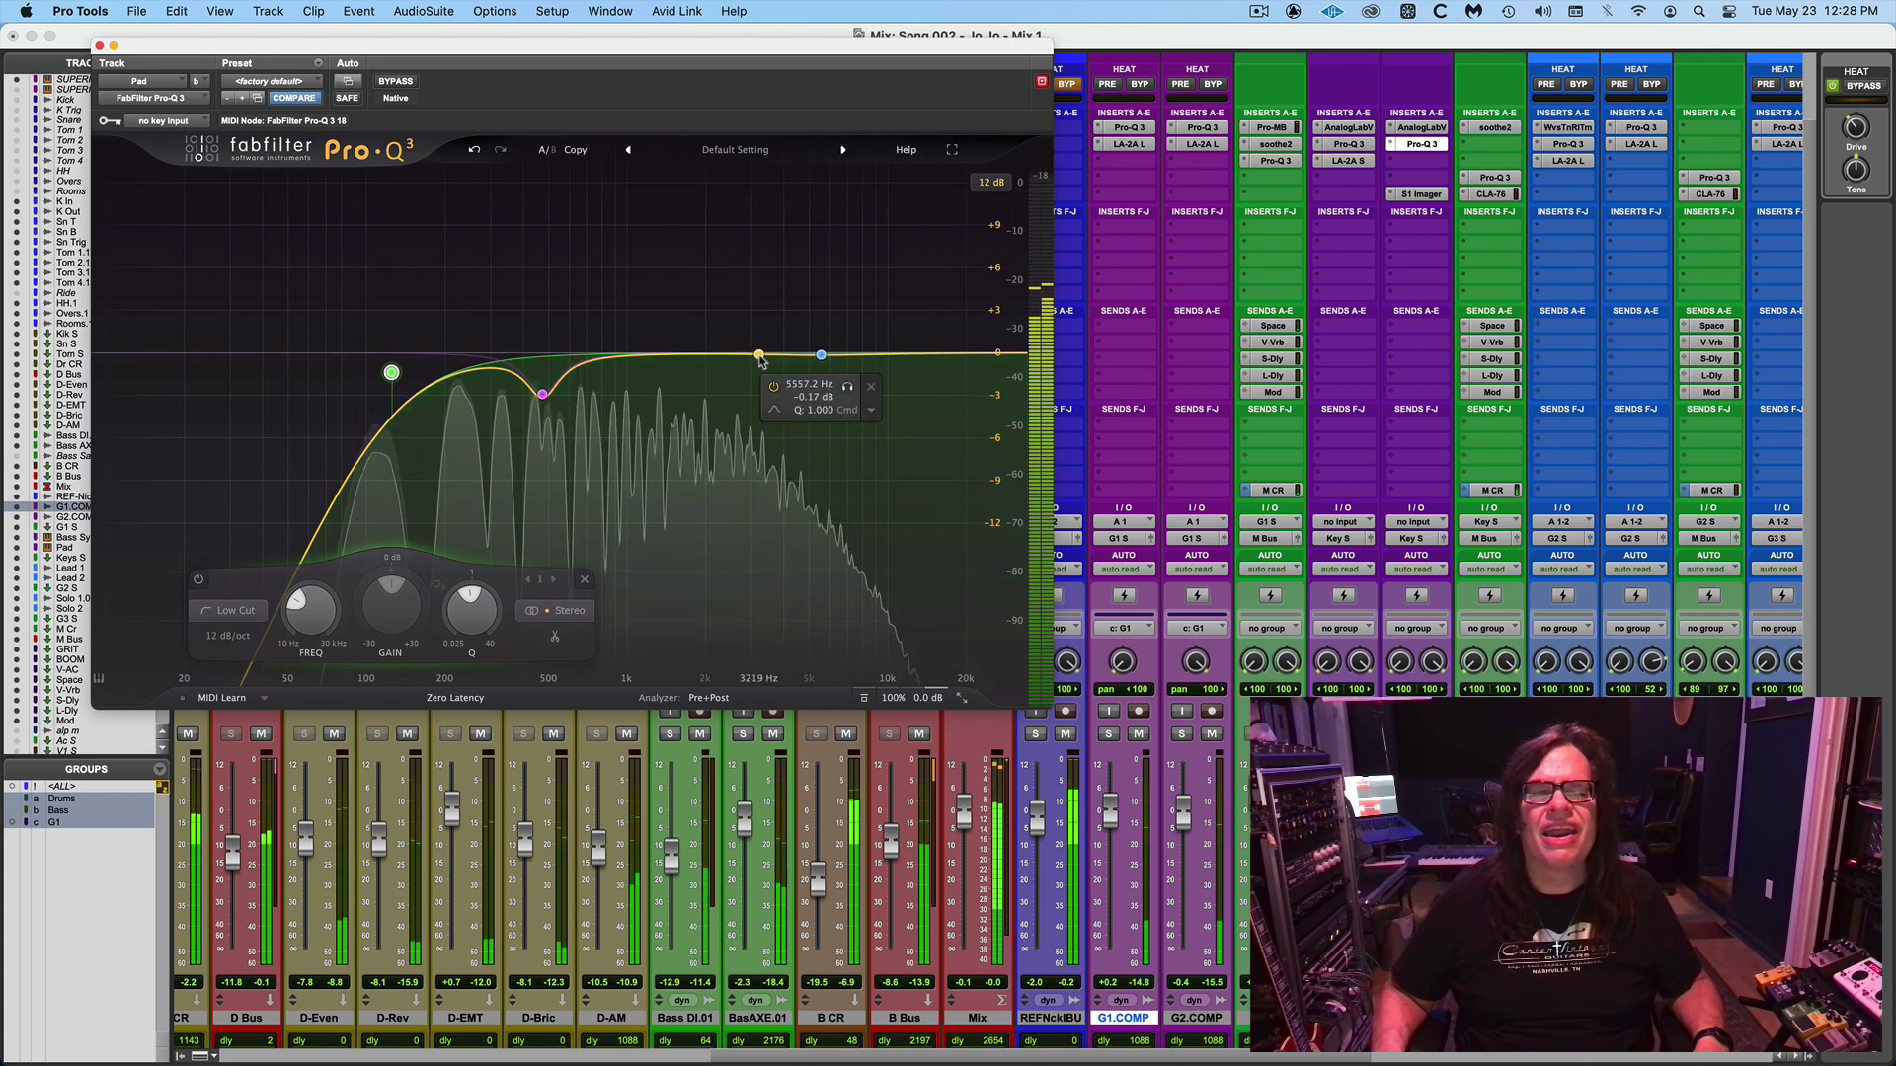
click(99, 46)
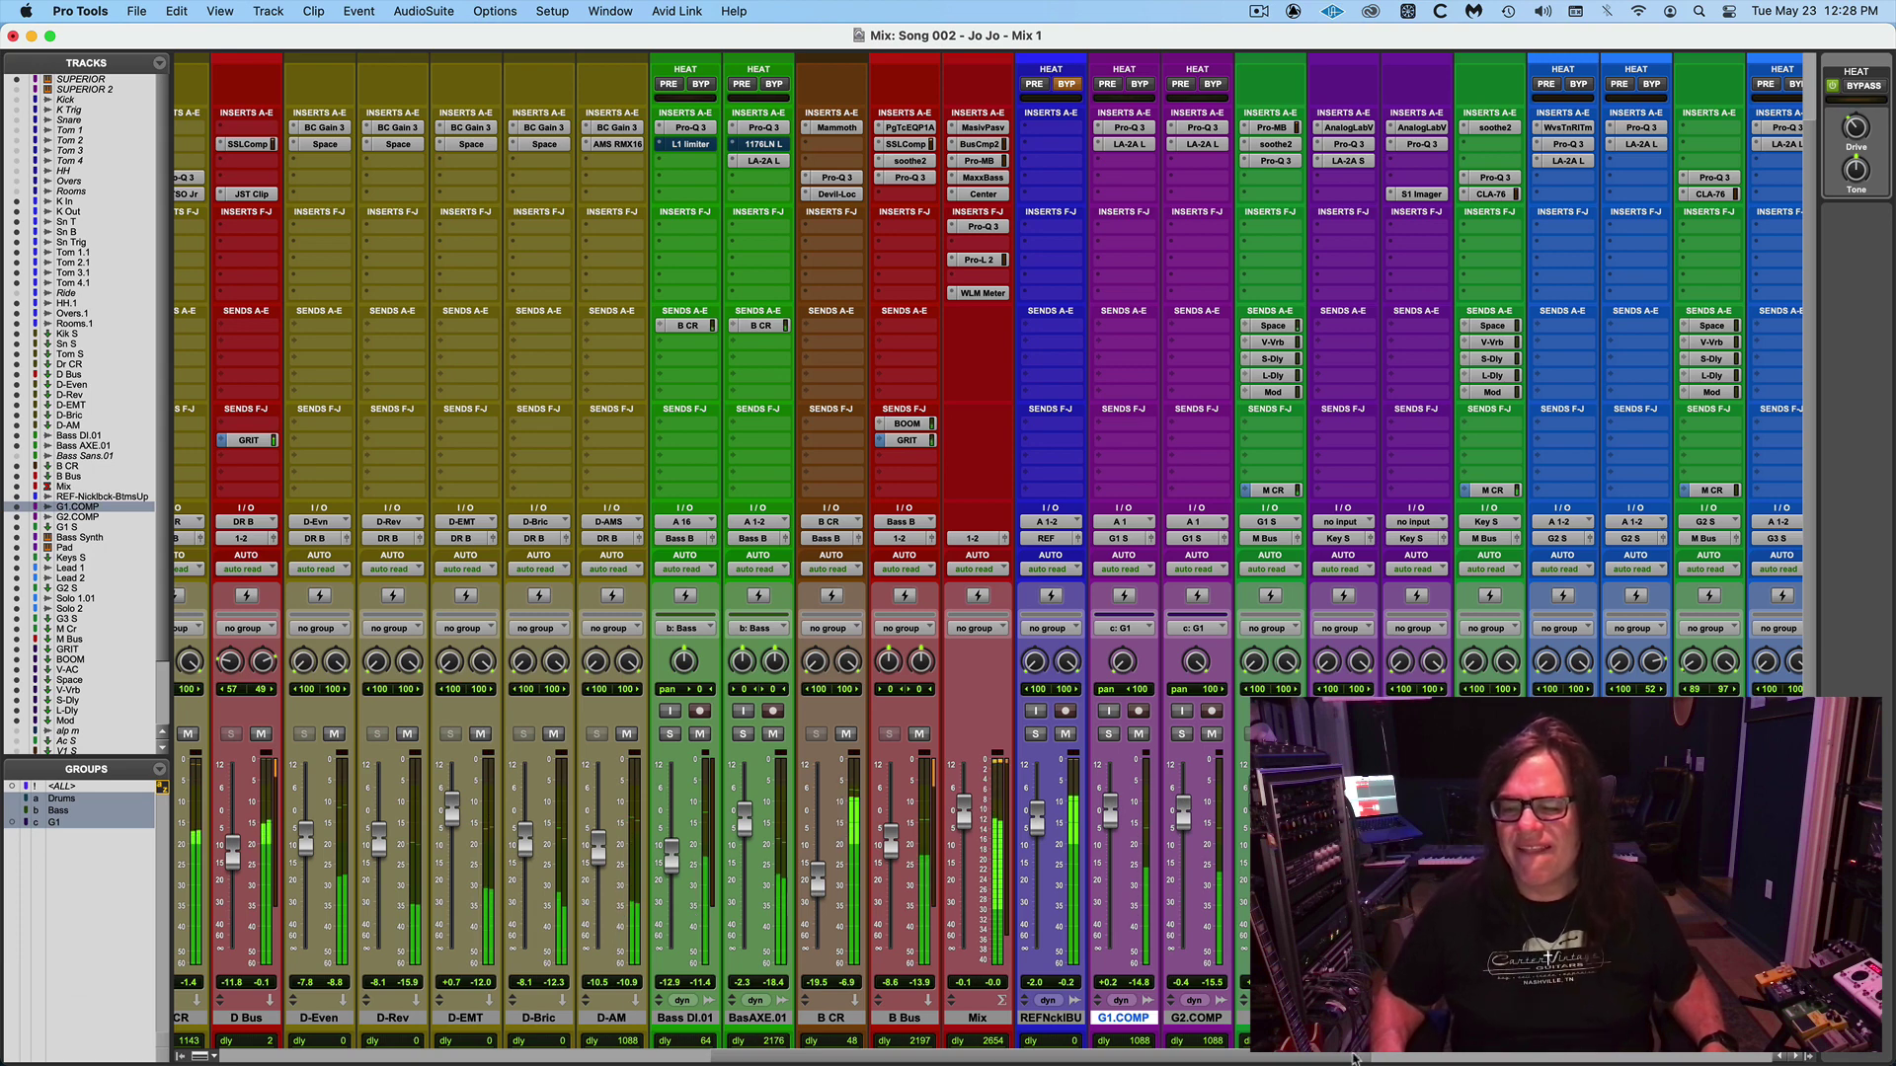
scroll(1583, 1062, right, 5)
scroll(1583, 1061, right, 3)
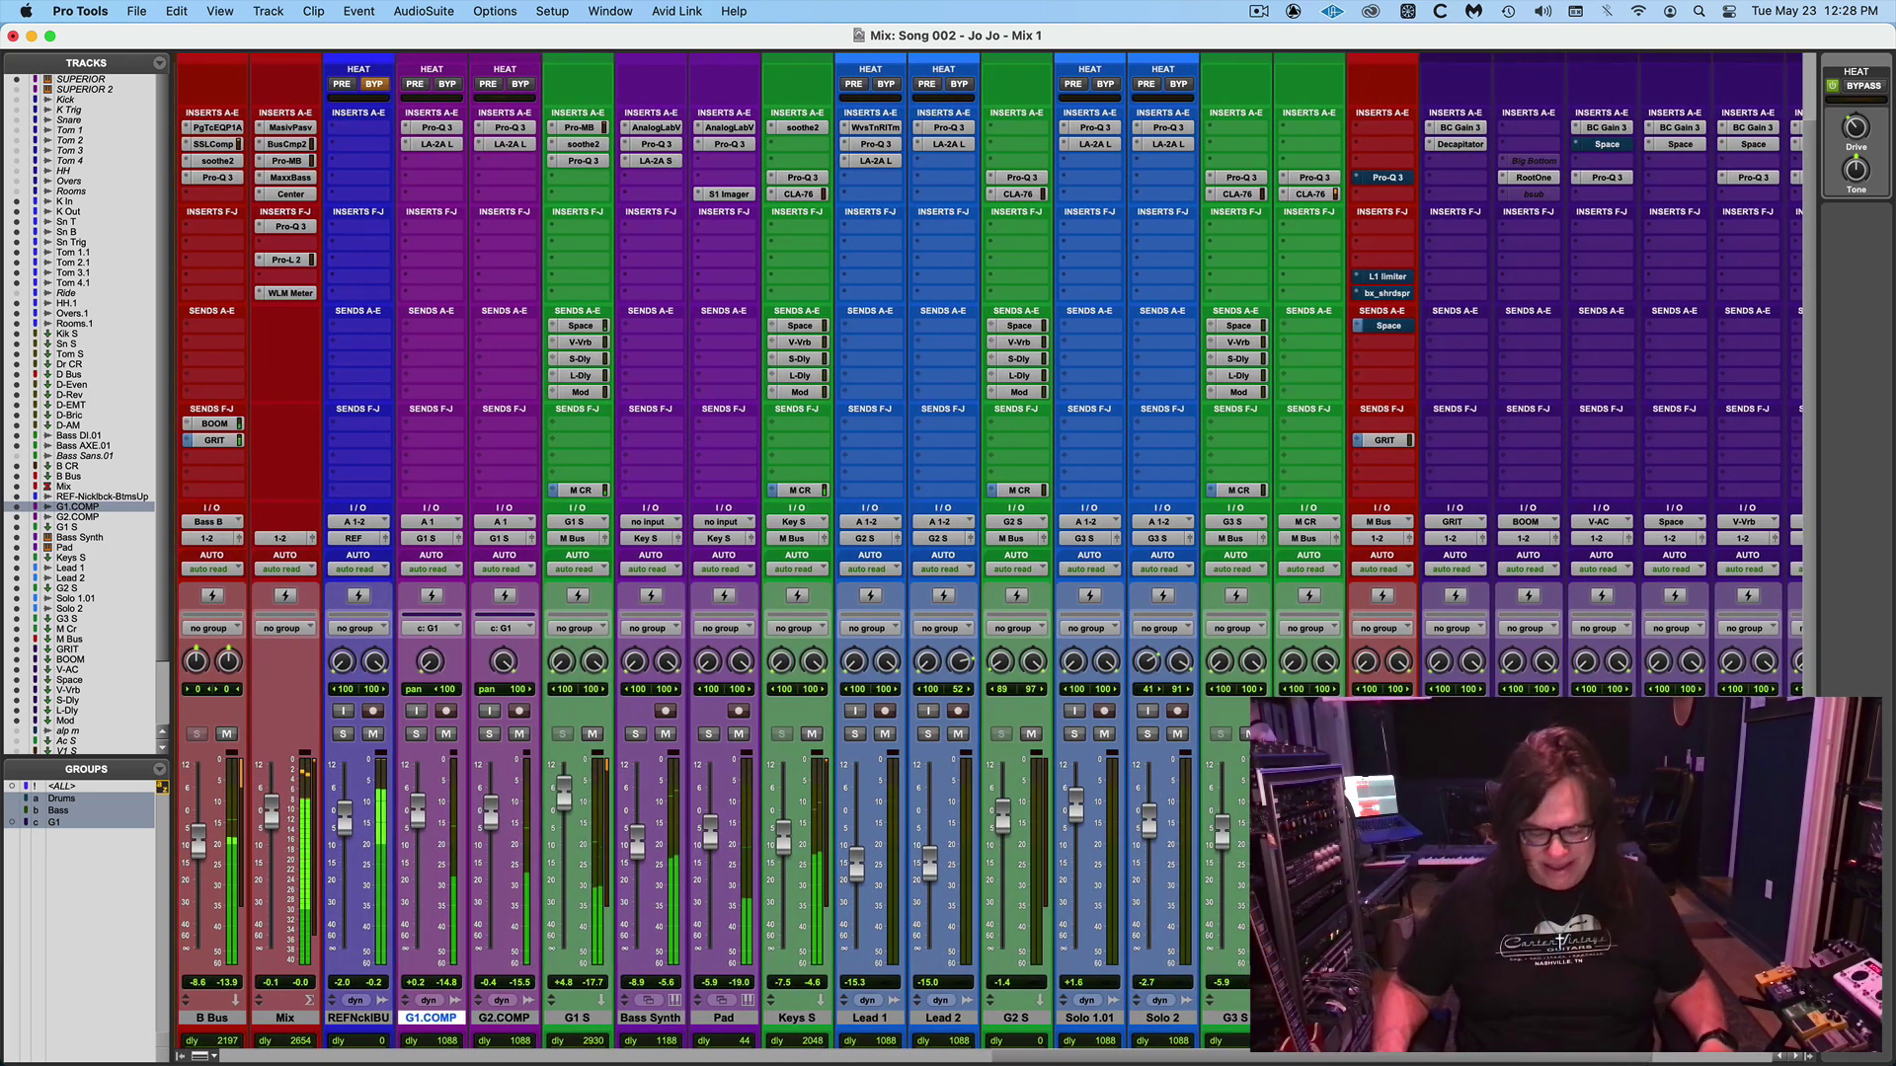
Stop playback at the lead tracks in the Edit window, select Lead 1, and return to the mixer.
key(super+equal)
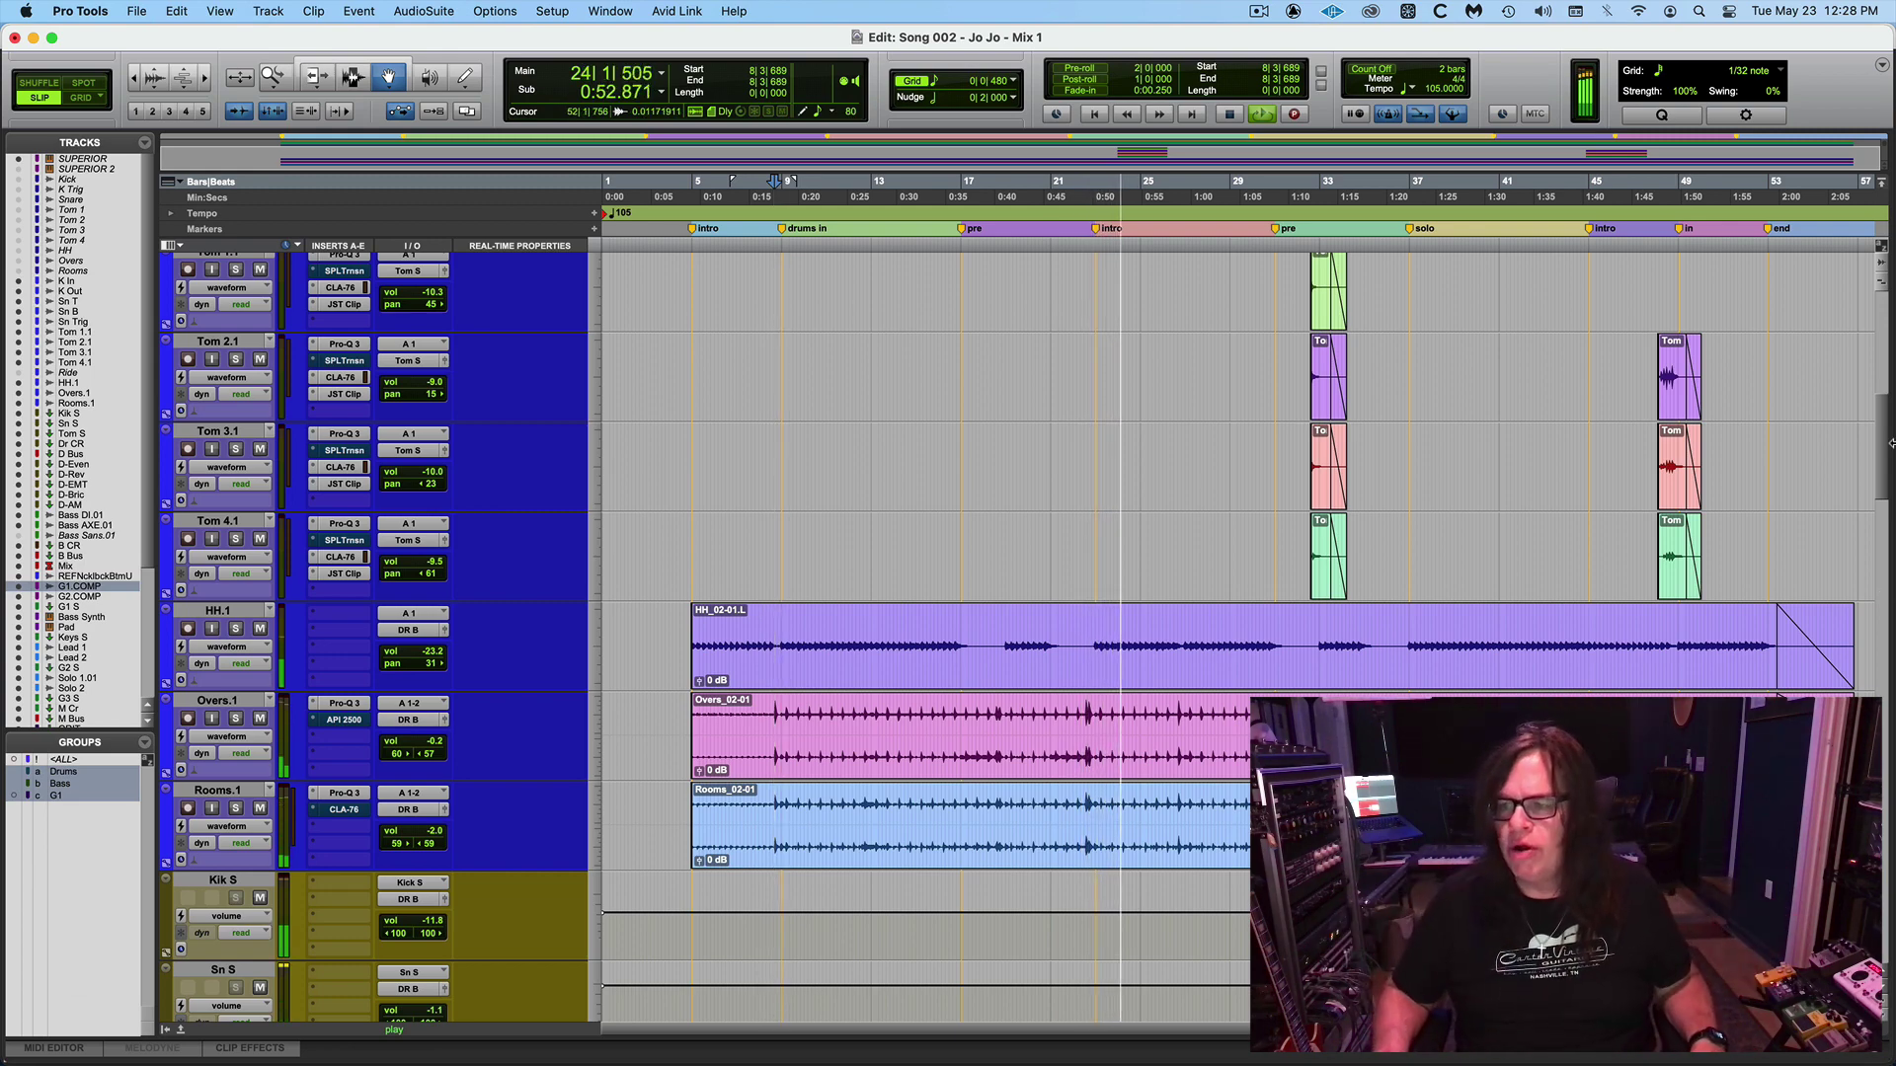
scroll(1886, 460, down, 15)
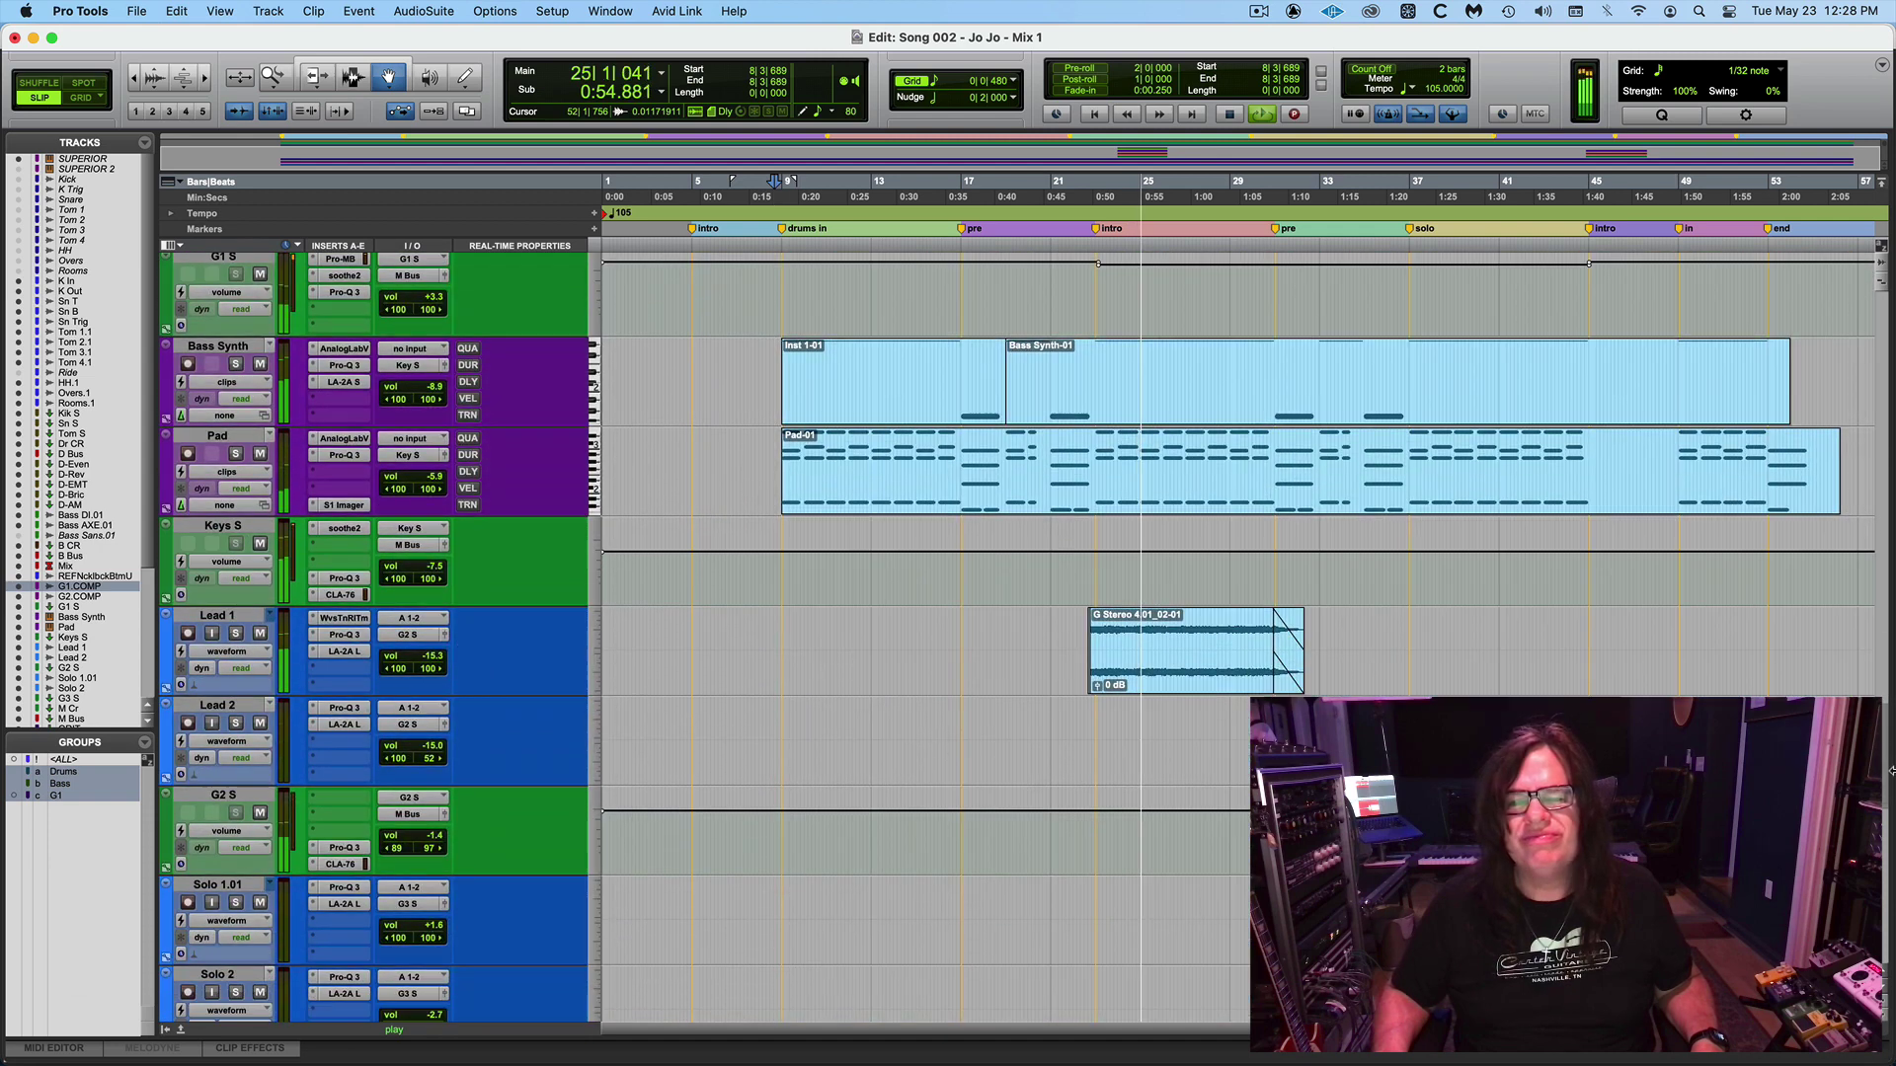
key(space)
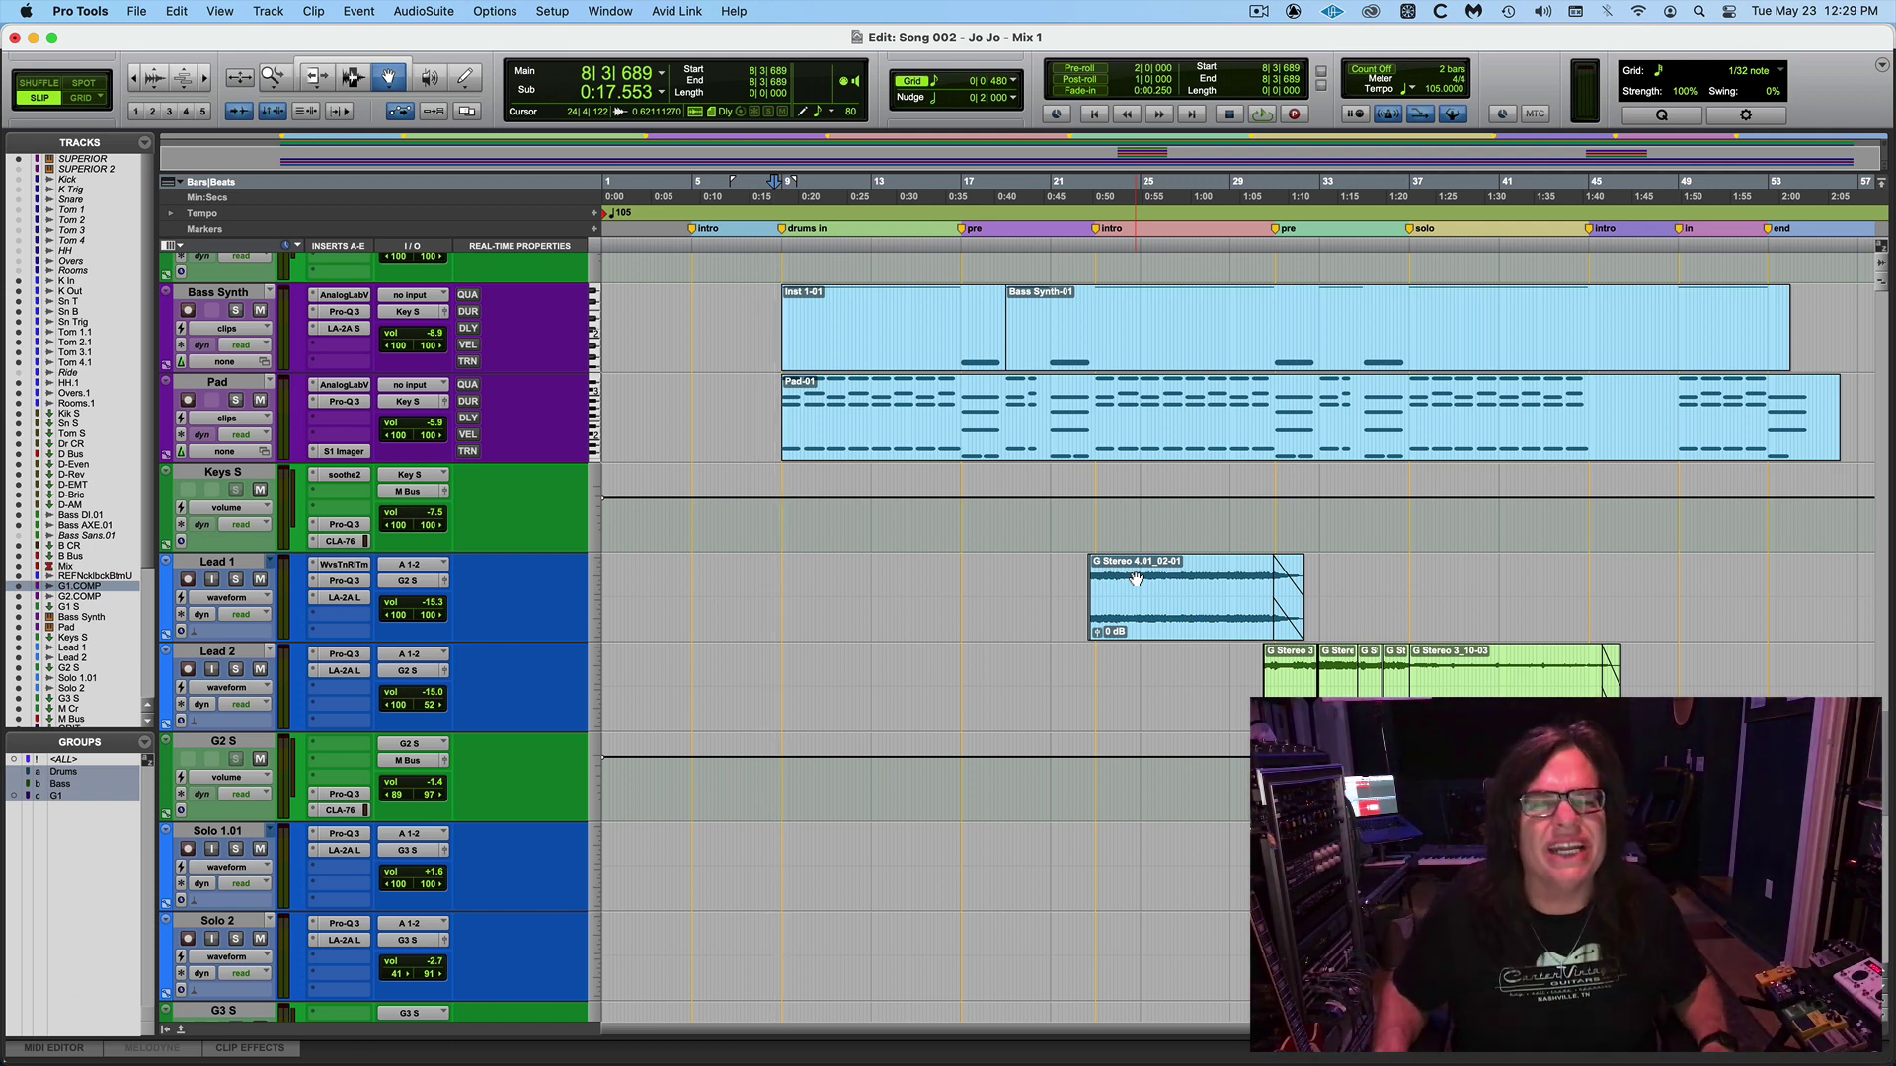
click(218, 559)
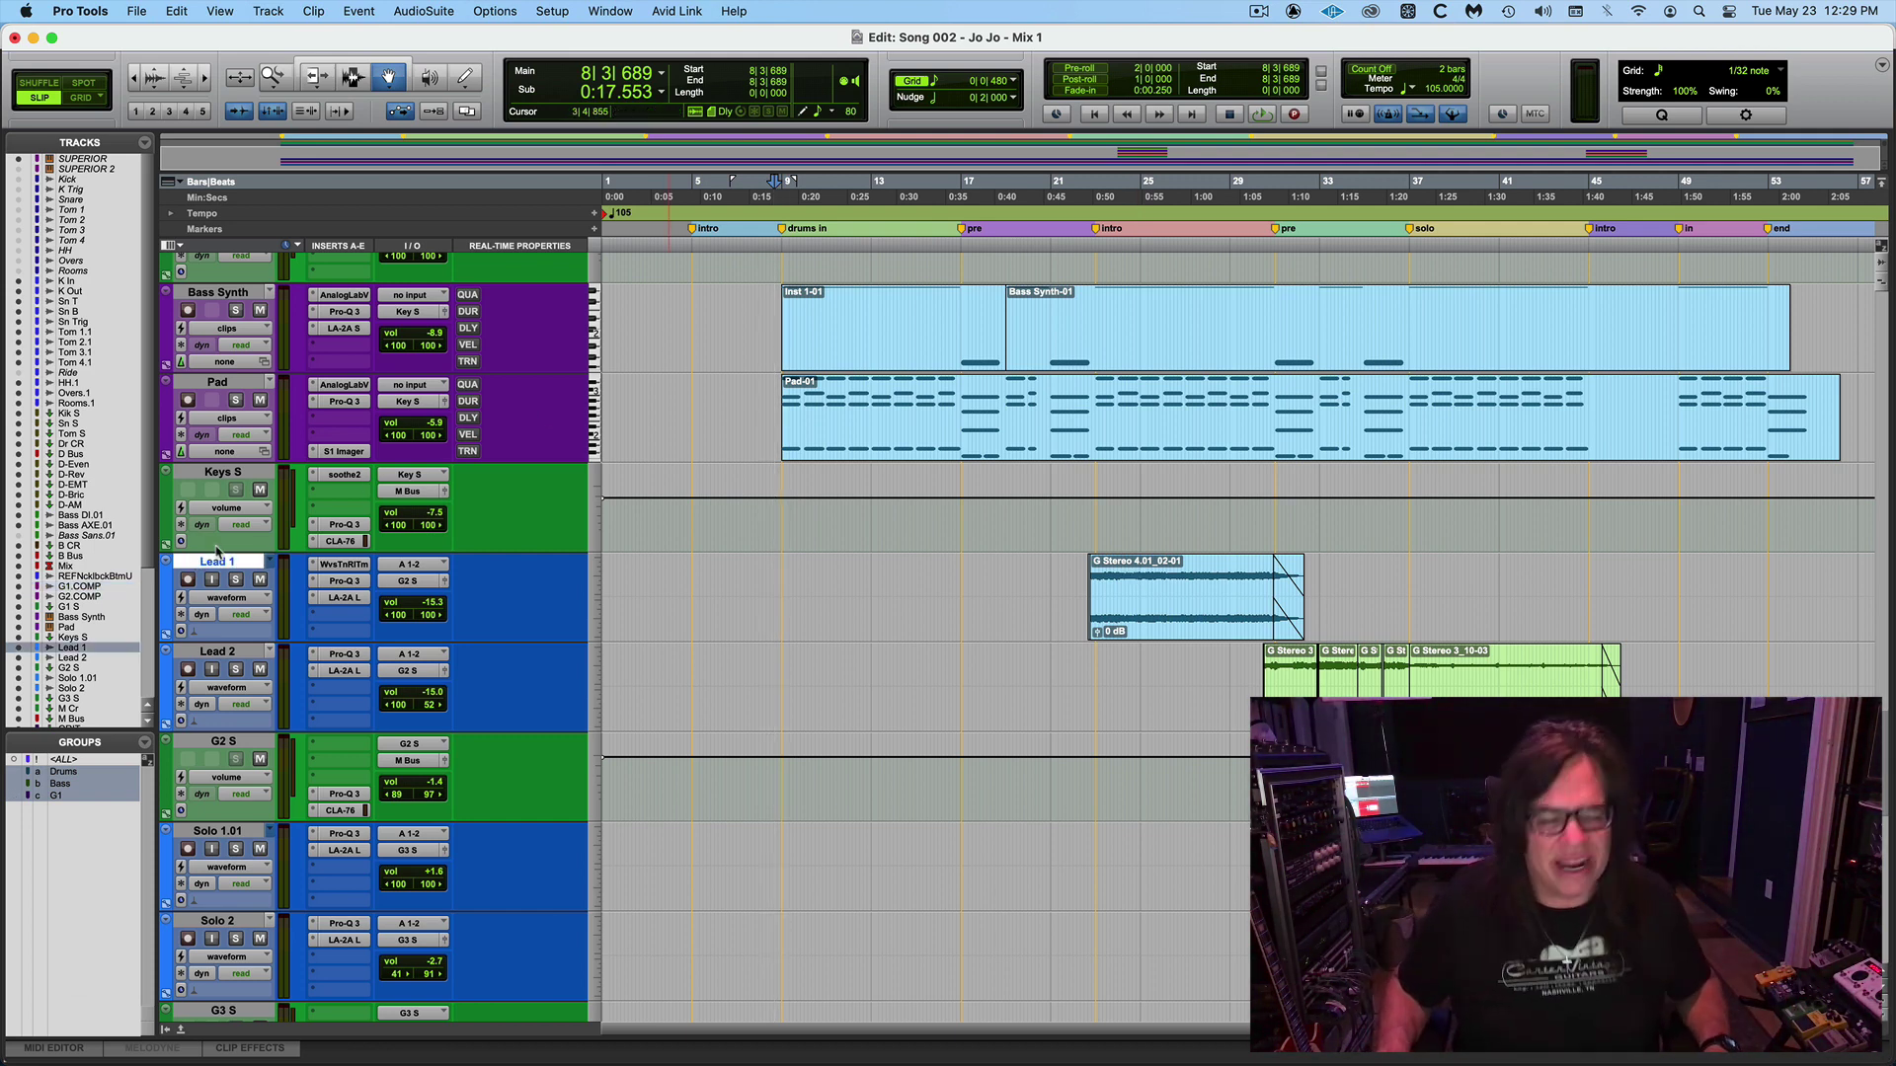
key(super+equal)
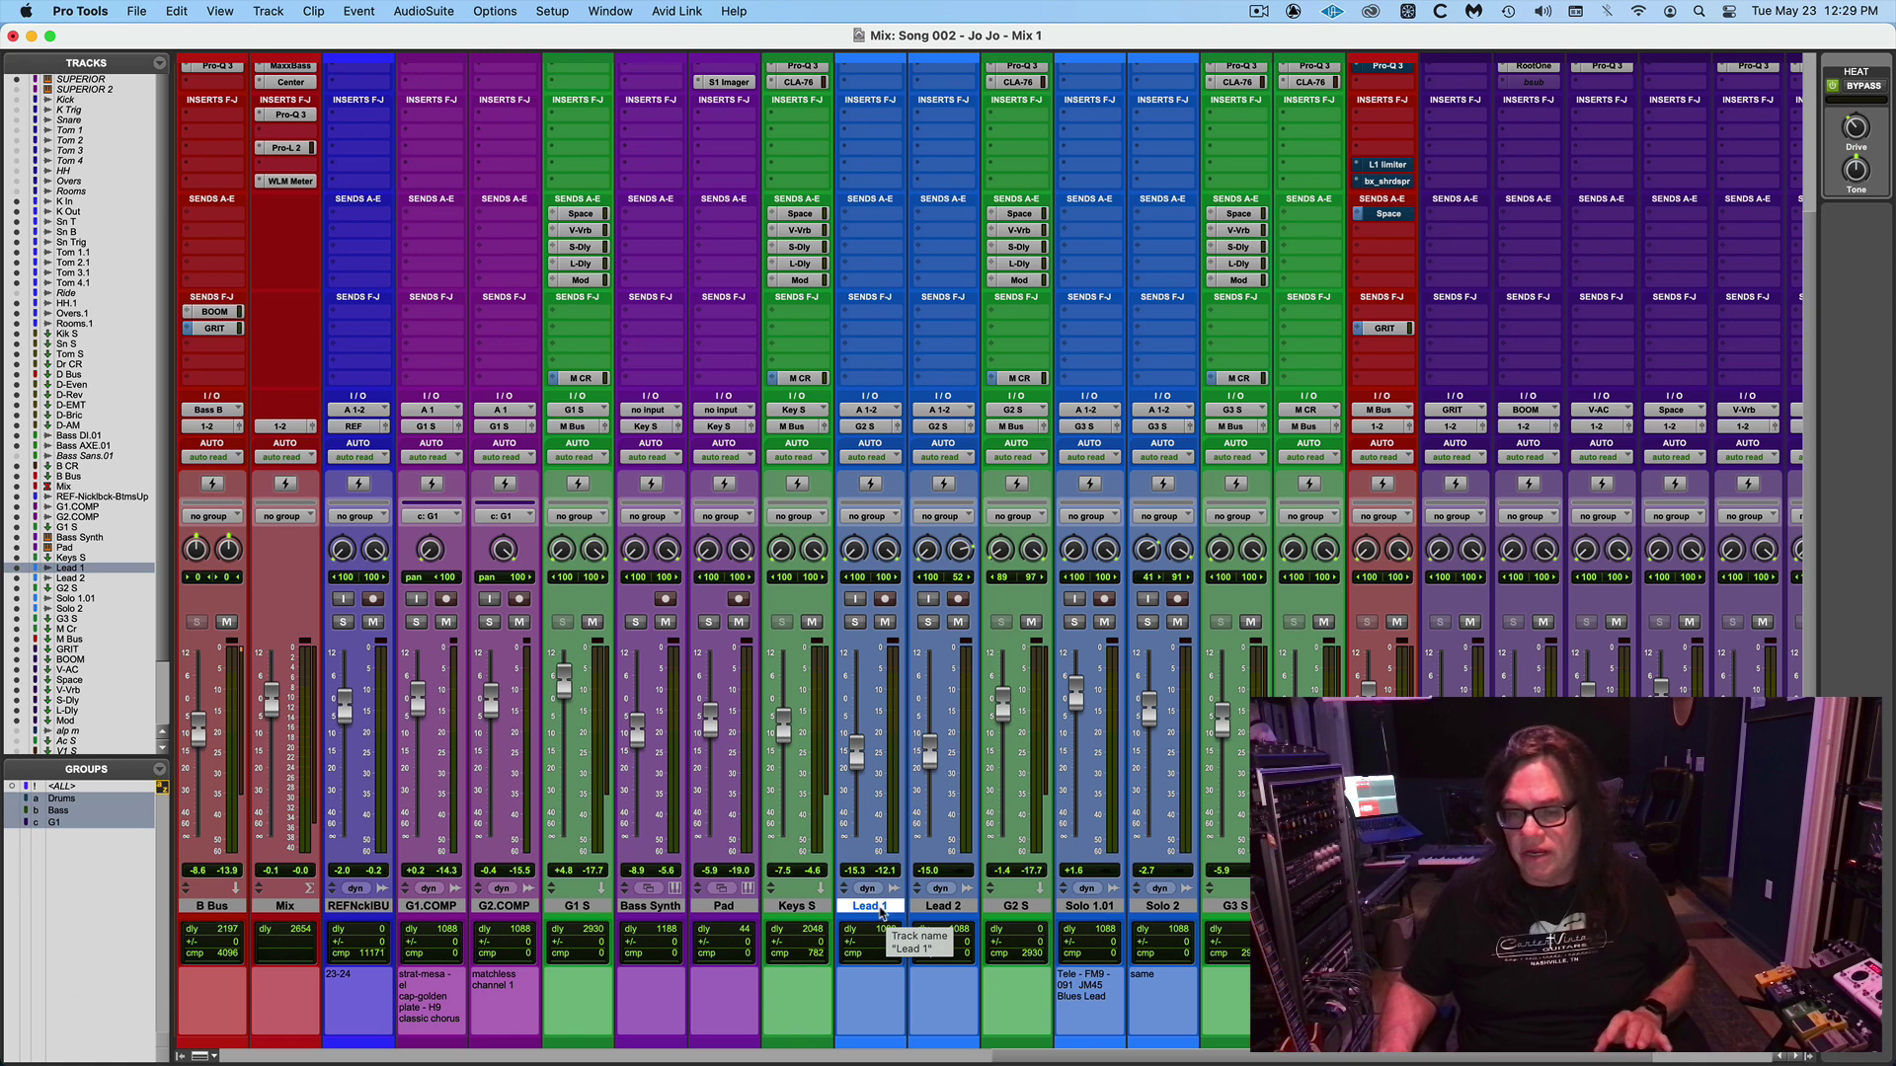
Set the play start to 30|2|881 and lower the Lead 2 fader to about -14.5 dB.
key(space)
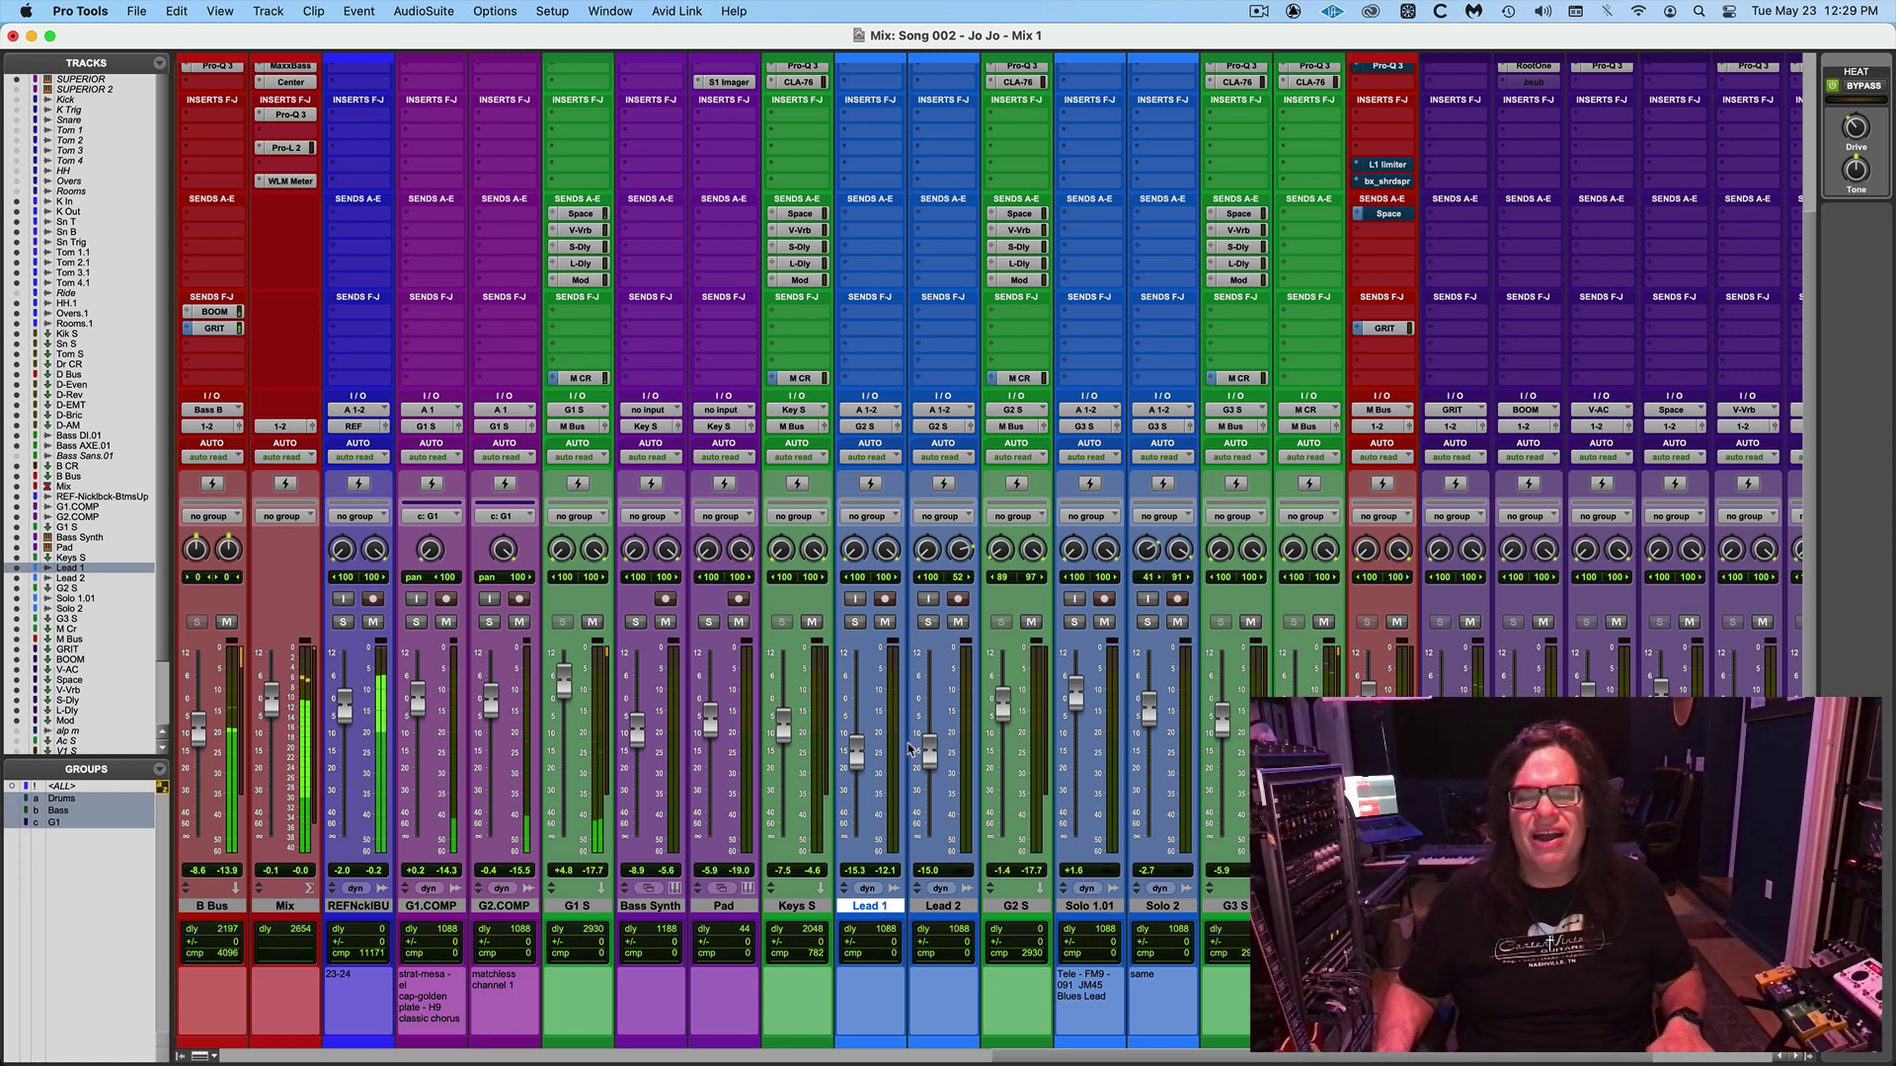
key(super+equal)
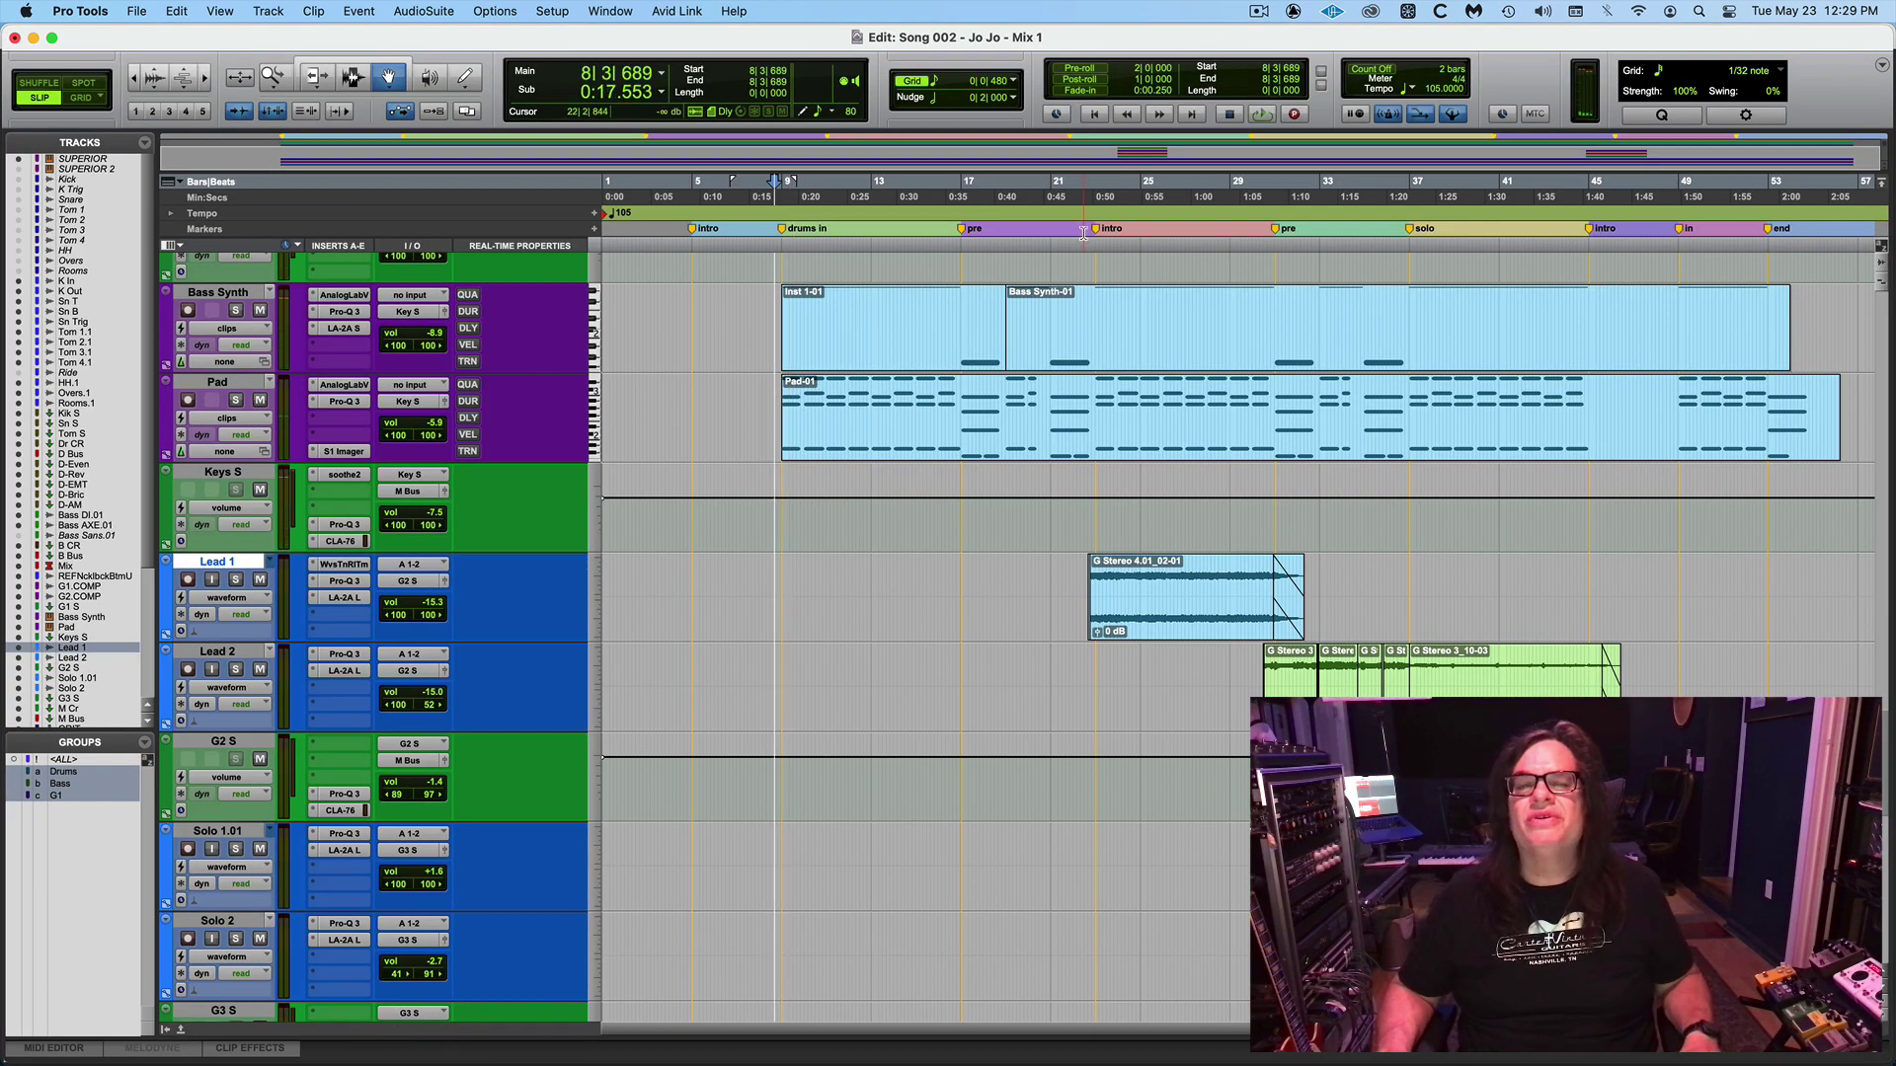
key(super+equal)
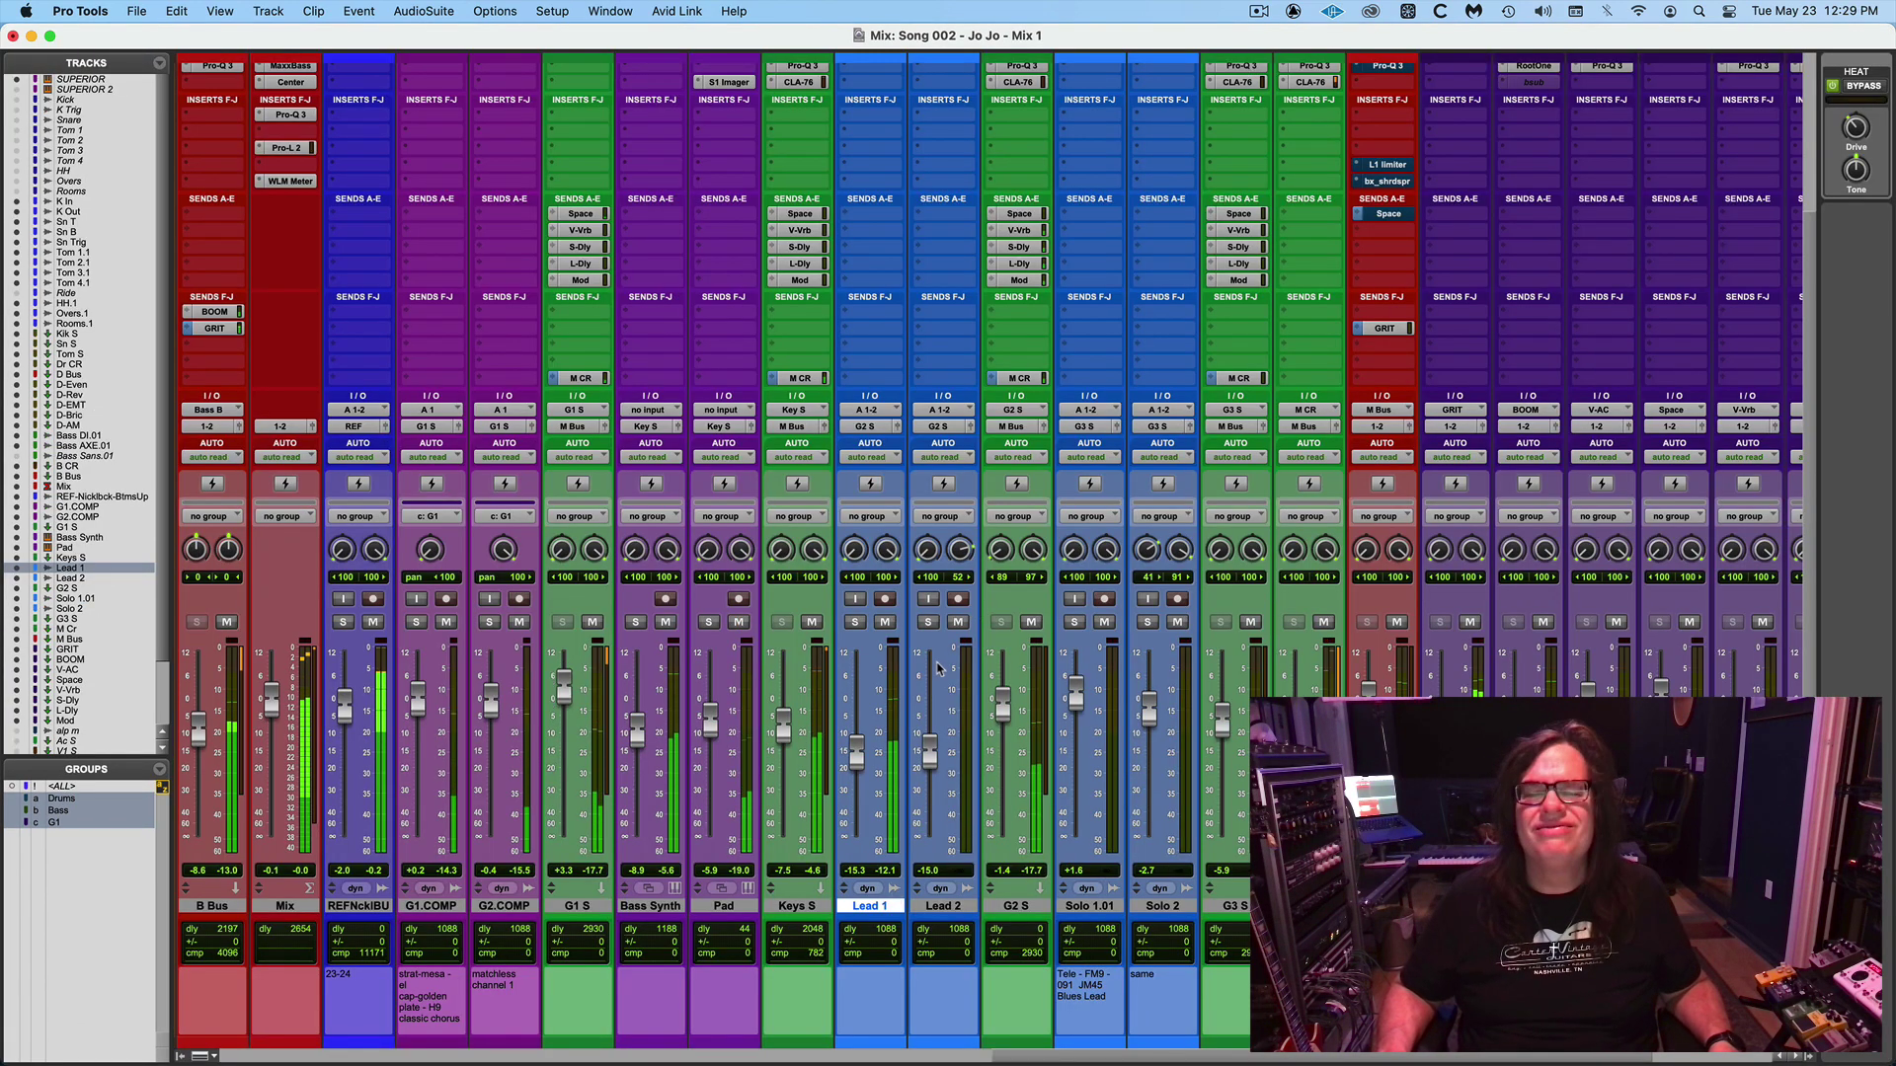
key(super+equal)
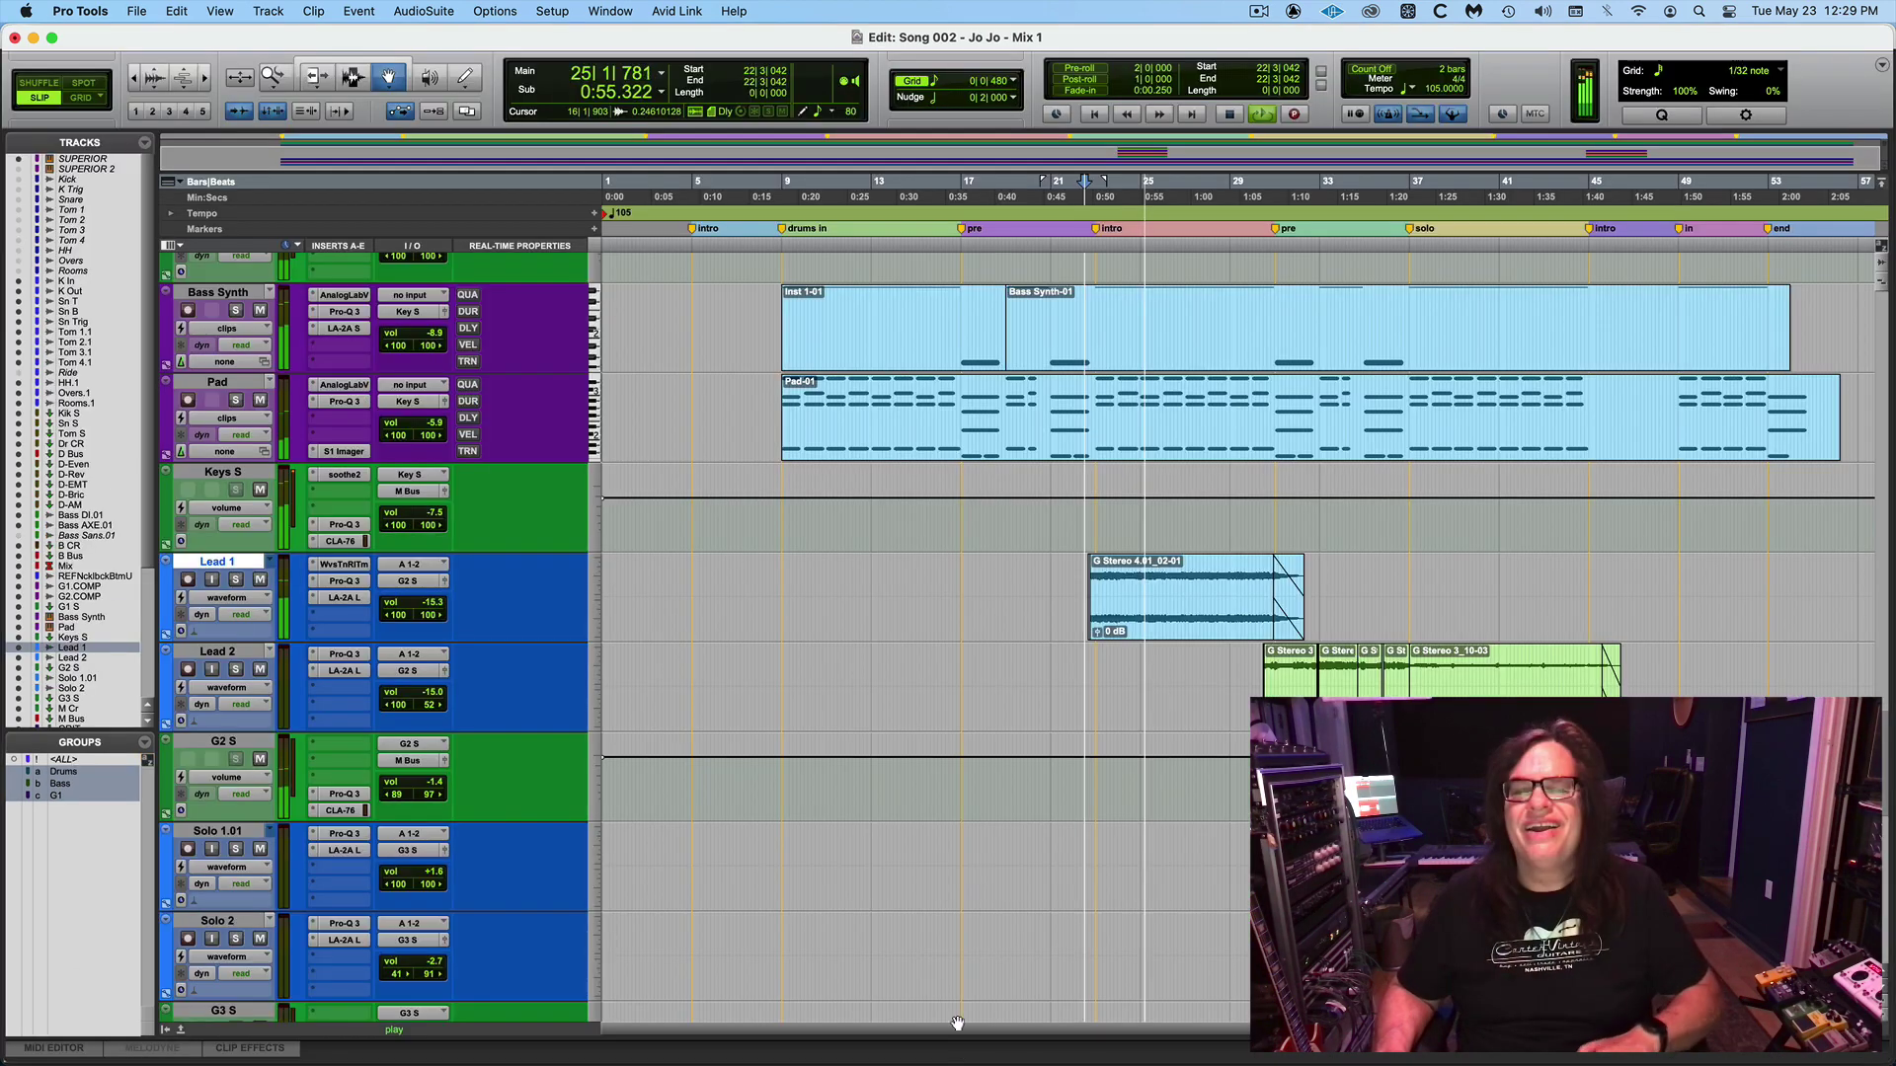
click(1267, 242)
click(1253, 242)
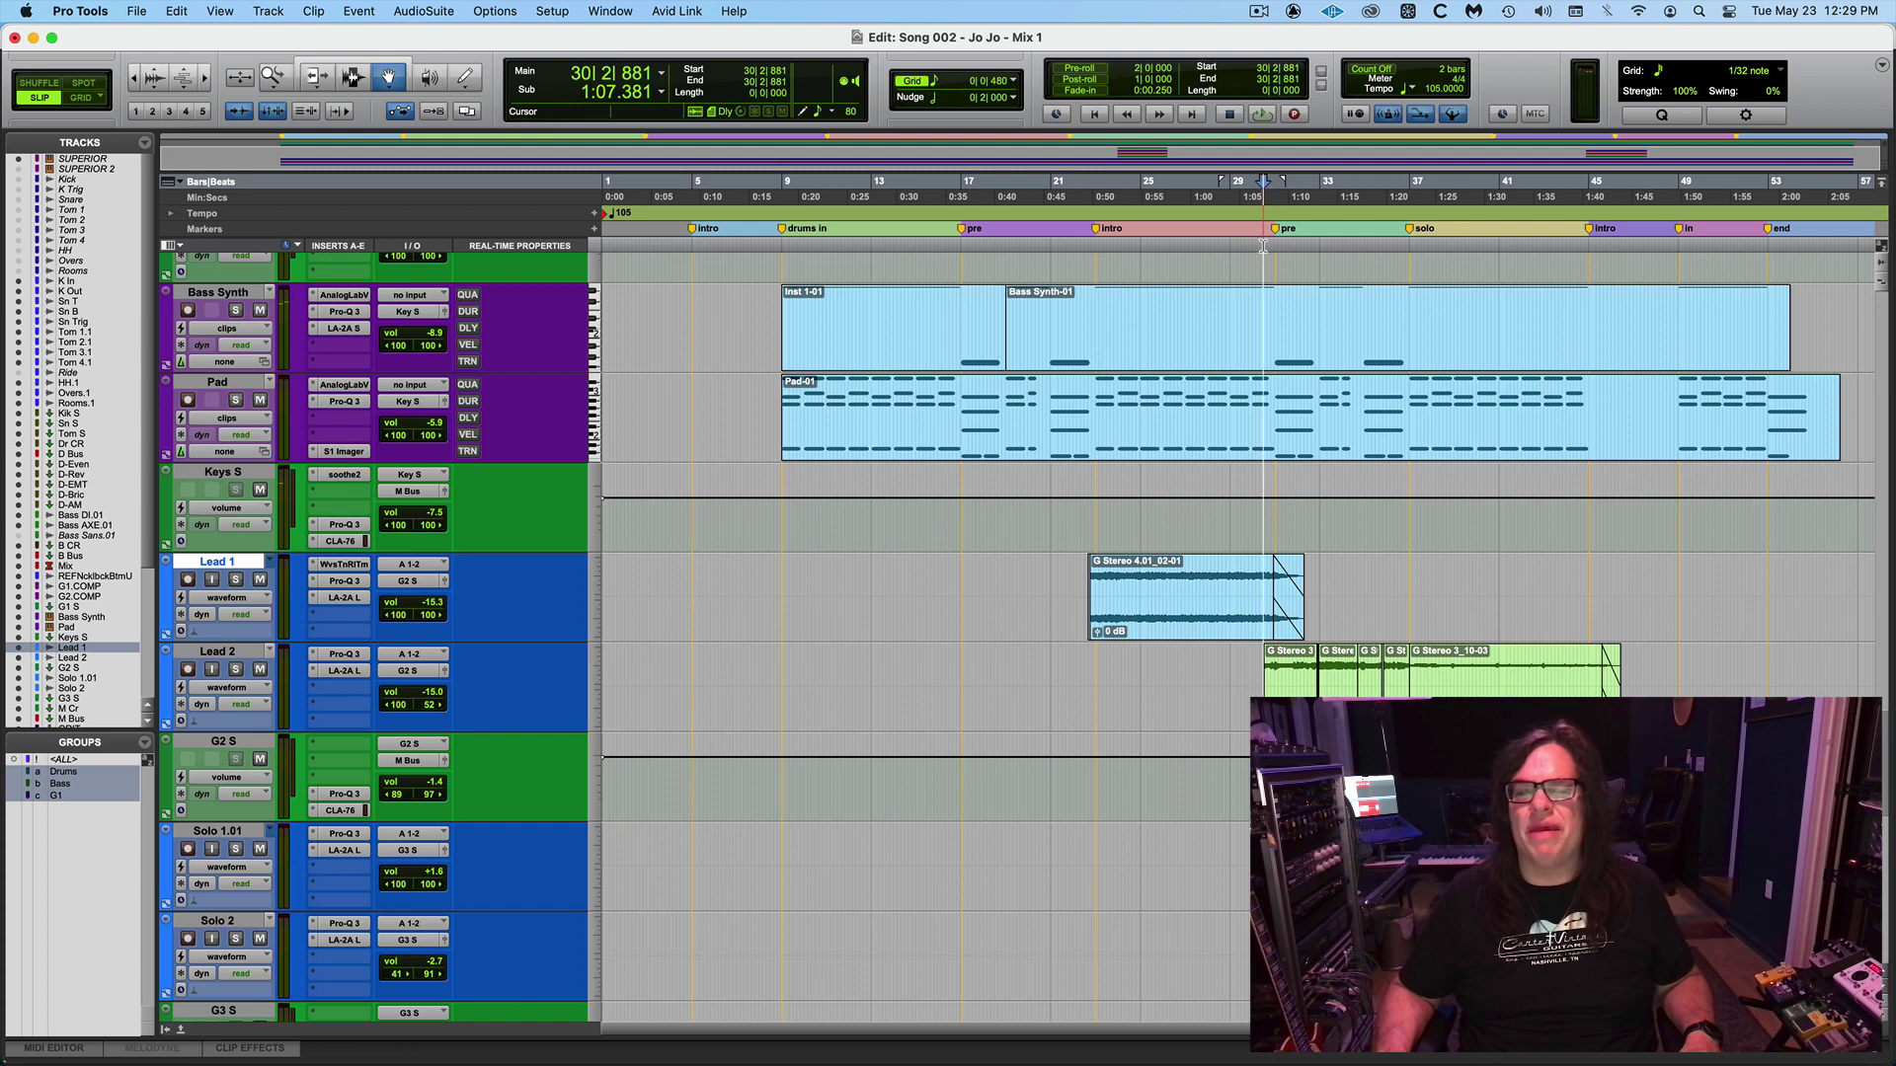
key(super+equal)
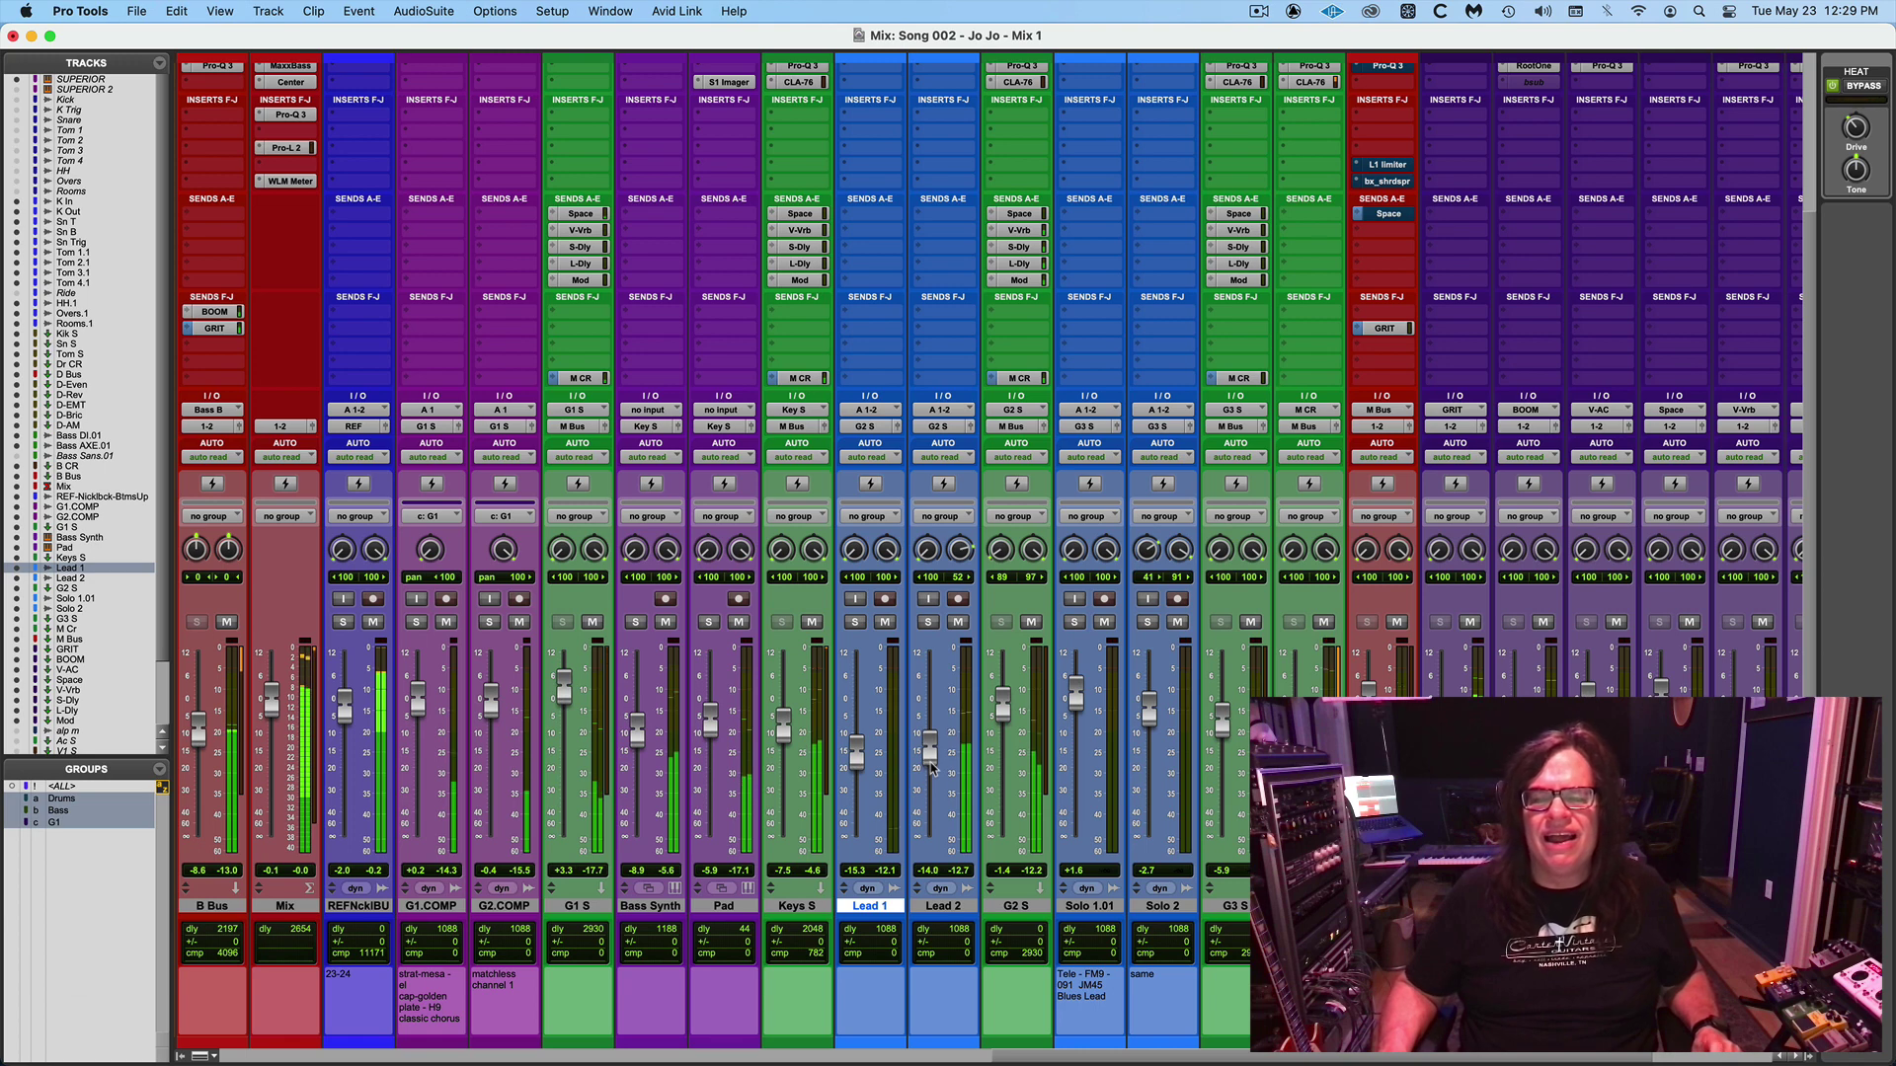
drag(931, 768, 934, 772)
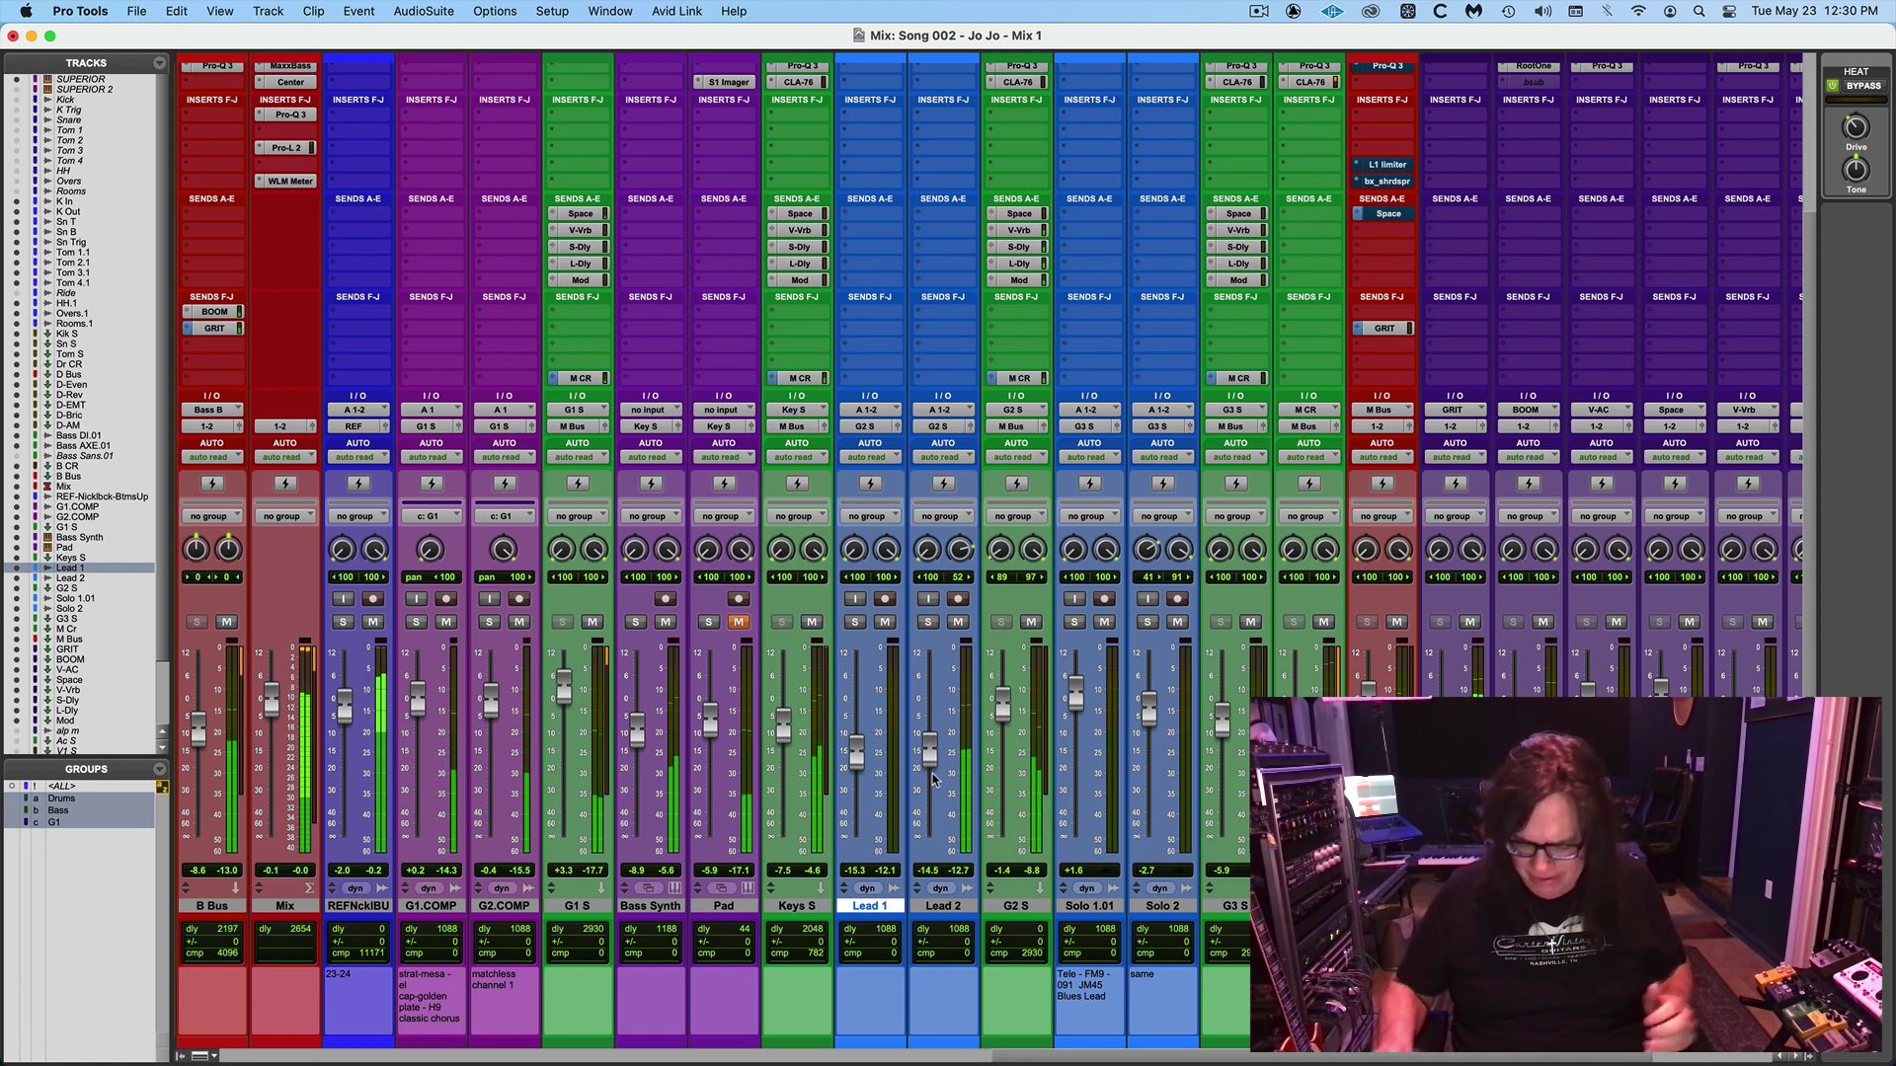
With the Selector tool, audition the passage from bar 30 twice, then return to the Mix window.
key(super+equal)
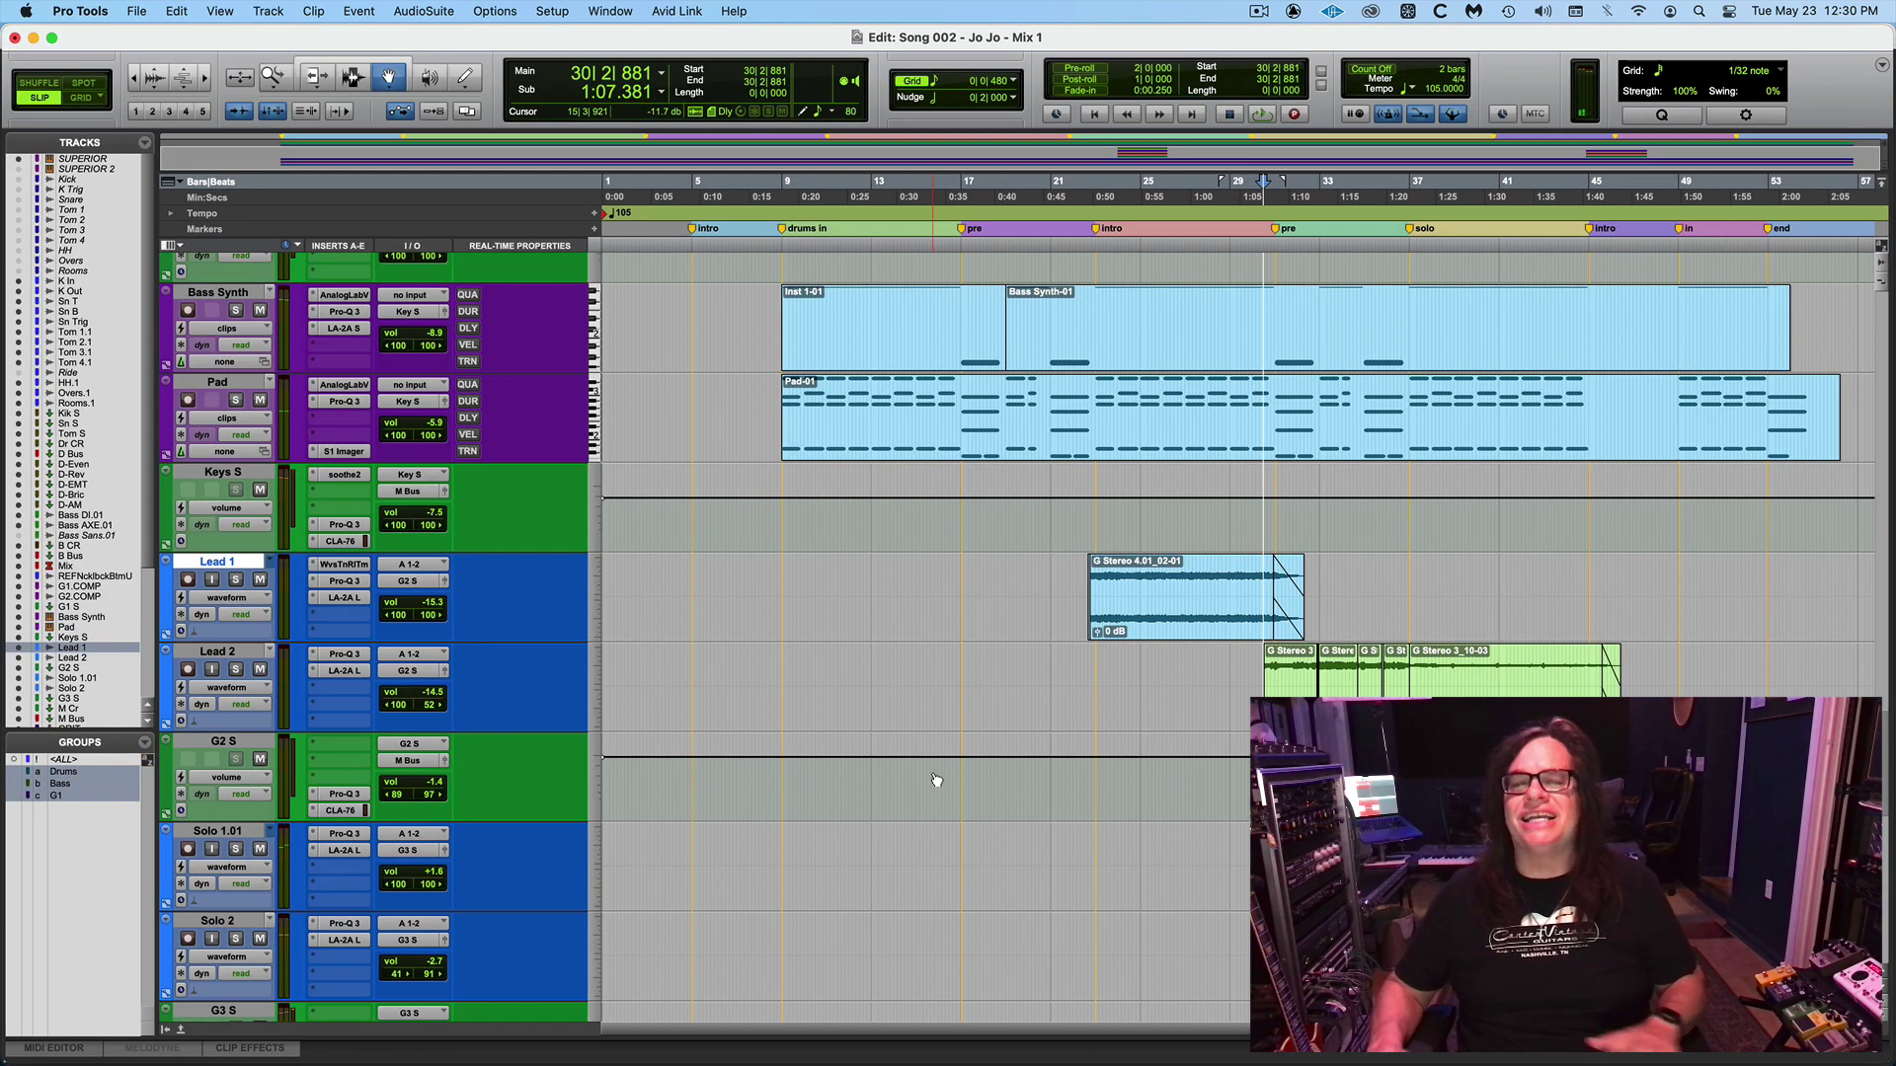
click(352, 79)
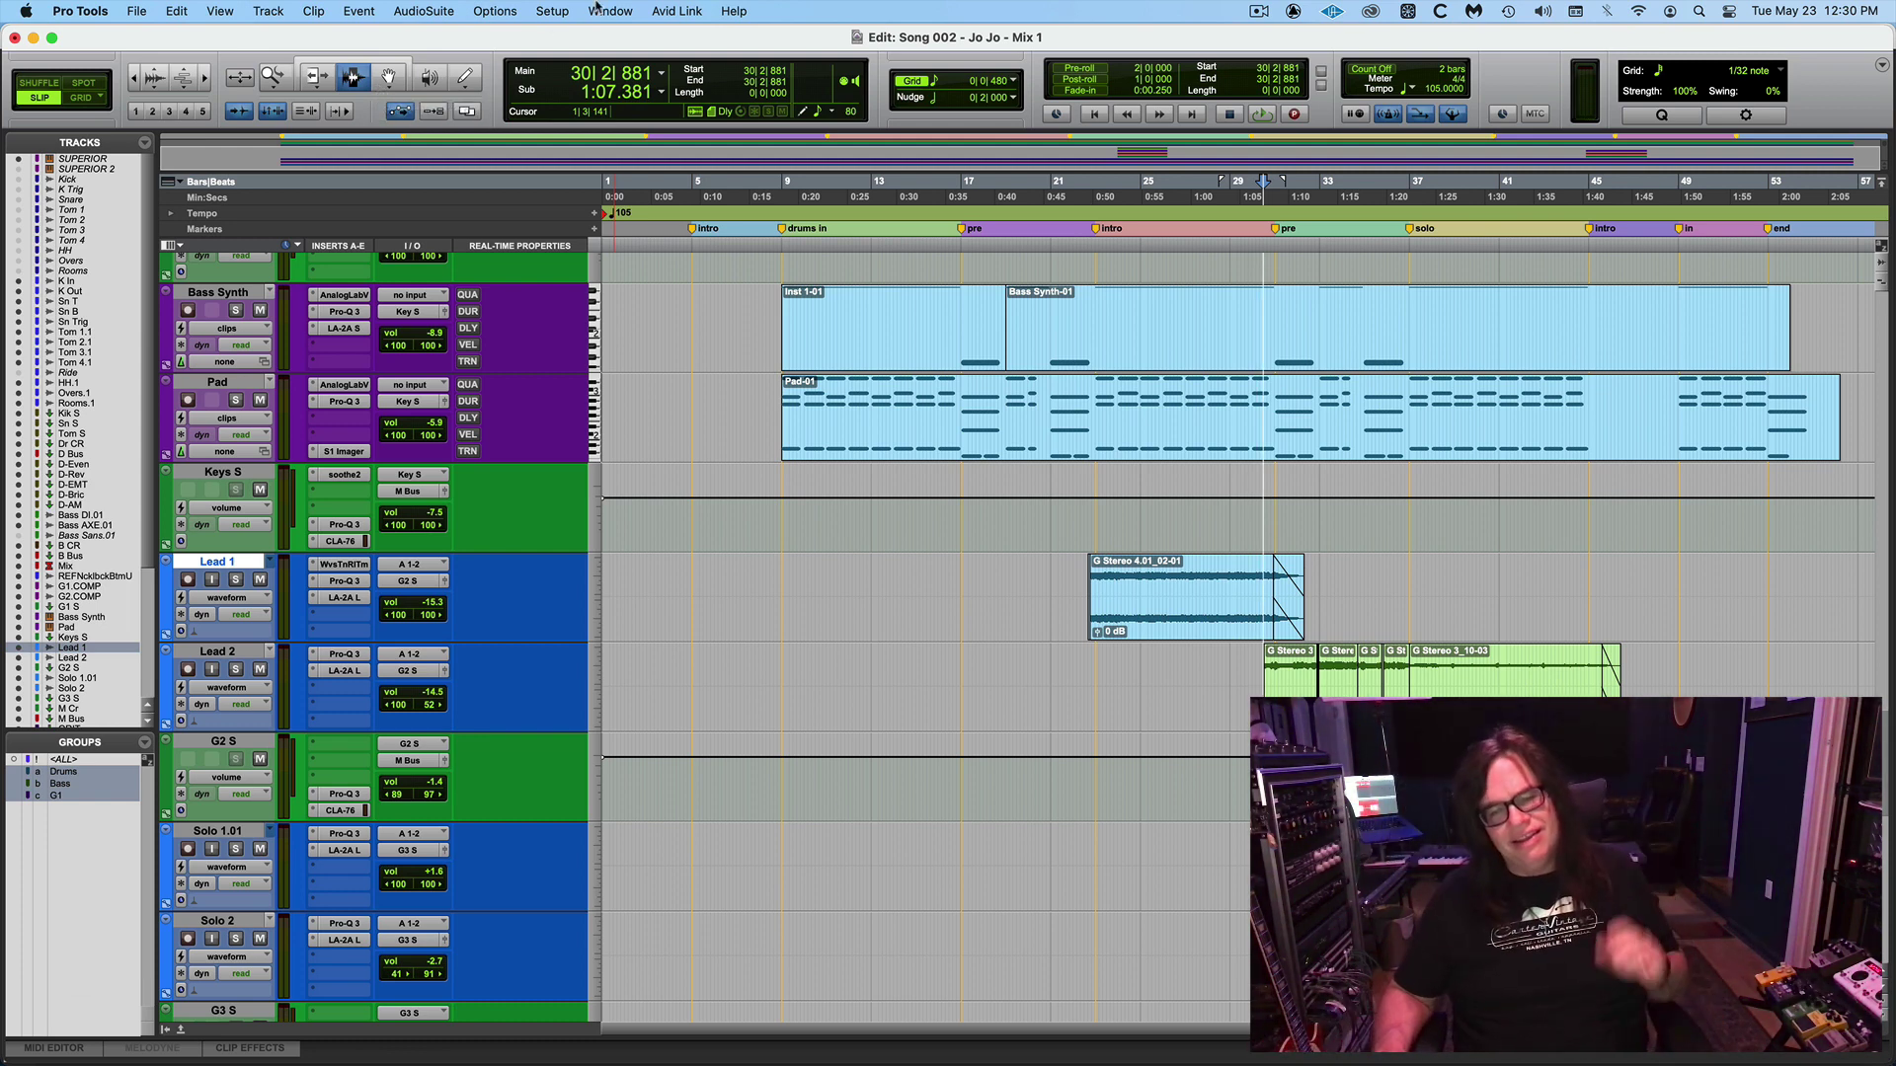
key(space)
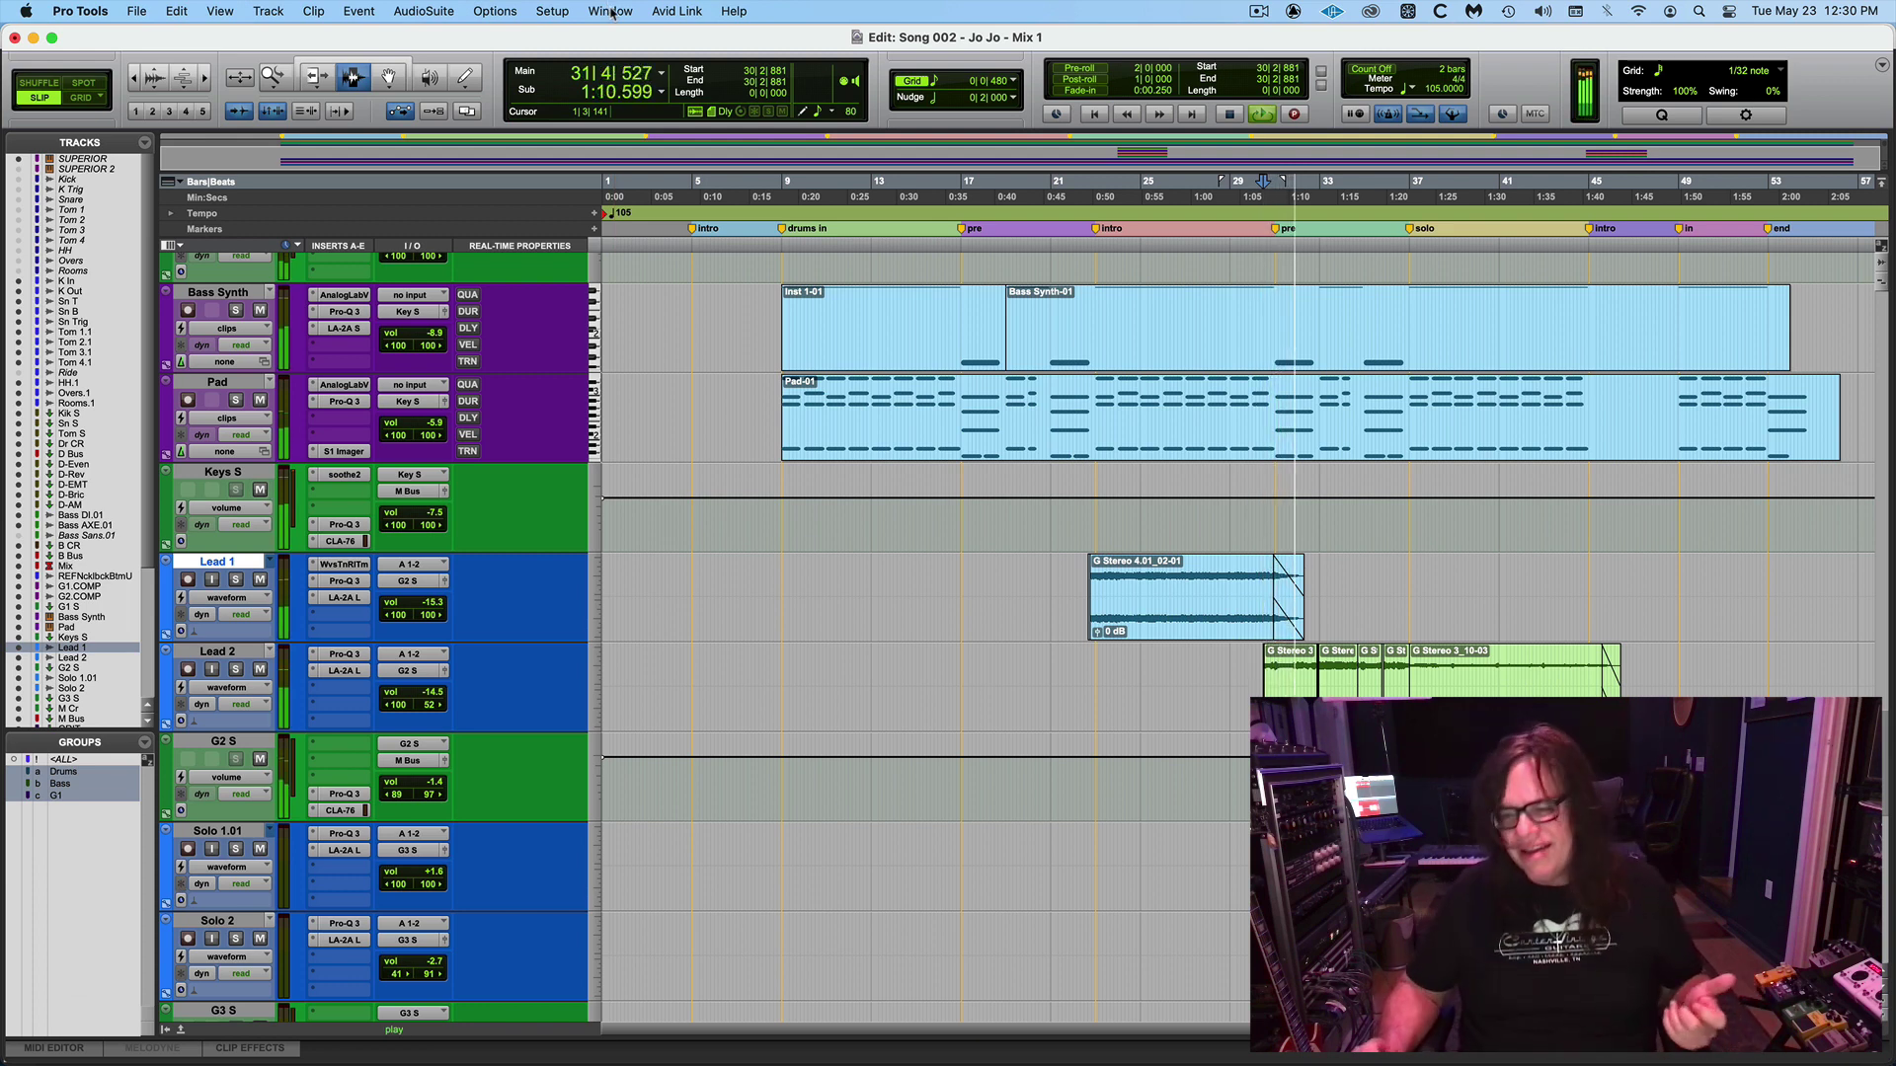
key(space)
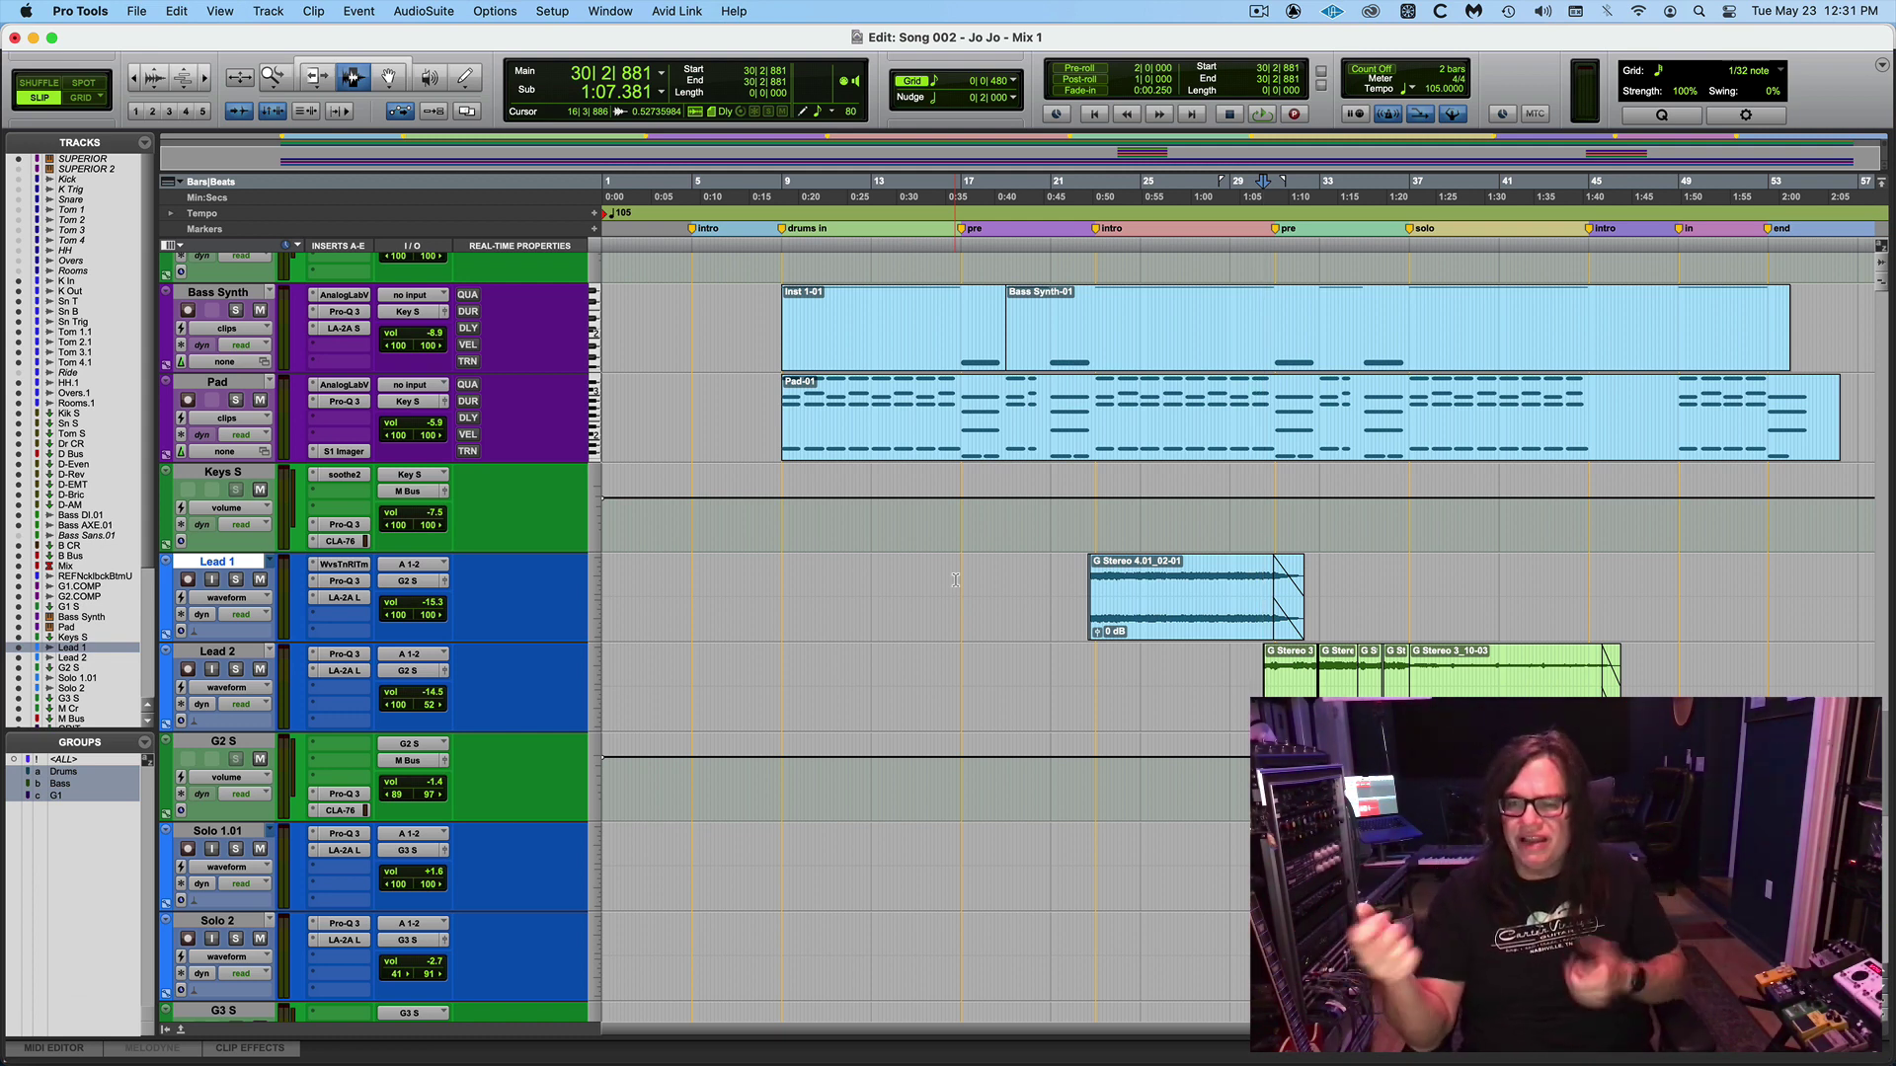
key(space)
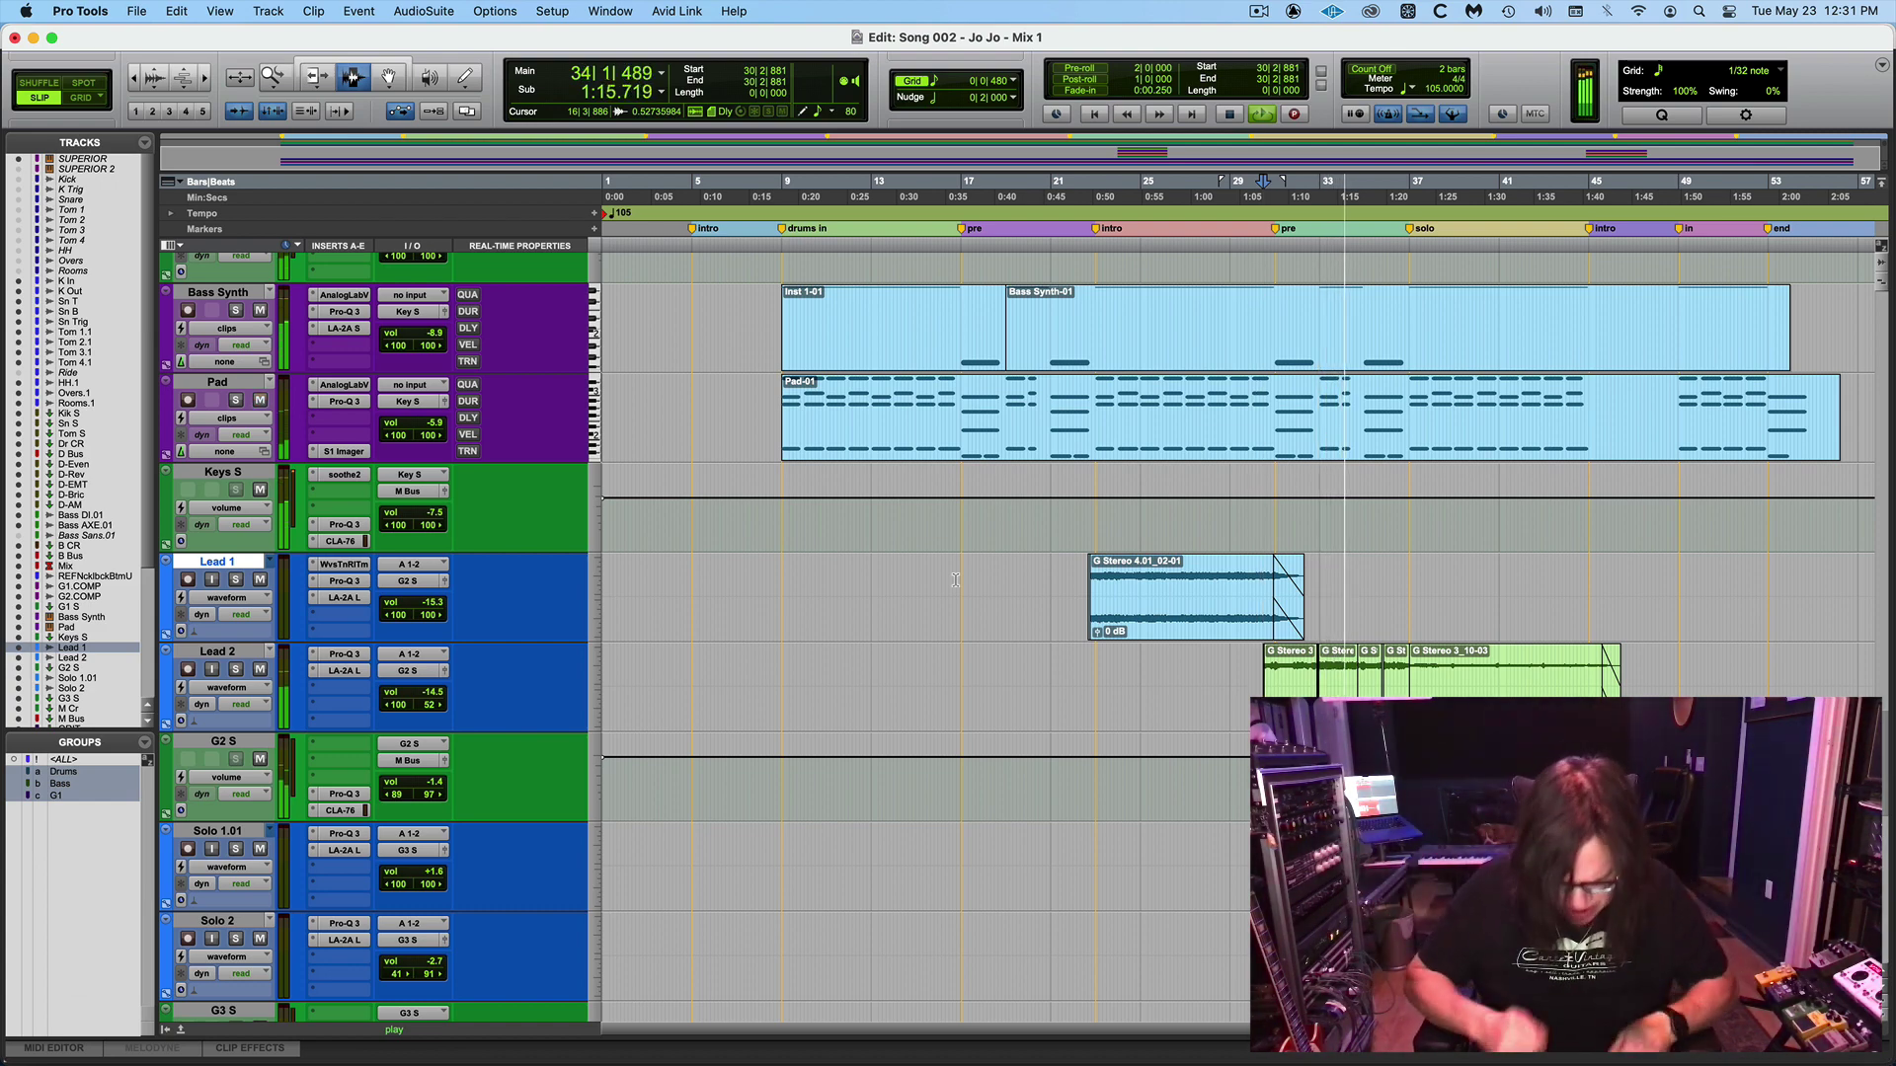
key(super+equal)
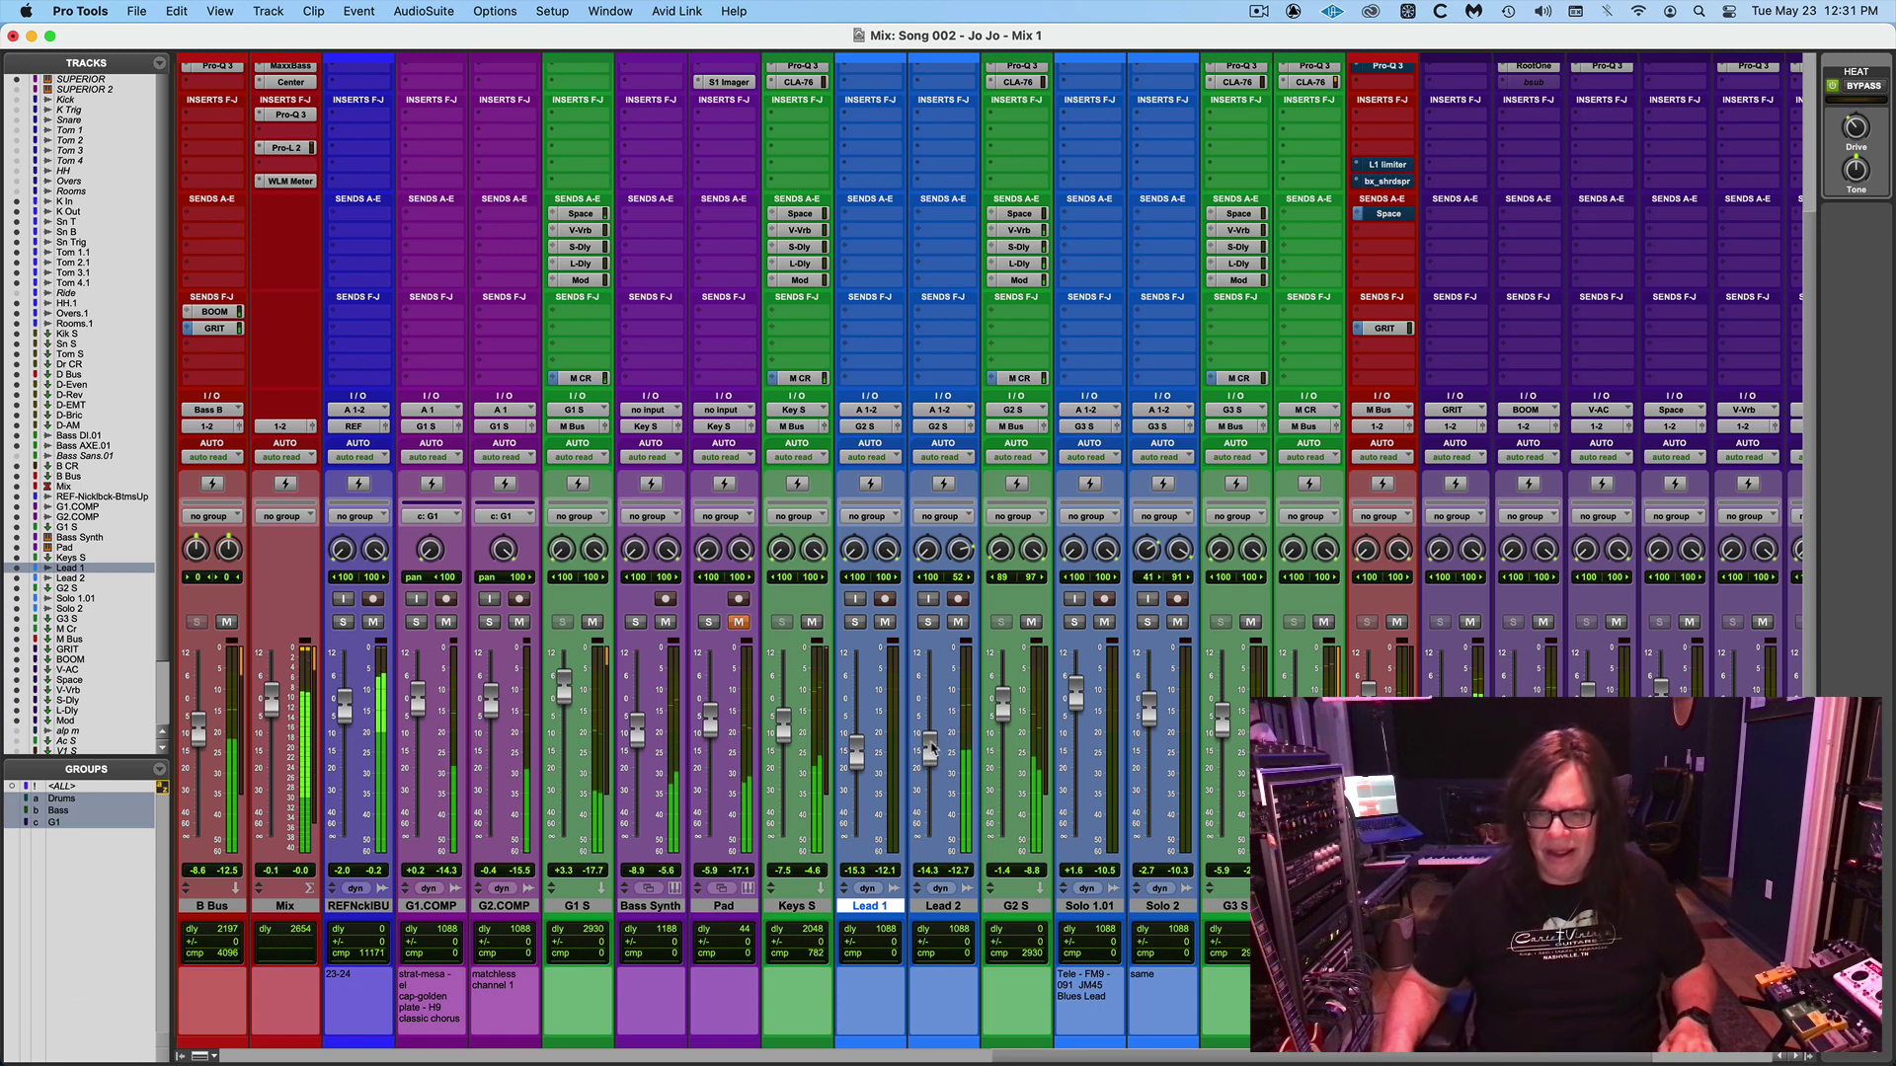
Solo the Solo 1.01, Lead 2 and Solo 2 guitar tracks.
click(1075, 622)
click(929, 622)
click(1148, 622)
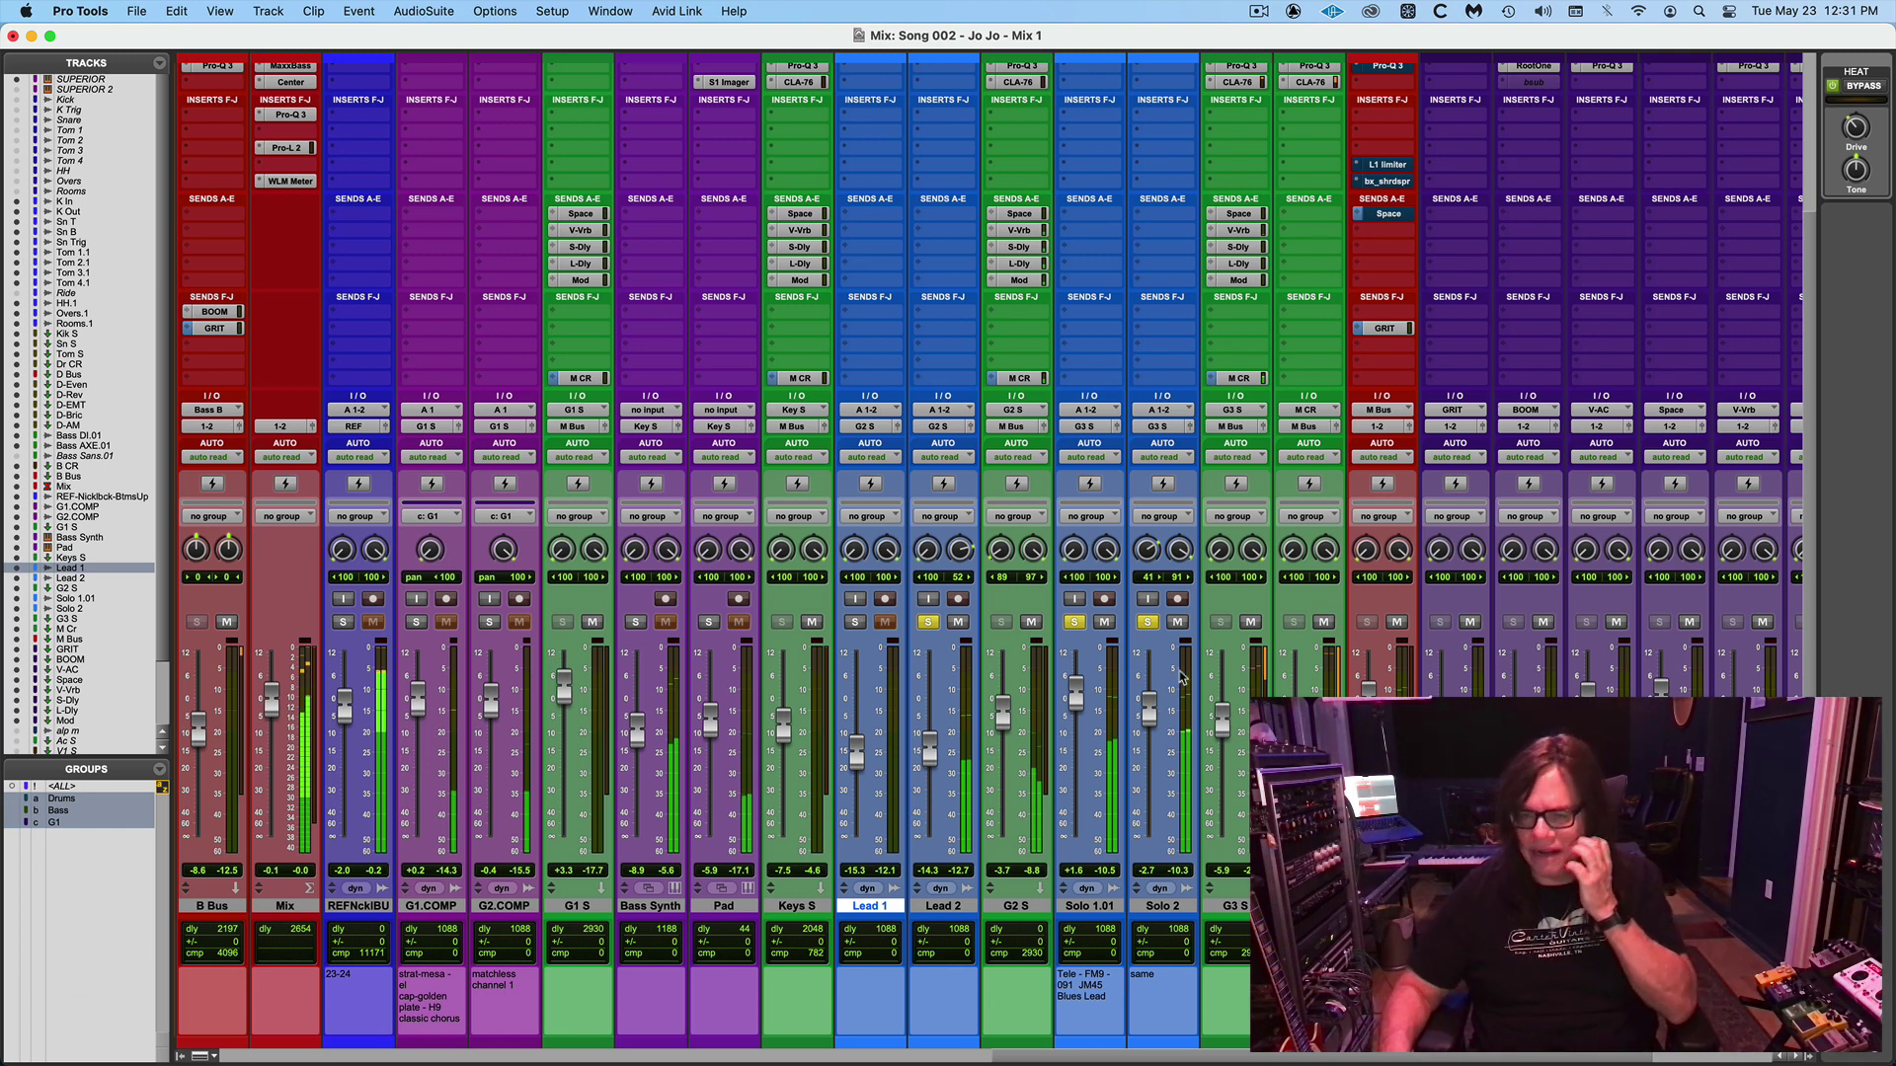
Audition briefly from bar 33, then set the play start to bar 22 (22|4|033).
key(super+equal)
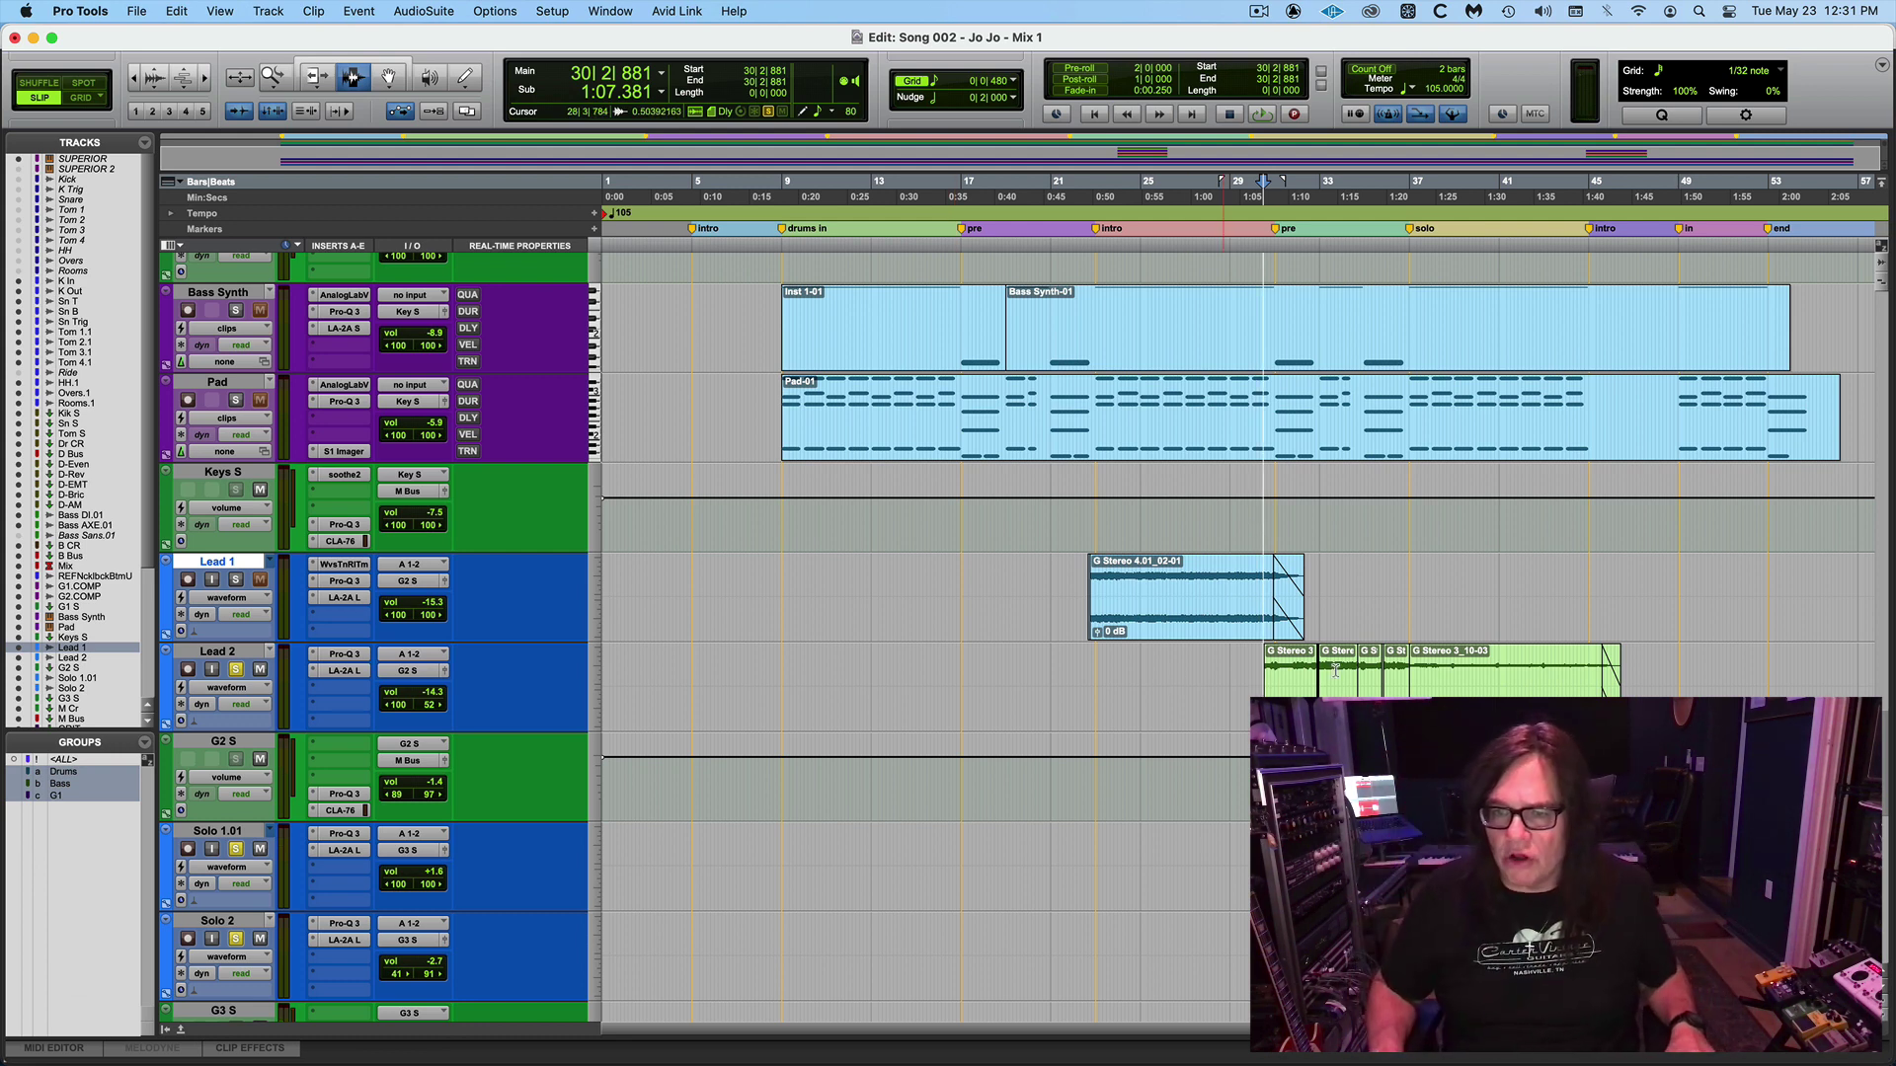
click(1340, 245)
key(space)
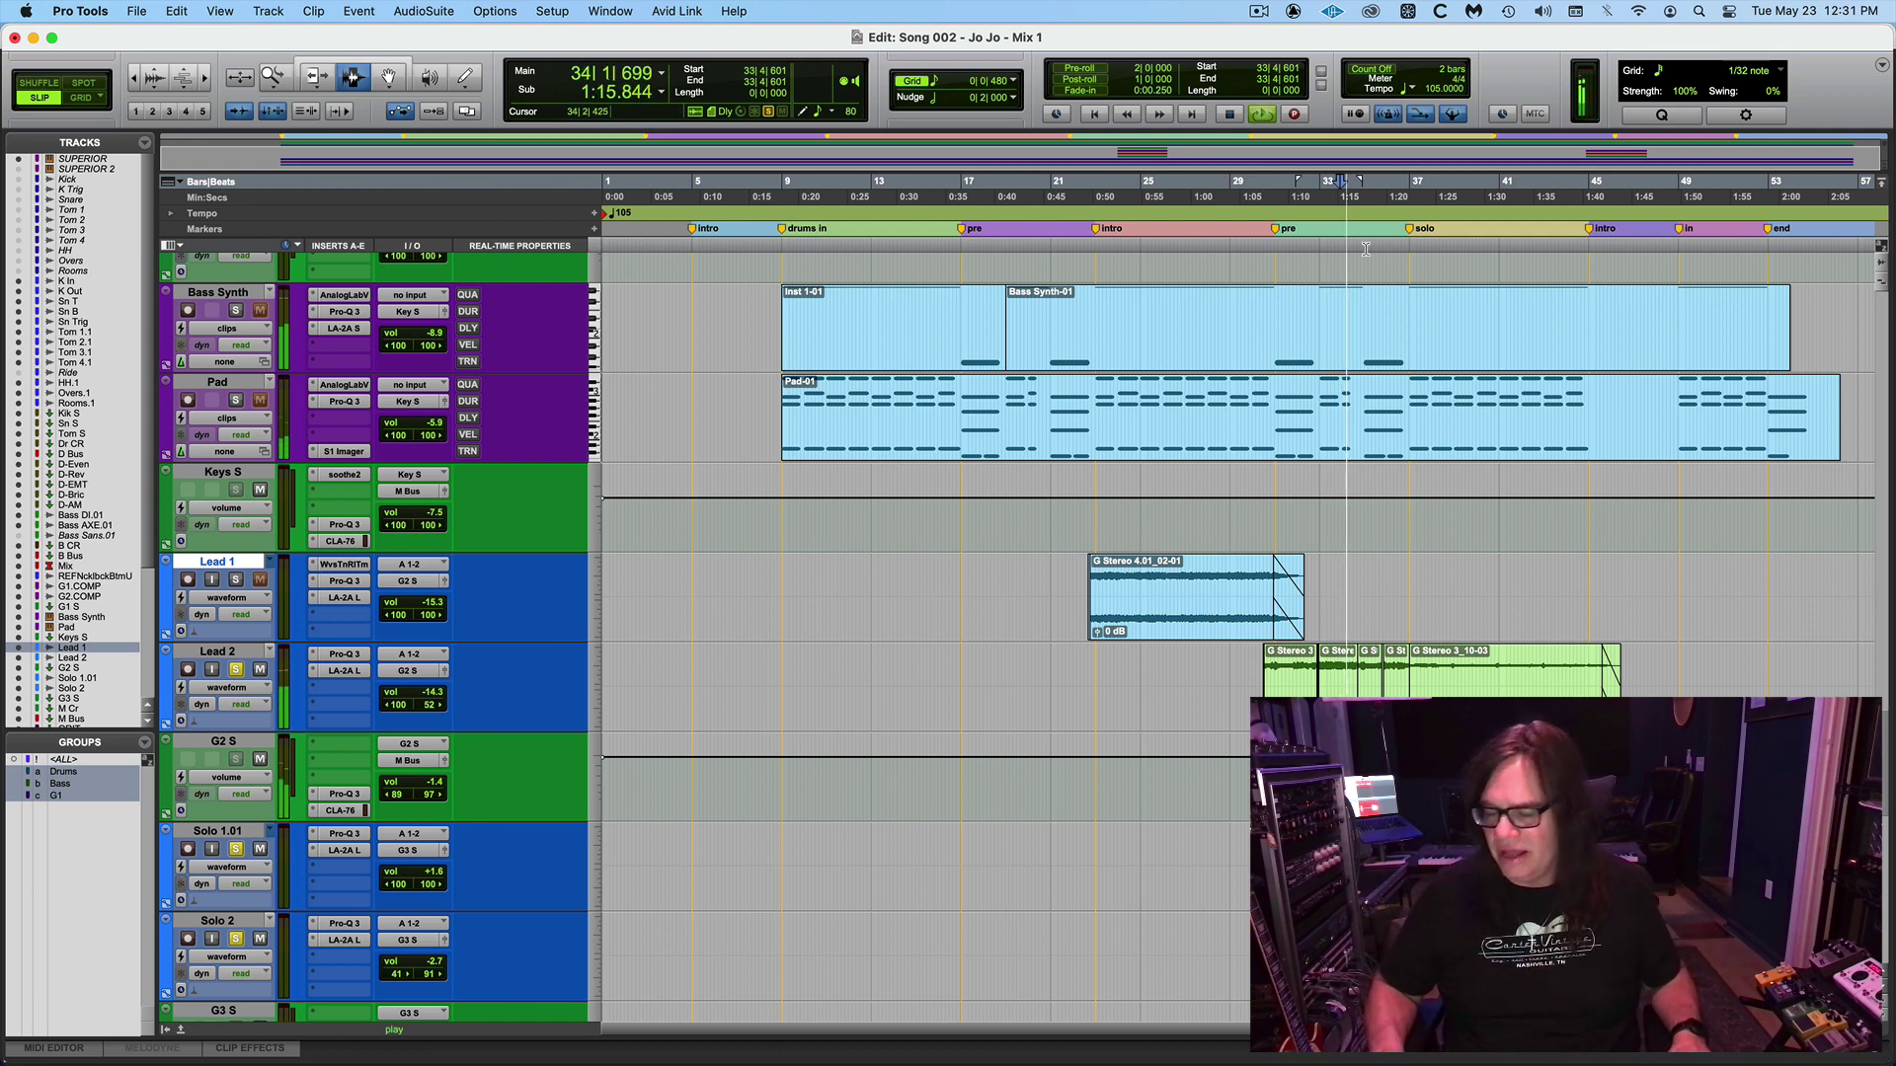
key(space)
click(1271, 252)
click(1090, 252)
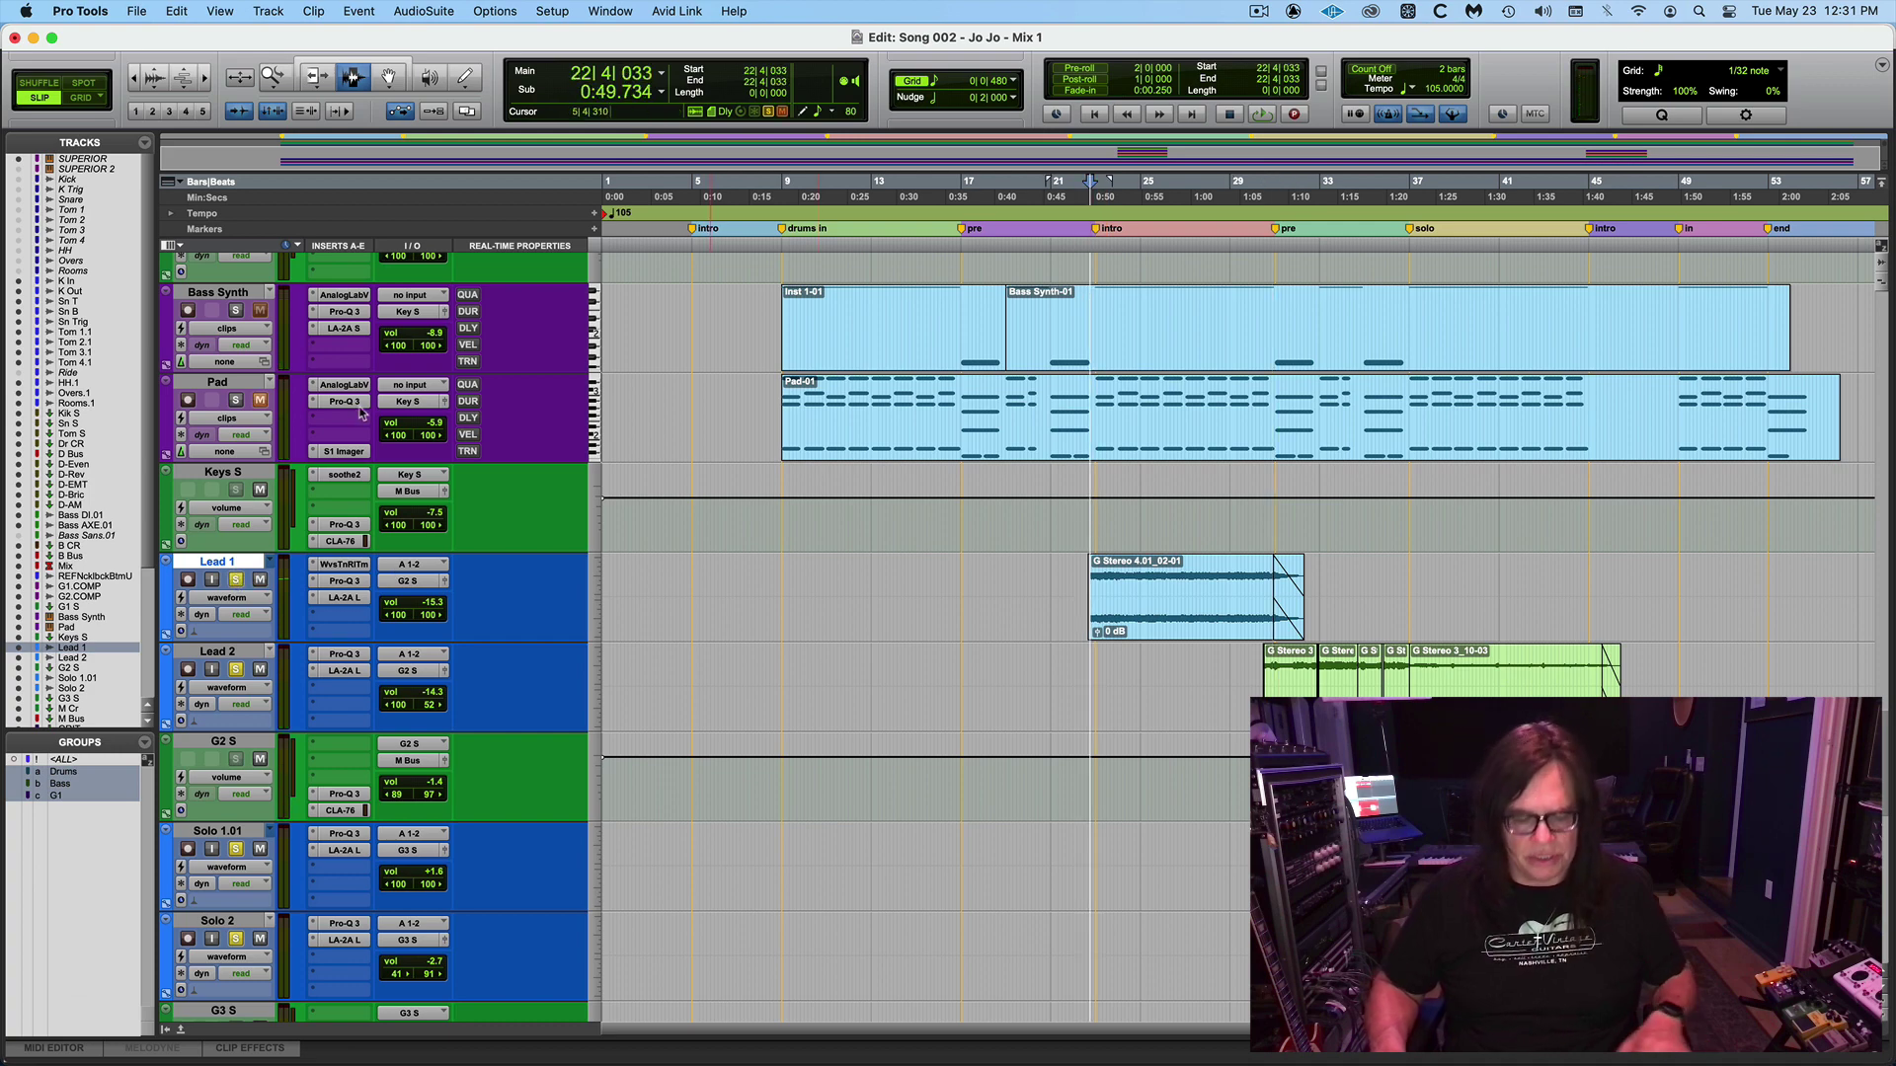
Play the soloed guitars from bar 22, watching the mixer before returning to the Edit window.
key(space)
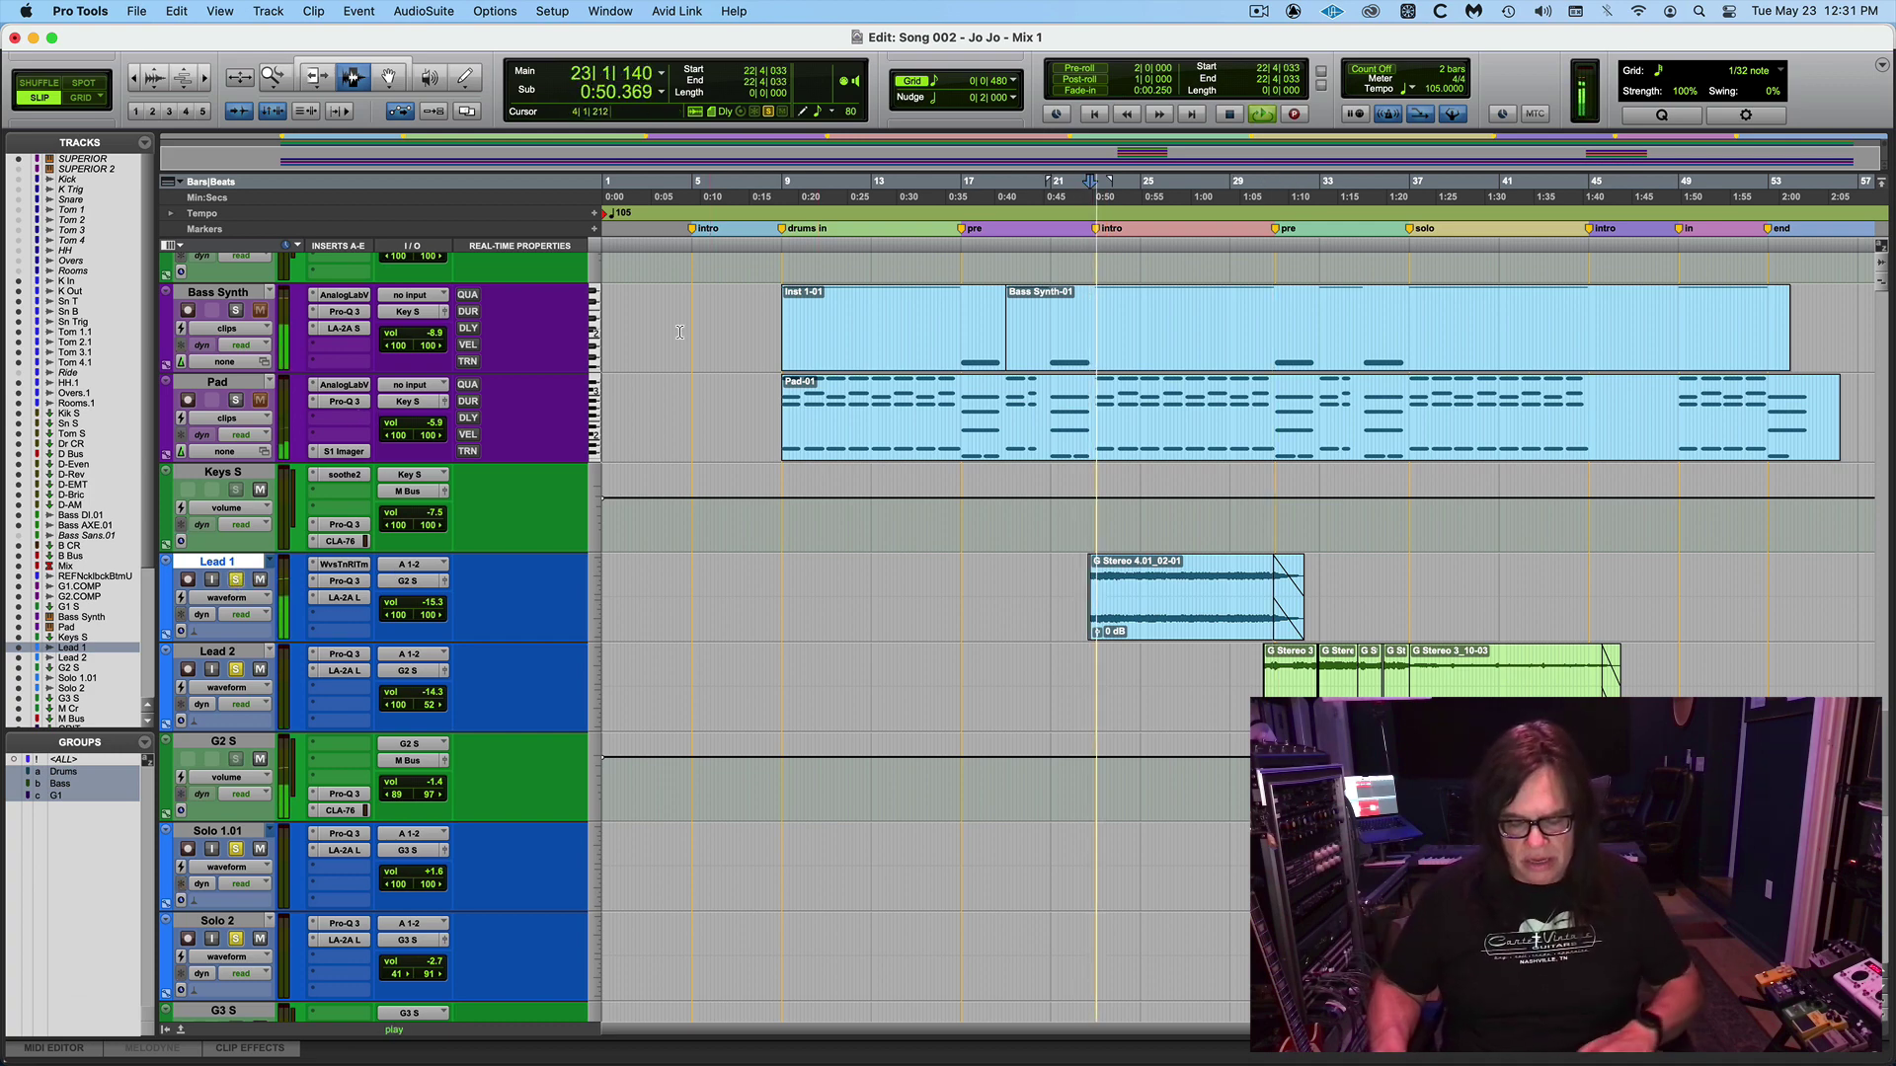
key(super+equal)
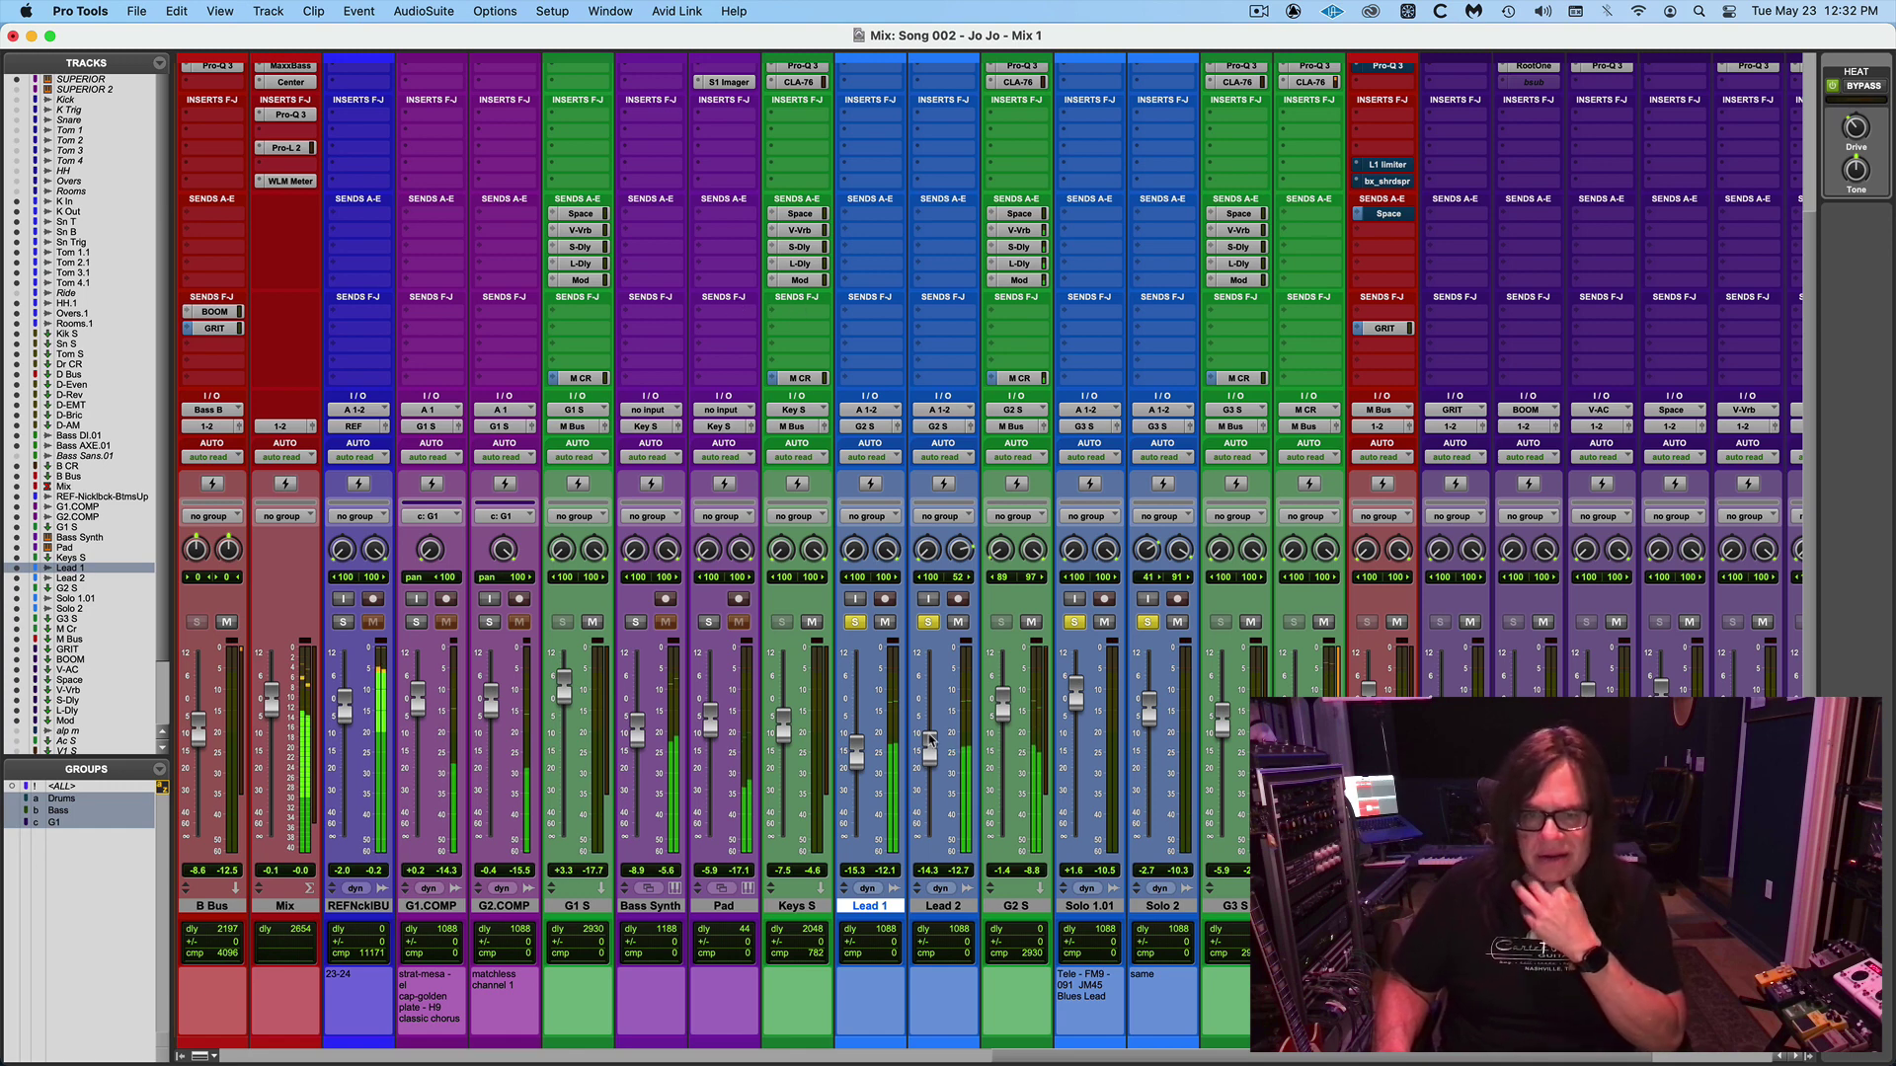
key(super+equal)
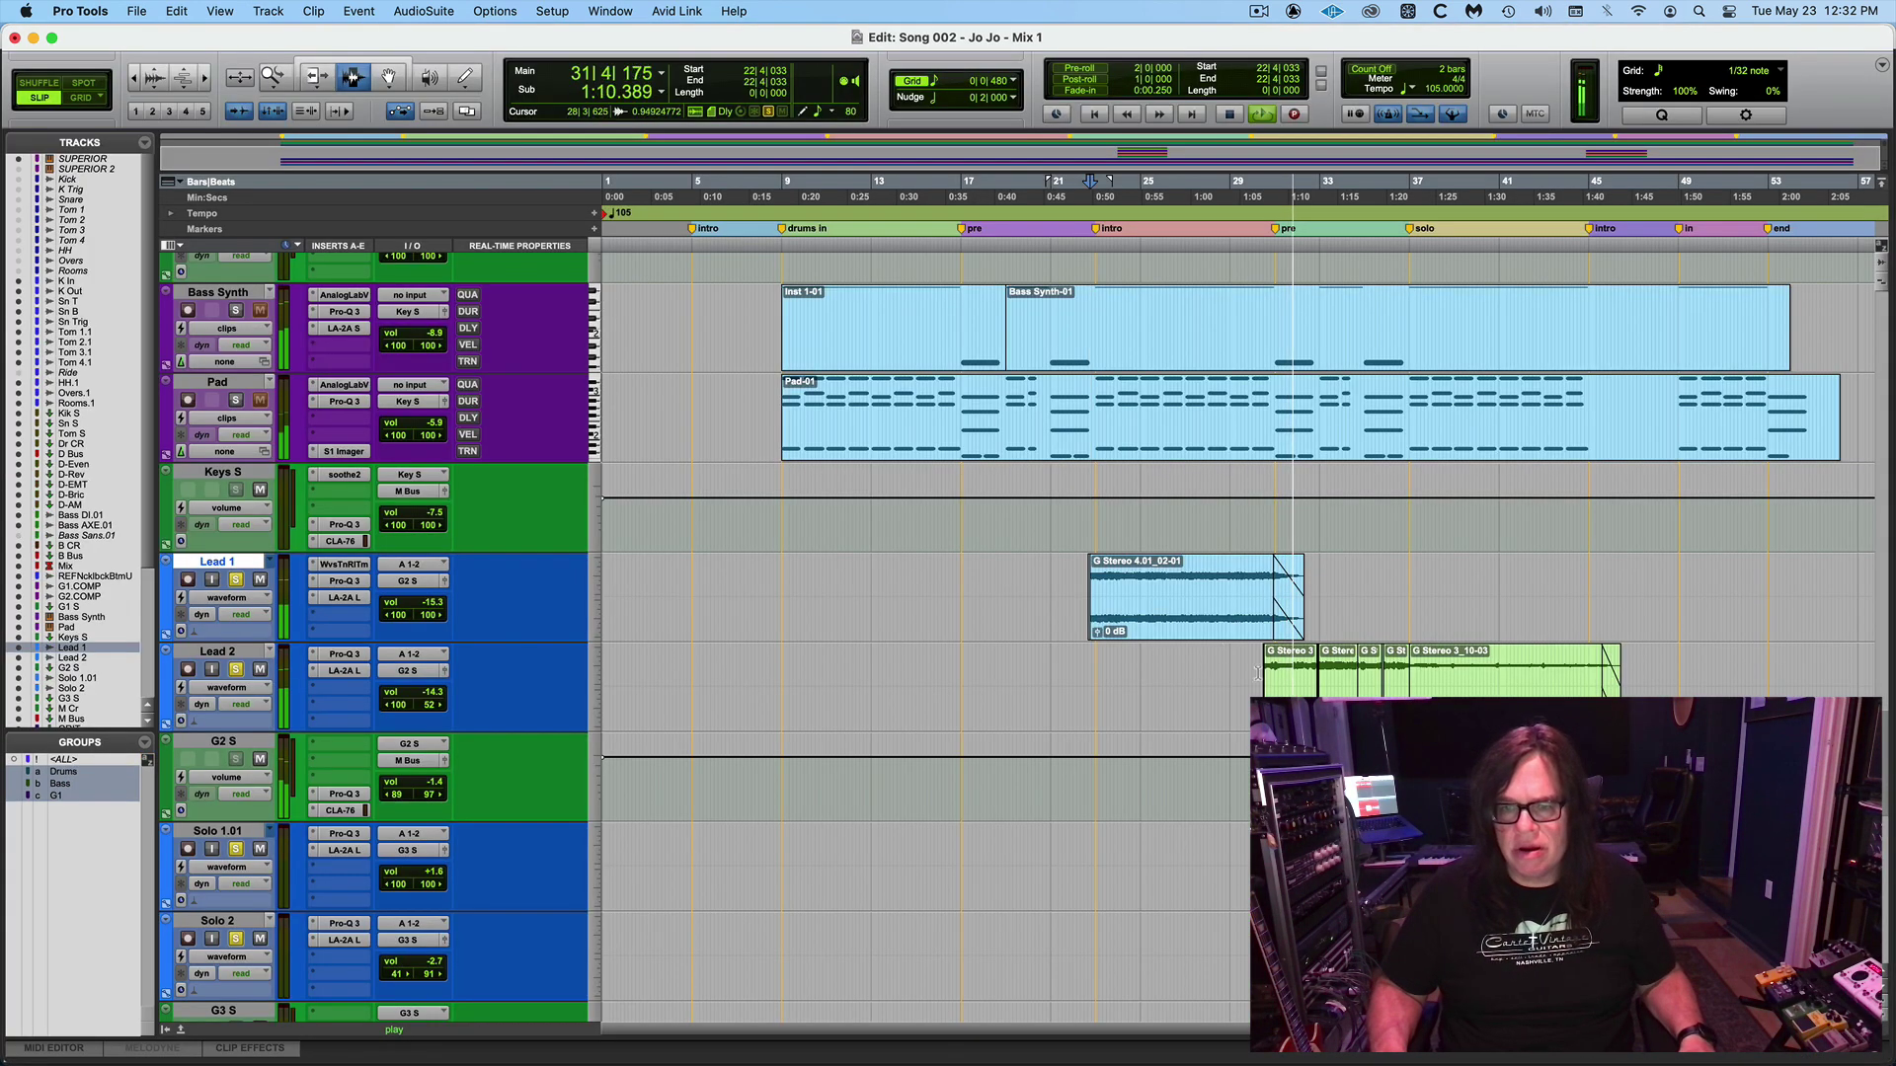
Zoom in and trim the Lead 2 clip start earlier to 30|2|941.
key(super+bracketright)
key(super+bracketright)
key(super+bracketright)
key(super+bracketright)
key(super+bracketright)
key(super+bracketright)
key(super+bracketright)
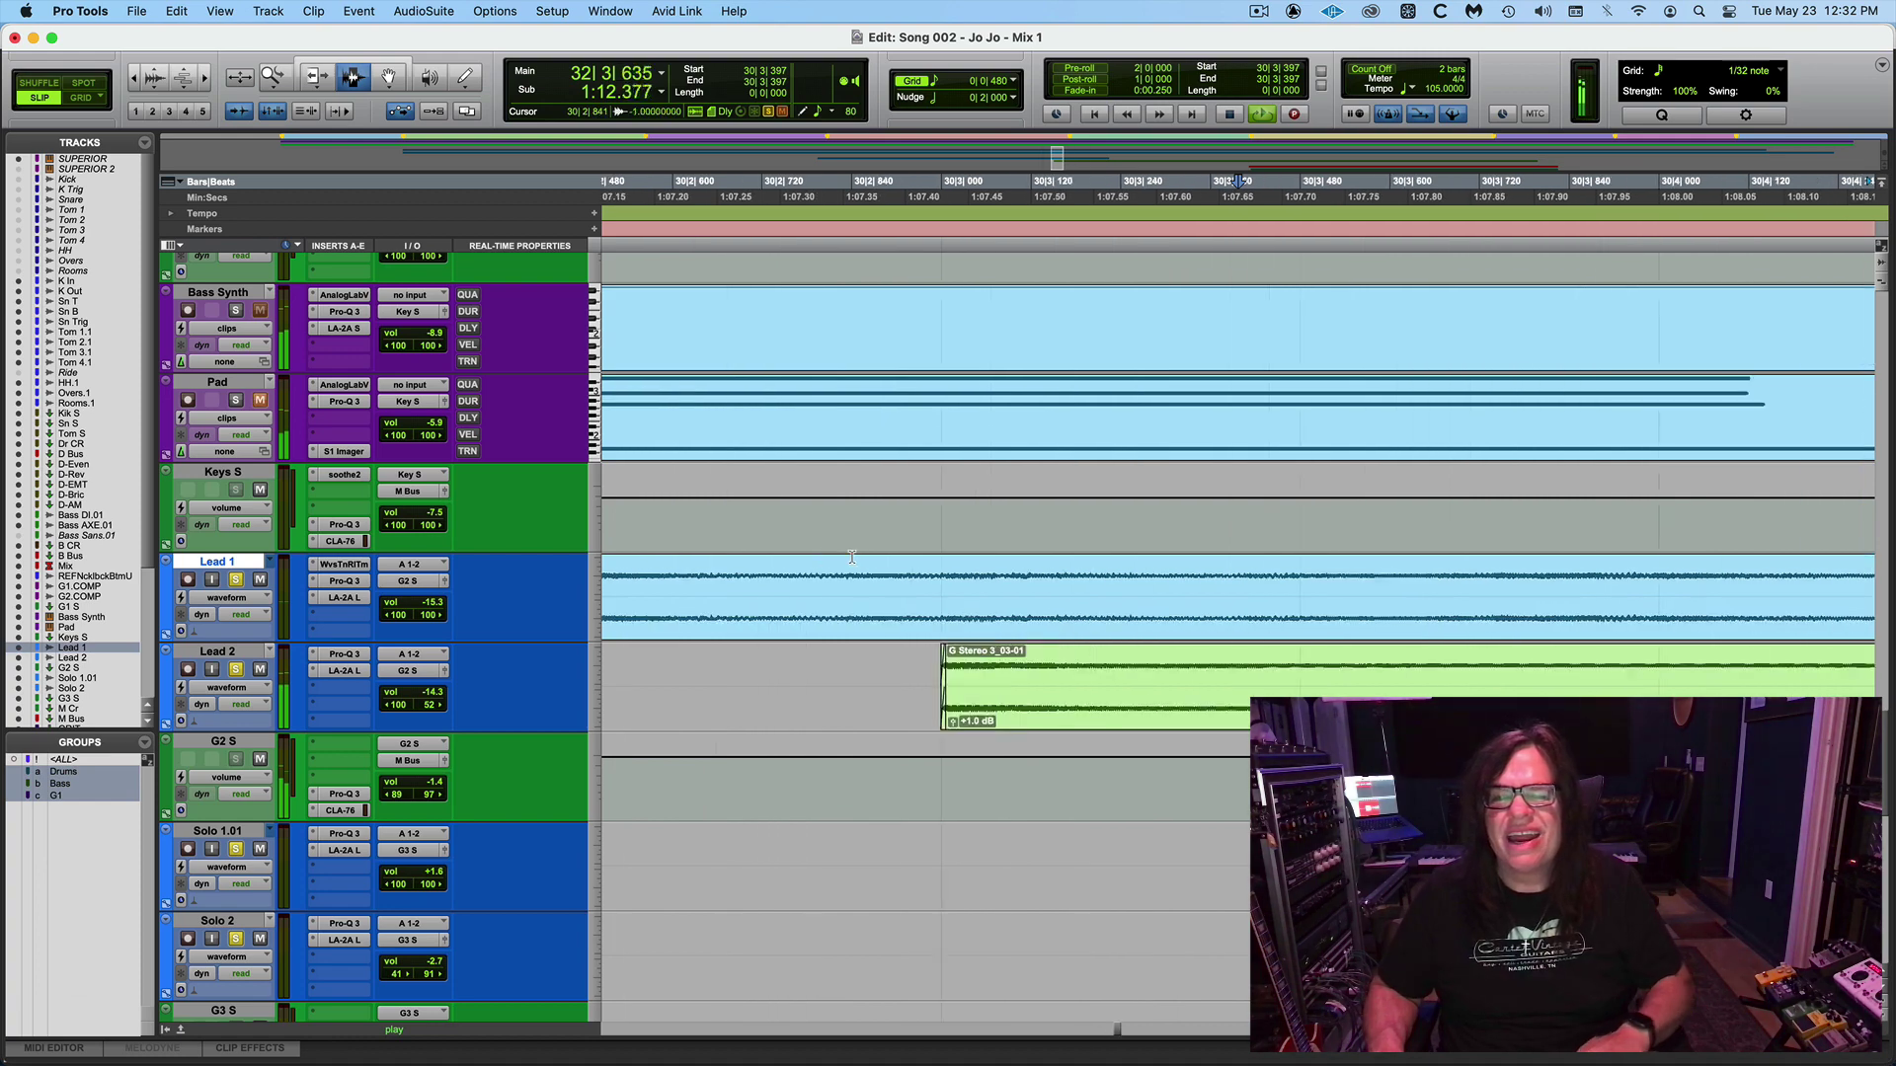
key(super+bracketright)
key(super+bracketright)
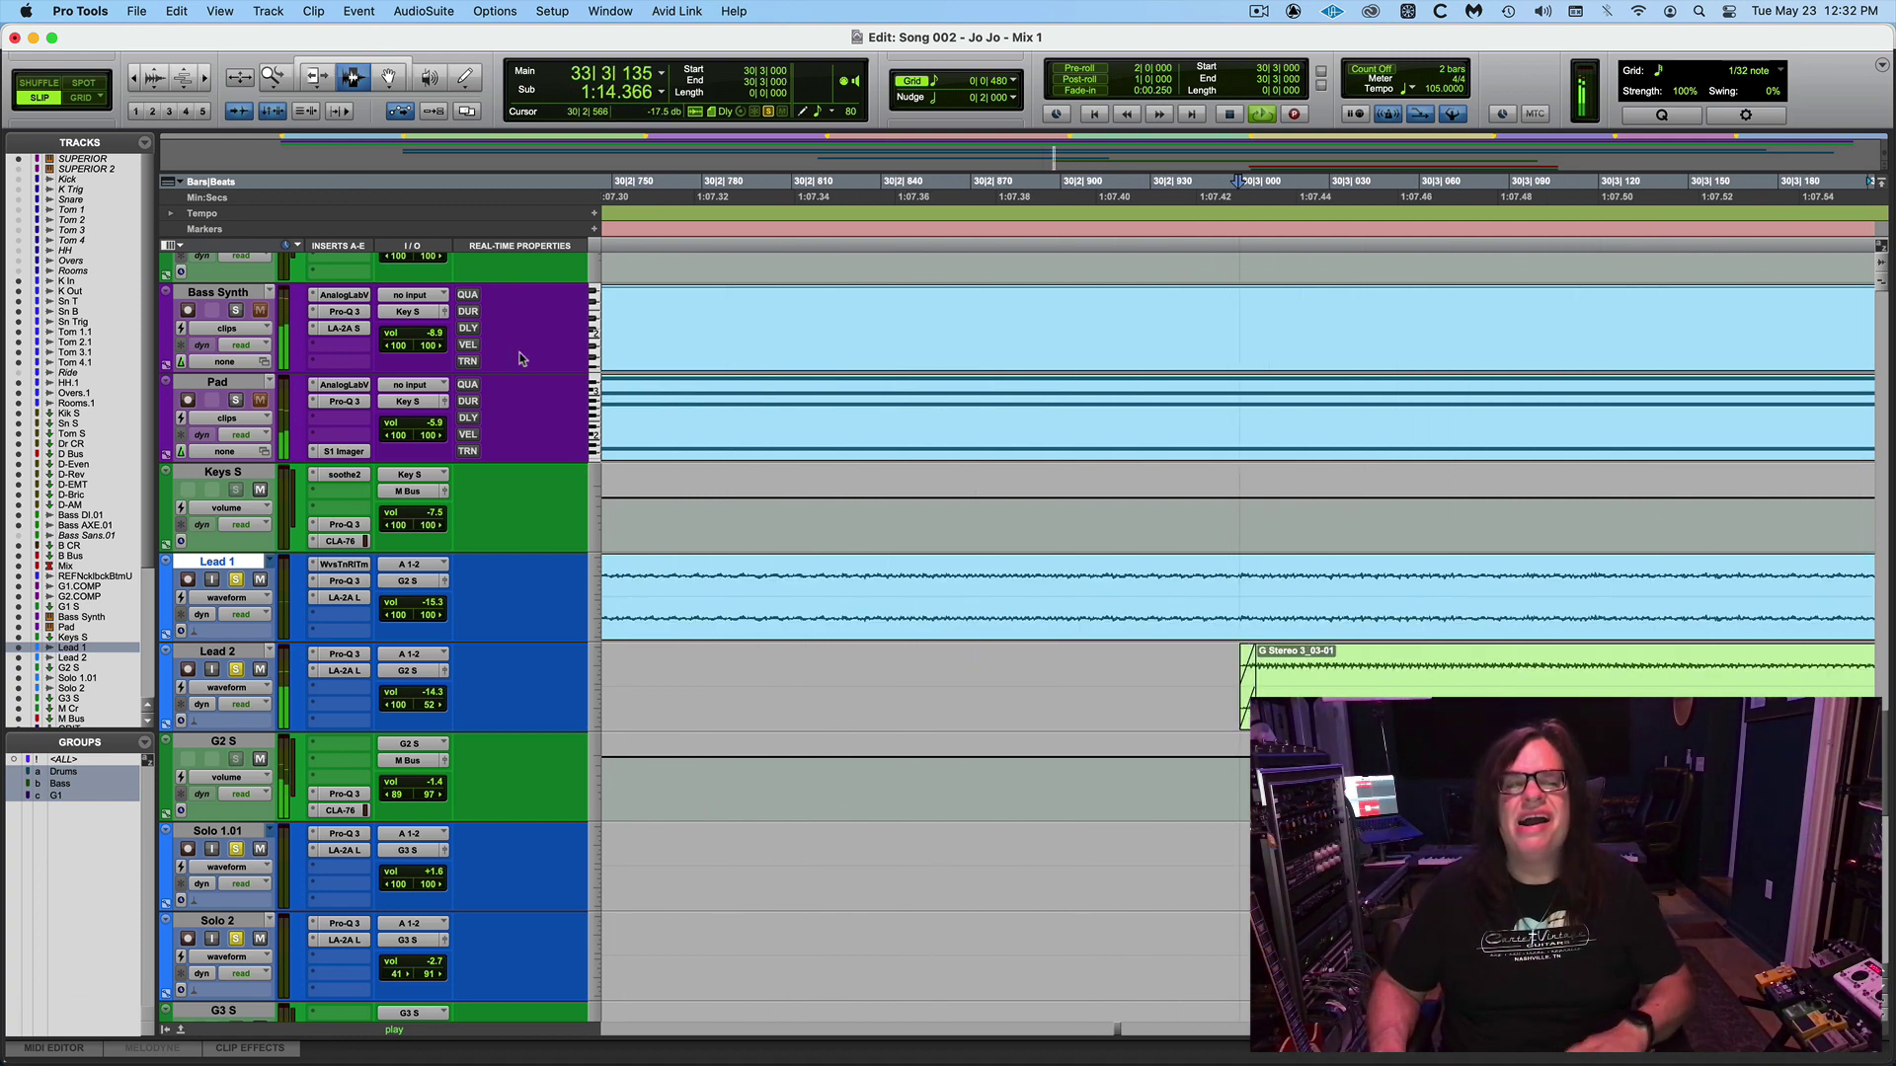
click(314, 79)
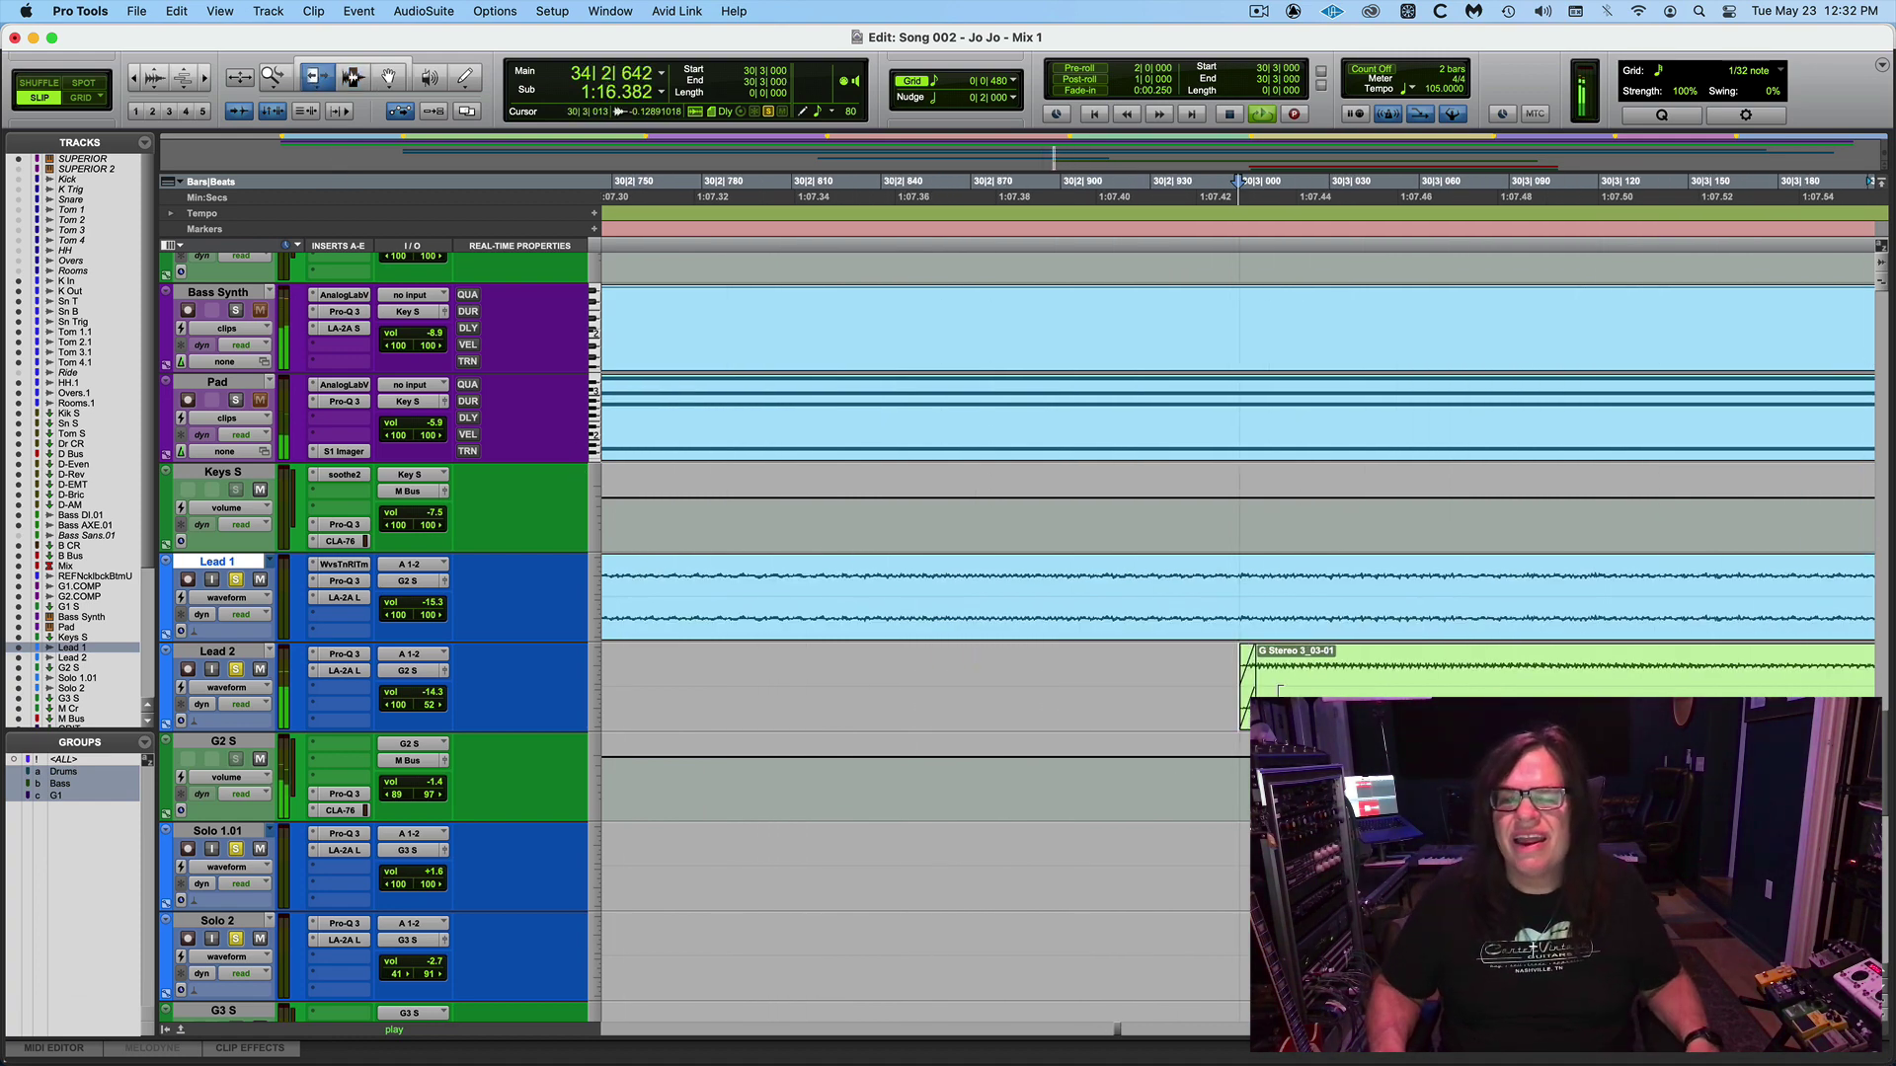
drag(1277, 692, 1186, 681)
Zoom out to show the whole song and switch back to the Grabber tool.
key(super+bracketleft)
key(super+bracketleft)
key(super+bracketleft)
key(super+bracketleft)
key(super+bracketleft)
key(super+bracketleft)
key(super+bracketleft)
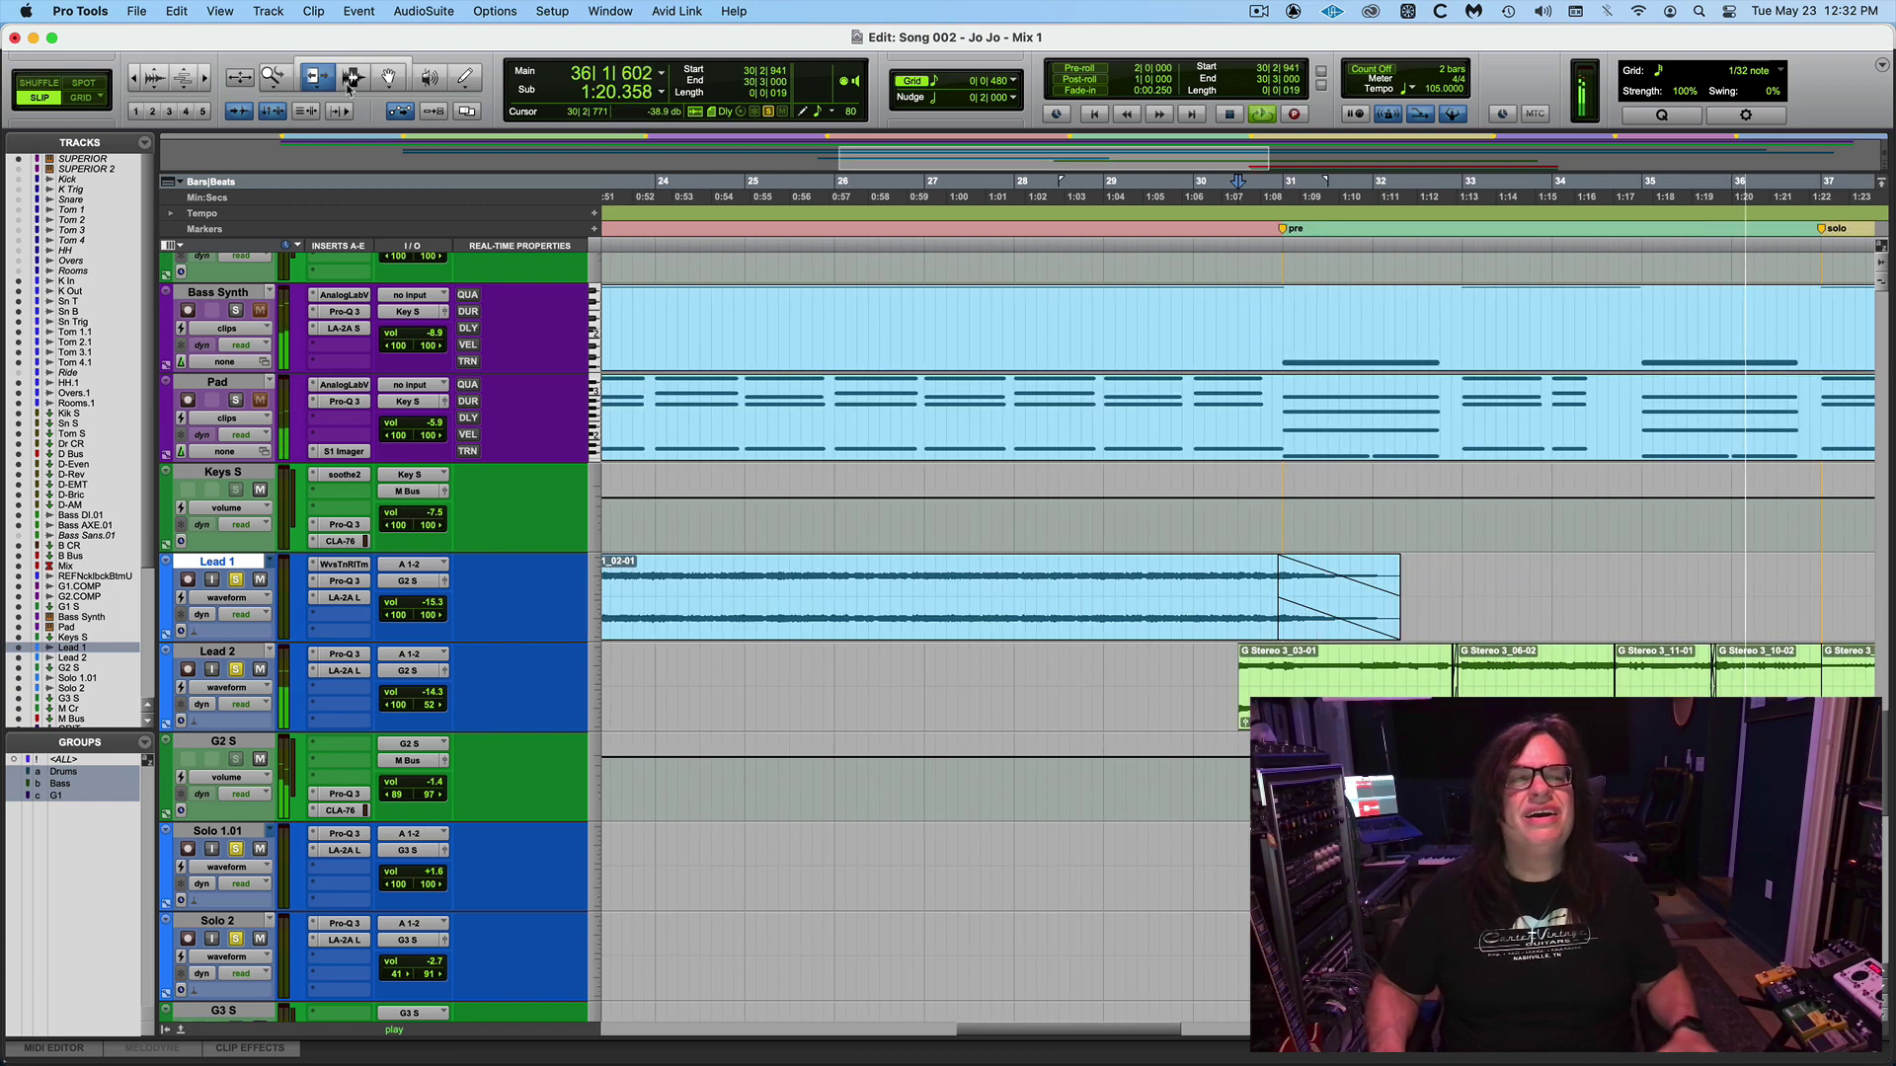
click(352, 77)
key(super+bracketleft)
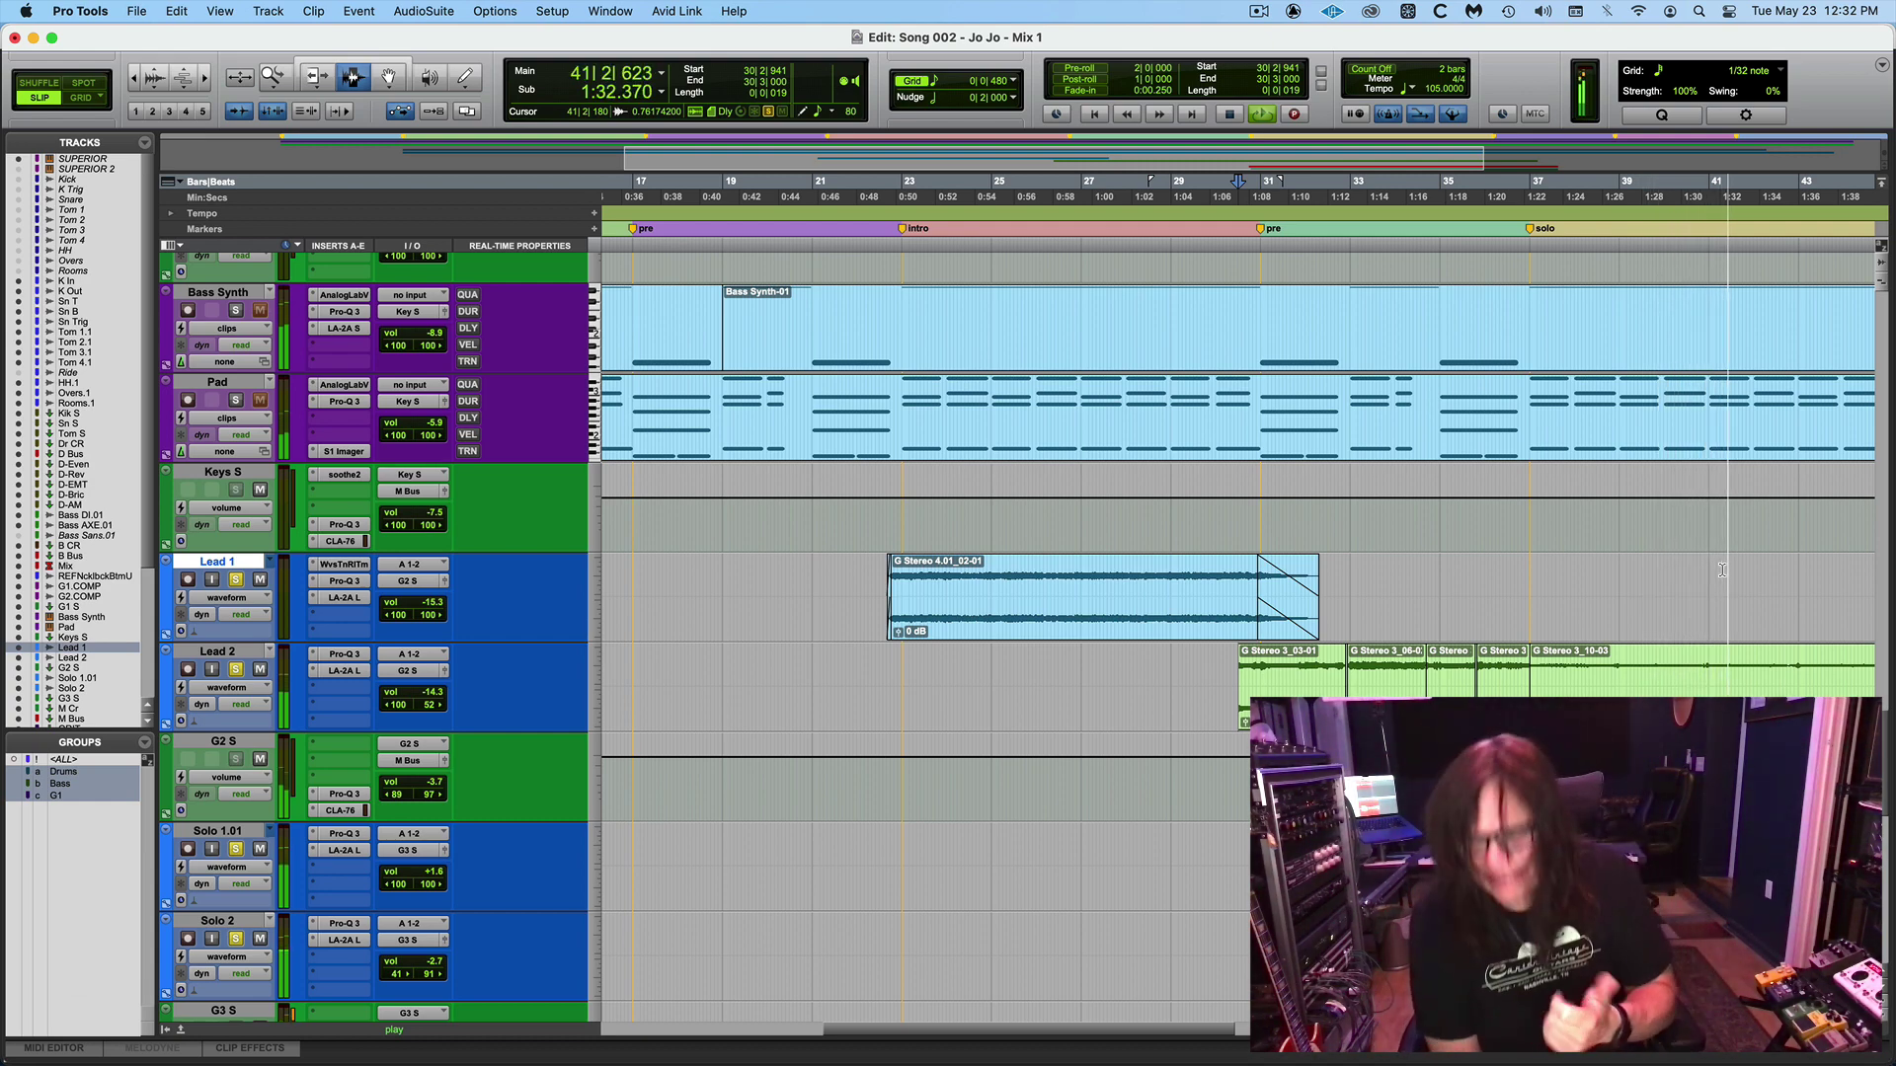
key(super+bracketleft)
key(super+bracketleft)
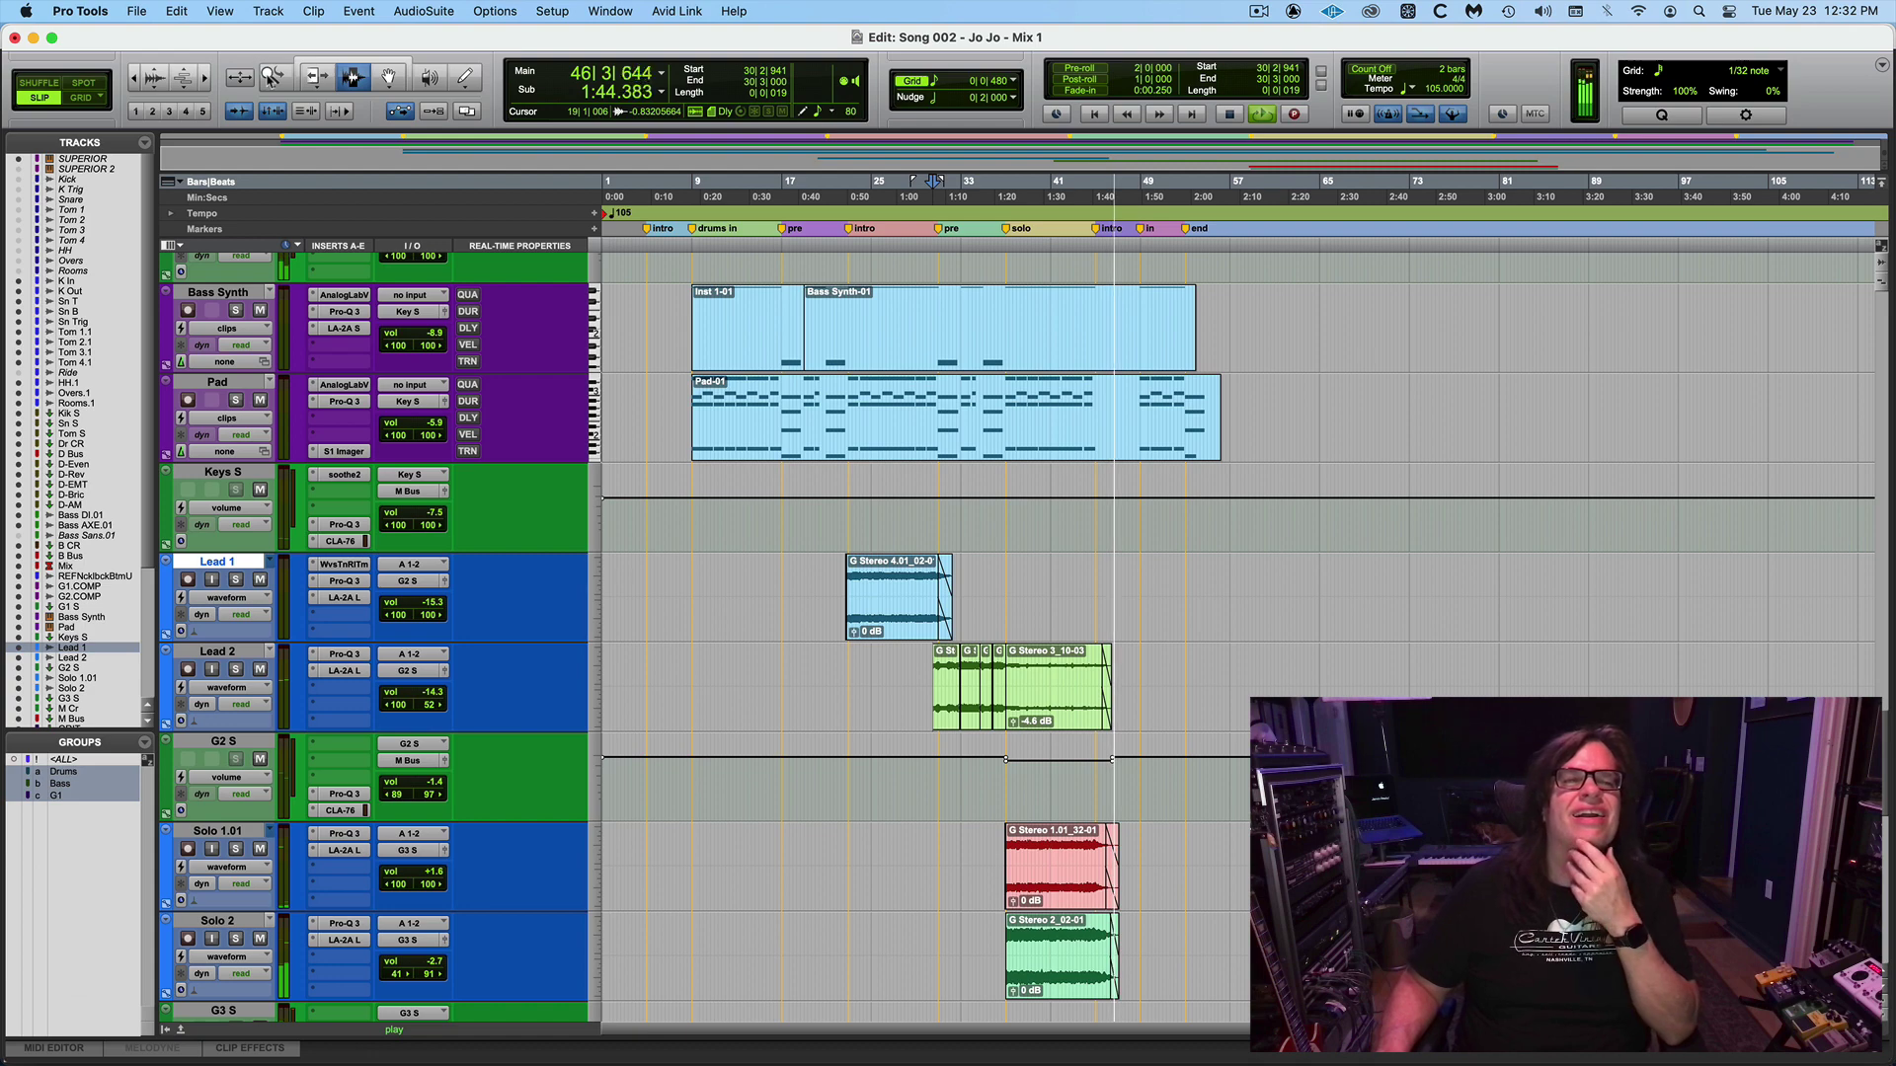
key(super+bracketright)
double_click(290, 29)
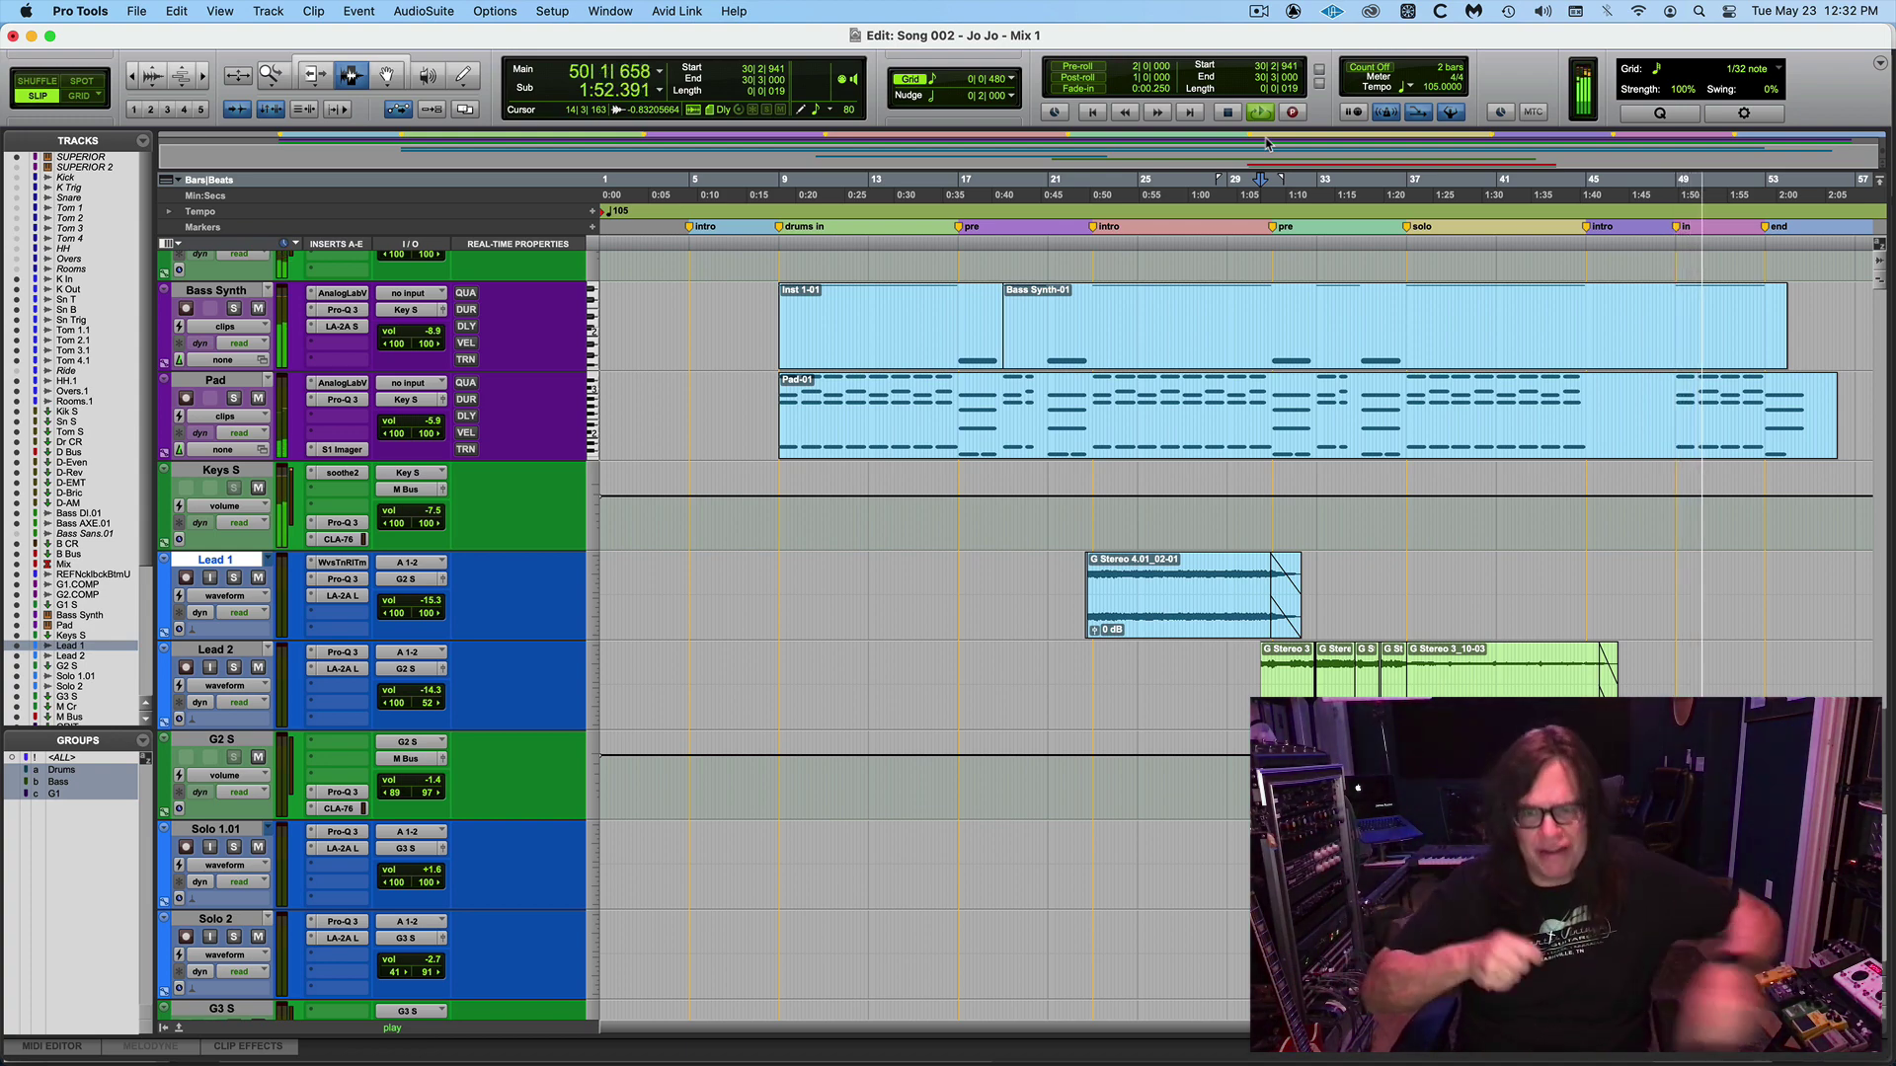
key(super+equal)
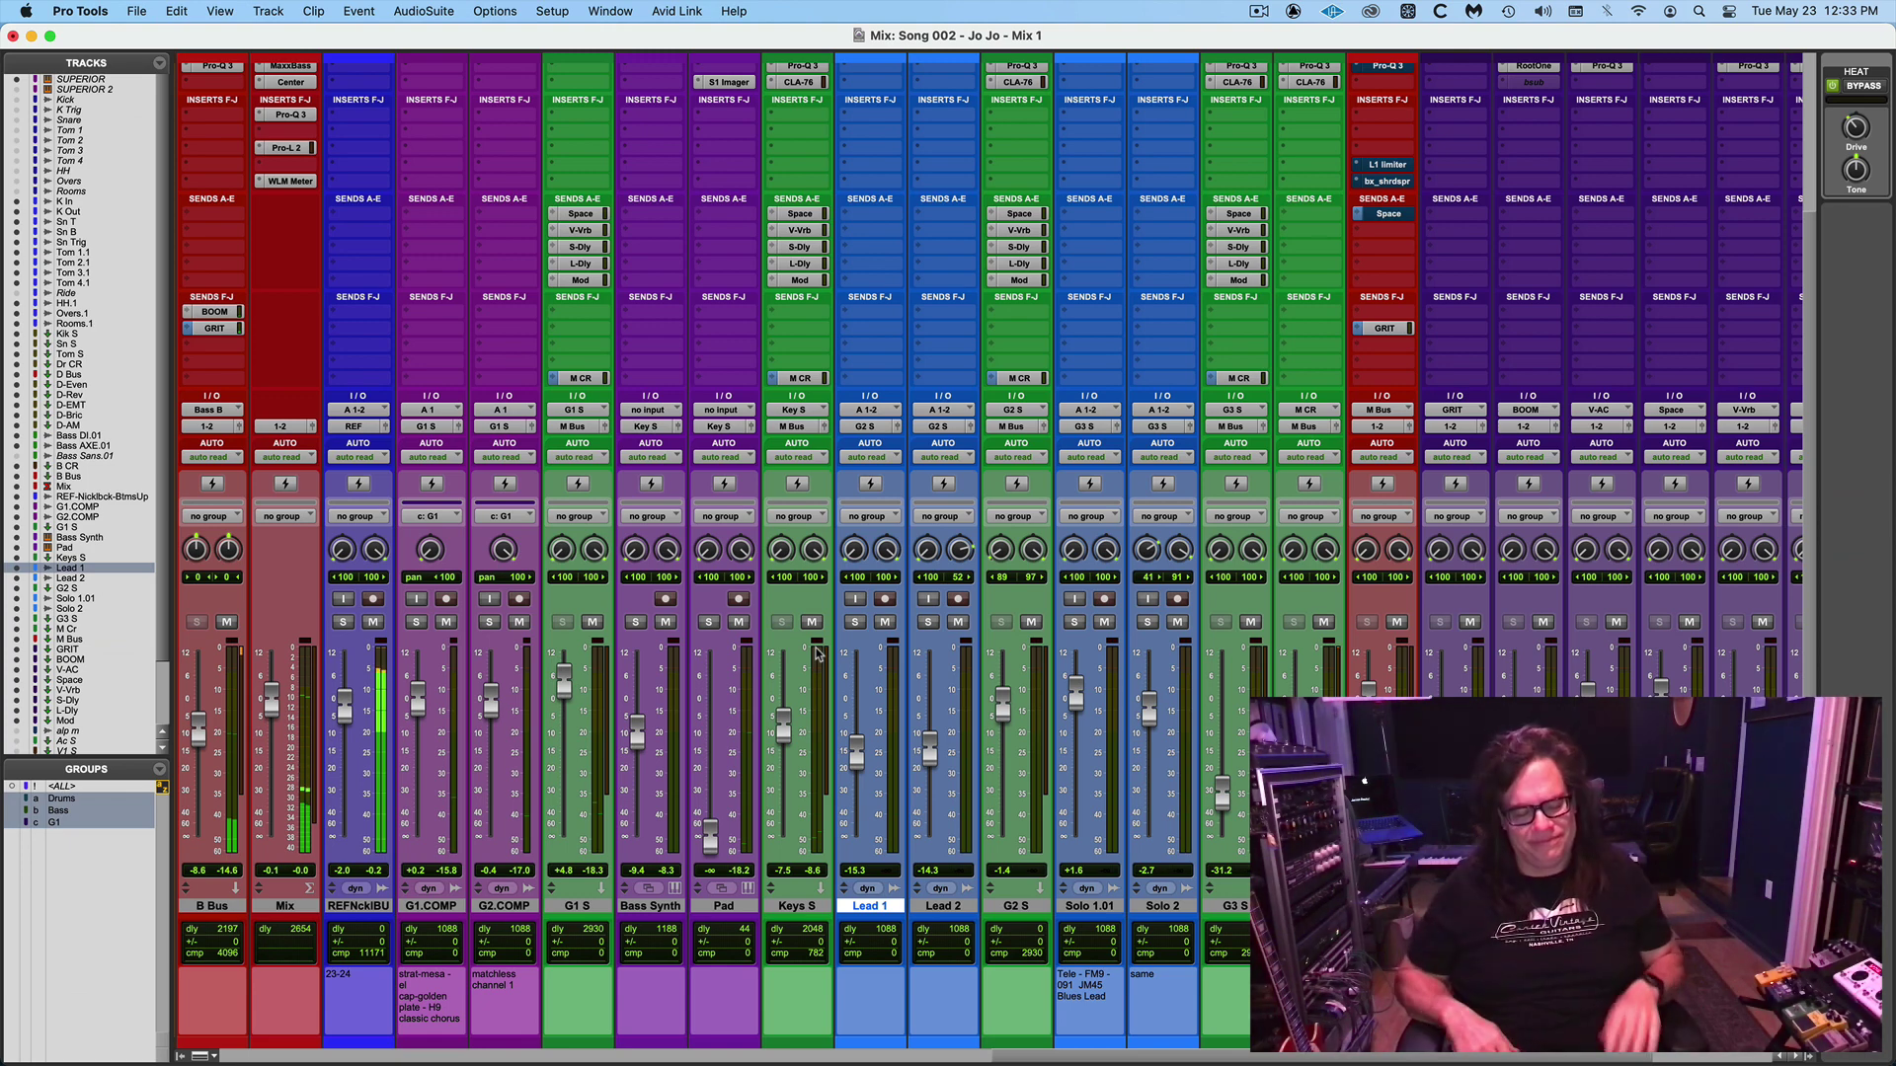
key(super+equal)
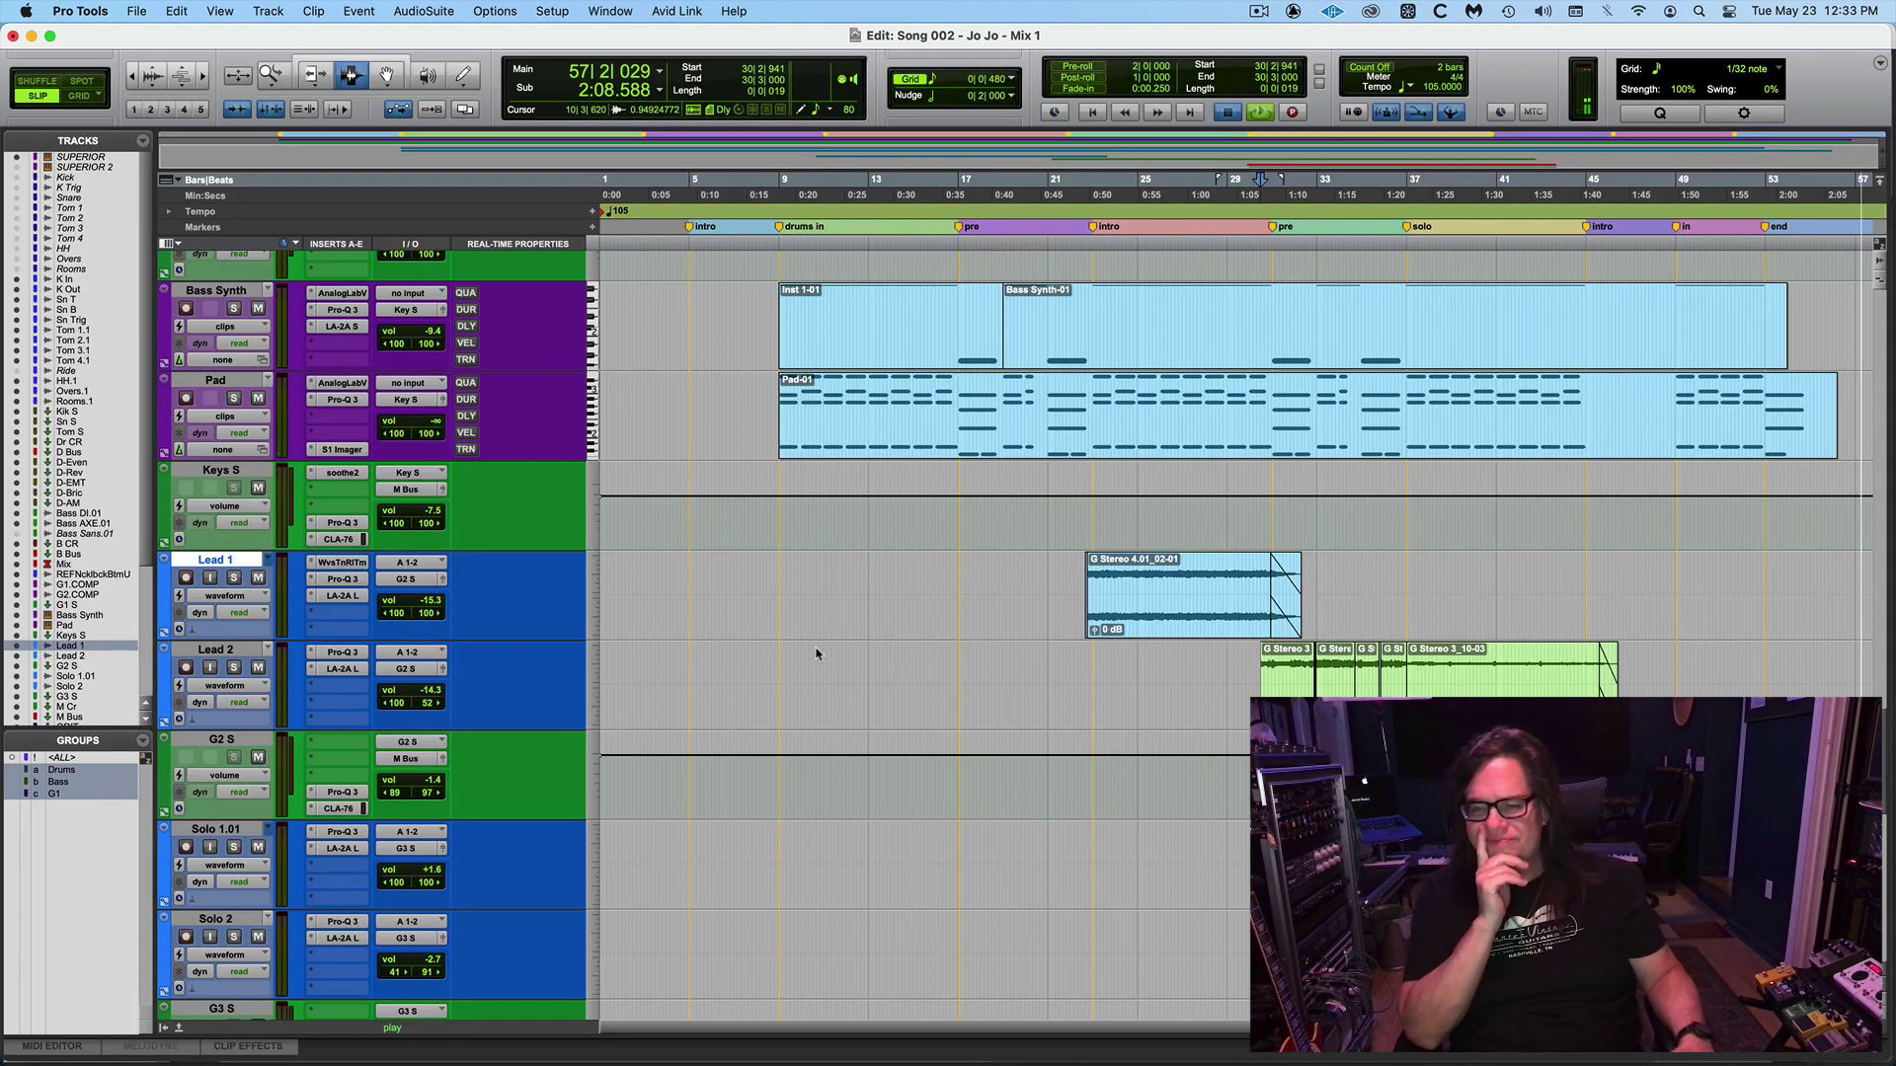
key(space)
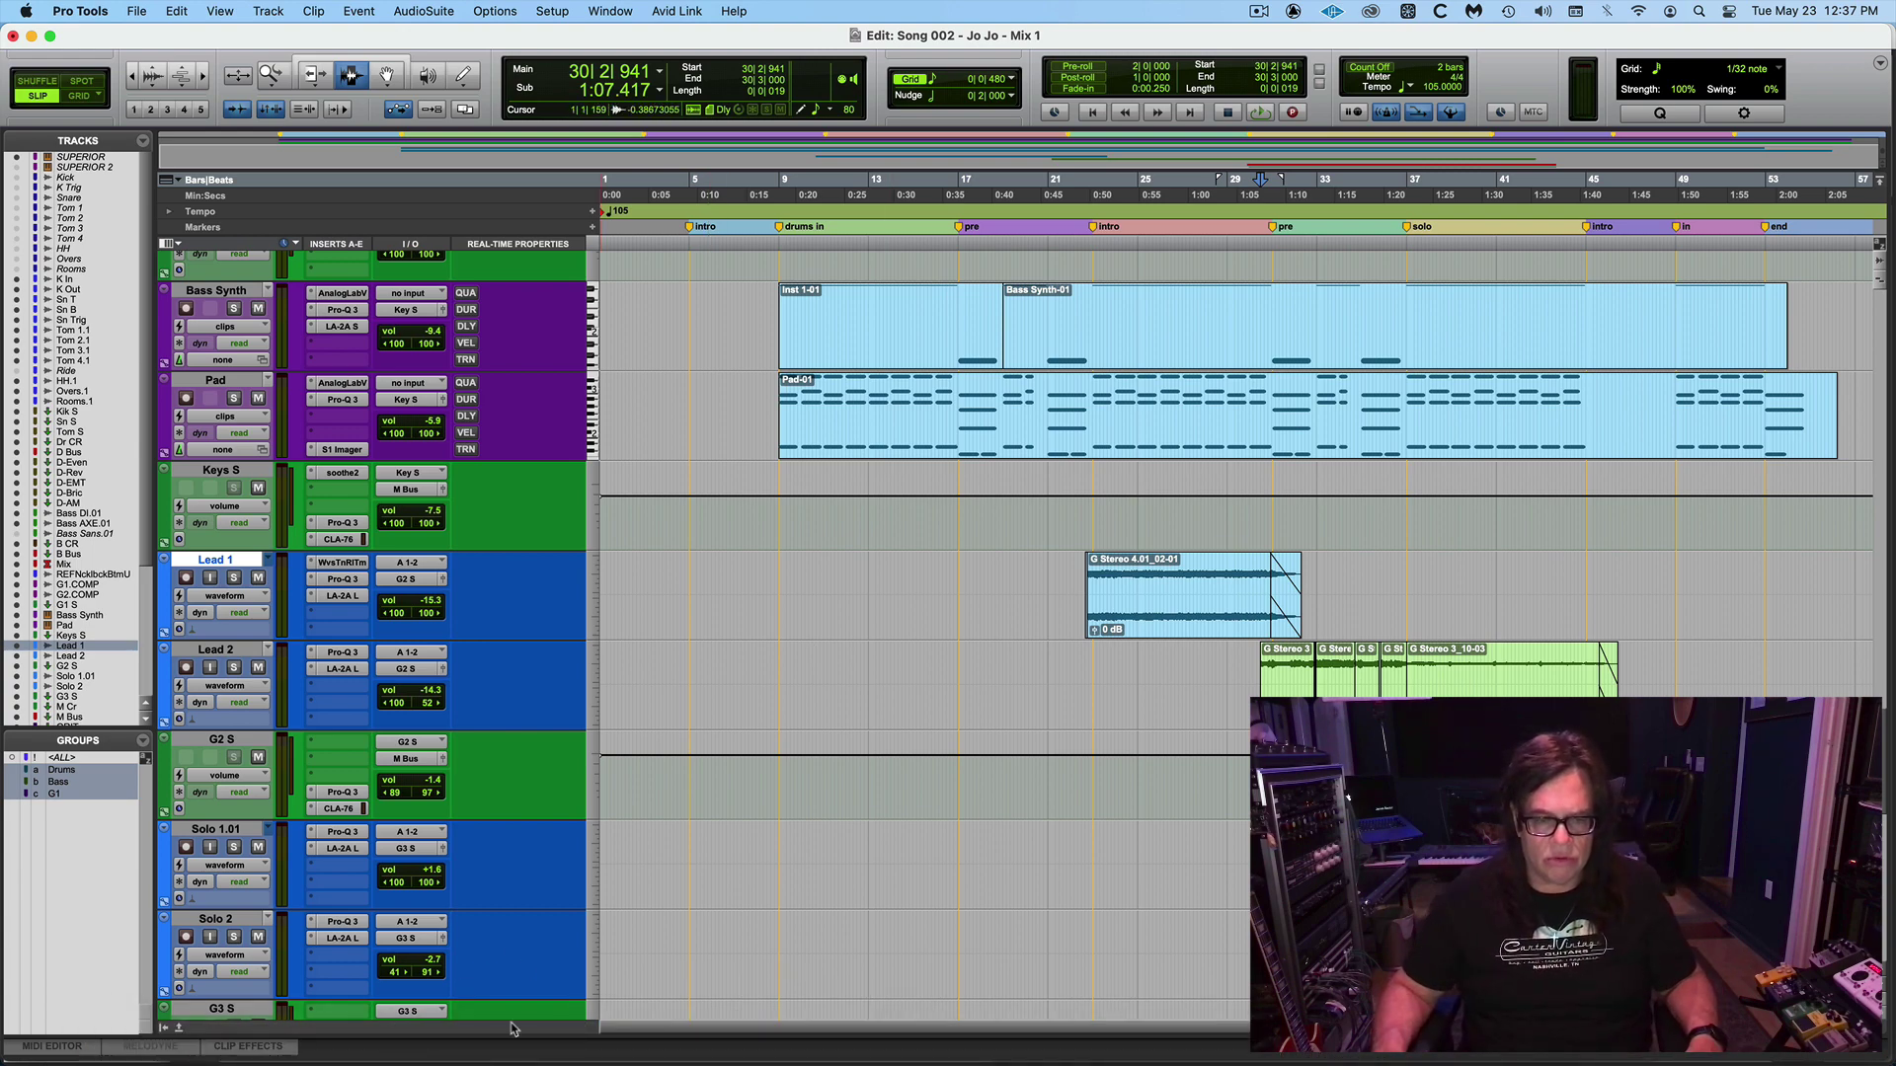
mouse_move(515, 1057)
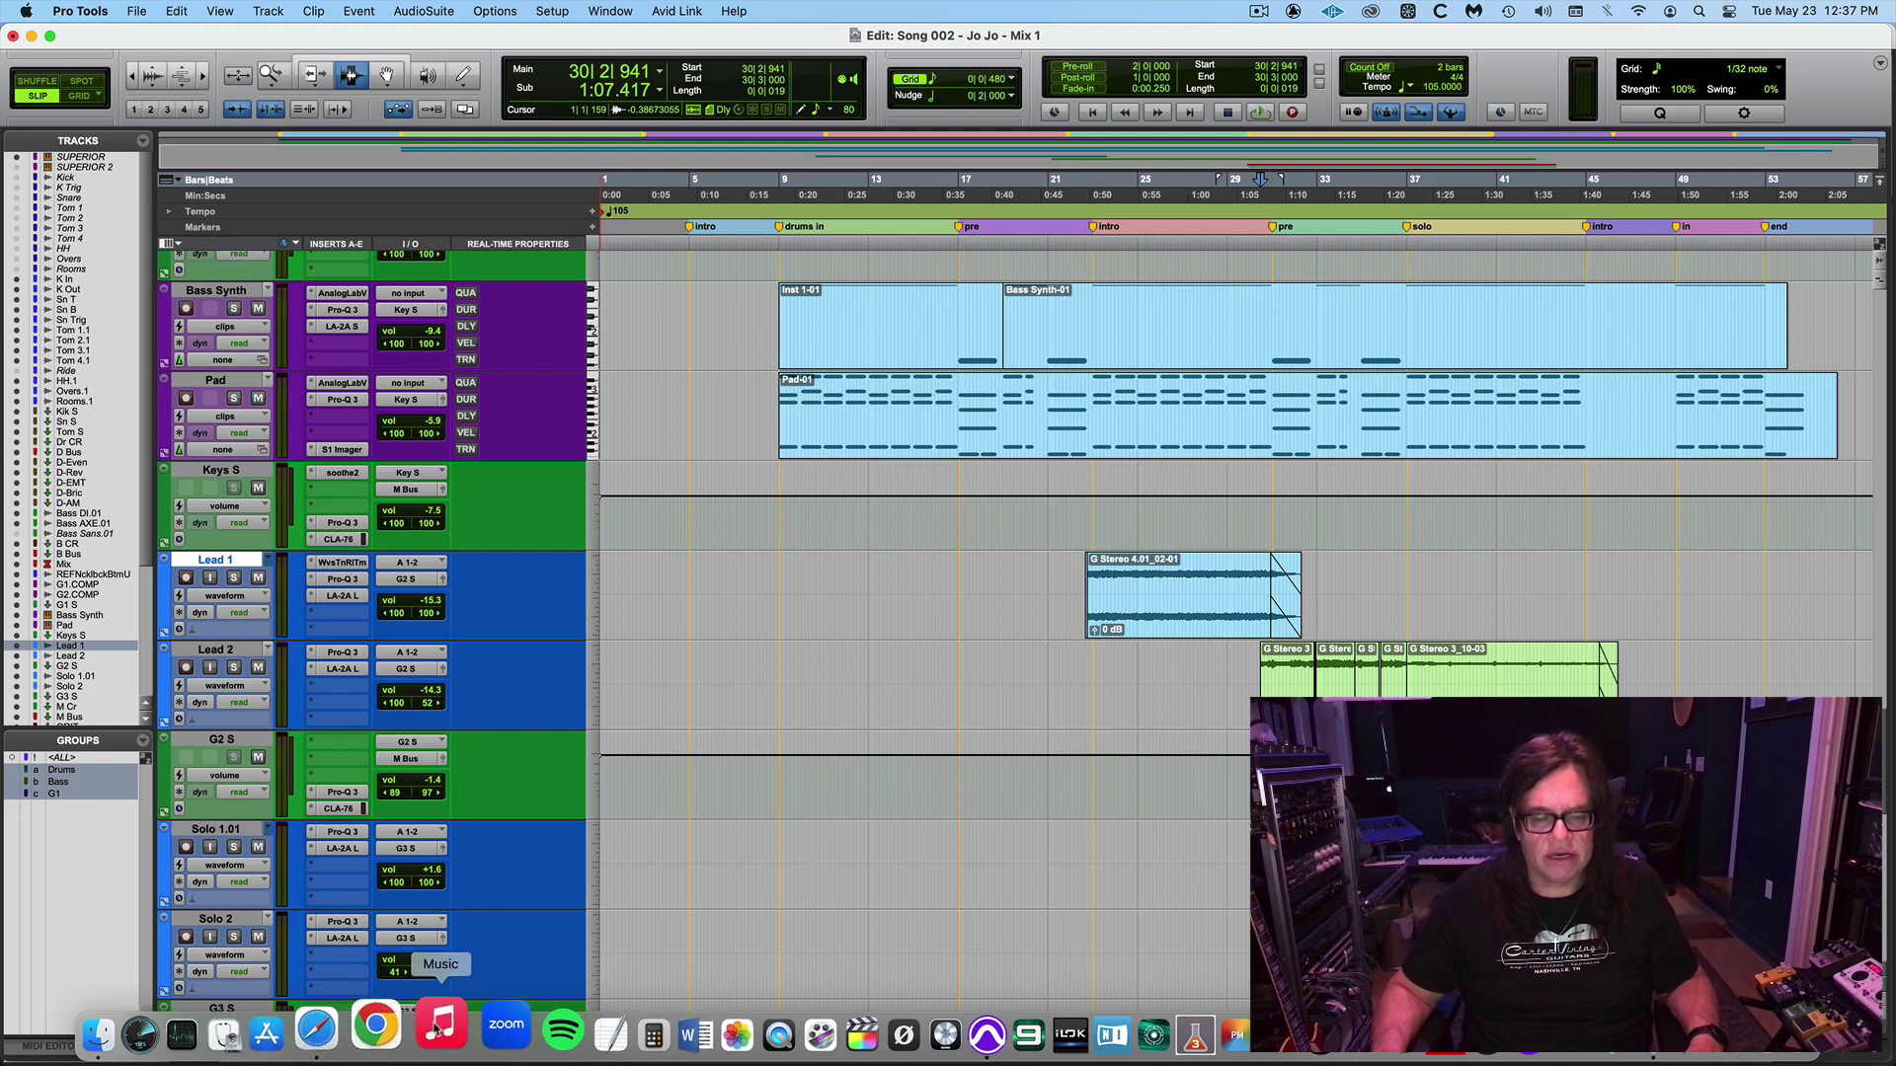
Open Music's Songs library and scroll down to the Beautiful Distraction tracks.
click(412, 1030)
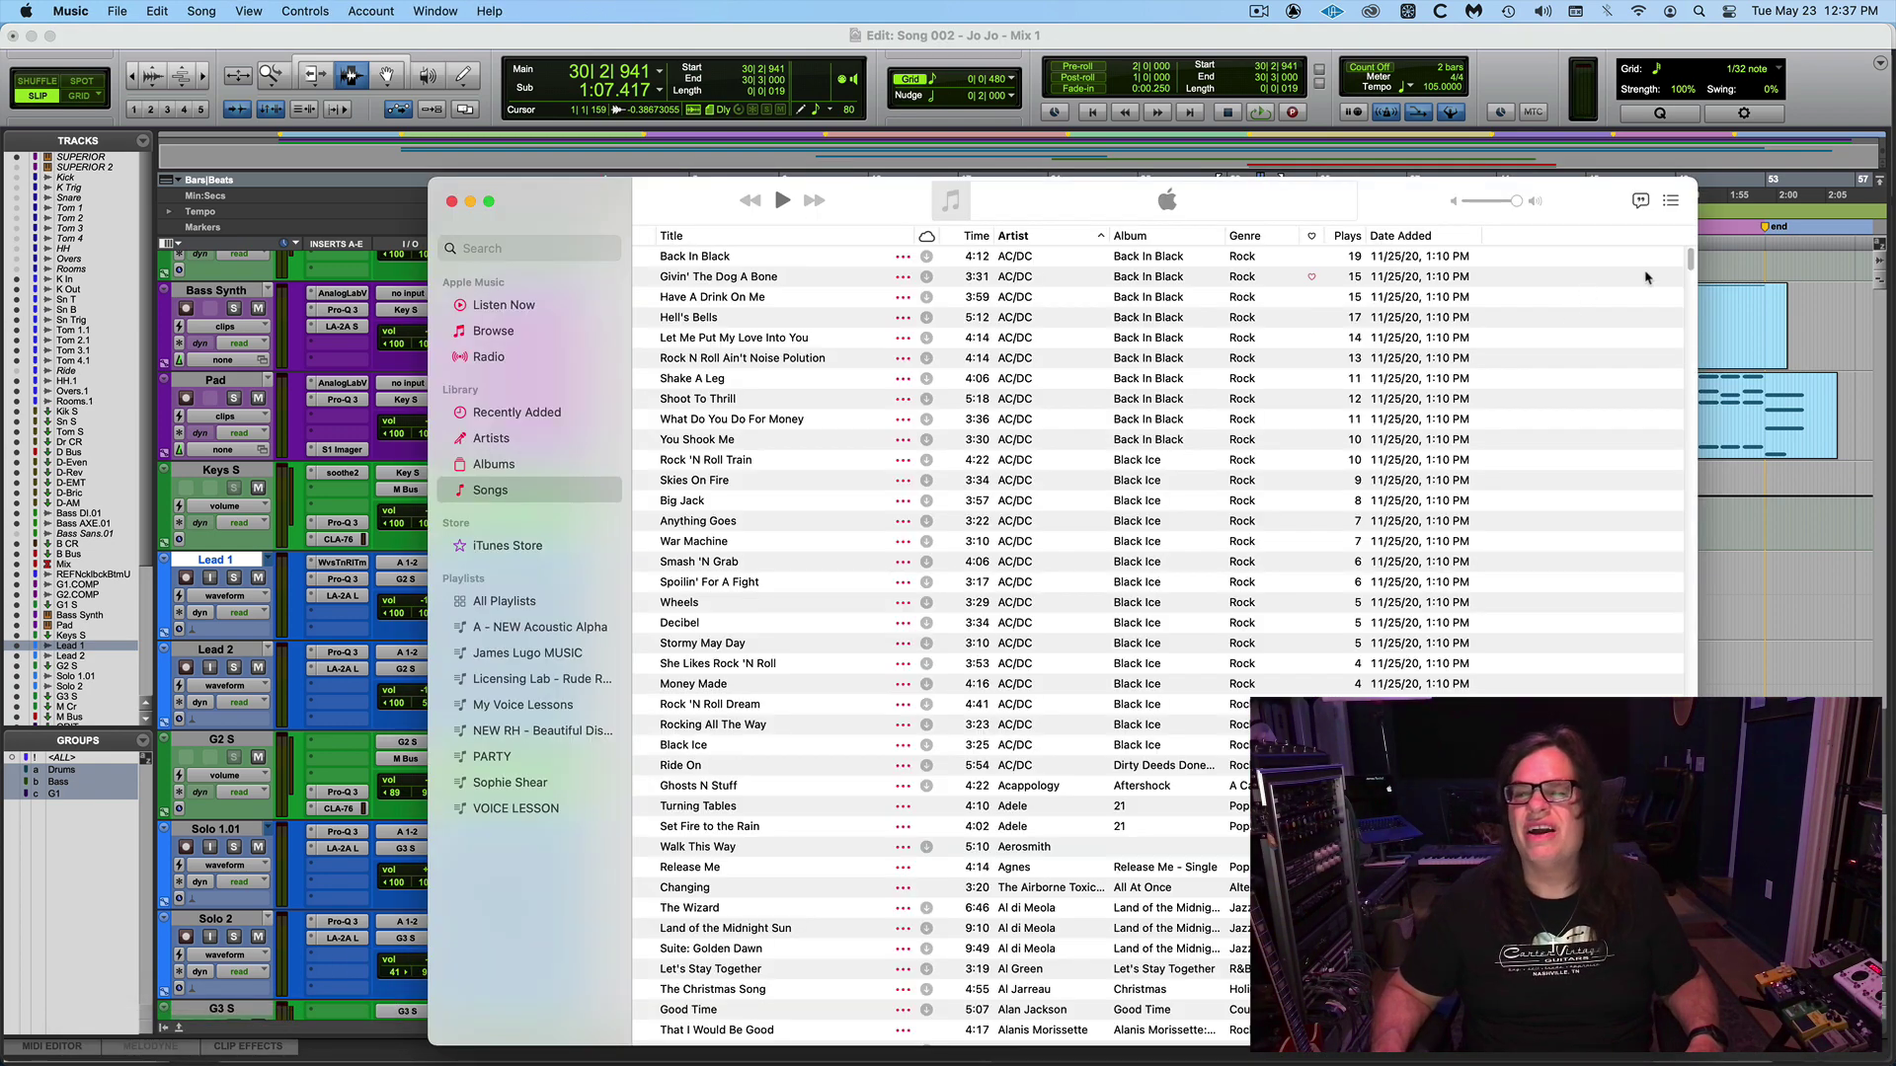
drag(1688, 263, 1696, 543)
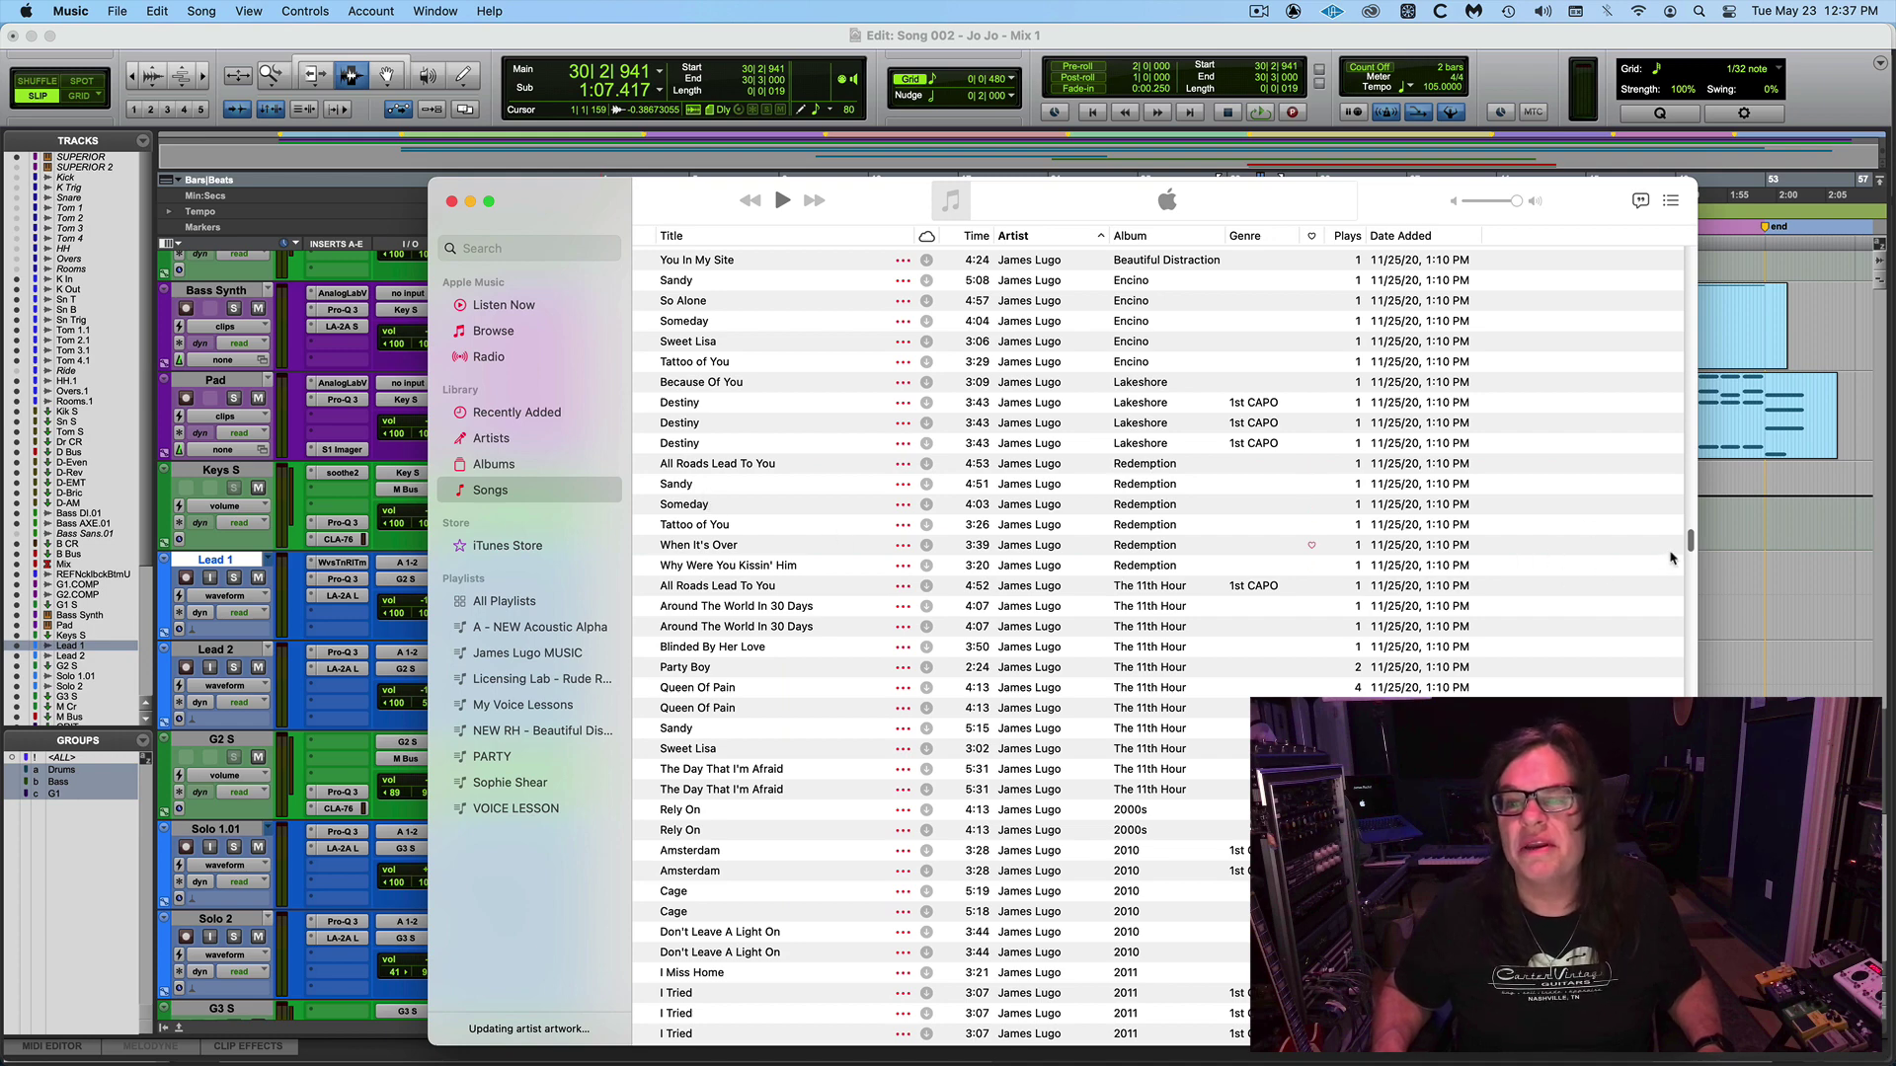
drag(1689, 546, 1690, 539)
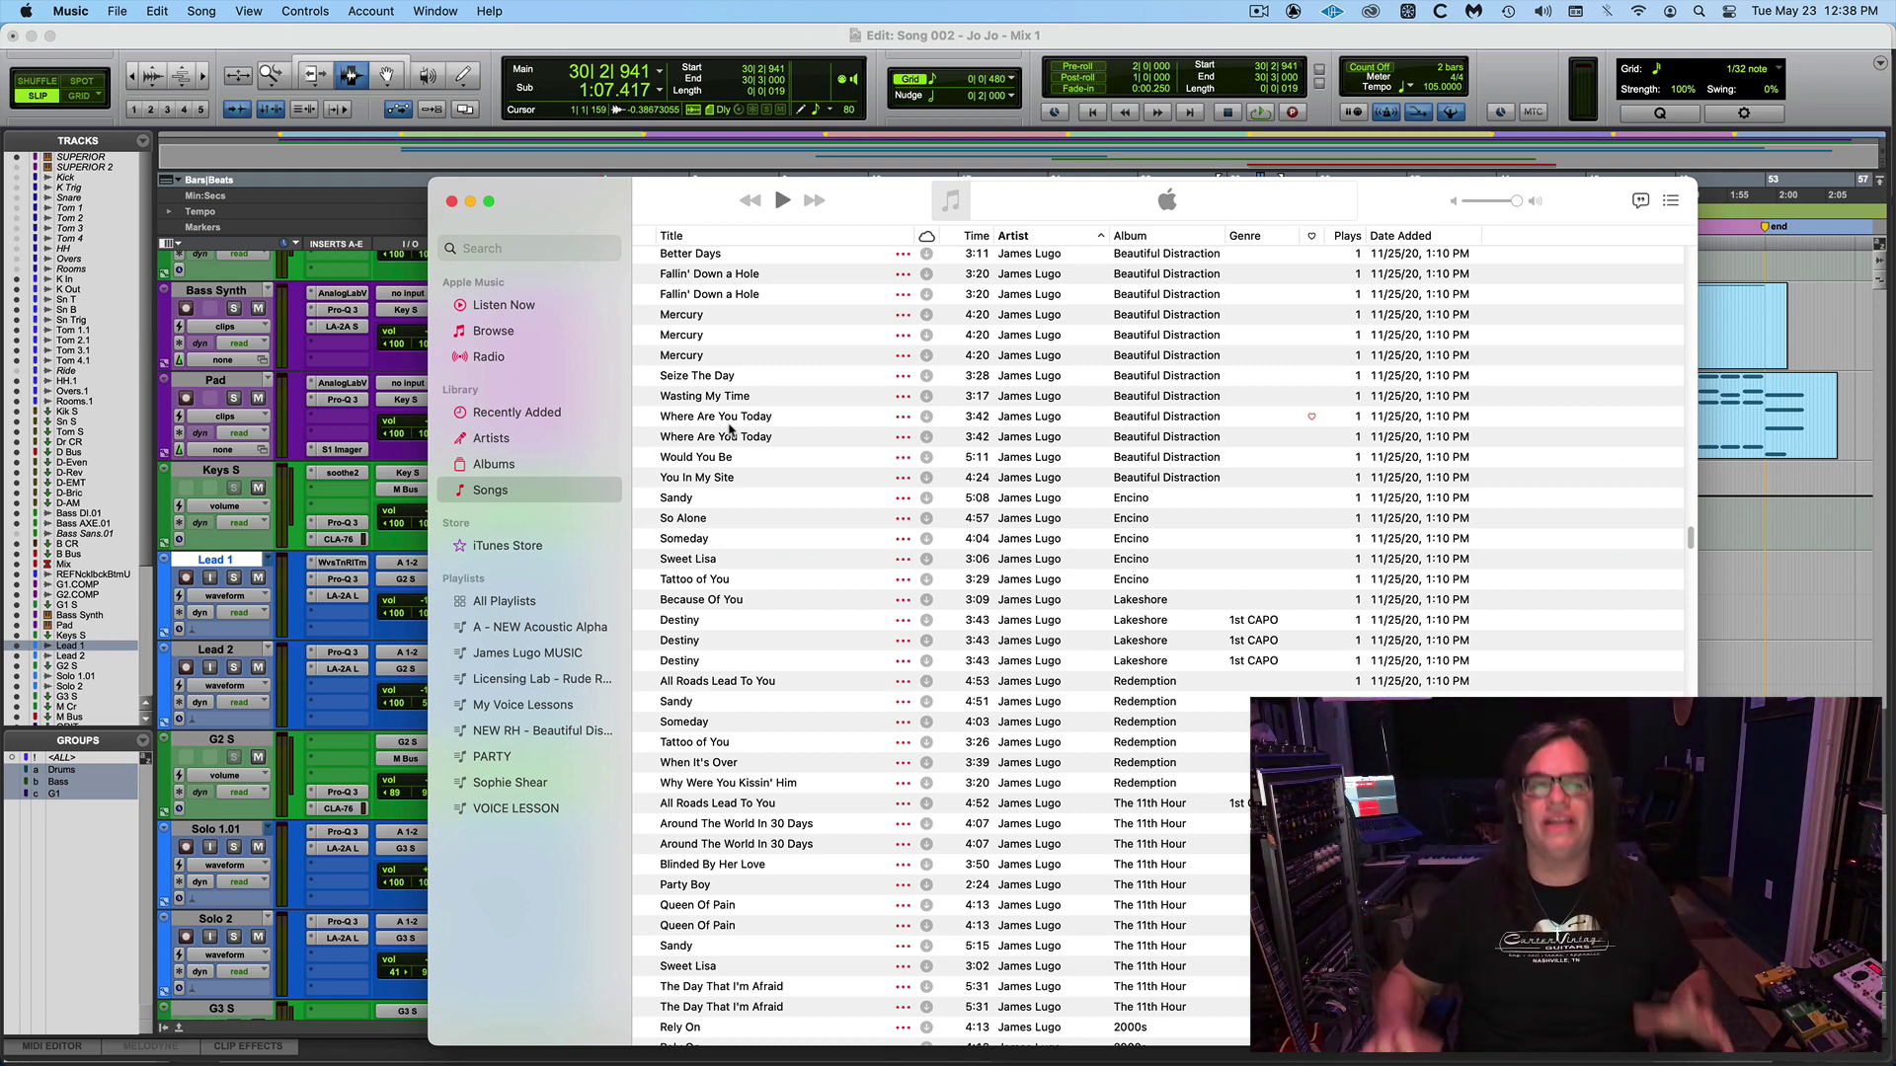
Play 'Where Are You Today' in Music, pausing and resuming it several times while talking.
double_click(730, 422)
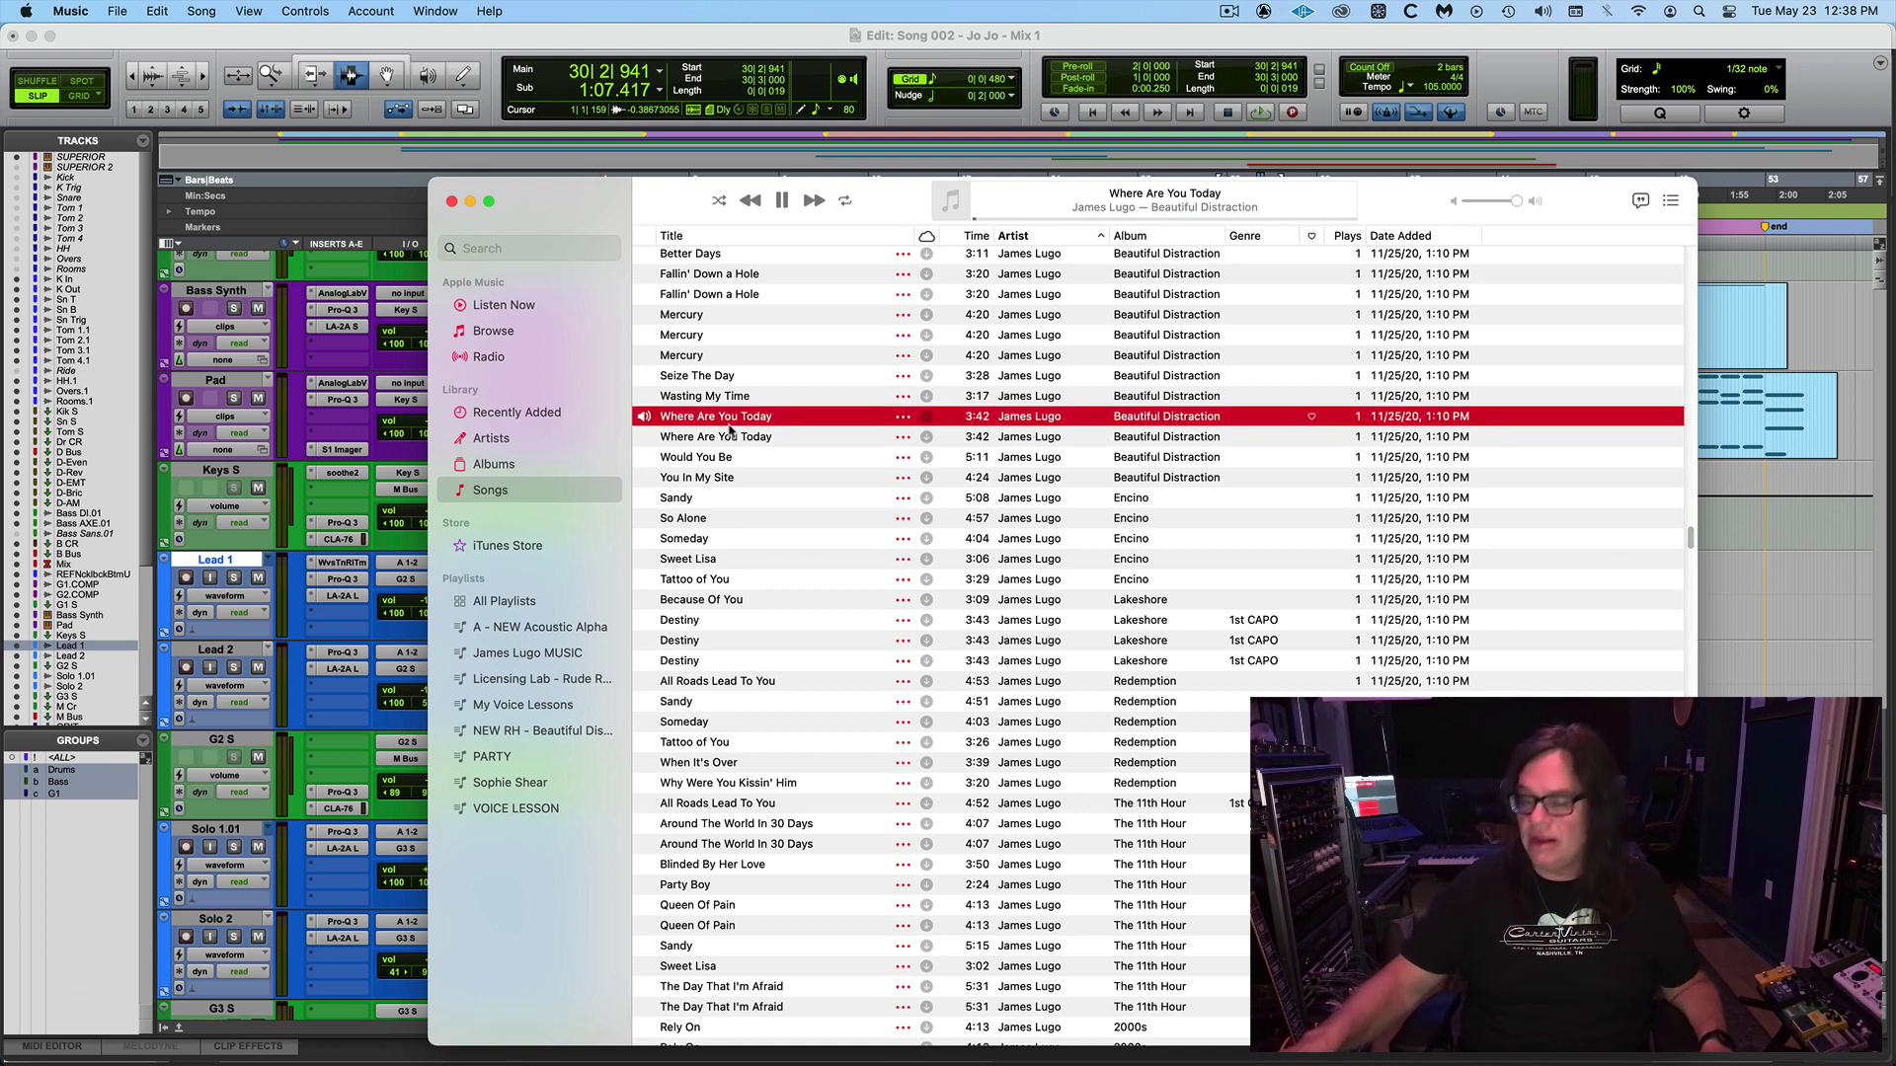
key(space)
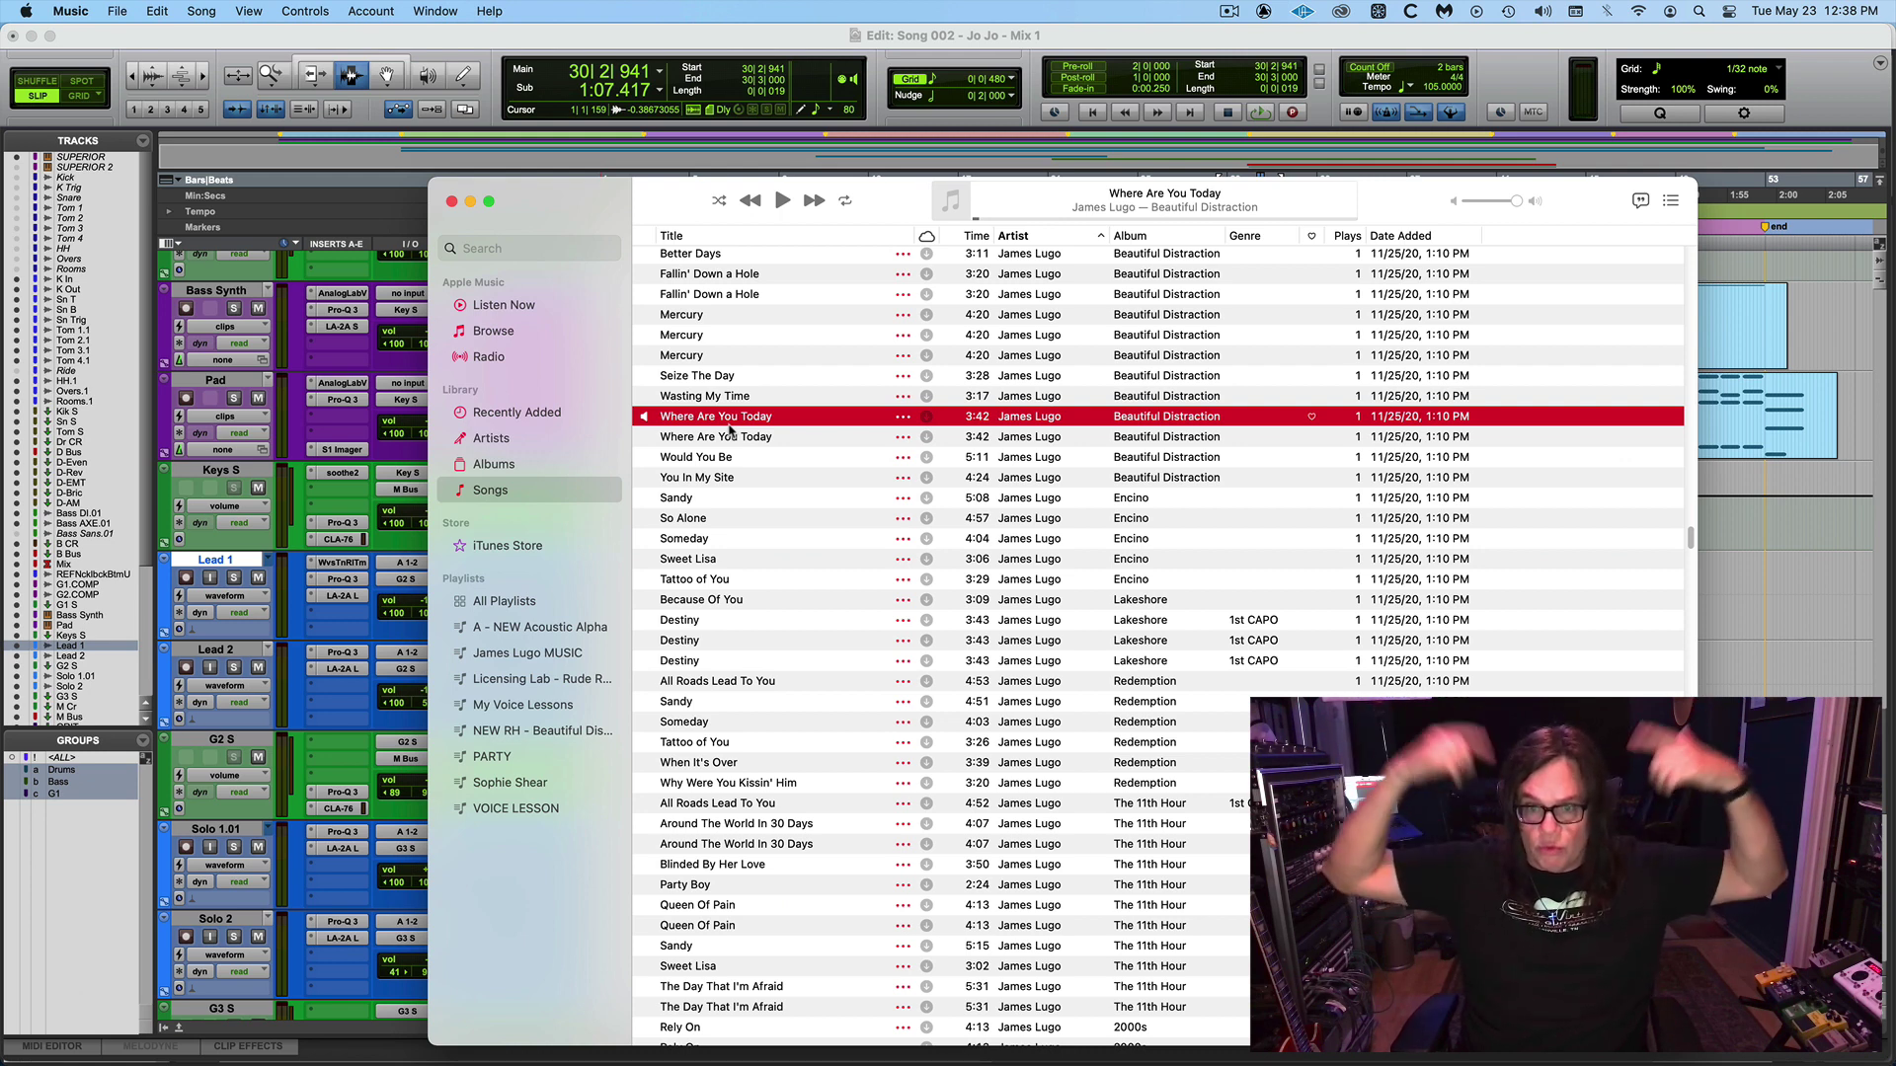
key(space)
key(space)
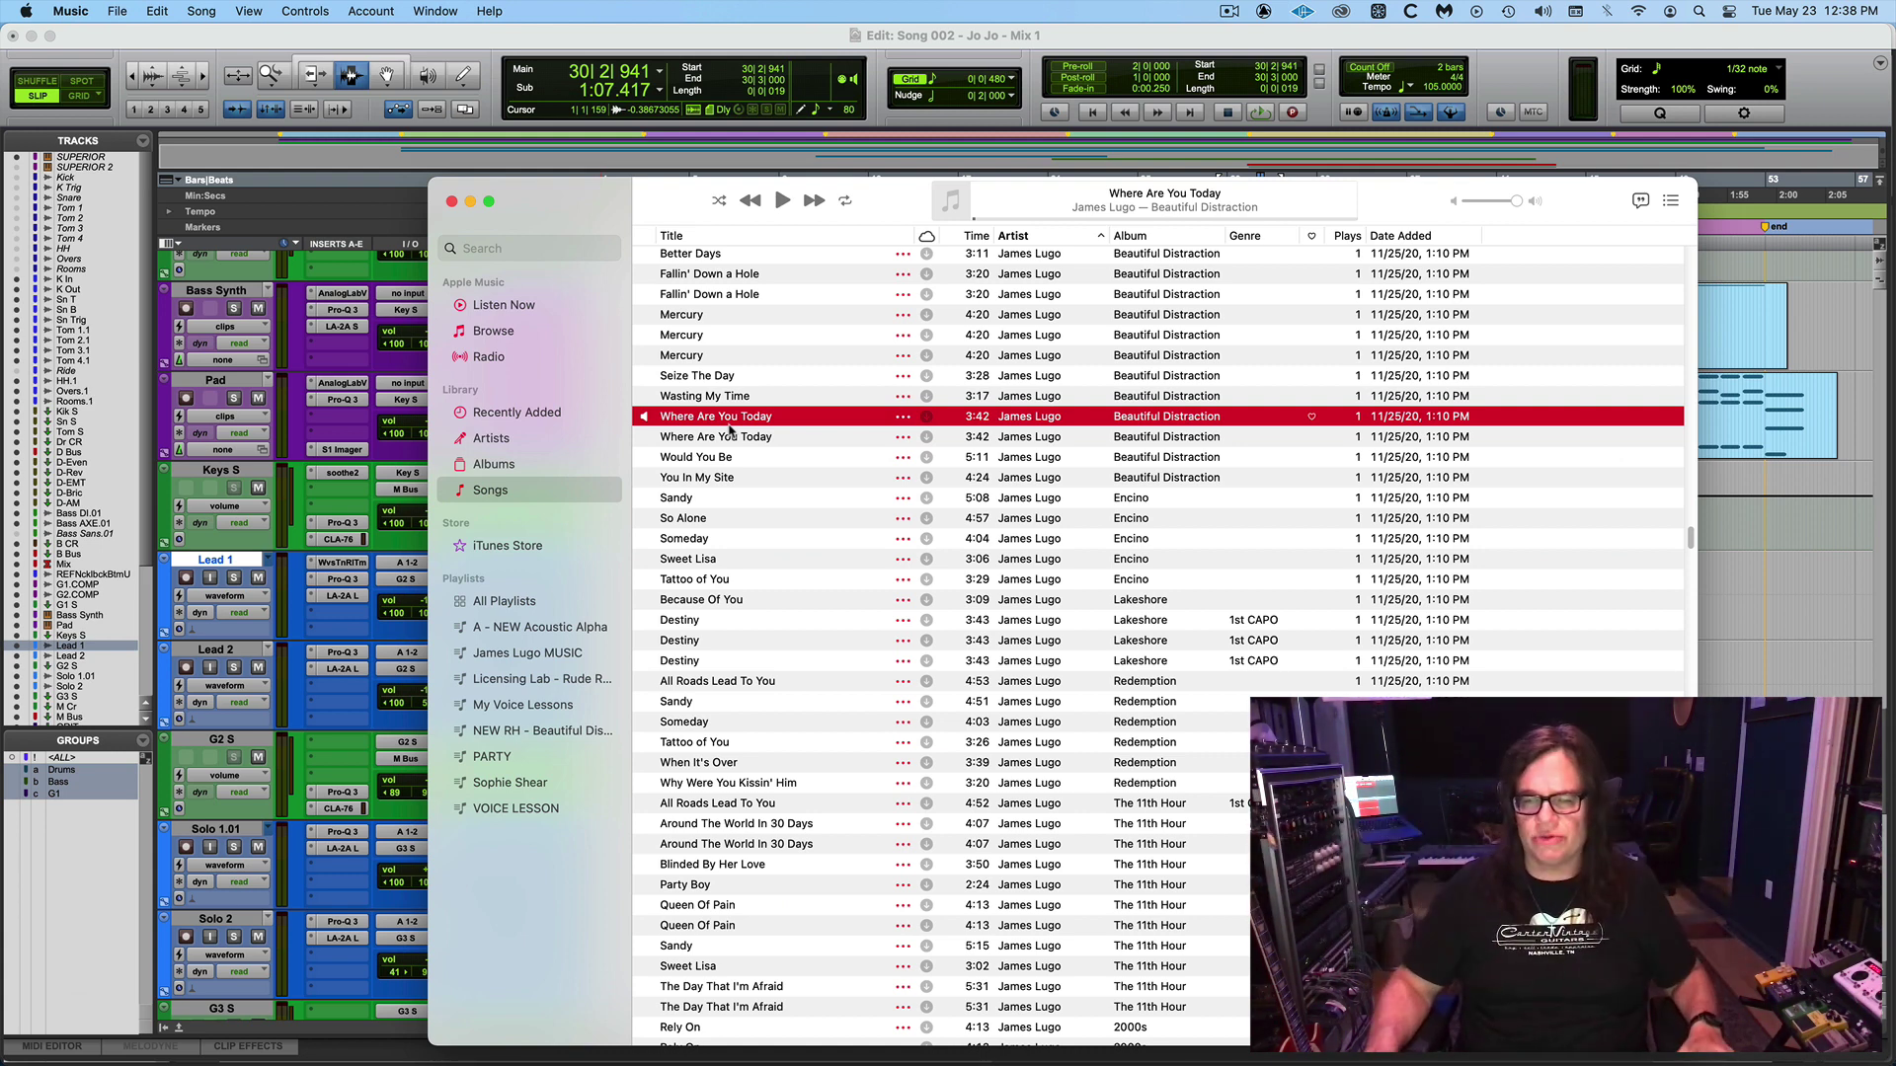
key(space)
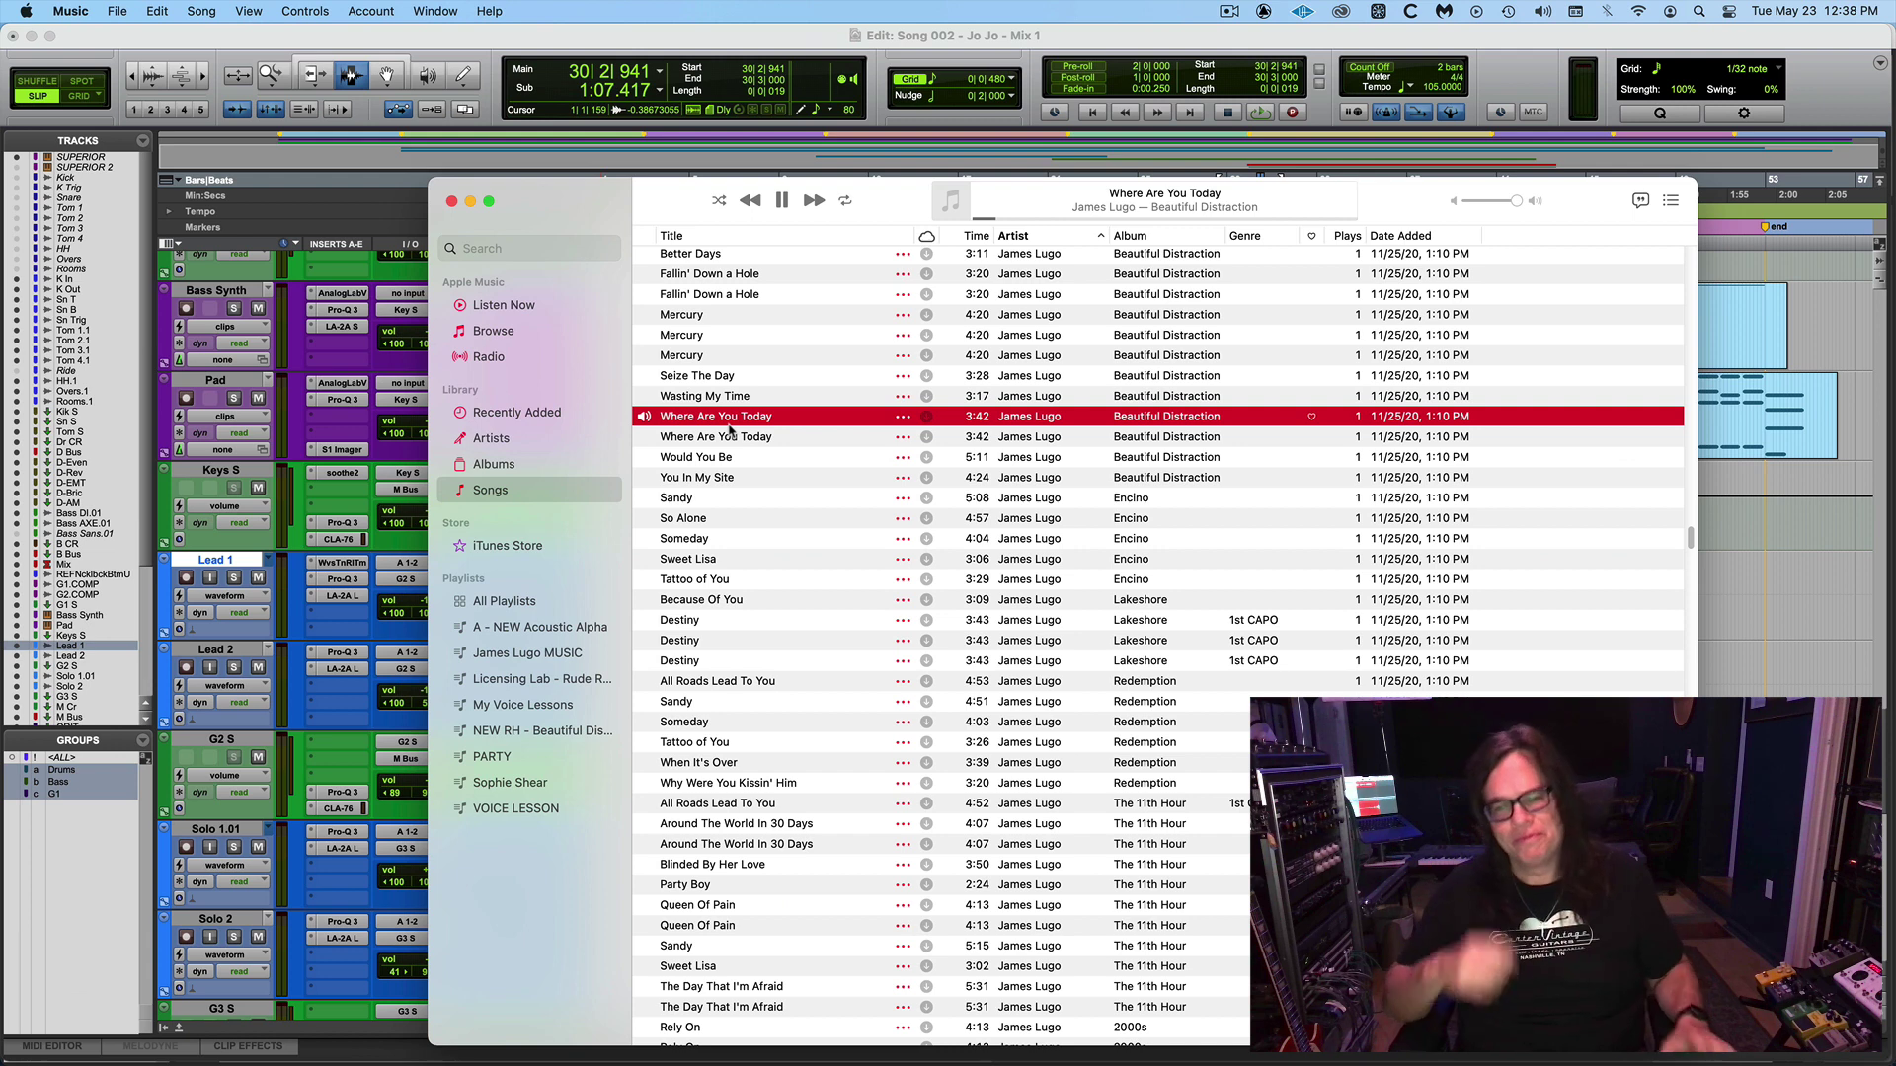
key(space)
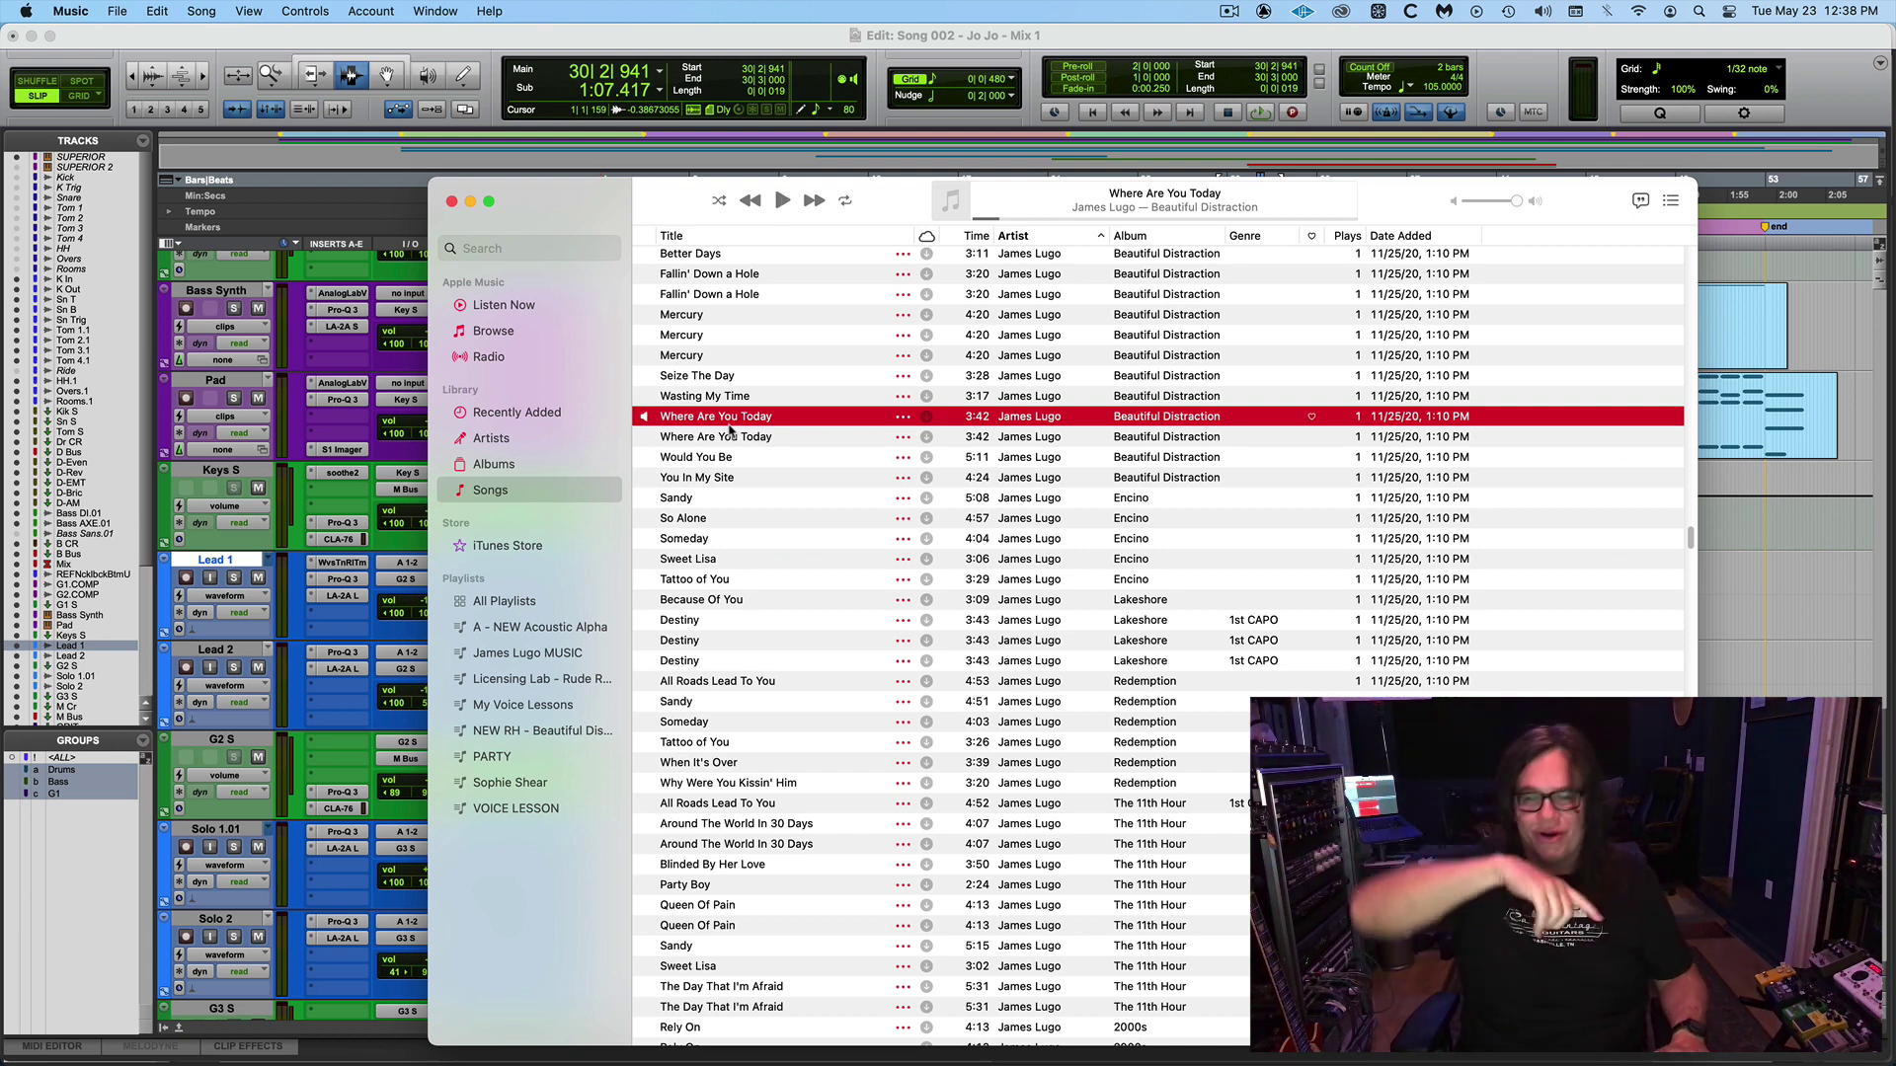
key(space)
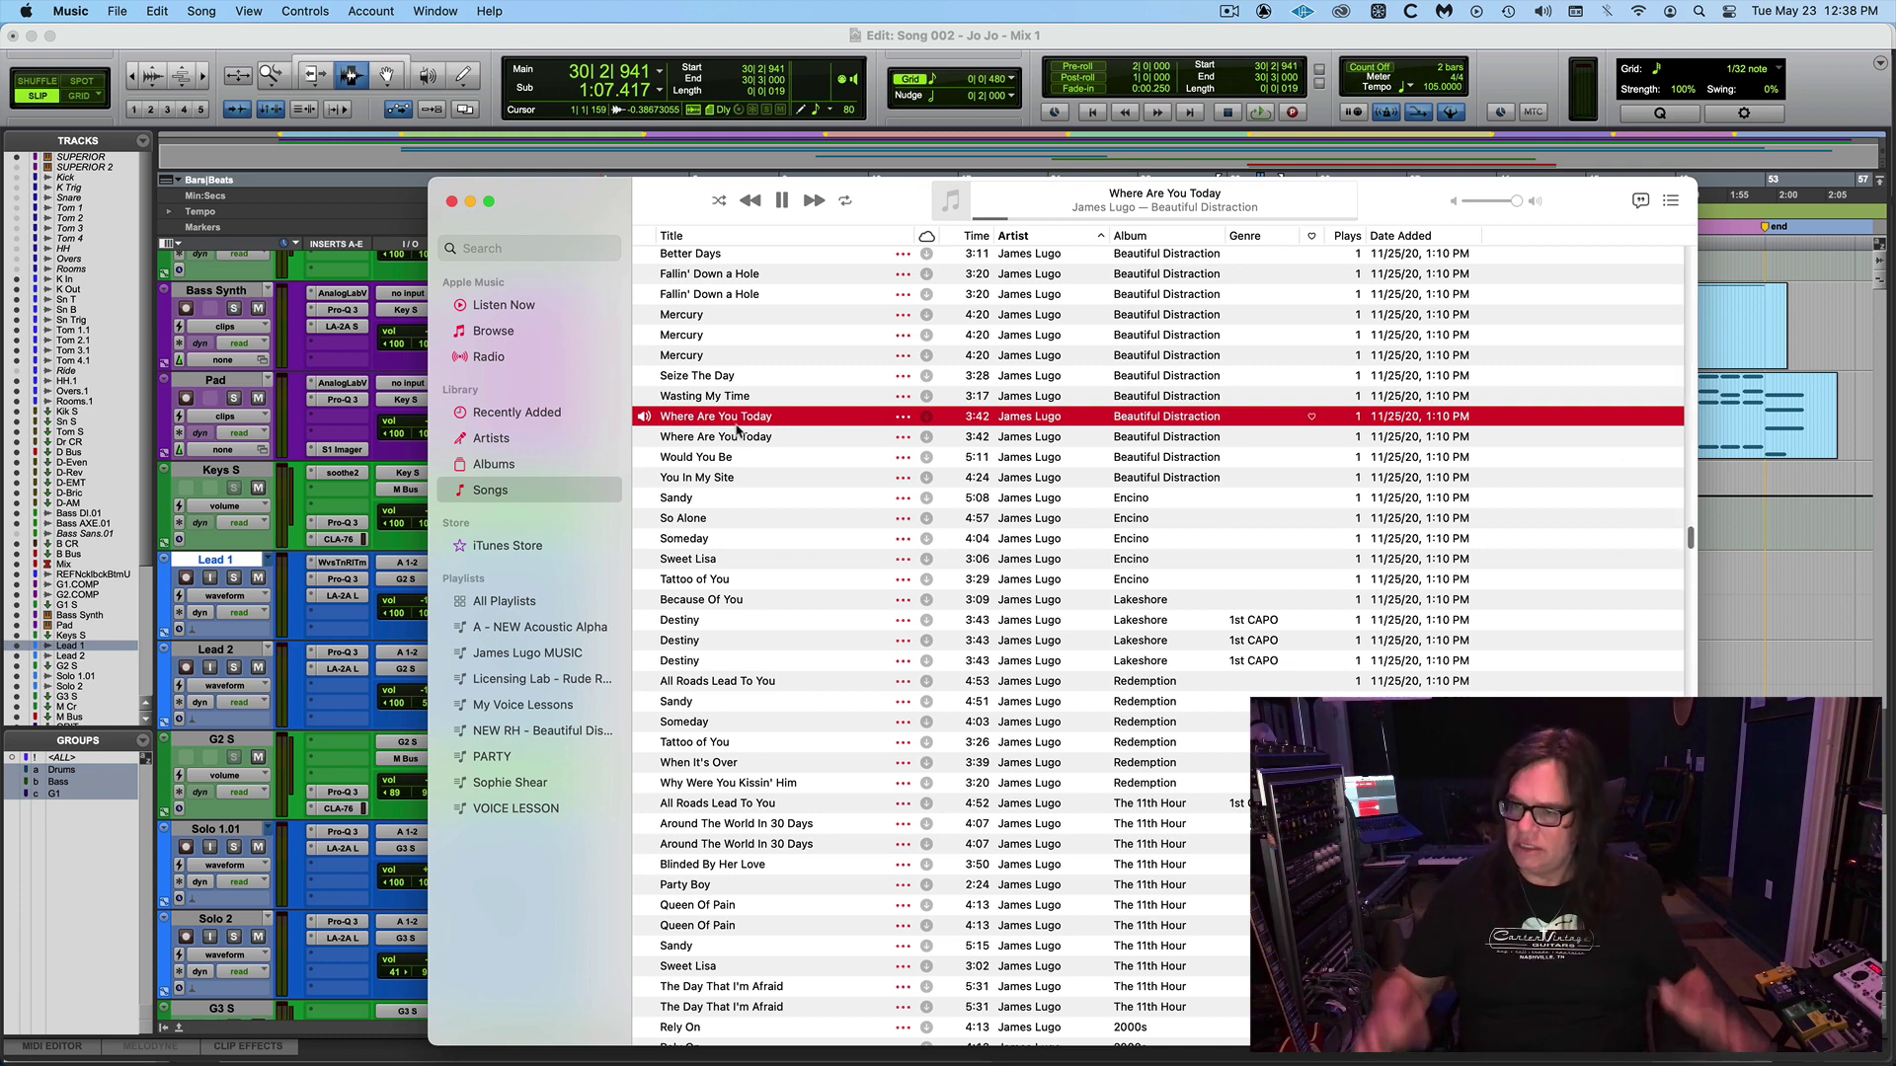
key(space)
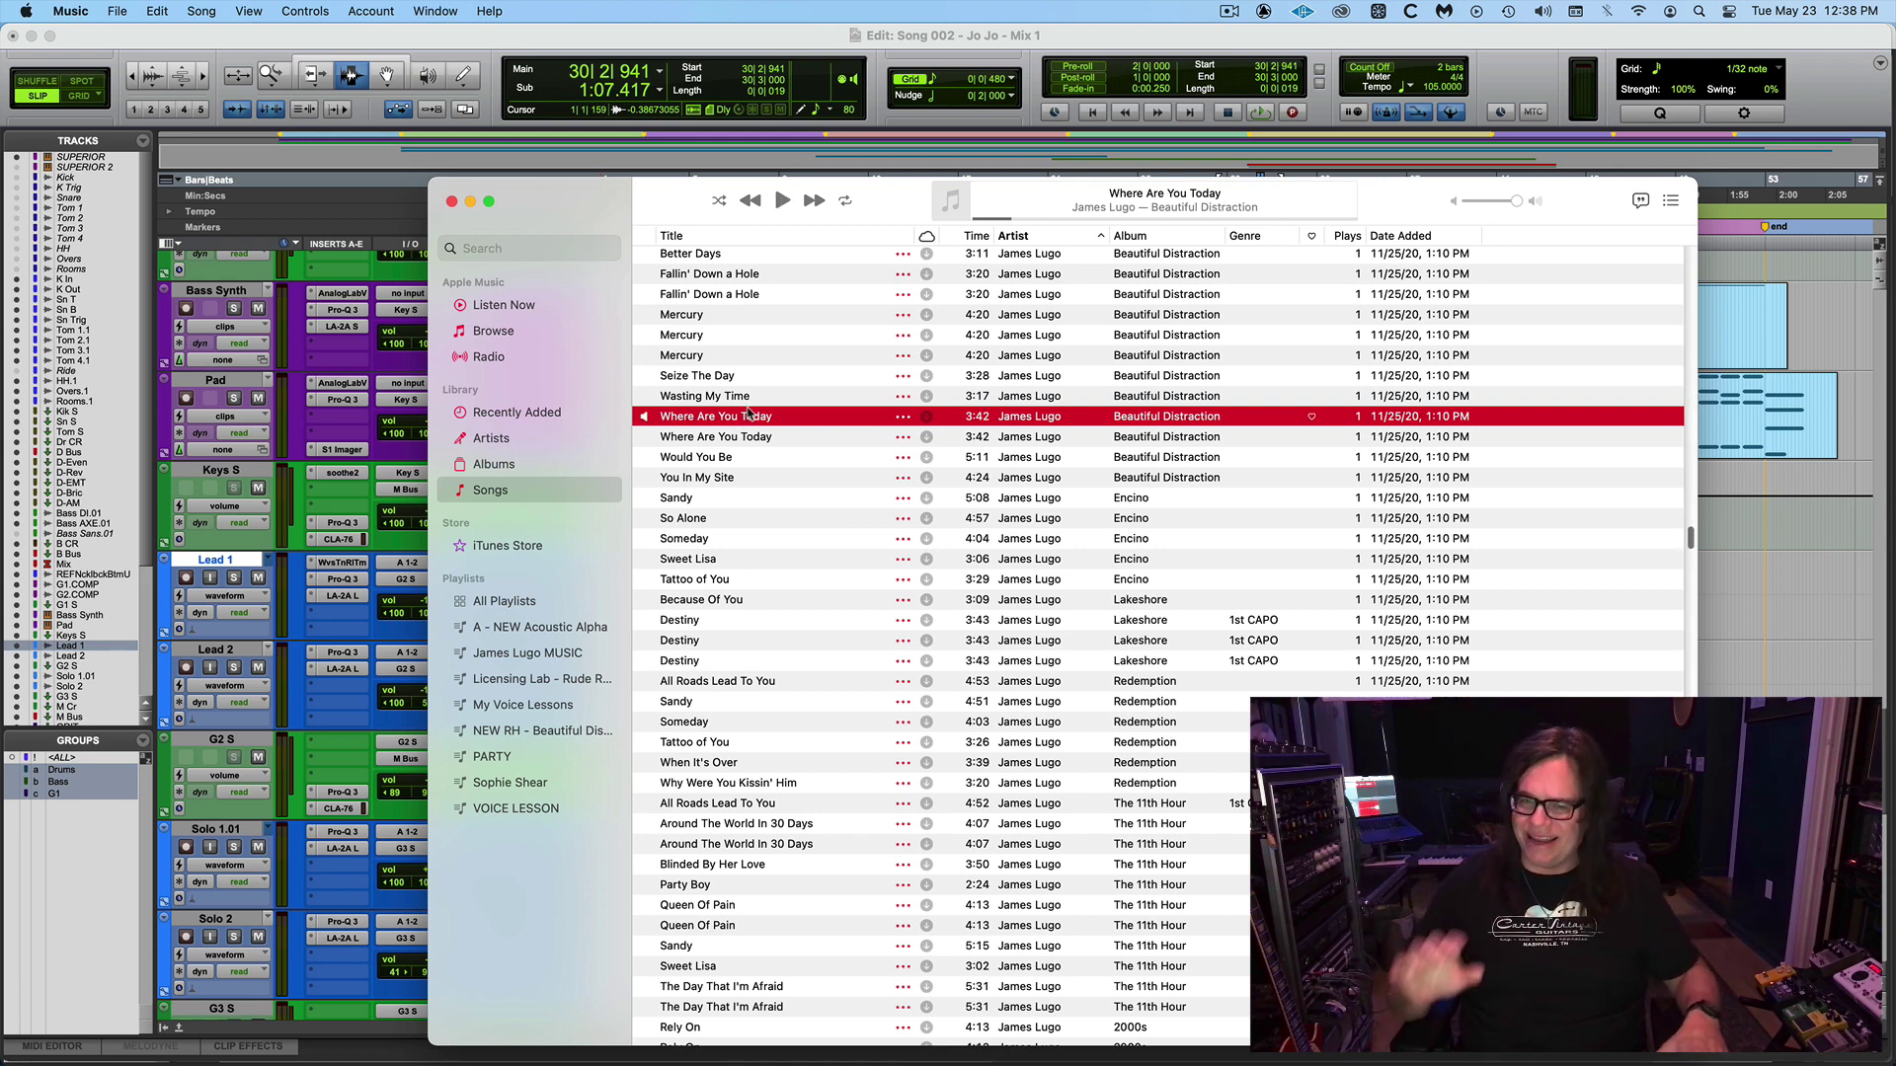
key(space)
Skip 'Where Are You Today' ahead to about 0:42, pause it, then resume playback.
click(1048, 217)
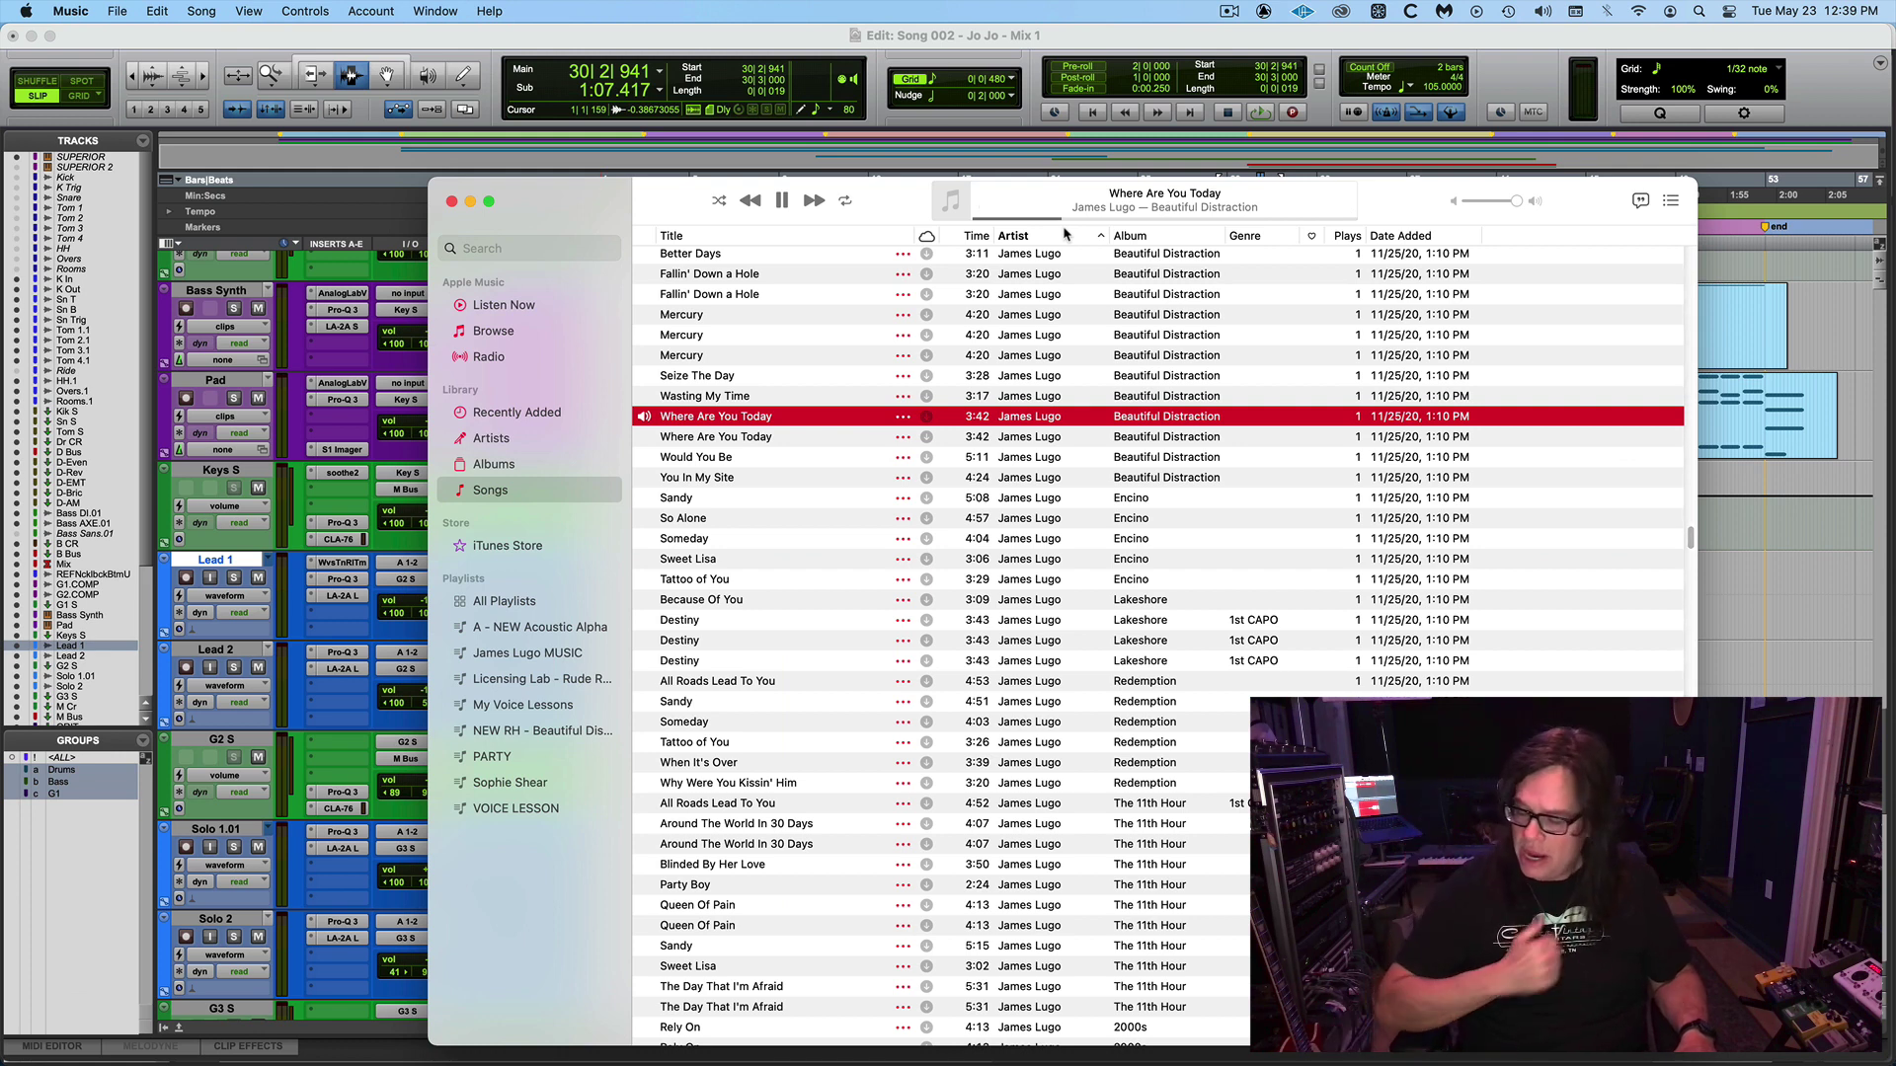
key(space)
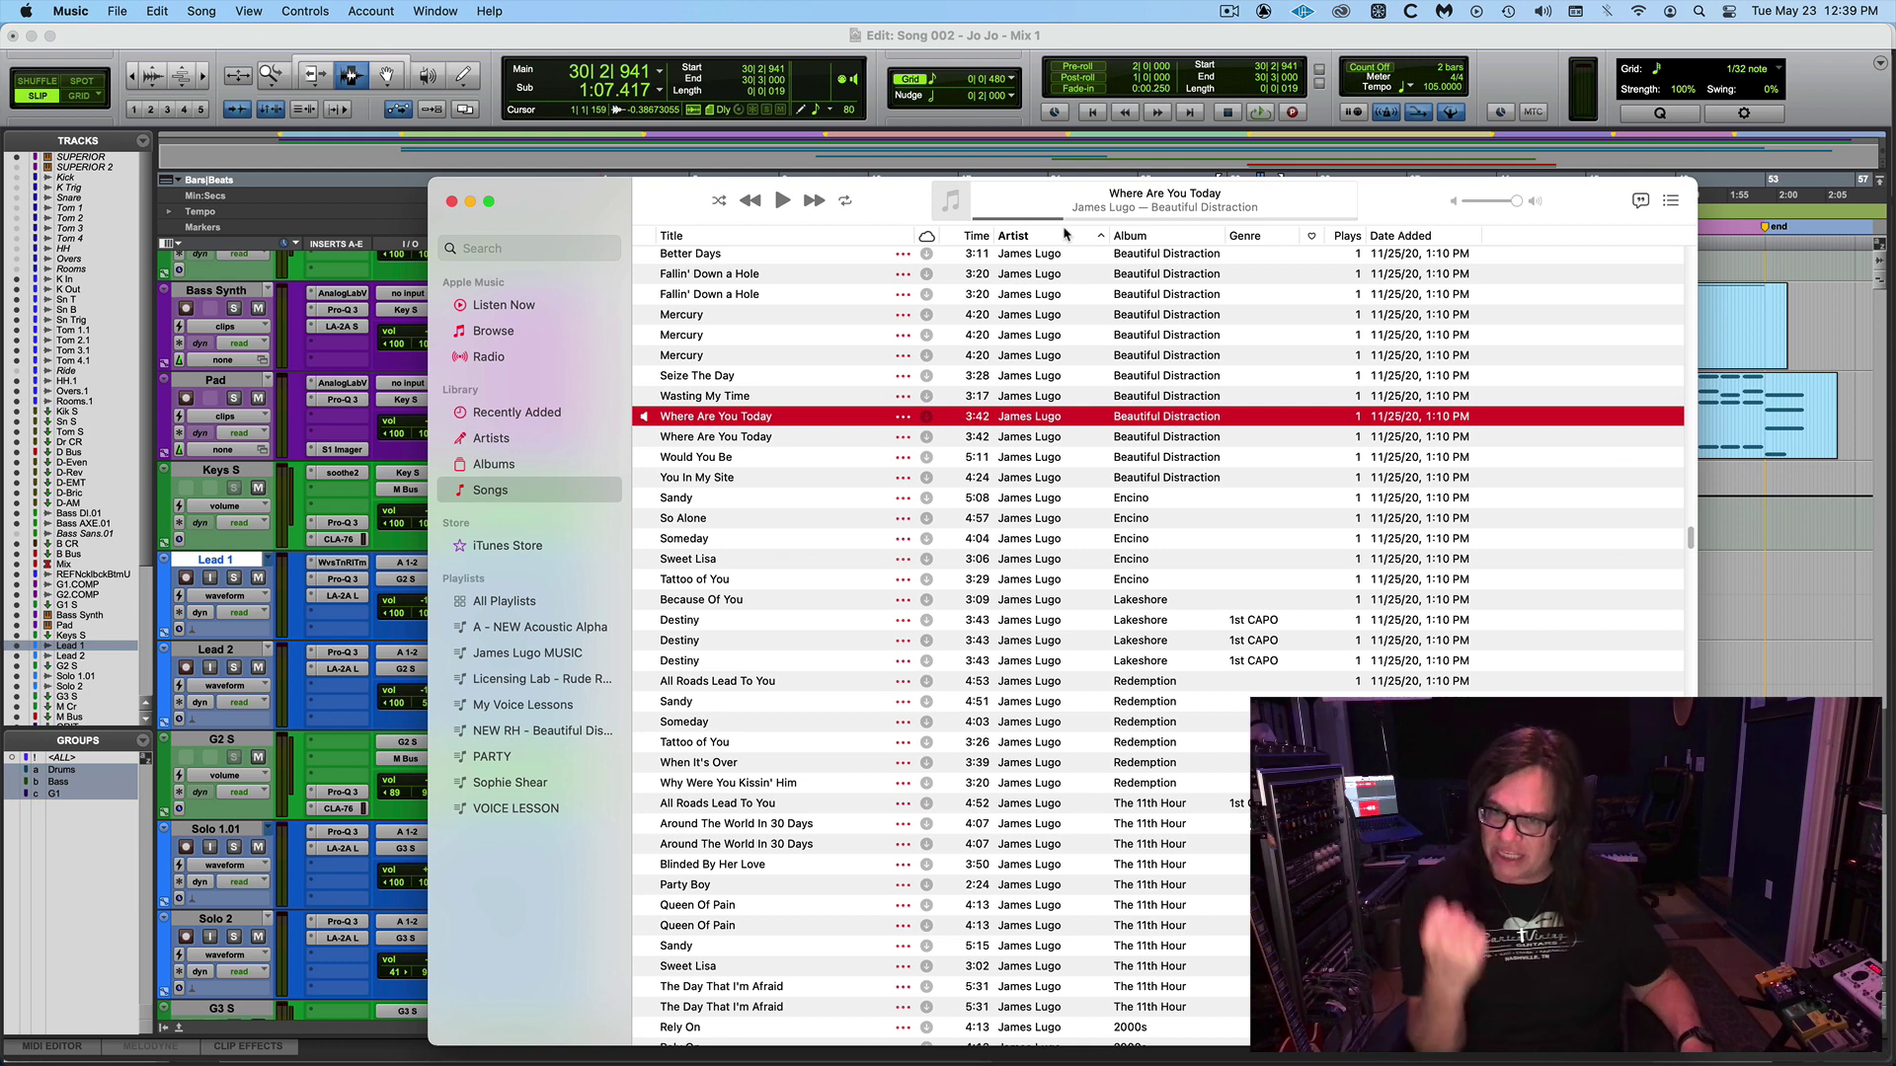
key(space)
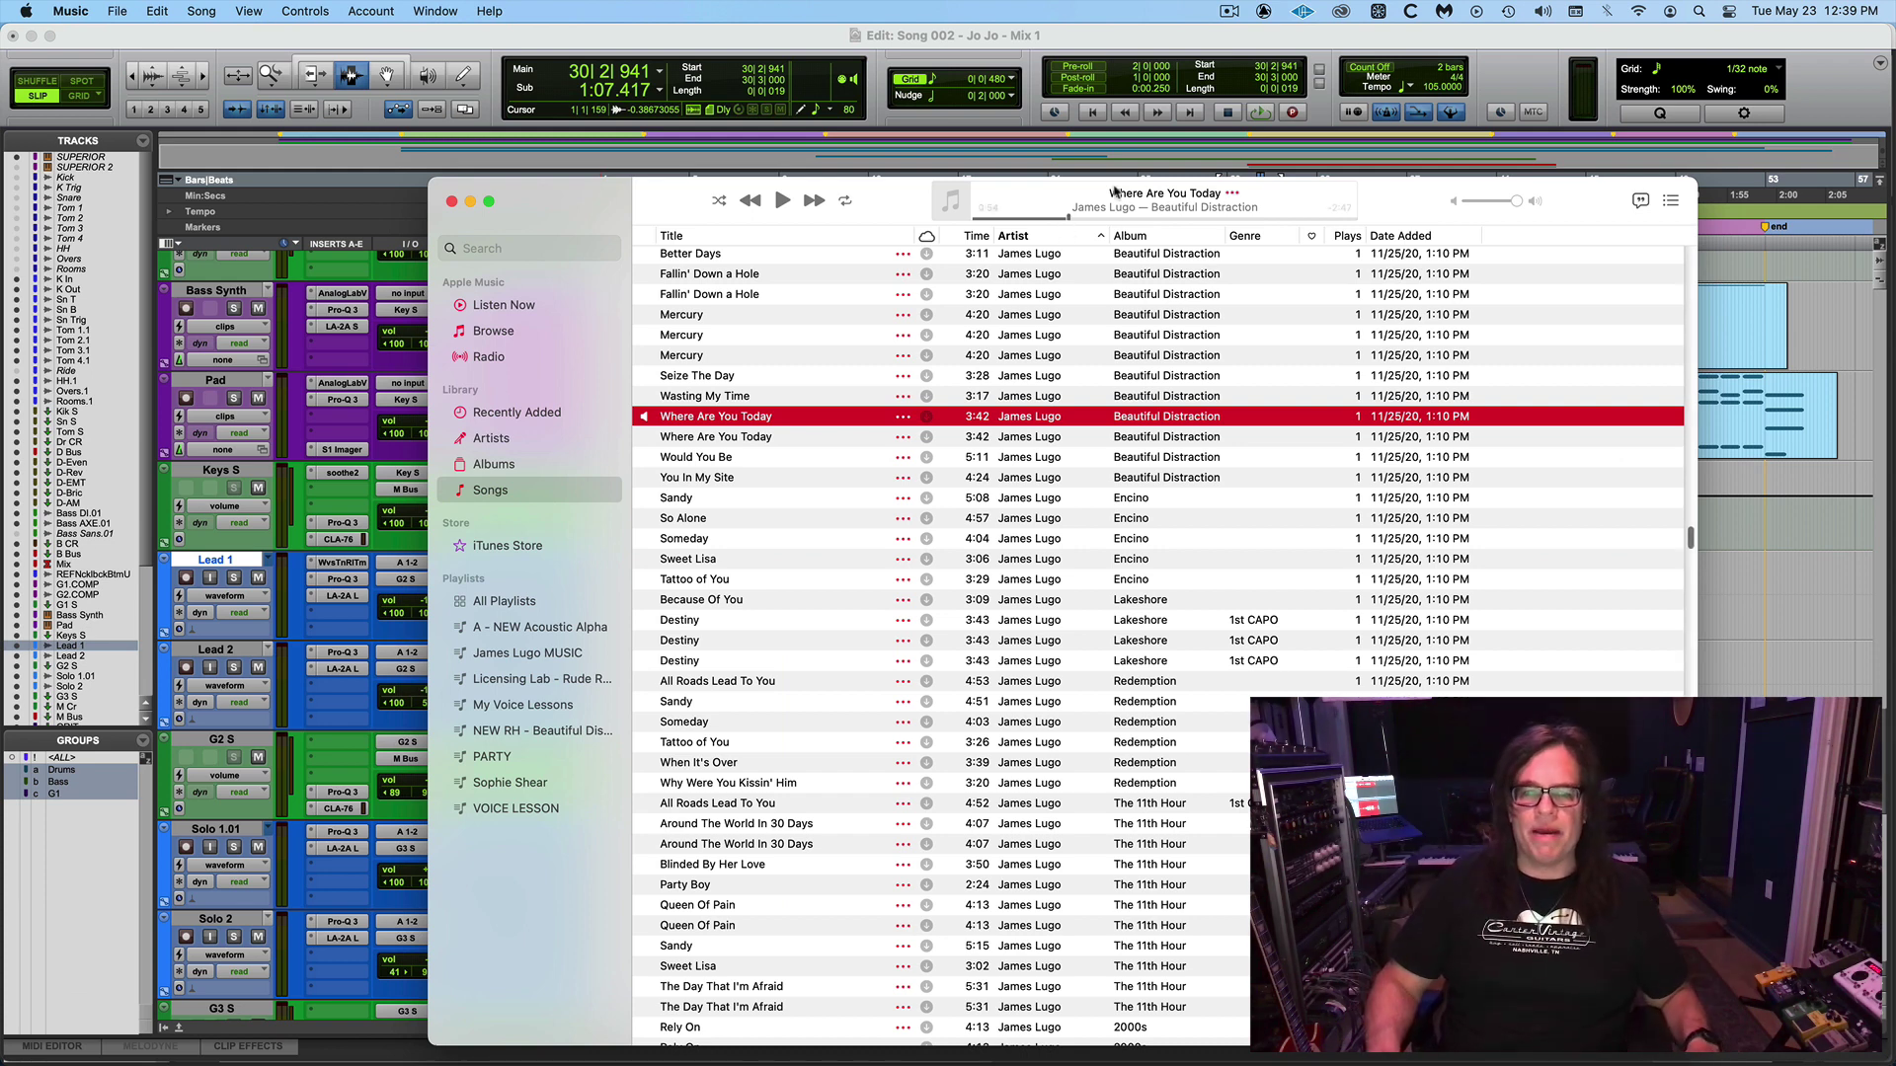
Bring the Song 002 - Jo Jo - Mix 1 Edit window back to the front.
click(798, 38)
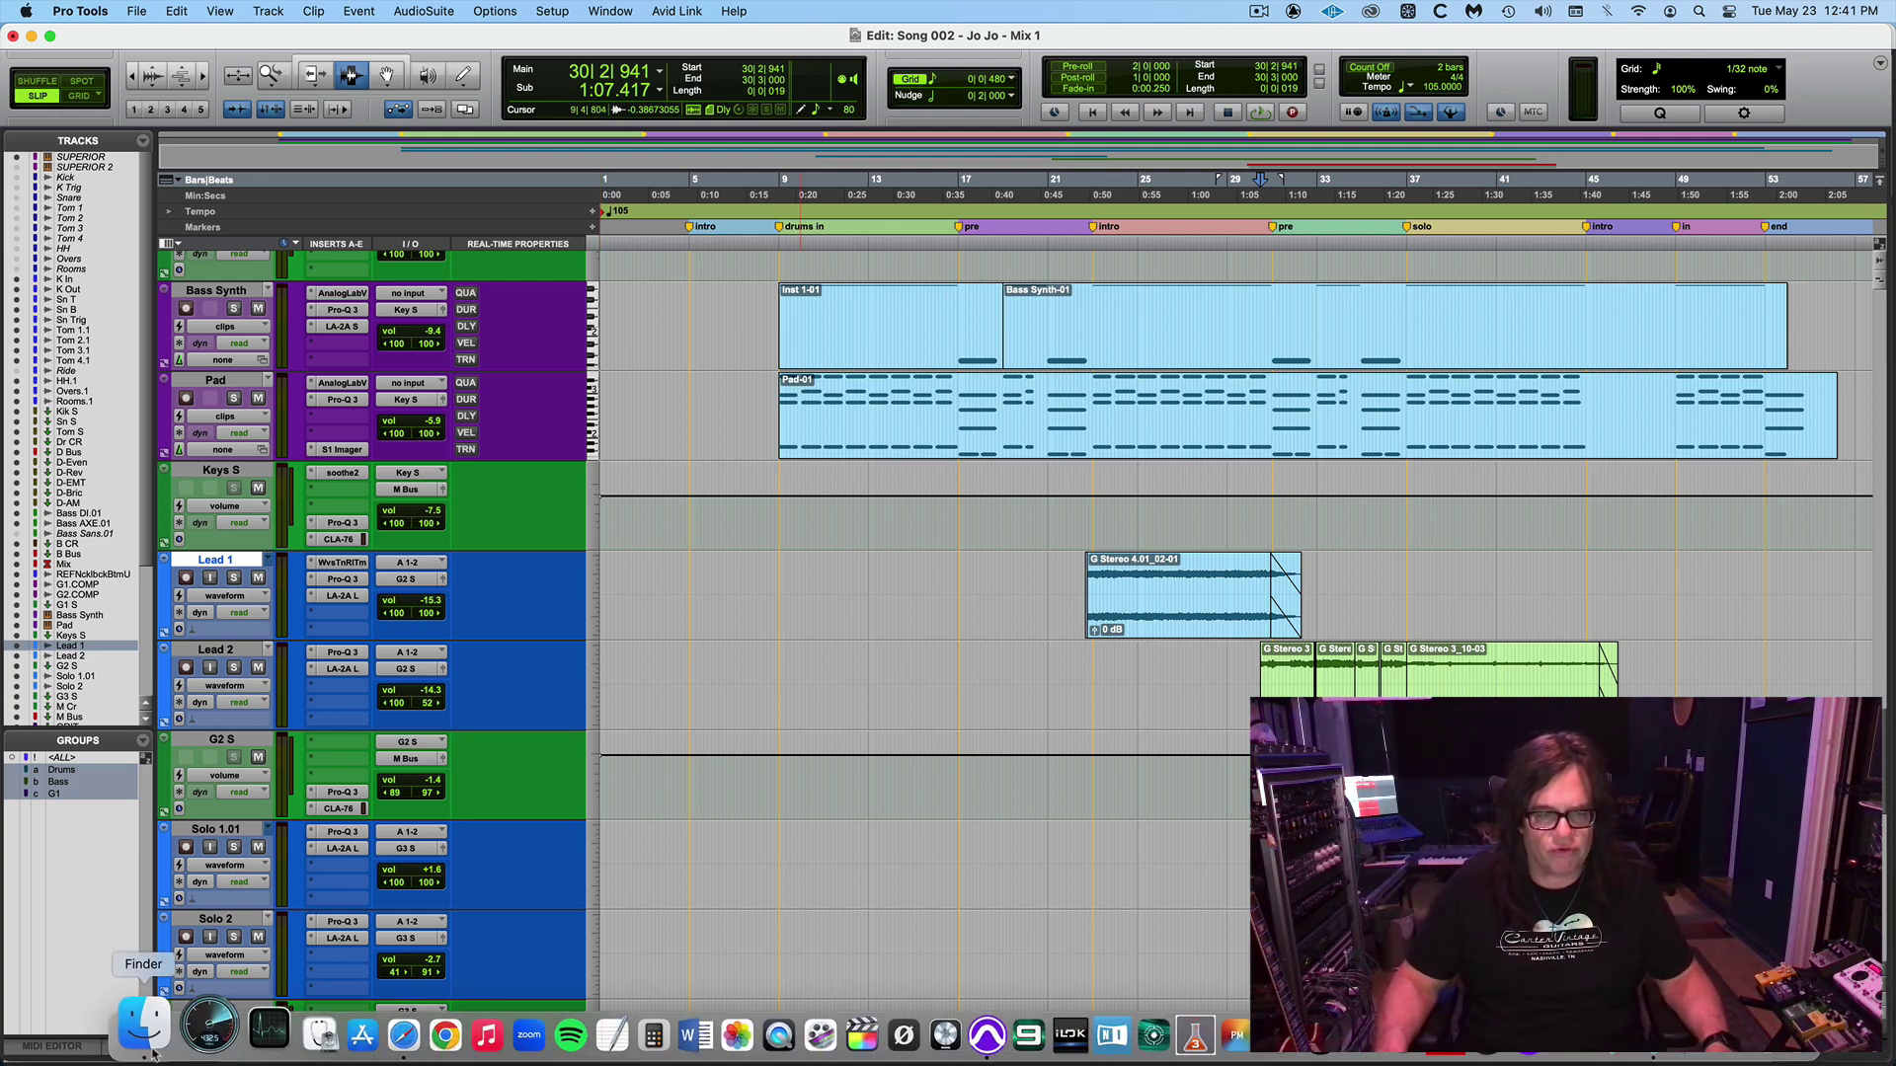
In Finder, open the zzzz-- test 2 folder inside SESSIONS 2023.
click(144, 1027)
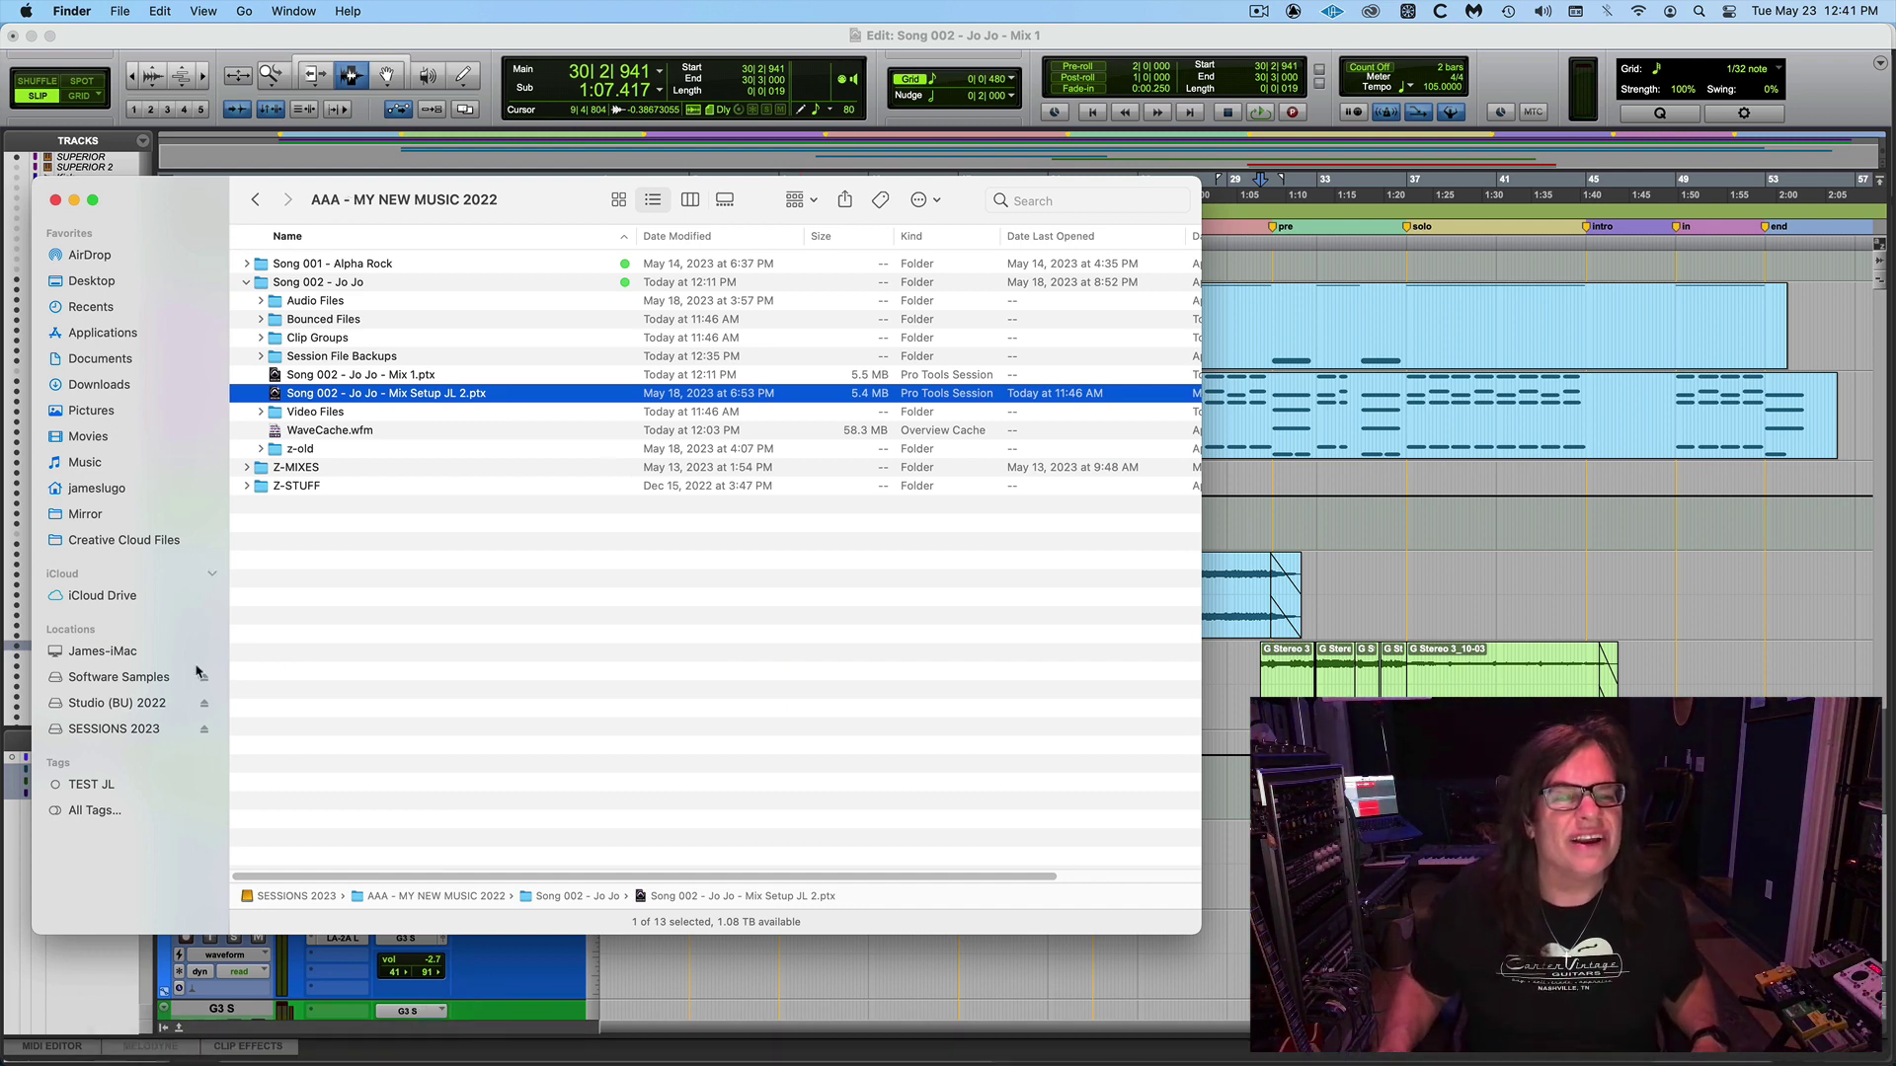
click(133, 728)
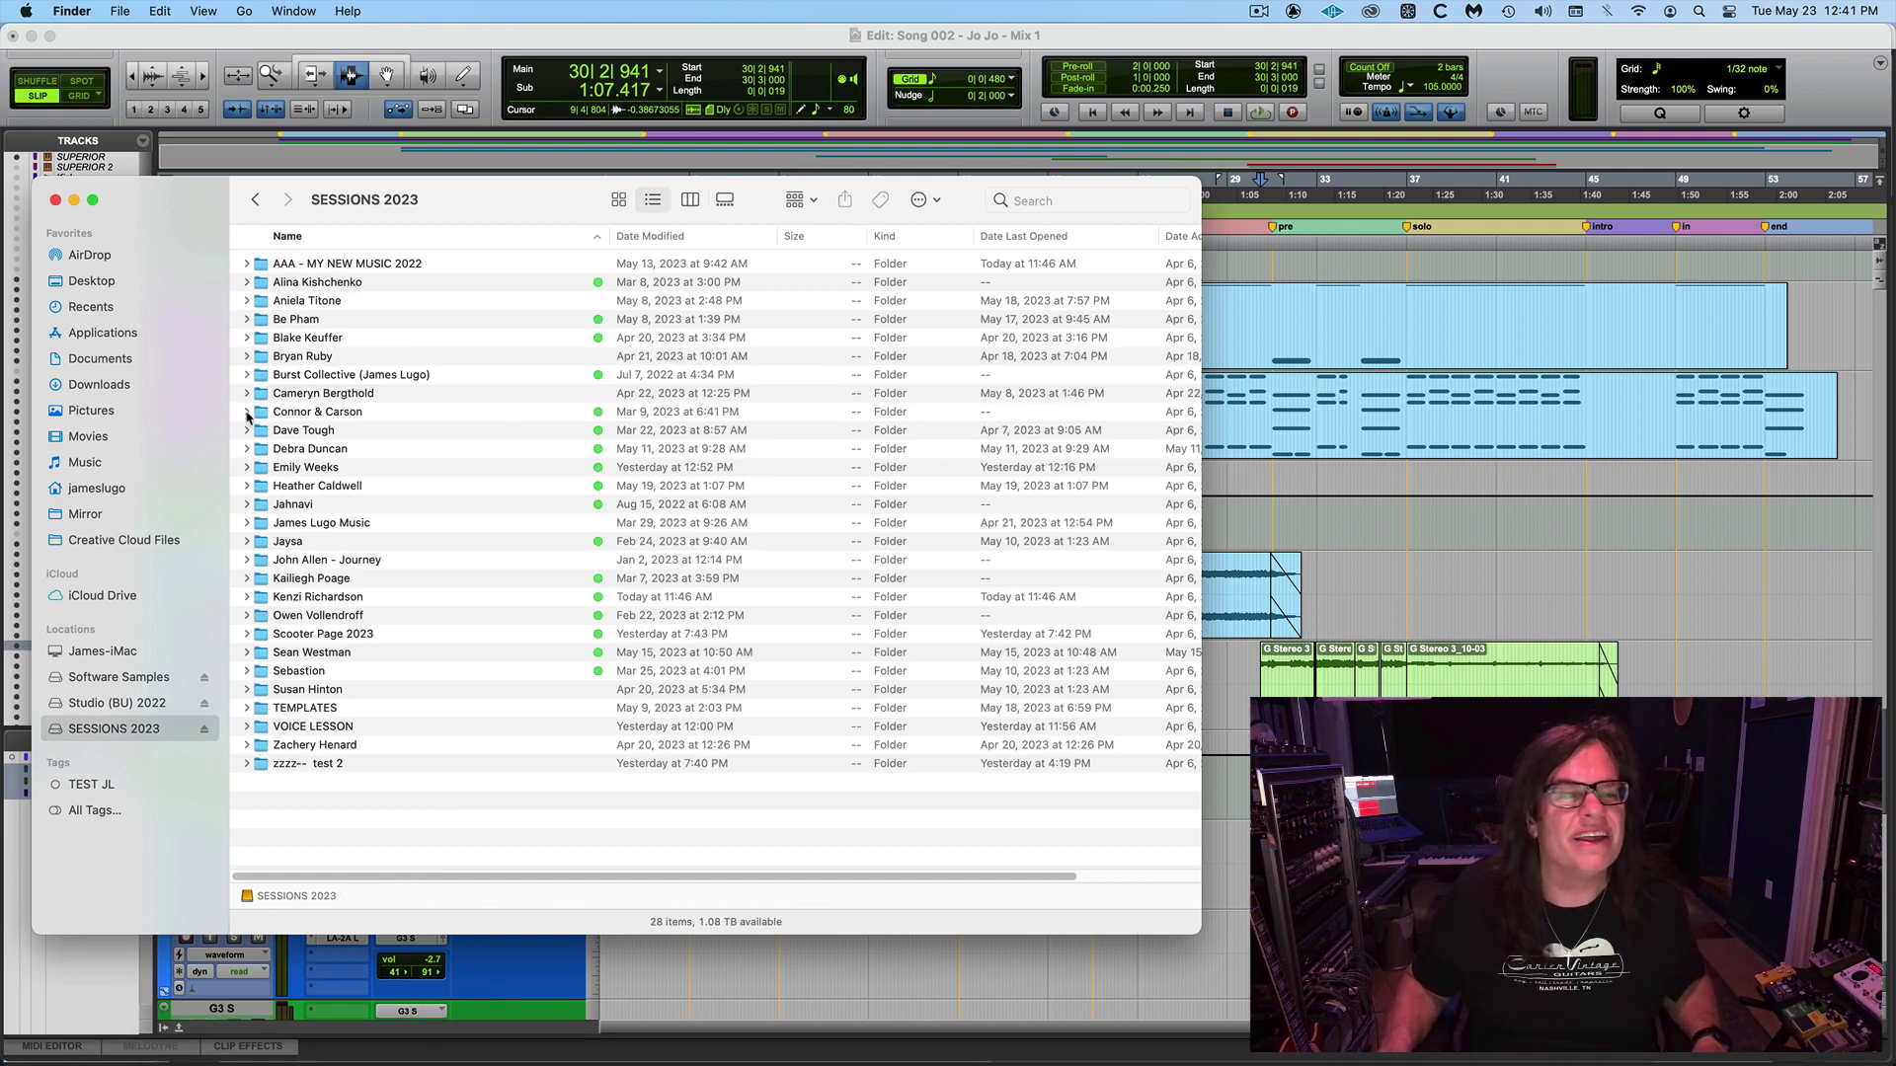
double_click(309, 764)
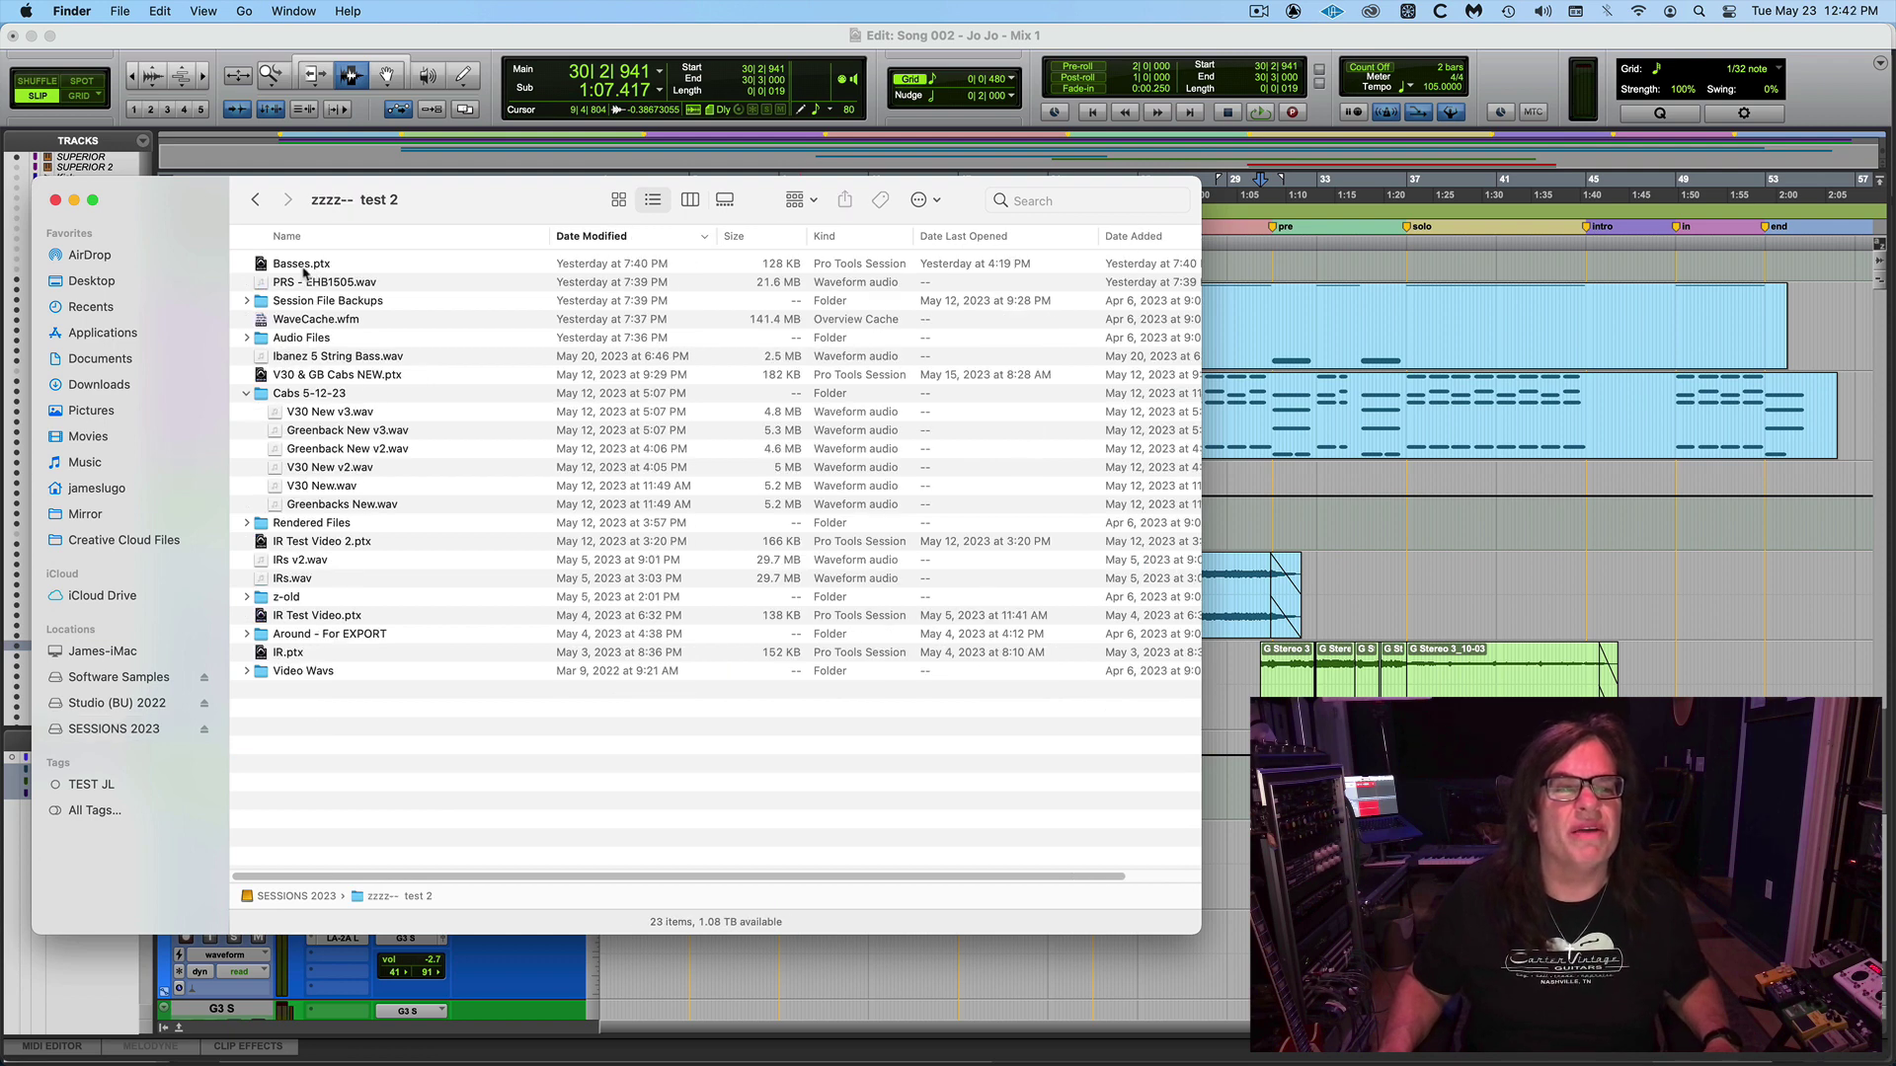
Quick Look preview the PRS - EHB1505.wav file, then close the preview.
click(306, 284)
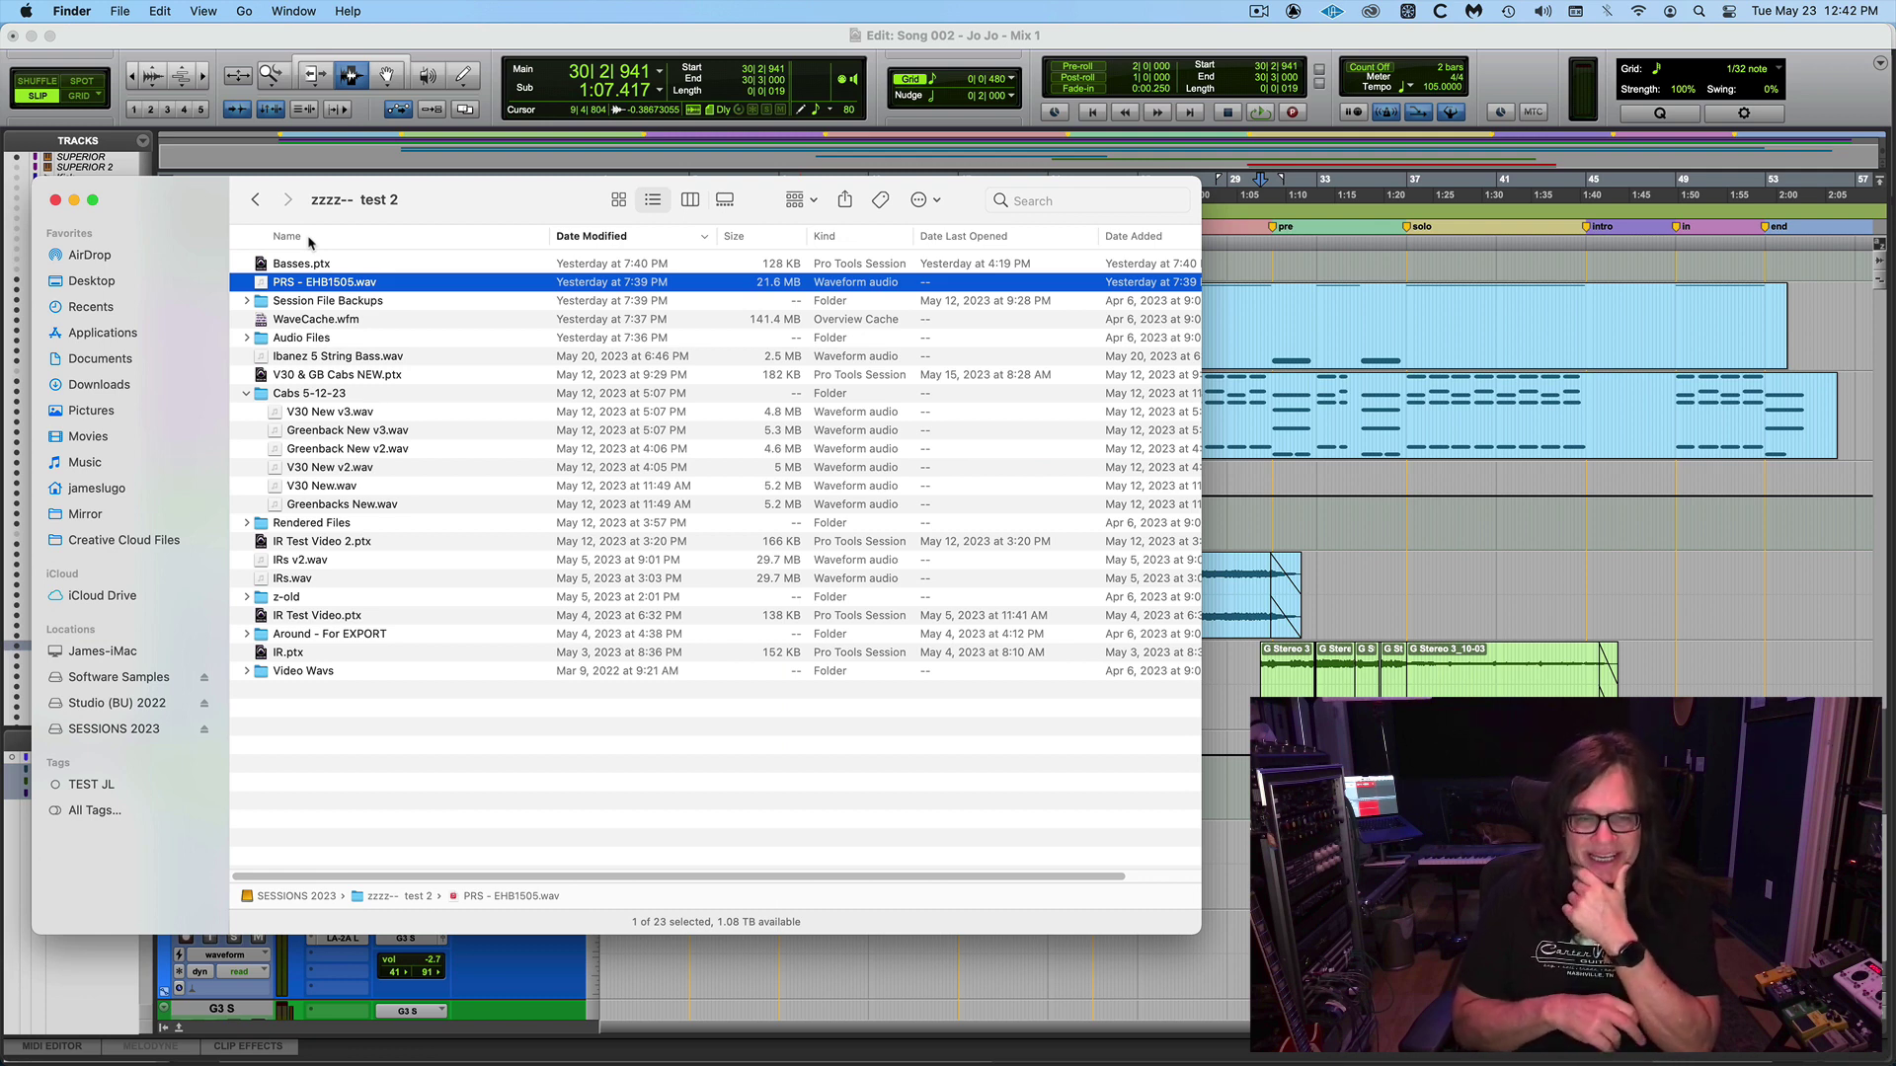
key(space)
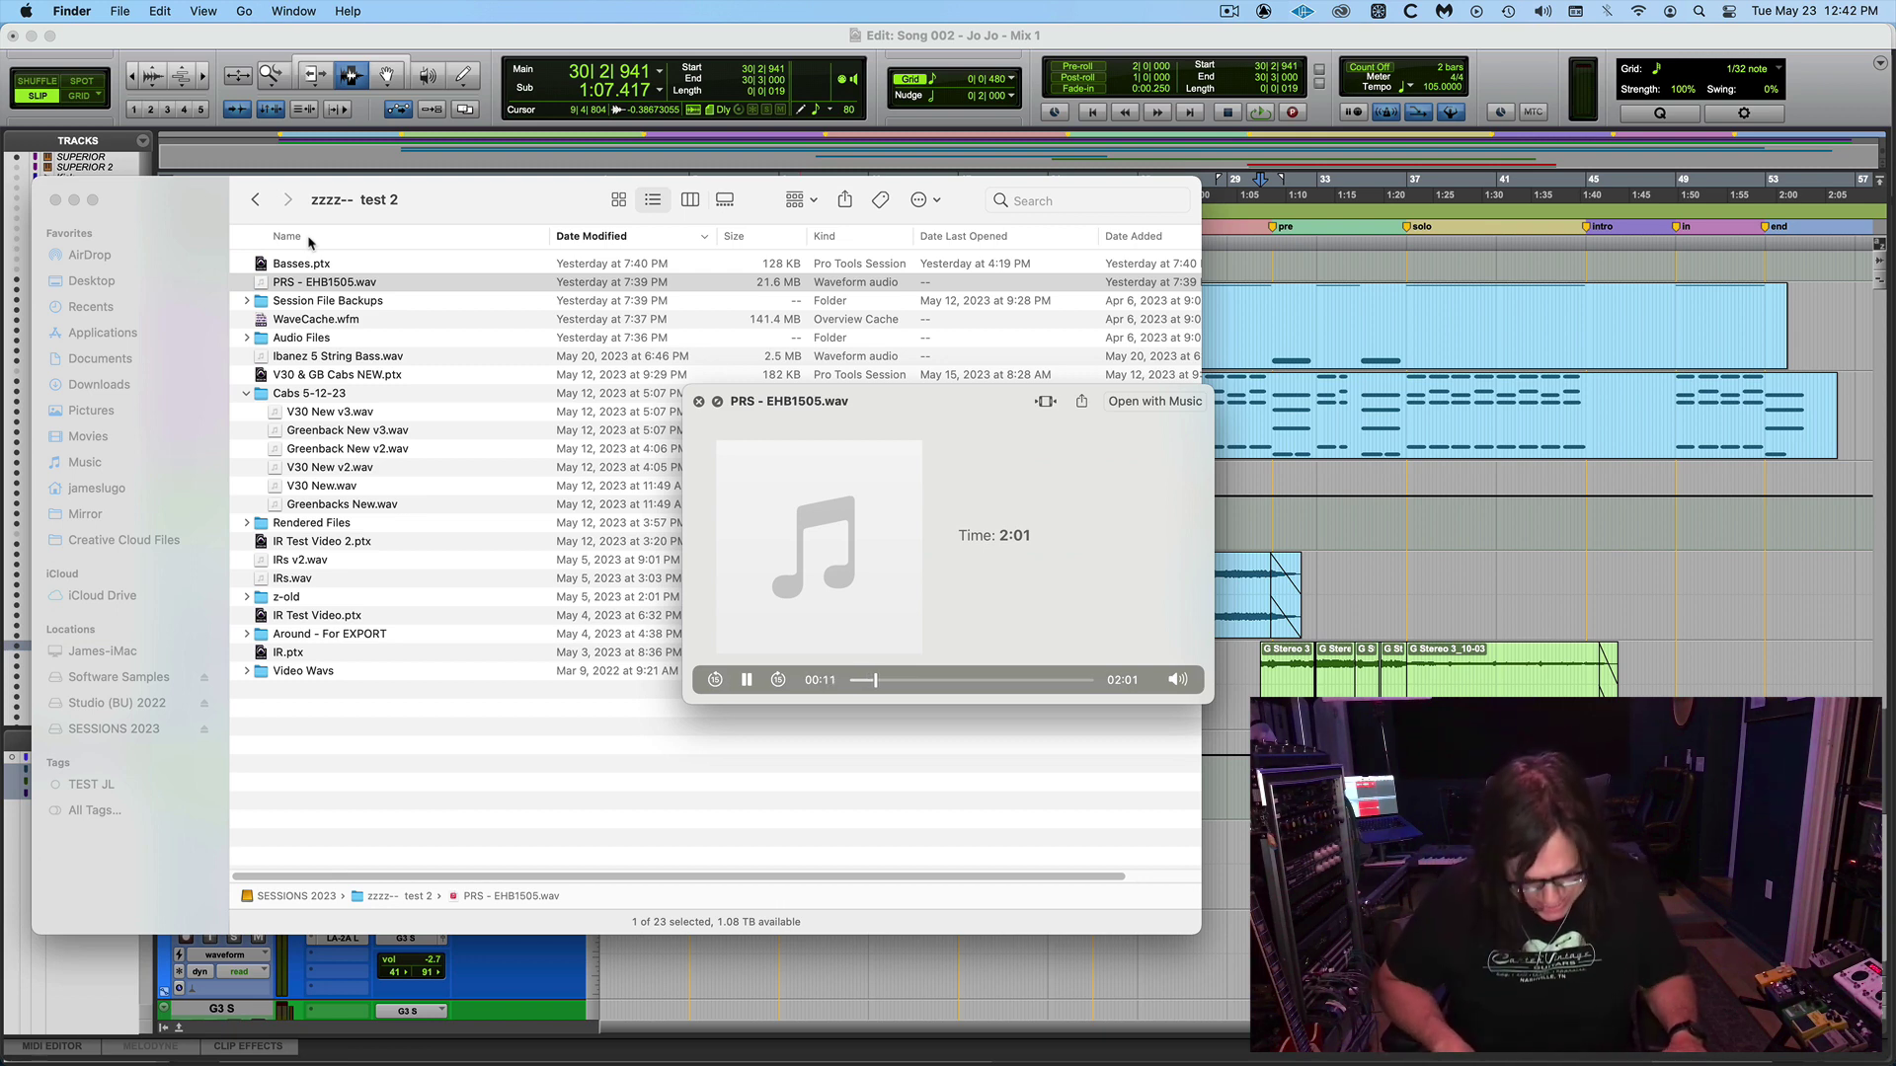
key(space)
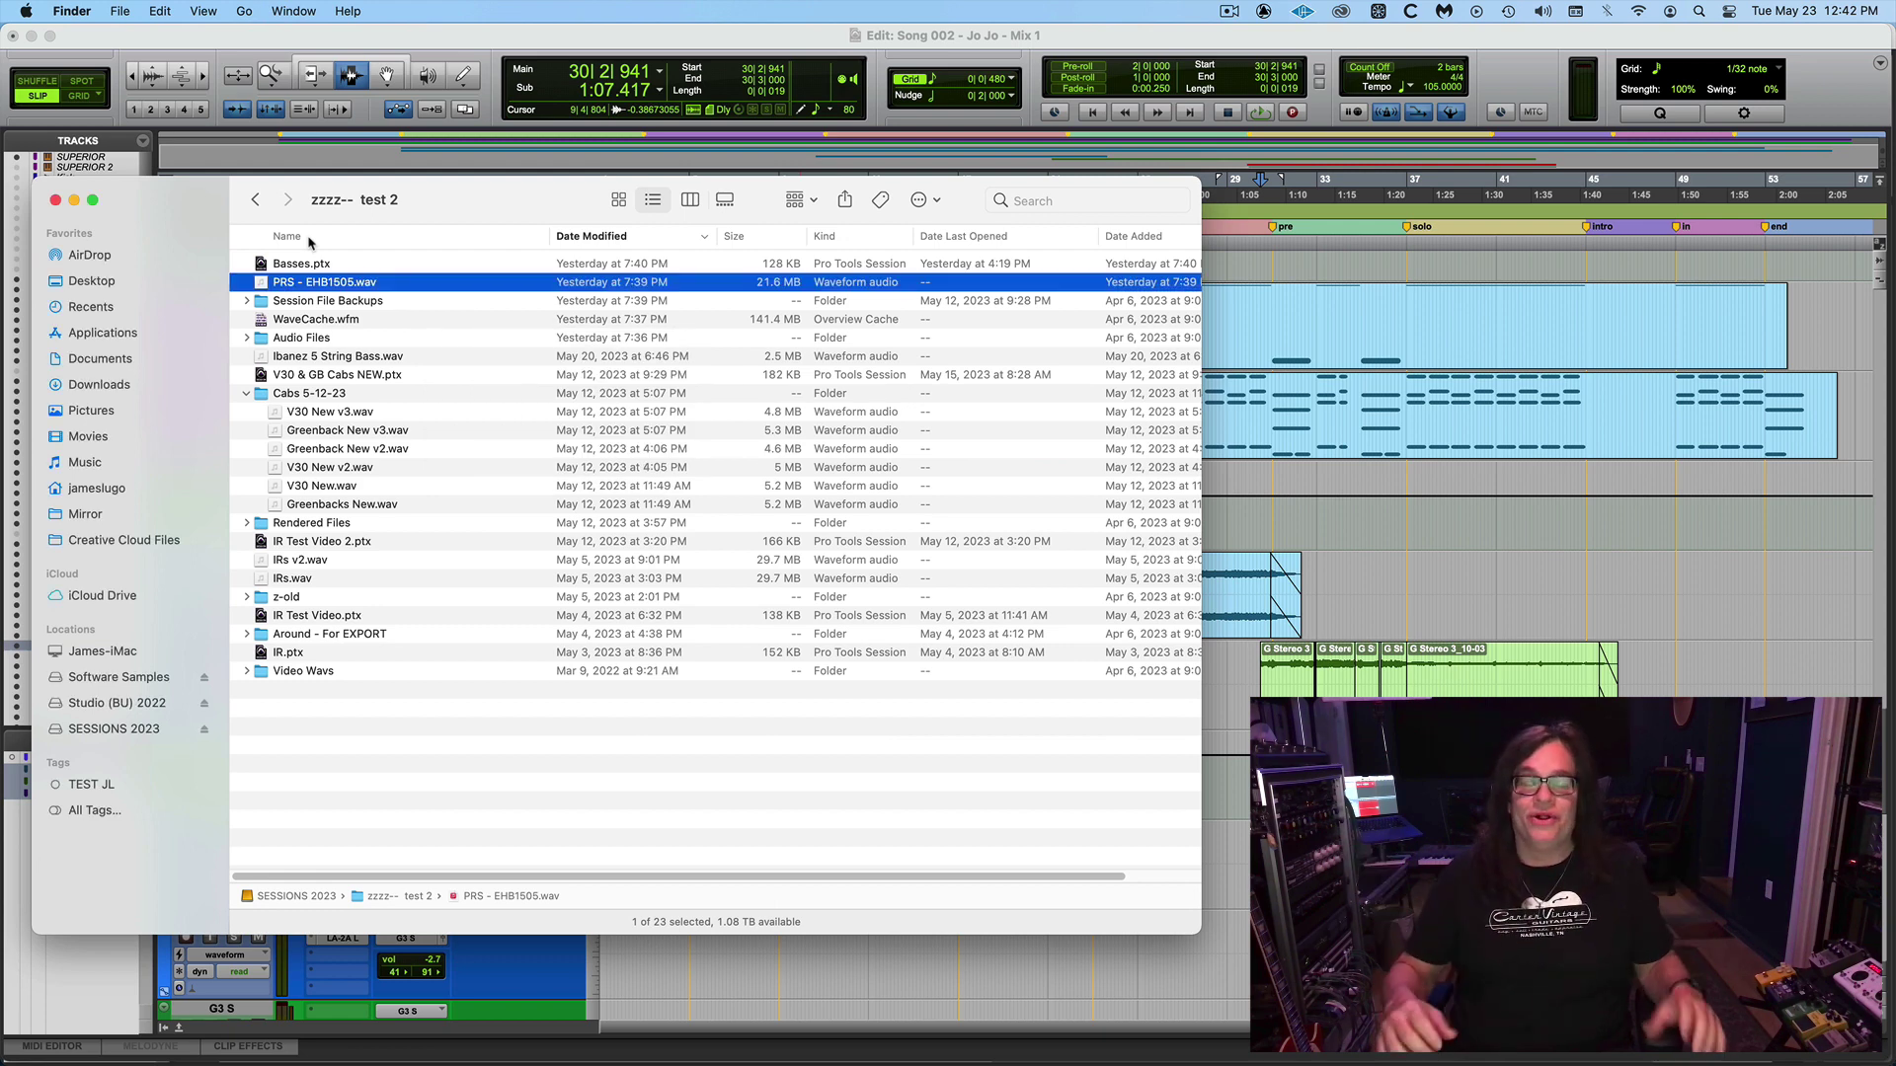
Go back to the SESSIONS 2023 folder and return to the Pro Tools session.
click(255, 203)
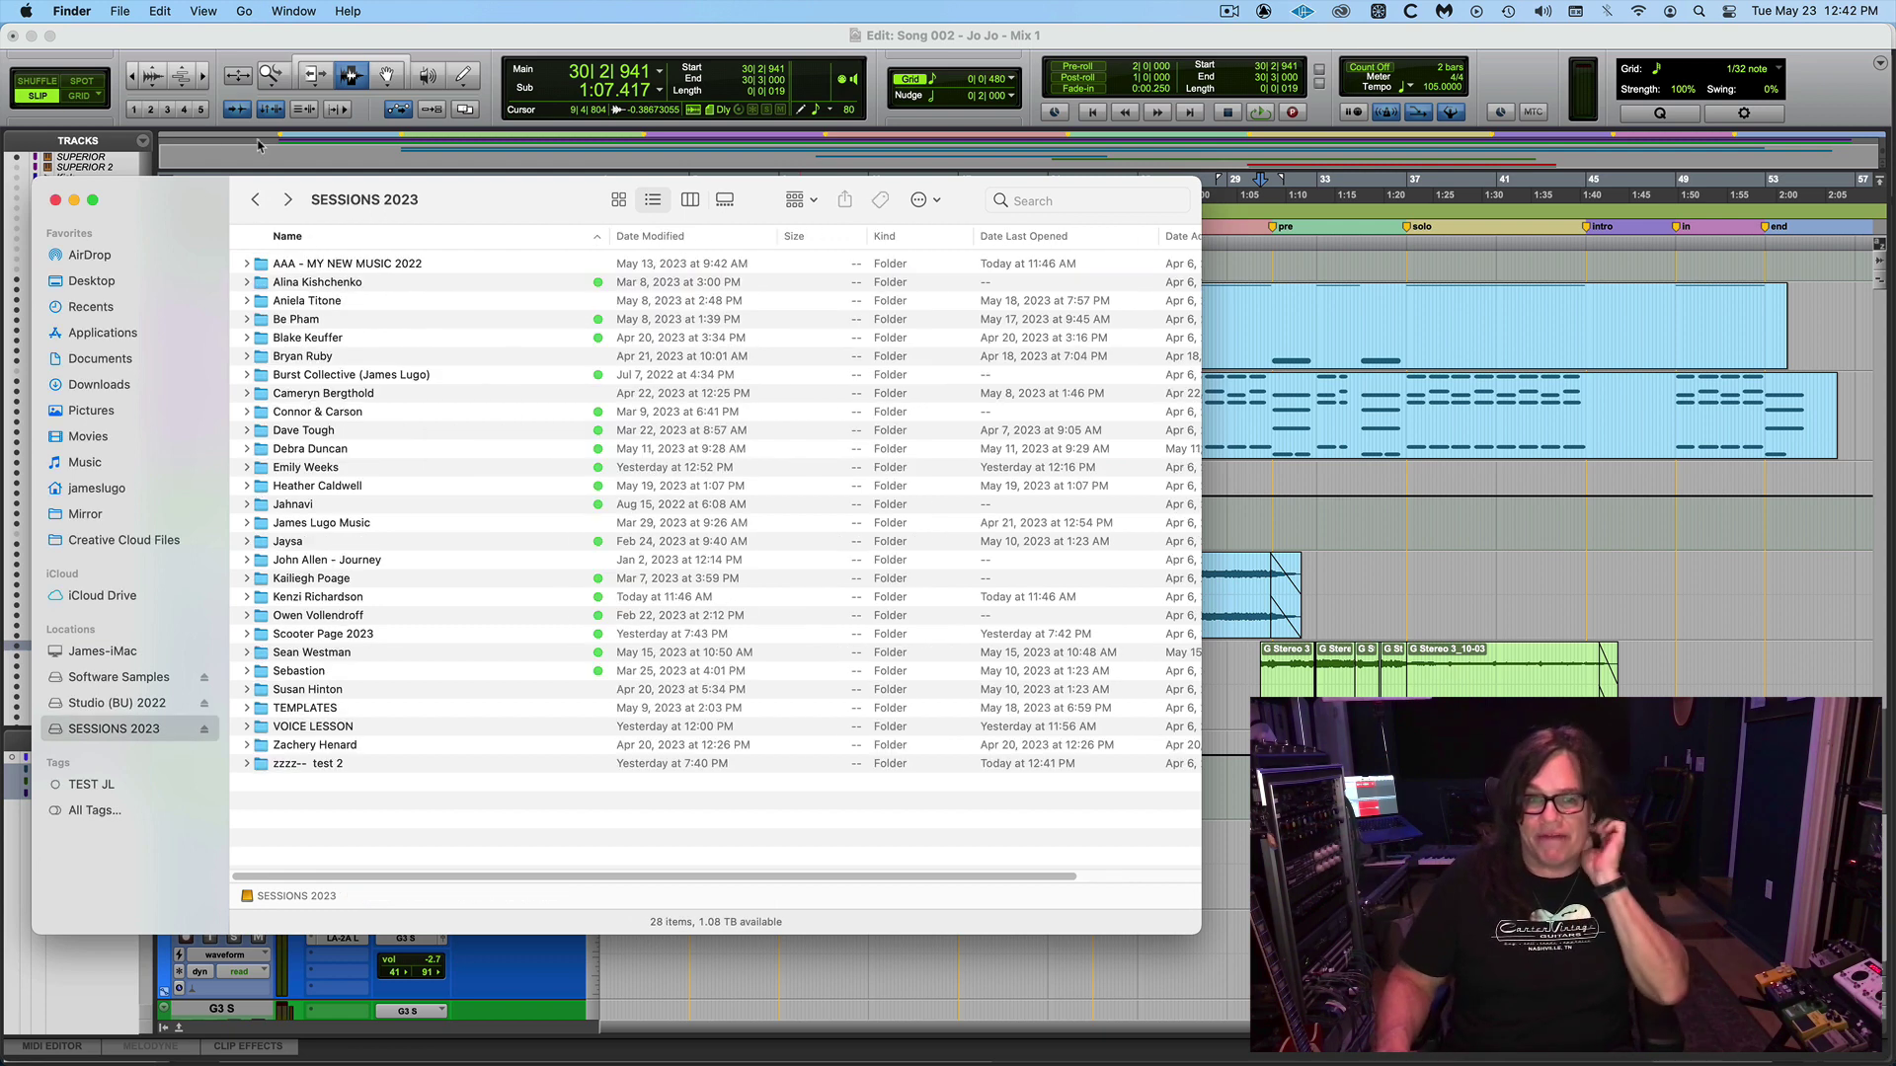
click(287, 34)
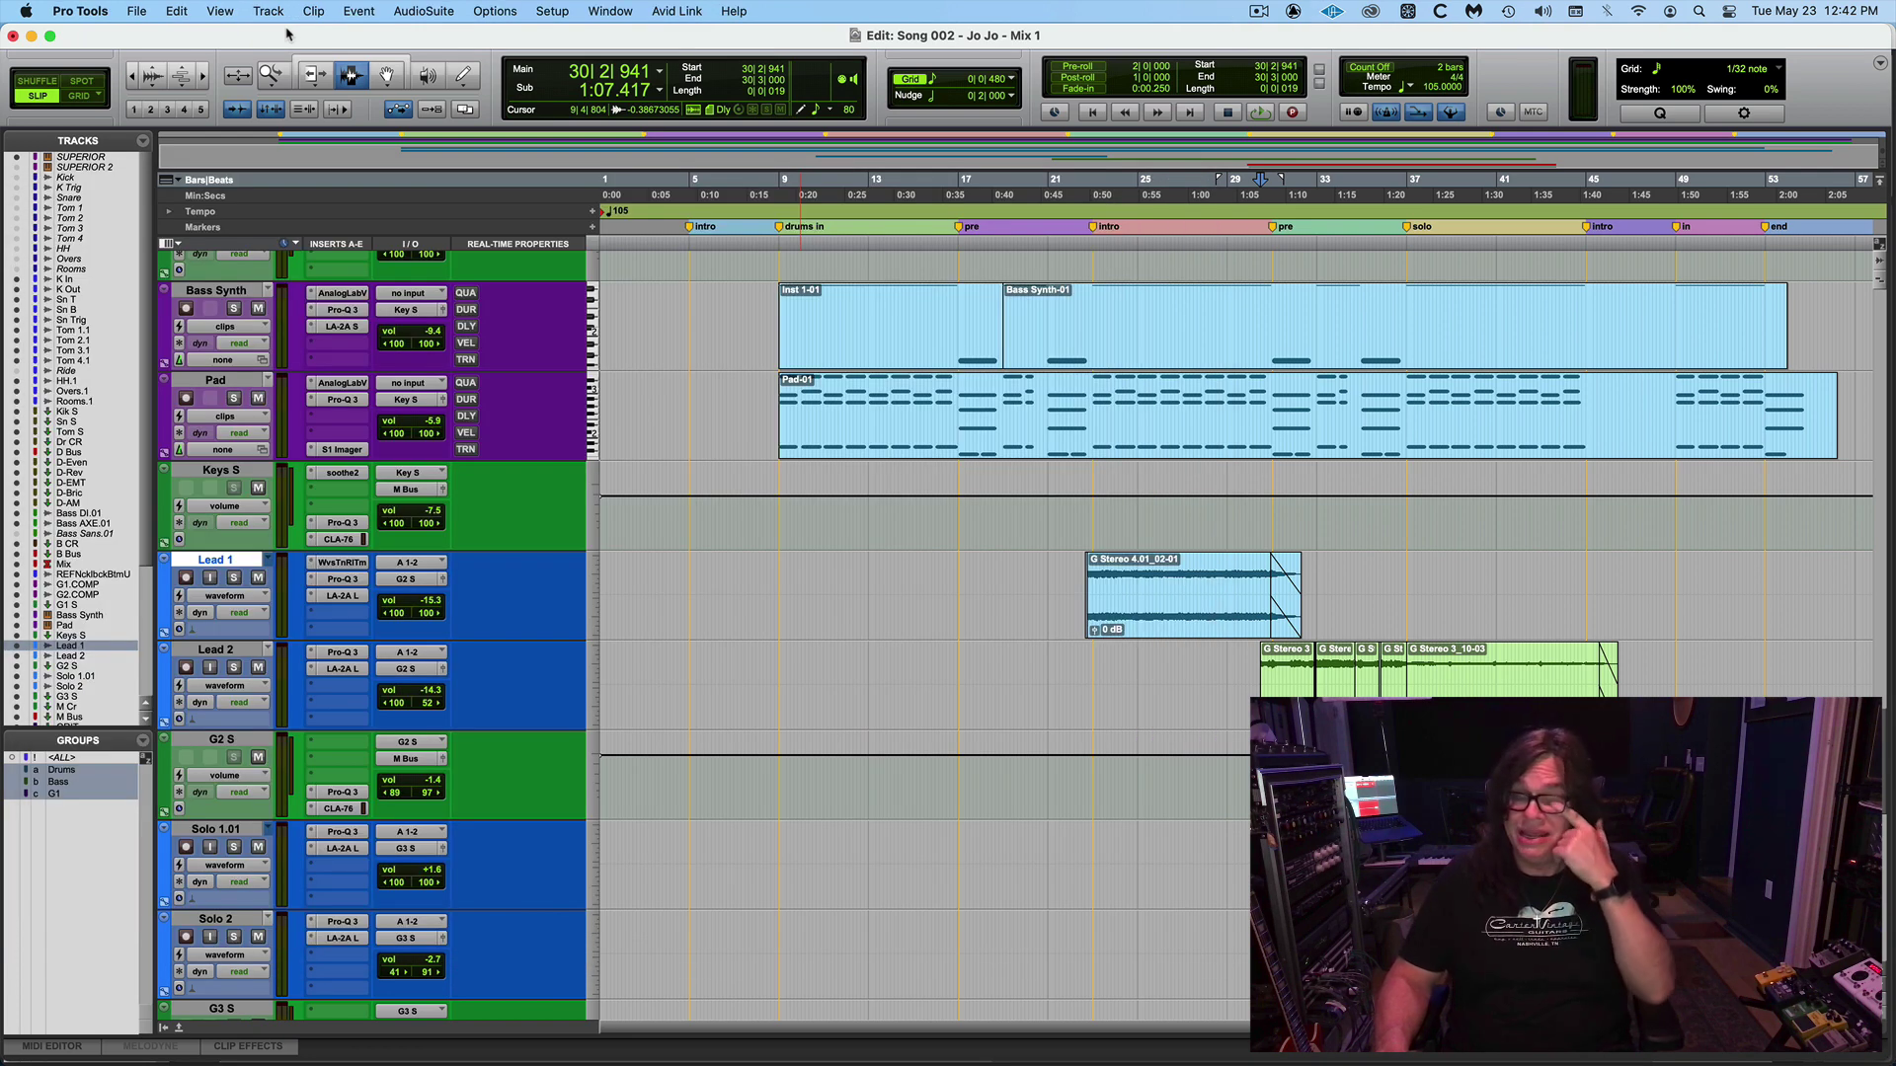